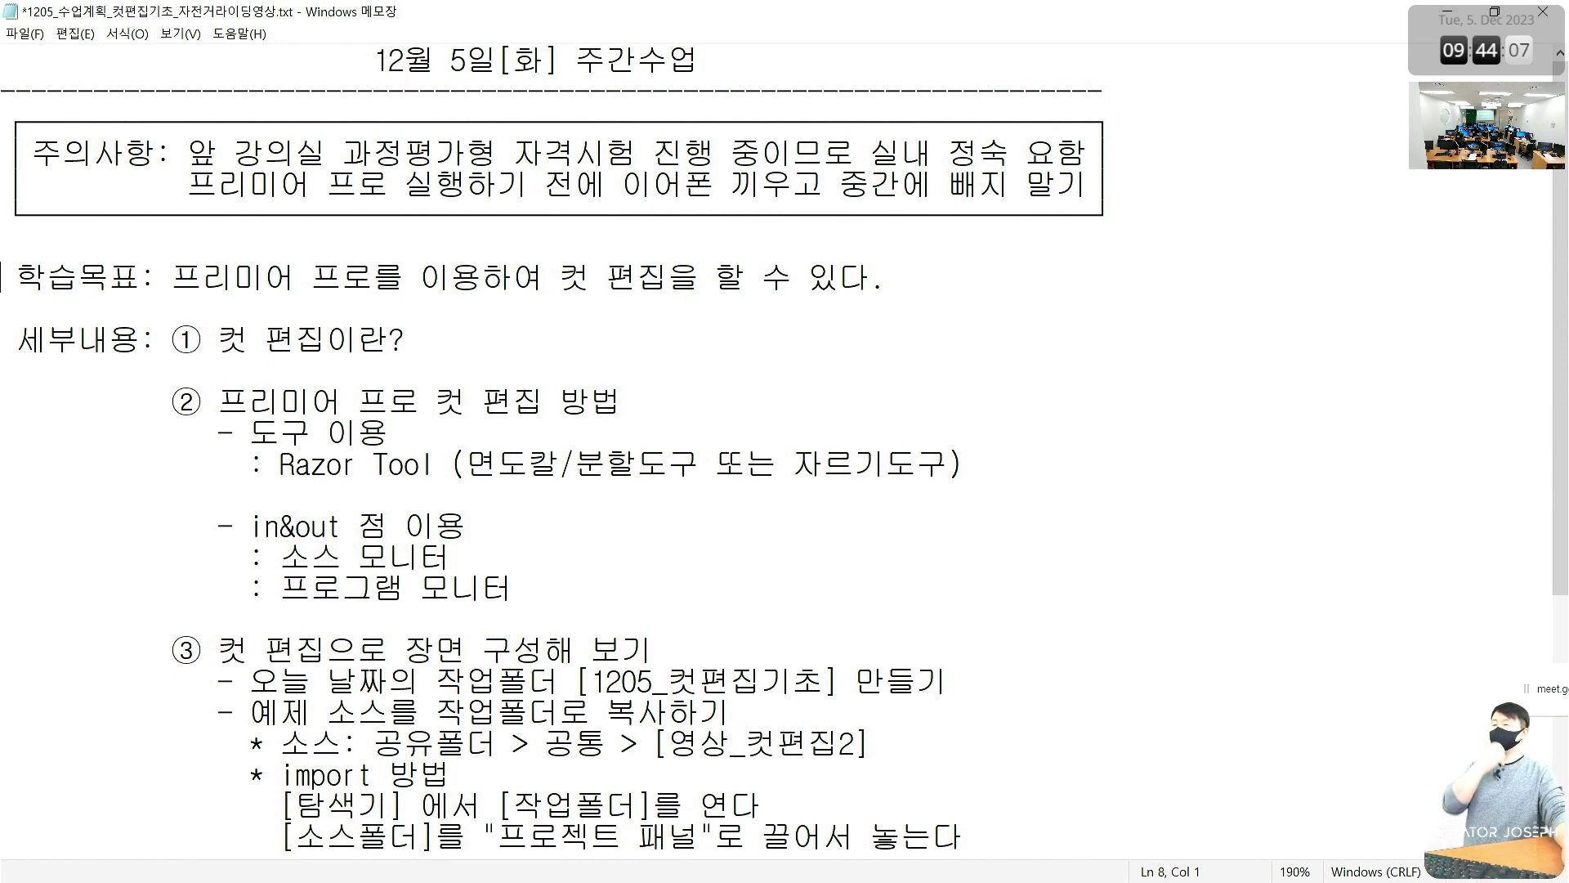
Minimize the lesson notes and launch Chrome with the chosen profile
{"action": "left_click", "coordinate": [1446, 11]}
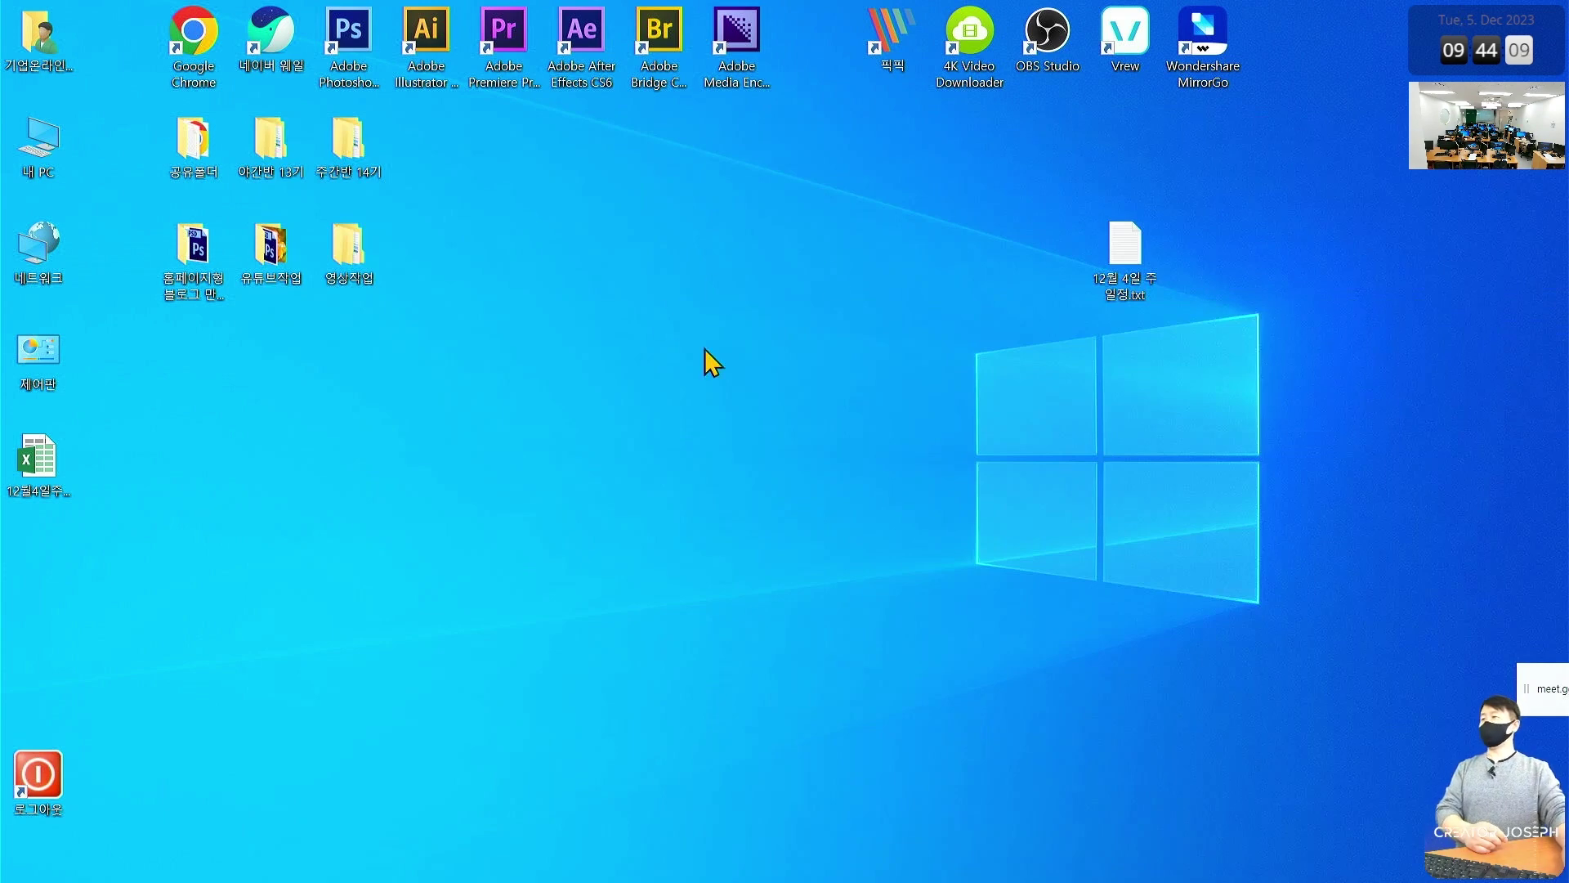
{"action": "double_click", "coordinate": [185, 45]}
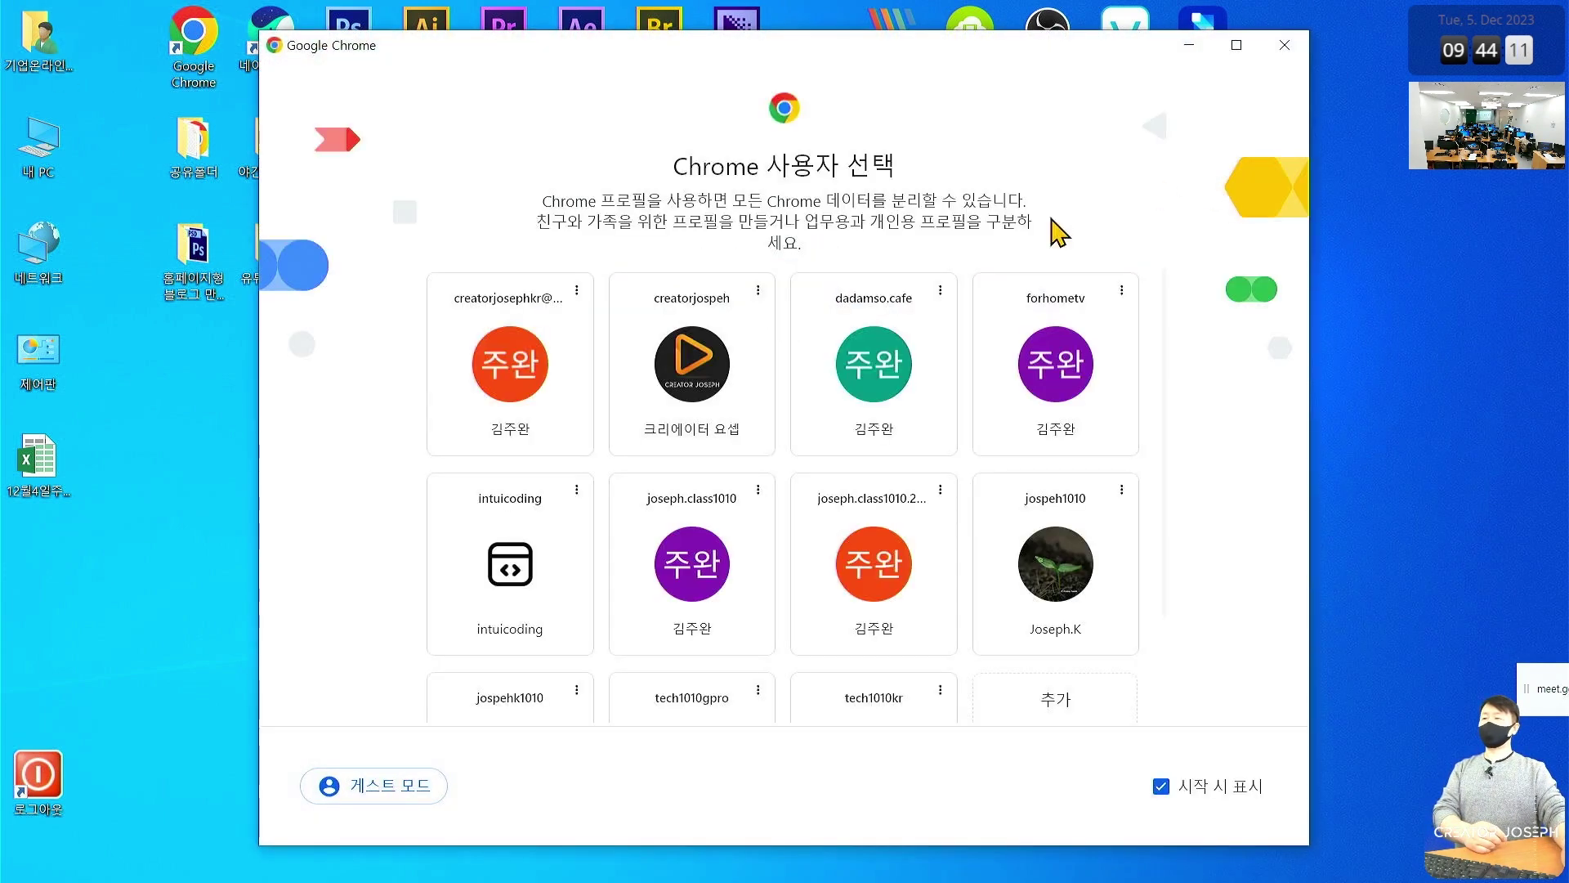
{"action": "left_click", "coordinate": [685, 361]}
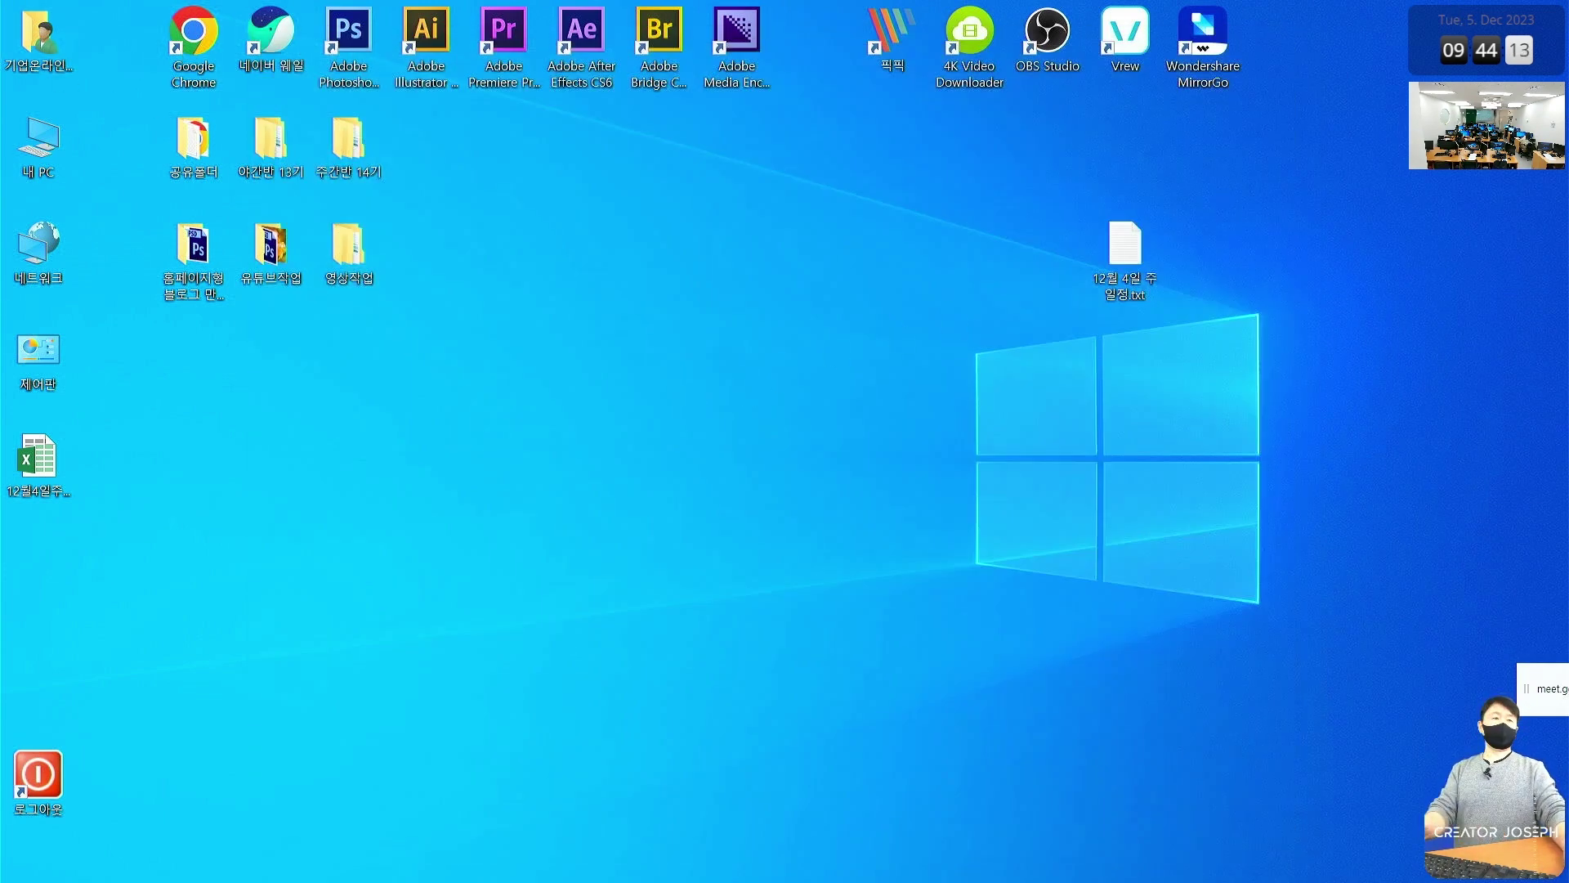
Search YouTube for '5초만에 보는 고등학생의 하루', watch the first result full screen, then replay it
{"action": "left_click", "coordinate": [722, 145]}
{"action": "type", "text": "5초매"}
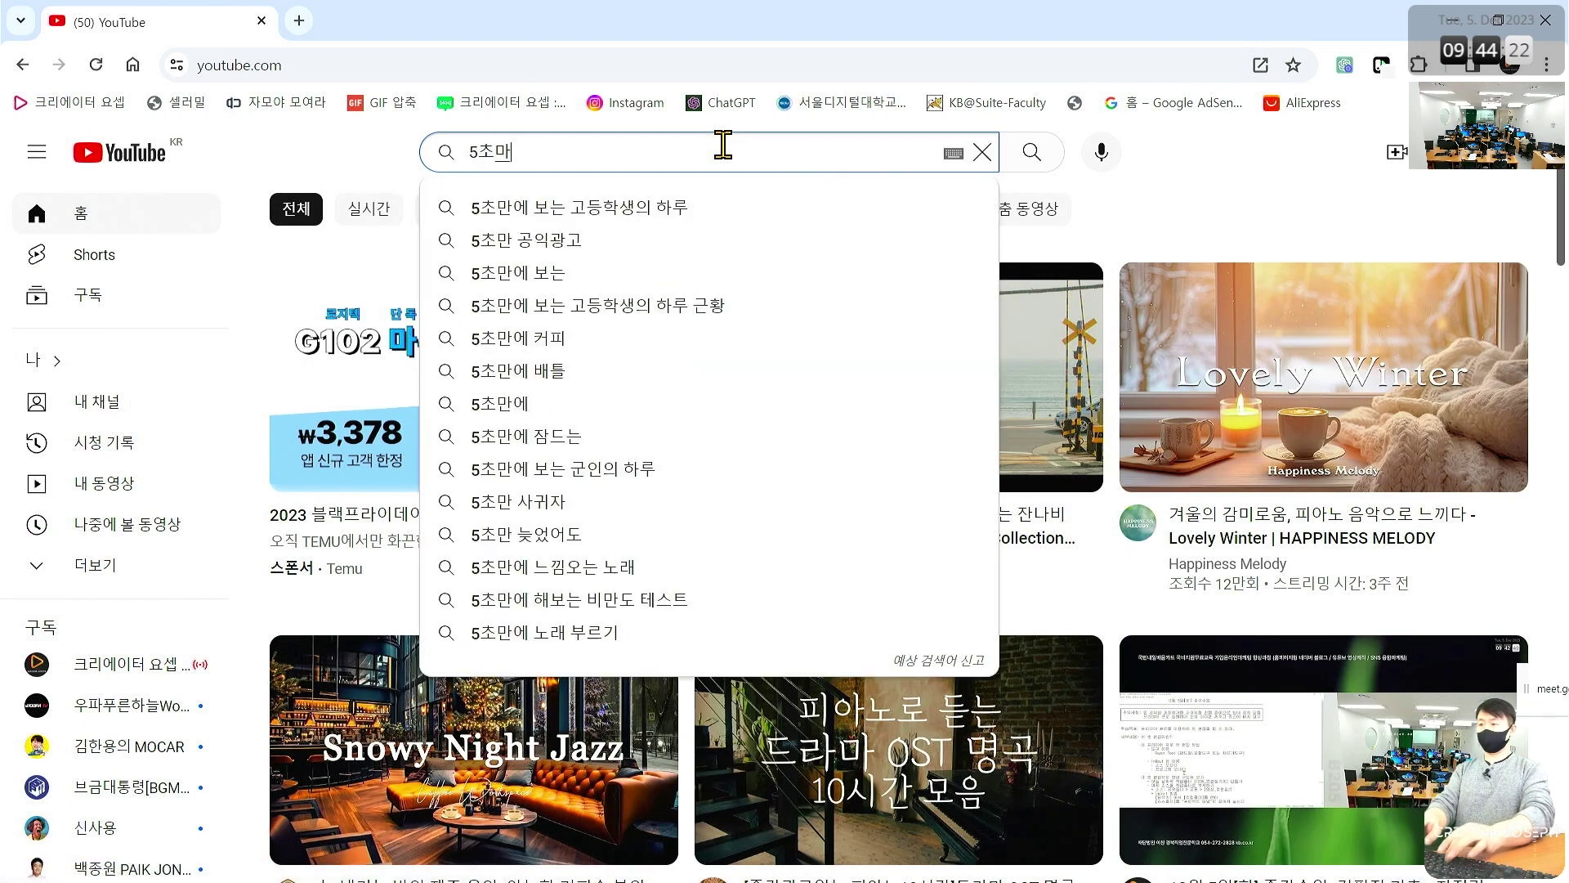
{"action": "type", "text": "ㄴ"}
{"action": "left_click", "coordinate": [734, 207]}
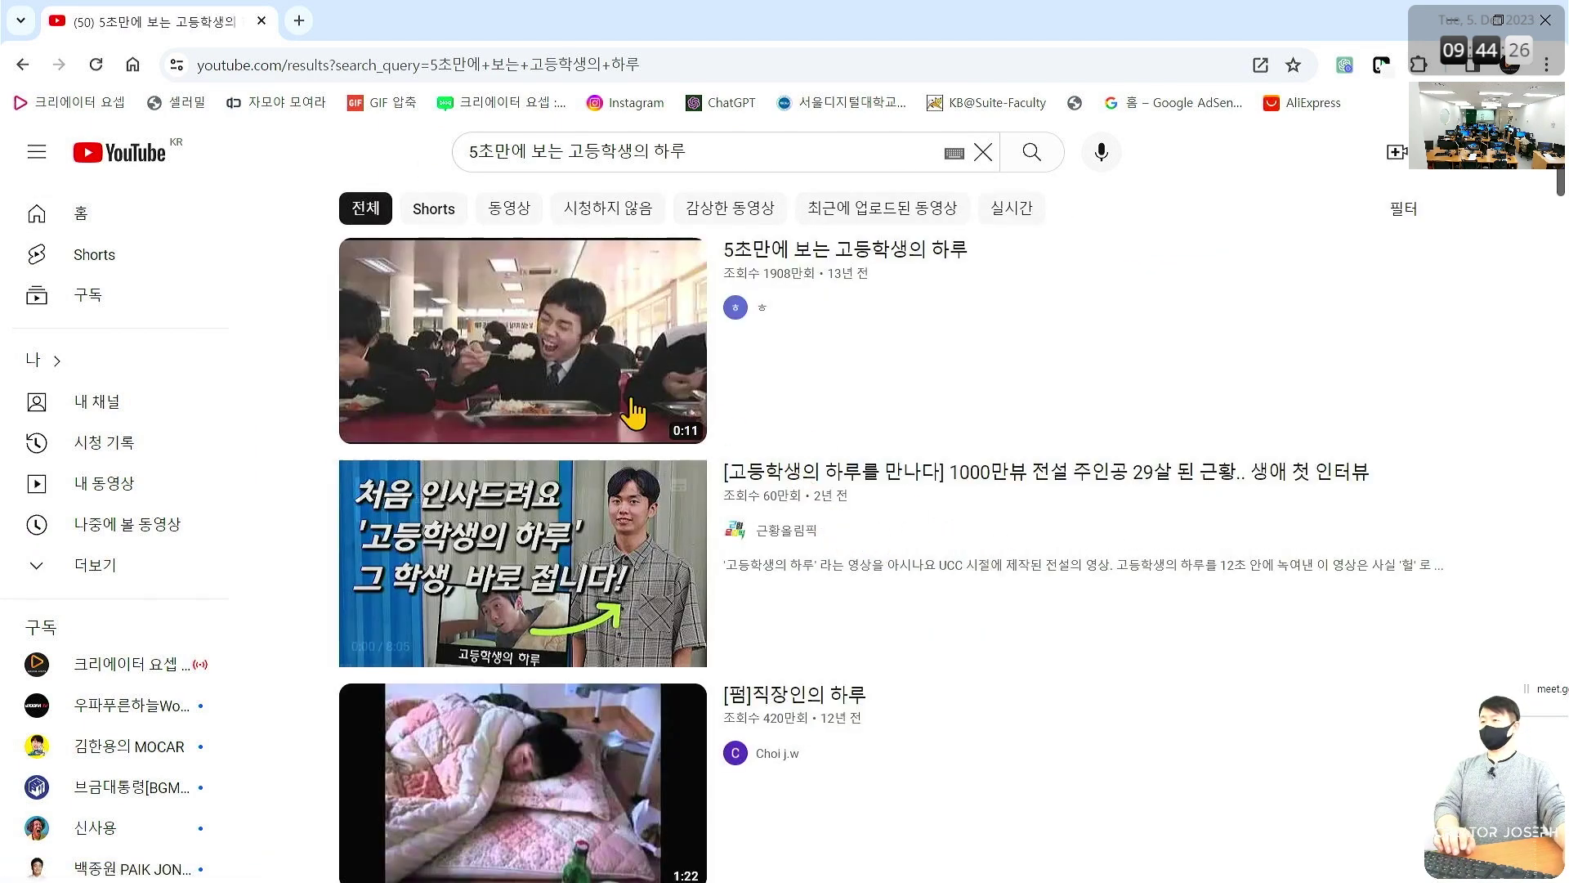
{"action": "left_click", "coordinate": [634, 415]}
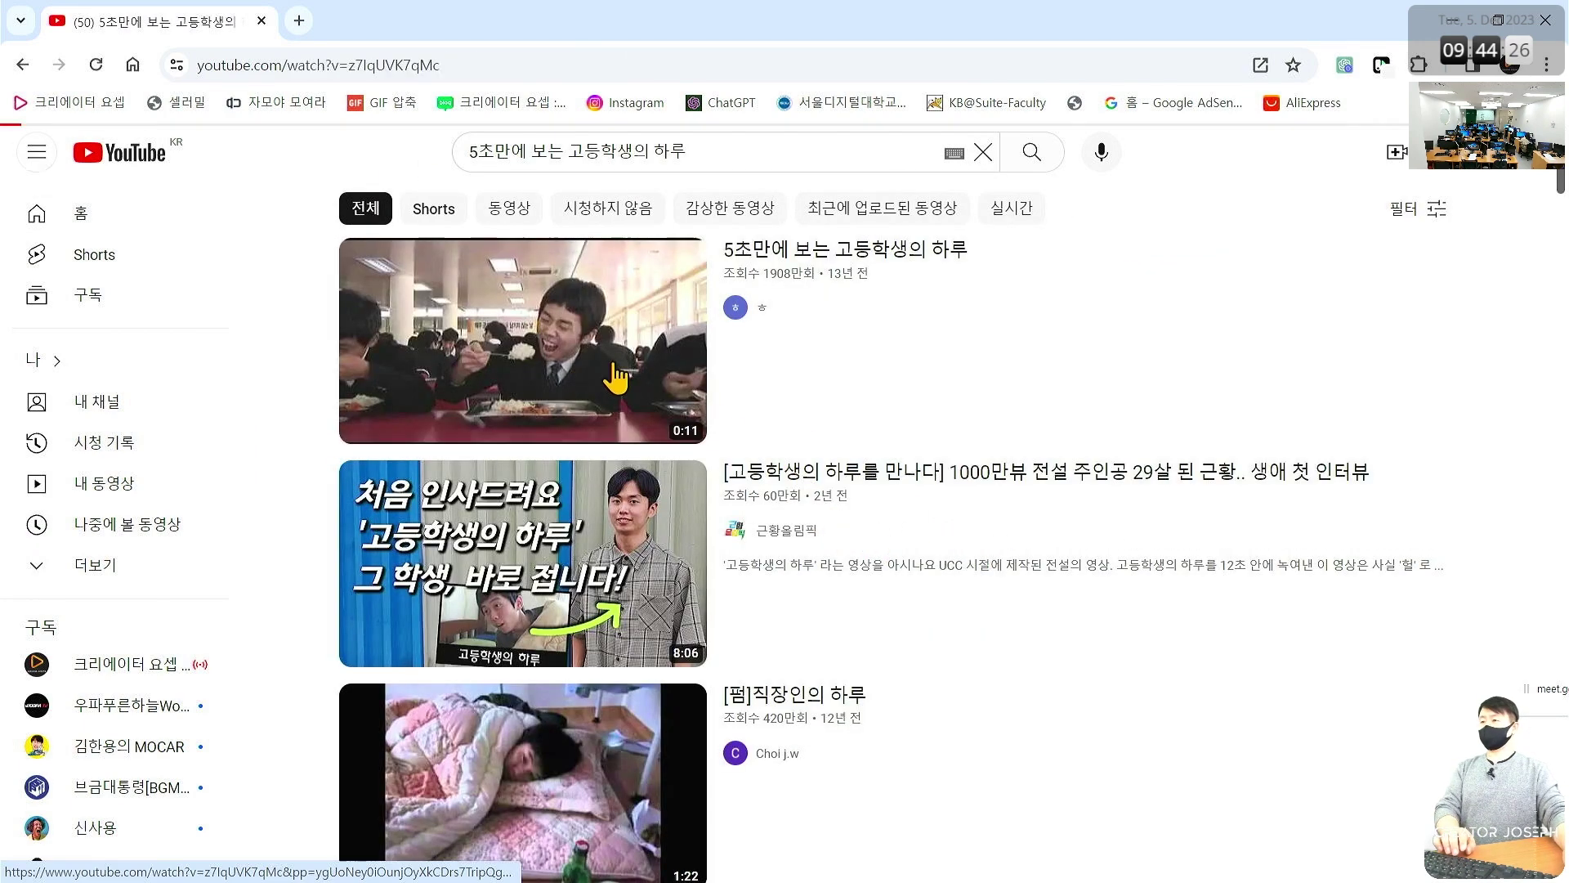
{"action": "left_click", "coordinate": [881, 718]}
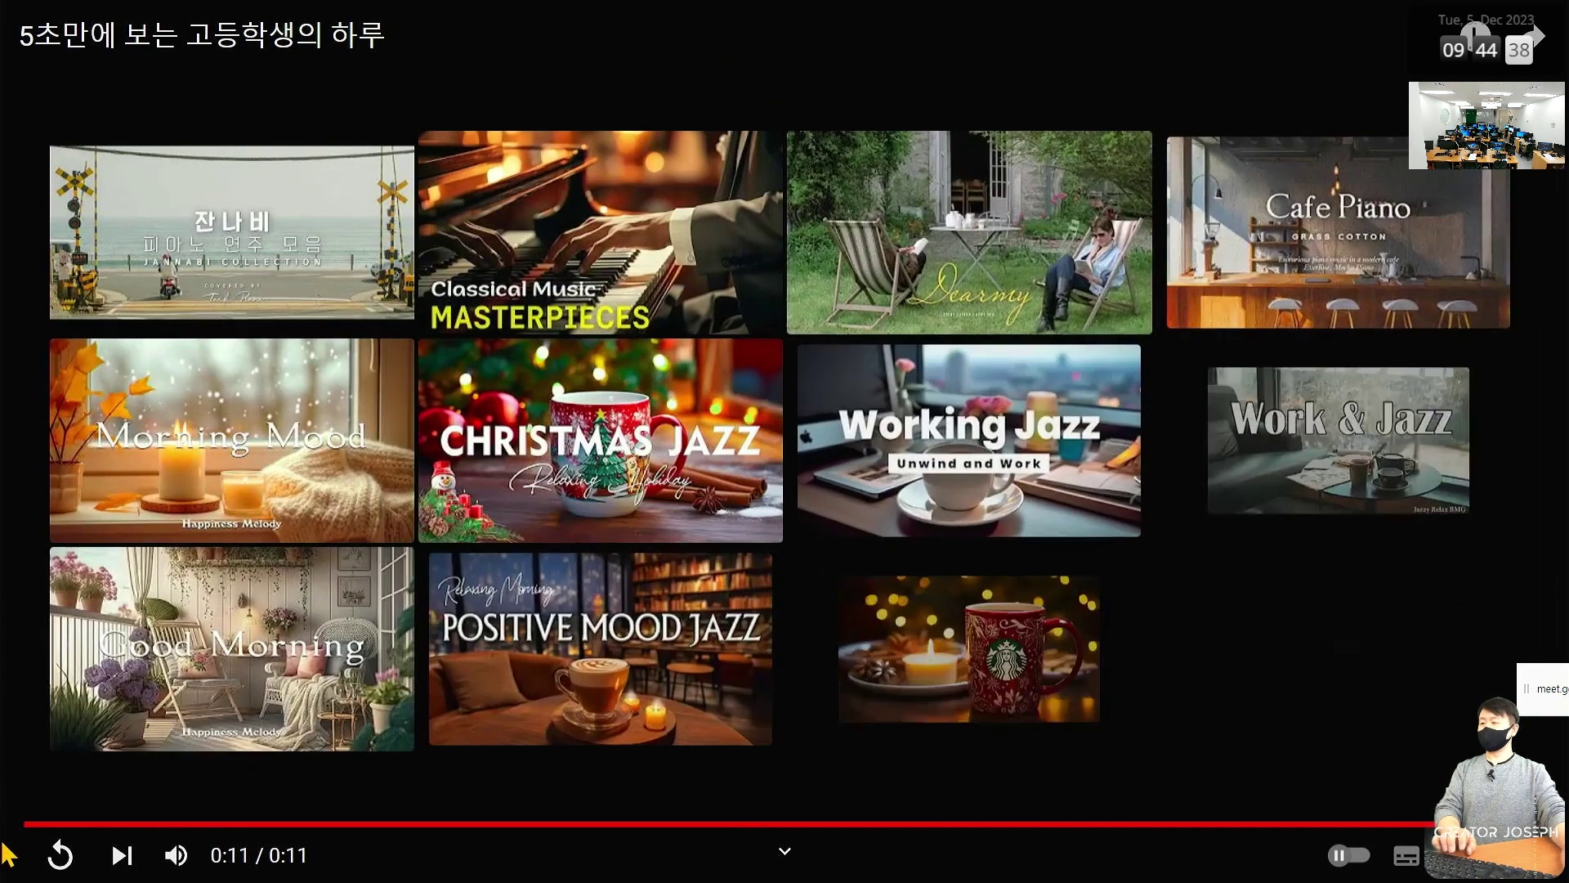
{"action": "left_click", "coordinate": [60, 855]}
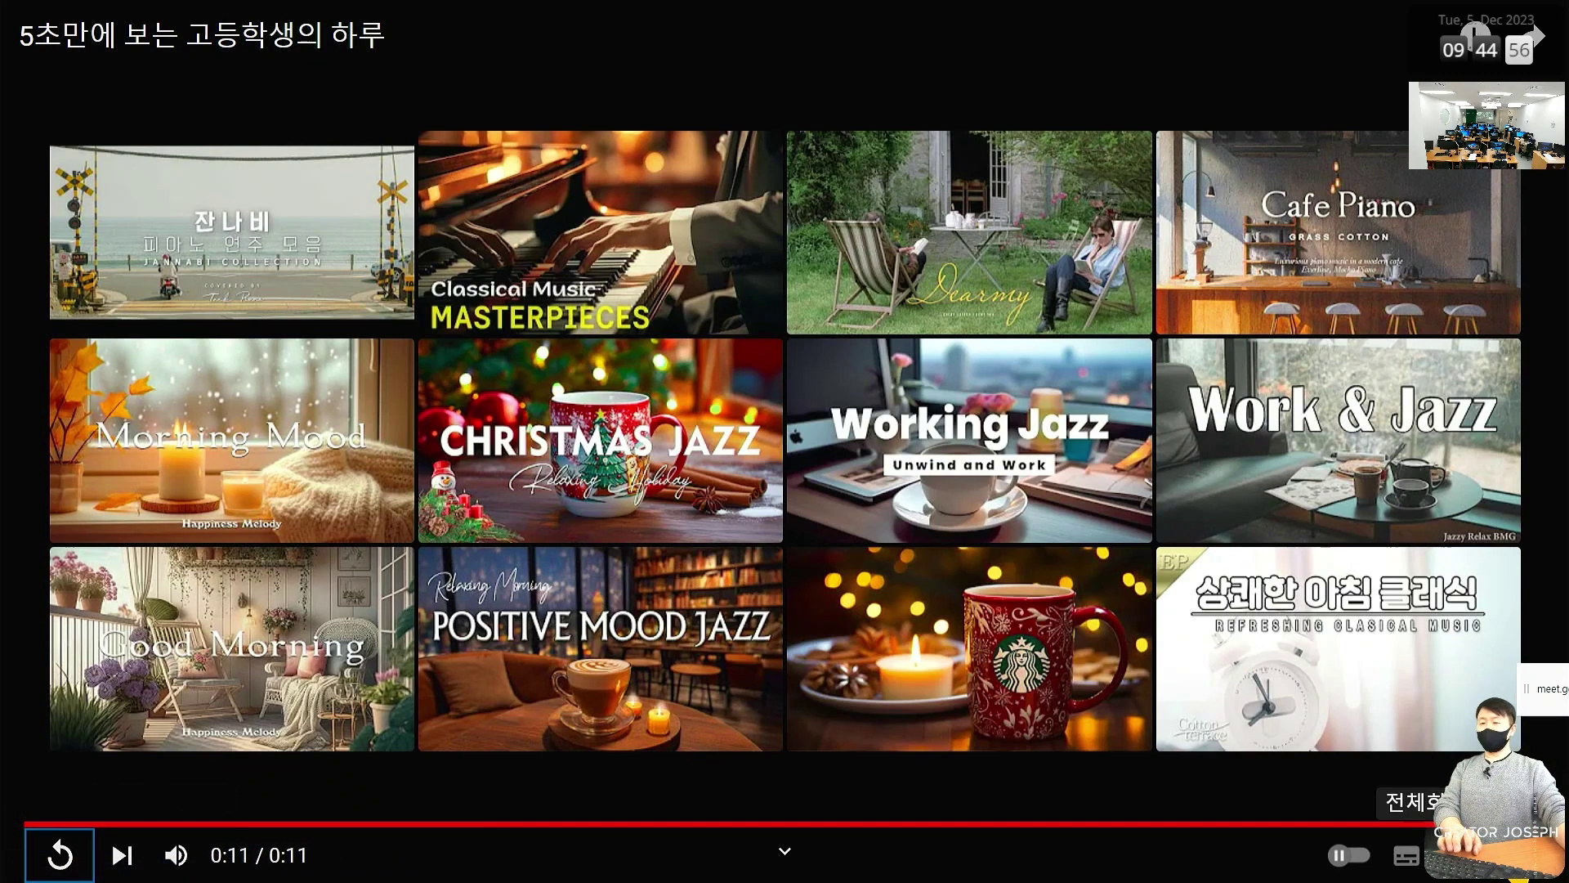
Set playback speed to 0.5 and replay the clip at half speed
{"action": "left_click", "coordinate": [1459, 855]}
{"action": "left_click", "coordinate": [1457, 744]}
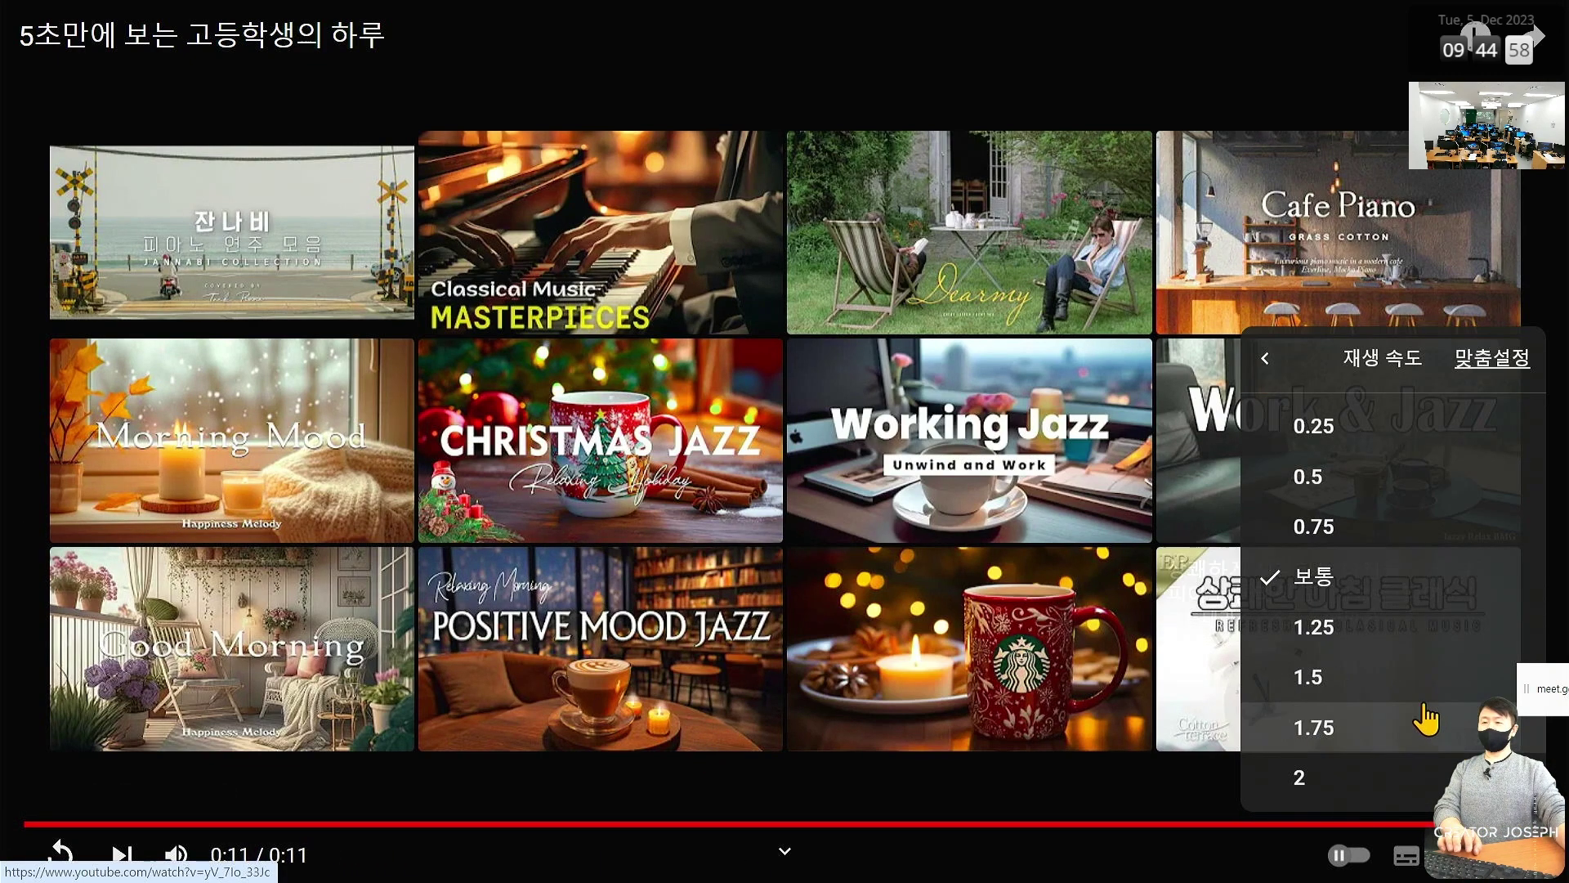
{"action": "left_click", "coordinate": [1359, 482]}
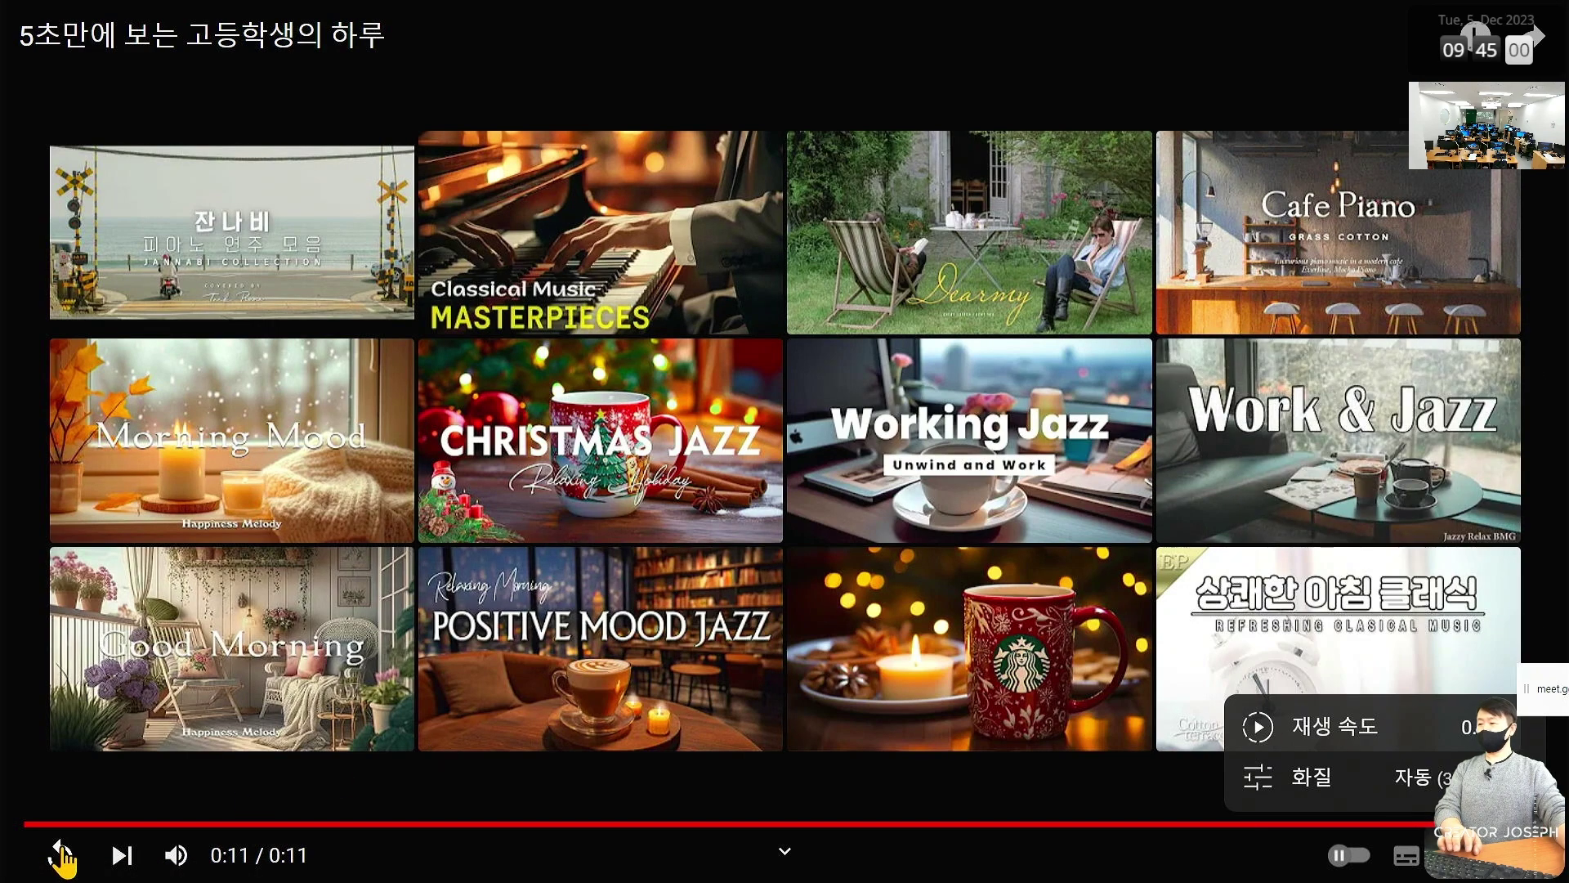
{"action": "key", "text": "space"}
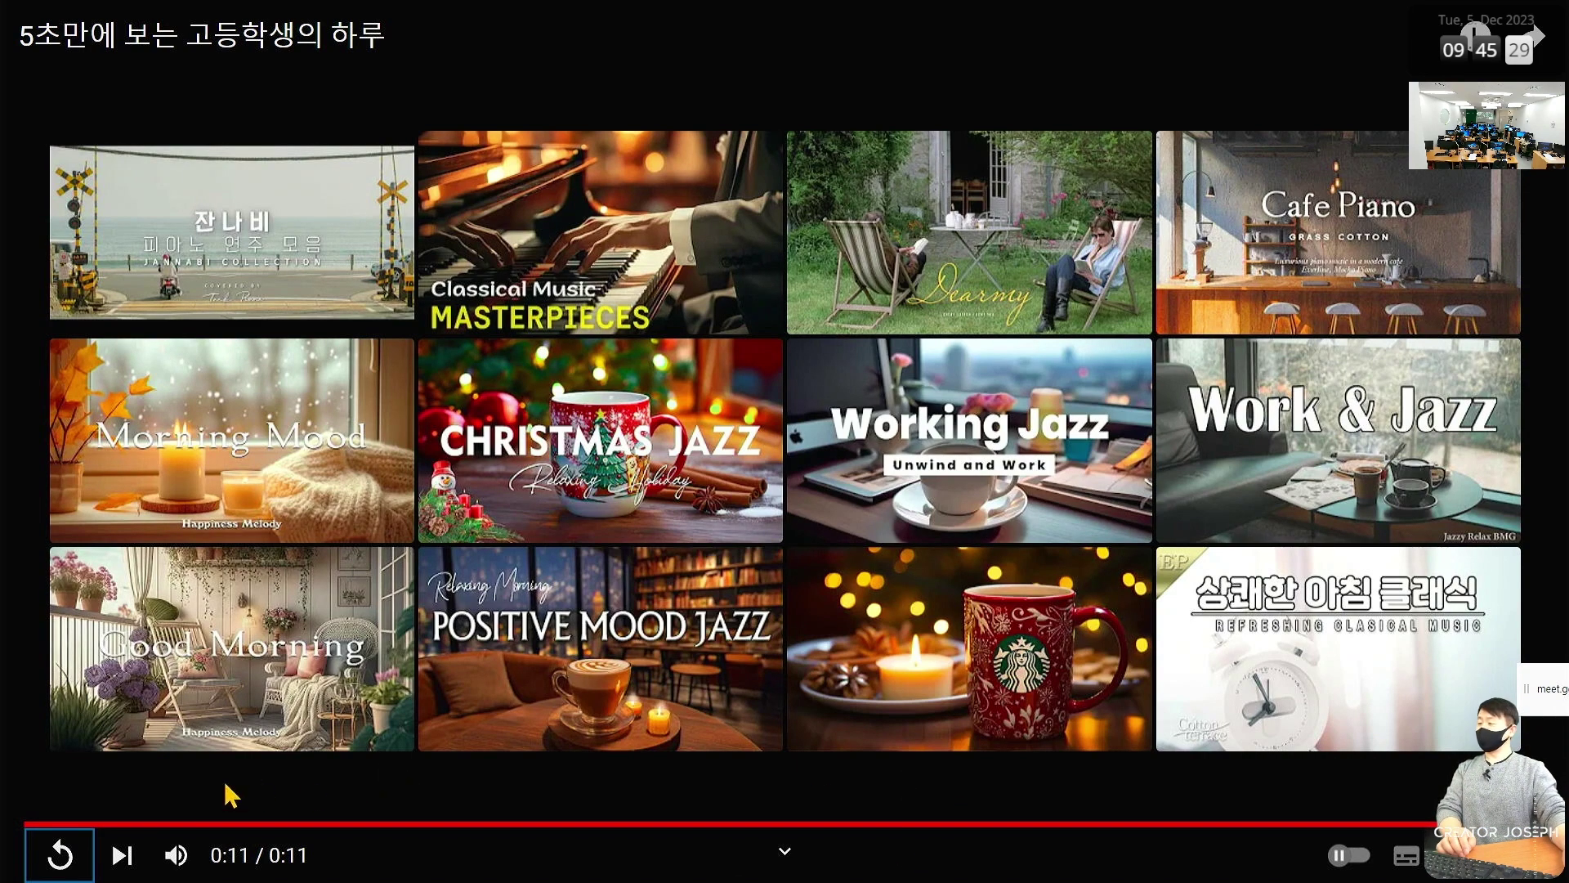
Restore Normal playback speed, replay the clip, and exit full screen
{"action": "left_click", "coordinate": [1463, 854]}
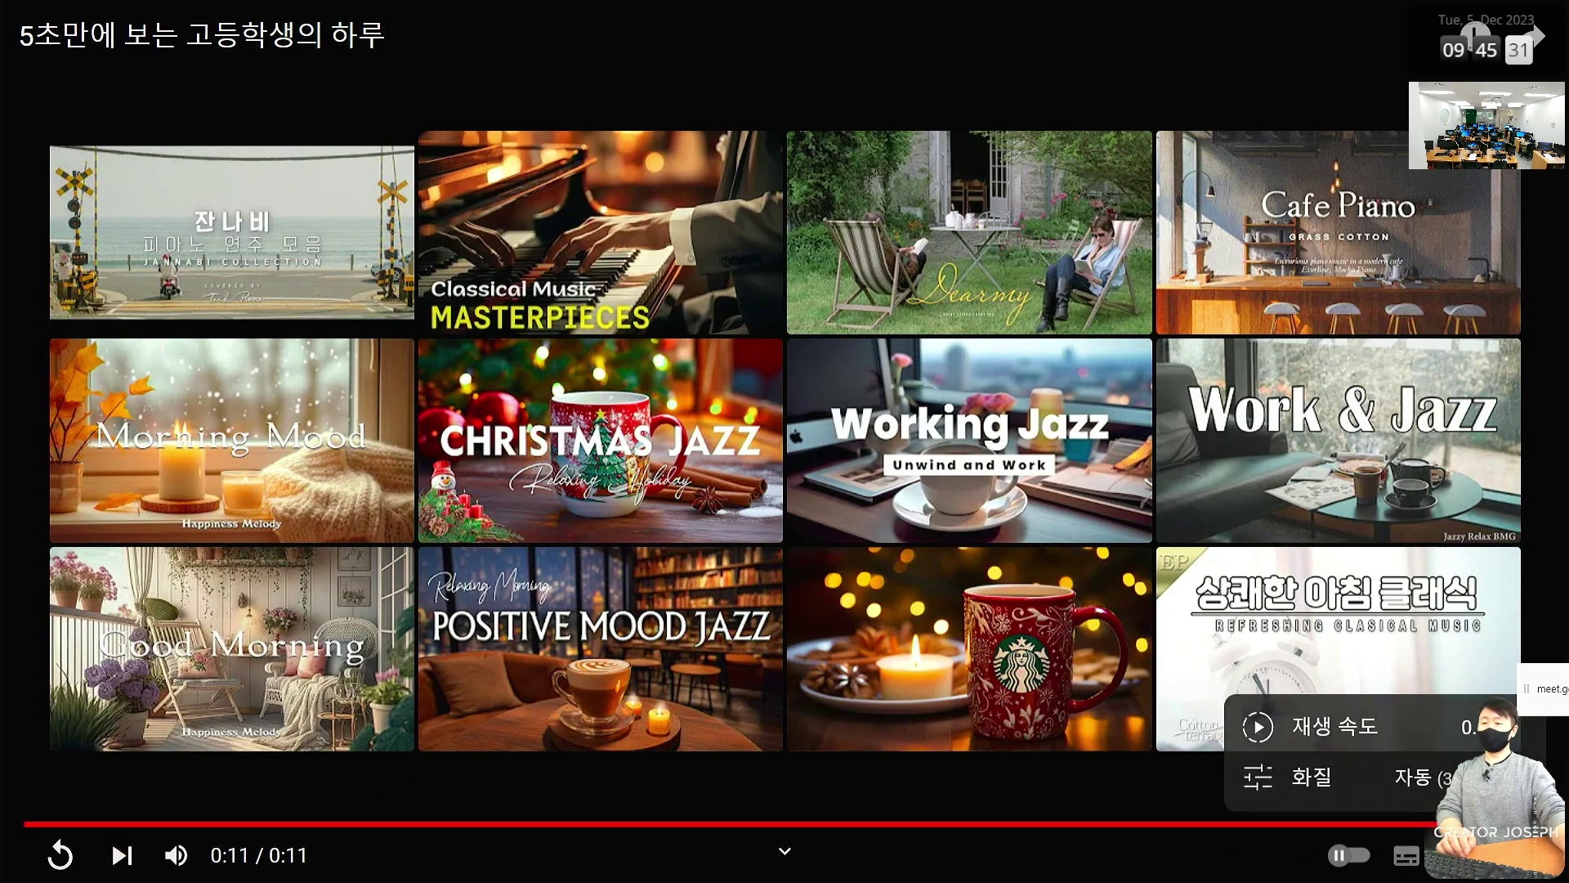
{"action": "left_click", "coordinate": [1467, 739]}
{"action": "left_click", "coordinate": [1387, 602]}
{"action": "left_click", "coordinate": [61, 855]}
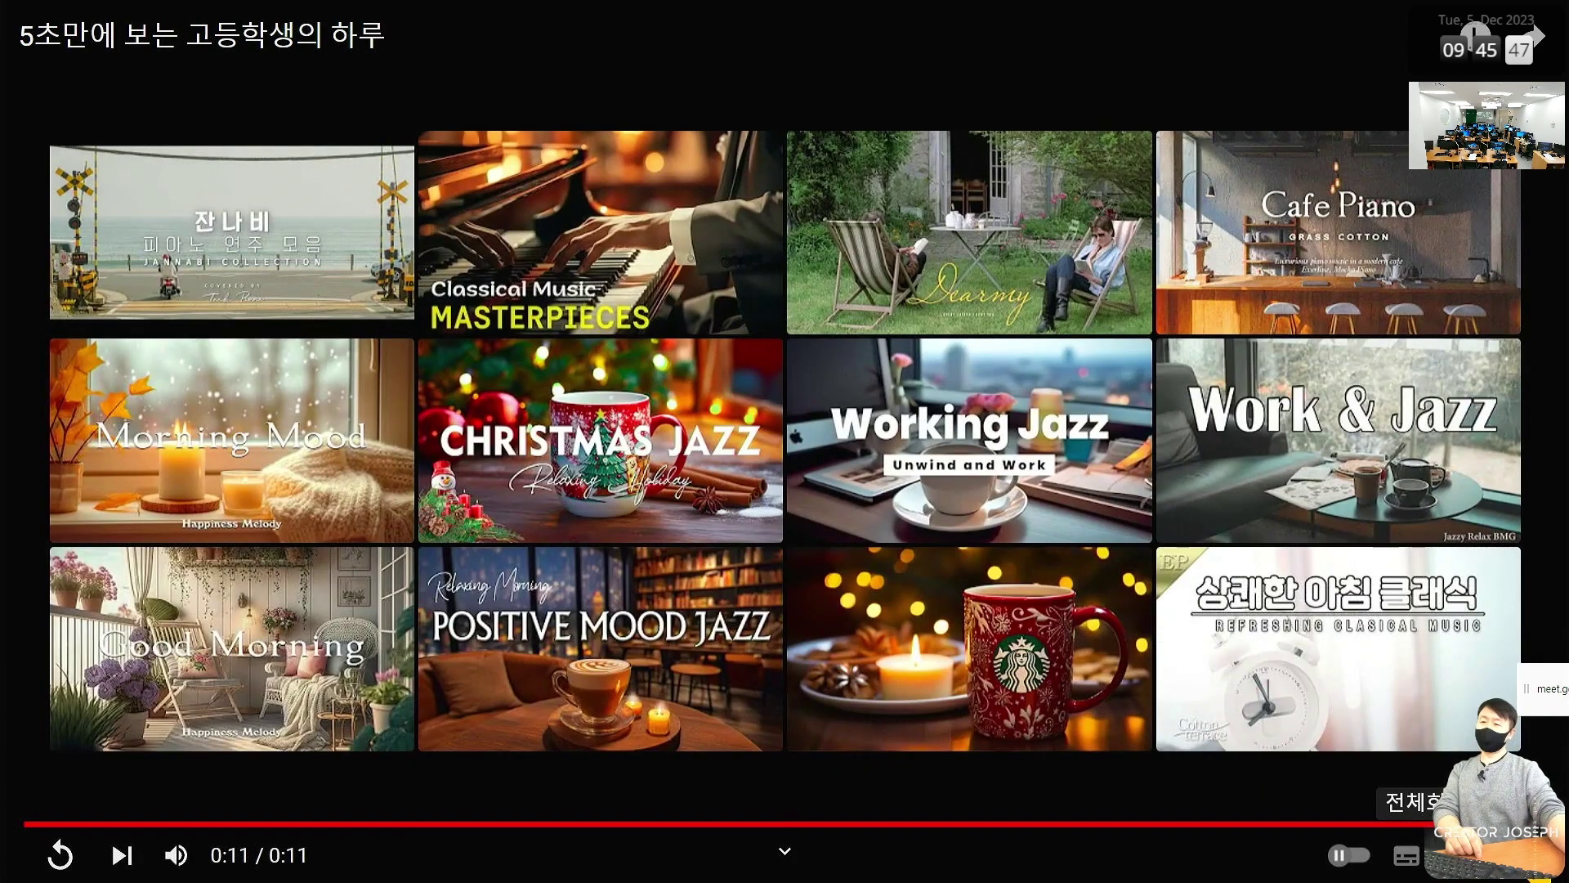
{"action": "left_click", "coordinate": [1532, 854]}
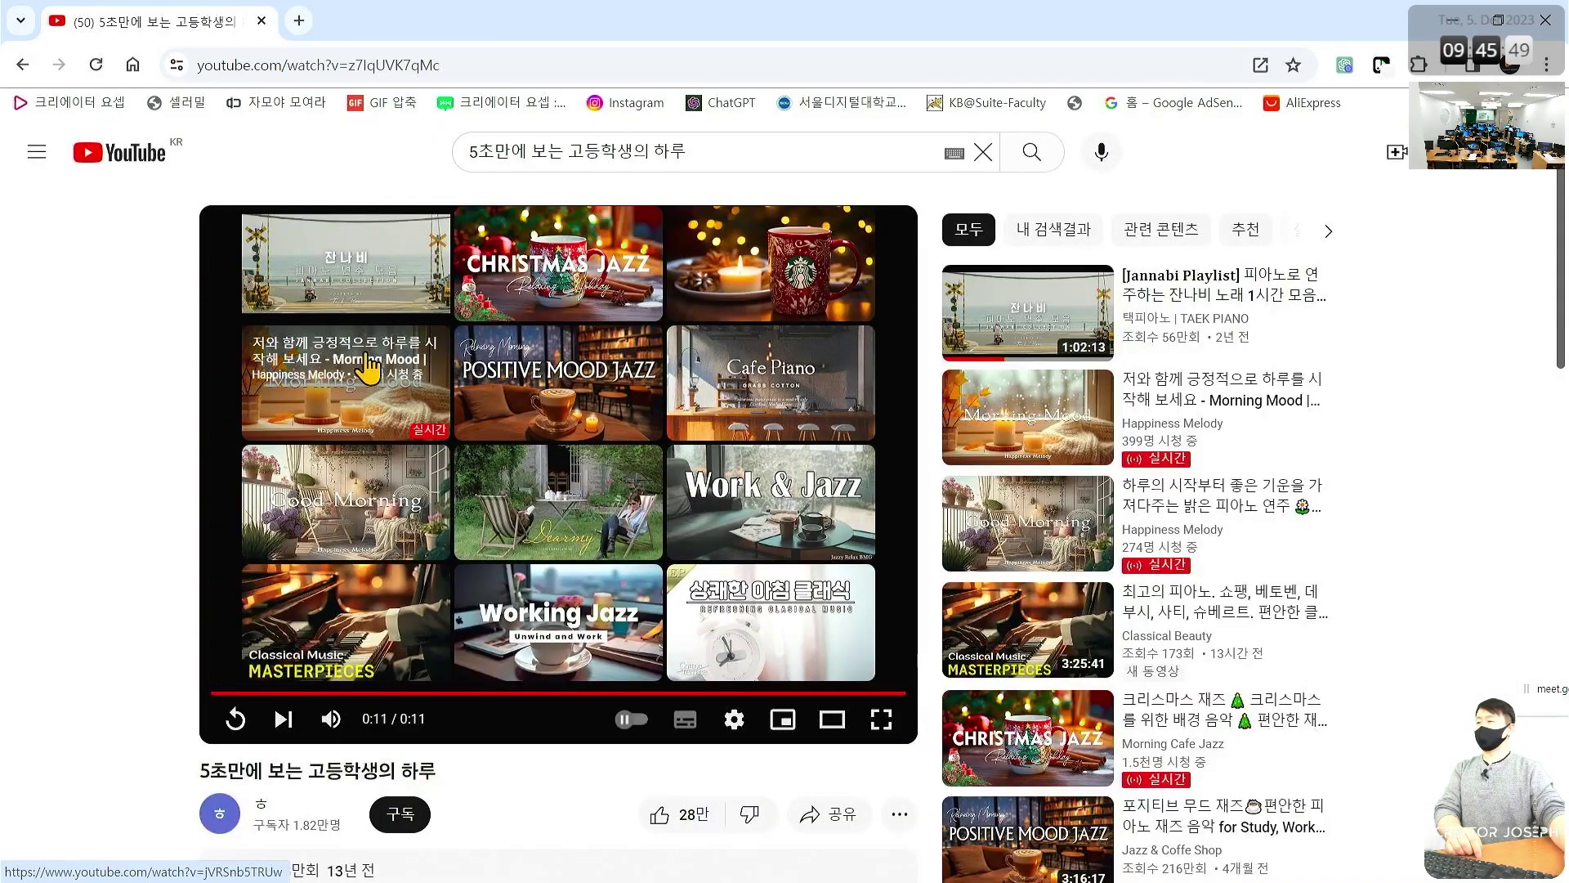
Return to the YouTube search results, scroll down through them, then minimize Chrome
{"action": "left_click", "coordinate": [25, 63]}
{"action": "scroll", "coordinate": [764, 607], "scroll_direction": "down", "scroll_amount": 2}
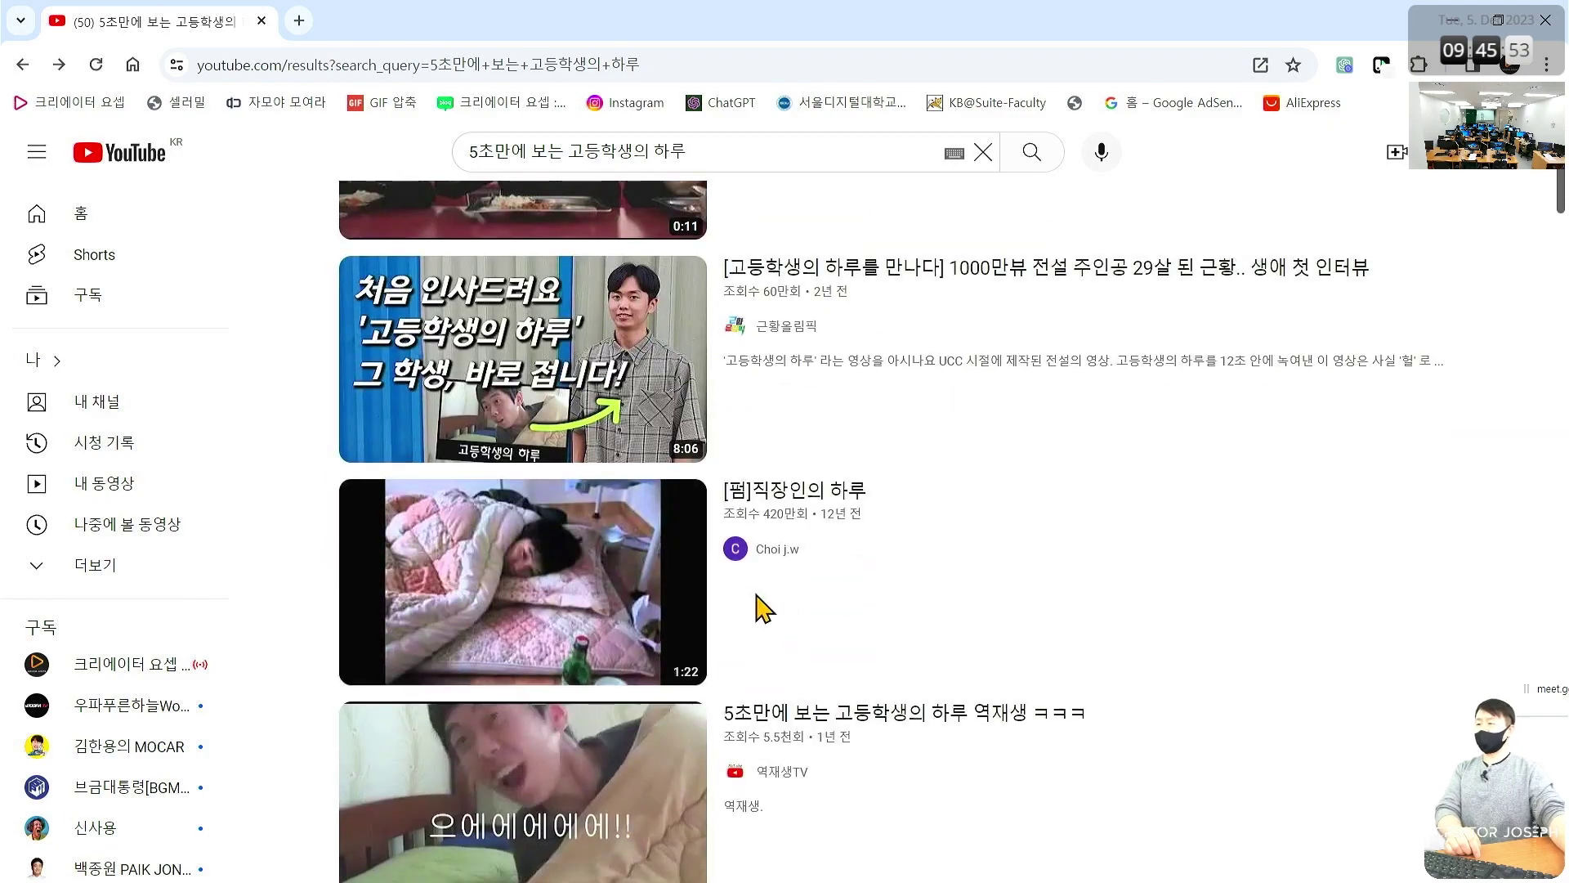
{"action": "scroll", "coordinate": [841, 527], "scroll_direction": "down", "scroll_amount": 4}
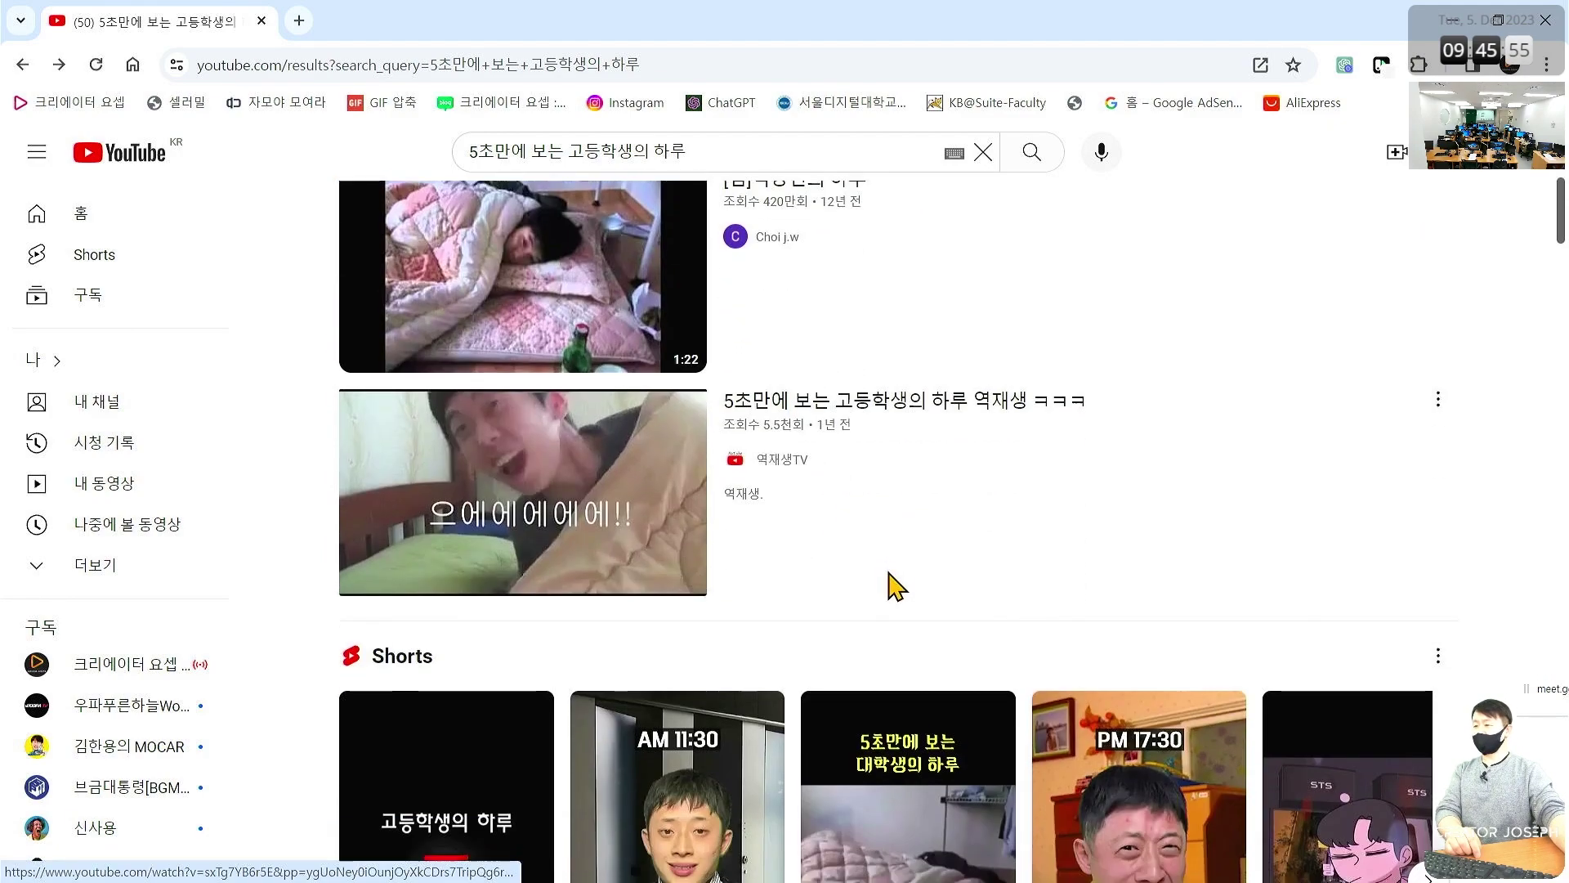
{"action": "scroll", "coordinate": [897, 585], "scroll_direction": "down", "scroll_amount": 3}
{"action": "scroll", "coordinate": [901, 597], "scroll_direction": "down", "scroll_amount": 3}
{"action": "scroll", "coordinate": [904, 602], "scroll_direction": "down", "scroll_amount": 3}
{"action": "scroll", "coordinate": [908, 603], "scroll_direction": "down", "scroll_amount": 2}
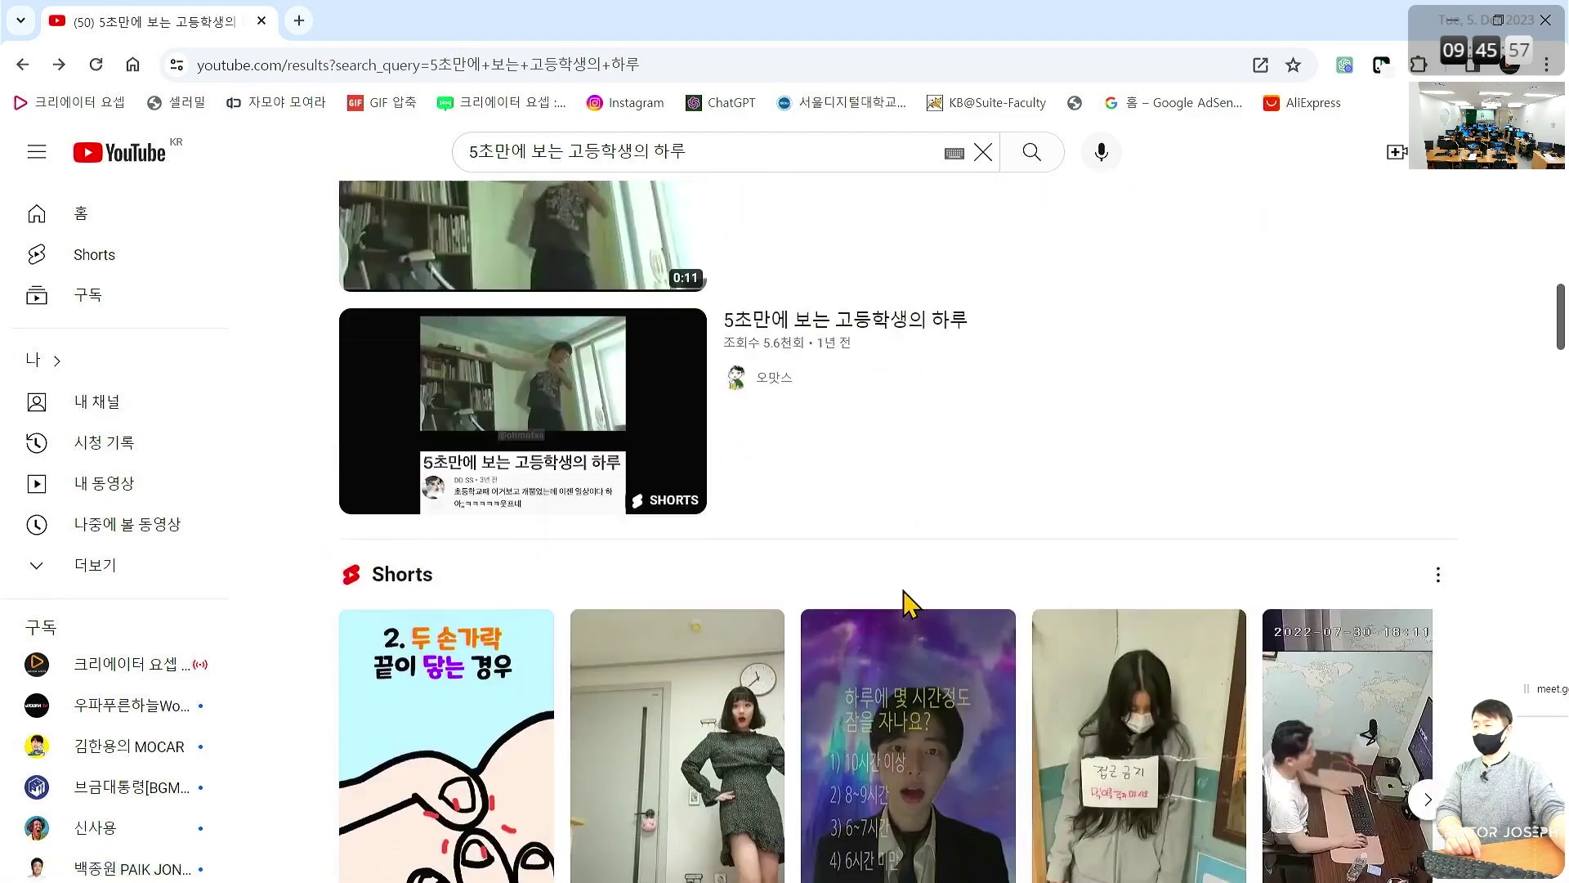
{"action": "scroll", "coordinate": [907, 603], "scroll_direction": "down", "scroll_amount": 4}
{"action": "scroll", "coordinate": [904, 606], "scroll_direction": "down", "scroll_amount": 4}
{"action": "scroll", "coordinate": [911, 607], "scroll_direction": "down", "scroll_amount": 1}
{"action": "scroll", "coordinate": [909, 607], "scroll_direction": "down", "scroll_amount": 3}
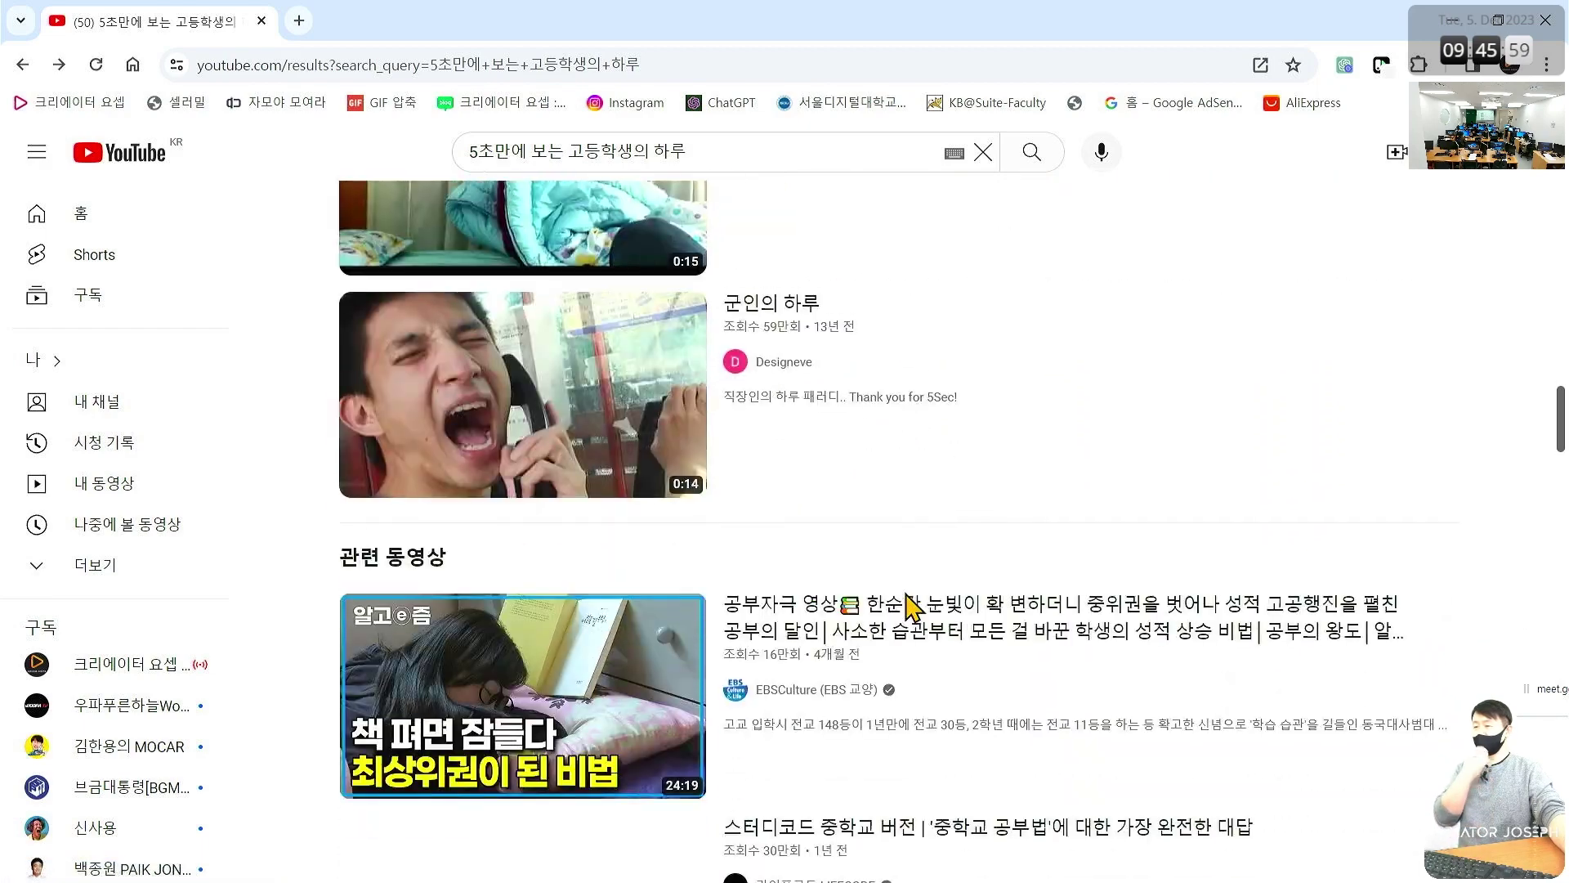
{"action": "scroll", "coordinate": [825, 434], "scroll_direction": "down", "scroll_amount": 3}
{"action": "scroll", "coordinate": [850, 483], "scroll_direction": "down", "scroll_amount": 4}
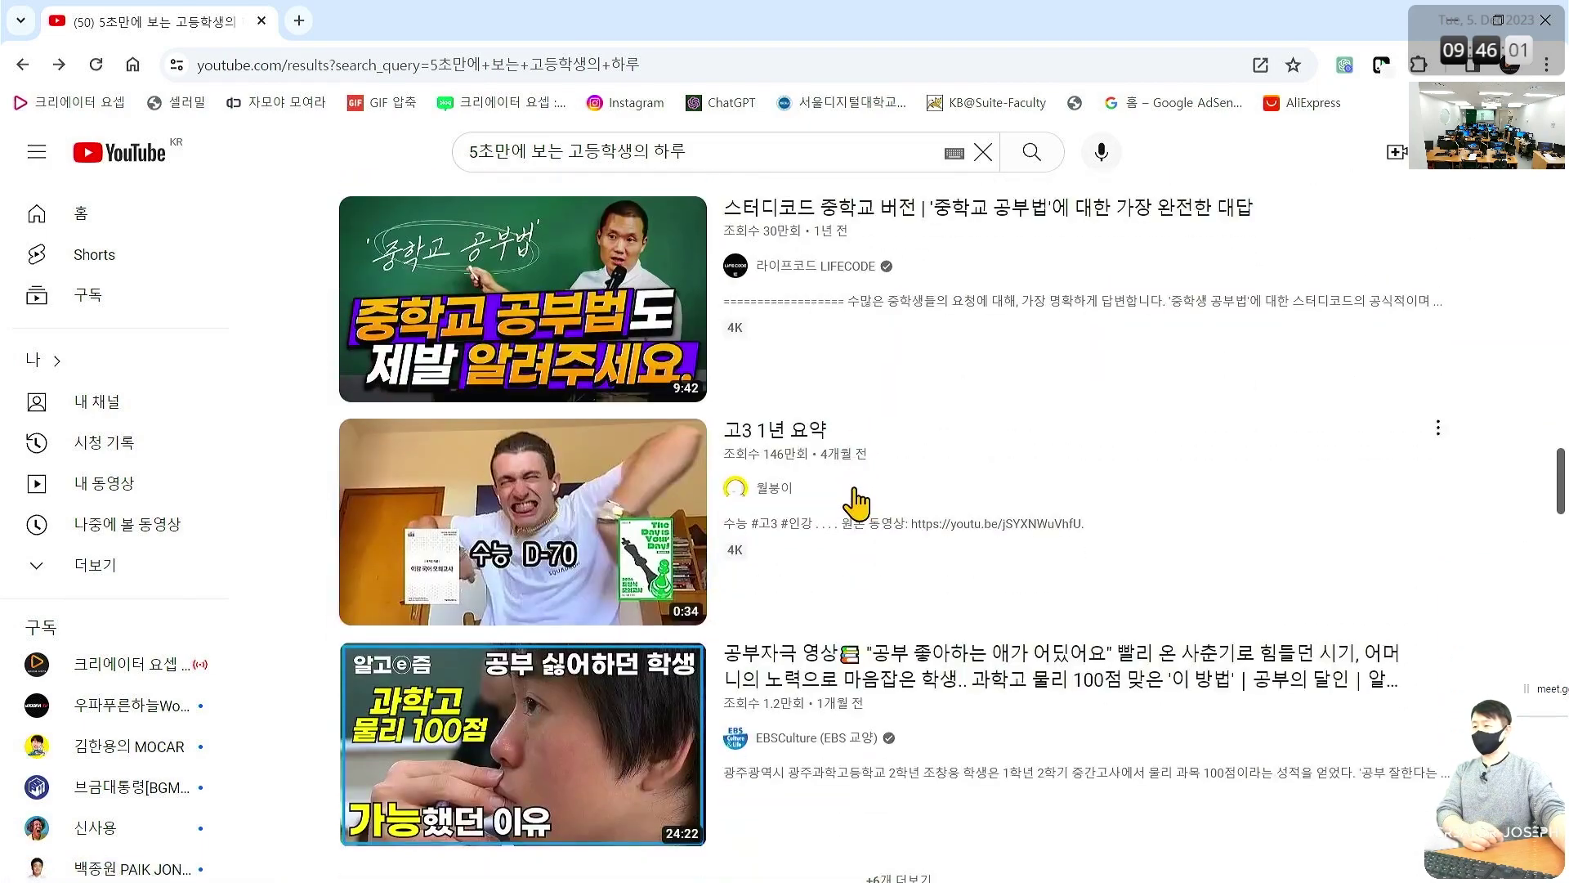
{"action": "scroll", "coordinate": [858, 501], "scroll_direction": "down", "scroll_amount": 3}
{"action": "scroll", "coordinate": [859, 508], "scroll_direction": "down", "scroll_amount": 3}
{"action": "scroll", "coordinate": [858, 508], "scroll_direction": "down", "scroll_amount": 6}
{"action": "scroll", "coordinate": [866, 511], "scroll_direction": "down", "scroll_amount": 3}
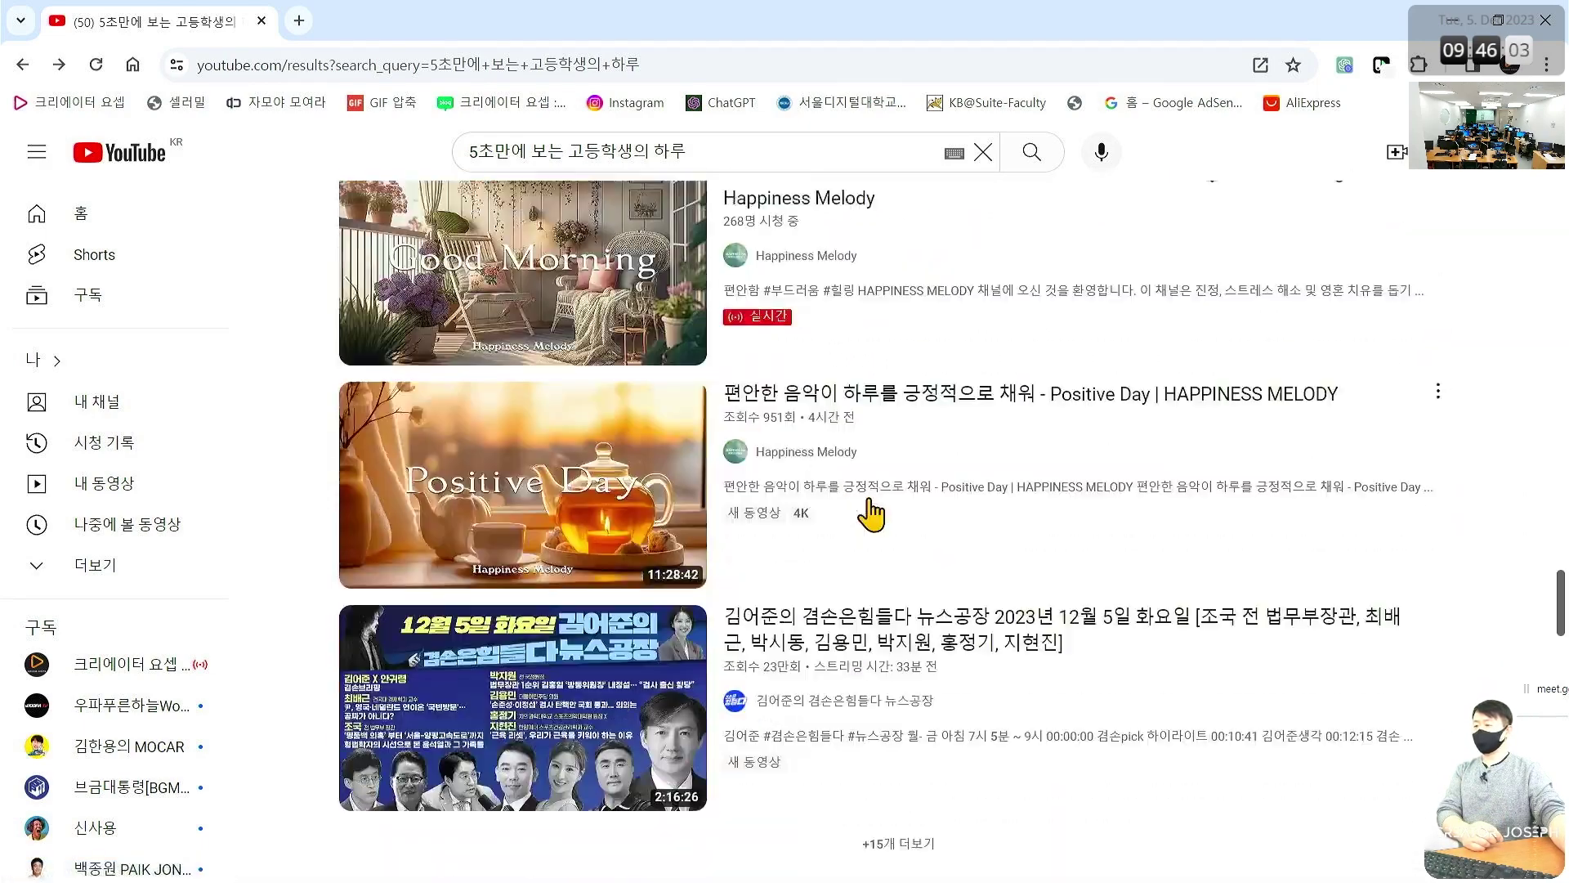
{"action": "left_click", "coordinate": [1452, 19]}
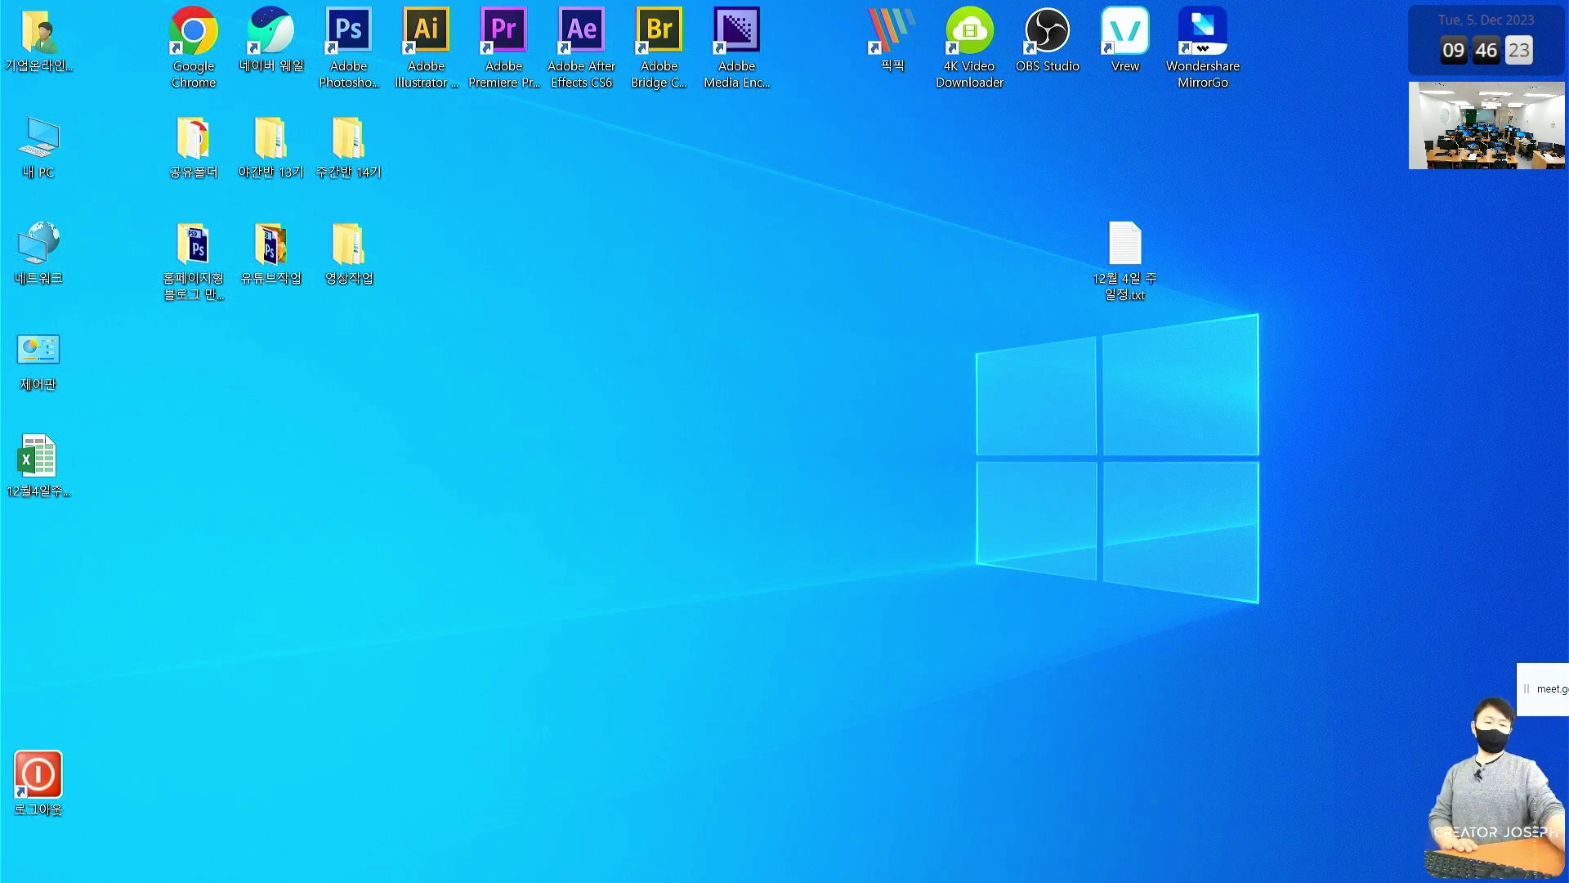
Bring back the Notepad notes, box the folder name 1205_컷편집기초, then show the desktop
{"action": "key", "text": "alt+Tab"}
{"action": "left_click", "coordinate": [621, 343]}
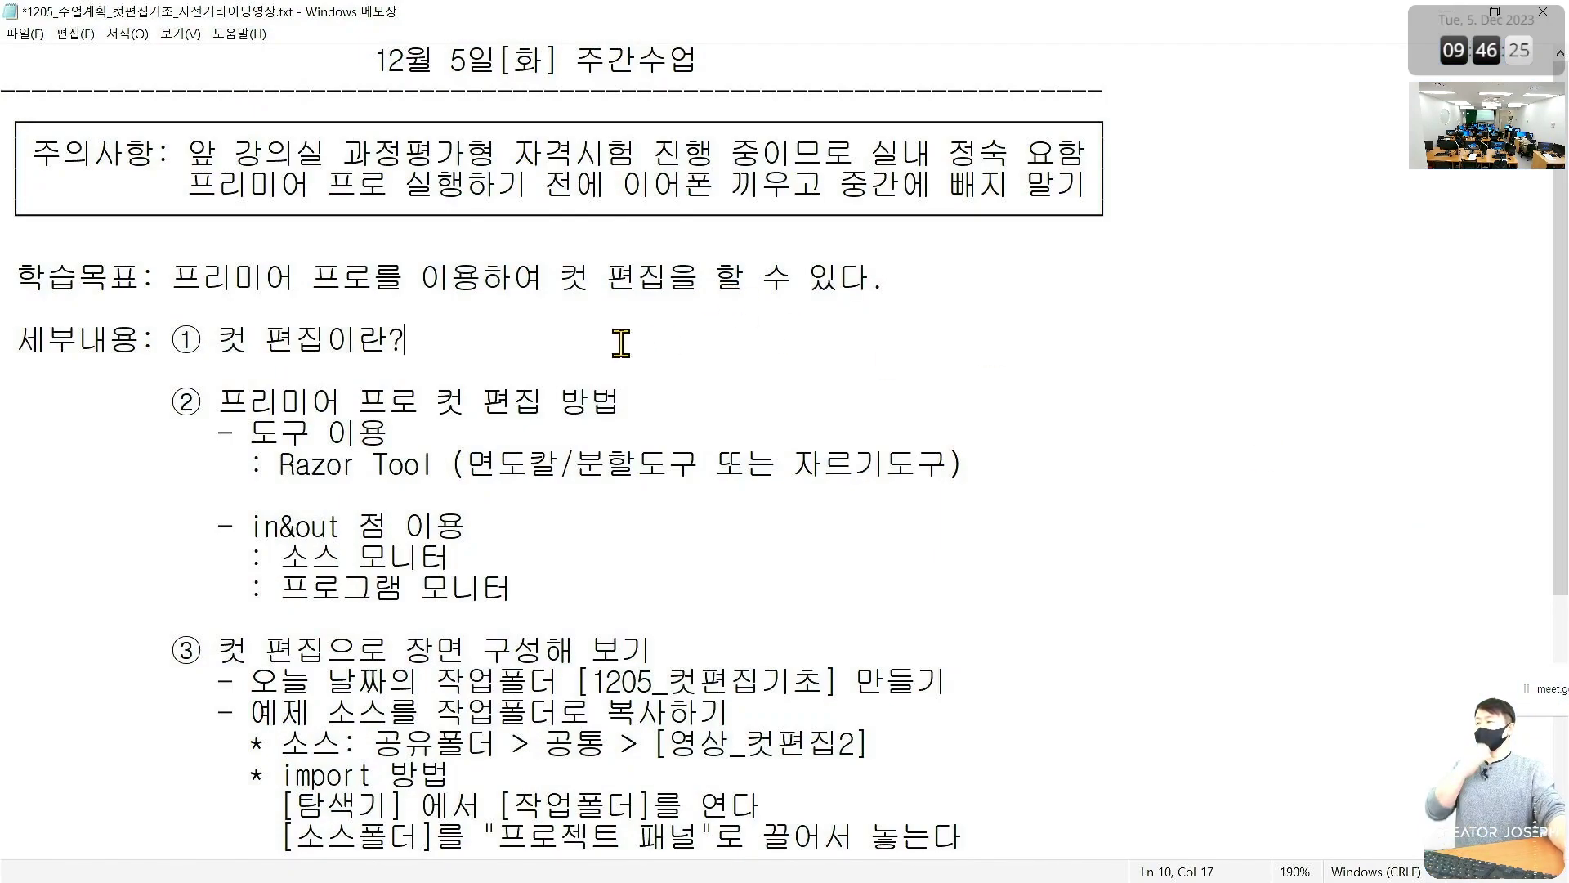
{"action": "scroll", "coordinate": [603, 545], "scroll_direction": "down", "scroll_amount": 3}
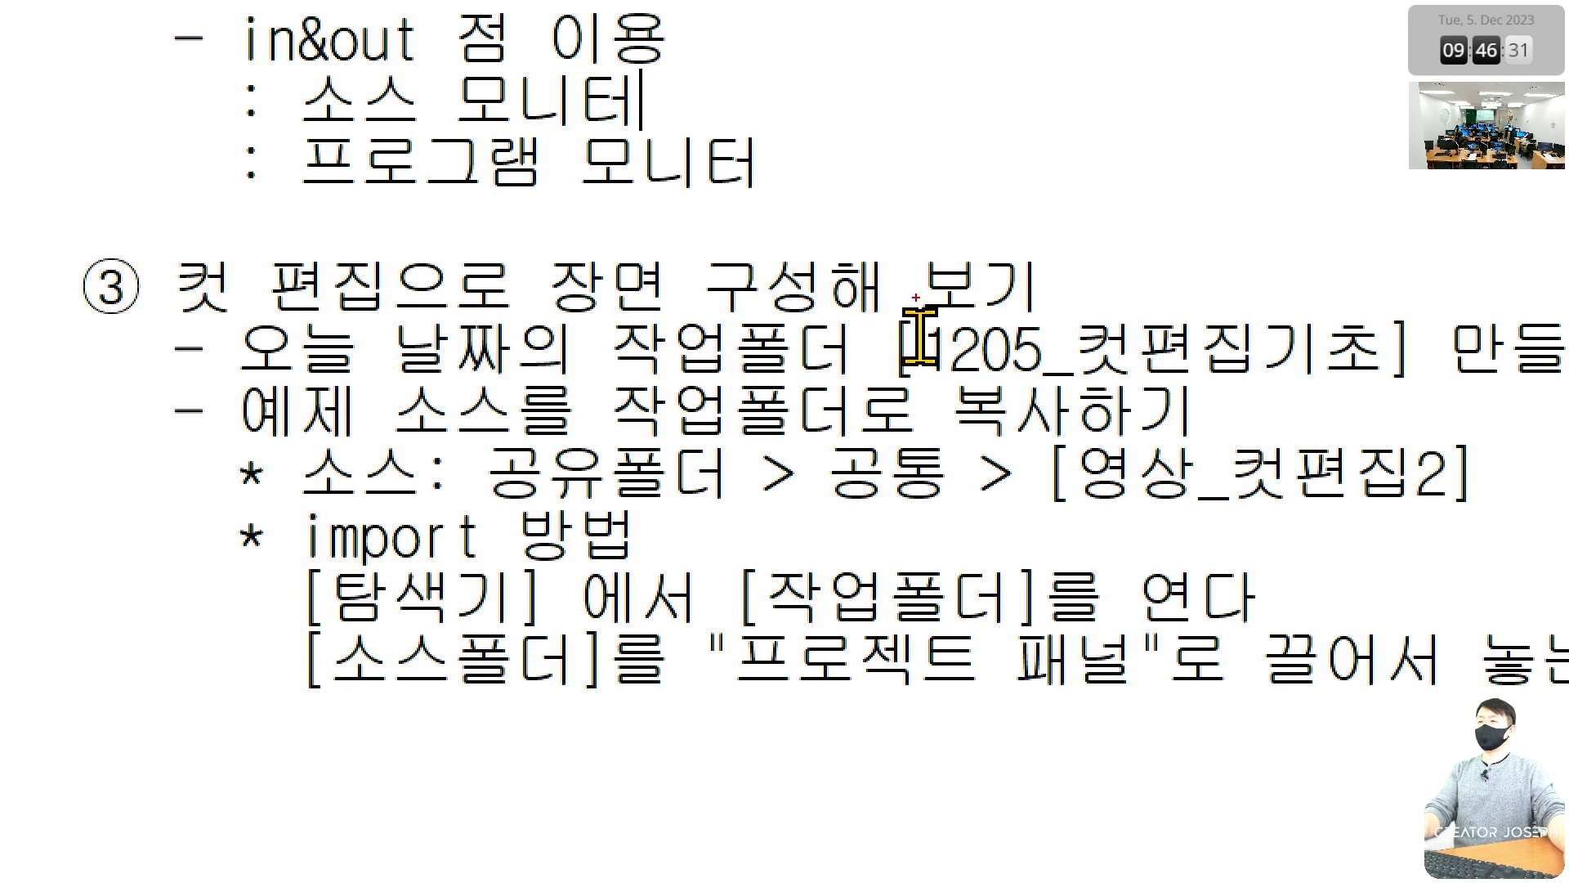
{"action": "left_click_drag", "start_coordinate": [917, 298], "coordinate": [1390, 403]}
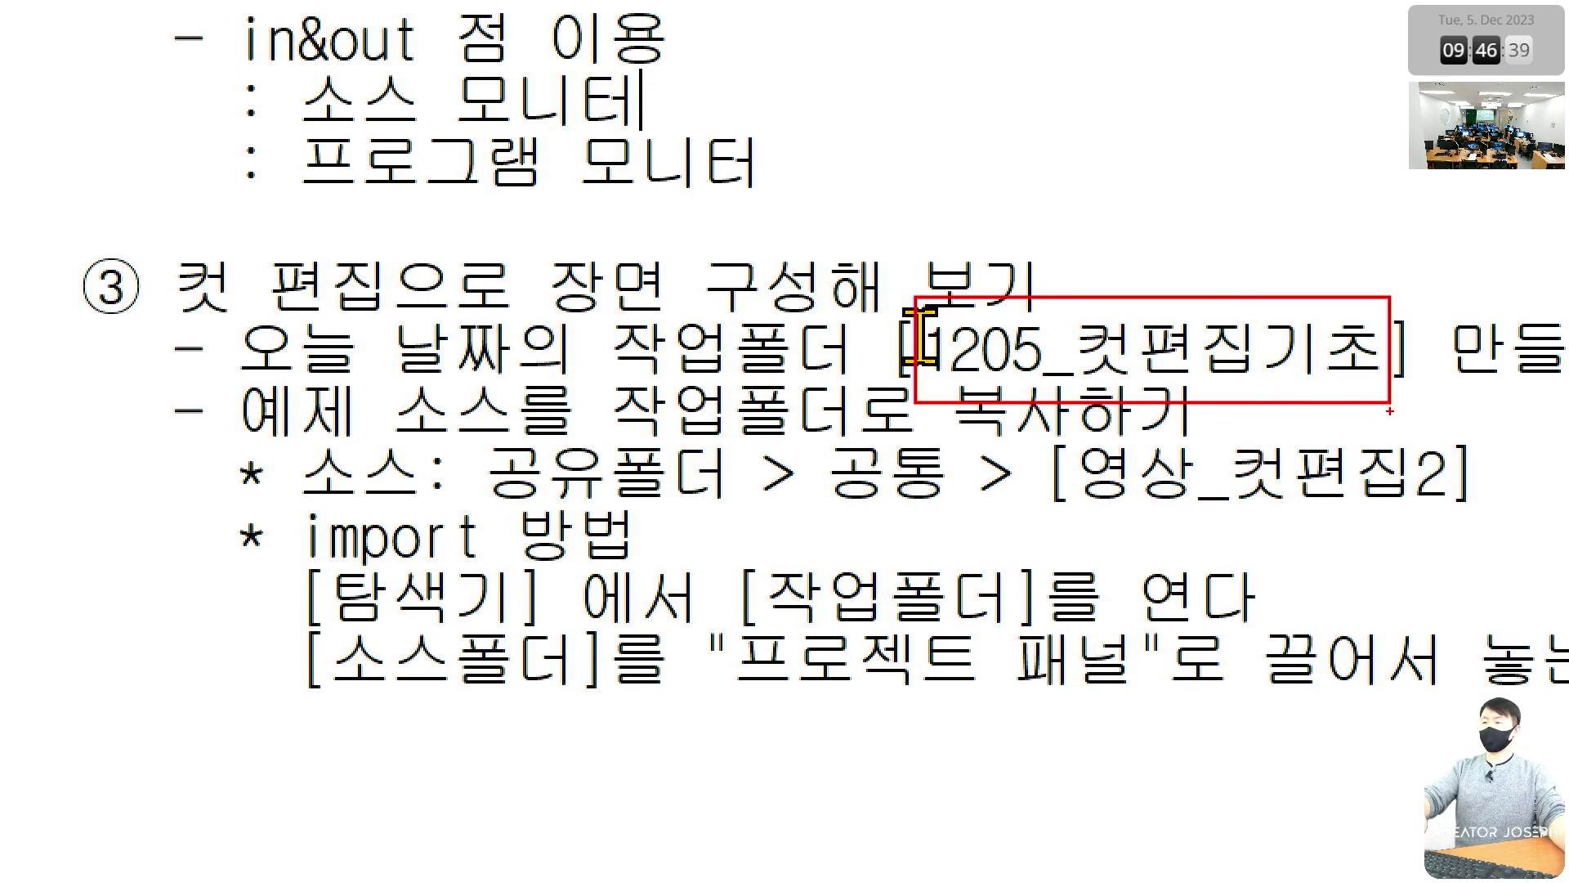
{"action": "key", "text": "Escape"}
{"action": "key", "text": "super+d"}
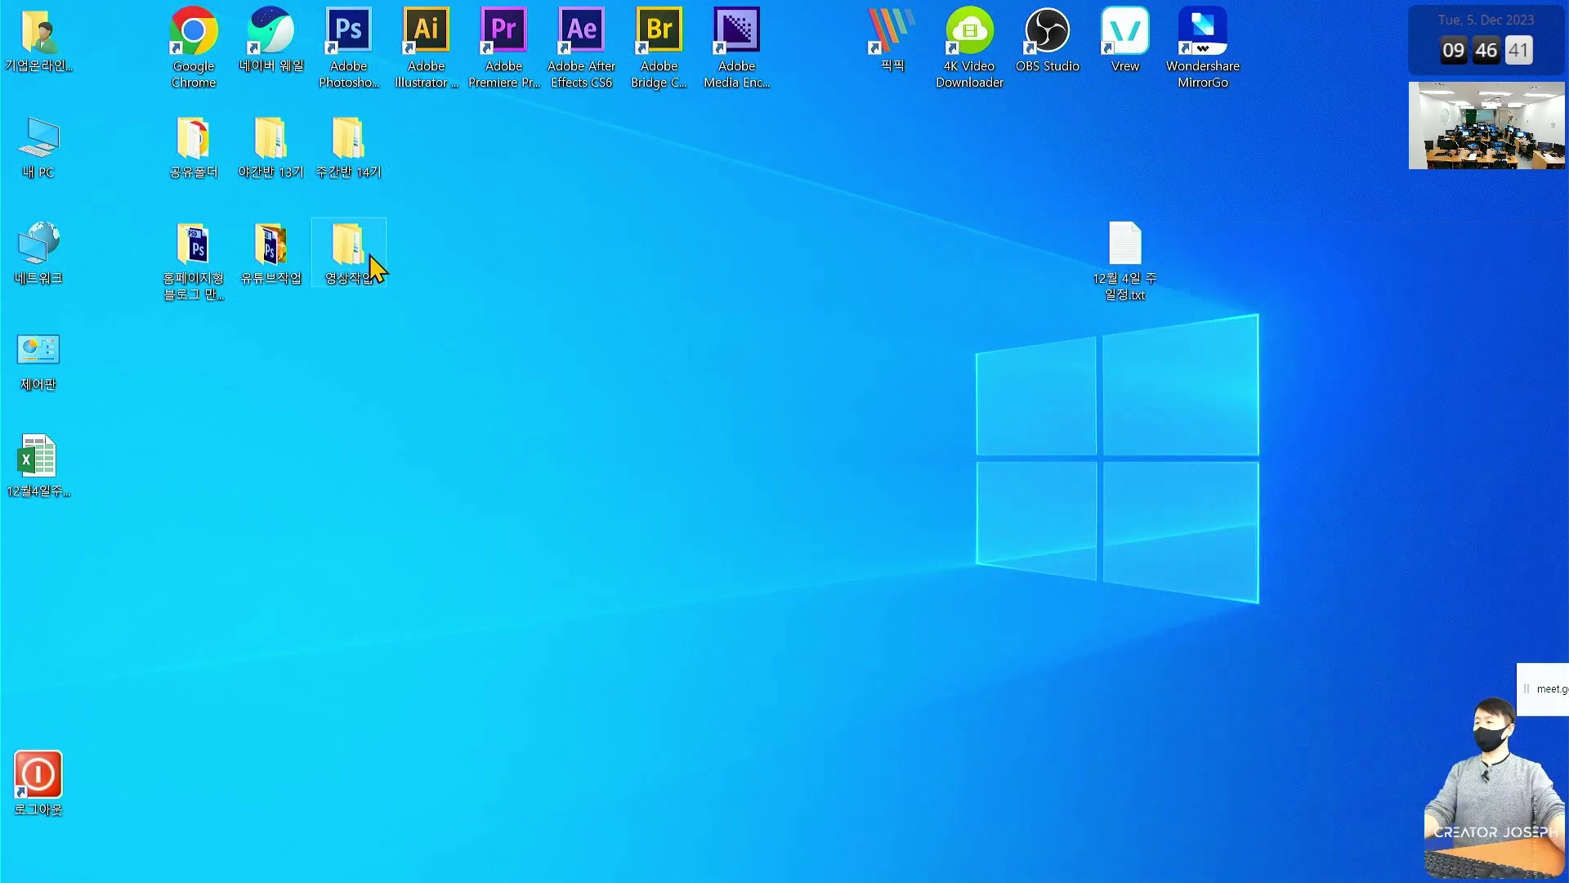
Create folder 1205_컷편집기초 in 영상작업, drag 영상_과정5_프리미어기초1 out, and close the window
{"action": "double_click", "coordinate": [367, 256]}
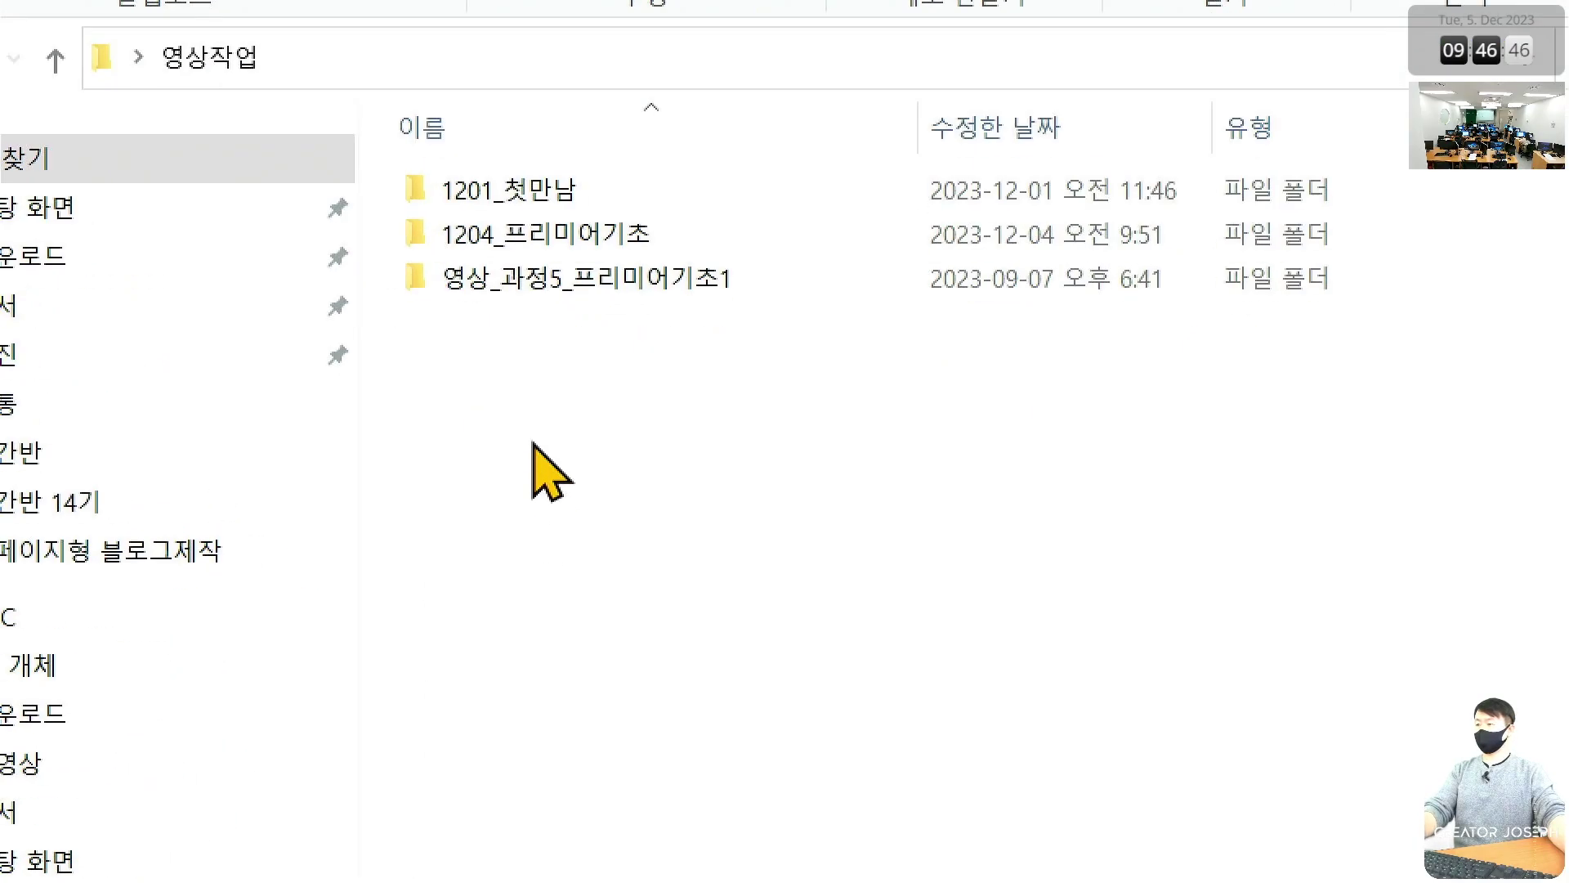
{"action": "right_click", "coordinate": [515, 443]}
{"action": "mouse_move", "coordinate": [869, 851]}
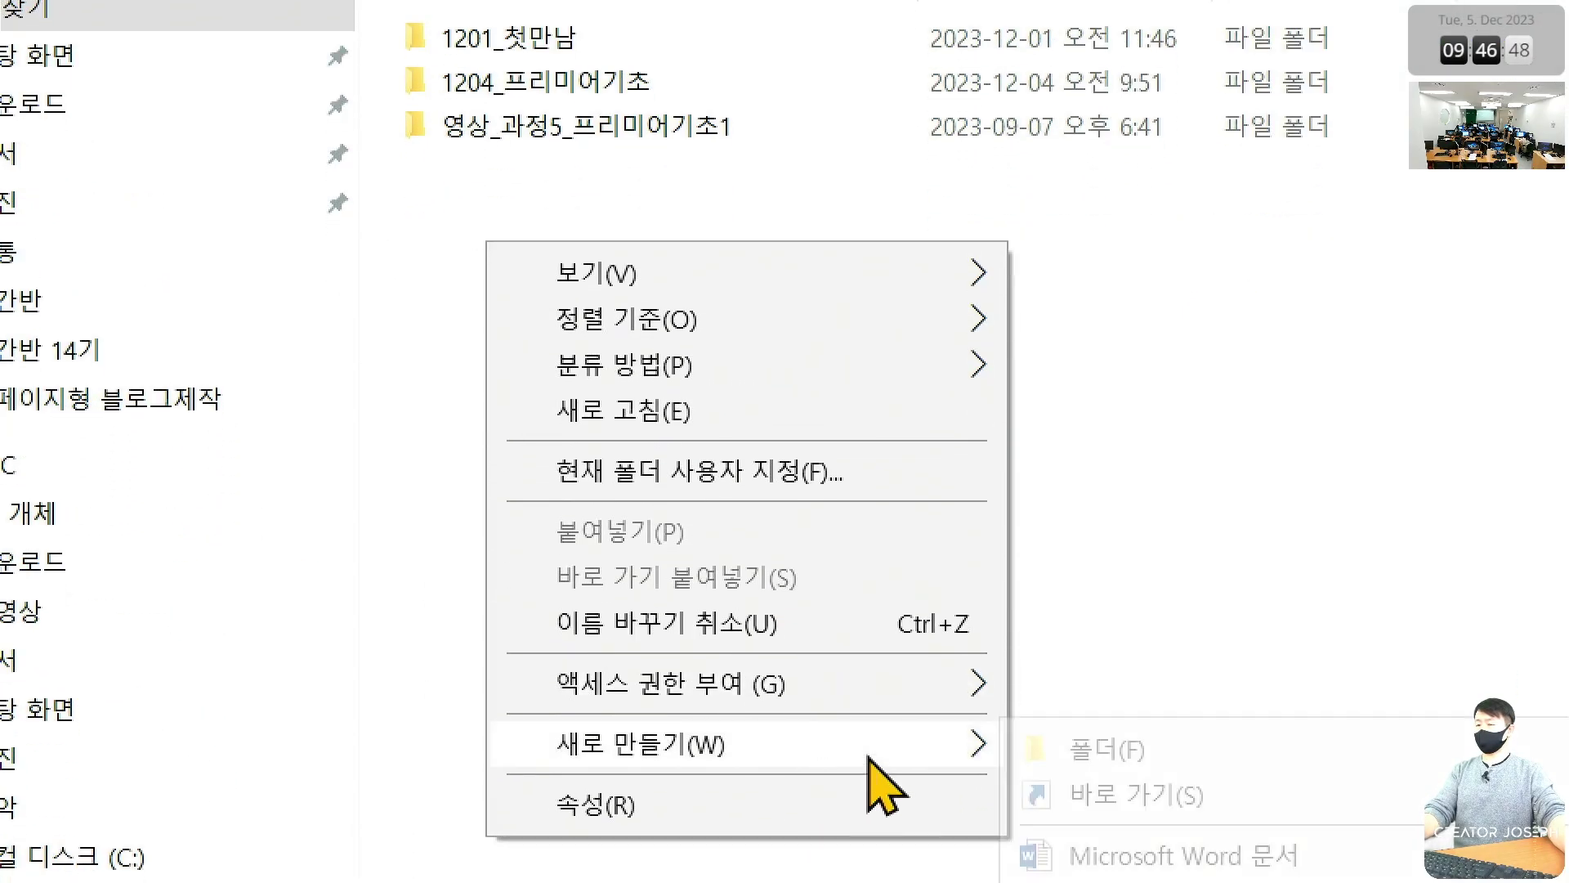
{"action": "left_click", "coordinate": [1133, 845]}
{"action": "type", "text": "12"}
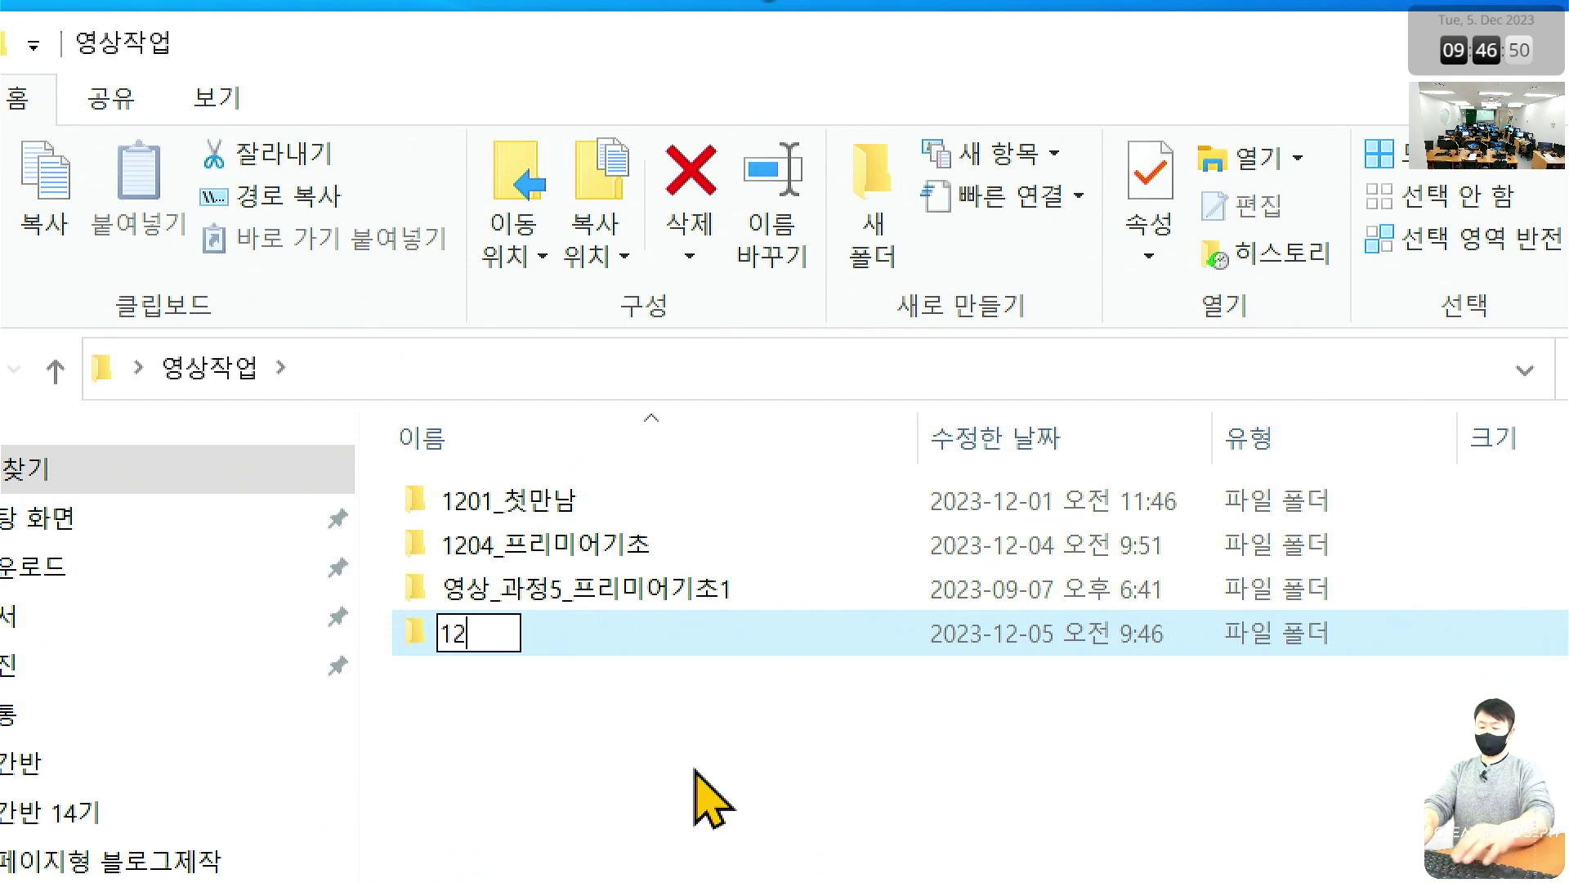
{"action": "type", "text": "05_"}
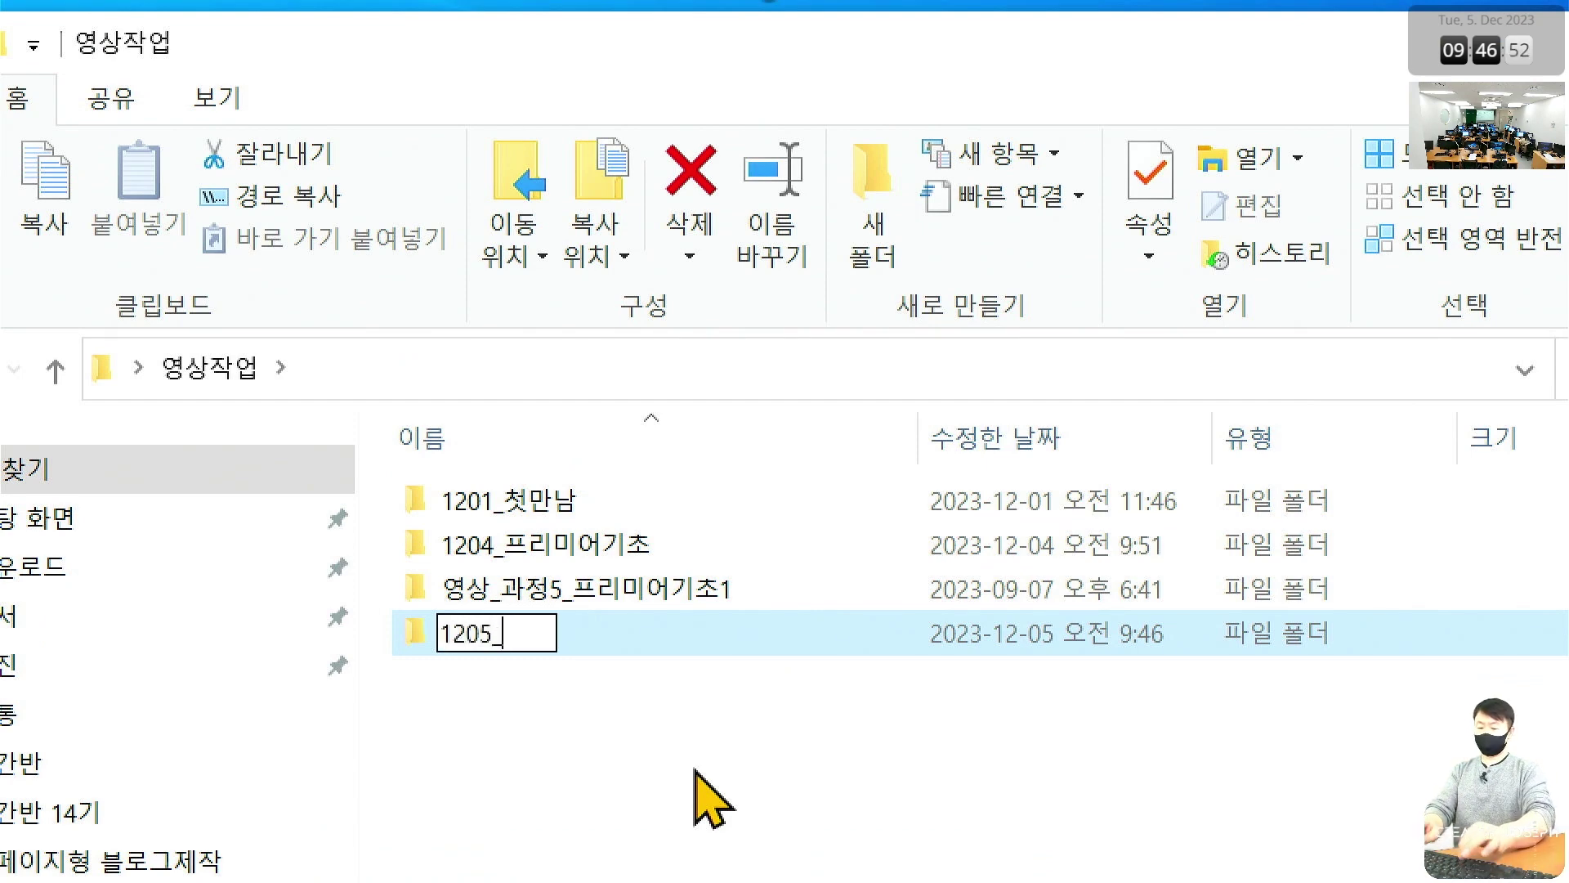
{"action": "type", "text": "컷편집기초"}
{"action": "key", "text": "Return"}
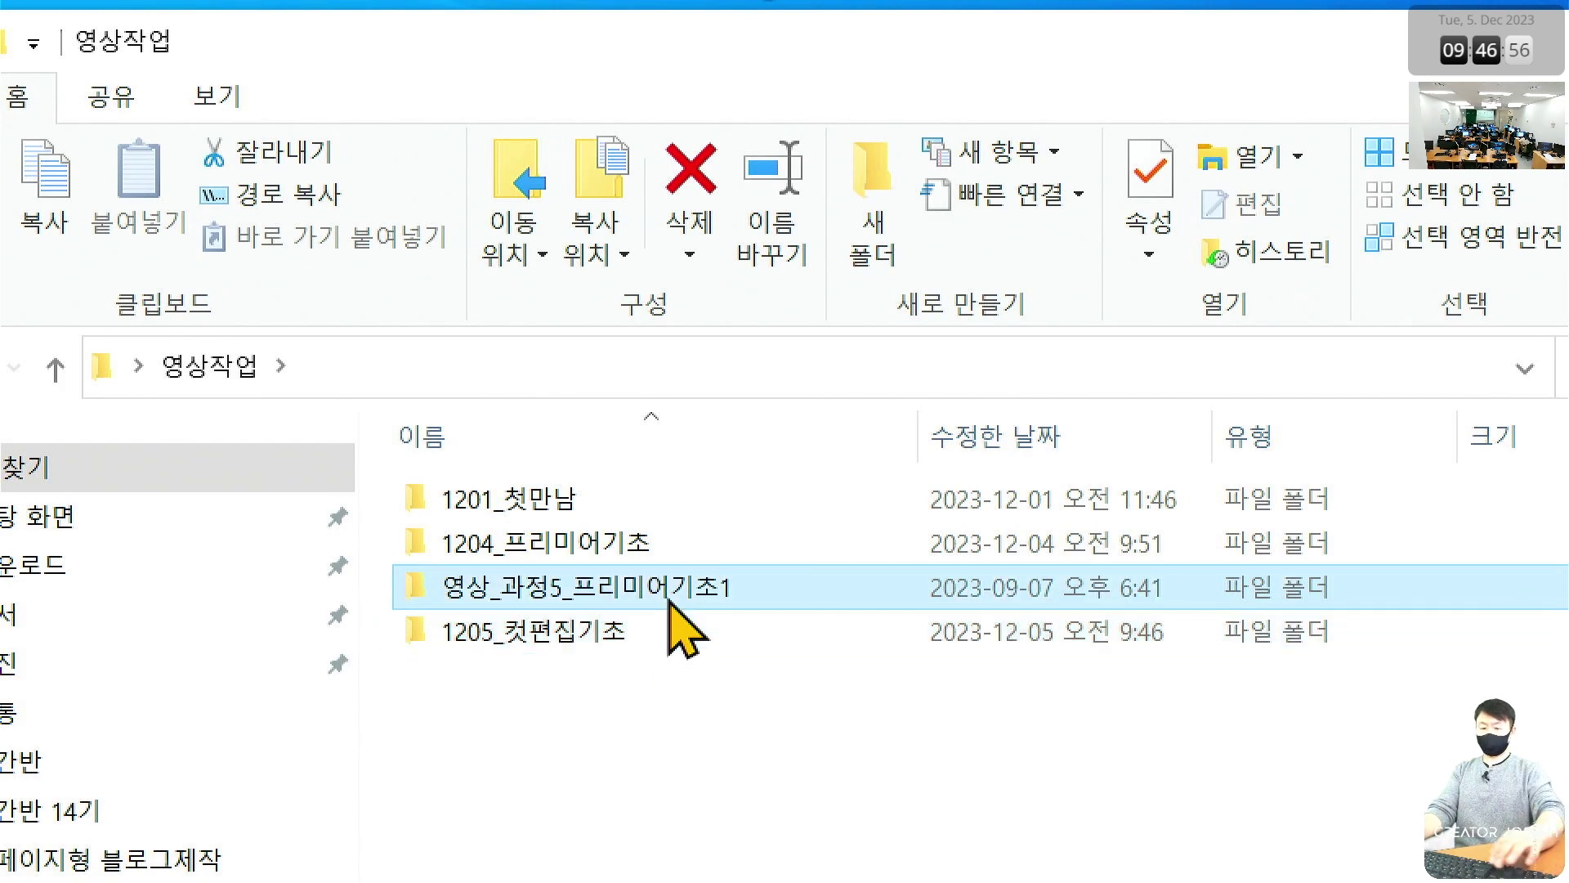
{"action": "left_click_drag", "start_coordinate": [668, 603], "coordinate": [672, 631]}
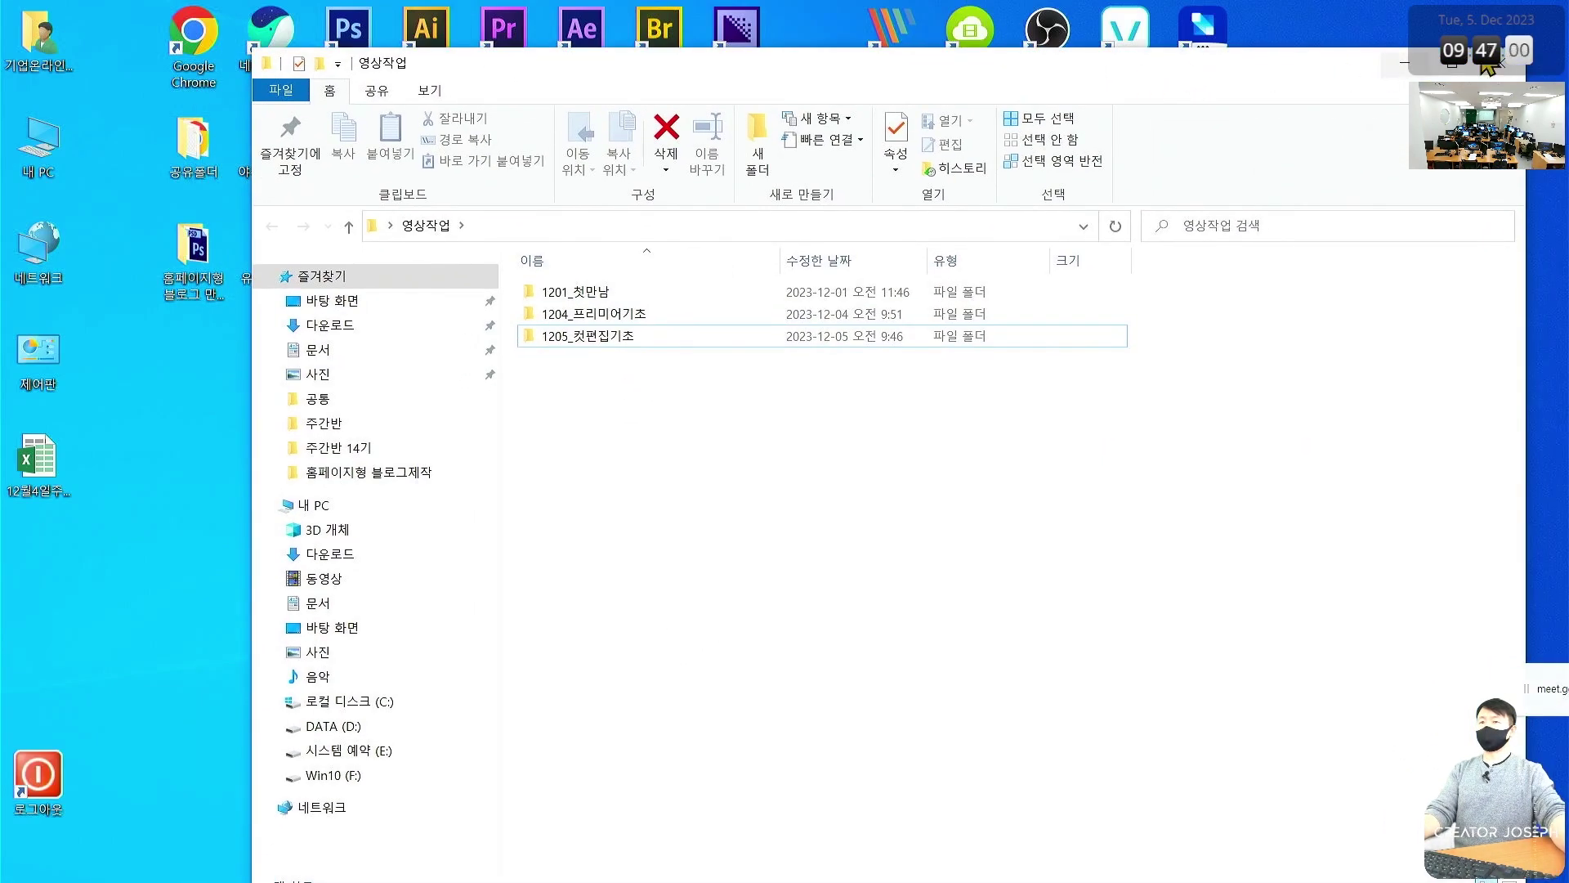
{"action": "left_click", "coordinate": [1540, 74]}
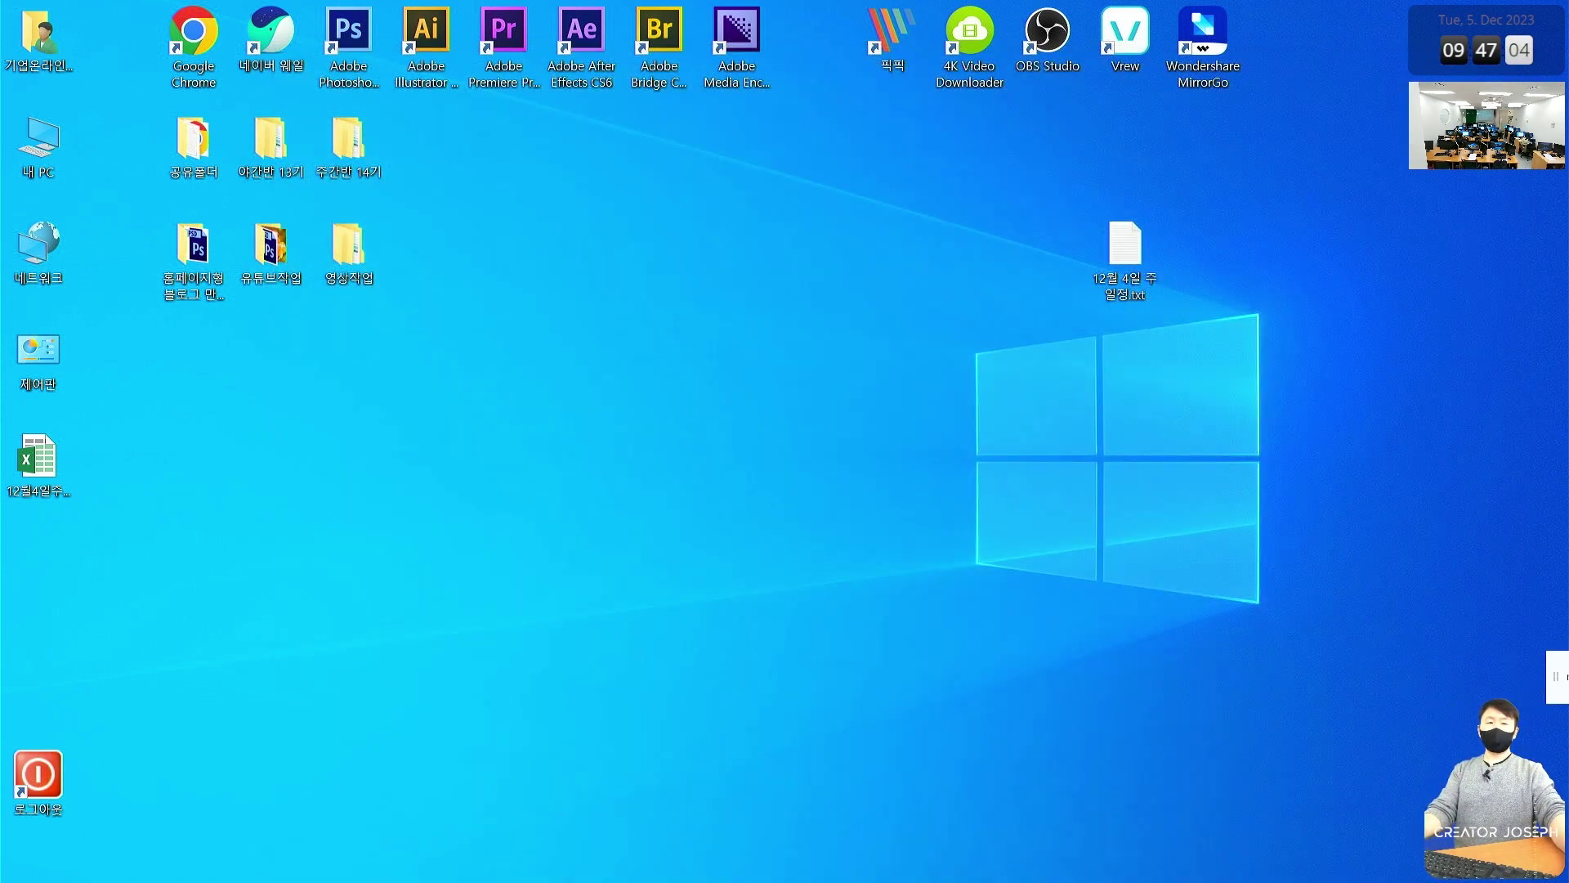
{"action": "double_click", "coordinate": [217, 166]}
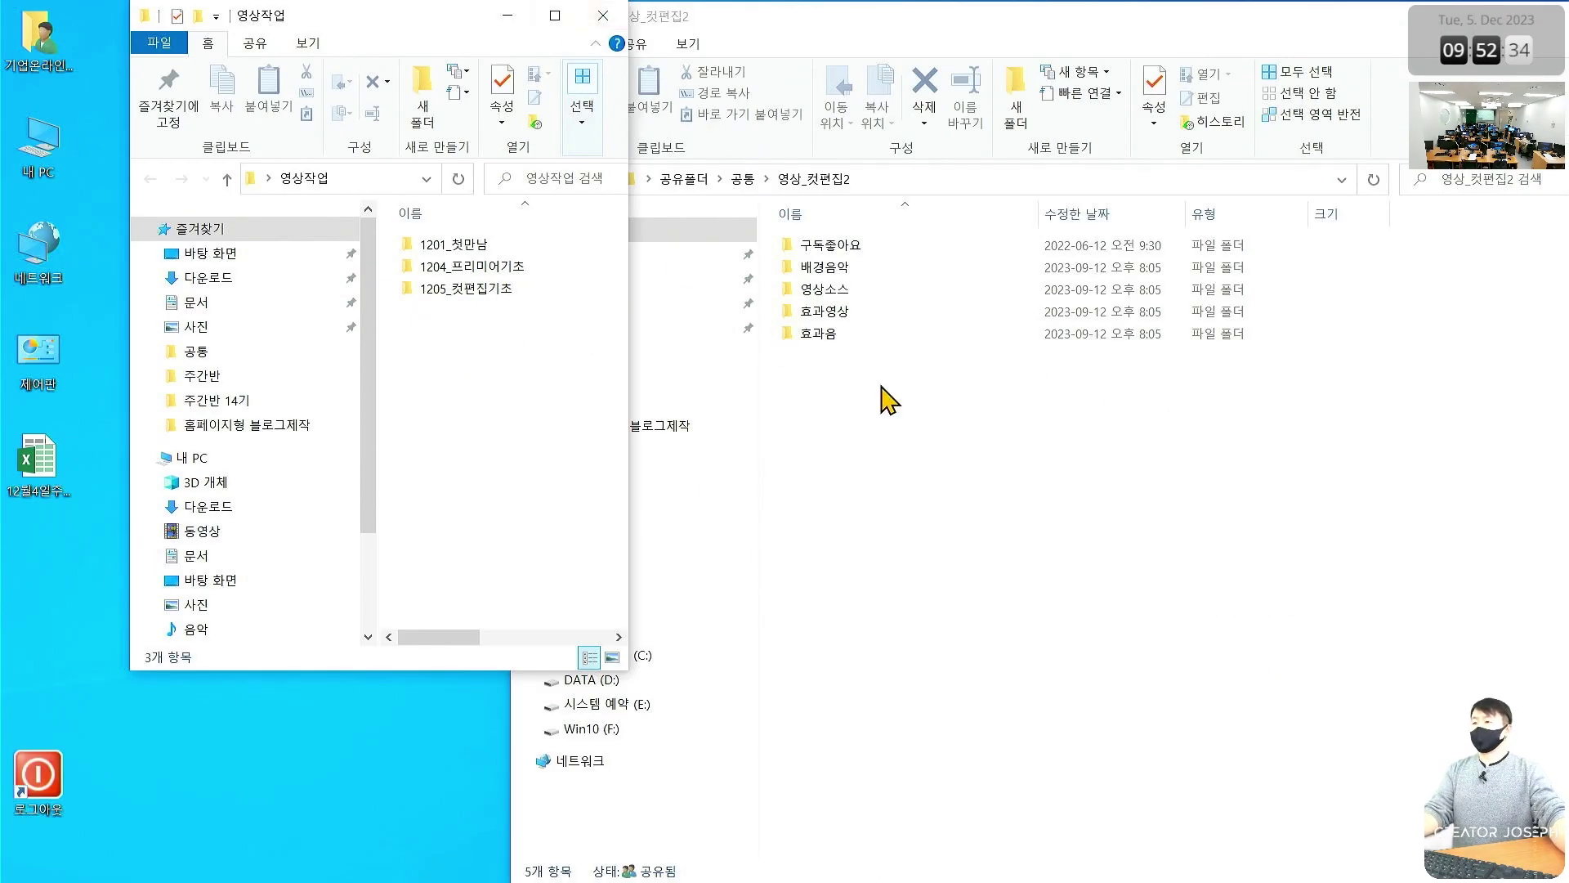
{"action": "left_click", "coordinate": [950, 416]}
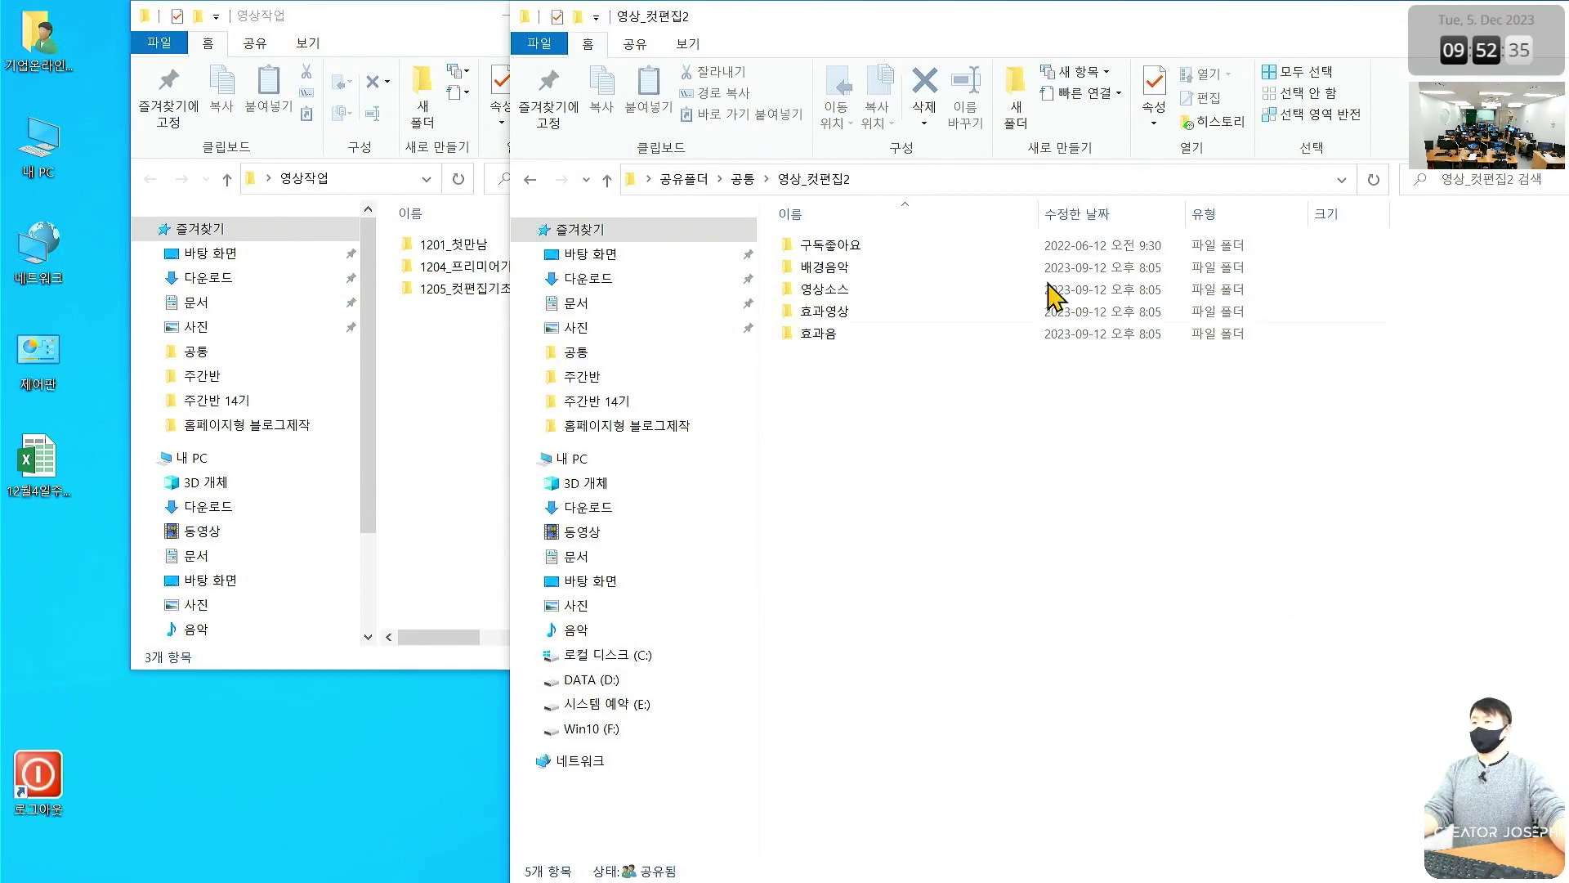
{"action": "key", "text": "ctrl+w"}
Launch Premiere Pro CS6 and start a new project from the Welcome screen
{"action": "left_click", "coordinate": [617, 15]}
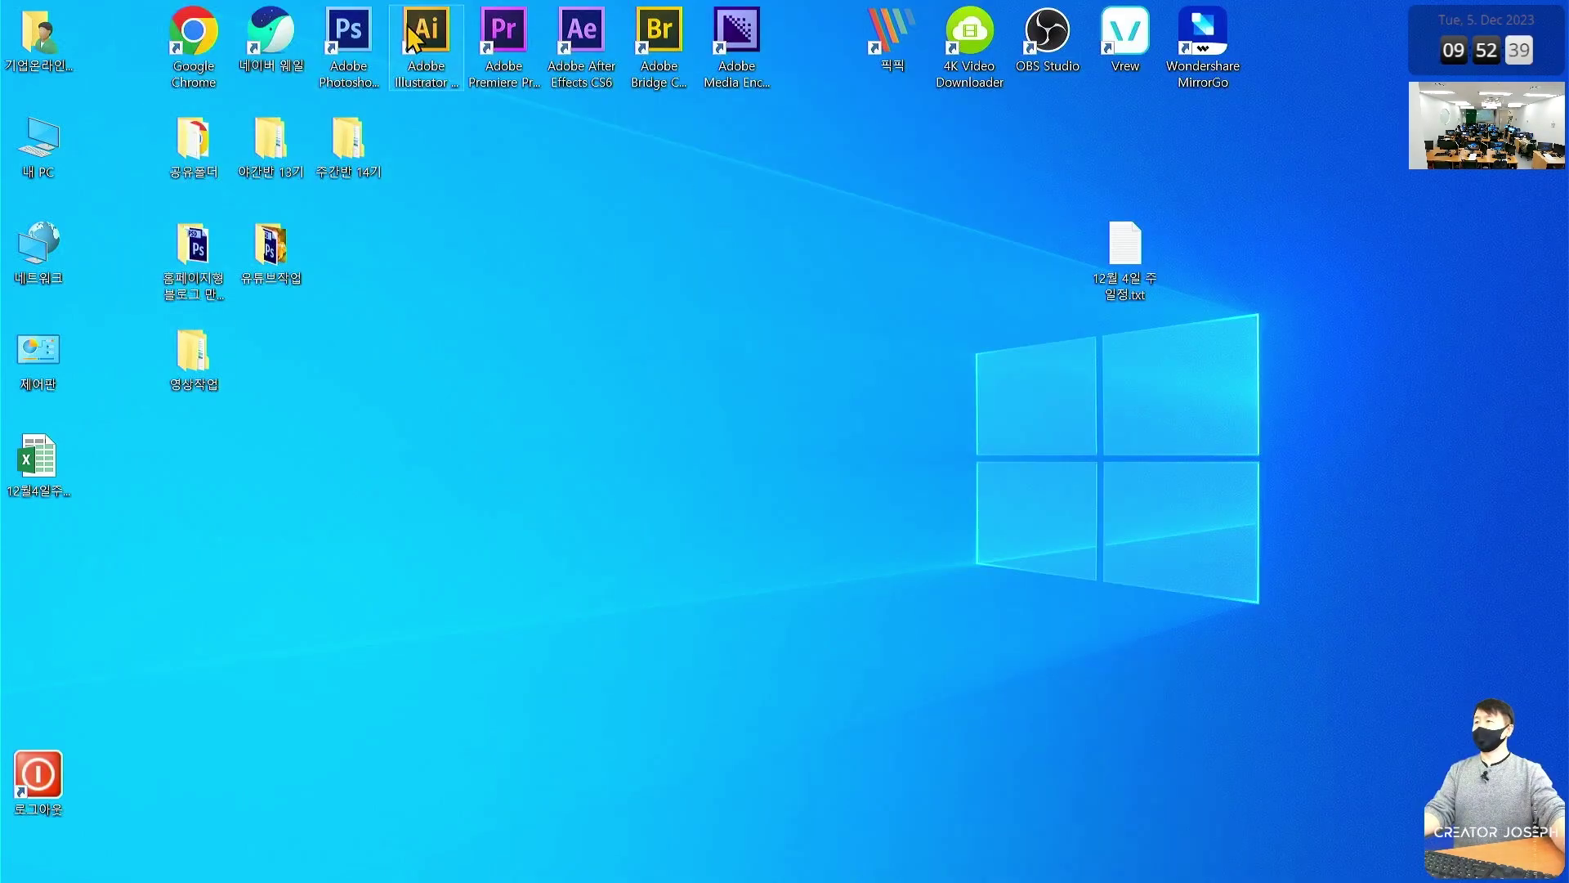
{"action": "double_click", "coordinate": [511, 59]}
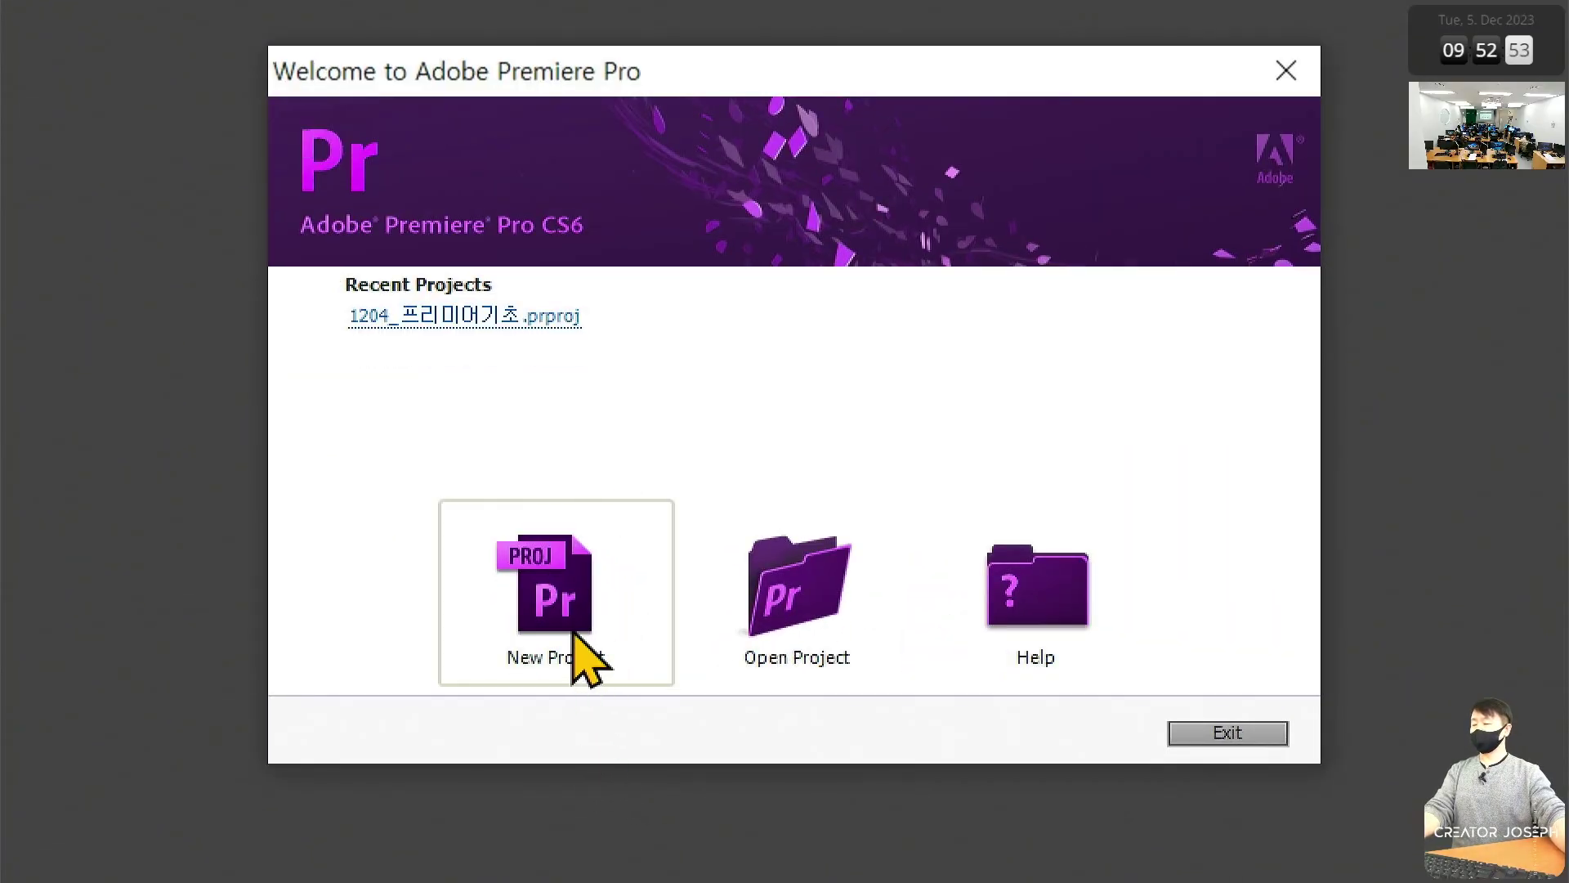
{"action": "left_click", "coordinate": [576, 636]}
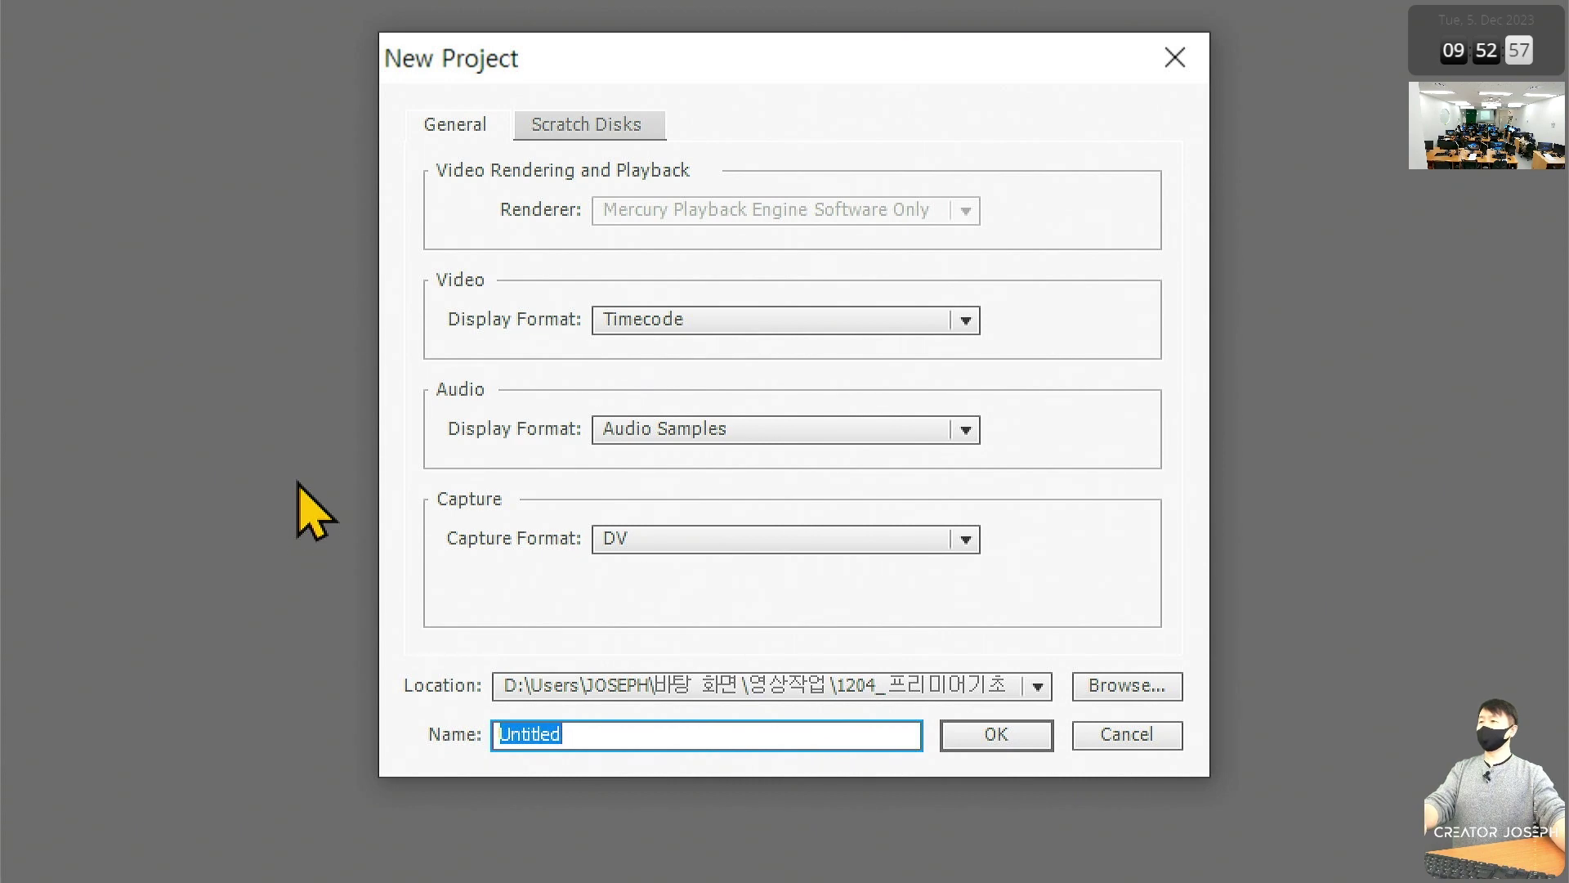
Annotate the New Project dialog, crossing out render settings and highlighting location and name
{"action": "left_click_drag", "start_coordinate": [808, 152], "coordinate": [584, 466]}
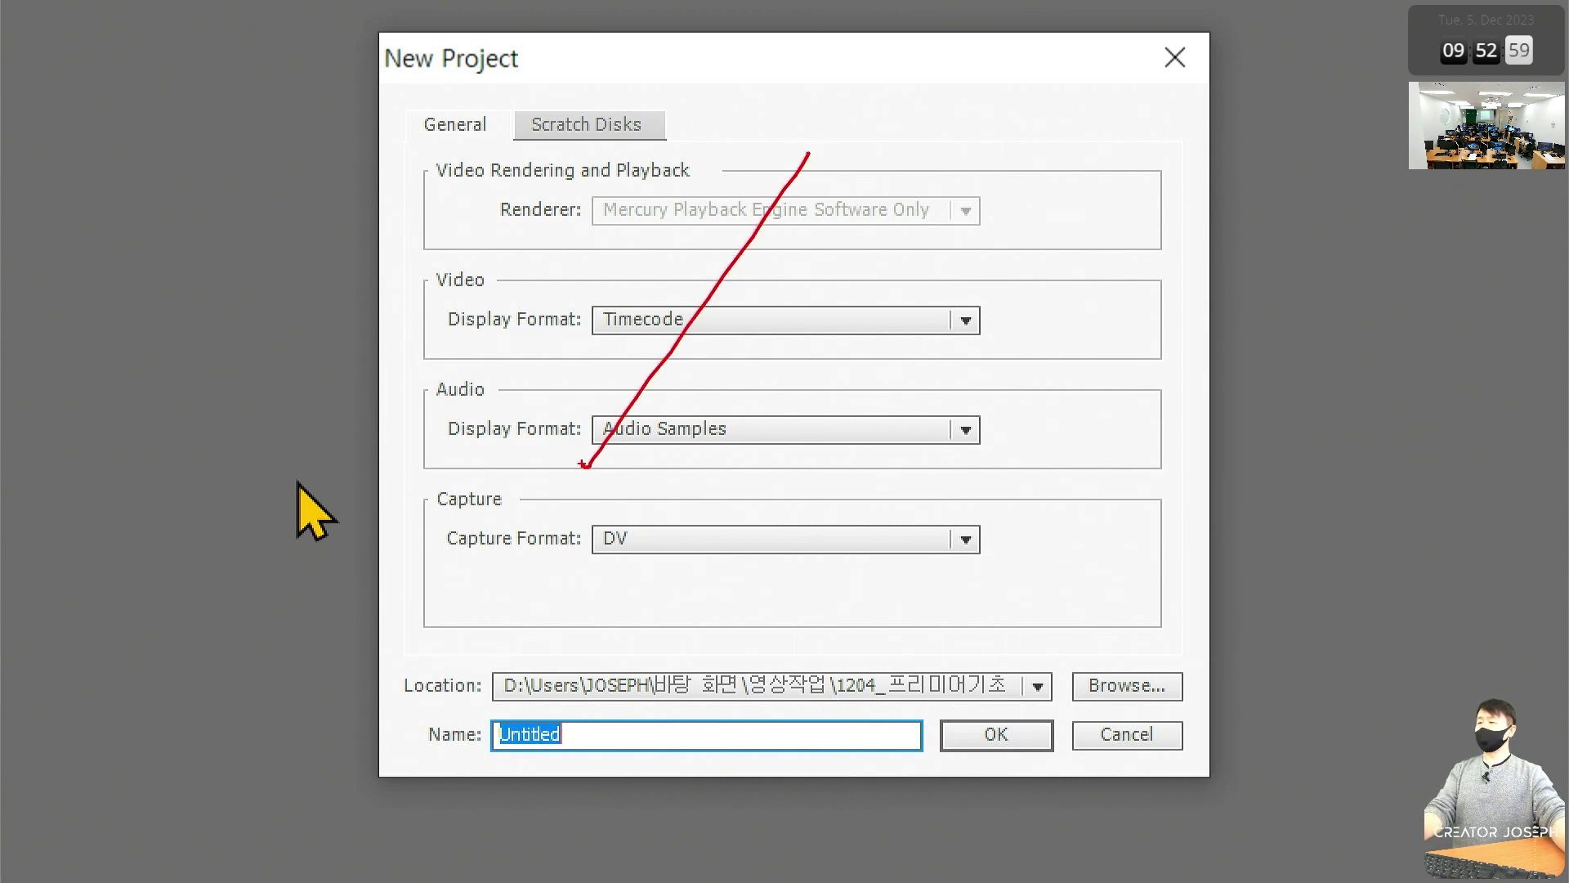
{"action": "left_click_drag", "start_coordinate": [577, 184], "coordinate": [738, 418]}
{"action": "left_click_drag", "start_coordinate": [350, 625], "coordinate": [1300, 787]}
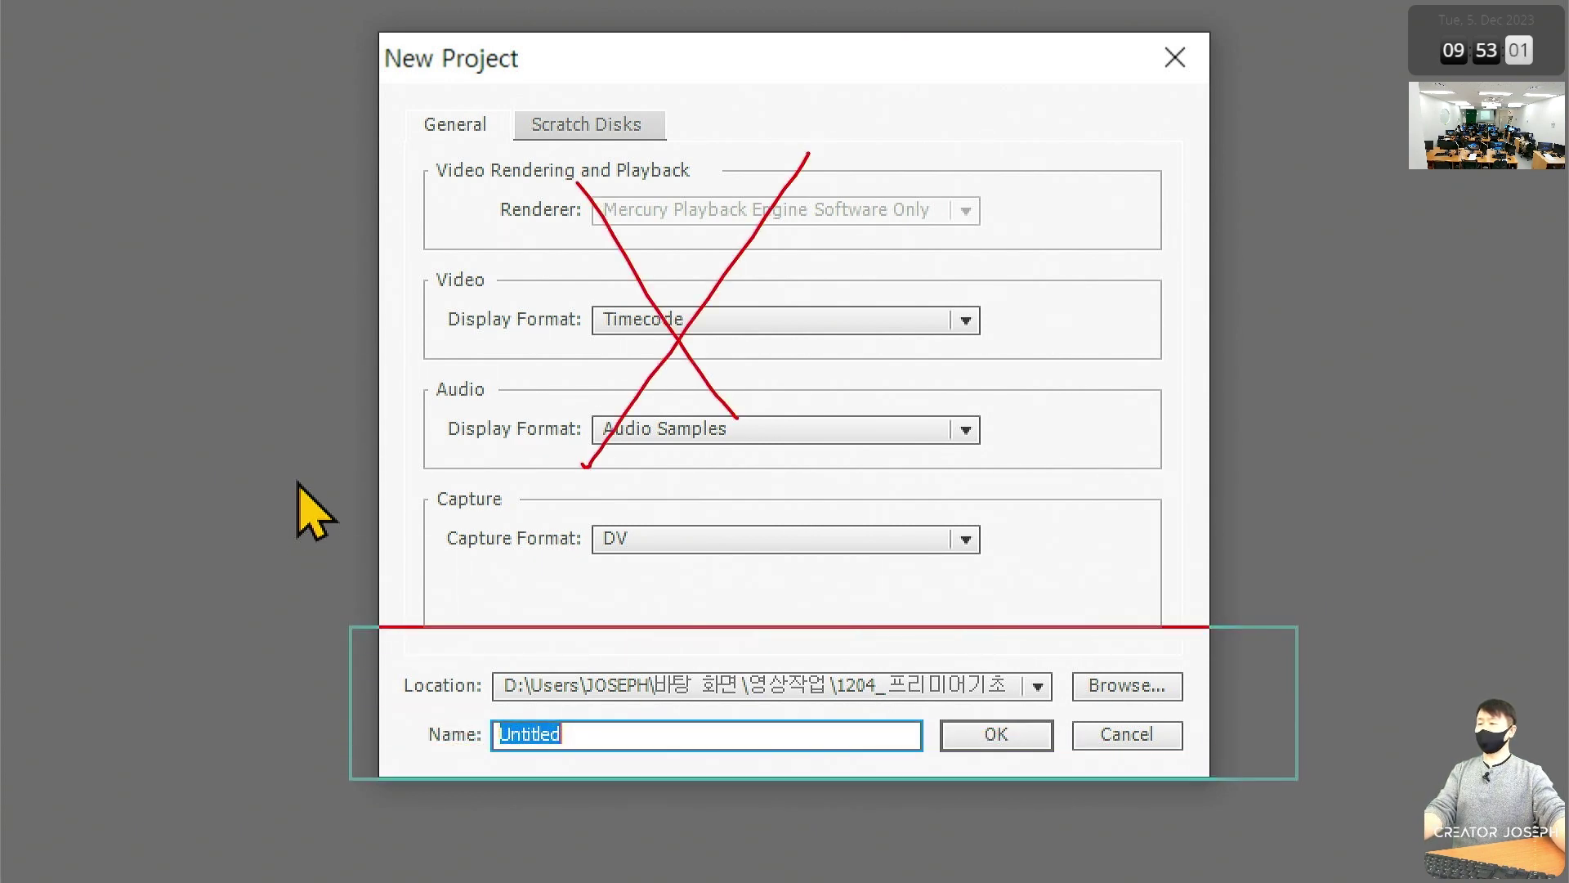
{"action": "left_click_drag", "start_coordinate": [409, 669], "coordinate": [1059, 705]}
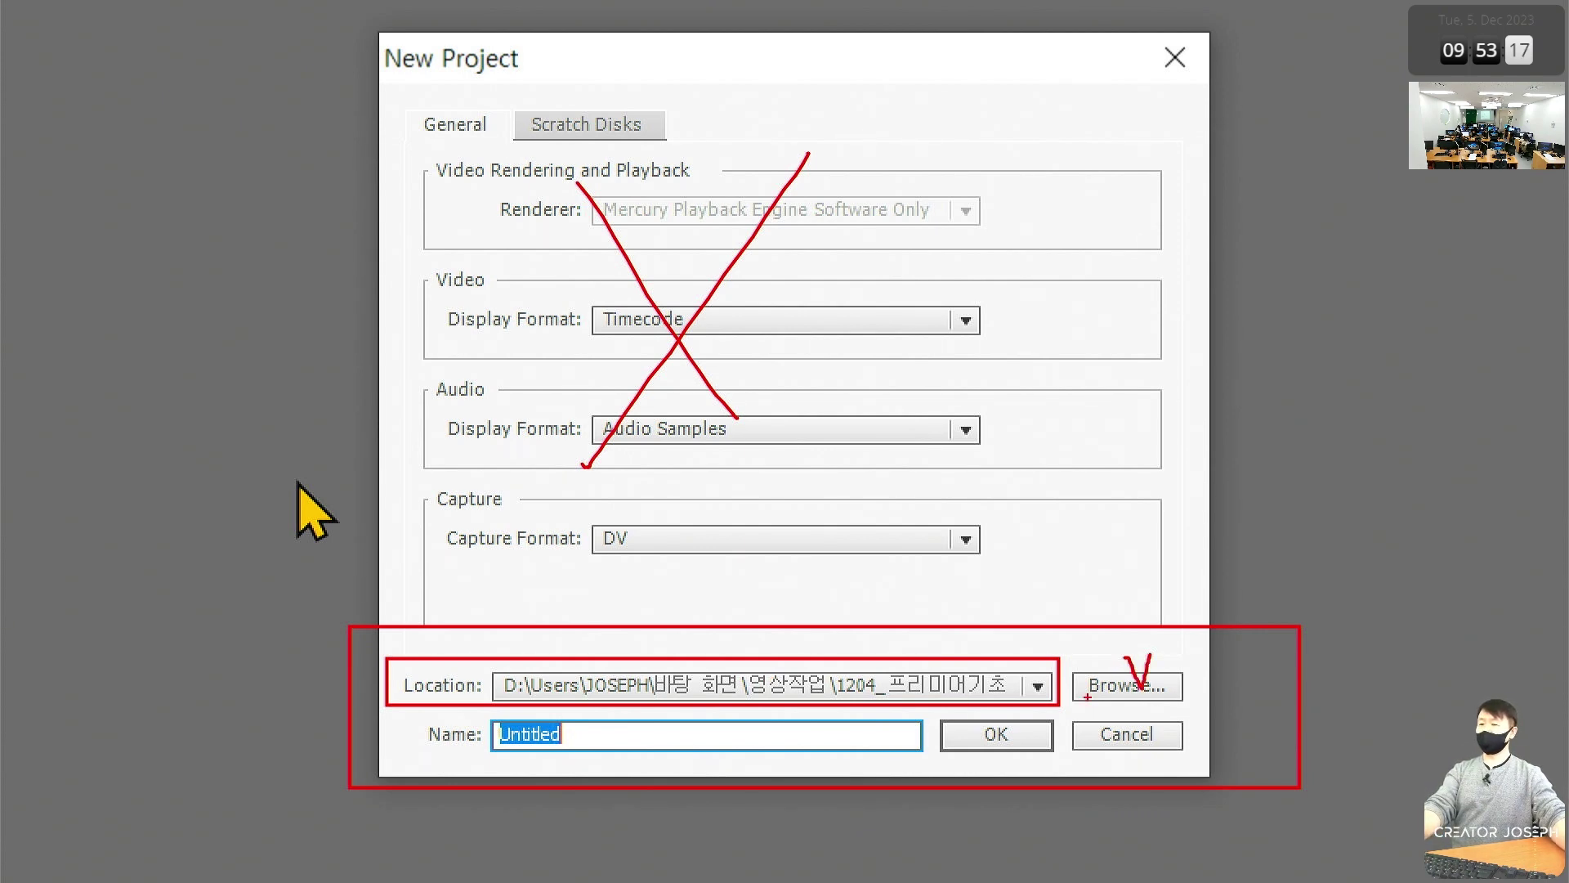
Browse to 바탕 화면 > 영상작업 and choose 1205_컷편집기초 as the project location
{"action": "left_click", "coordinate": [1161, 684]}
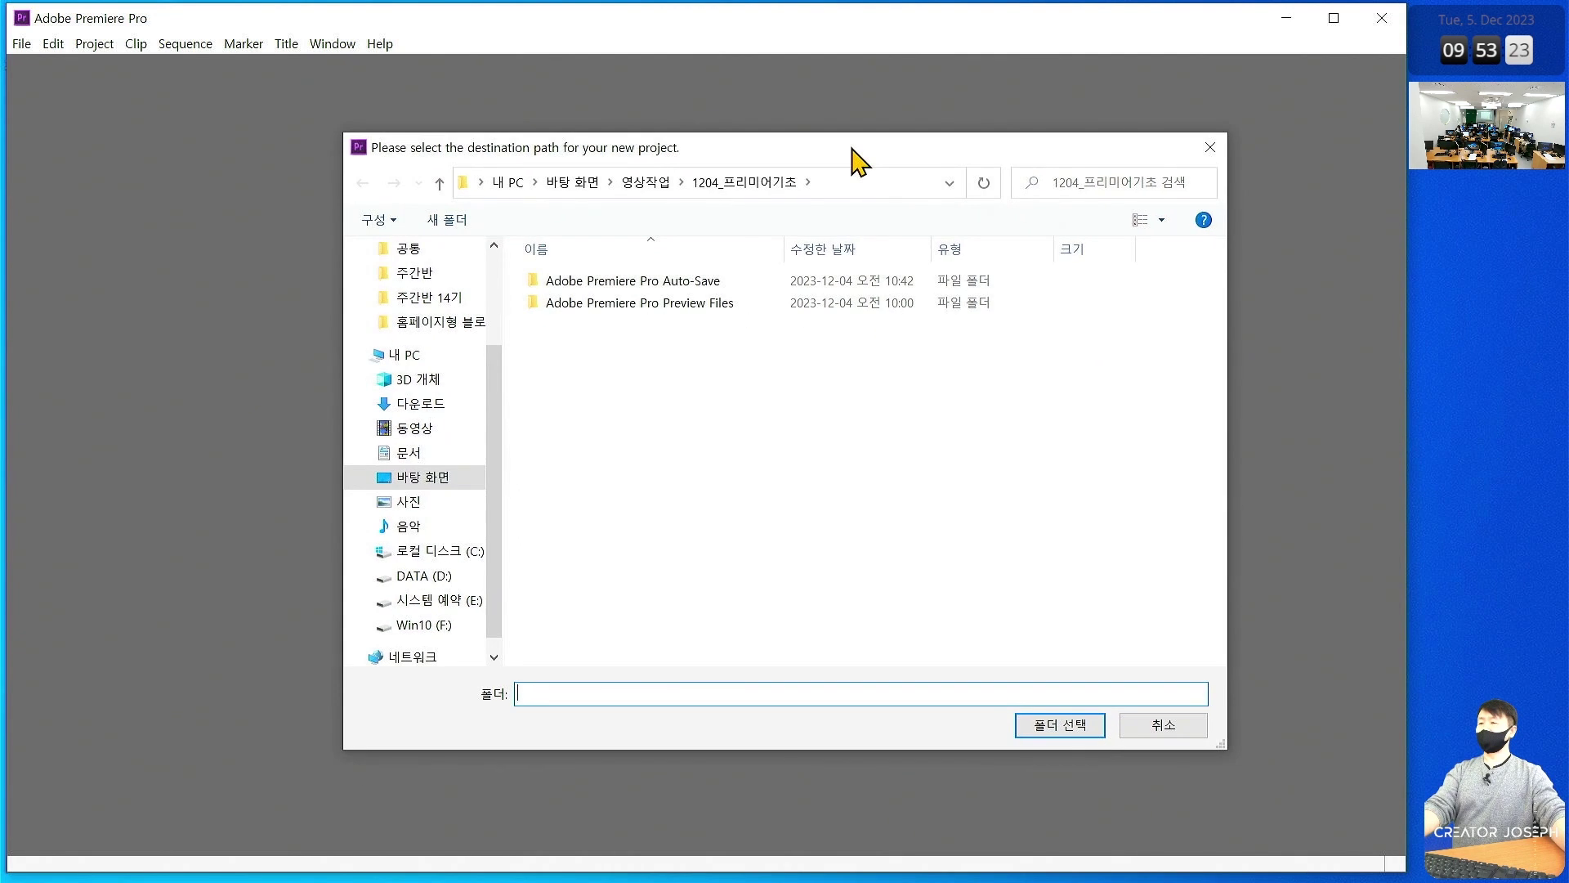
{"action": "left_click", "coordinate": [417, 478]}
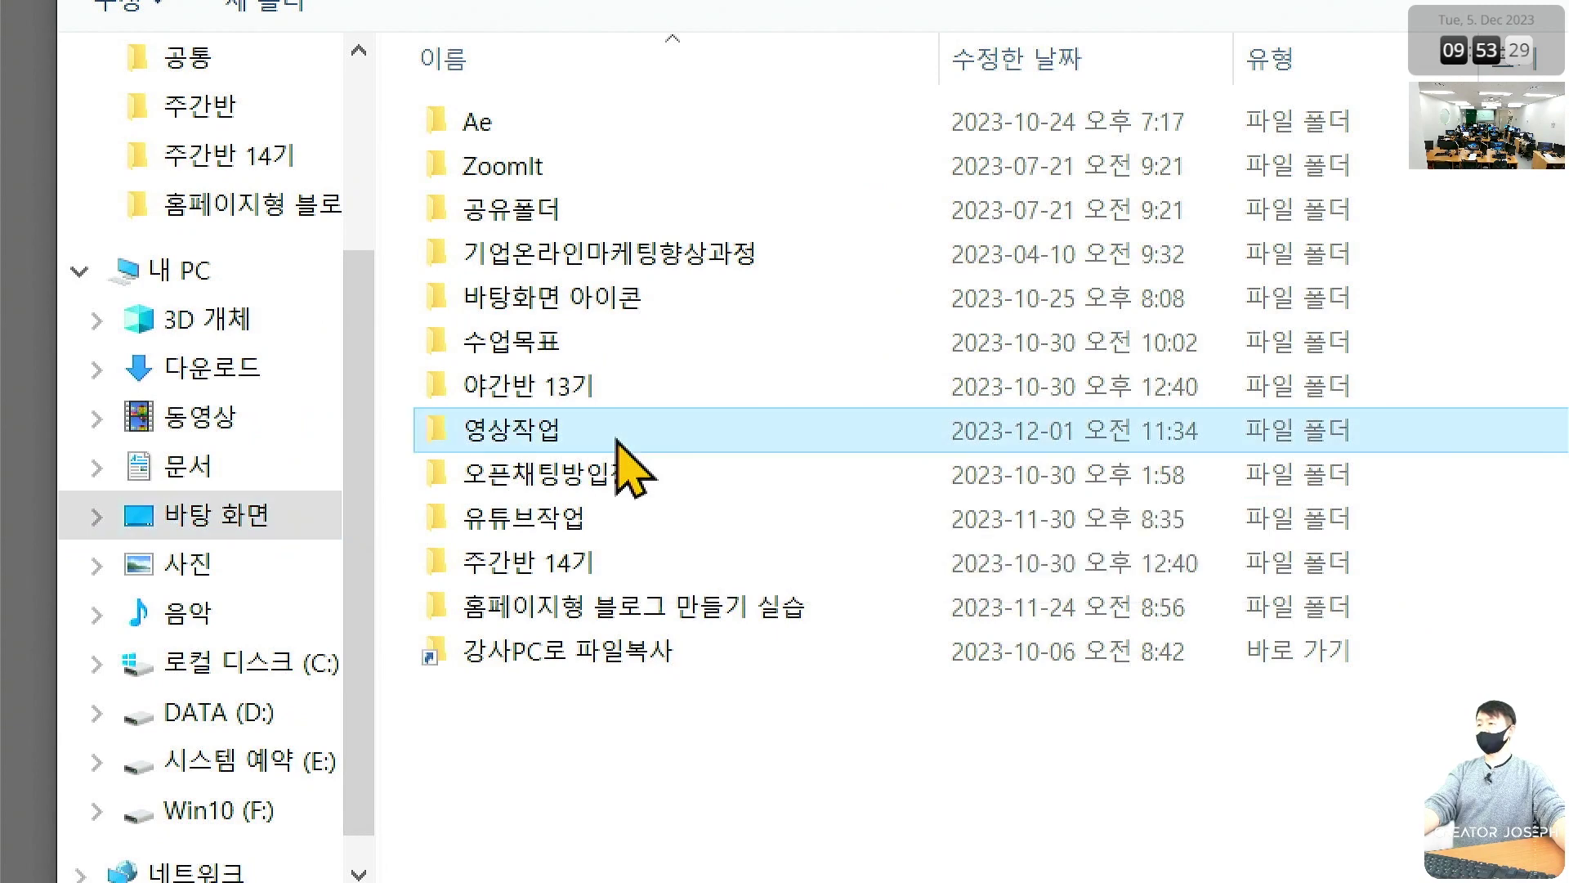
{"action": "double_click", "coordinate": [630, 442]}
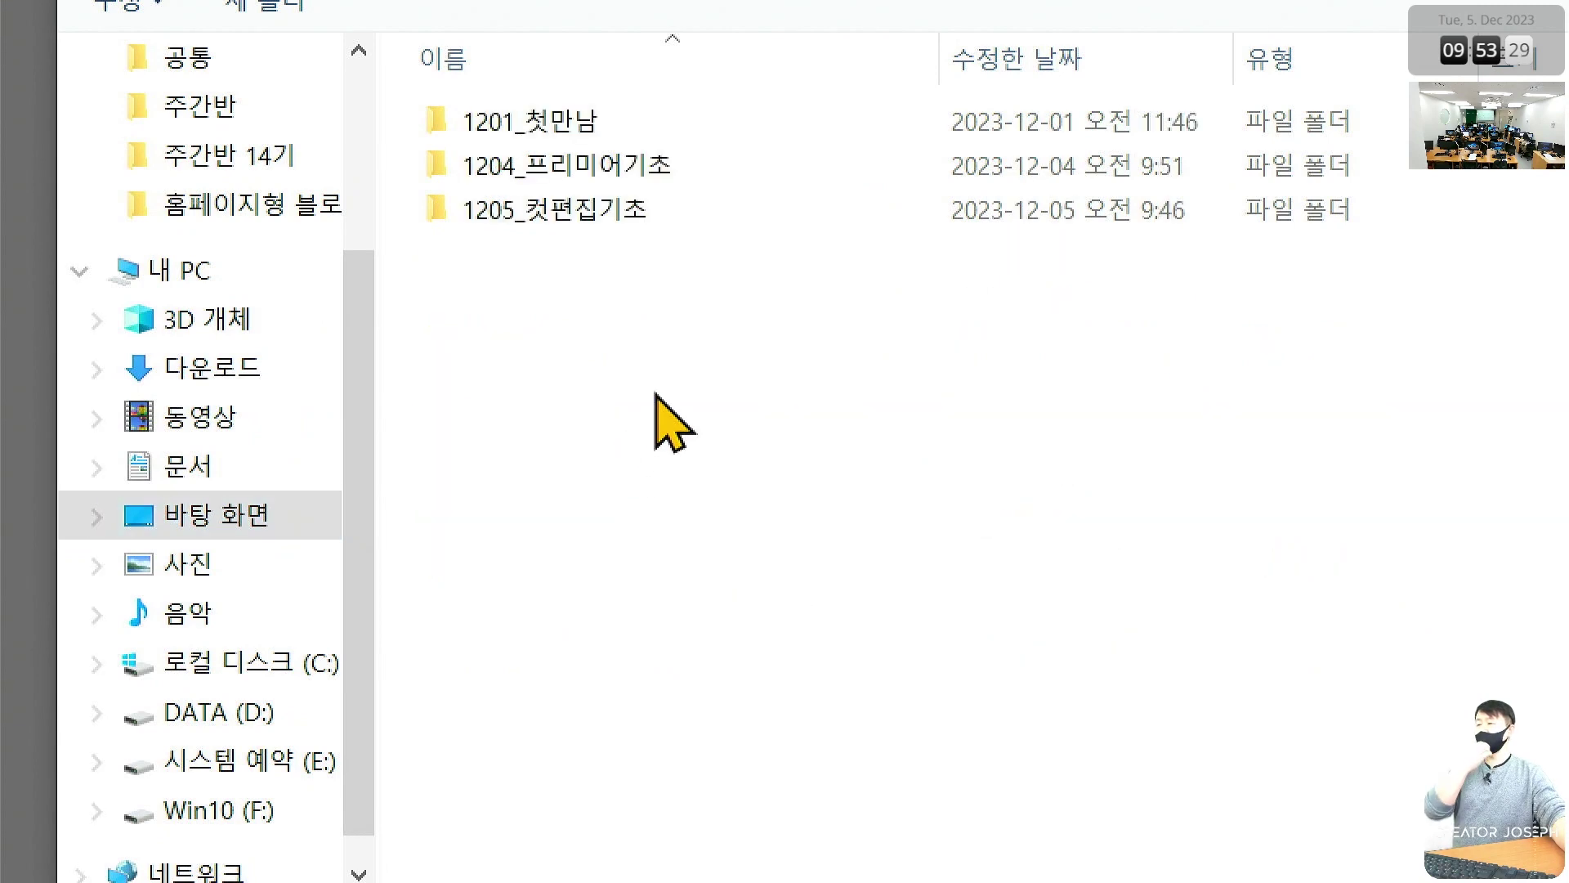
{"action": "left_click", "coordinate": [605, 211]}
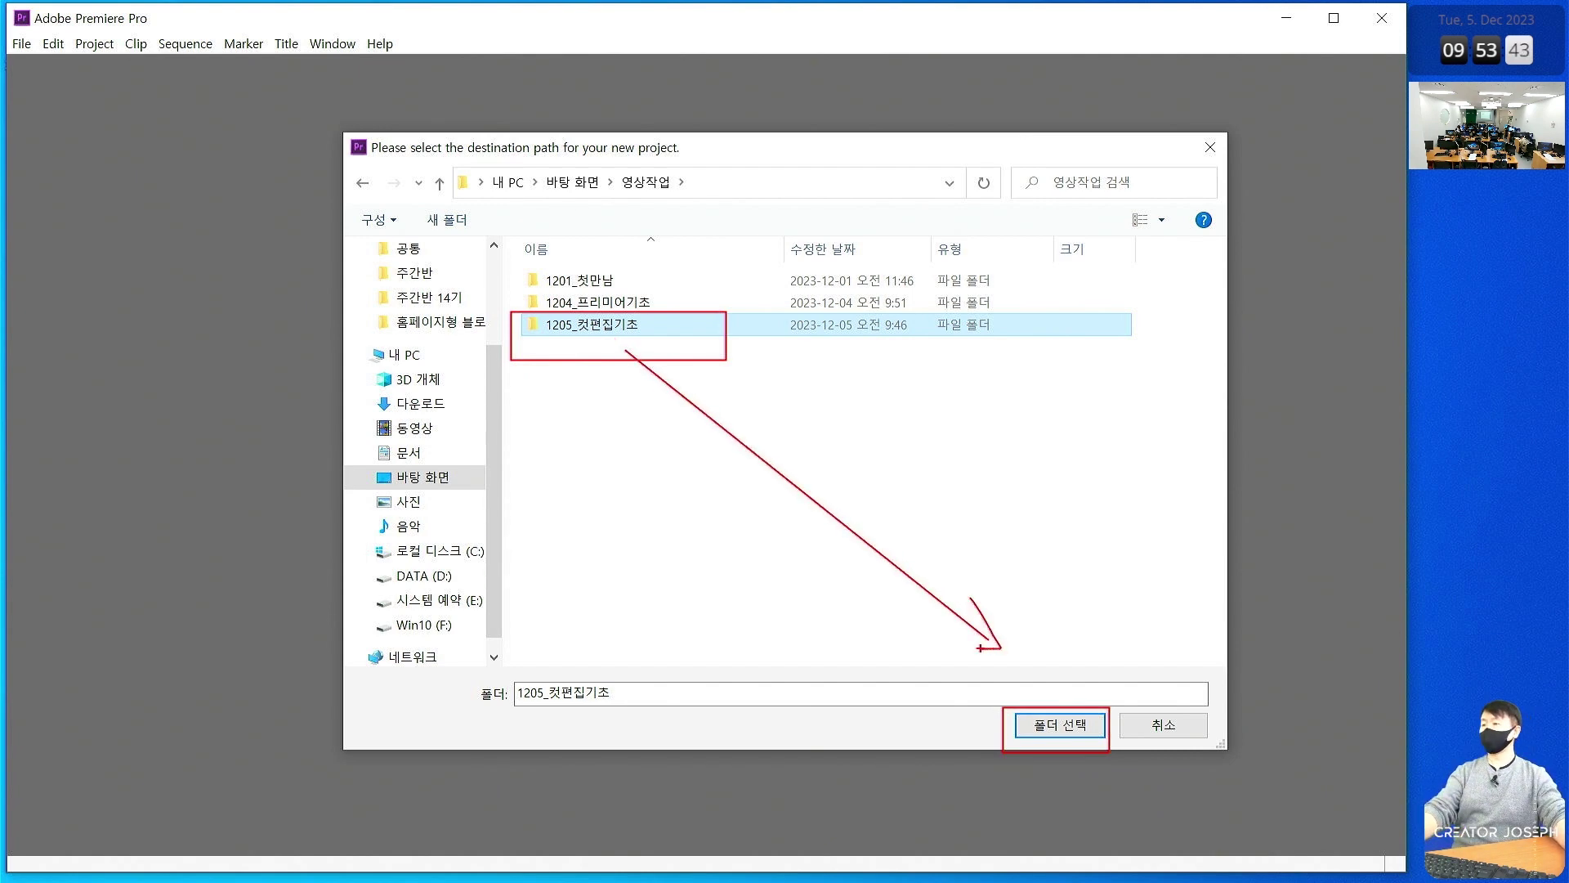
{"action": "left_click", "coordinate": [1066, 726]}
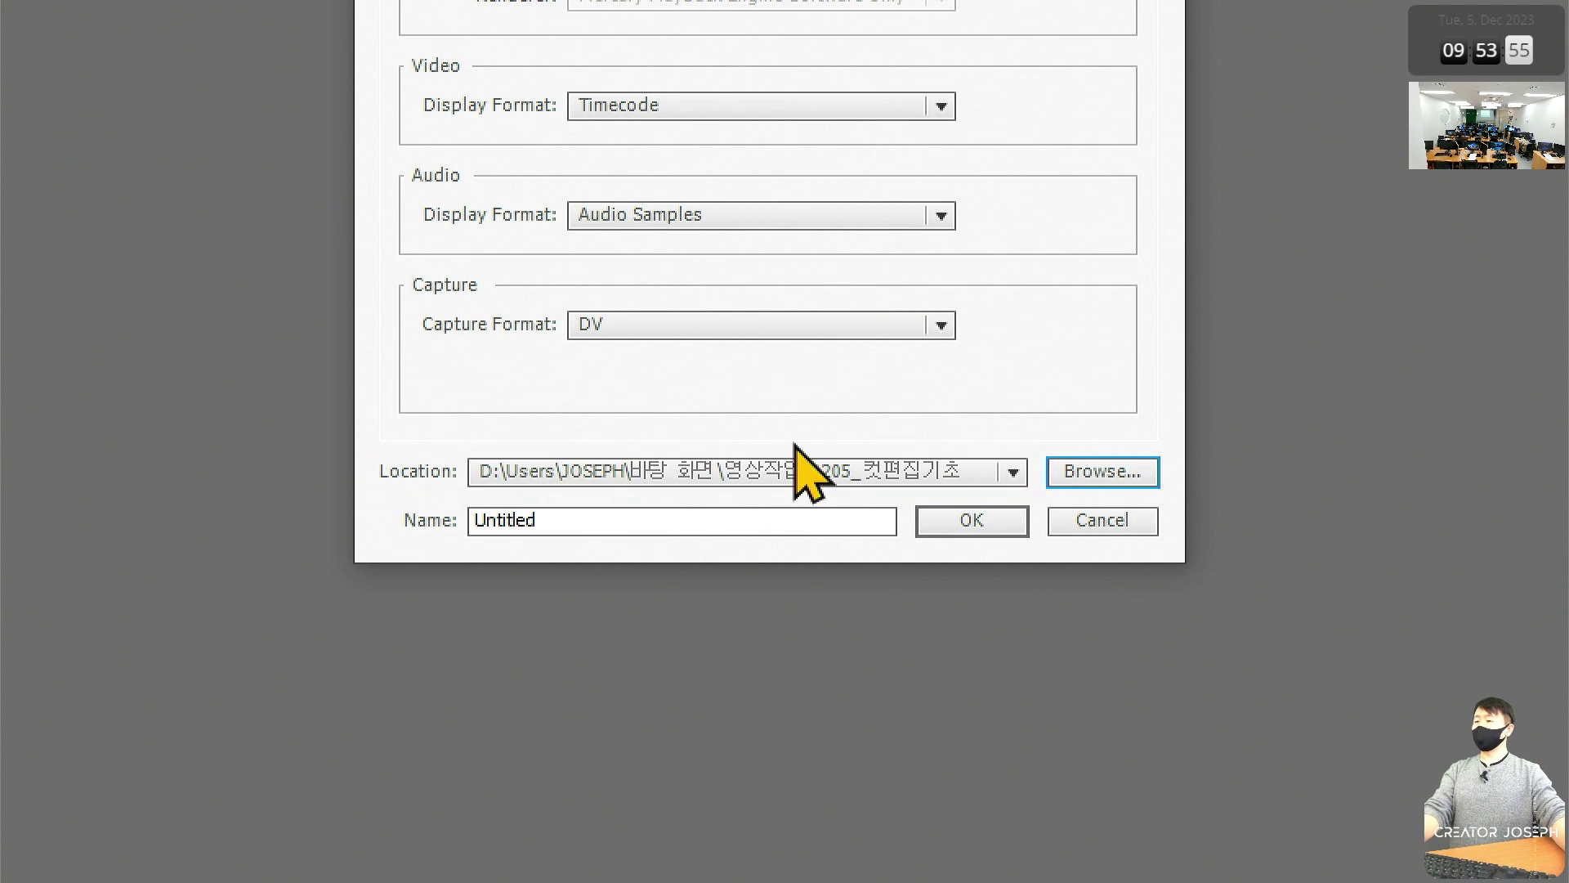
Replace Untitled with 1205_컷편집기초 as the project name and highlight the location and name fields
{"action": "left_click", "coordinate": [617, 525]}
{"action": "key", "text": "BackSpace"}
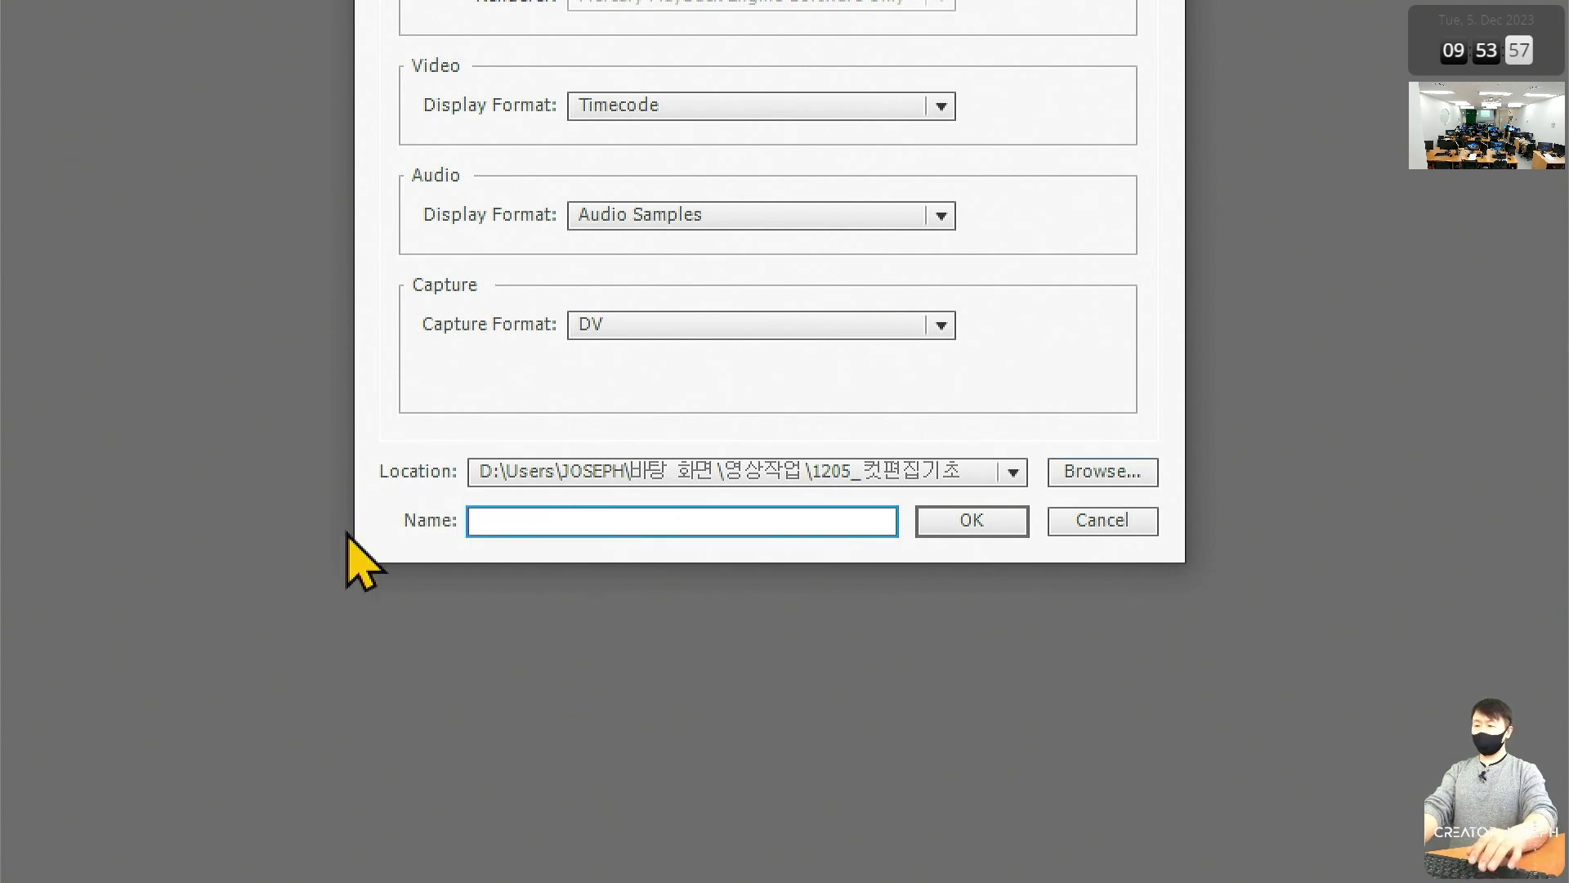
{"action": "type", "text": "1205_컷"}
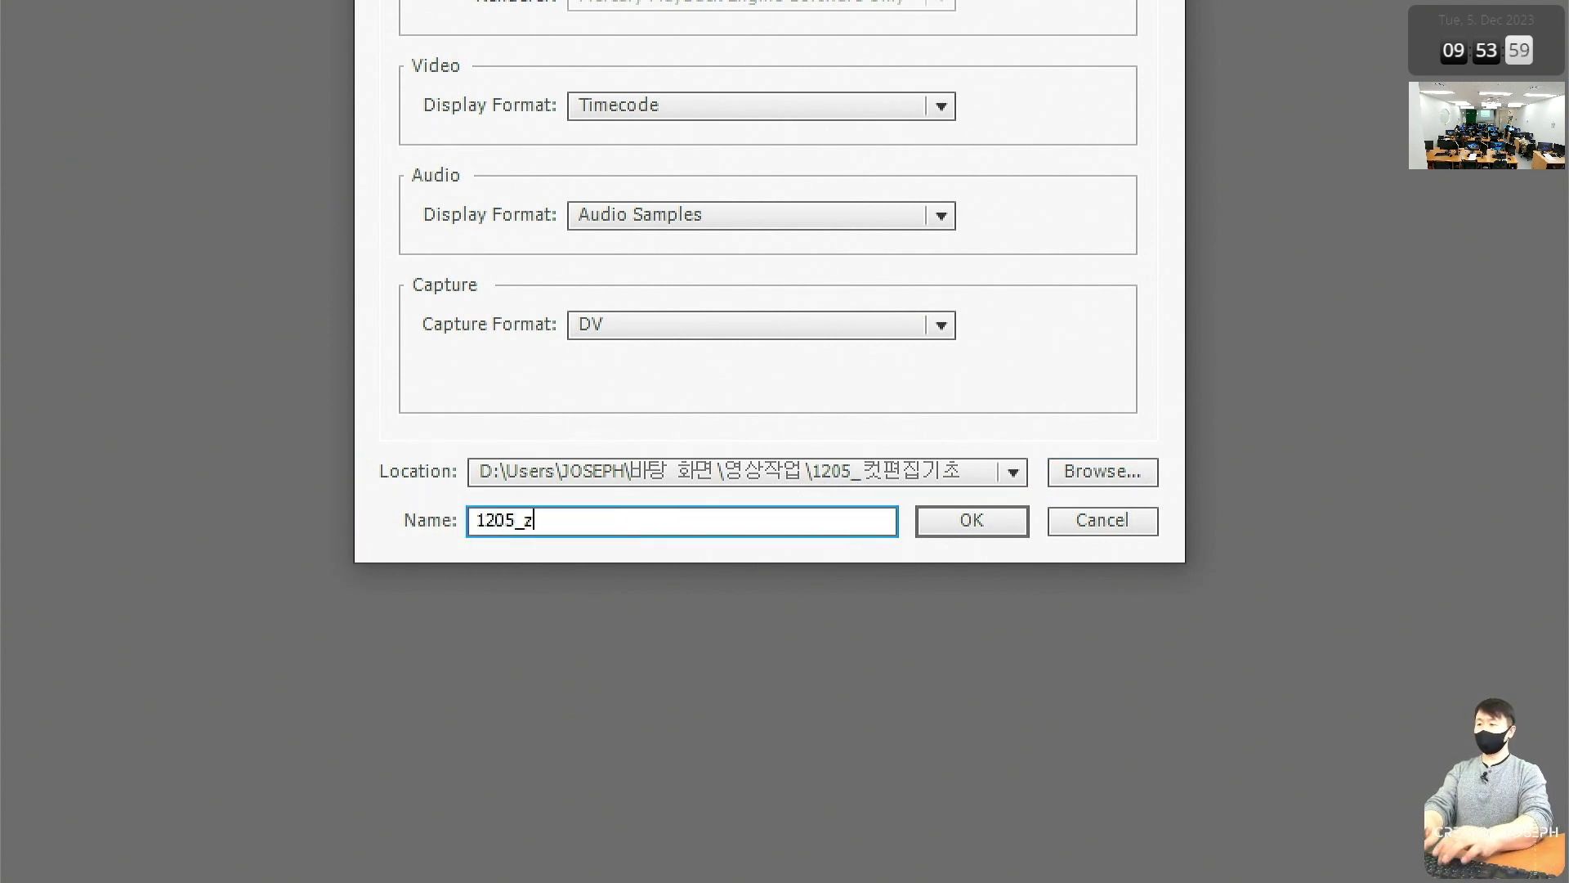
{"action": "type", "text": "편집"}
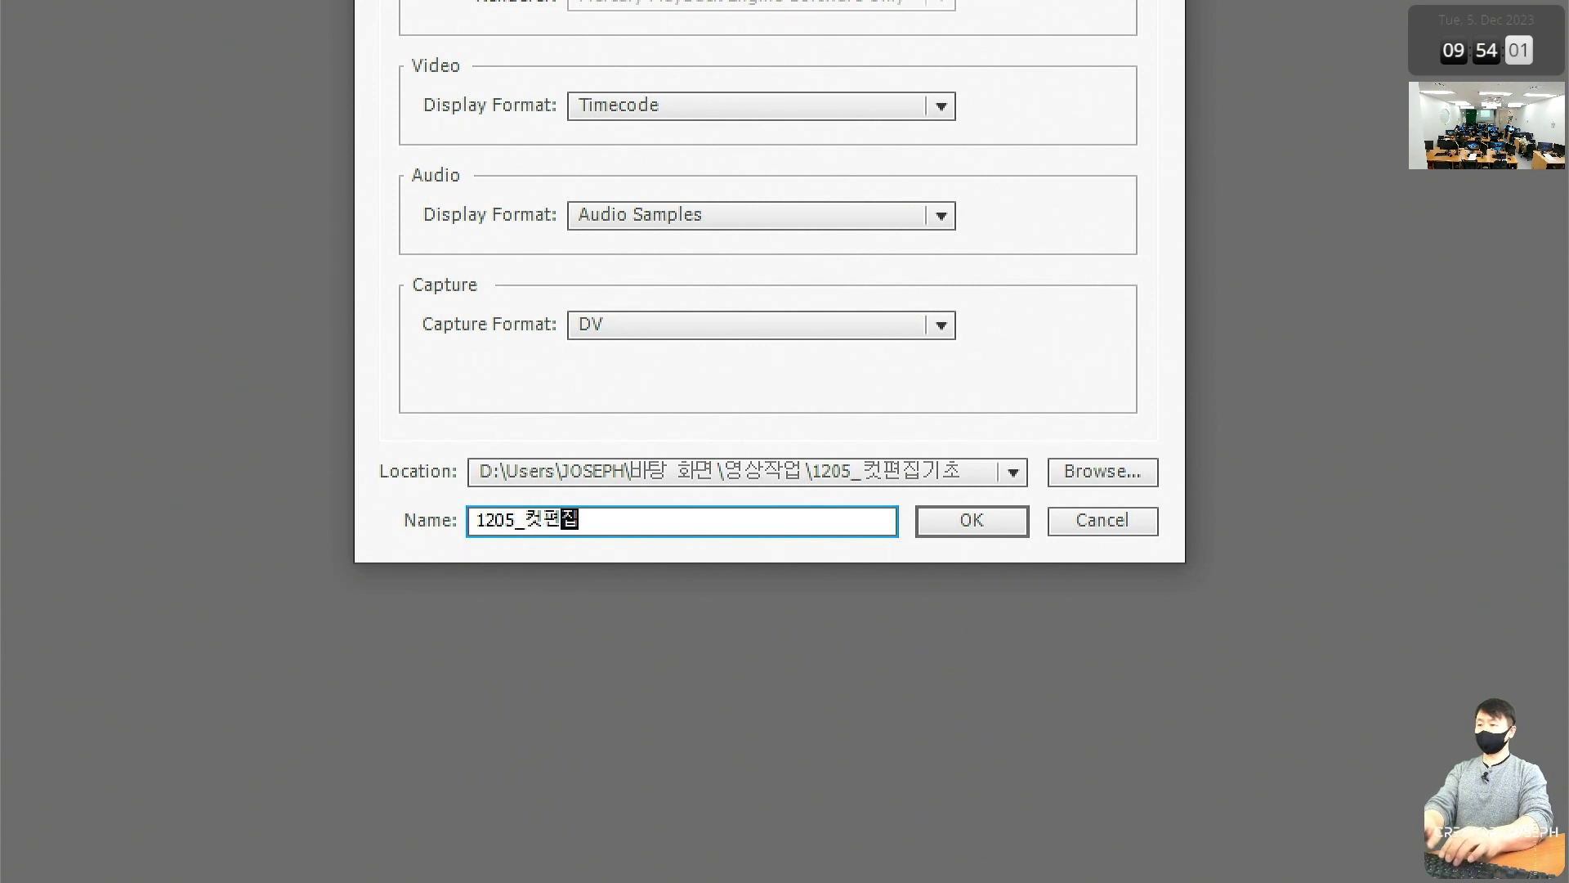
{"action": "type", "text": "기초"}
{"action": "key", "text": "Tab"}
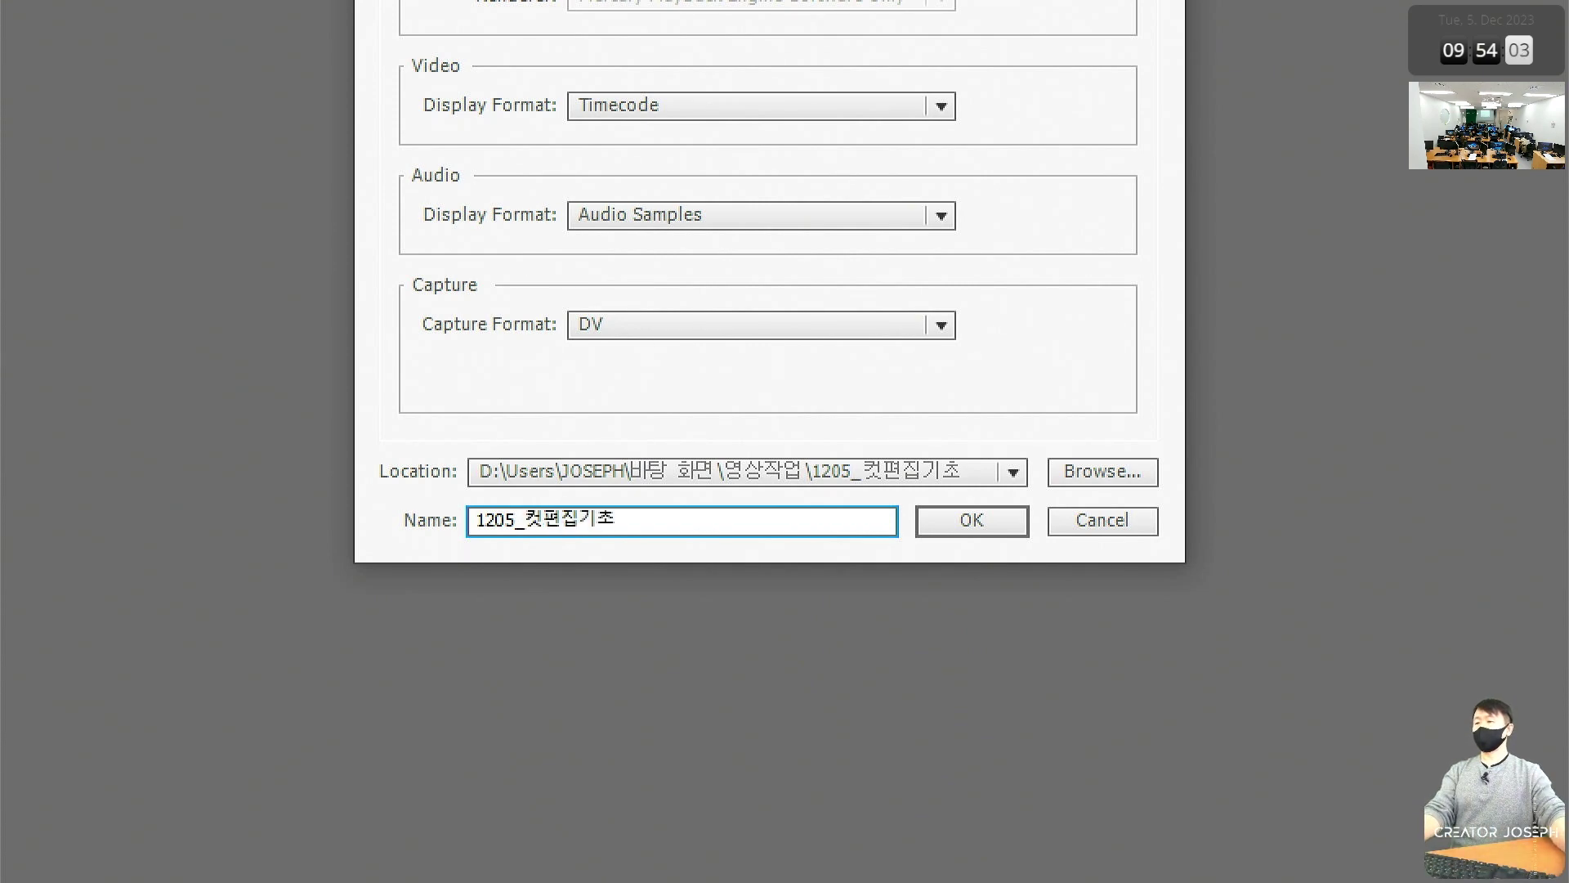
{"action": "left_click_drag", "start_coordinate": [369, 444], "coordinate": [1175, 493]}
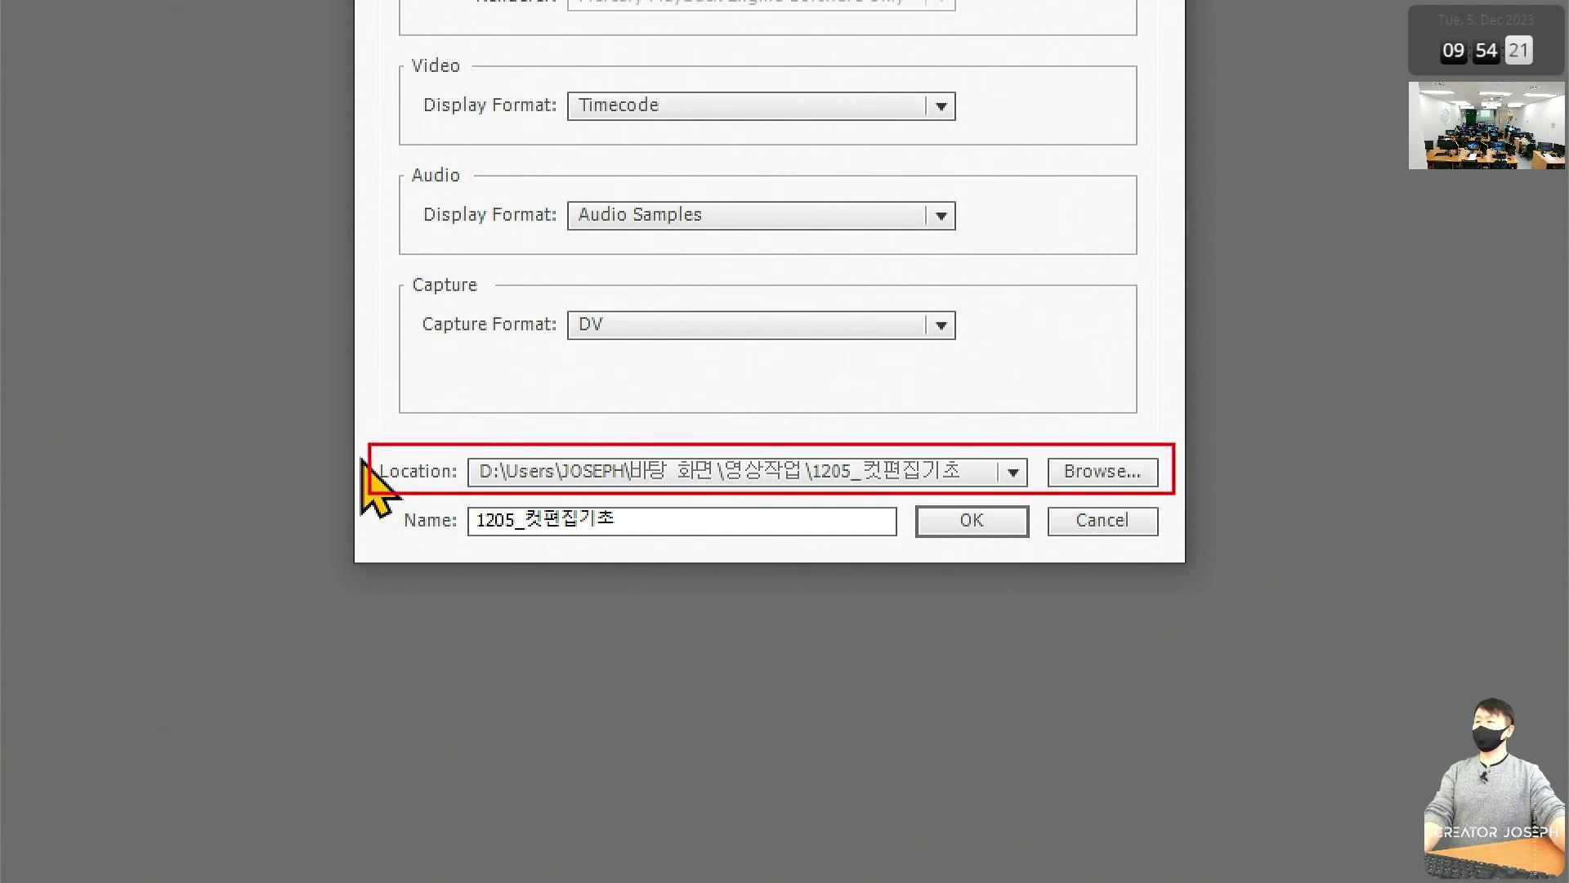
{"action": "mouse_move", "coordinate": [396, 500]}
{"action": "left_mouse_down"}
{"action": "mouse_move", "coordinate": [892, 545]}
{"action": "mouse_move", "coordinate": [969, 523]}
{"action": "left_mouse_up"}
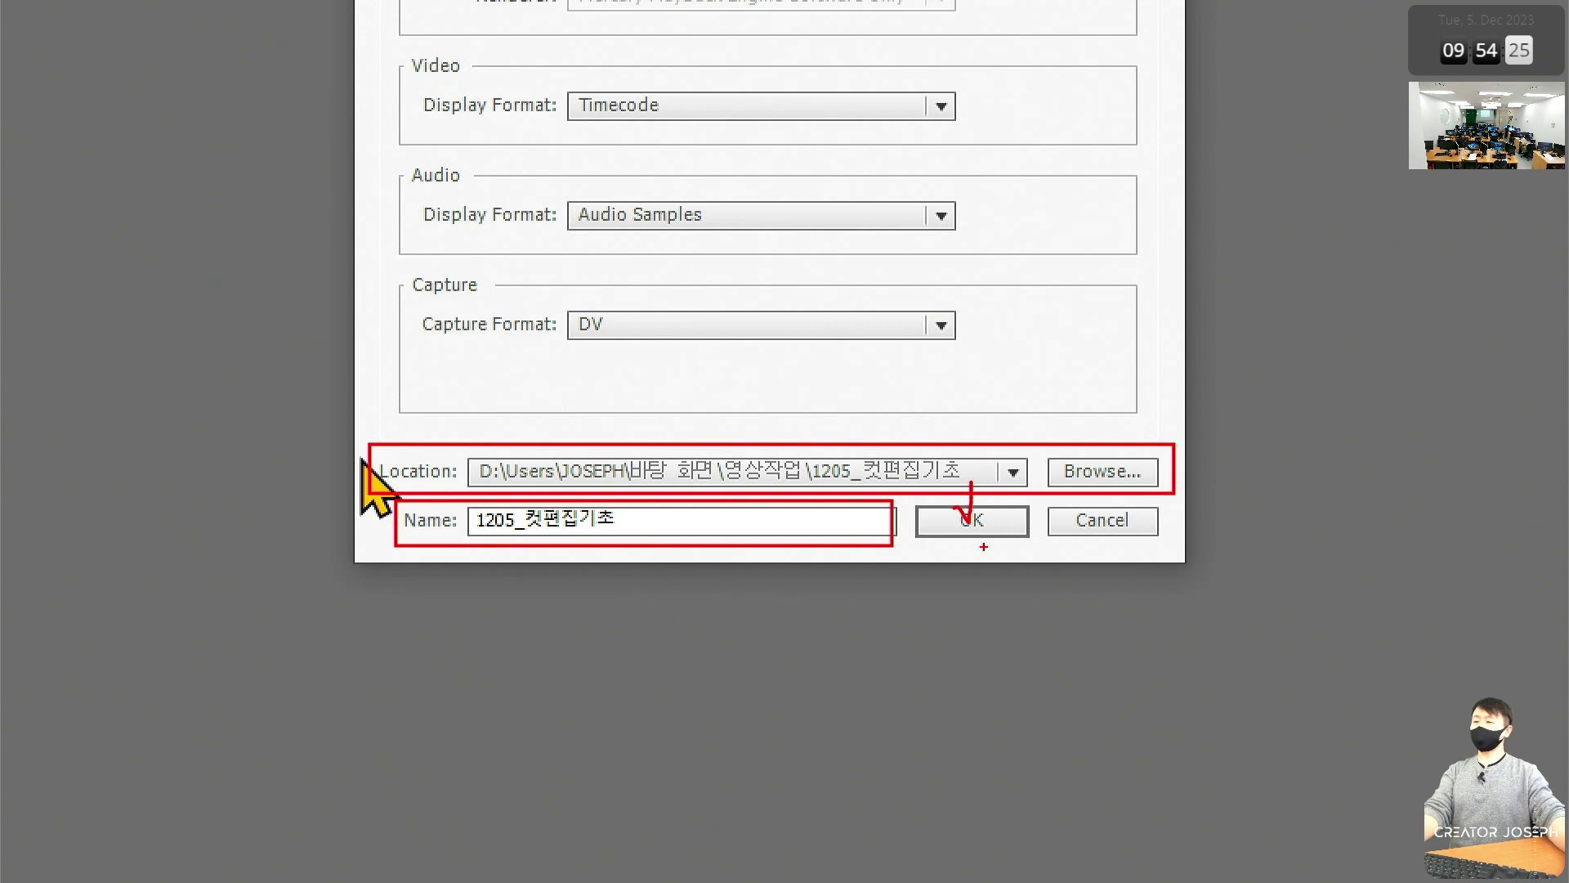
{"action": "key", "text": "Escape"}
Confirm the new project, then create Sequence 01 from the HD 1080p 29.97 preset
{"action": "left_click", "coordinate": [969, 523]}
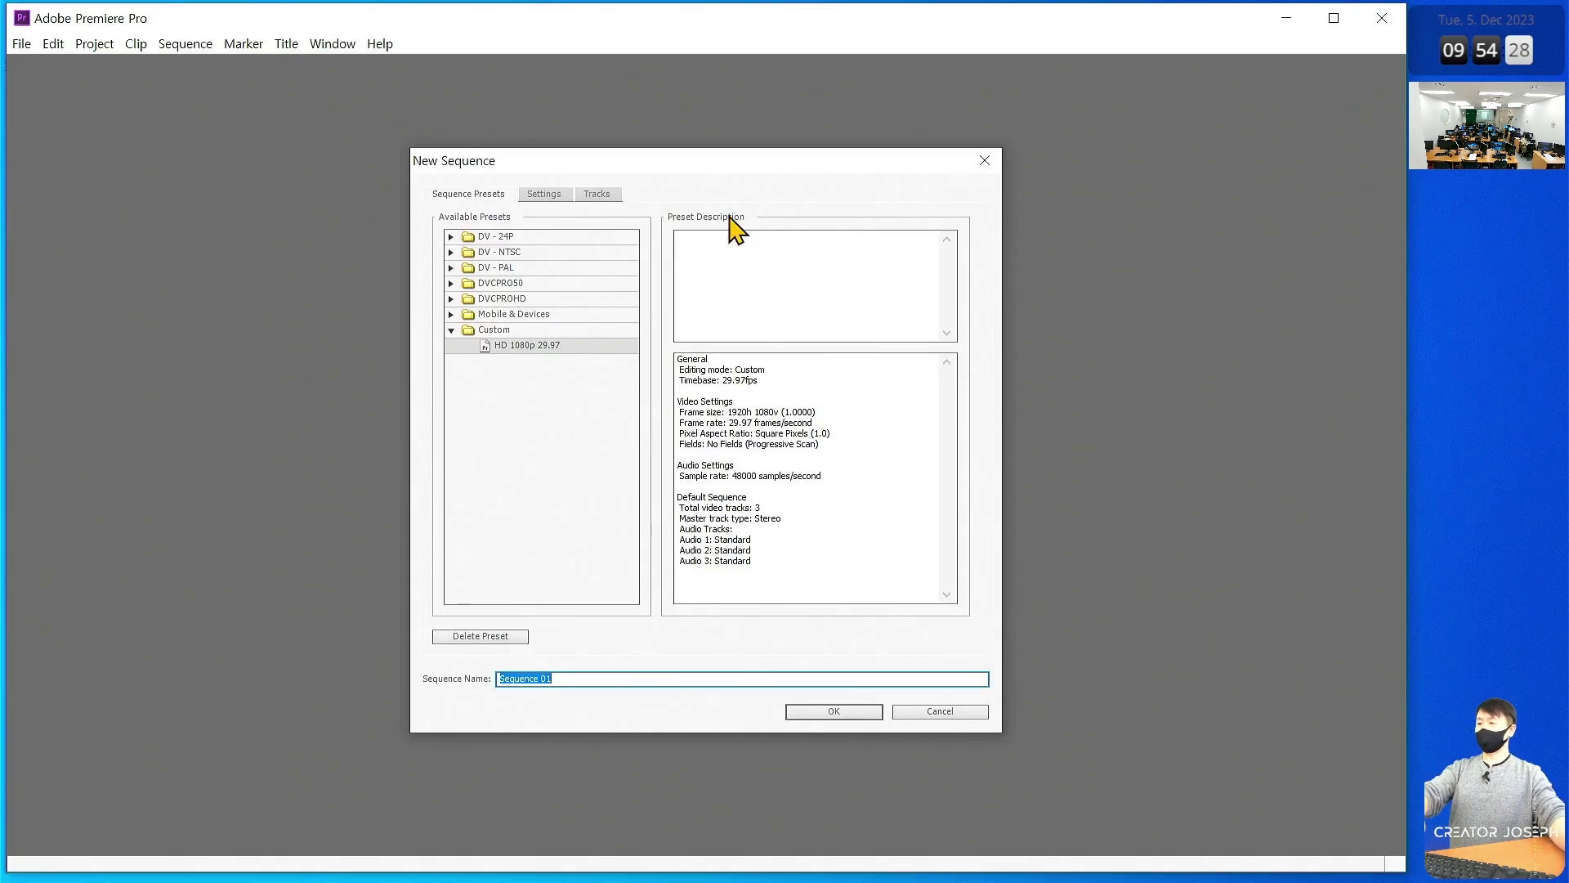
{"action": "left_click_drag", "start_coordinate": [770, 158], "coordinate": [744, 159]}
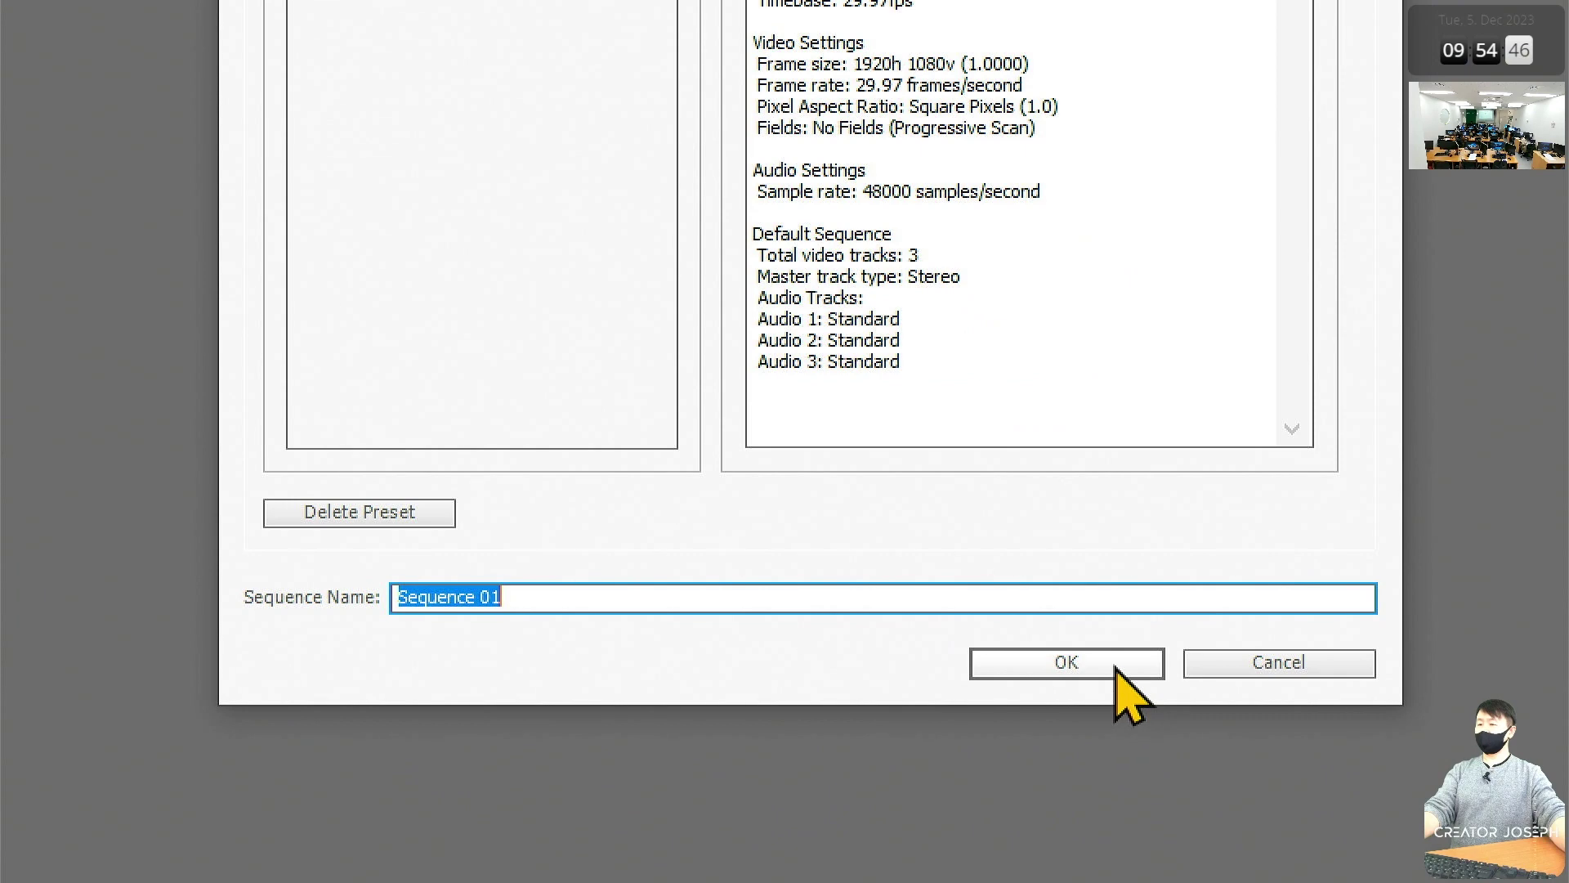
{"action": "left_click", "coordinate": [1115, 666]}
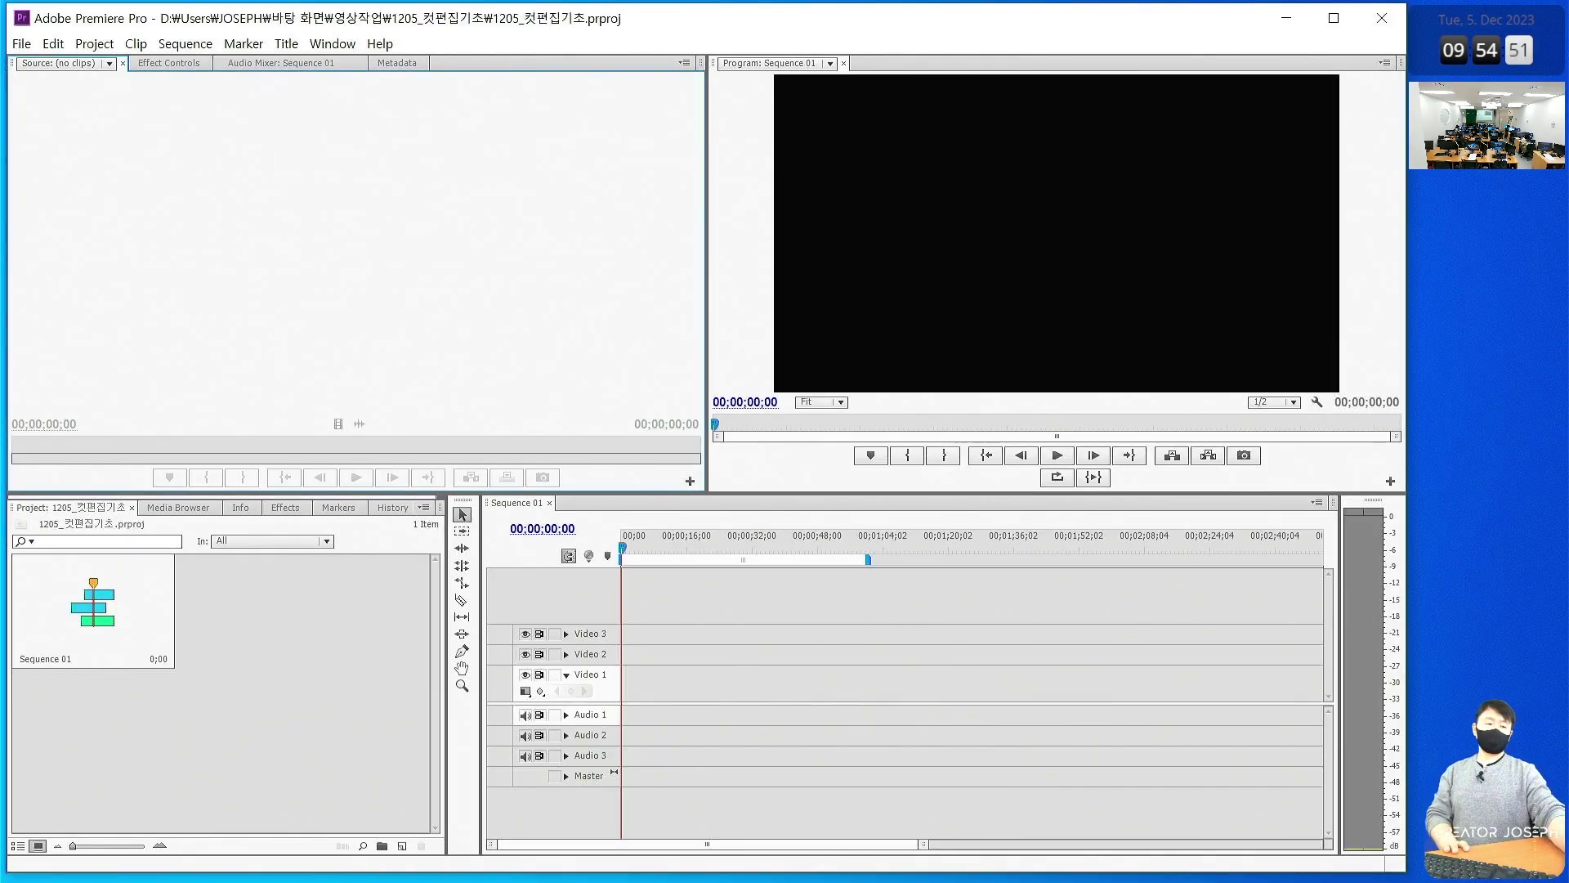
Highlight the import-method lines in the Notepad outline, then maximize 교재.pdf in Chrome
{"action": "key", "text": "alt+Tab"}
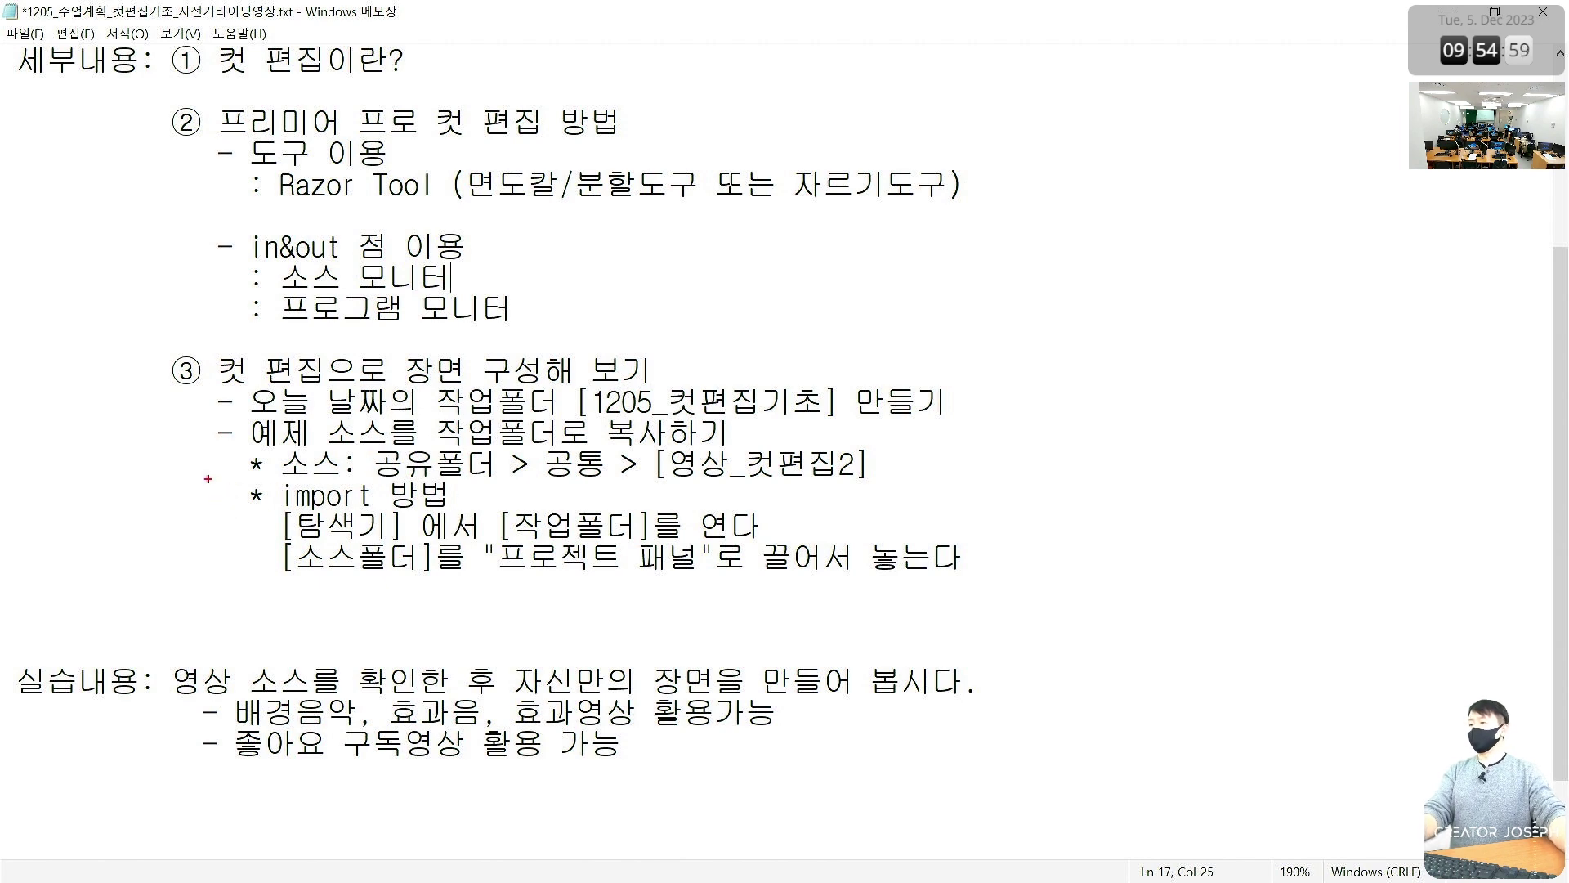
{"action": "left_click_drag", "start_coordinate": [208, 478], "coordinate": [1010, 596]}
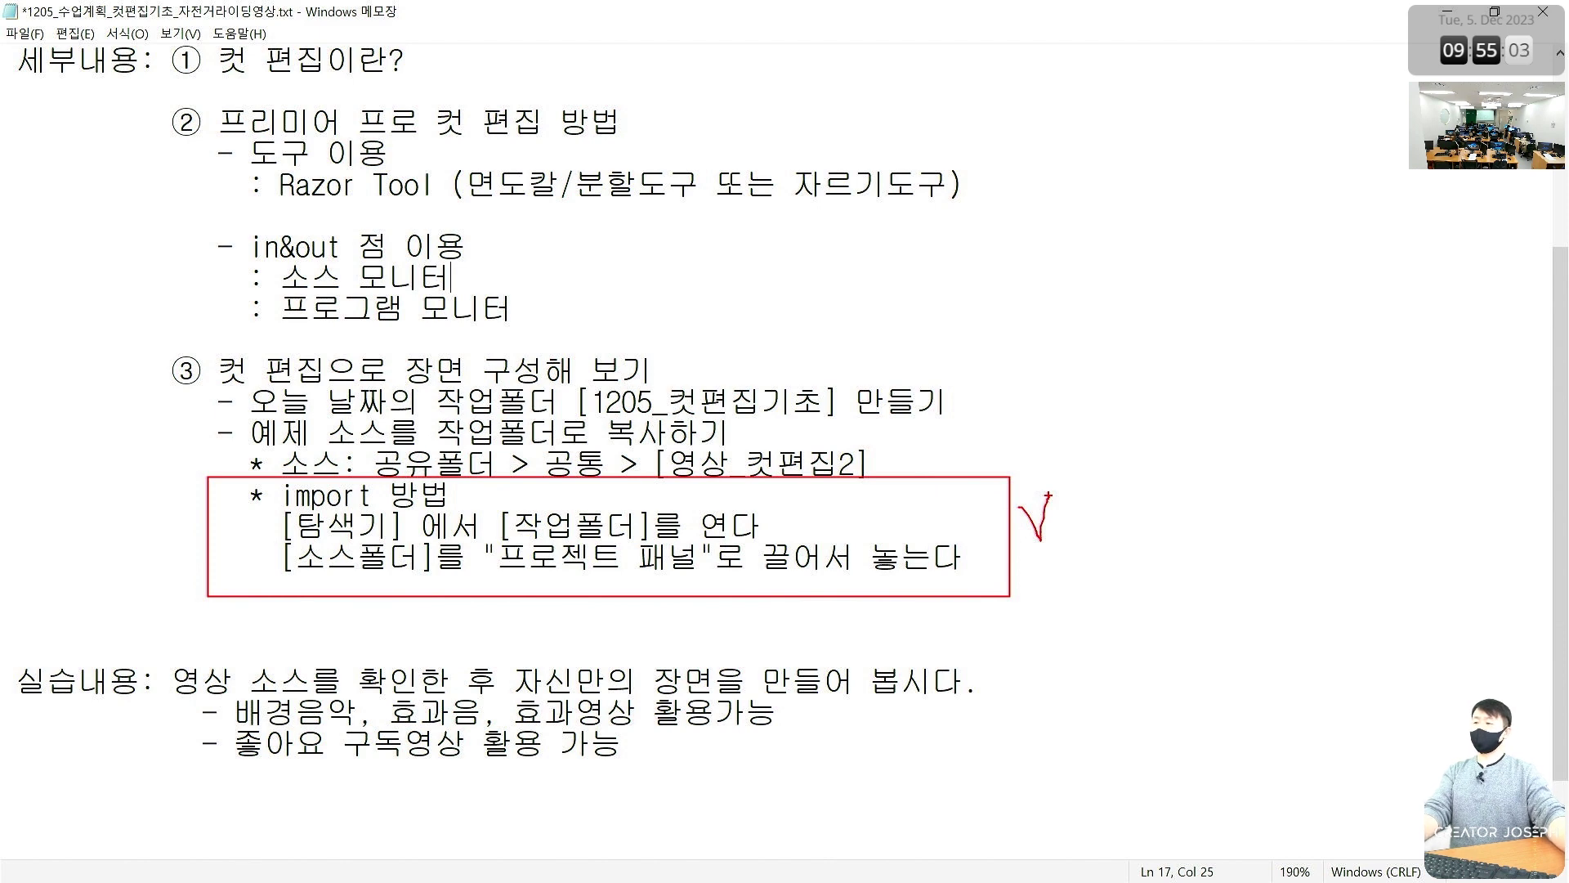
{"action": "key", "text": "Escape"}
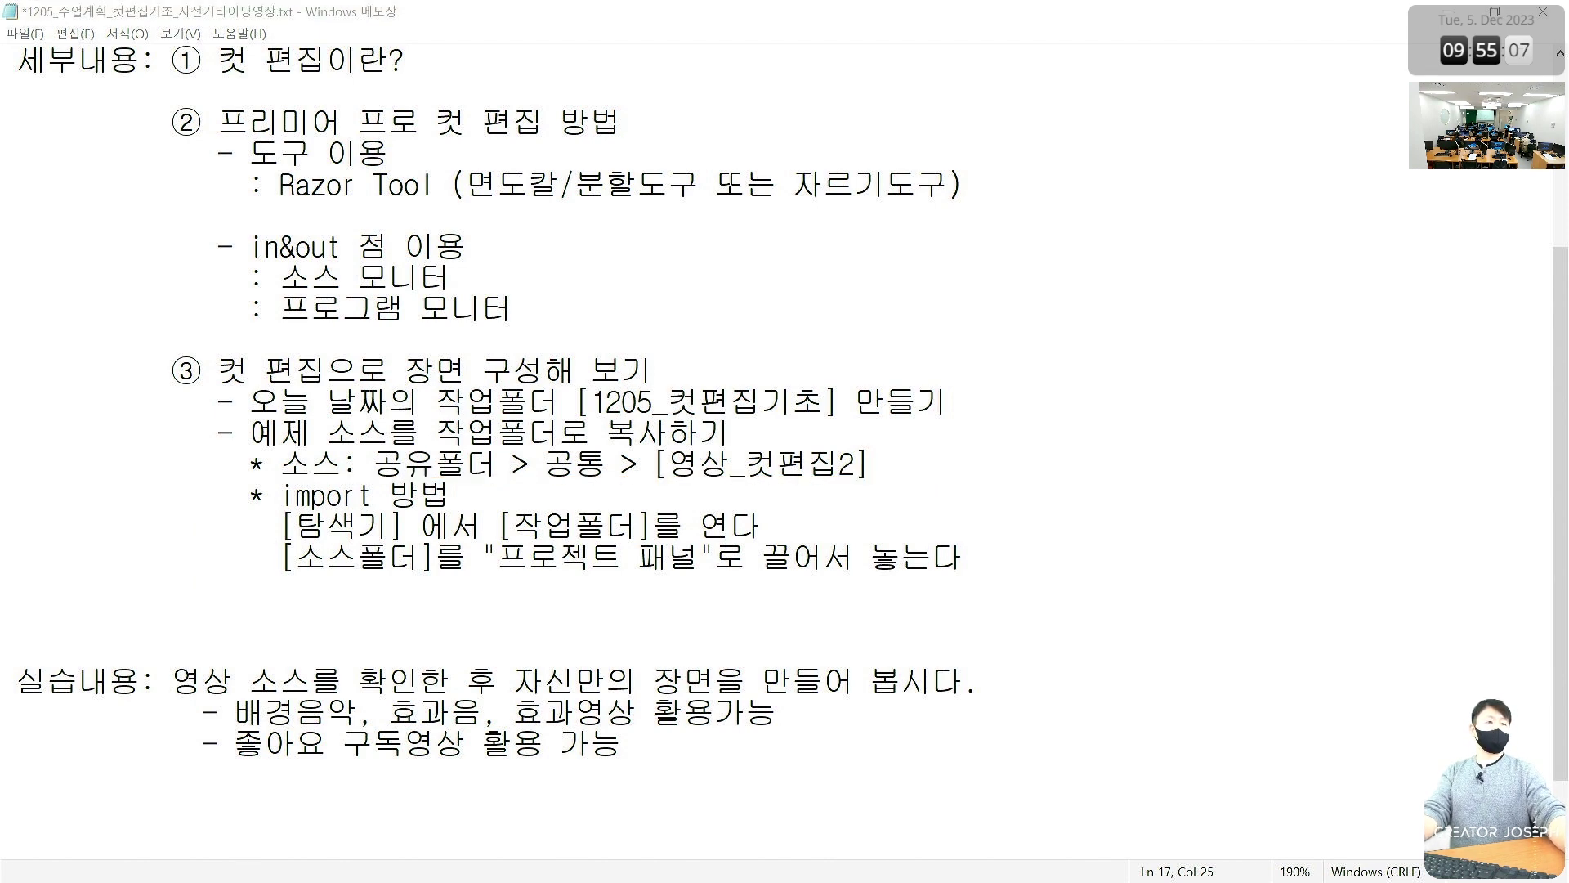
{"action": "key", "text": "alt+Tab"}
{"action": "double_click", "coordinate": [1092, 179]}
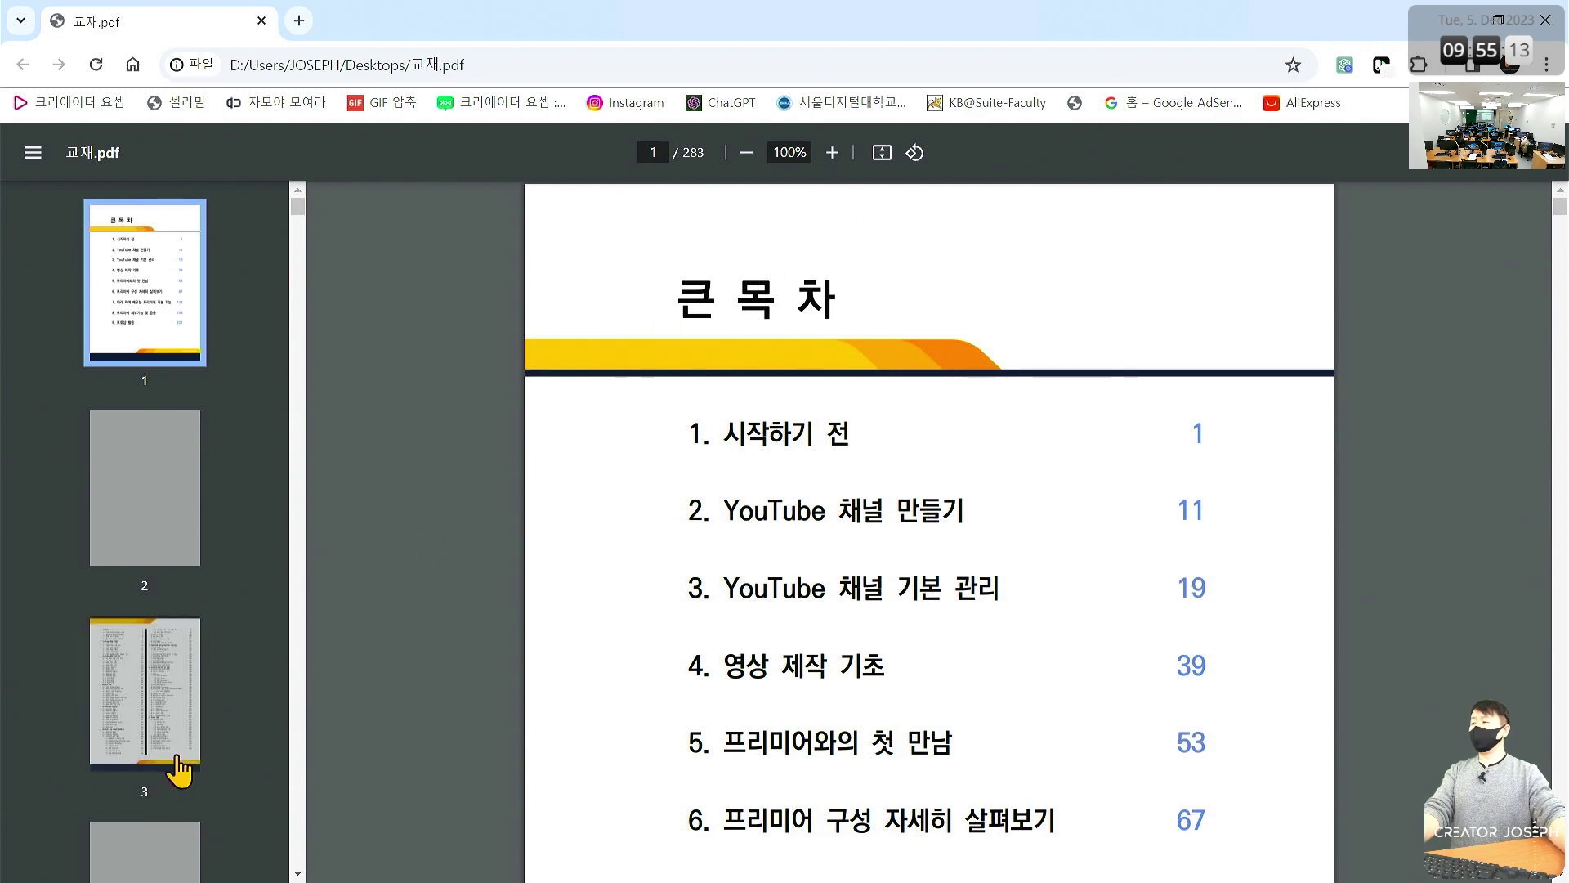
Go to textbook page 131, which lists the ways to import sources
{"action": "left_click", "coordinate": [157, 699]}
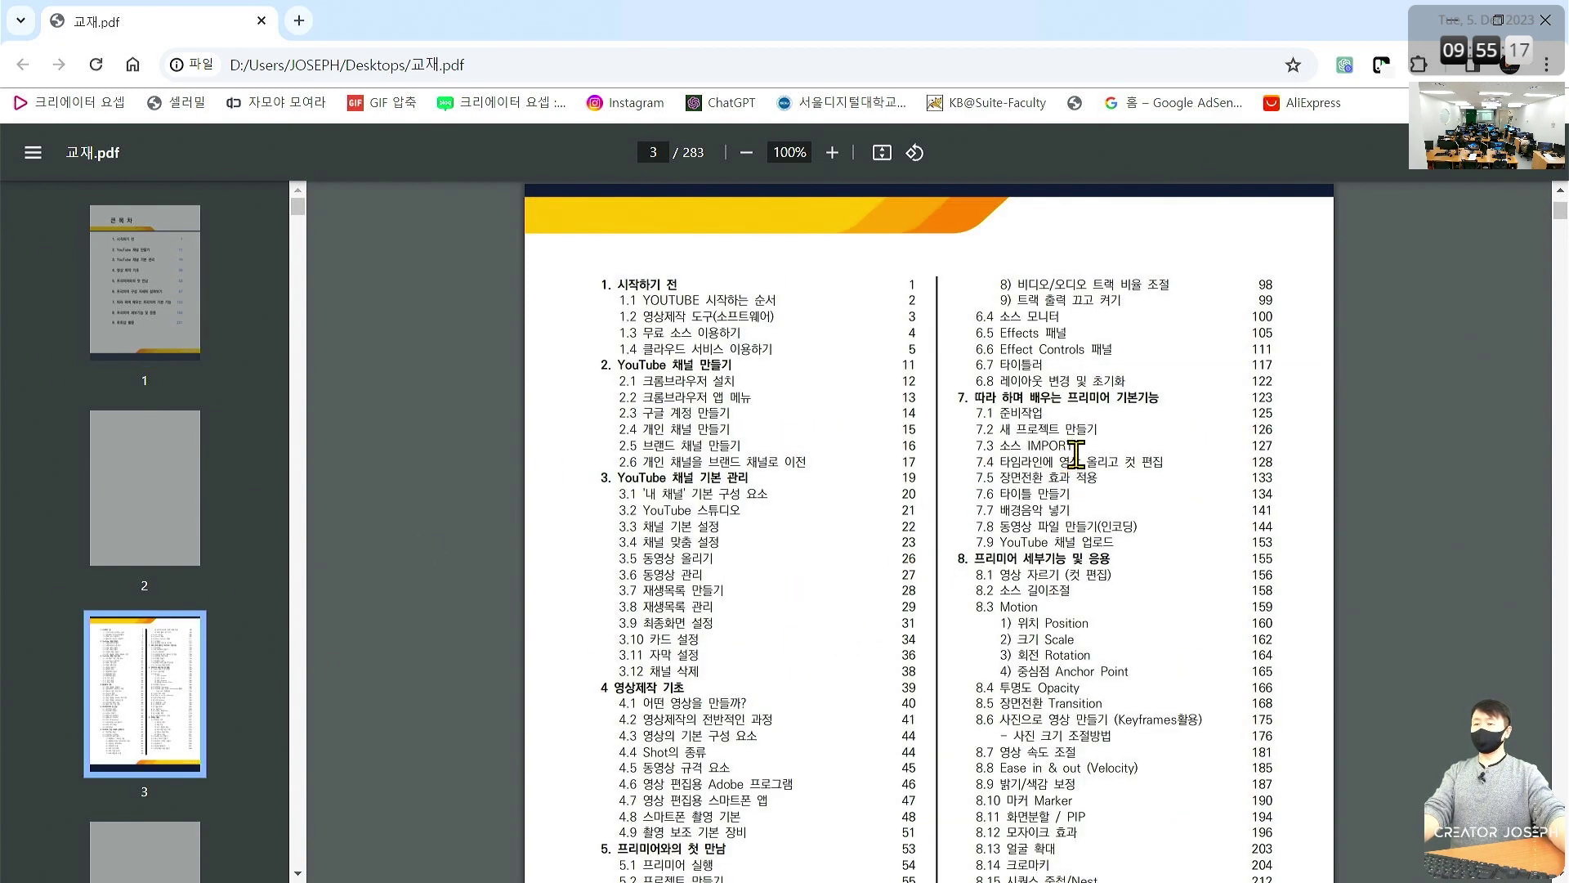
{"action": "left_click", "coordinate": [658, 152]}
{"action": "type", "text": "131"}
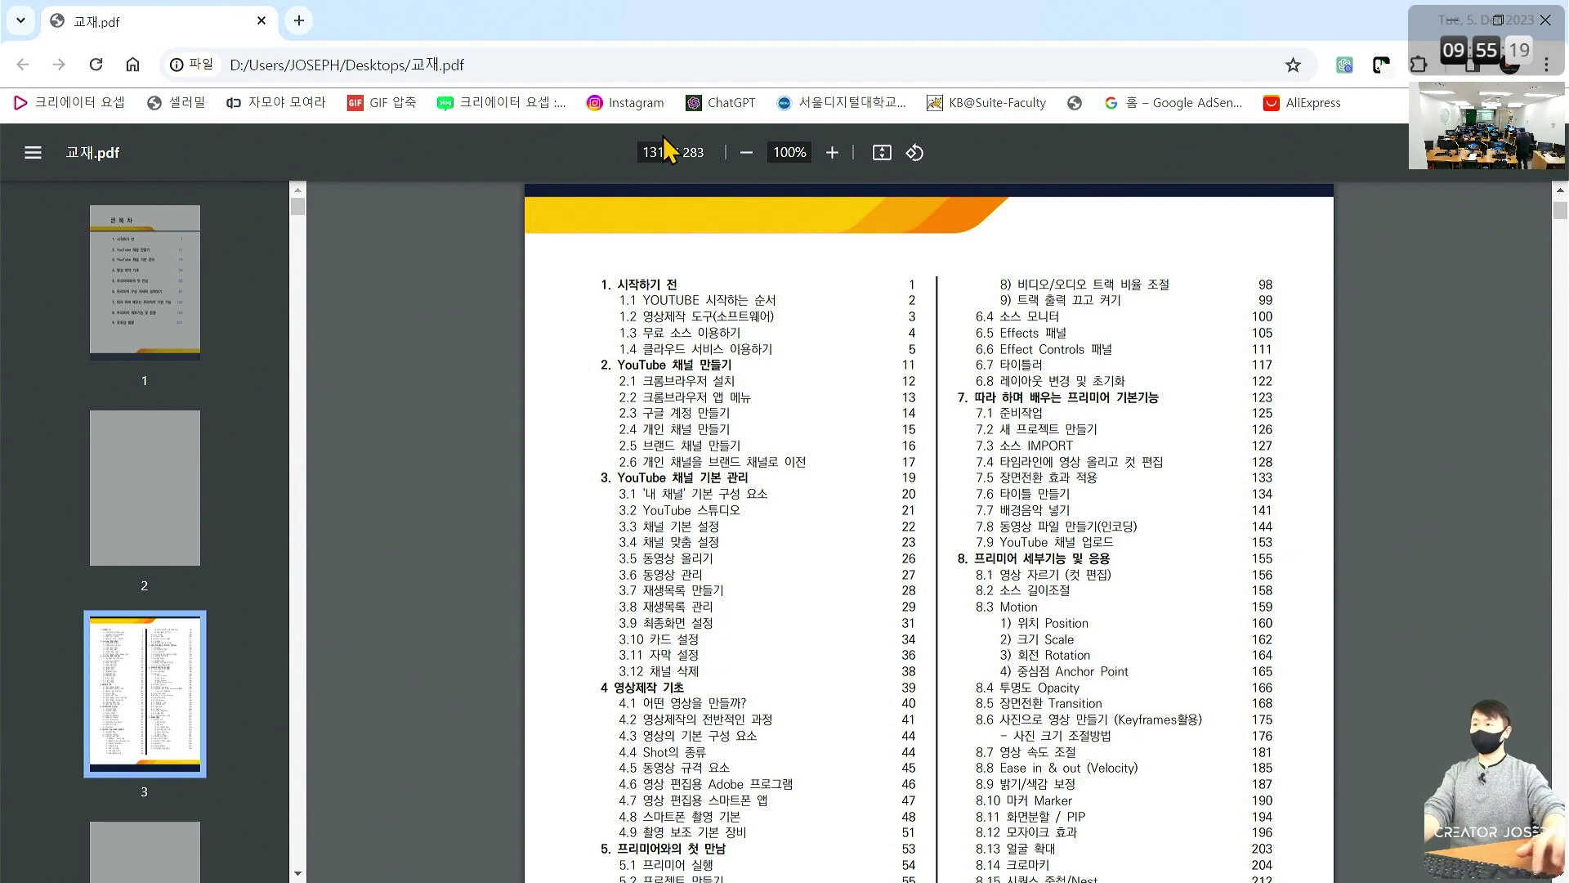
{"action": "key", "text": "Return"}
{"action": "scroll", "coordinate": [775, 435], "scroll_direction": "down", "scroll_amount": 5}
{"action": "scroll", "coordinate": [775, 435], "scroll_direction": "up", "scroll_amount": 5}
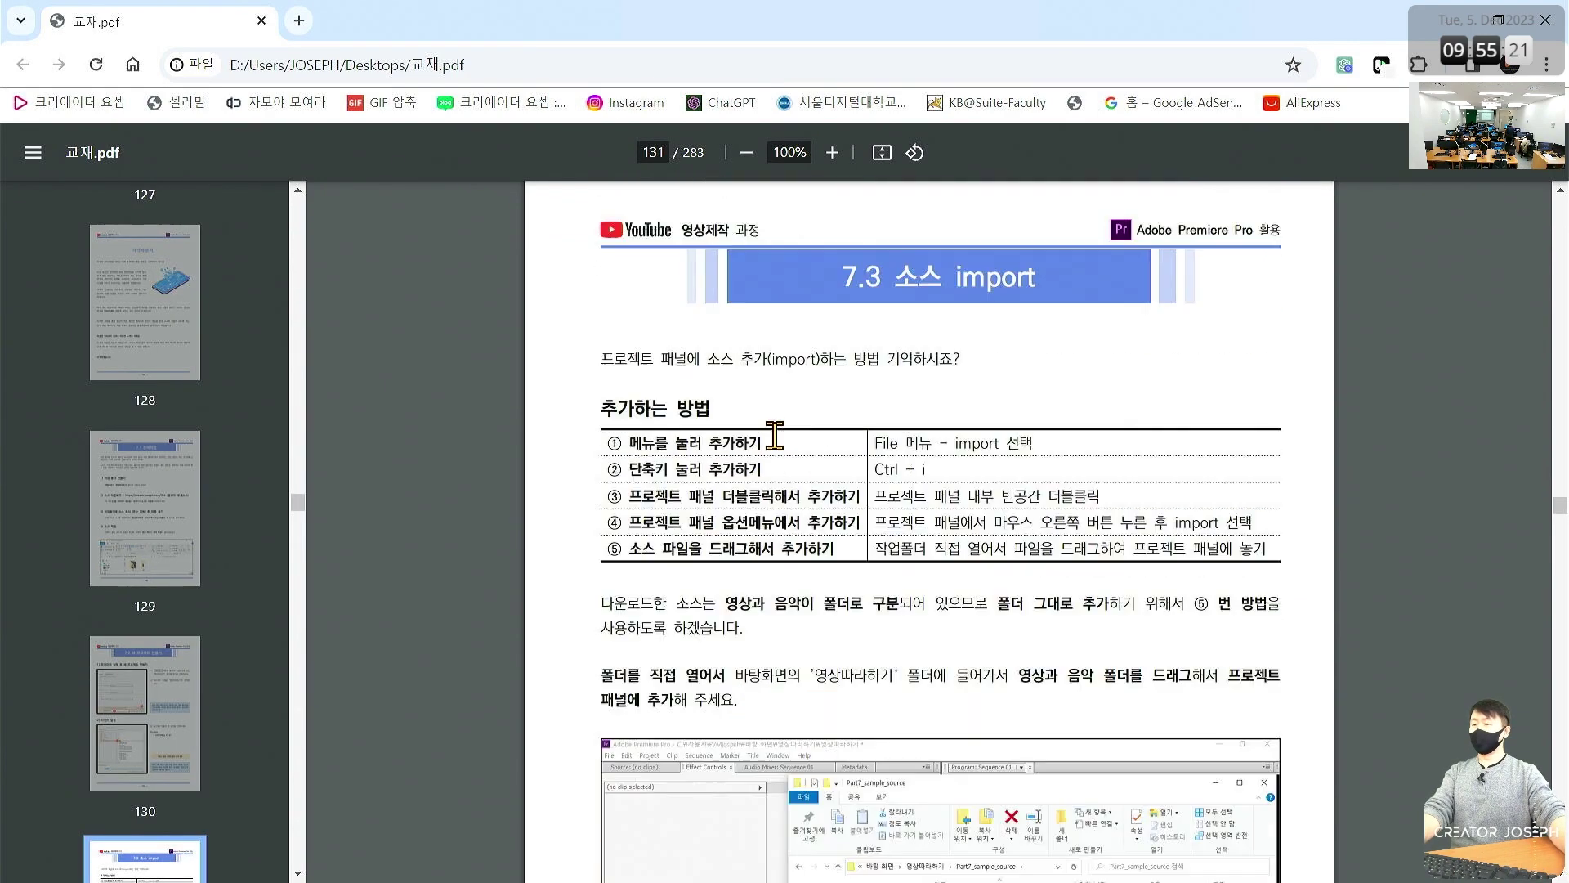
{"action": "scroll", "coordinate": [775, 435], "scroll_direction": "up", "scroll_amount": 1}
{"action": "scroll", "coordinate": [775, 435], "scroll_direction": "up", "scroll_amount": 3}
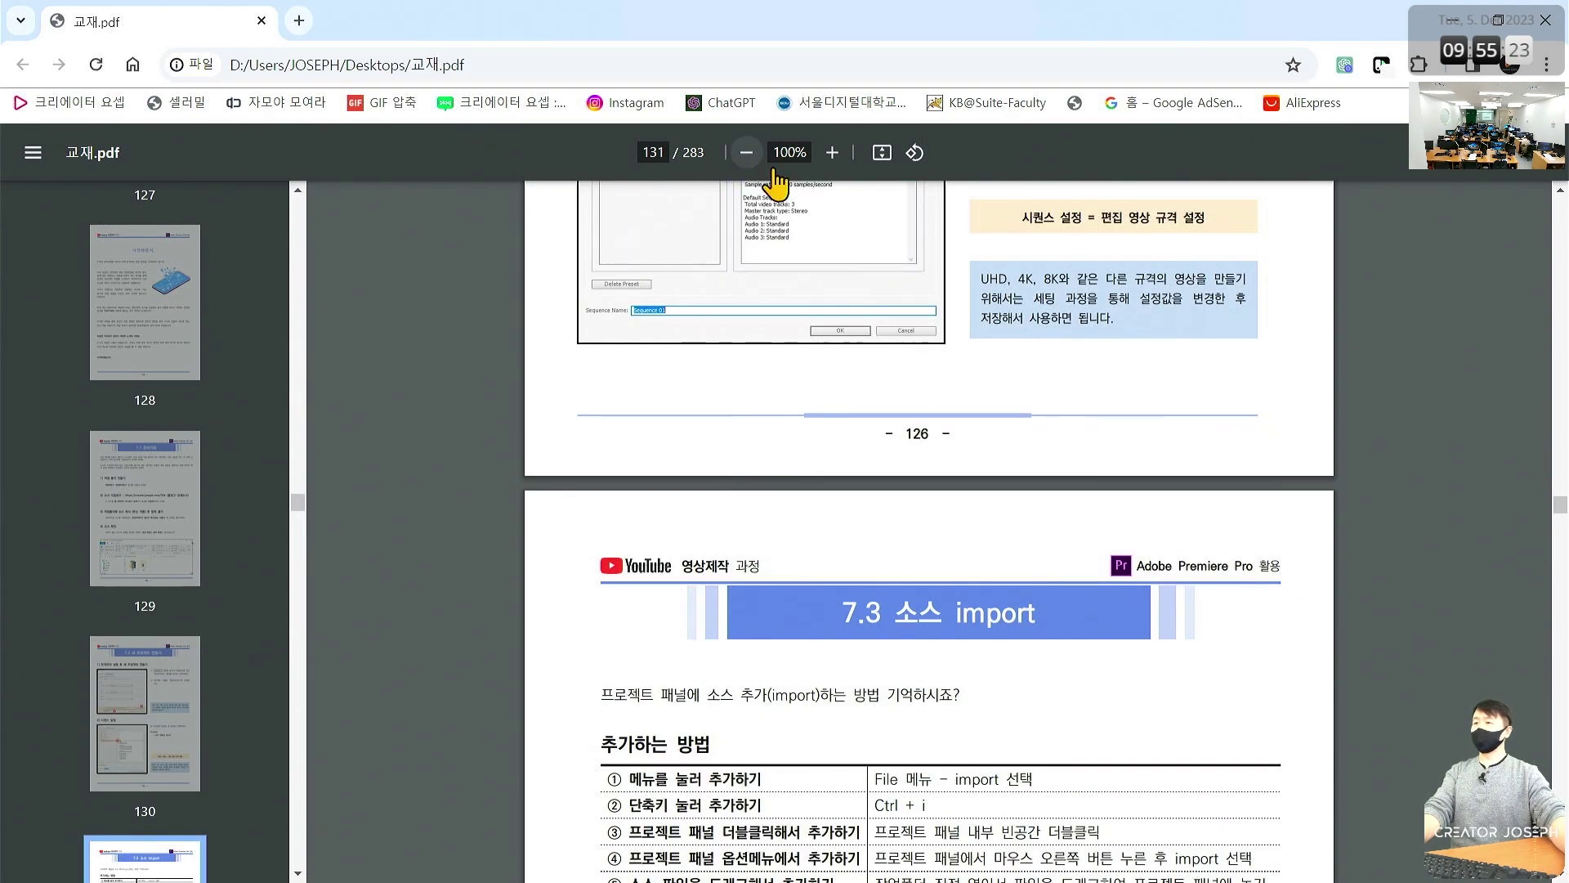
Zoom the textbook pages in to 150% and scroll to the import methods table
{"action": "left_click", "coordinate": [832, 153]}
{"action": "left_click", "coordinate": [832, 153]}
{"action": "left_click", "coordinate": [832, 153]}
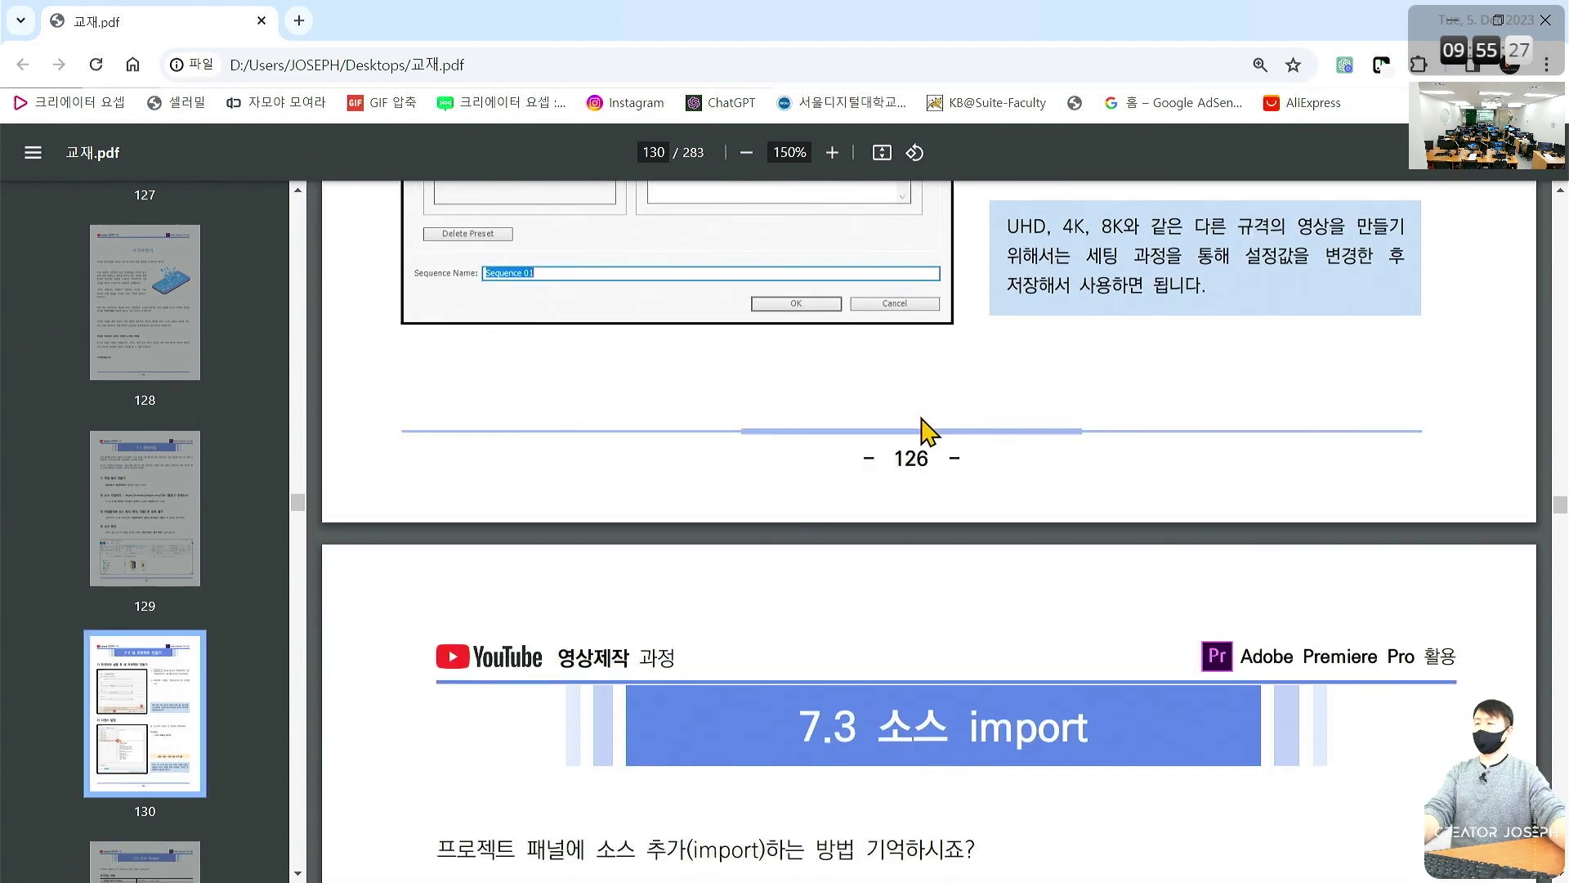
{"action": "scroll", "coordinate": [940, 453], "scroll_direction": "down", "scroll_amount": 3}
{"action": "scroll", "coordinate": [944, 442], "scroll_direction": "down", "scroll_amount": 2}
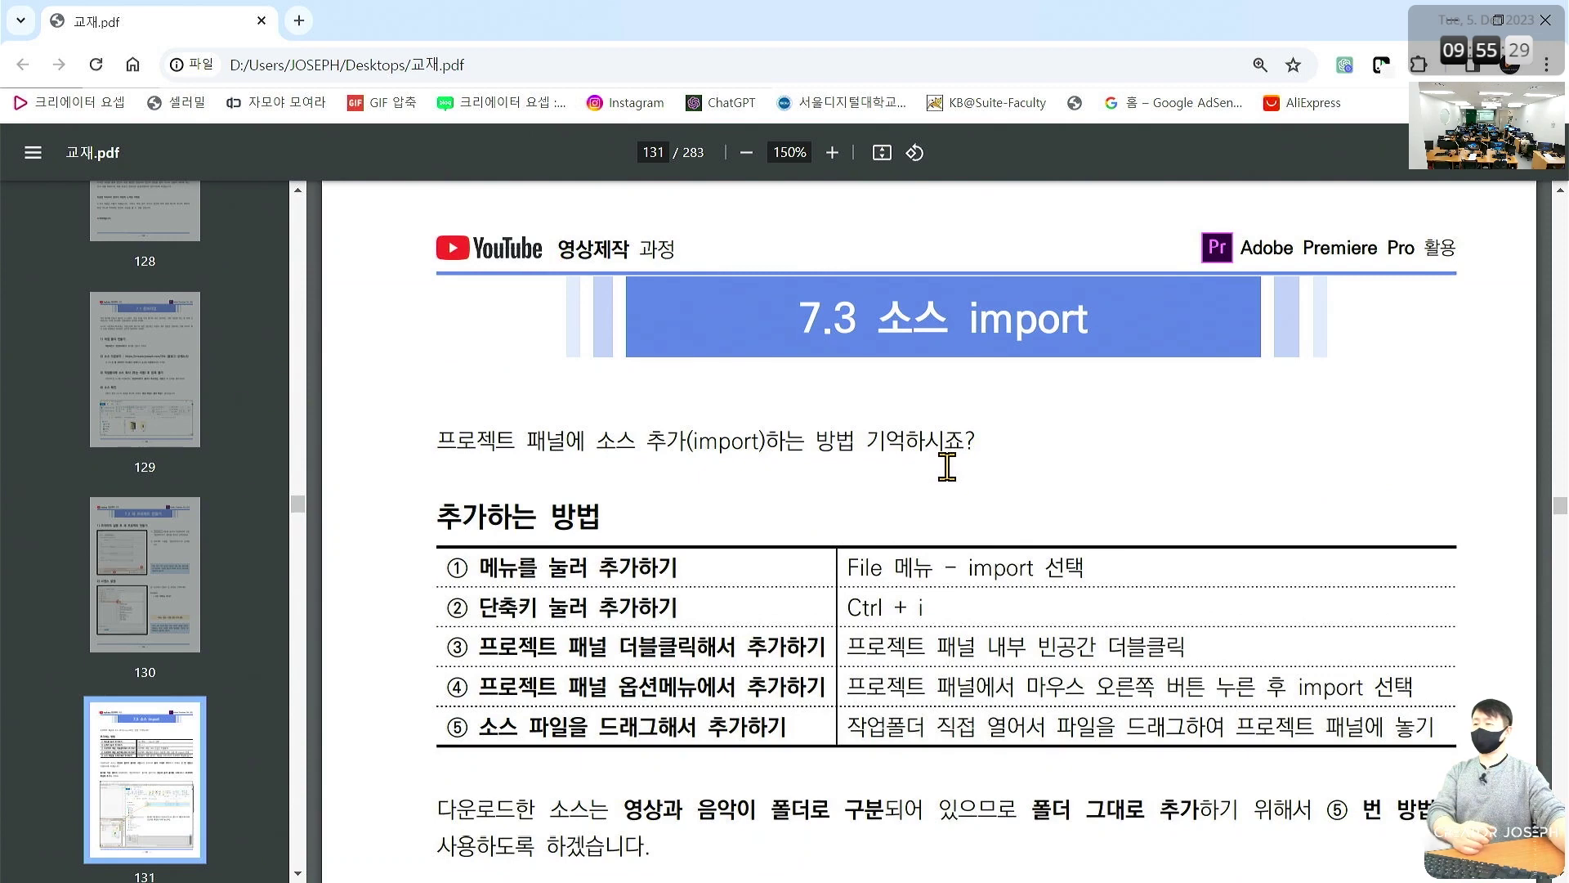
{"action": "scroll", "coordinate": [952, 499], "scroll_direction": "down", "scroll_amount": 1}
{"action": "scroll", "coordinate": [625, 528], "scroll_direction": "up", "scroll_amount": 1}
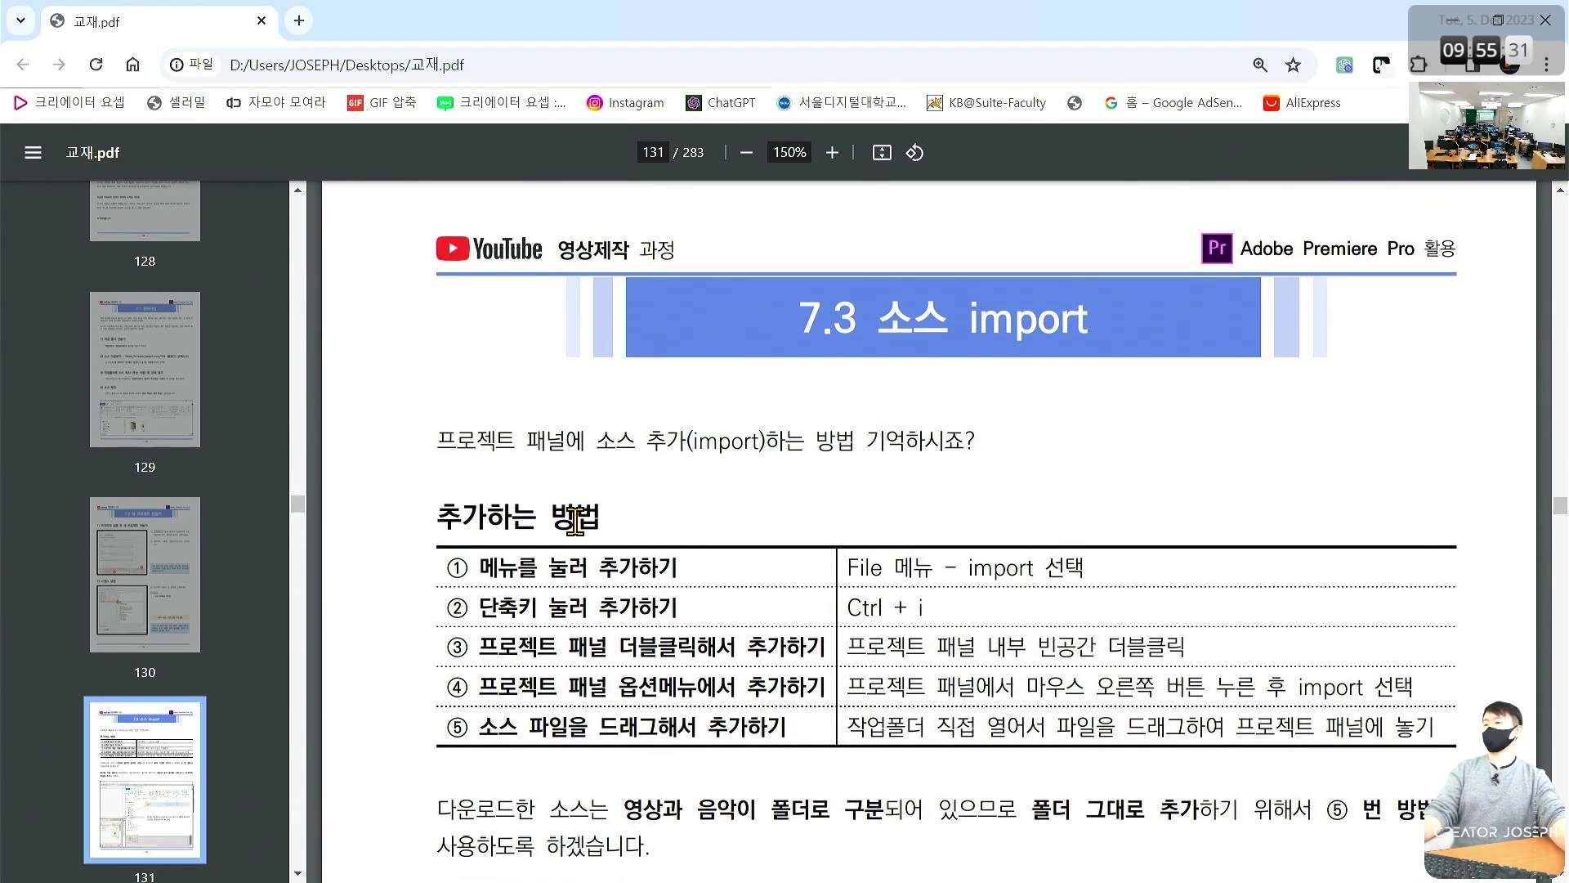
{"action": "scroll", "coordinate": [575, 520], "scroll_direction": "up", "scroll_amount": 1}
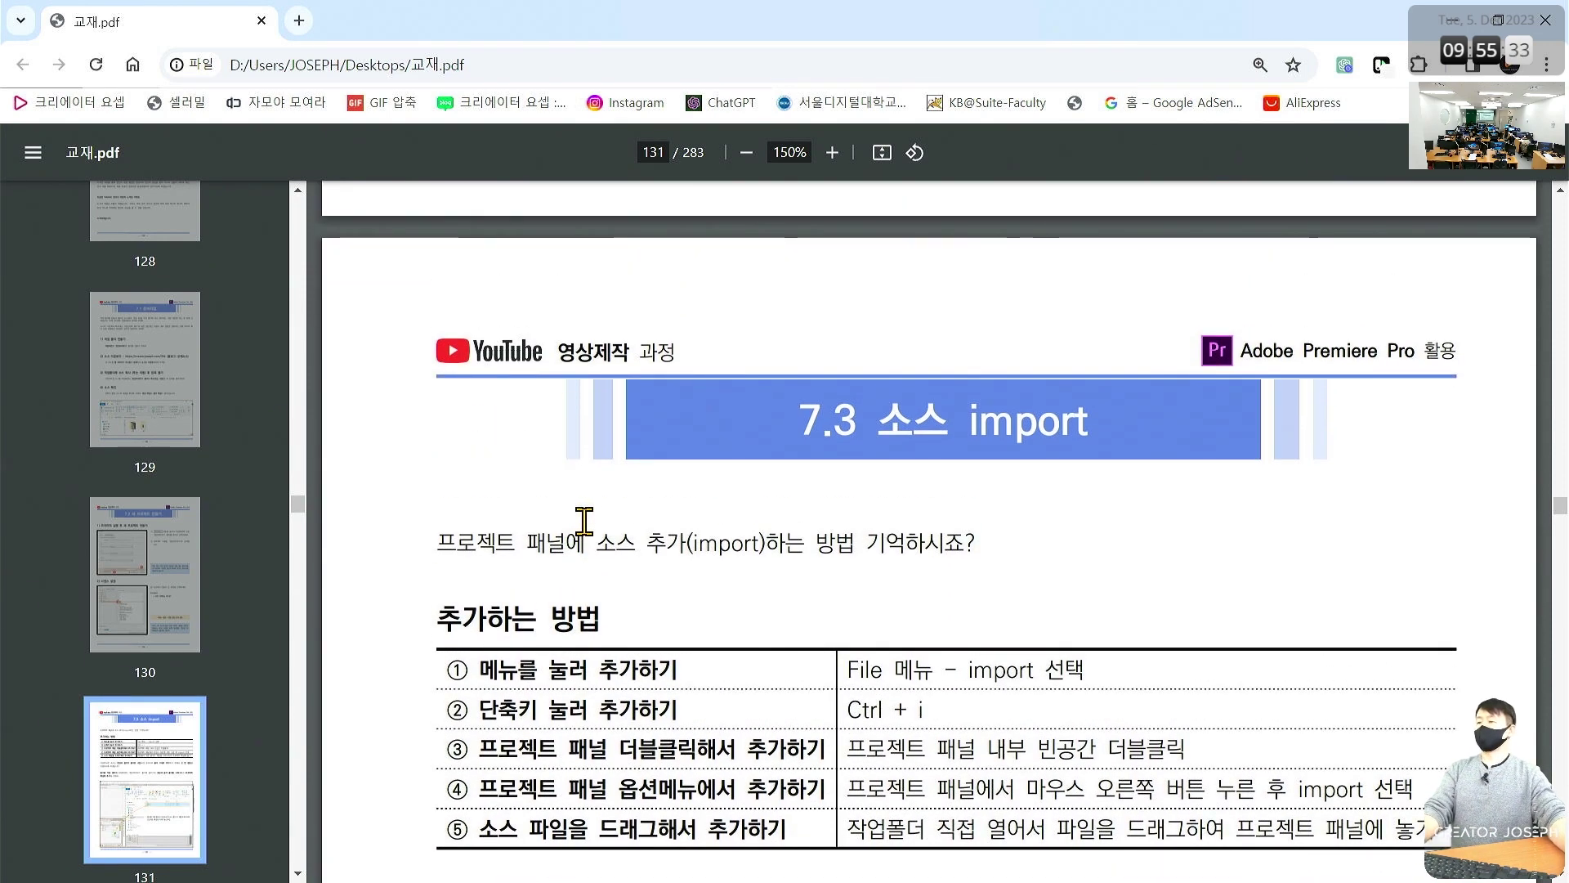
{"action": "scroll", "coordinate": [584, 521], "scroll_direction": "down", "scroll_amount": 2}
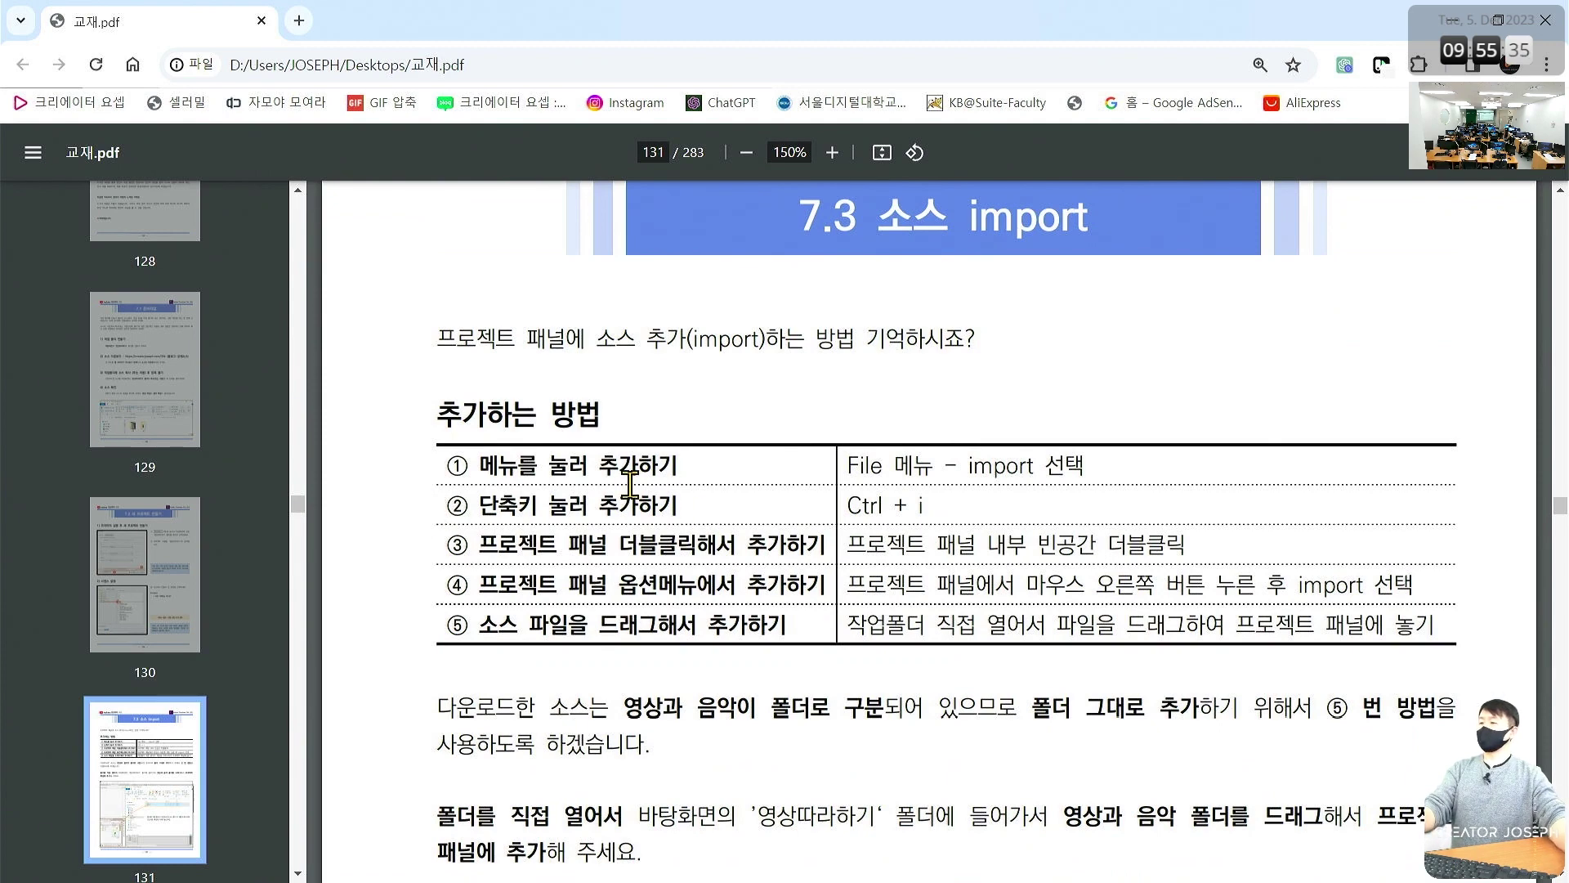
Box the import methods table and row ⑤ in red, clear them, and return to Notepad
{"action": "left_click_drag", "start_coordinate": [380, 370], "coordinate": [1517, 659]}
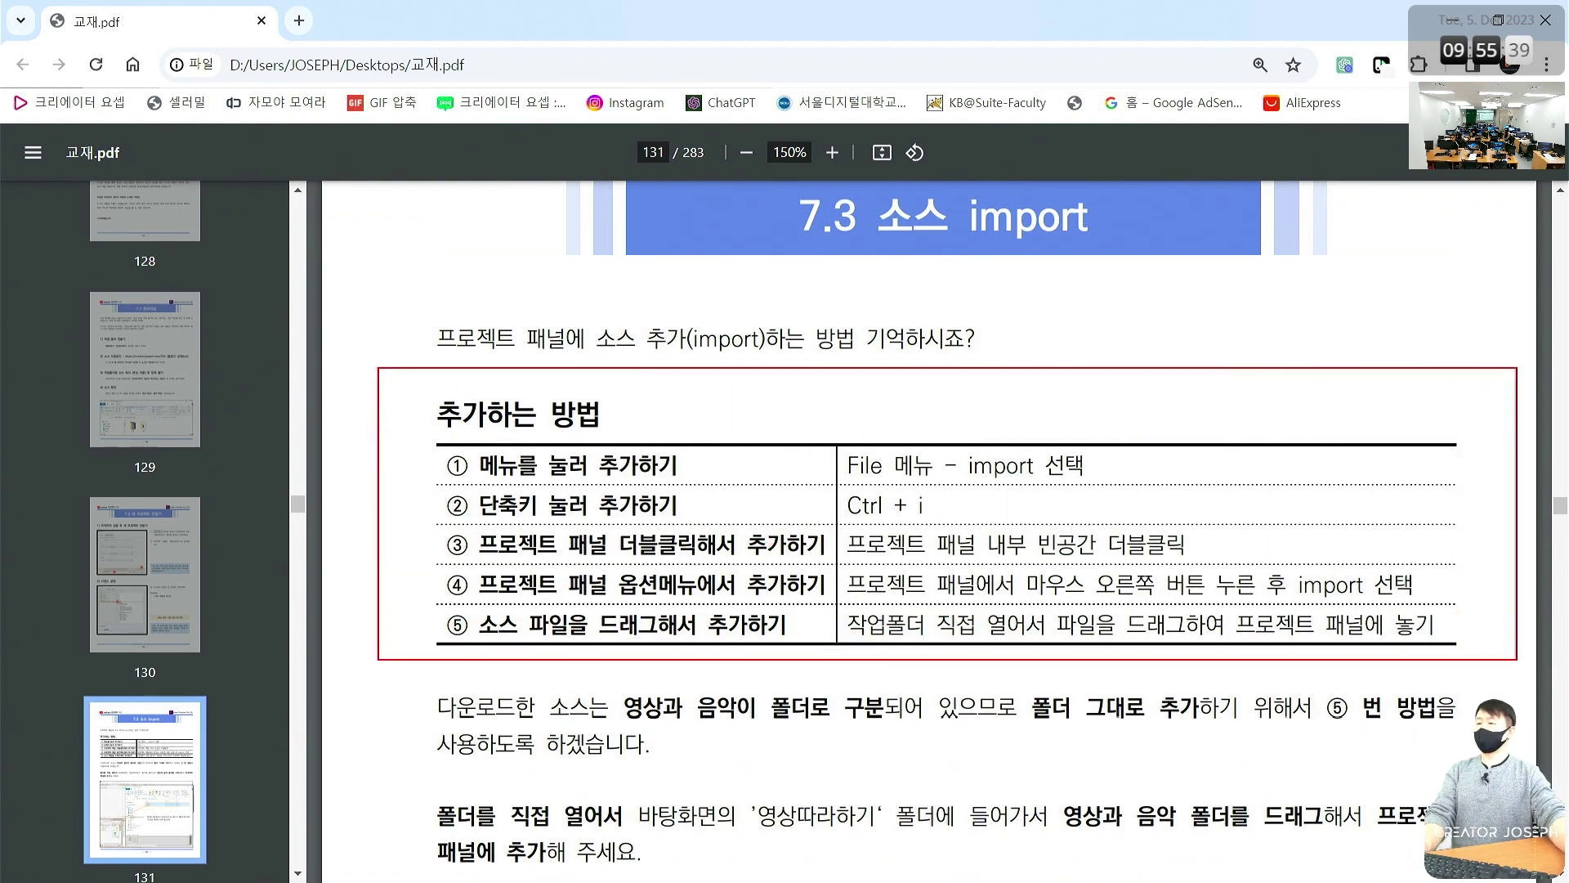
{"action": "left_click_drag", "start_coordinate": [425, 602], "coordinate": [1485, 642]}
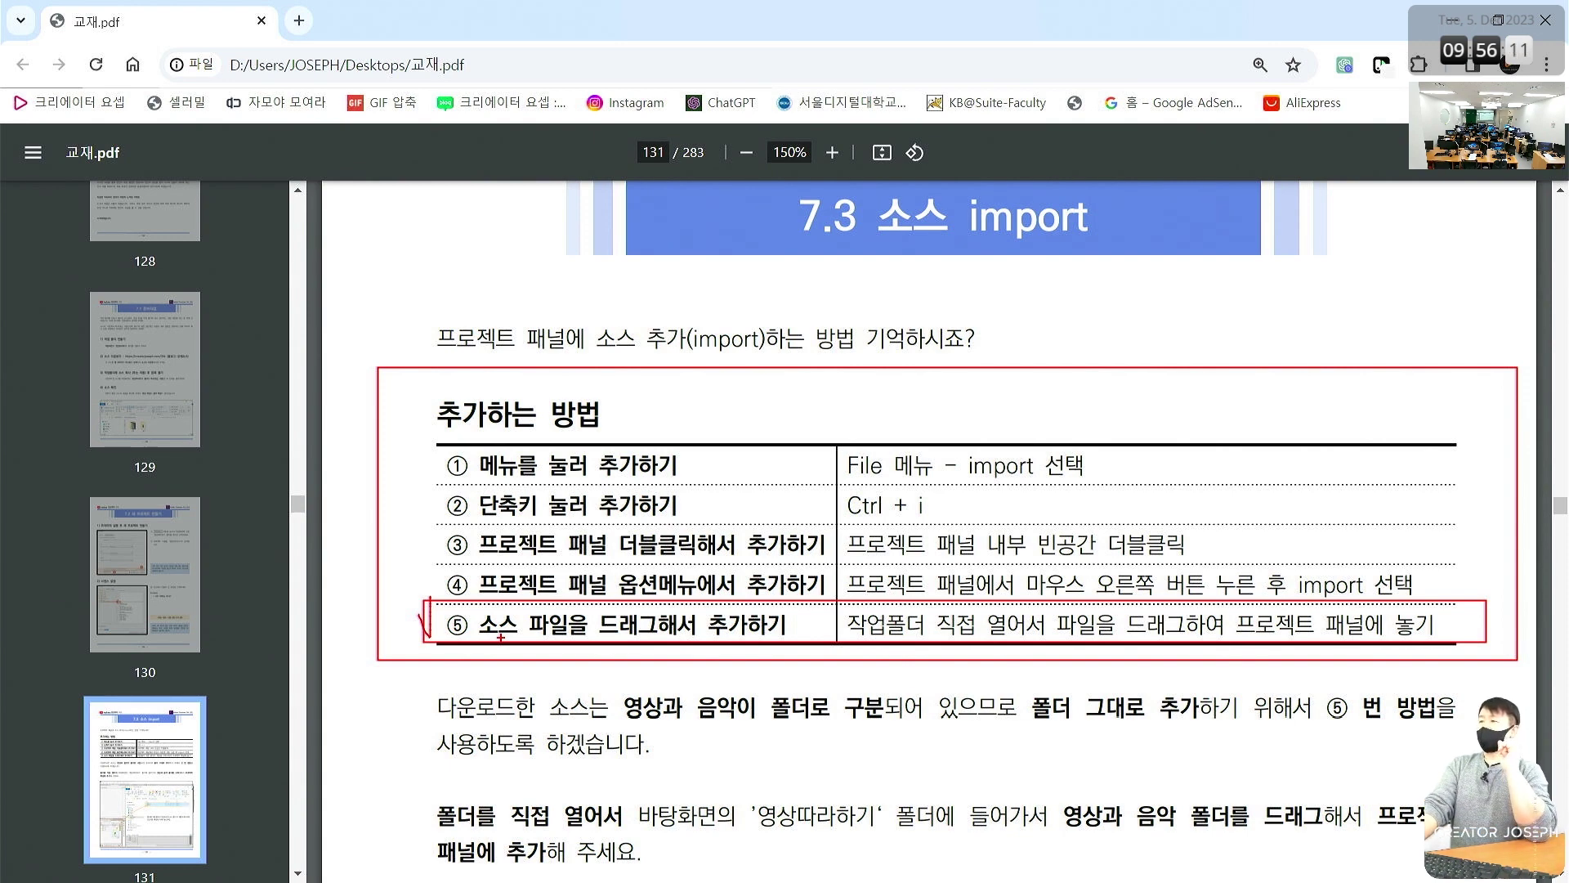
{"action": "key", "text": "Escape"}
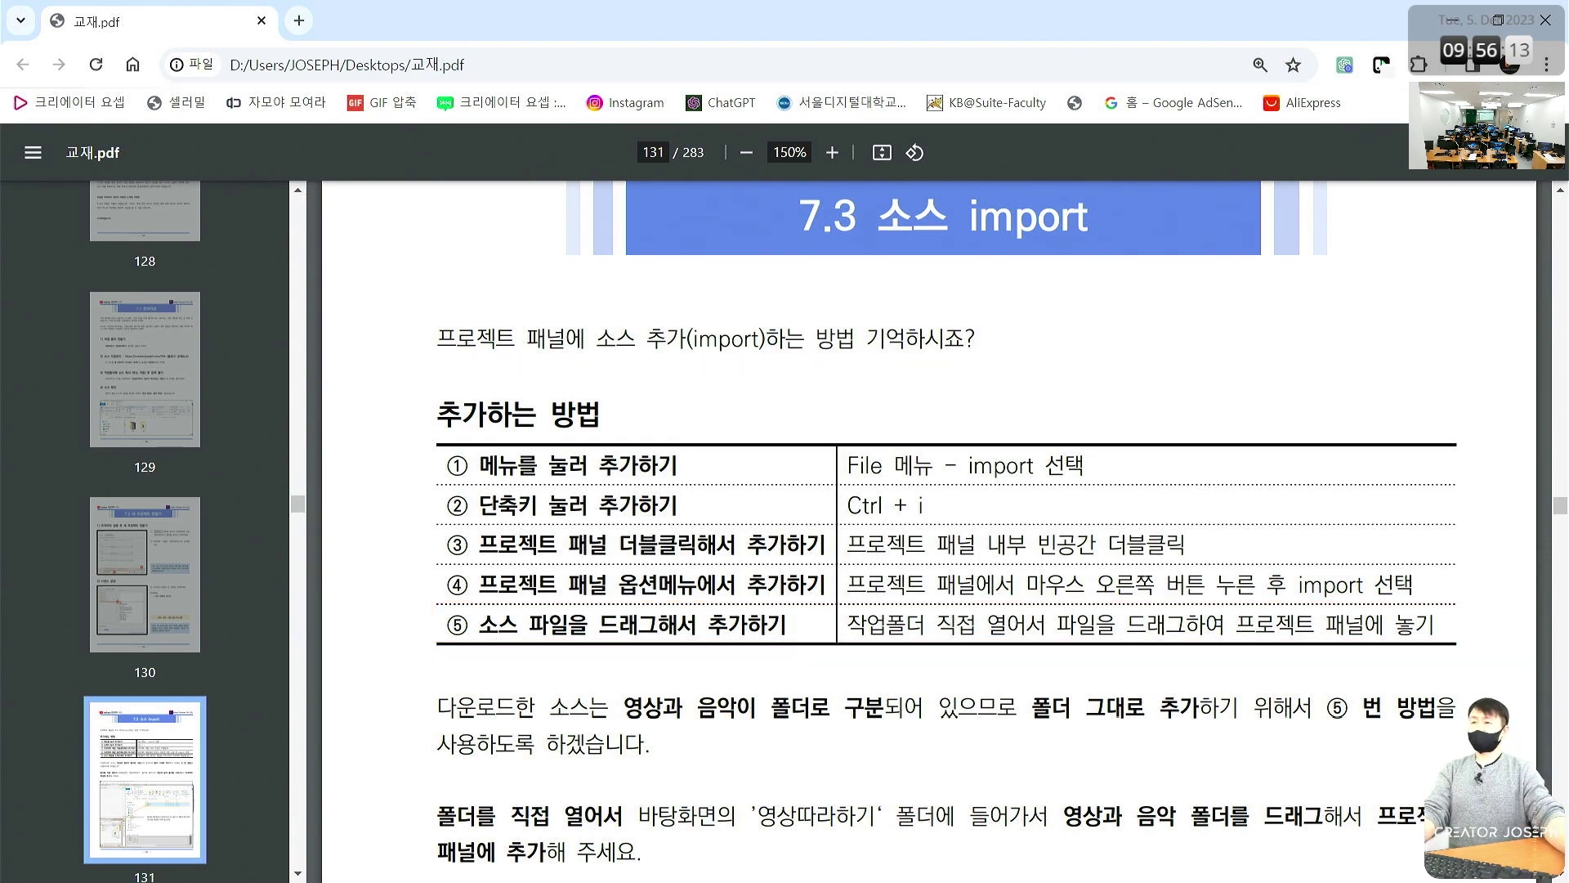
{"action": "key", "text": "alt+Tab"}
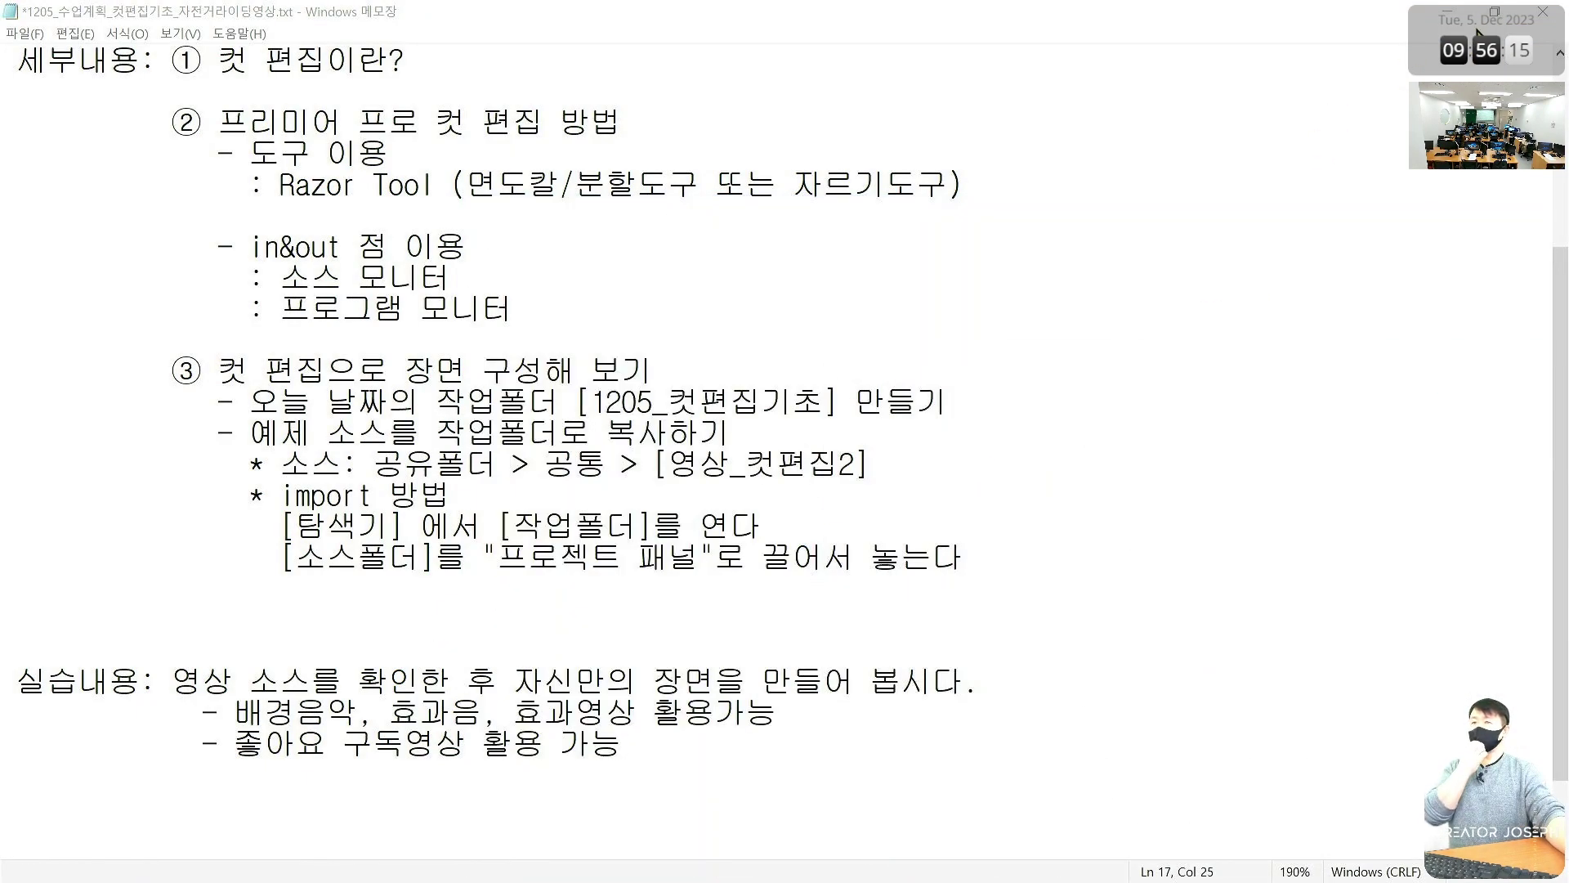
Minimize Notepad and start File > Import in Premiere
{"action": "left_click", "coordinate": [1448, 12]}
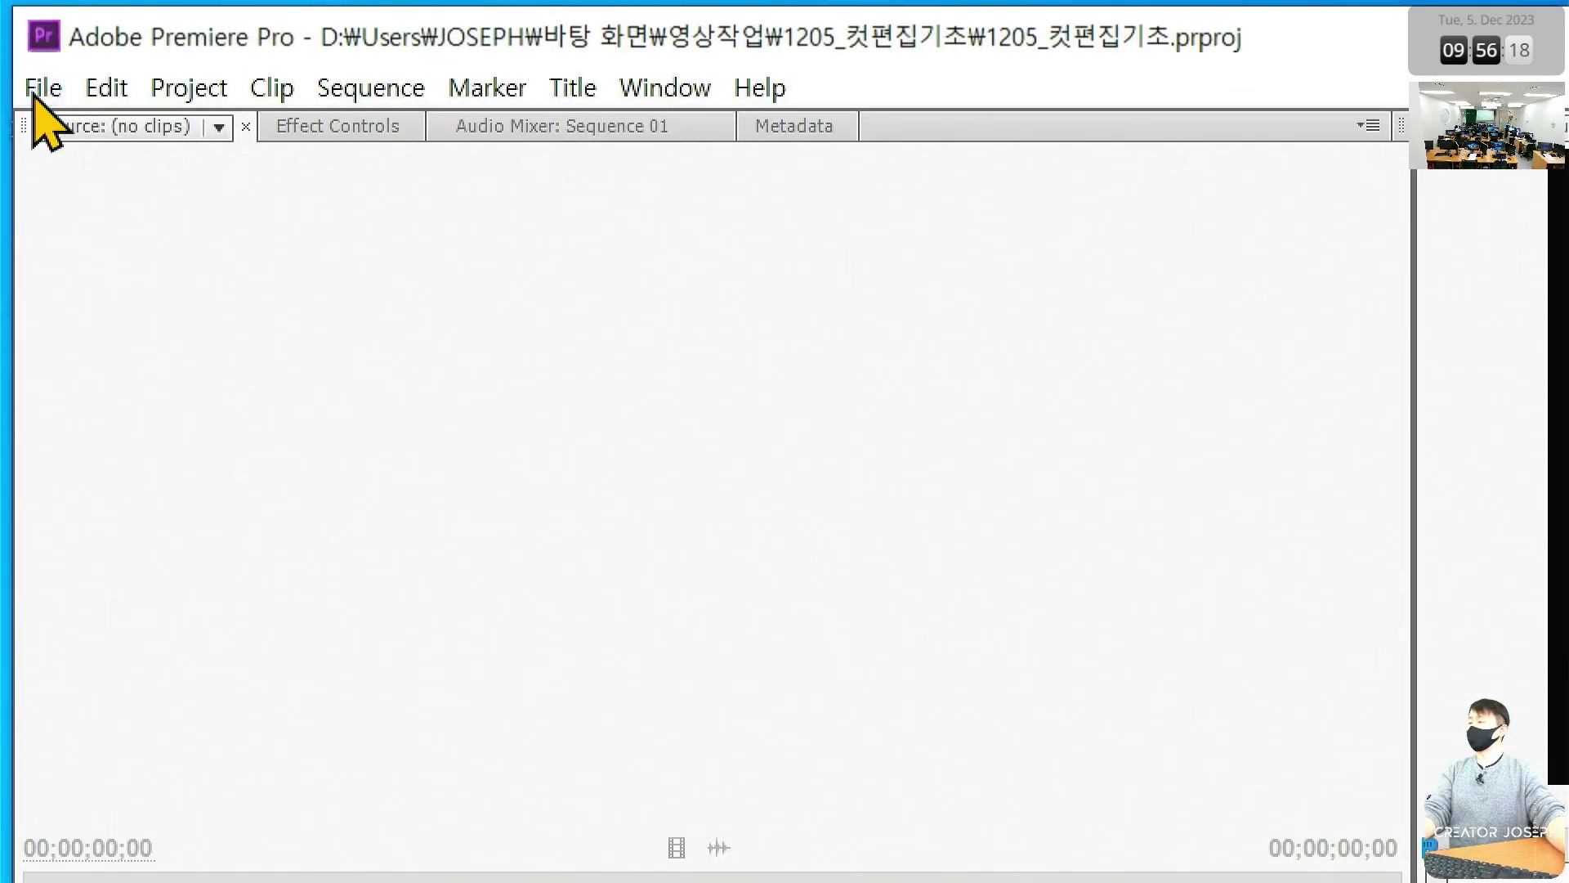
{"action": "left_click", "coordinate": [18, 45]}
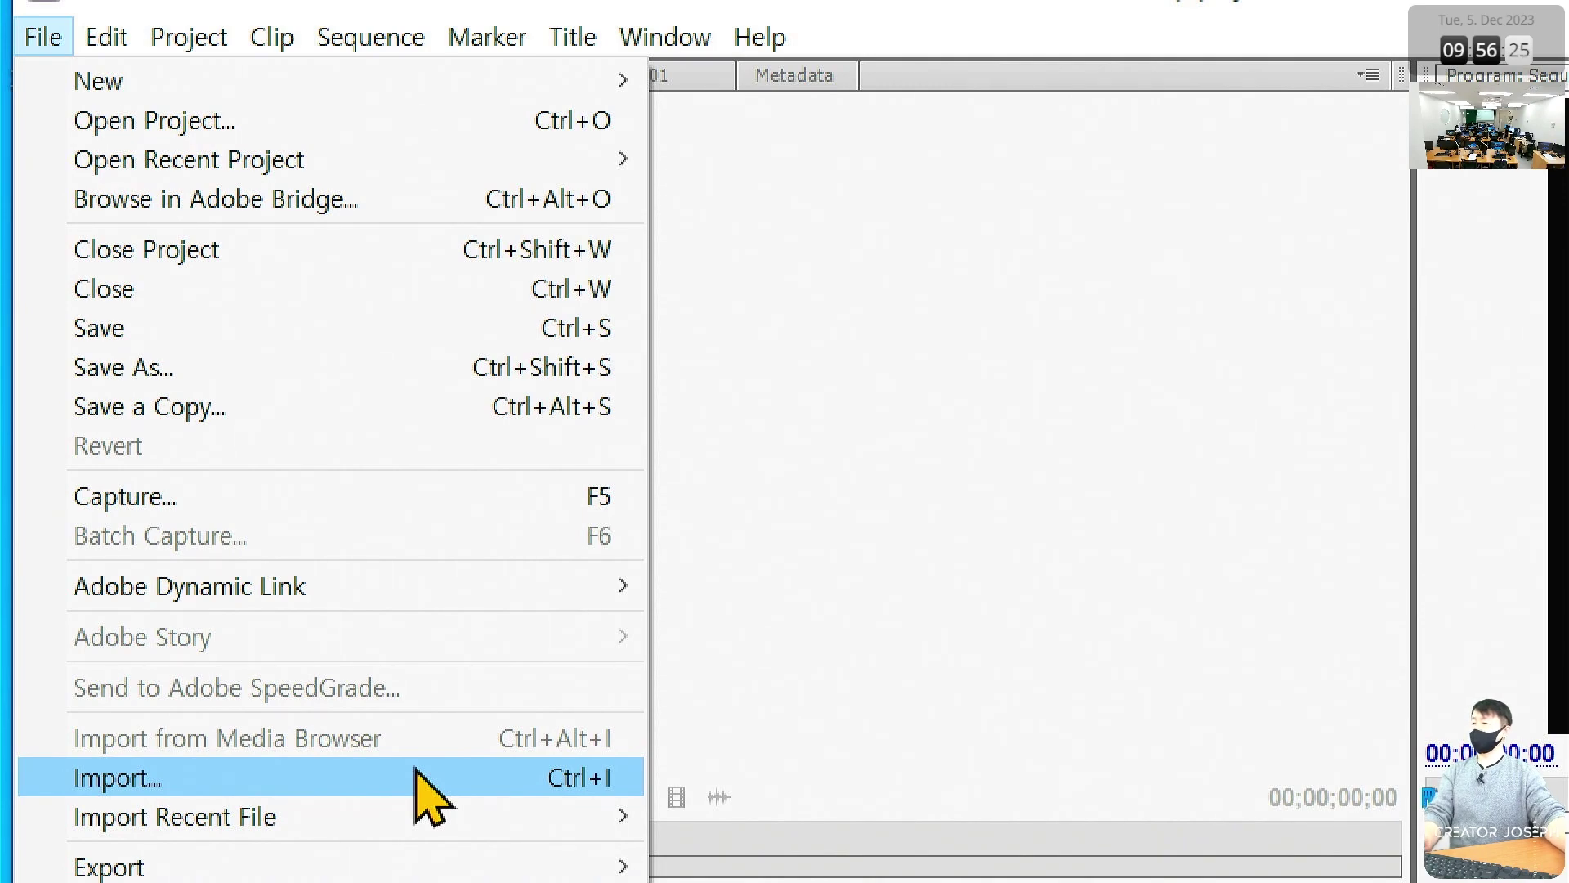
{"action": "left_click", "coordinate": [417, 772]}
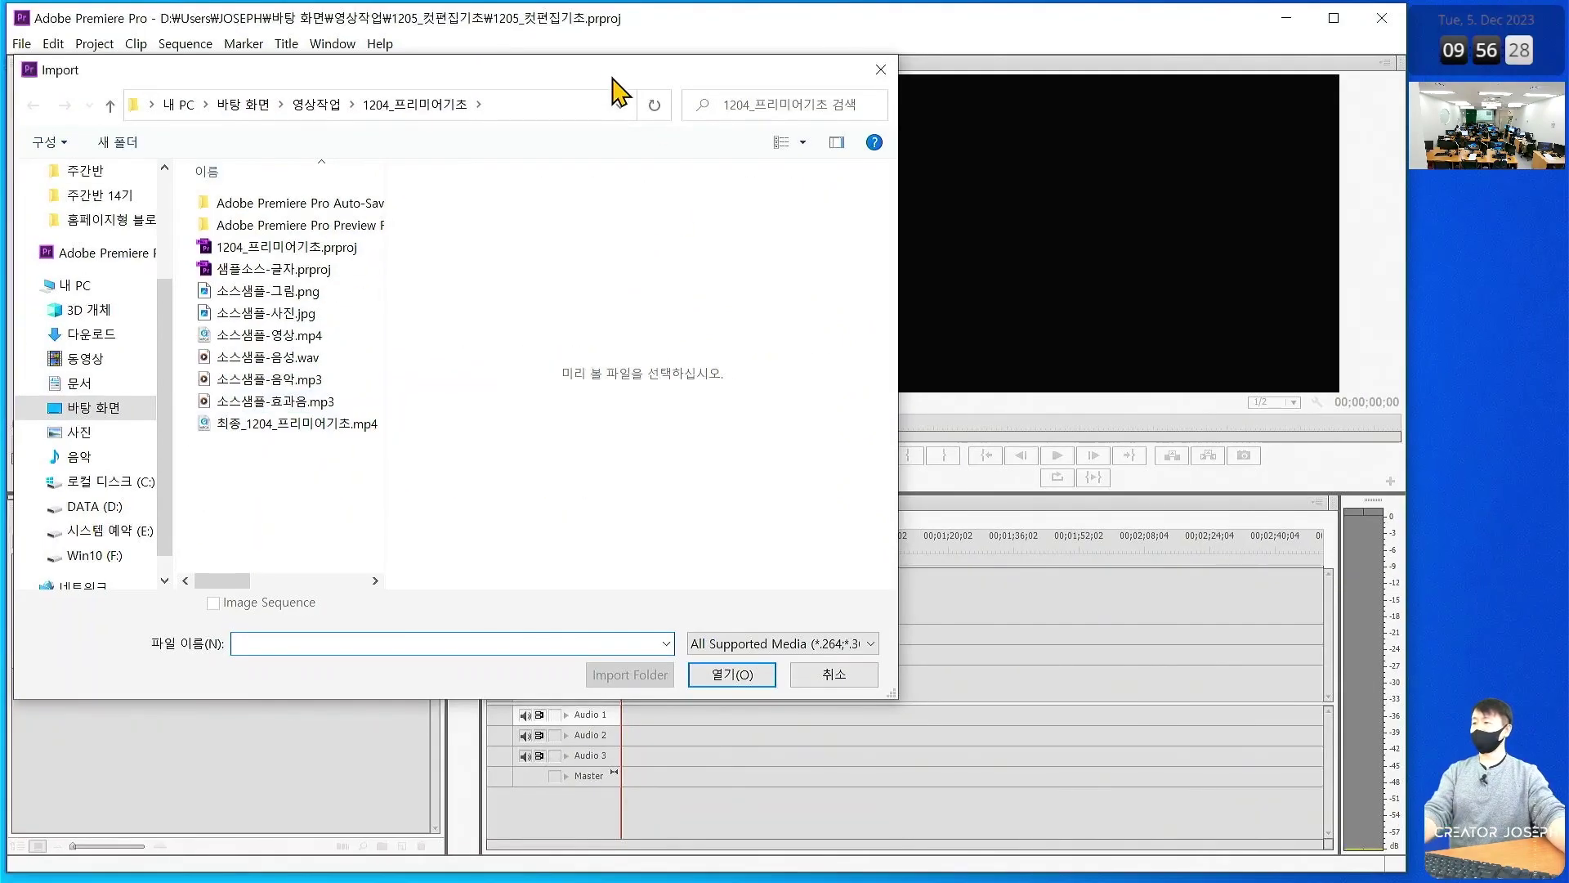
{"action": "left_click_drag", "start_coordinate": [609, 75], "coordinate": [842, 57]}
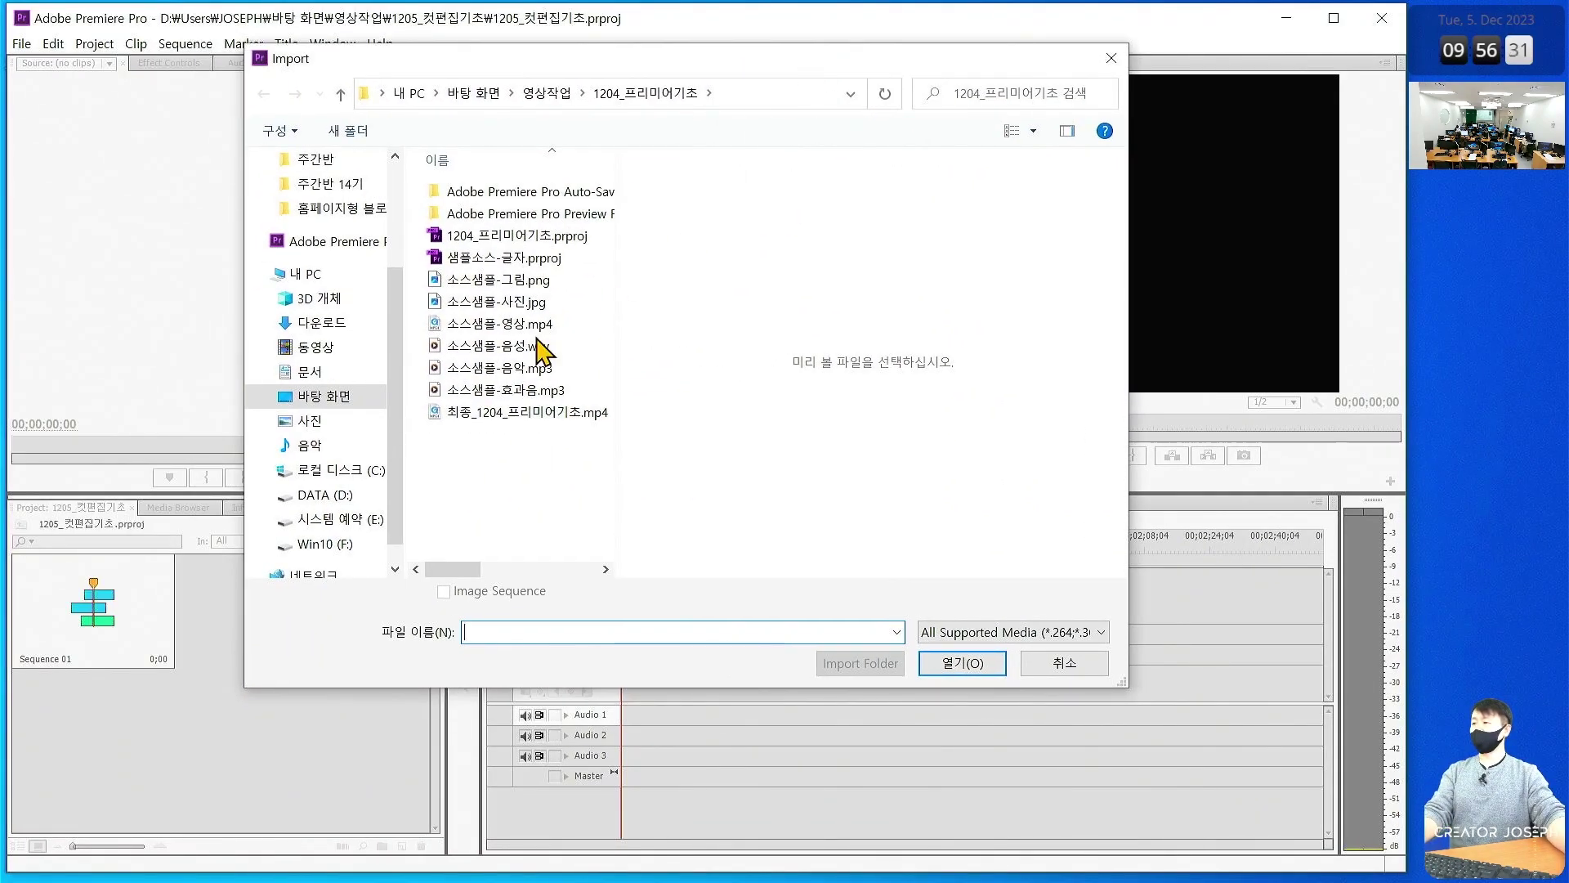
Browse the Import dialog to 바탕 화면 > 공유폴더 > 공통 > 영상_컷편집2
{"action": "left_click", "coordinate": [325, 398]}
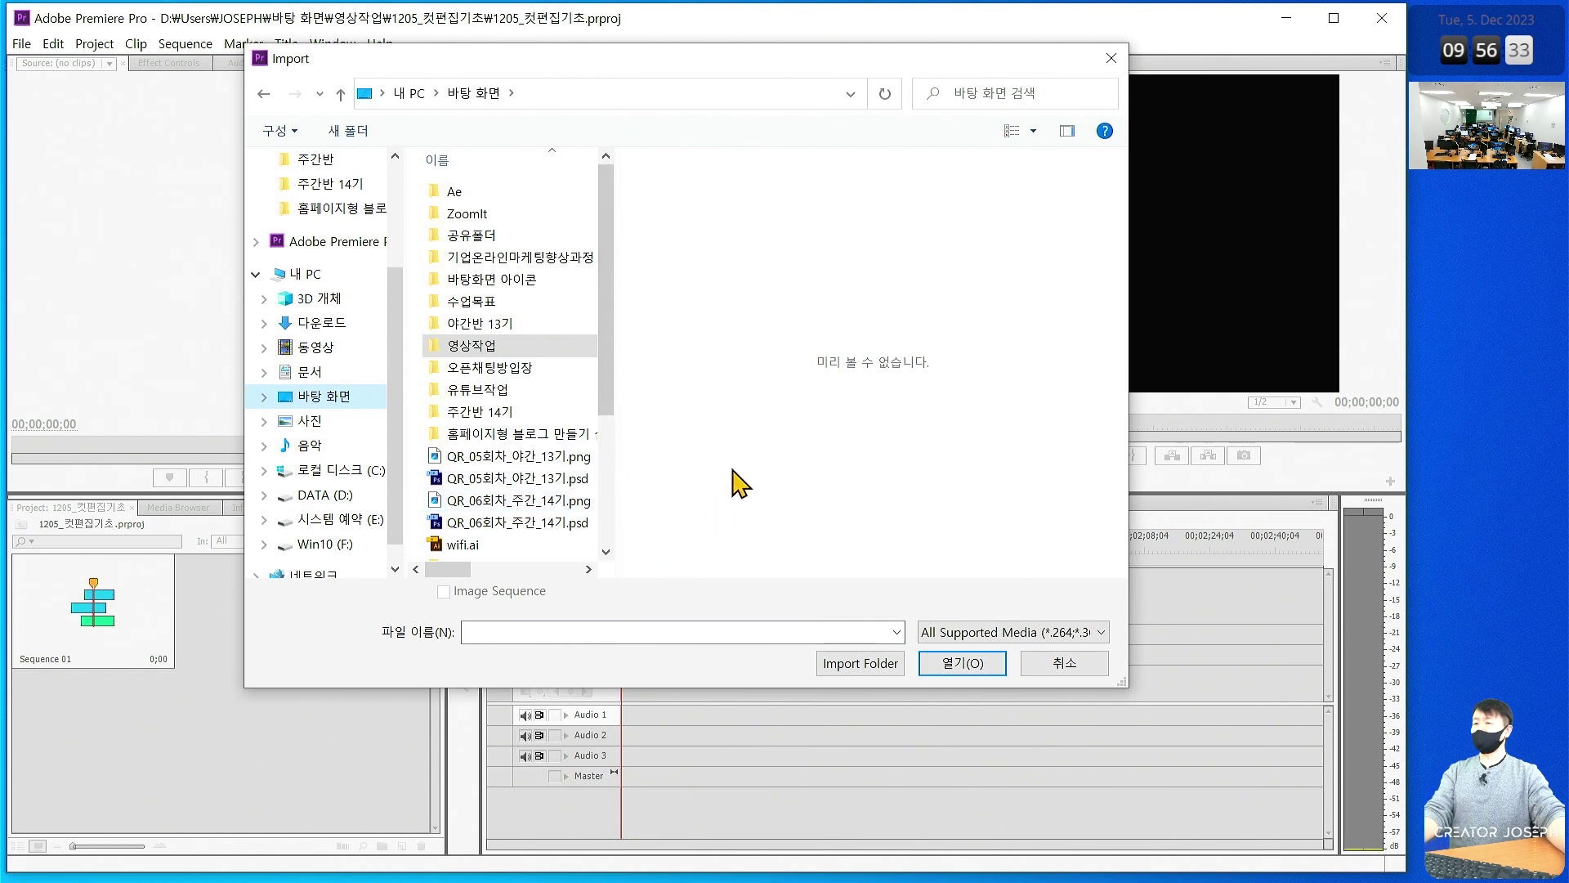
{"action": "left_click", "coordinate": [1076, 136]}
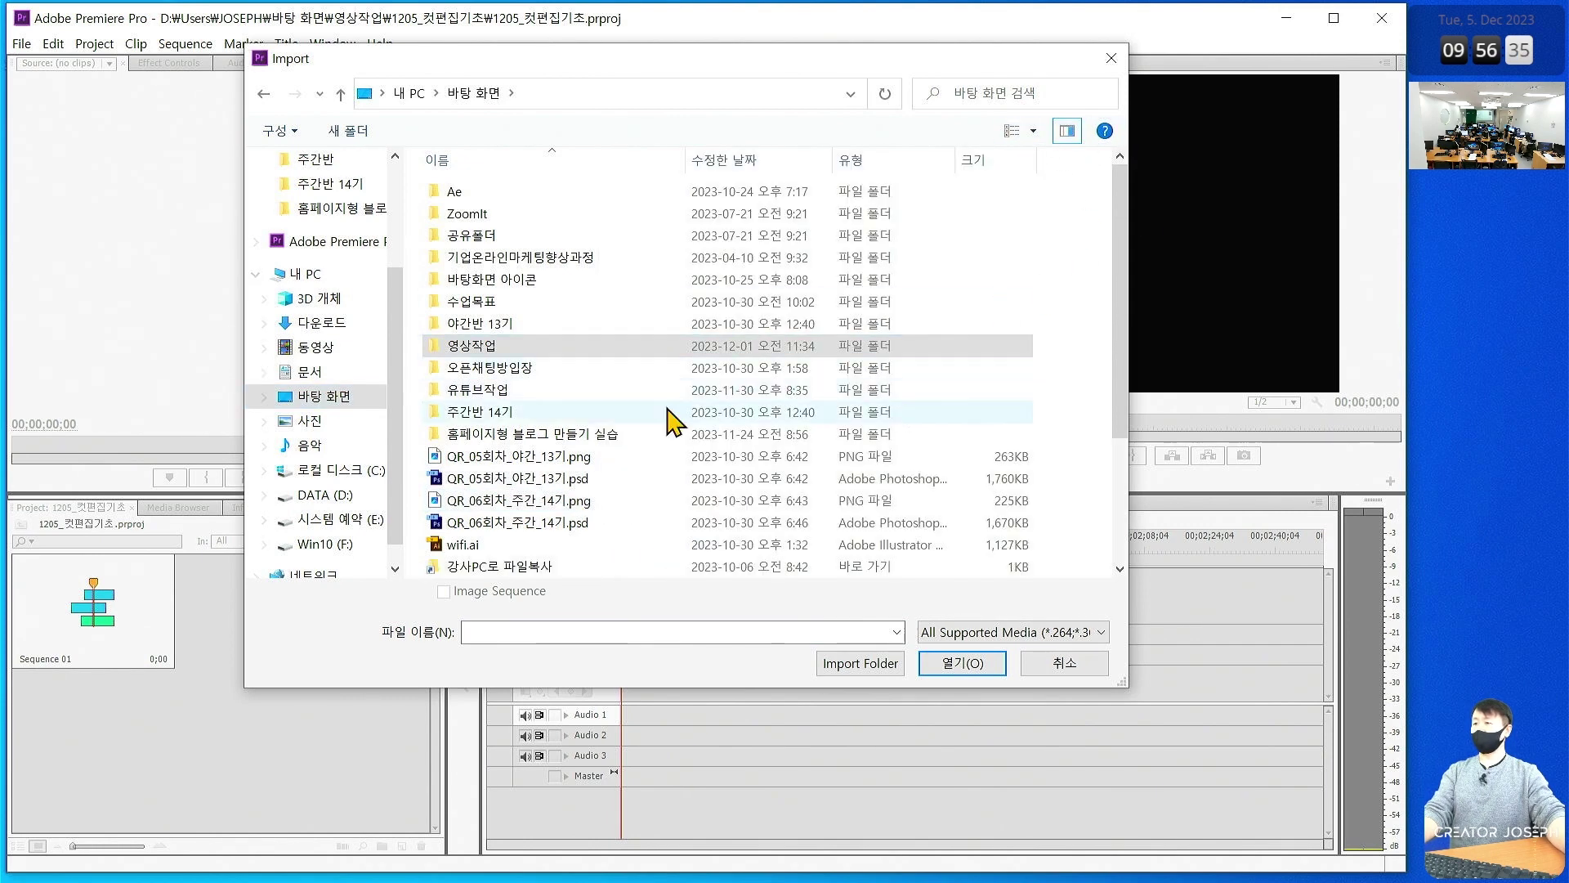
{"action": "double_click", "coordinate": [493, 344]}
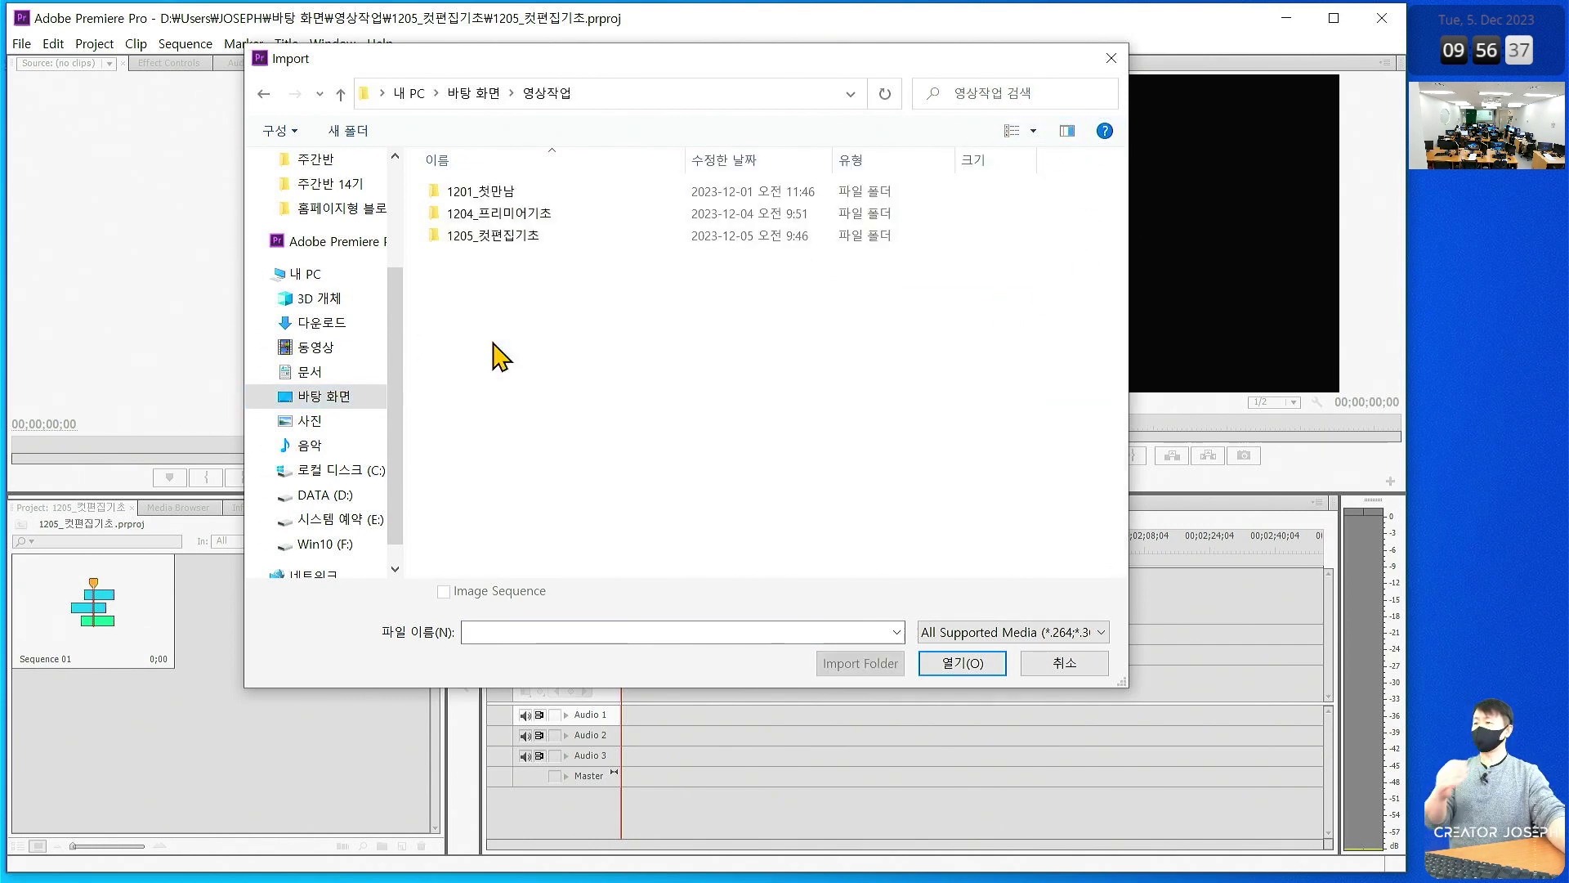
{"action": "left_click", "coordinate": [516, 240]}
{"action": "double_click", "coordinate": [516, 239]}
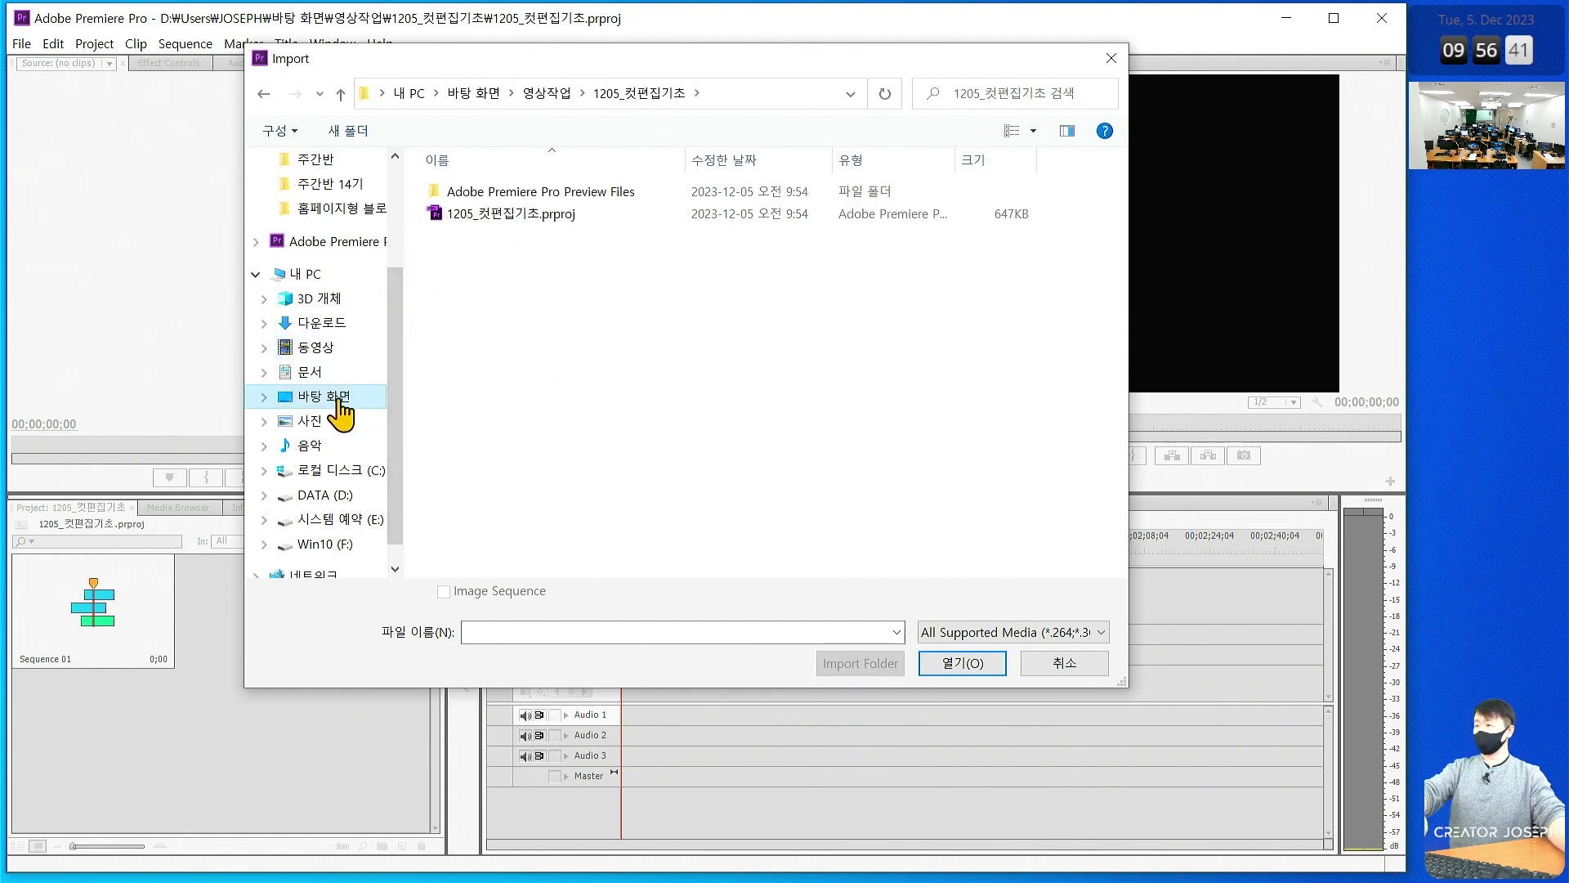
{"action": "left_click", "coordinate": [299, 398]}
{"action": "double_click", "coordinate": [535, 236]}
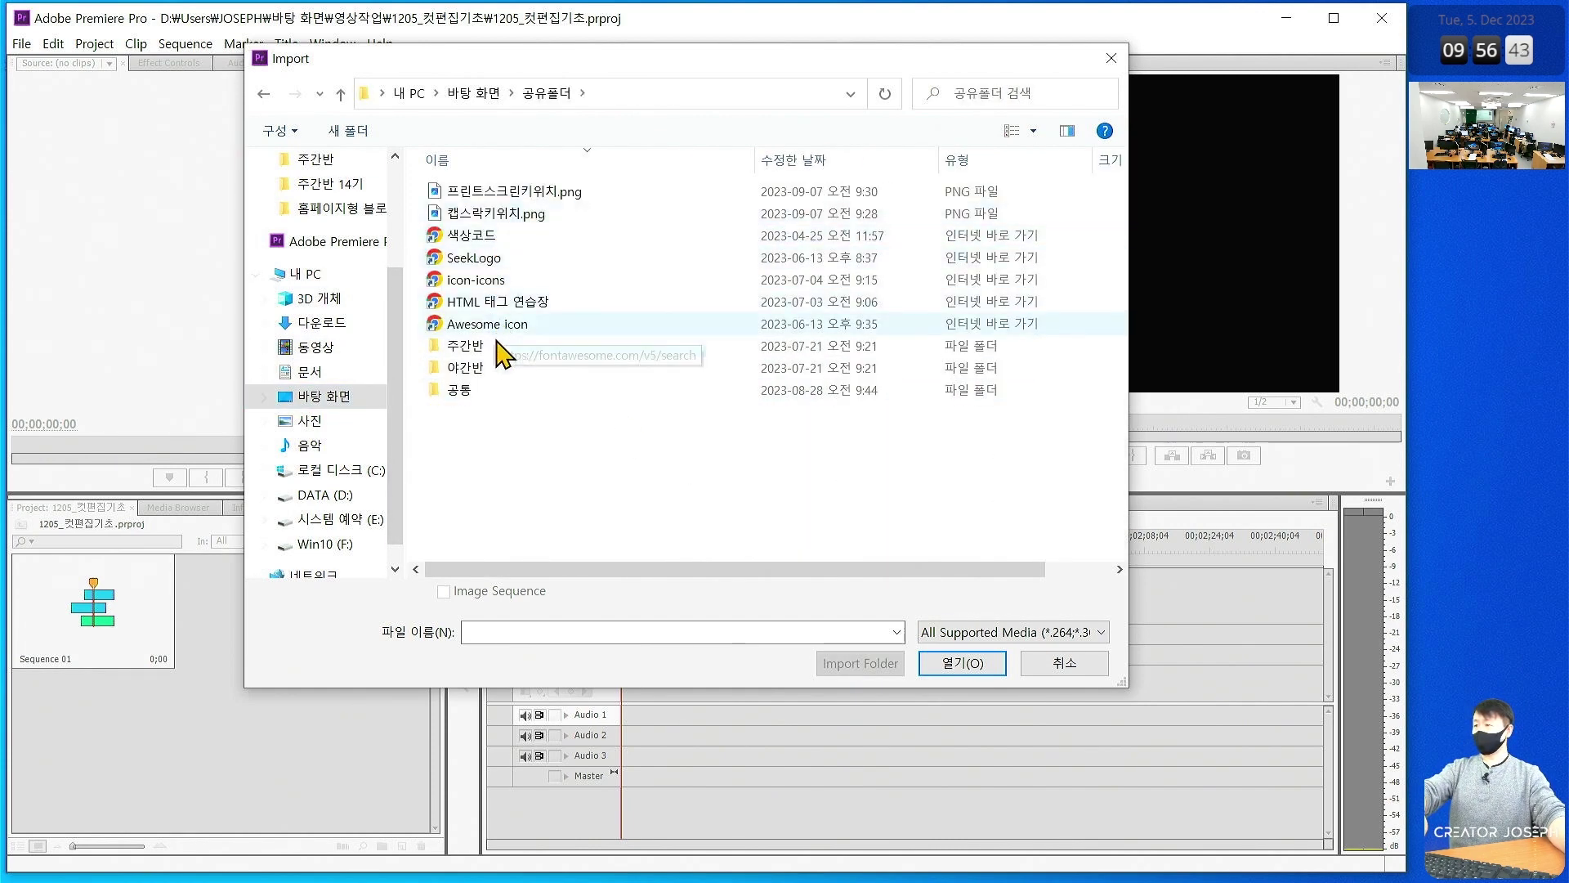
{"action": "double_click", "coordinate": [489, 391]}
{"action": "scroll", "coordinate": [550, 553], "scroll_direction": "down", "scroll_amount": 3}
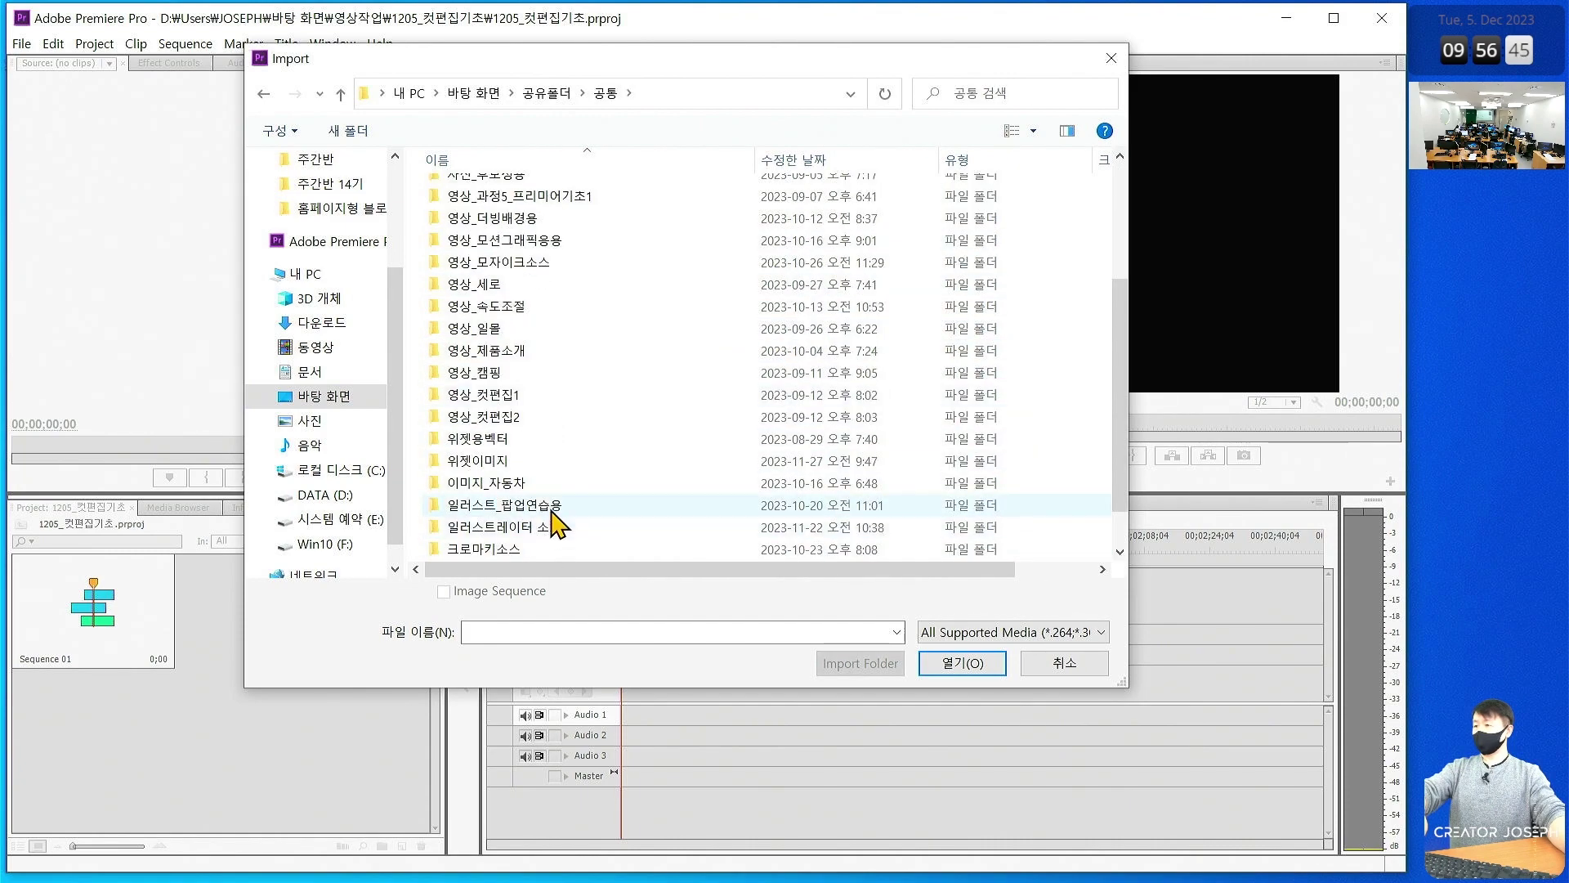
{"action": "double_click", "coordinate": [550, 440]}
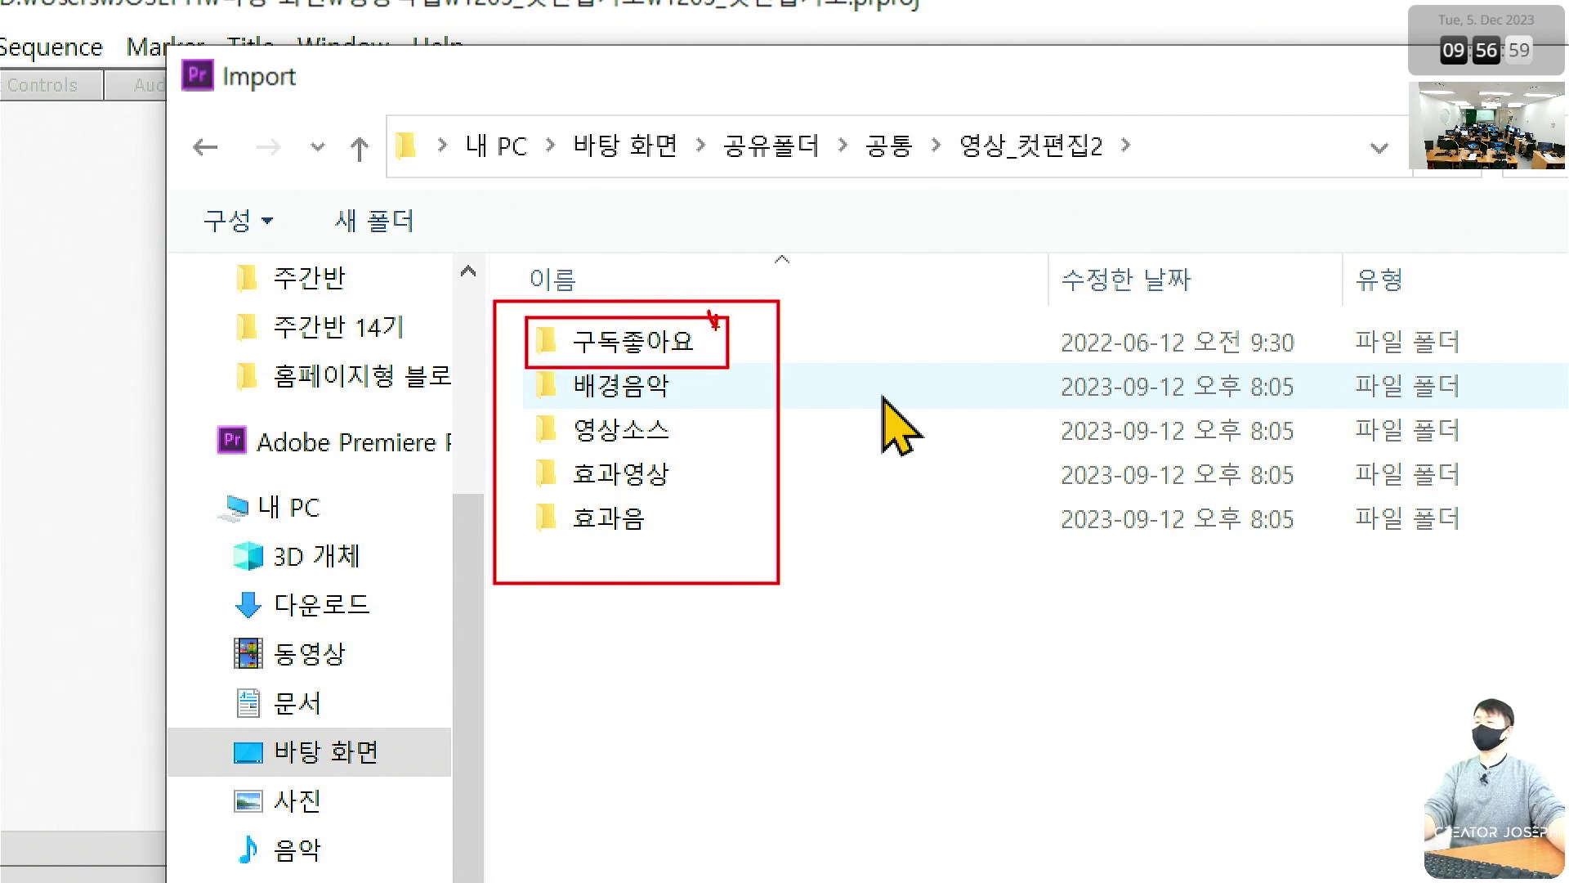
Select the 구독좋아요 folder and bring it in with Import Folder
{"action": "left_click", "coordinate": [563, 341]}
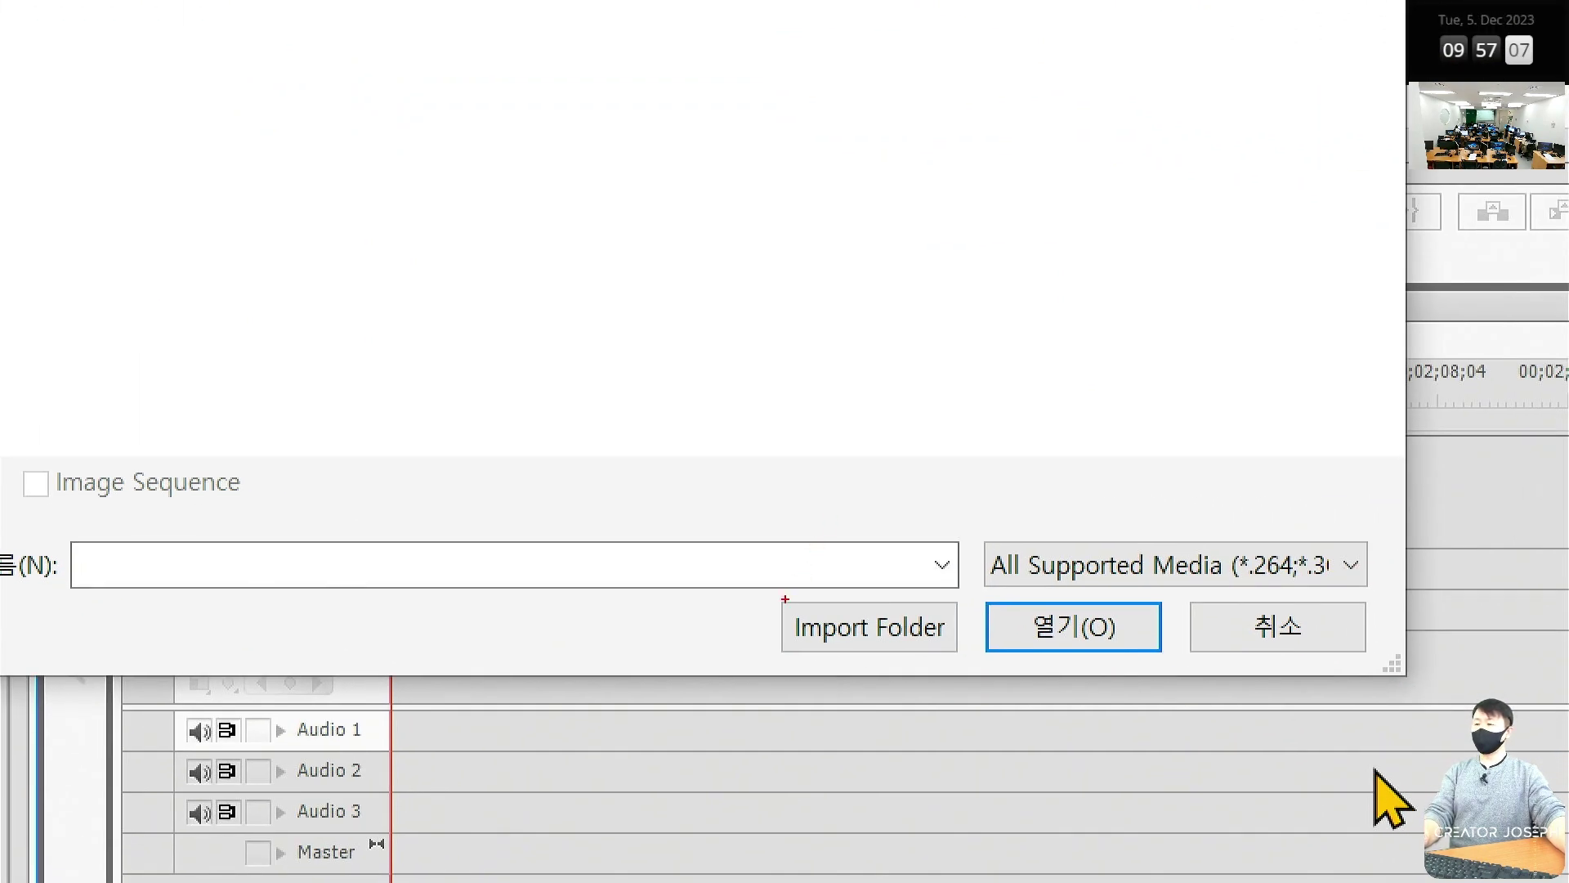
{"action": "left_click_drag", "start_coordinate": [754, 586], "coordinate": [967, 671]}
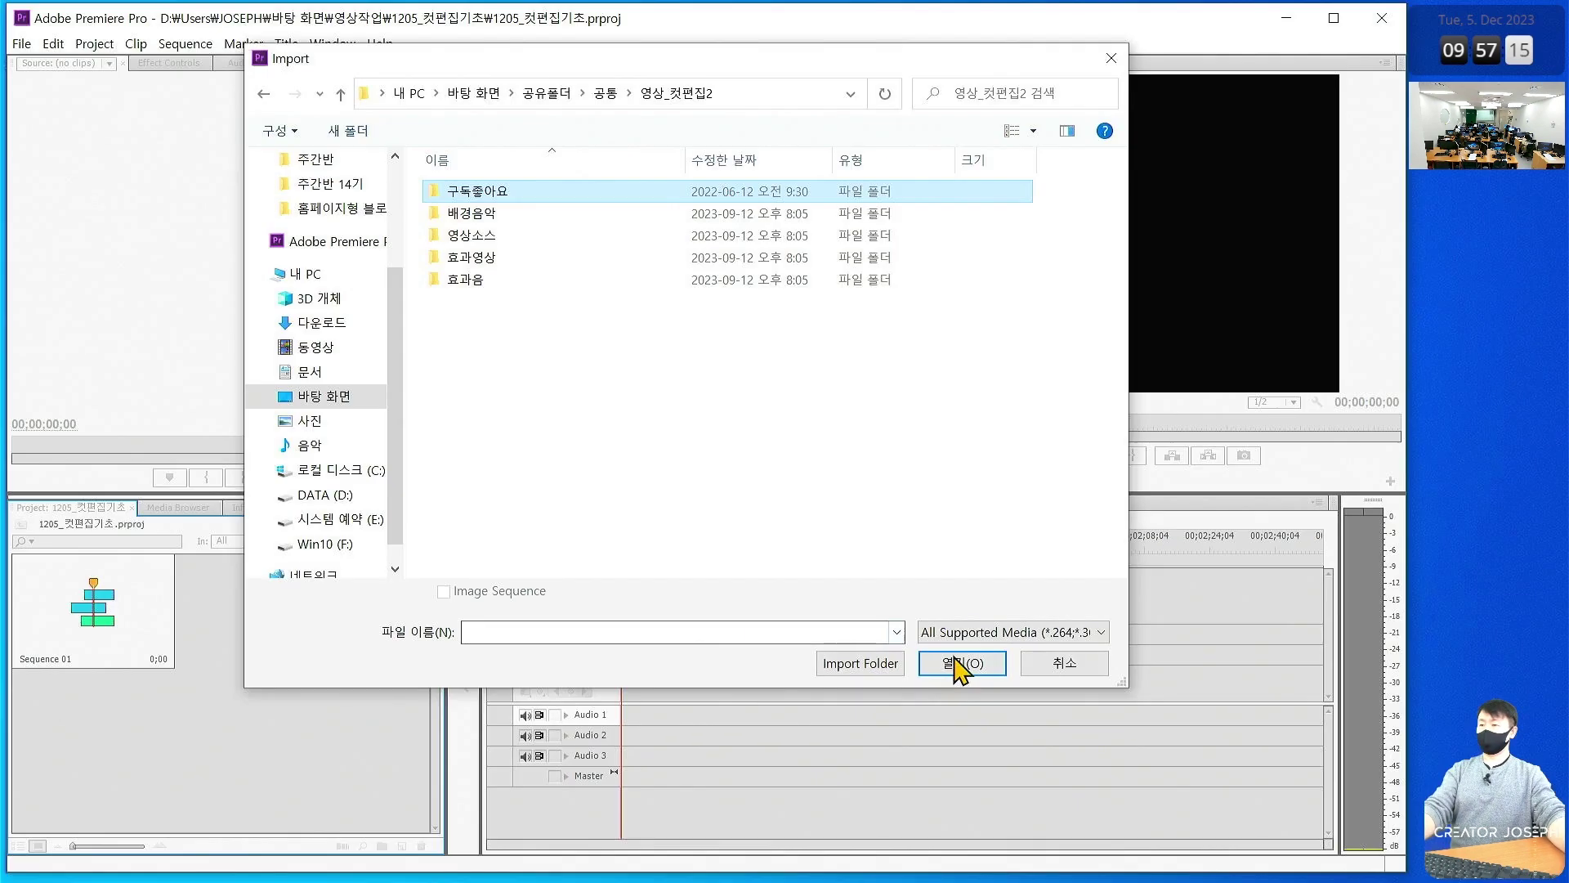
{"action": "left_click", "coordinate": [860, 666]}
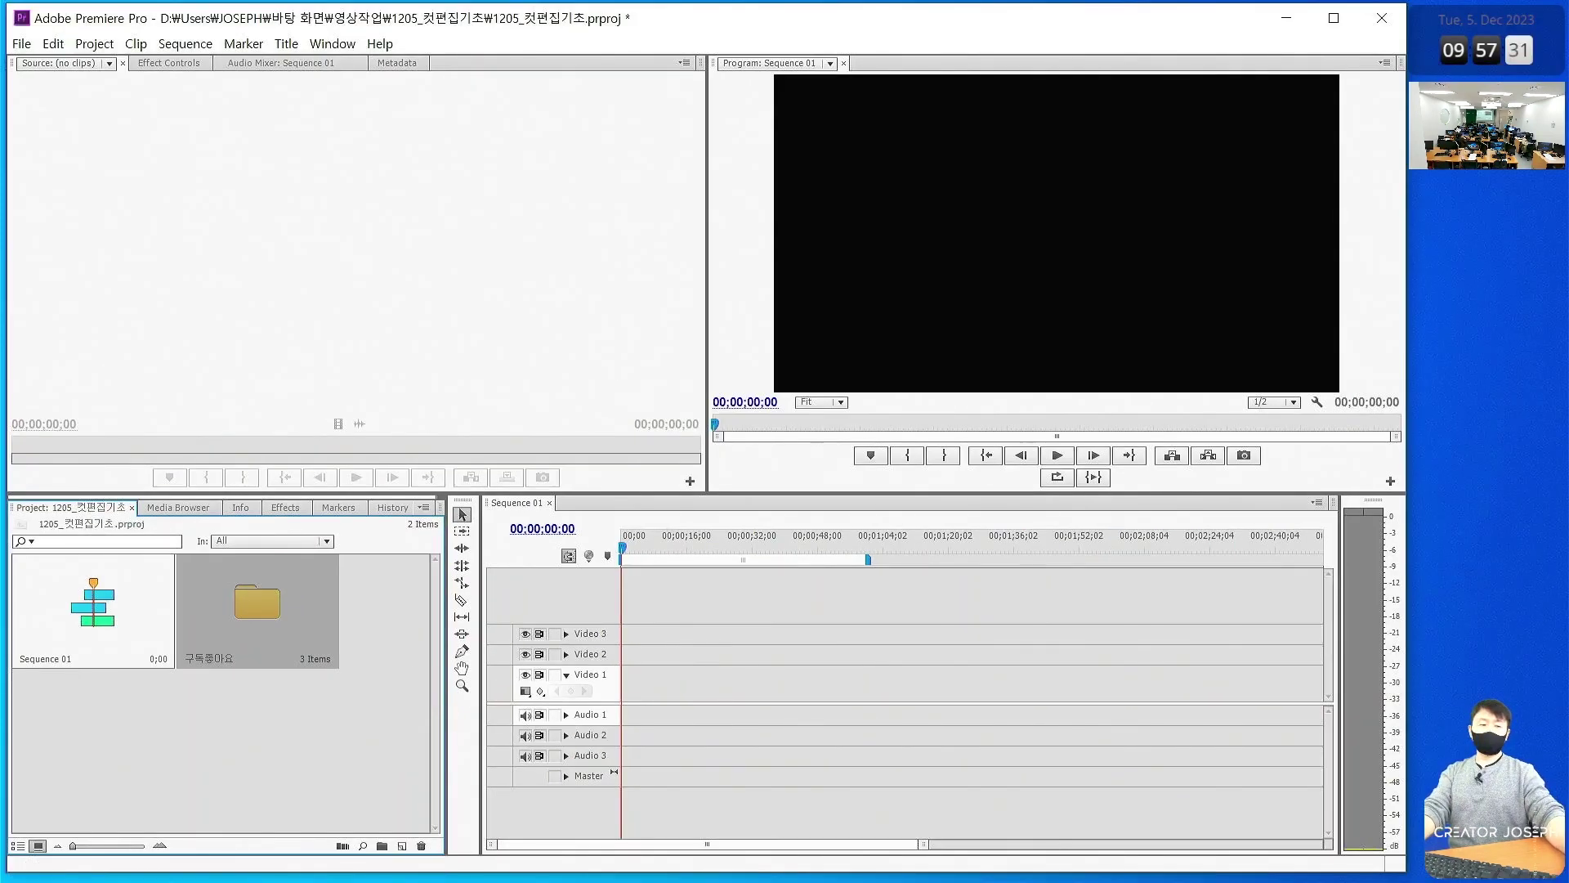
Open a File Explorer window from the taskbar and position it over Premiere
{"action": "key", "text": "super+e"}
{"action": "left_click_drag", "start_coordinate": [858, 42], "coordinate": [991, 77]}
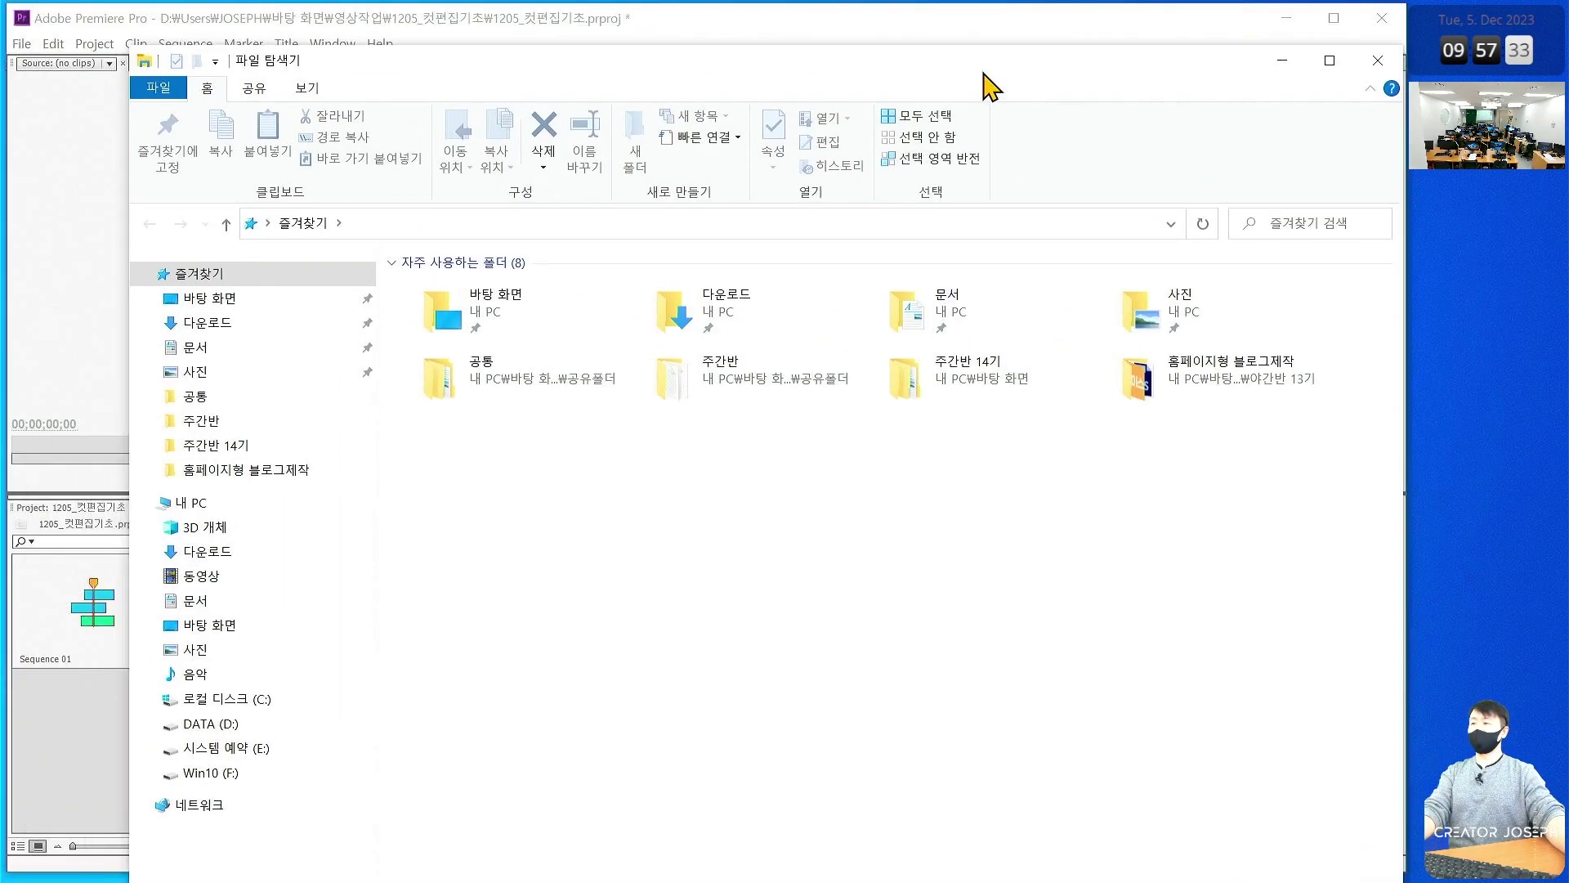
{"action": "left_click_drag", "start_coordinate": [120, 47], "coordinate": [378, 182]}
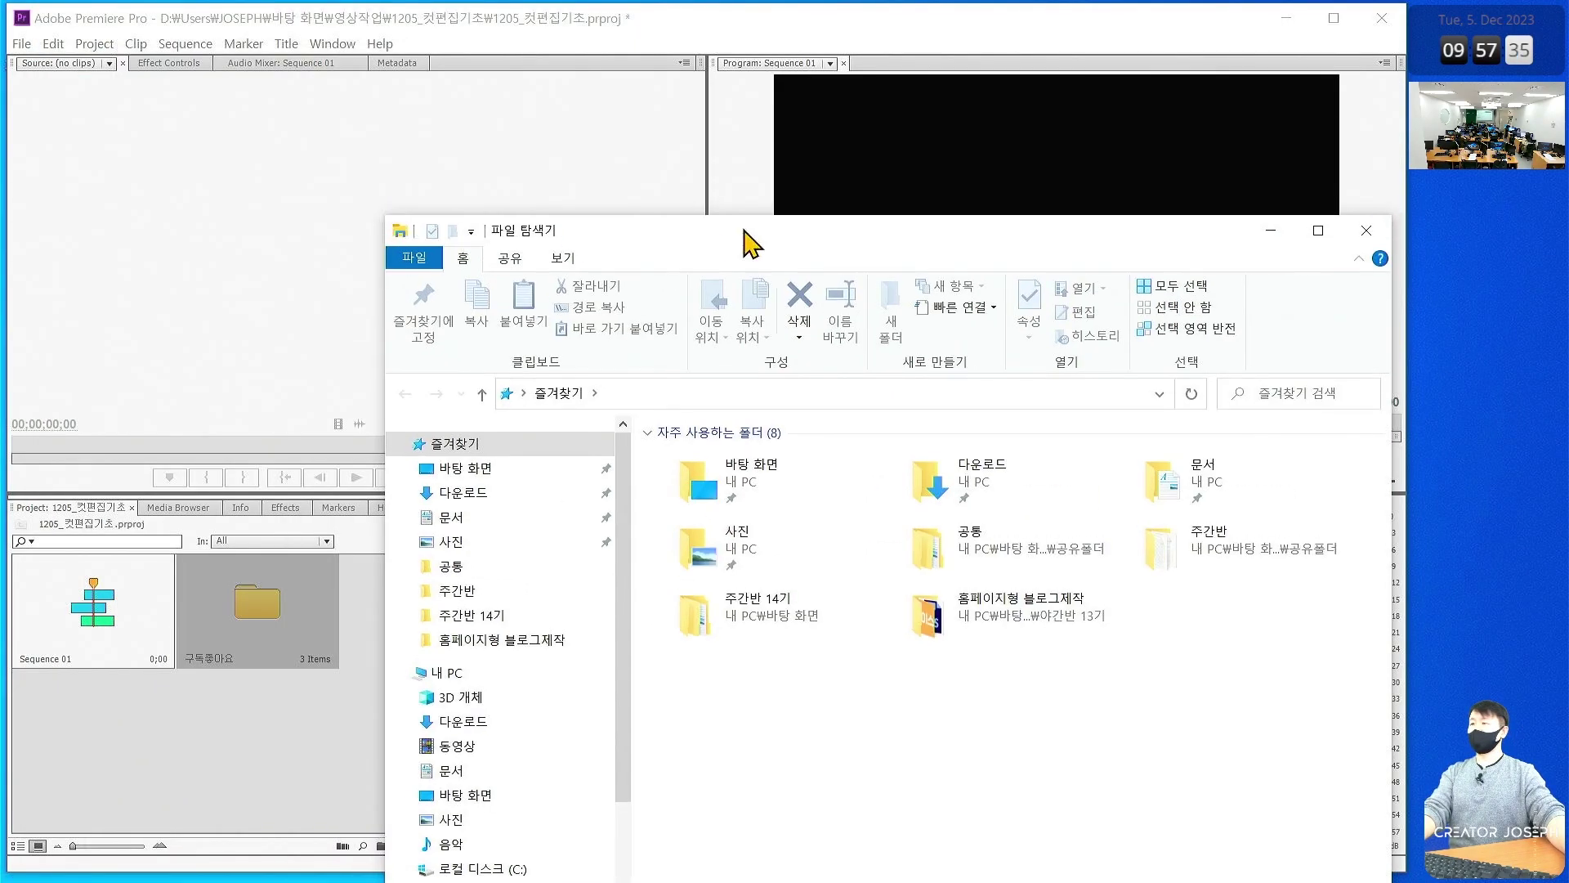
{"action": "left_click_drag", "start_coordinate": [915, 209], "coordinate": [733, 138]}
{"action": "left_click", "coordinate": [1178, 126]}
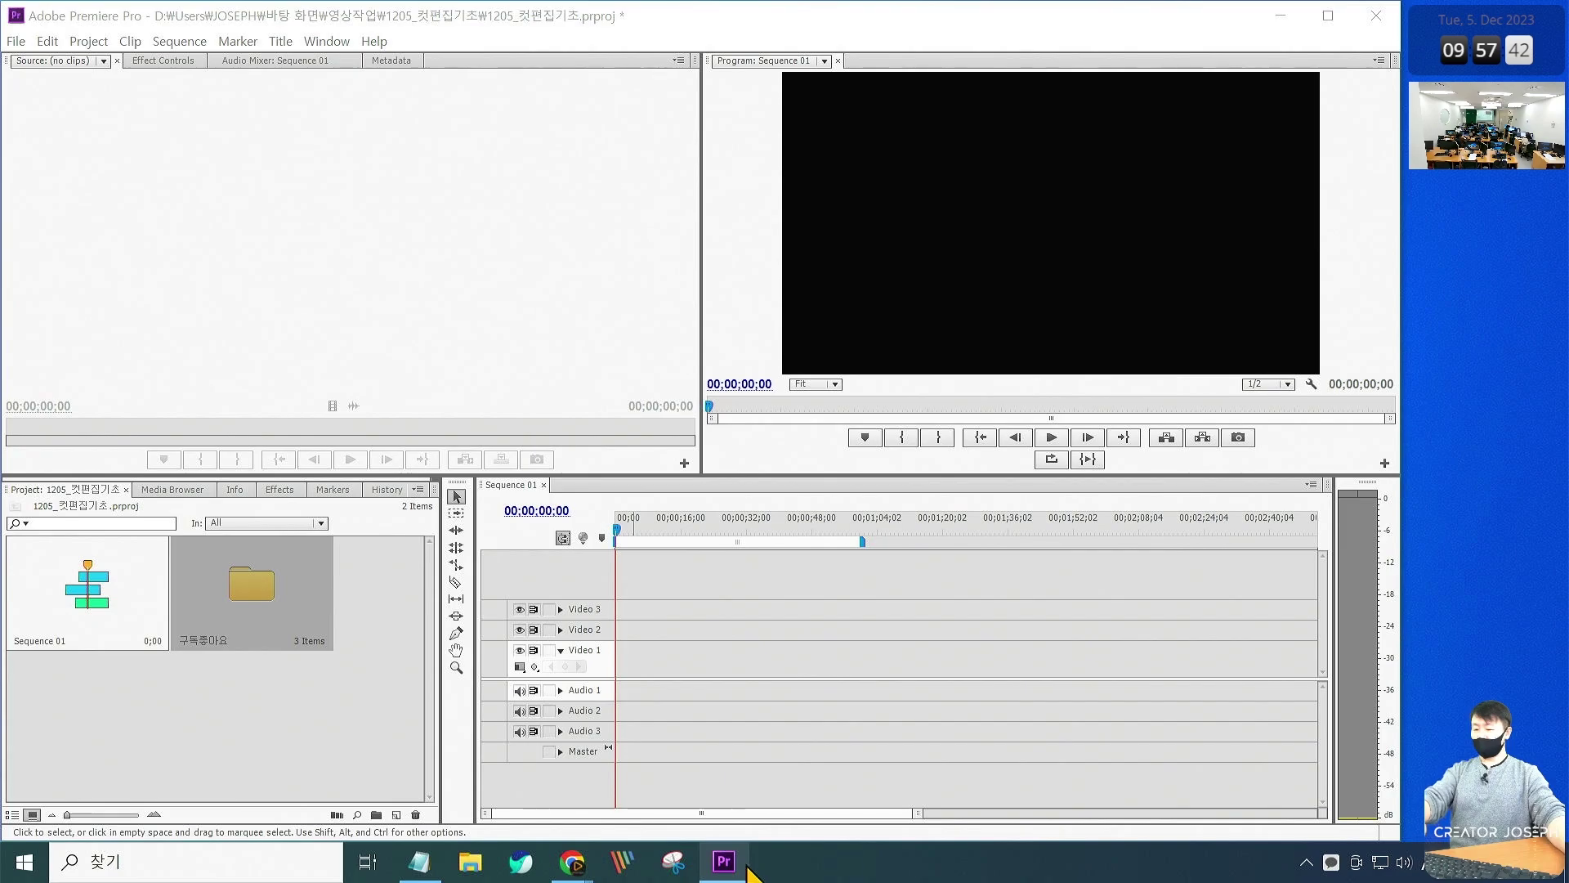
{"action": "mouse_move", "coordinate": [724, 861]}
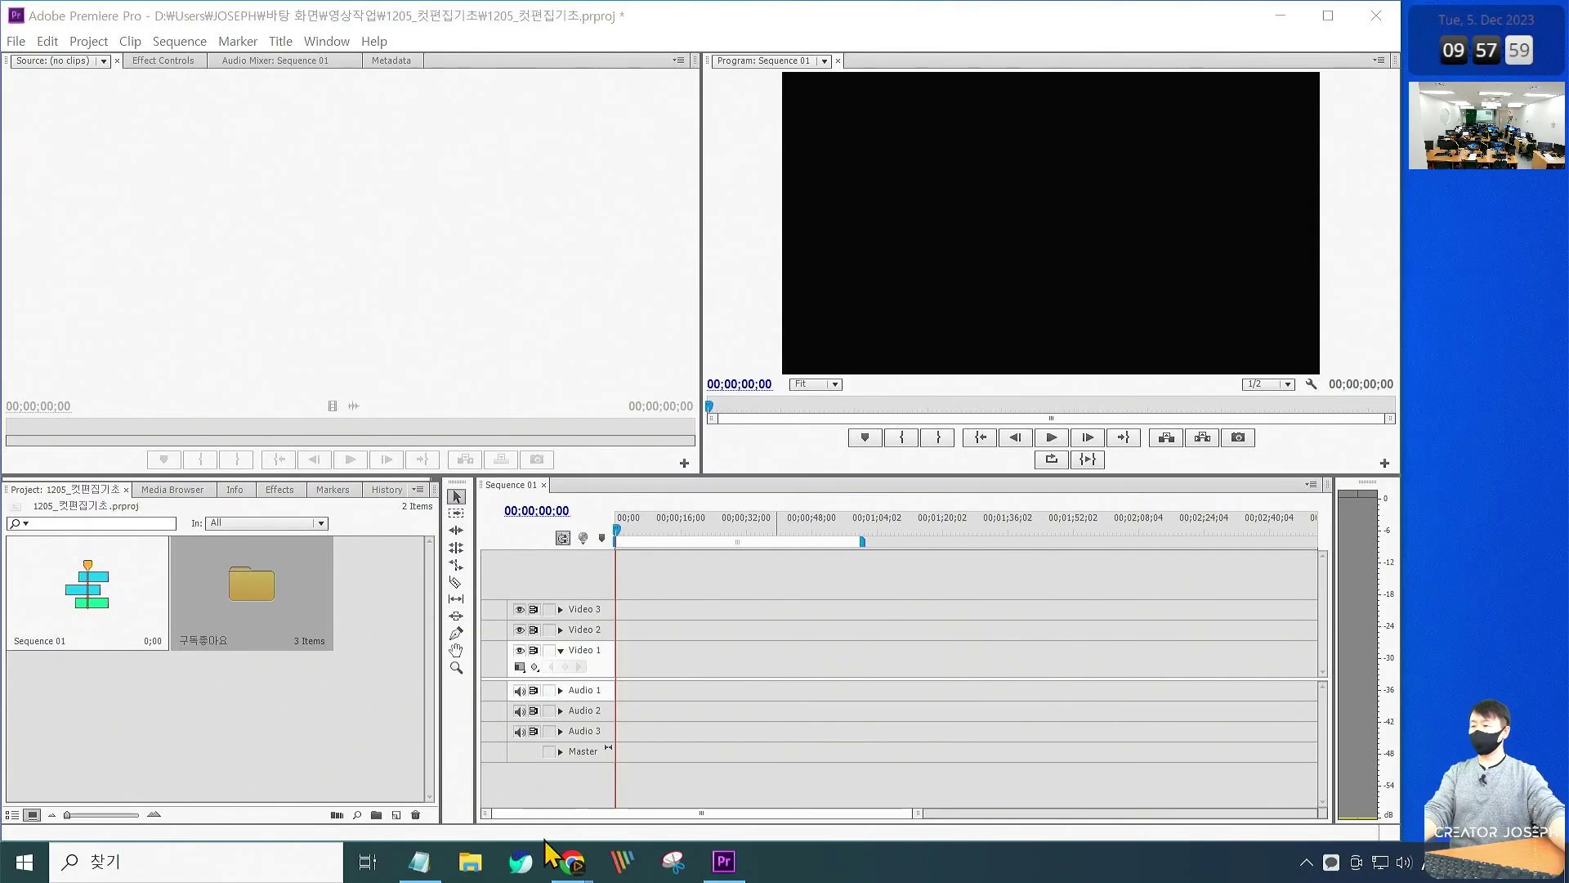
{"action": "left_click", "coordinate": [471, 862]}
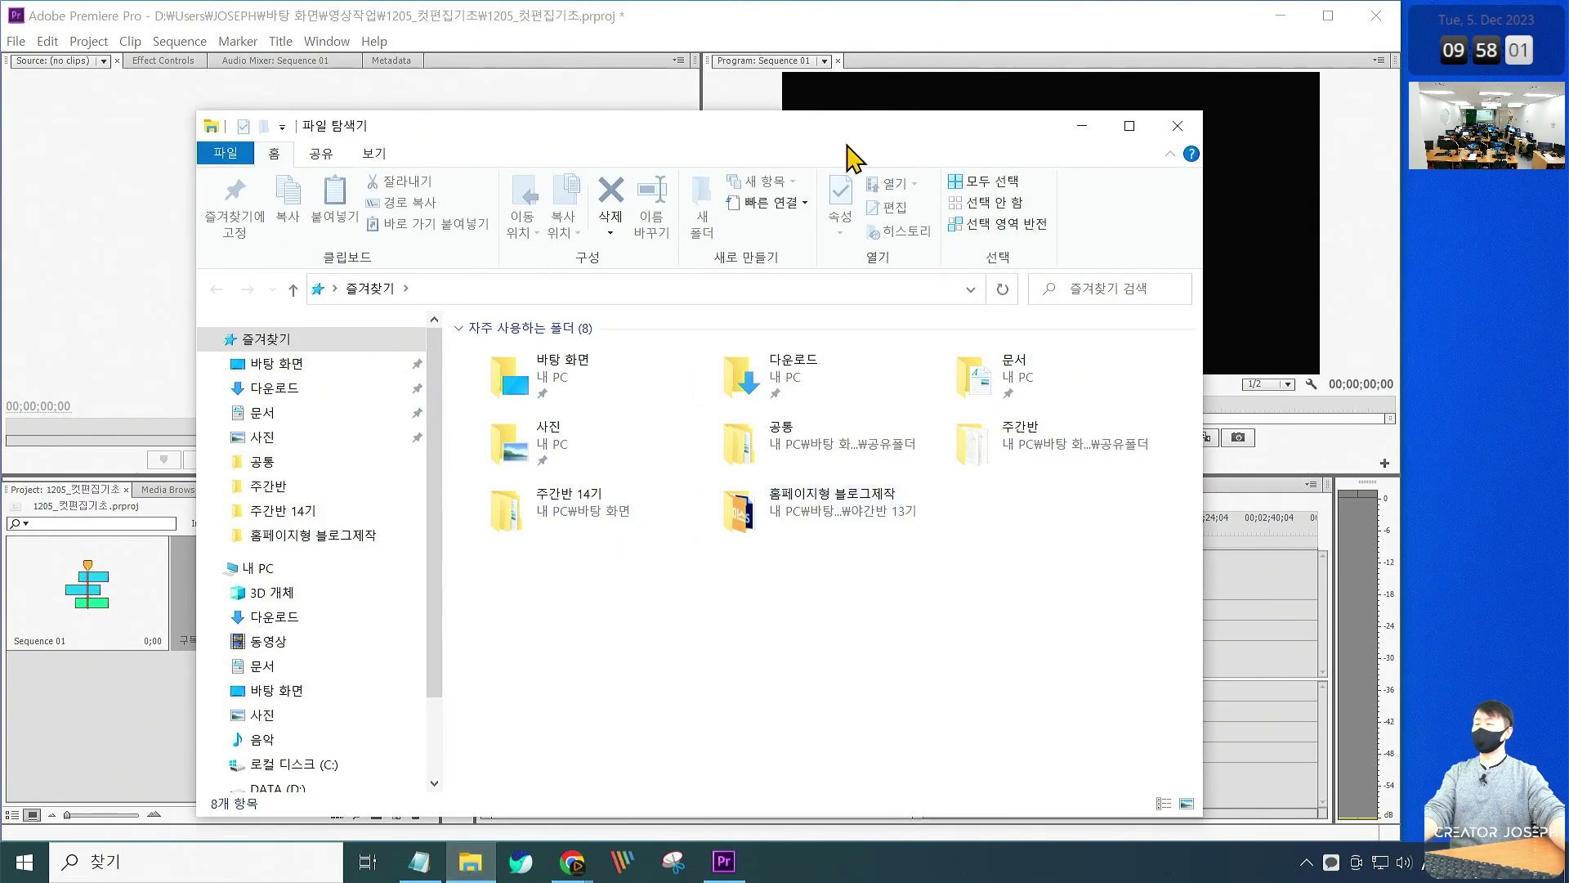
{"action": "left_click_drag", "start_coordinate": [903, 128], "coordinate": [952, 75]}
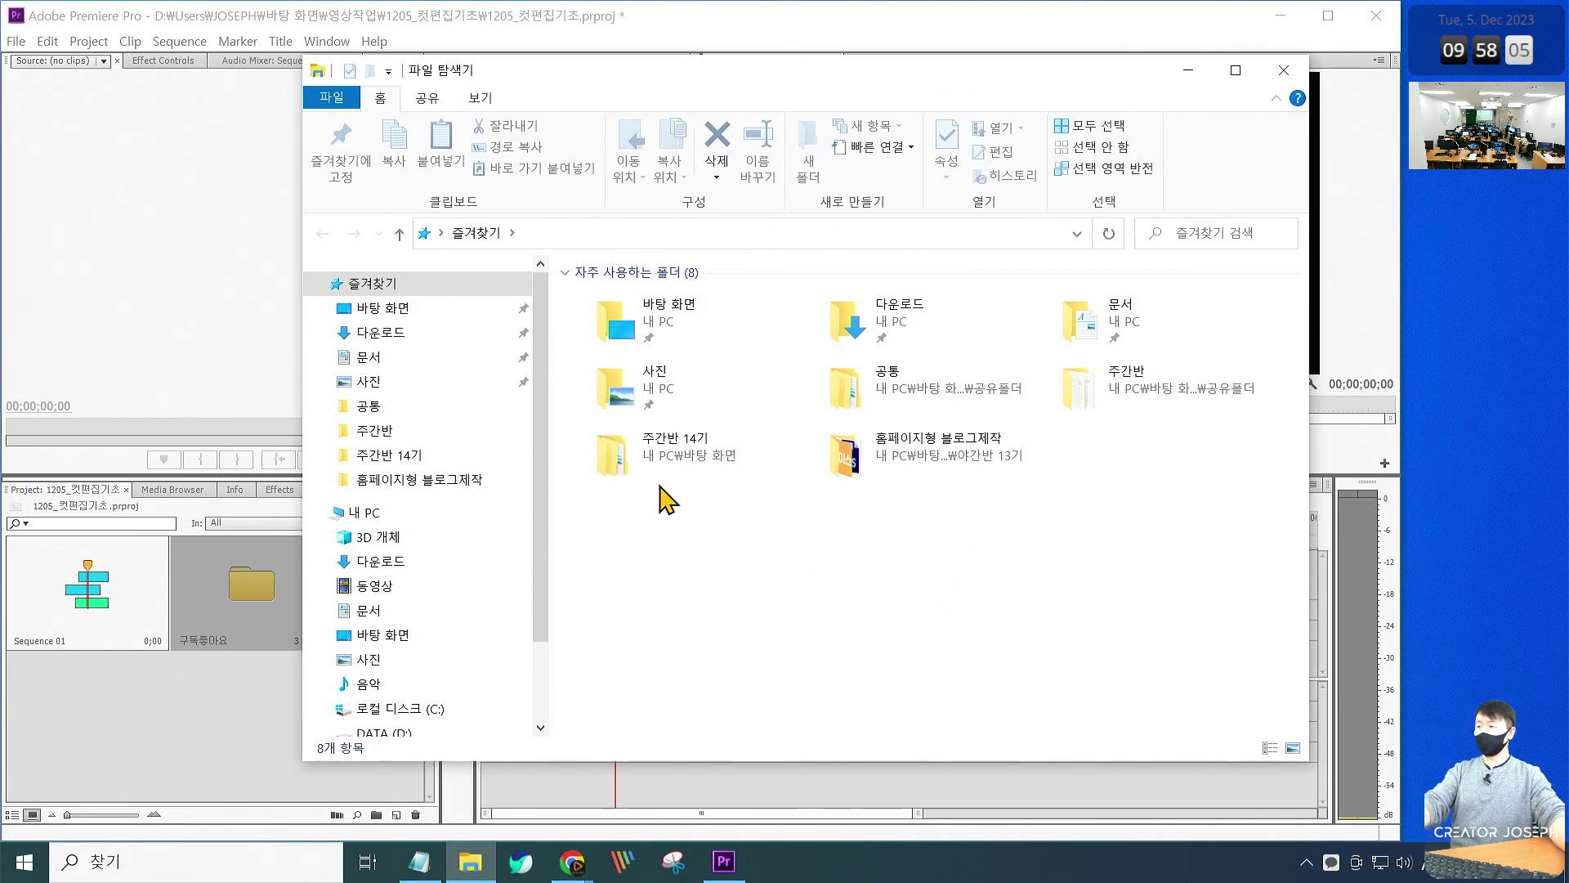
Navigate Explorer to Desktop > 공유폴더 > 공통 > 영상_컷편집2
{"action": "left_click", "coordinate": [394, 308]}
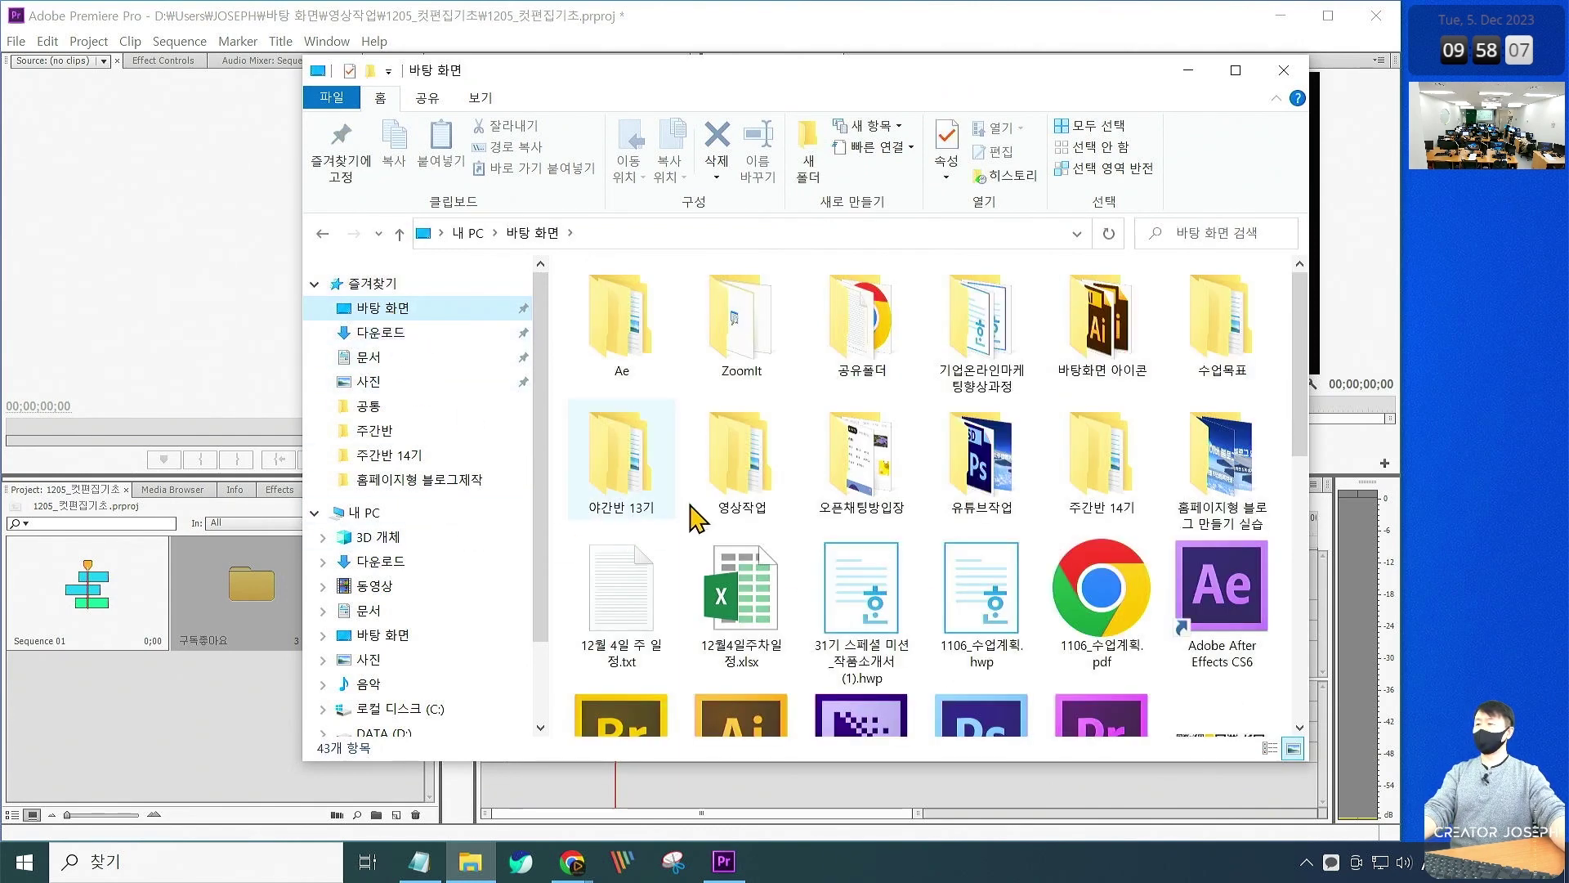
{"action": "double_click", "coordinate": [745, 458]}
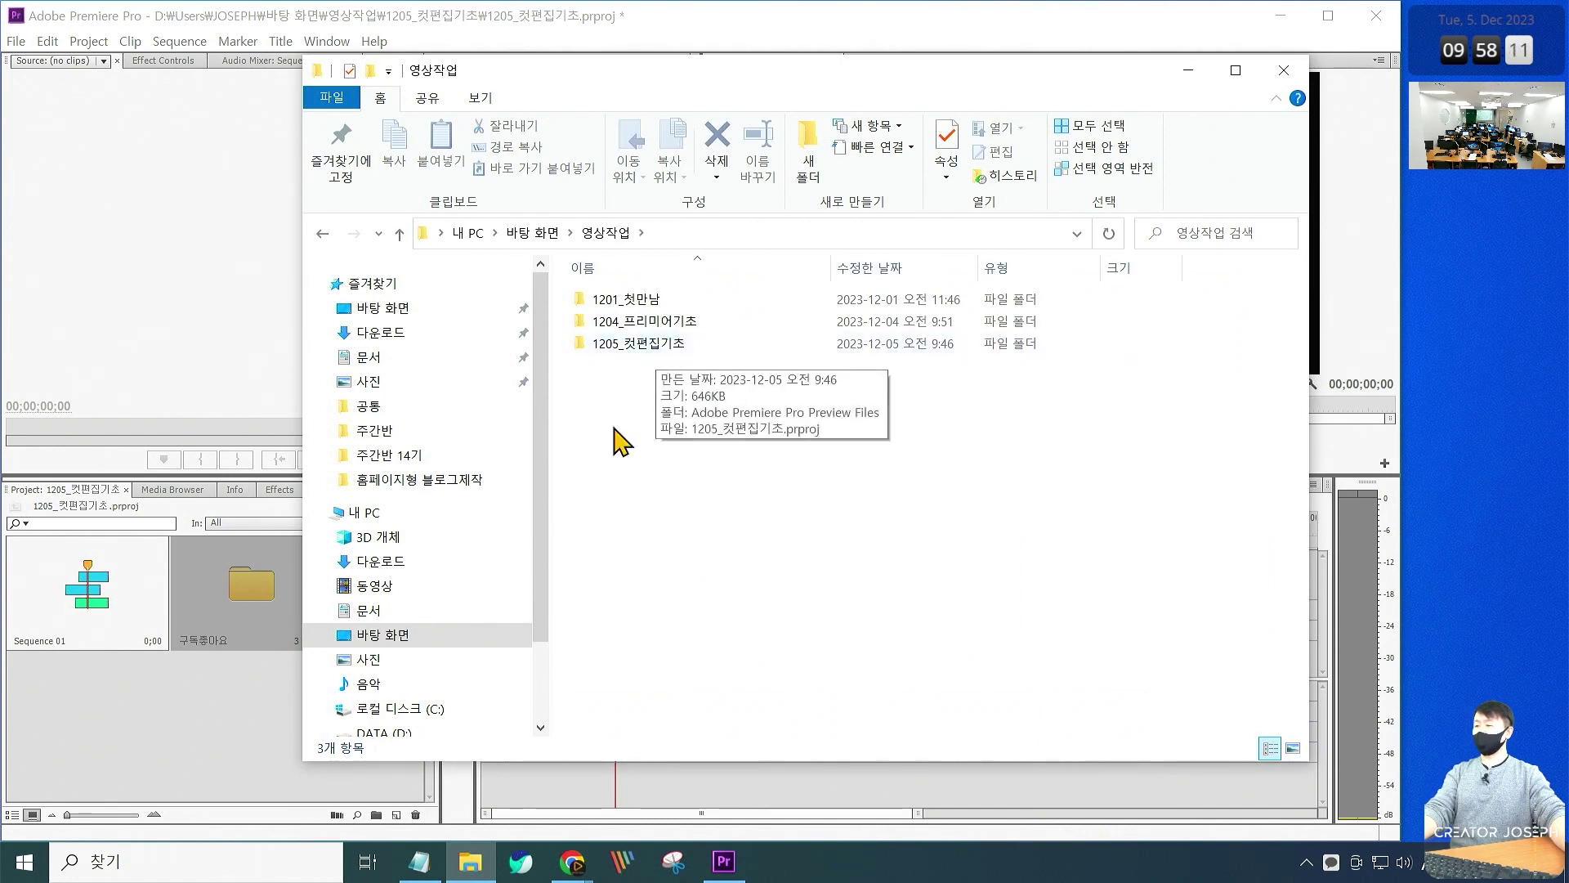
{"action": "left_click", "coordinate": [396, 634]}
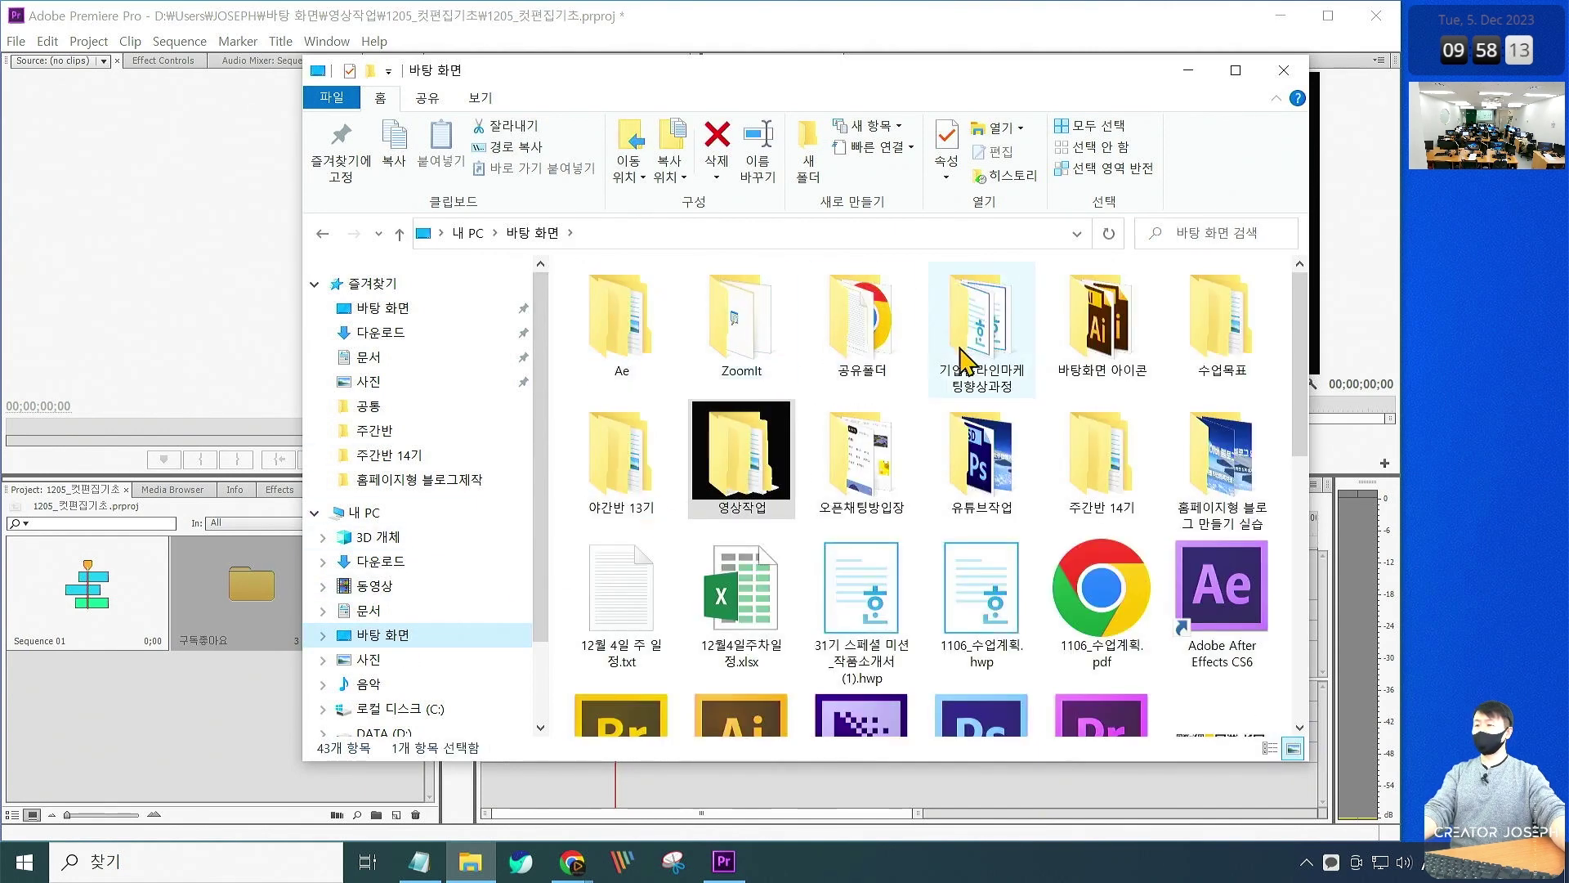
{"action": "double_click", "coordinate": [867, 323]}
{"action": "double_click", "coordinate": [621, 300]}
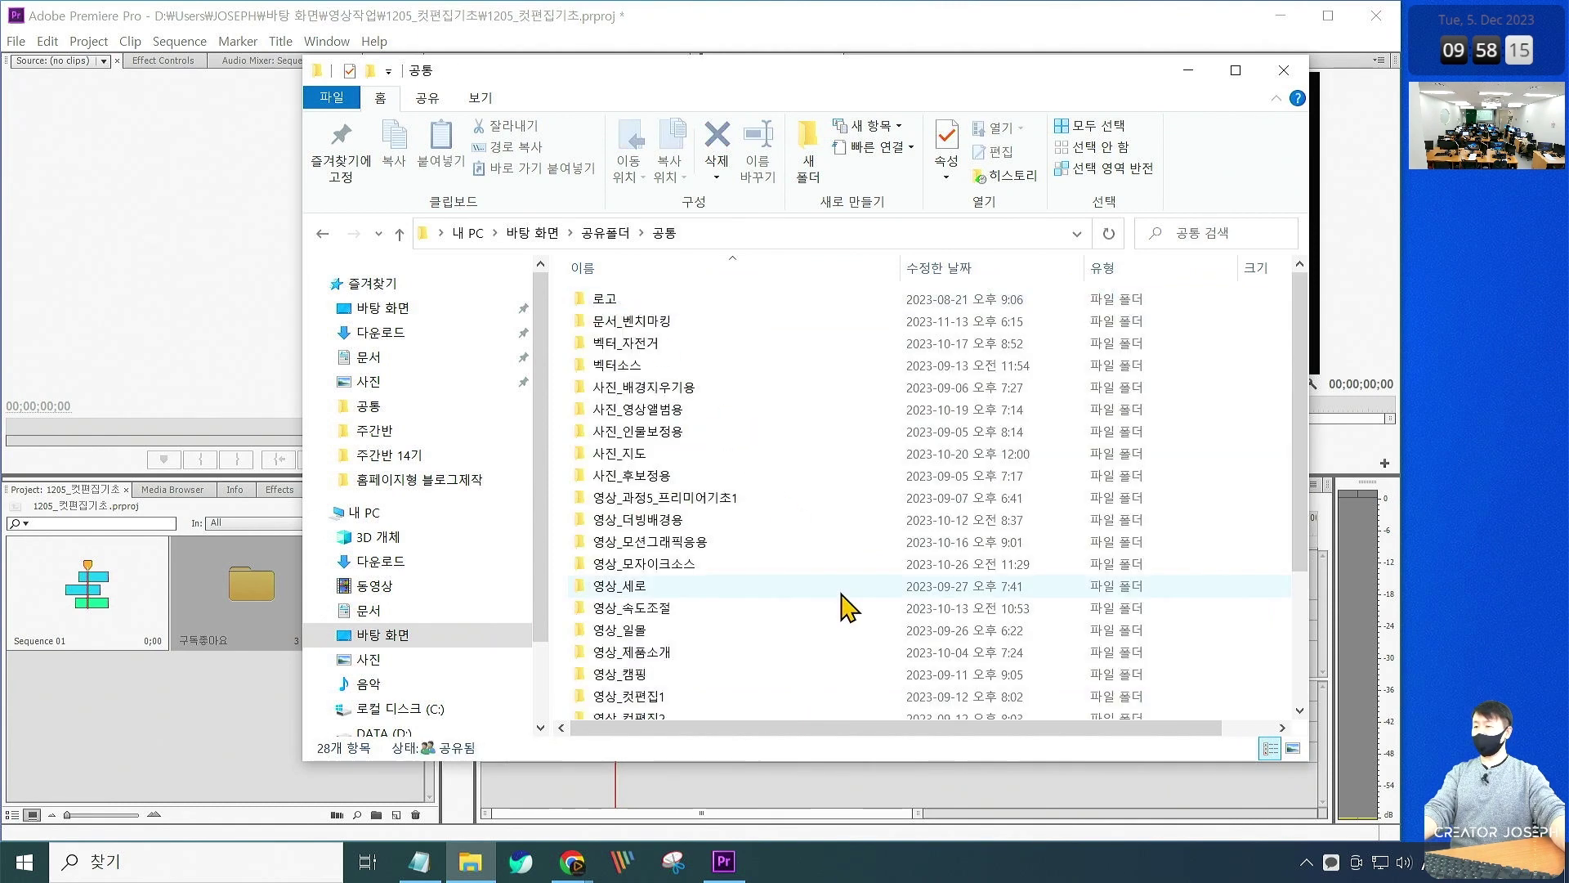
{"action": "scroll", "coordinate": [818, 603], "scroll_direction": "down", "scroll_amount": 3}
{"action": "double_click", "coordinate": [683, 664]}
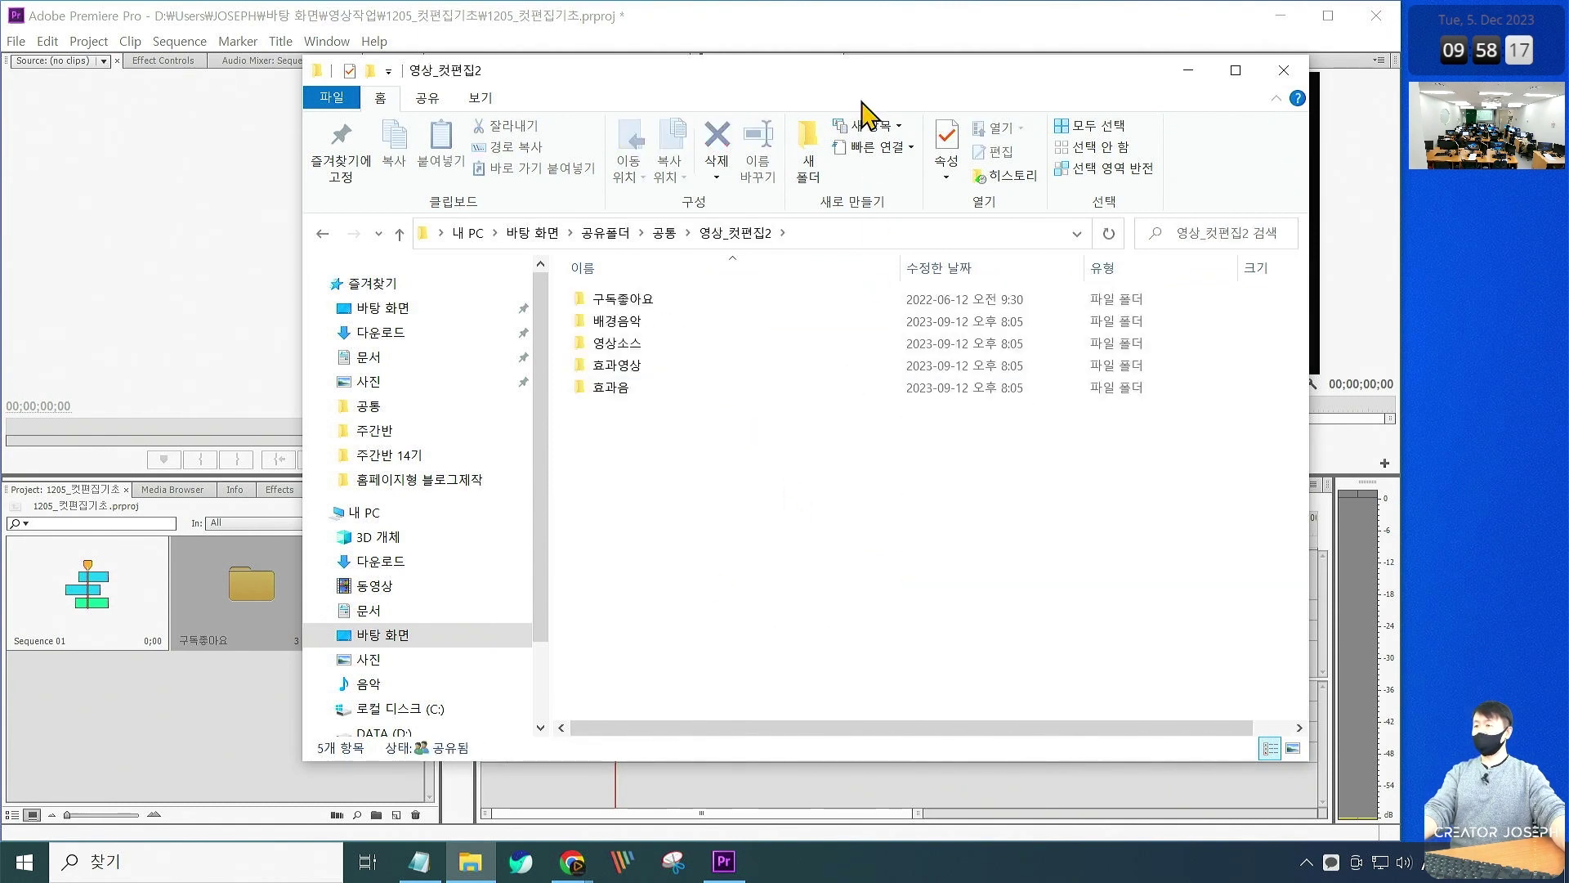
Place the Explorer window beside Premiere's Project panel, briefly marking the folders and project name
{"action": "mouse_move", "coordinate": [864, 72]}
{"action": "left_mouse_down"}
{"action": "mouse_move", "coordinate": [1073, 86]}
{"action": "mouse_move", "coordinate": [1045, 159]}
{"action": "left_mouse_up"}
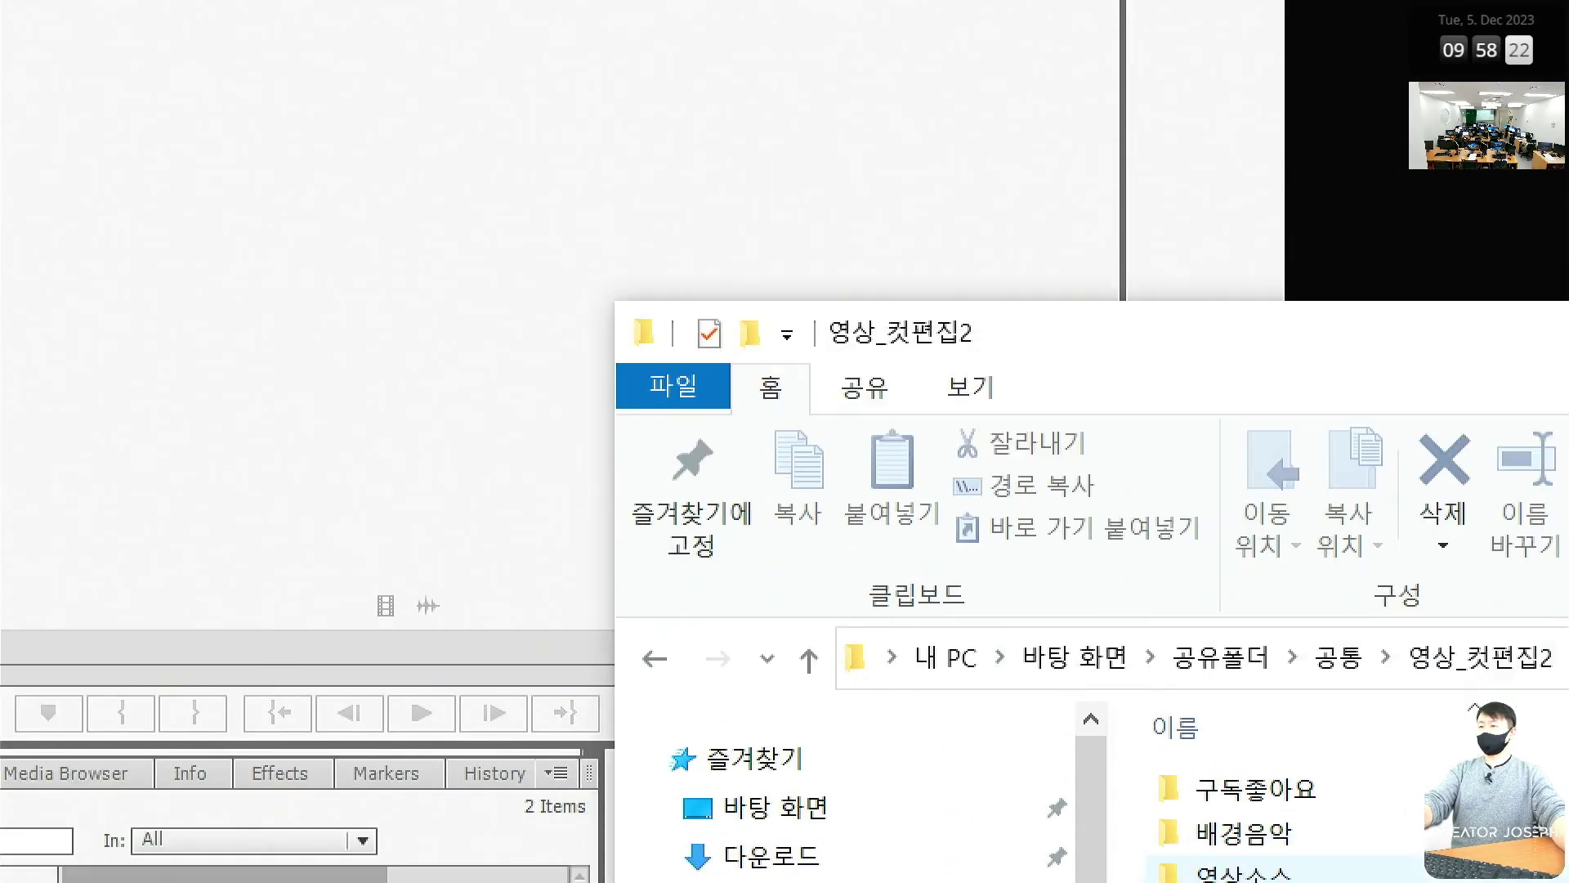
{"action": "left_click_drag", "start_coordinate": [1289, 181], "coordinate": [1191, 488]}
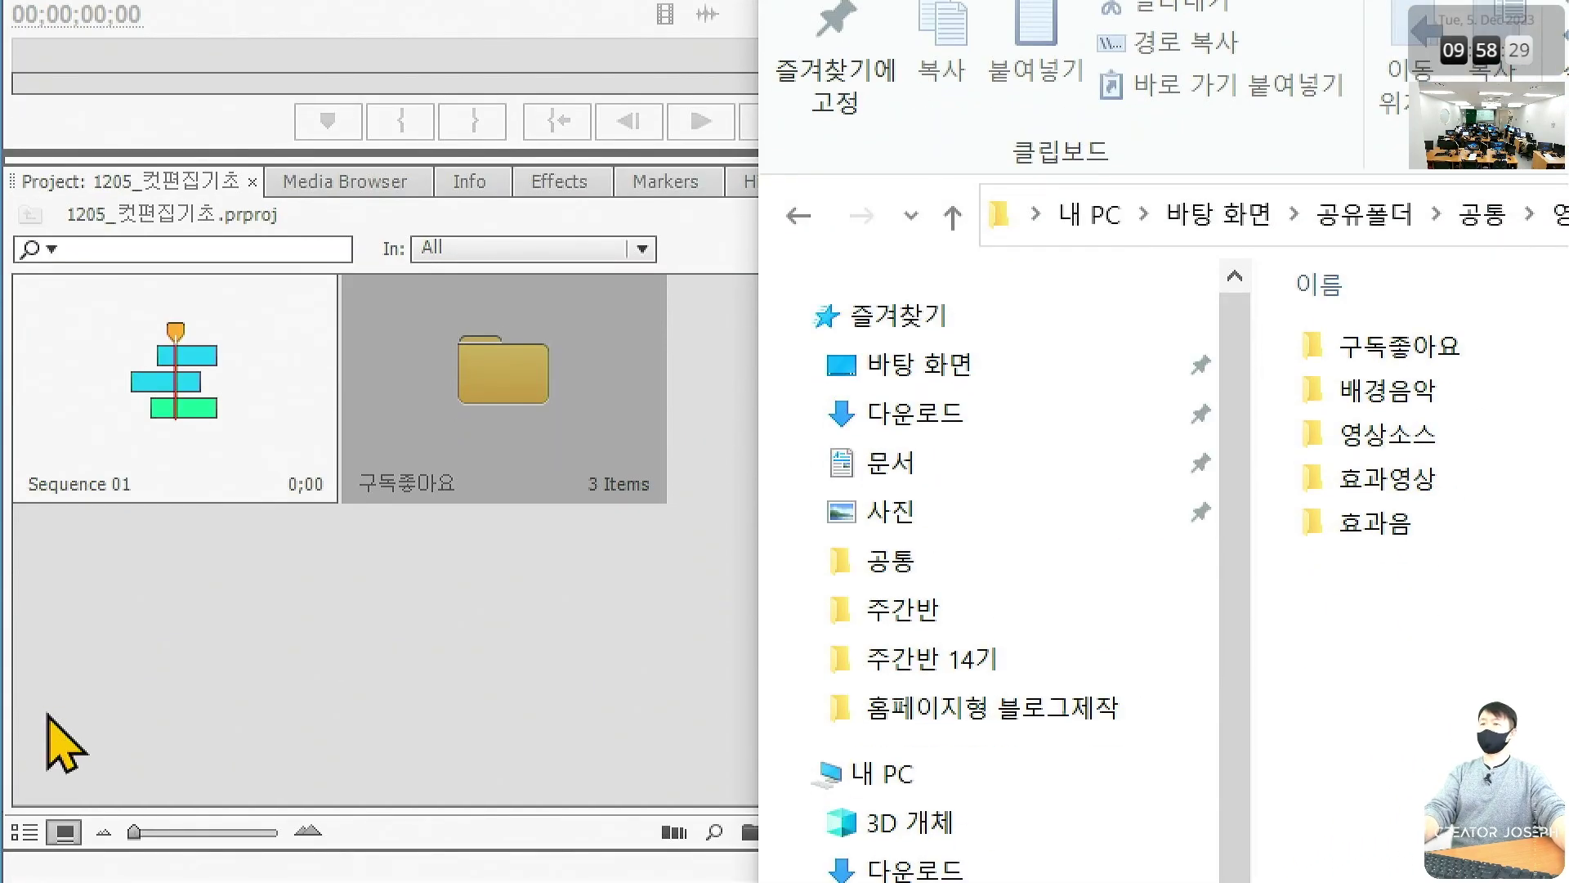
{"action": "left_click_drag", "start_coordinate": [1275, 302], "coordinate": [1503, 593]}
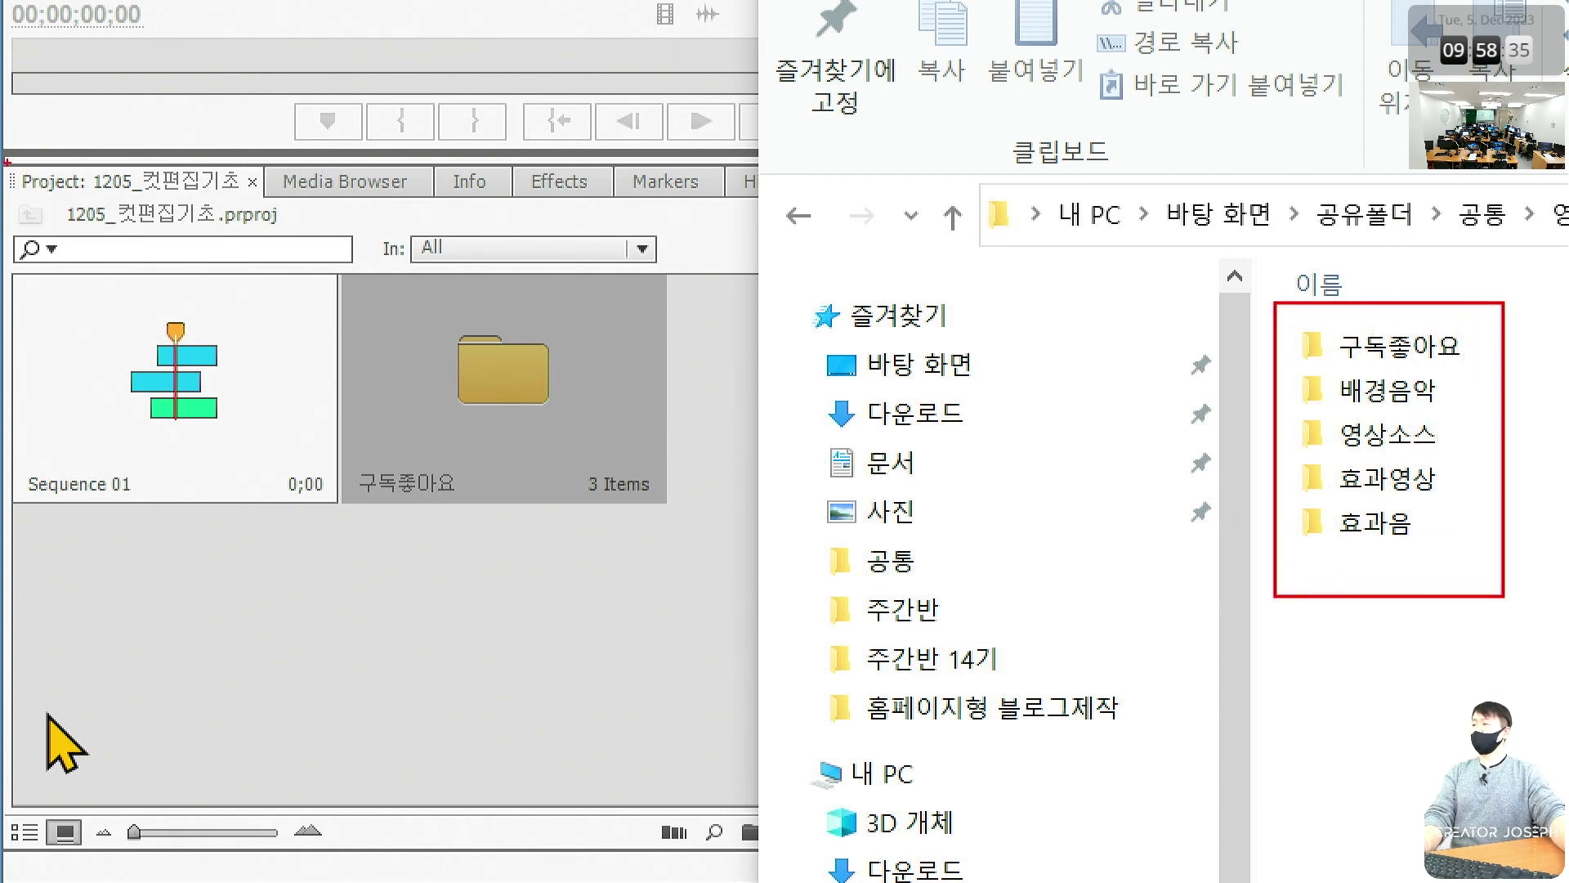
{"action": "left_click_drag", "start_coordinate": [6, 161], "coordinate": [262, 242]}
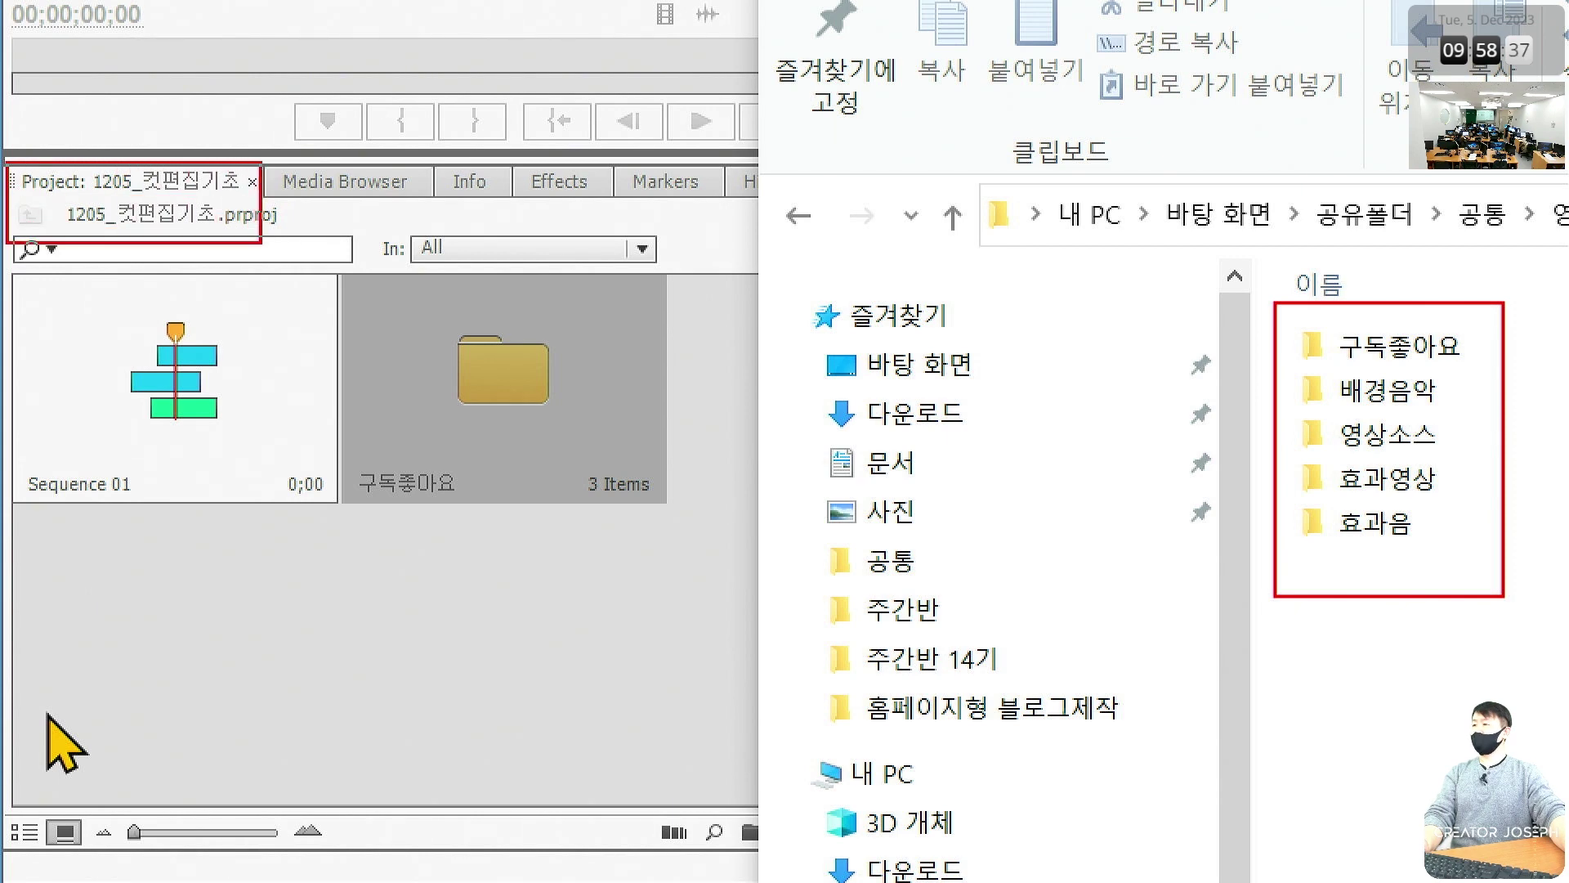
{"action": "left_click_drag", "start_coordinate": [346, 582], "coordinate": [382, 516]}
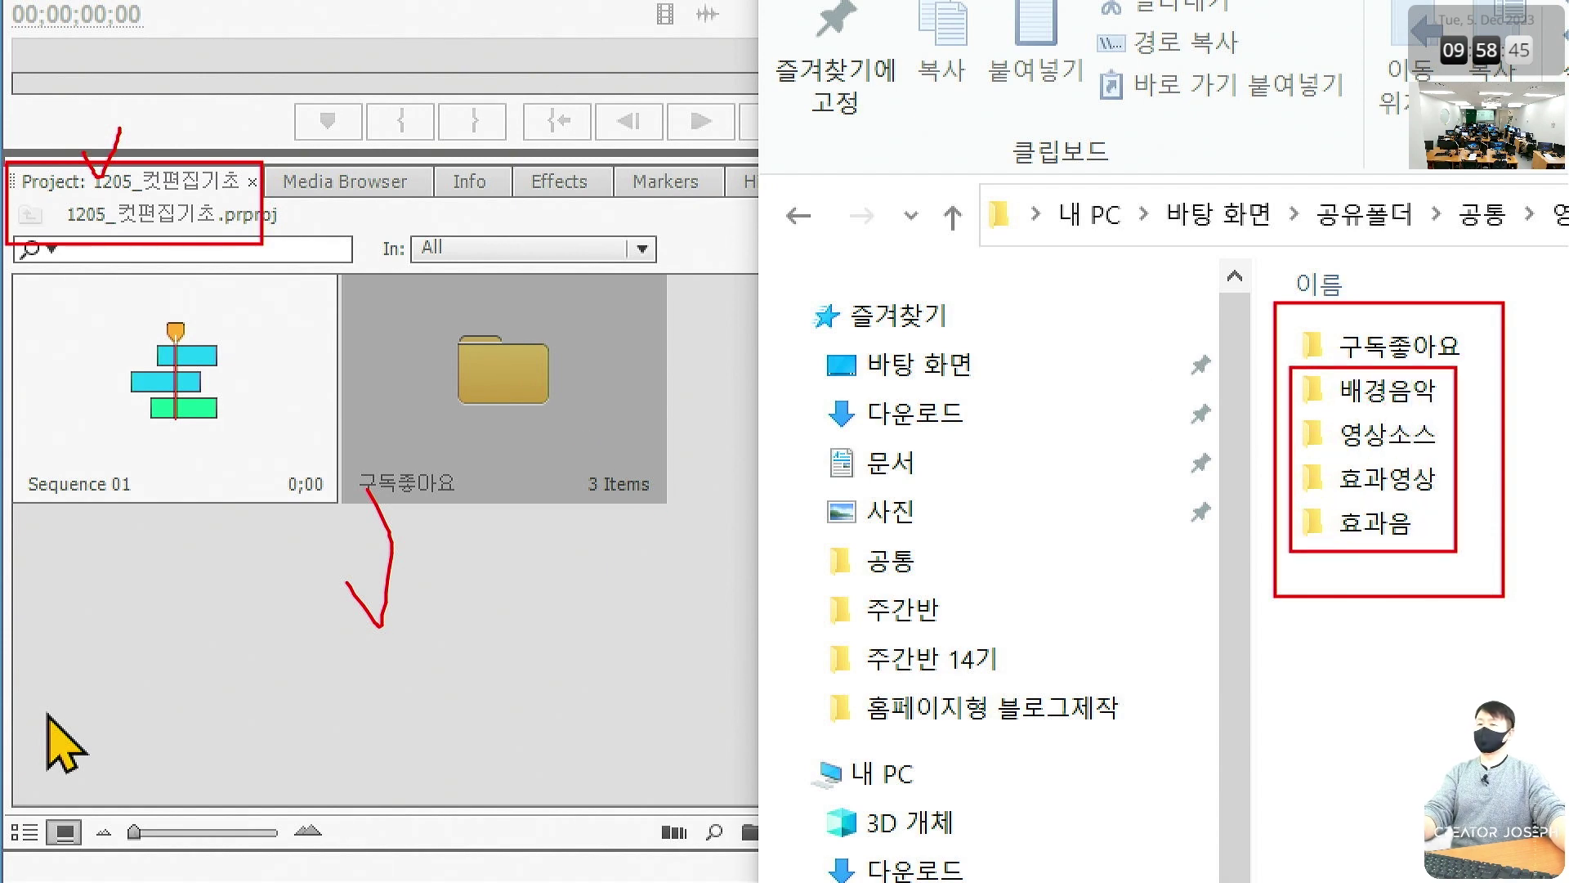
{"action": "key", "text": "Escape"}
Select 배경음악, 영상소스, 효과영상 and 효과음, marking their path into the project
{"action": "left_click_drag", "start_coordinate": [1394, 595], "coordinate": [1208, 445]}
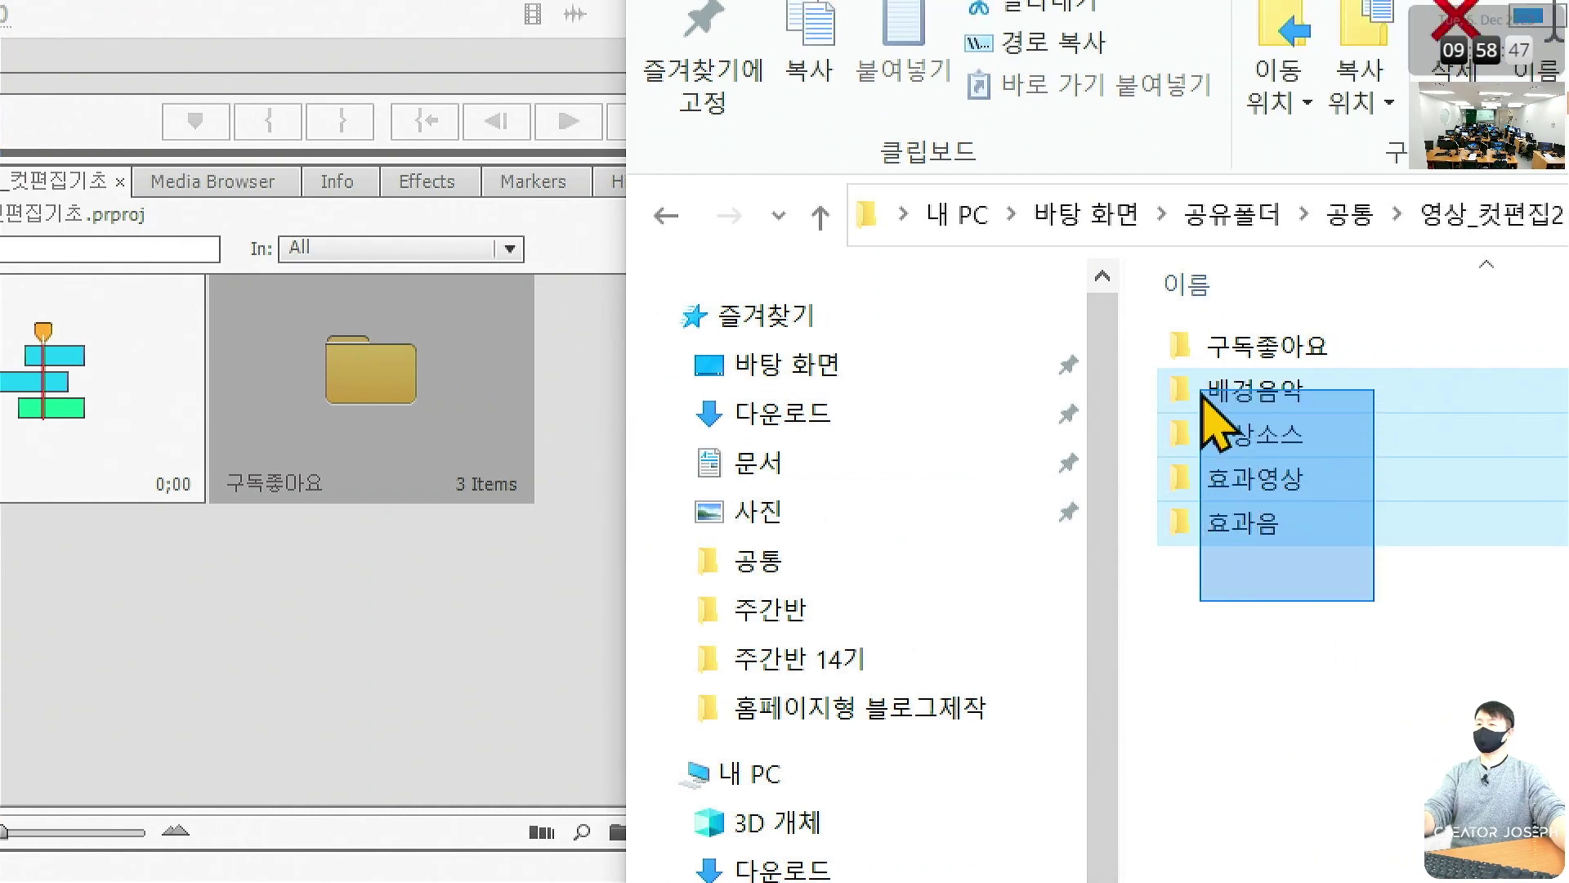
{"action": "left_click_drag", "start_coordinate": [1167, 373], "coordinate": [1333, 561]}
{"action": "left_click_drag", "start_coordinate": [1275, 464], "coordinate": [460, 602]}
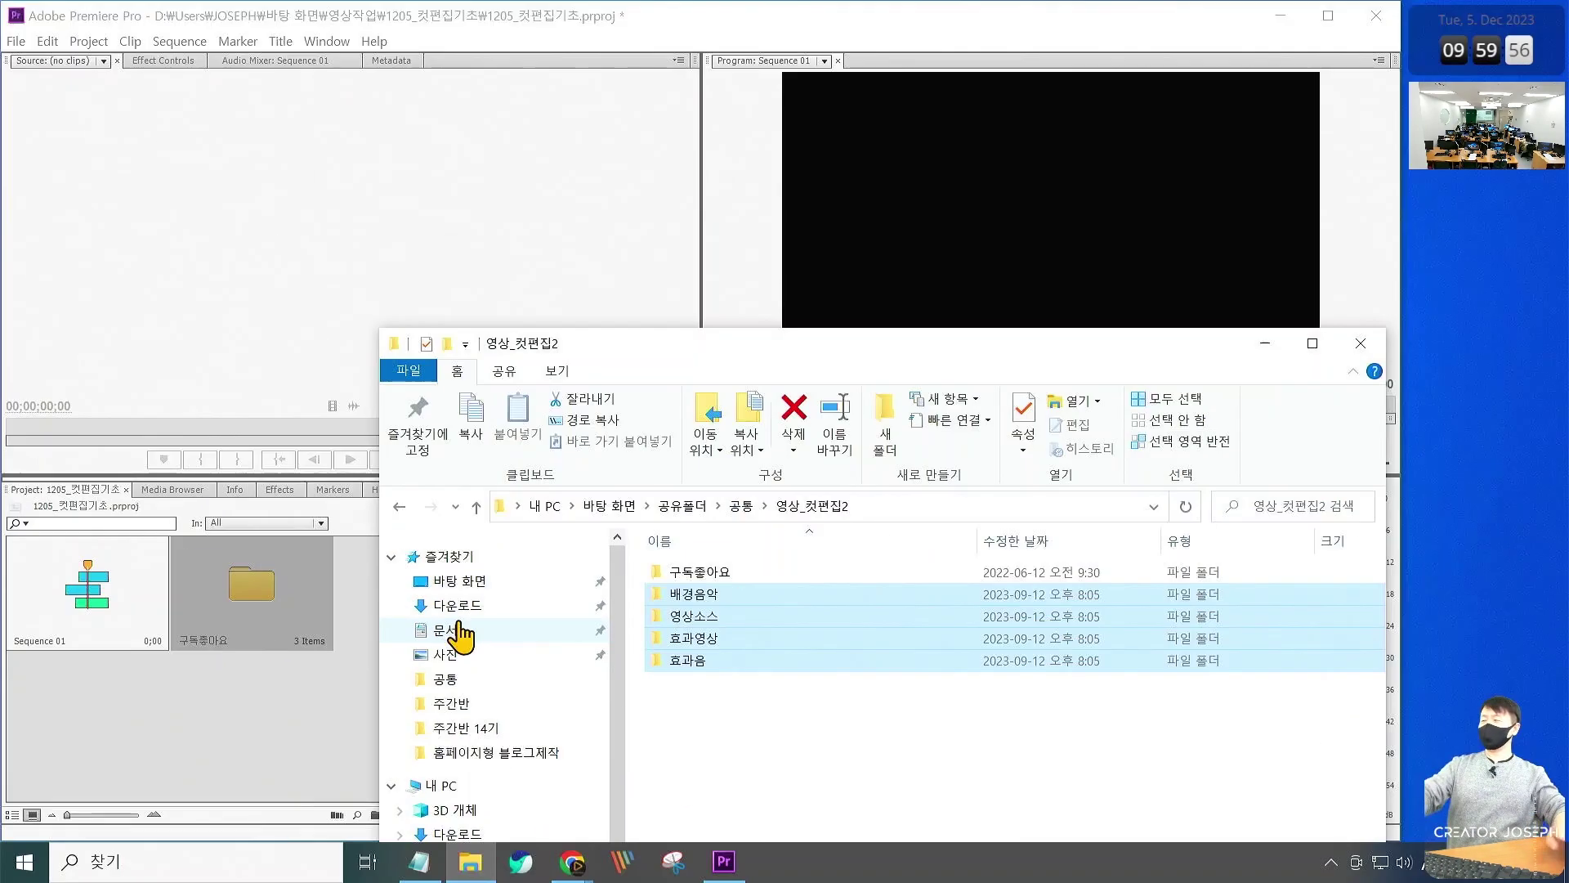
Drag 배경음악, 영상소스, 효과영상 and 효과음 into the Project panel and close Explorer
{"action": "mouse_move", "coordinate": [752, 637]}
{"action": "left_mouse_down"}
{"action": "mouse_move", "coordinate": [179, 730]}
{"action": "mouse_move", "coordinate": [239, 726]}
{"action": "left_mouse_up"}
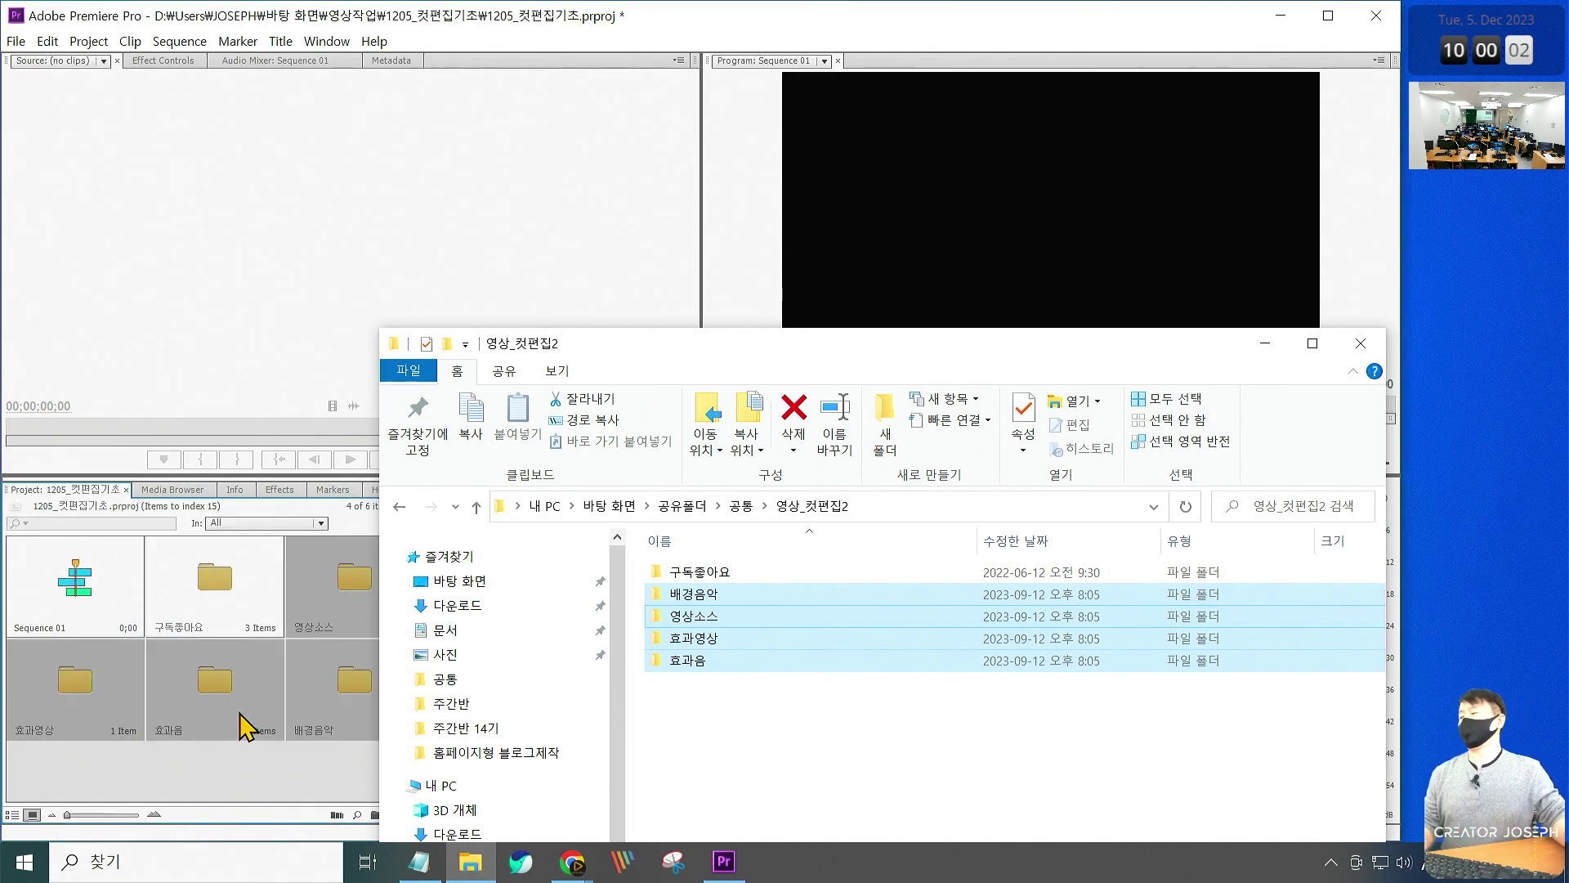
{"action": "left_click", "coordinate": [1360, 343]}
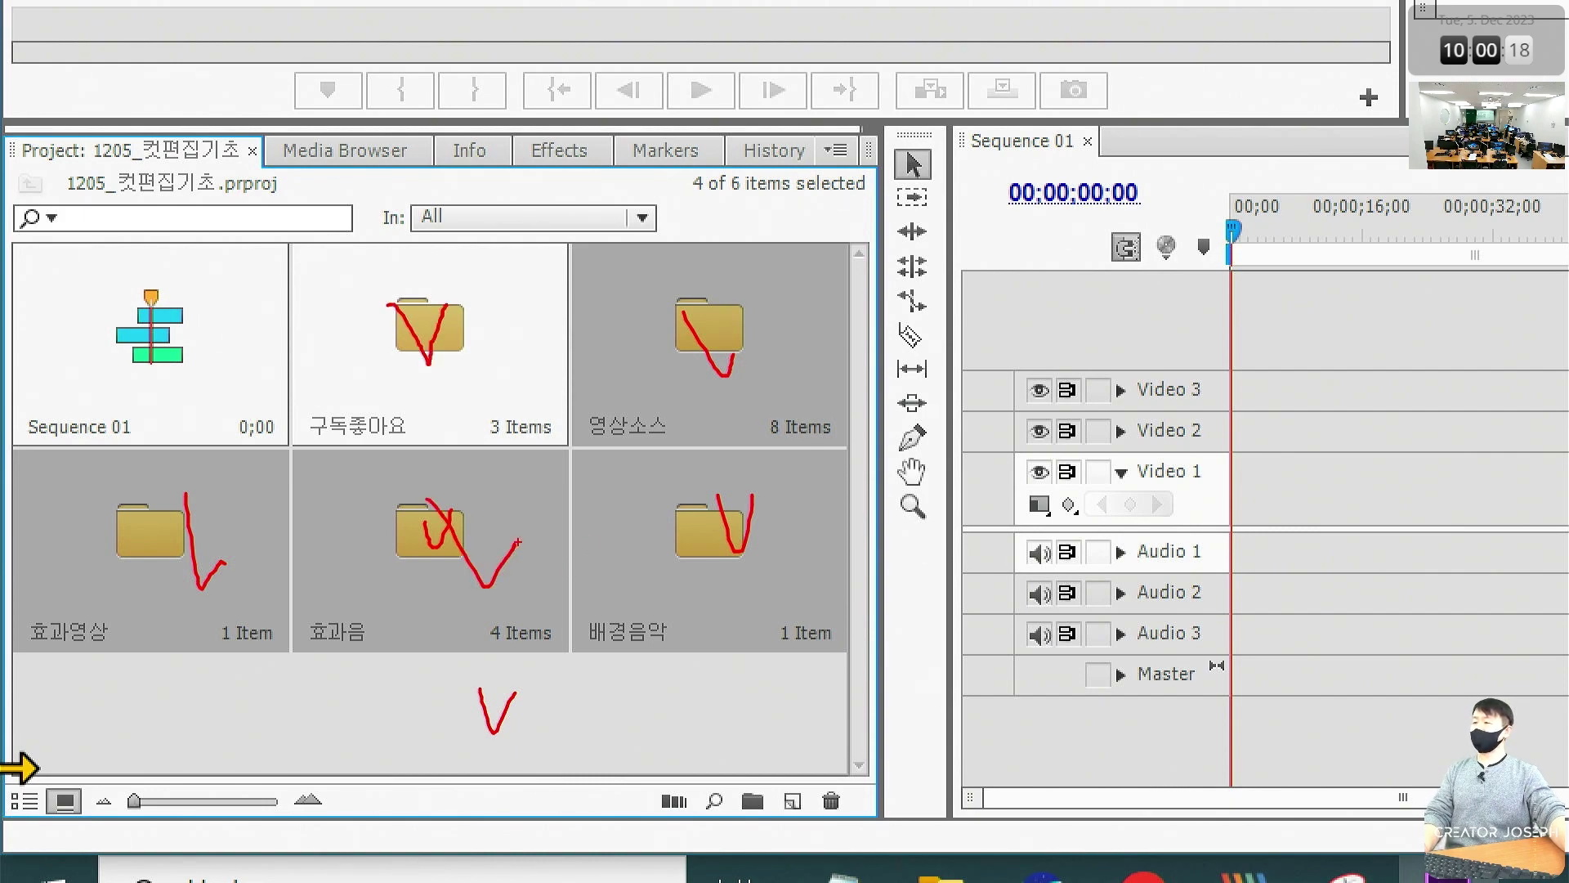
{"action": "left_click", "coordinate": [454, 519]}
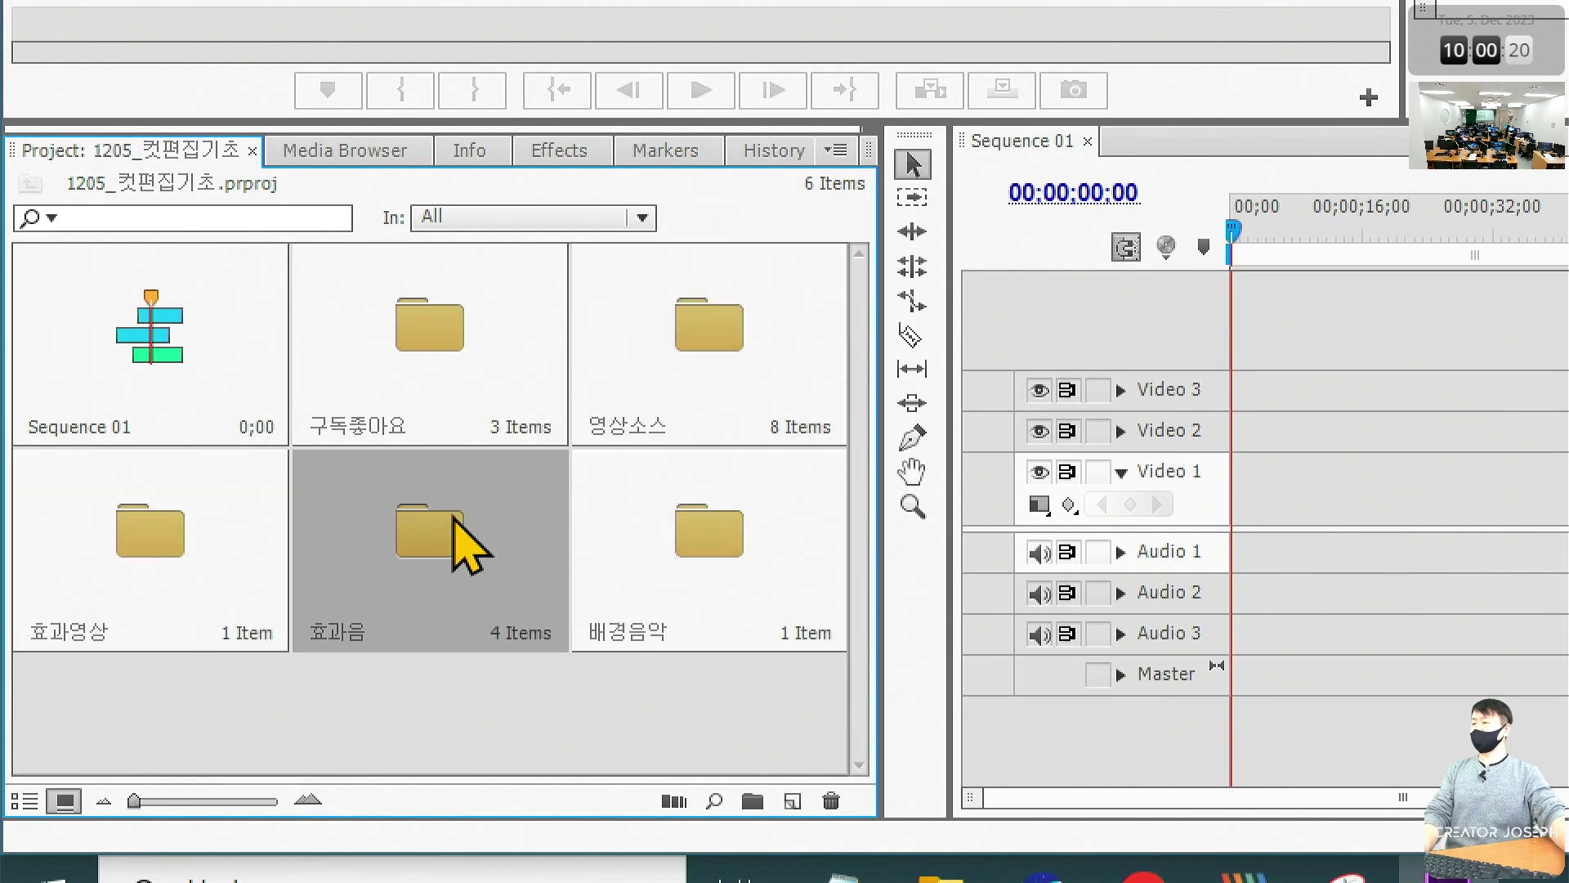
Click through Sequence 01 and each imported bin, then deselect everything
{"action": "left_click", "coordinate": [640, 746]}
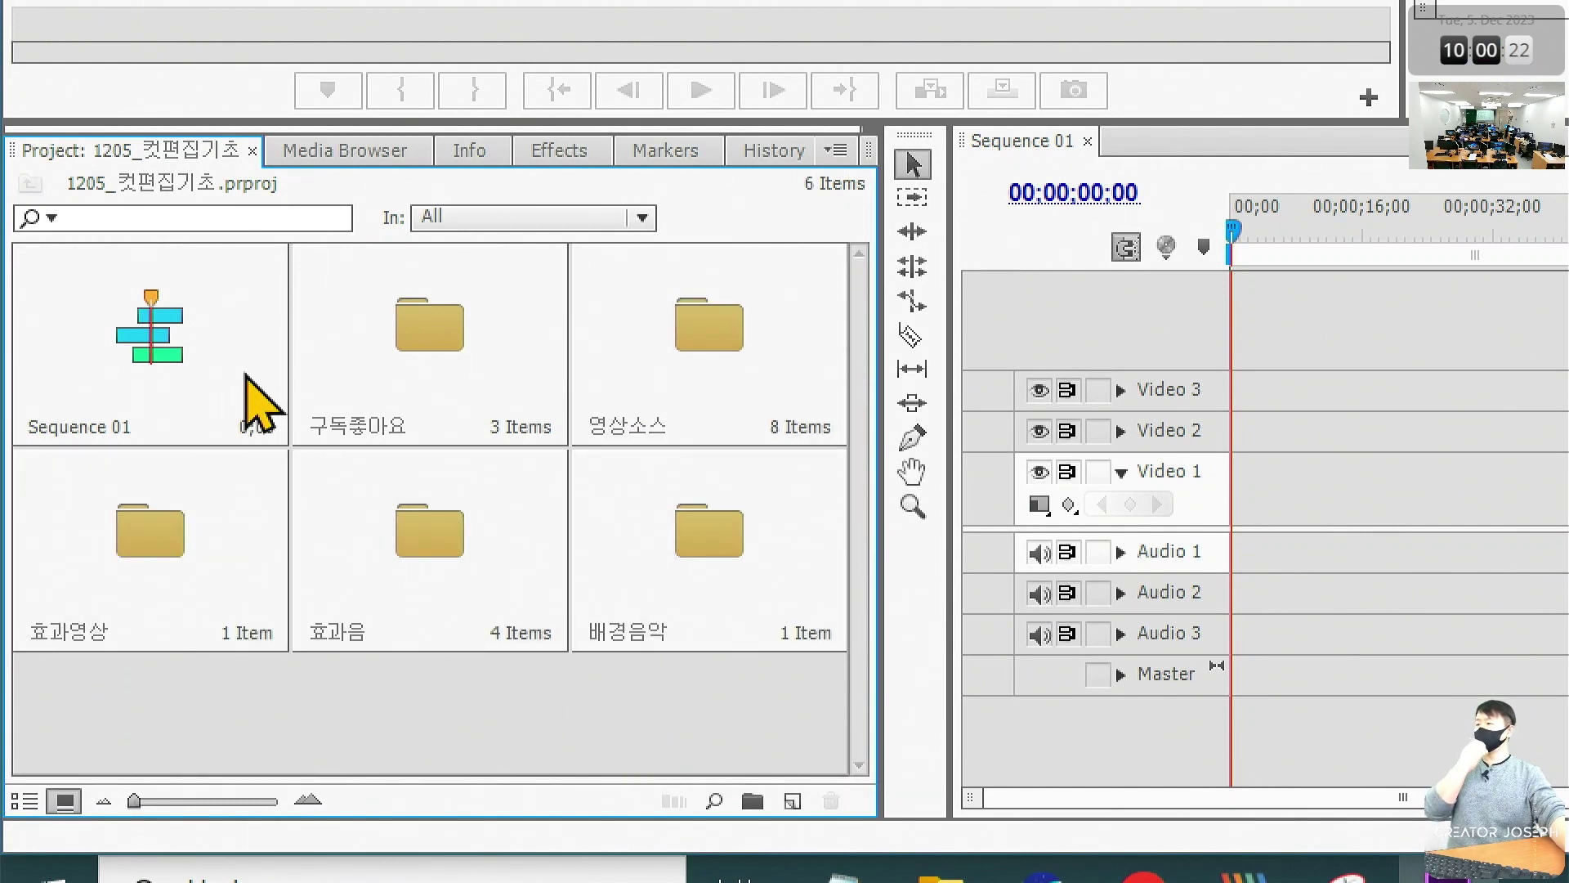
{"action": "left_click", "coordinate": [245, 395]}
{"action": "left_click", "coordinate": [419, 352]}
{"action": "left_click", "coordinate": [713, 361]}
{"action": "left_click", "coordinate": [701, 597]}
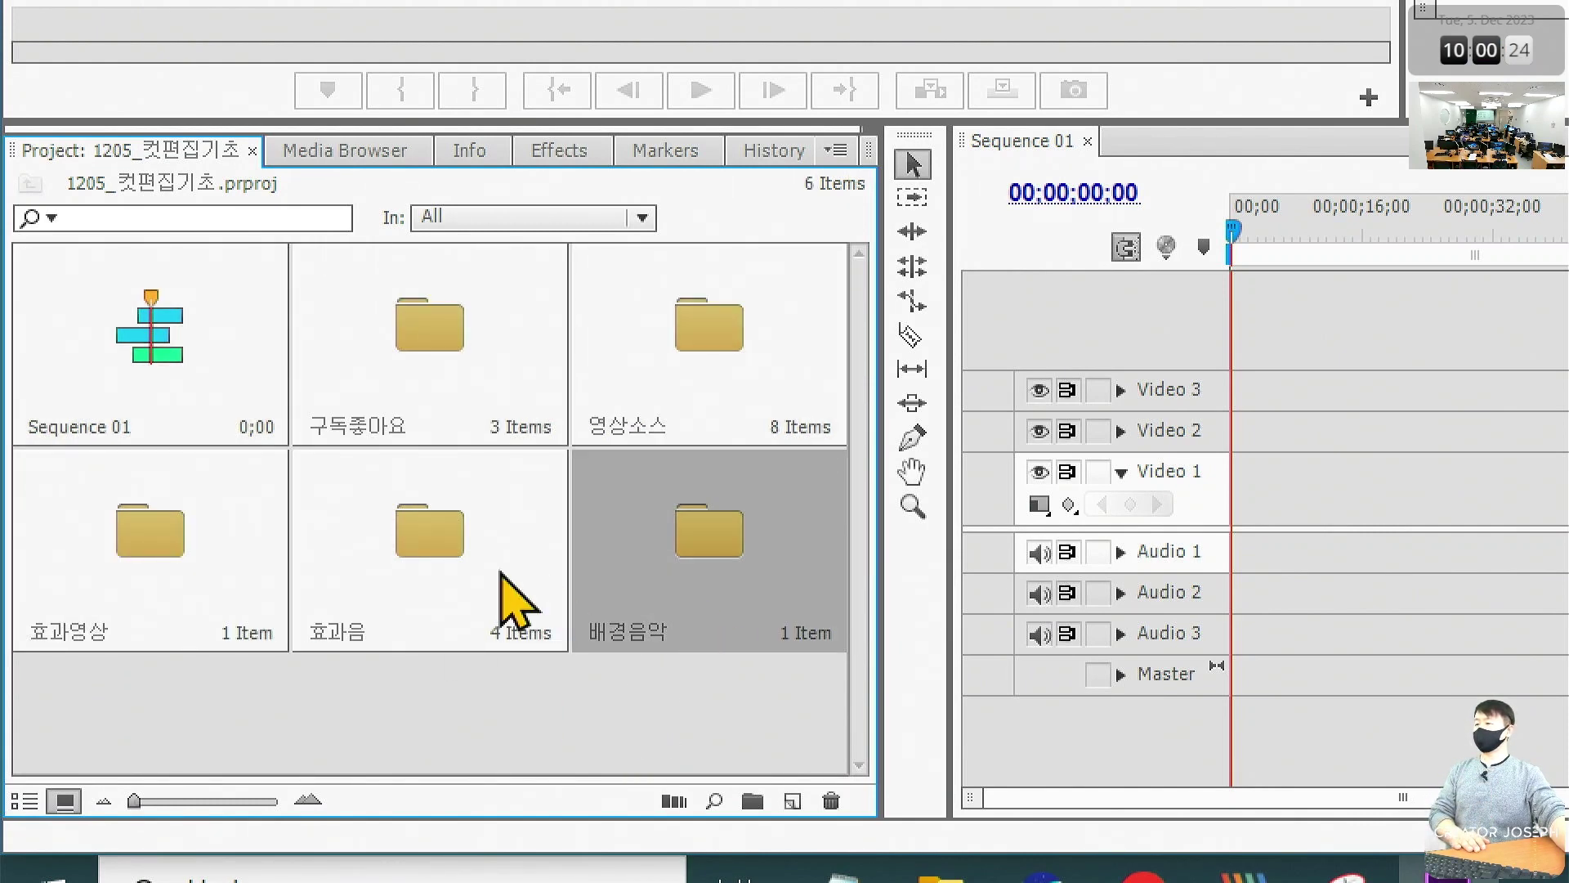
{"action": "left_click", "coordinate": [502, 572]}
{"action": "left_click", "coordinate": [482, 694]}
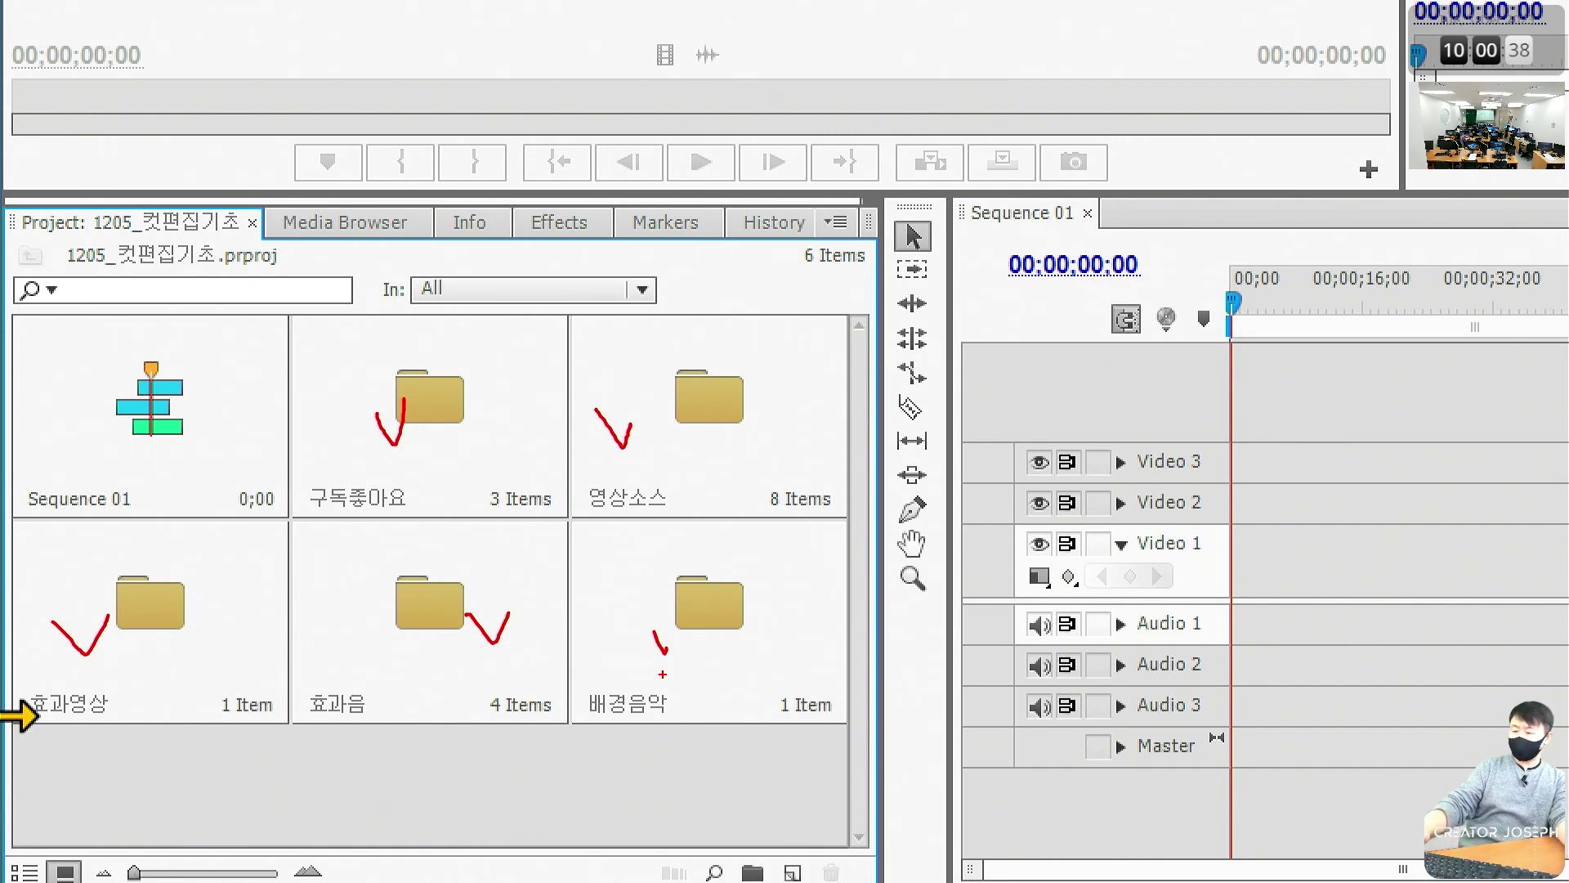
{"action": "key", "text": "Escape"}
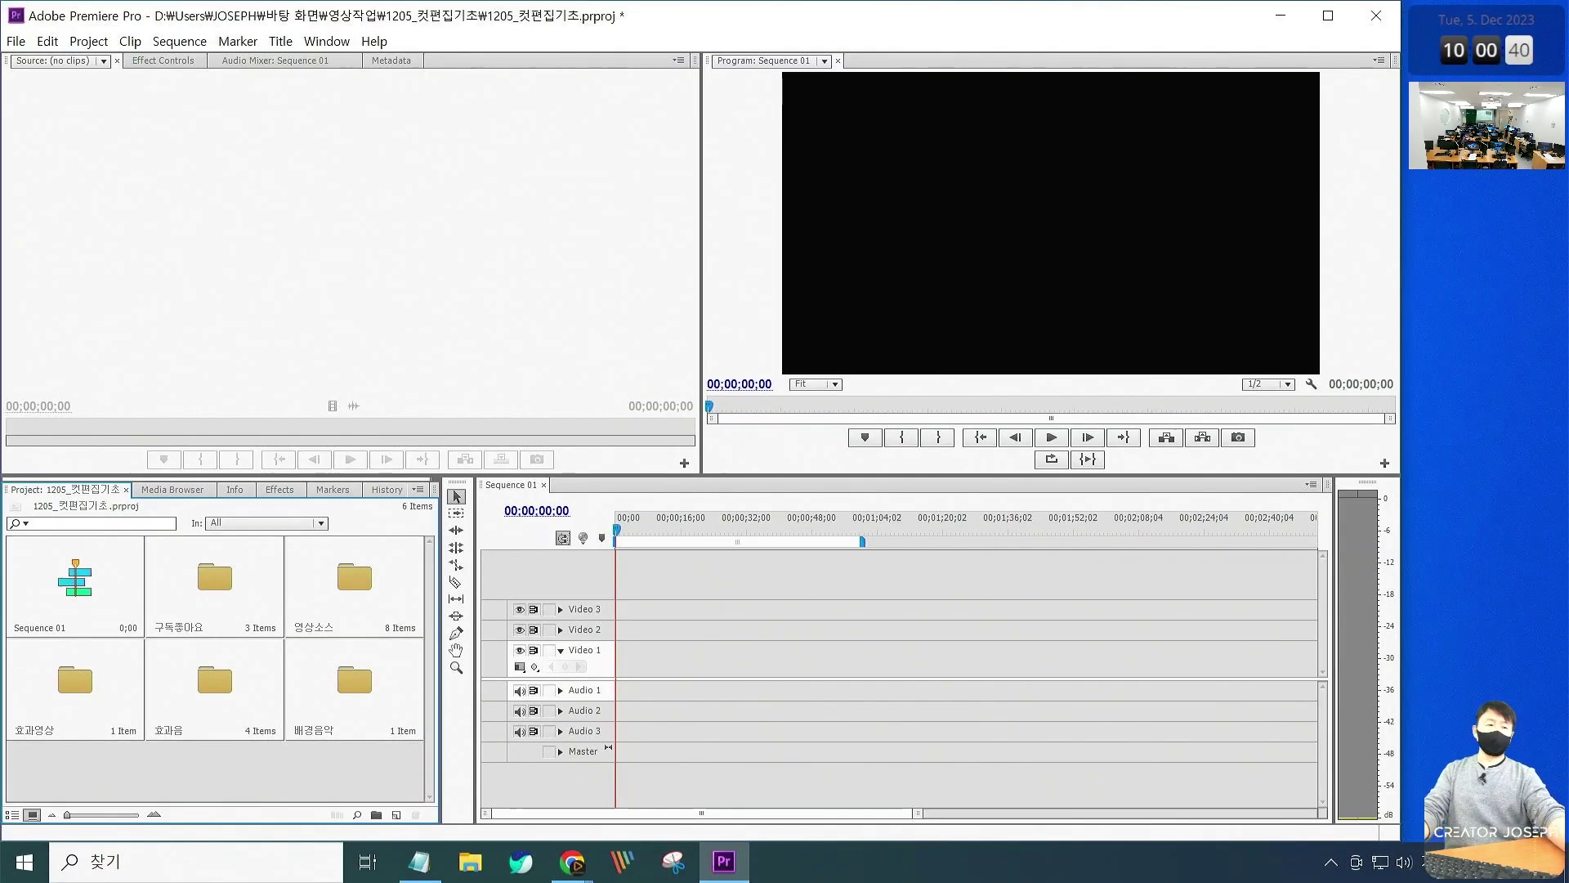
Bring the 교재.pdf textbook forward and return to page 1
{"action": "mouse_move", "coordinate": [572, 862]}
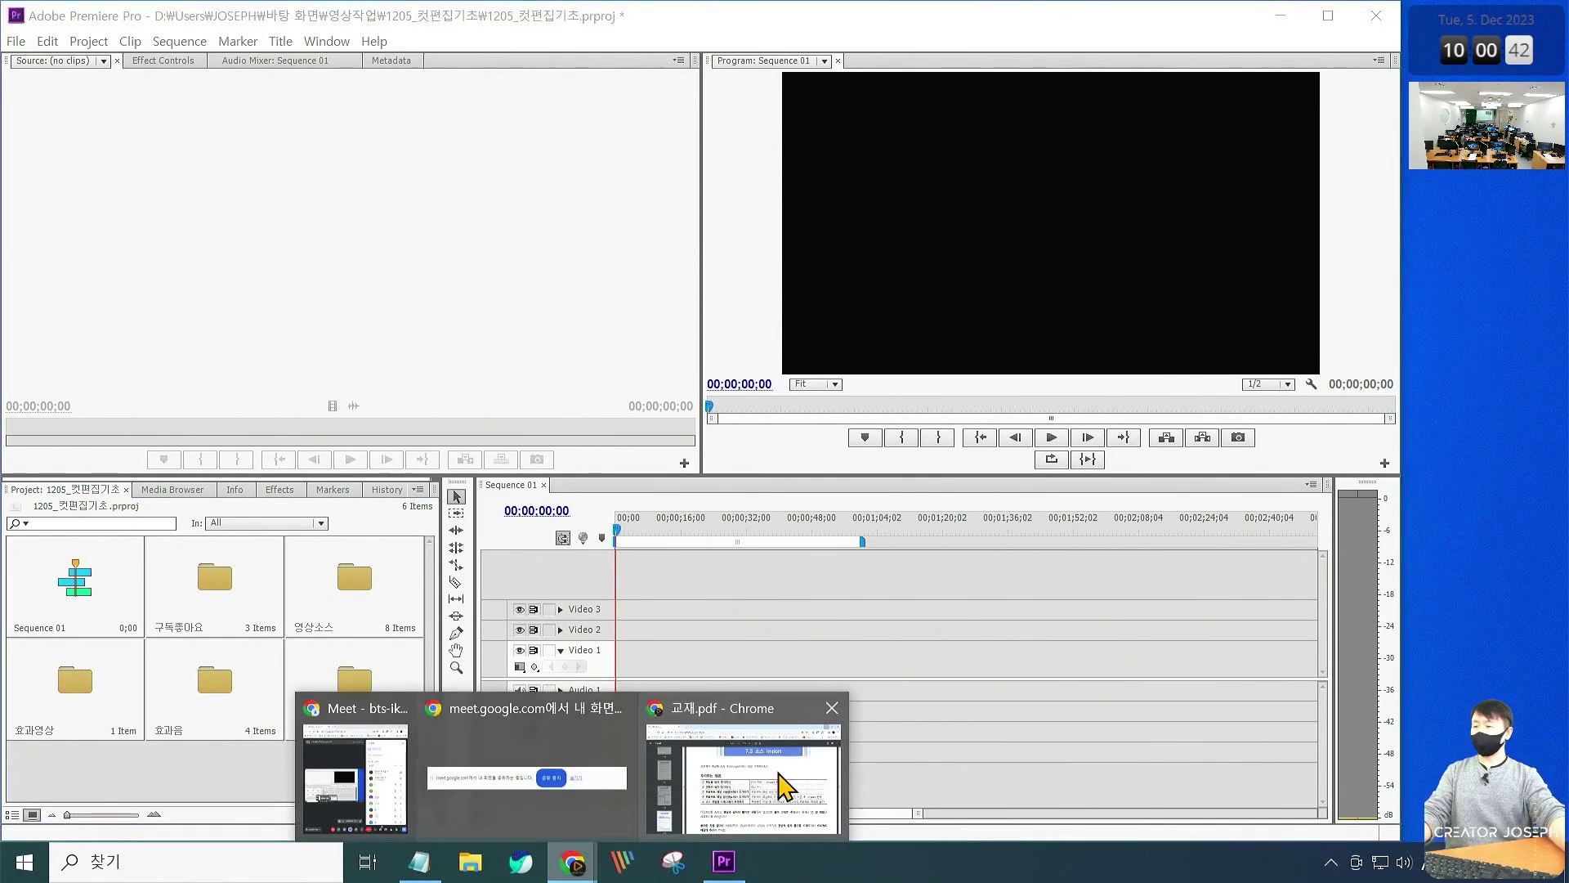
{"action": "left_click", "coordinate": [777, 777]}
{"action": "left_click", "coordinate": [163, 384]}
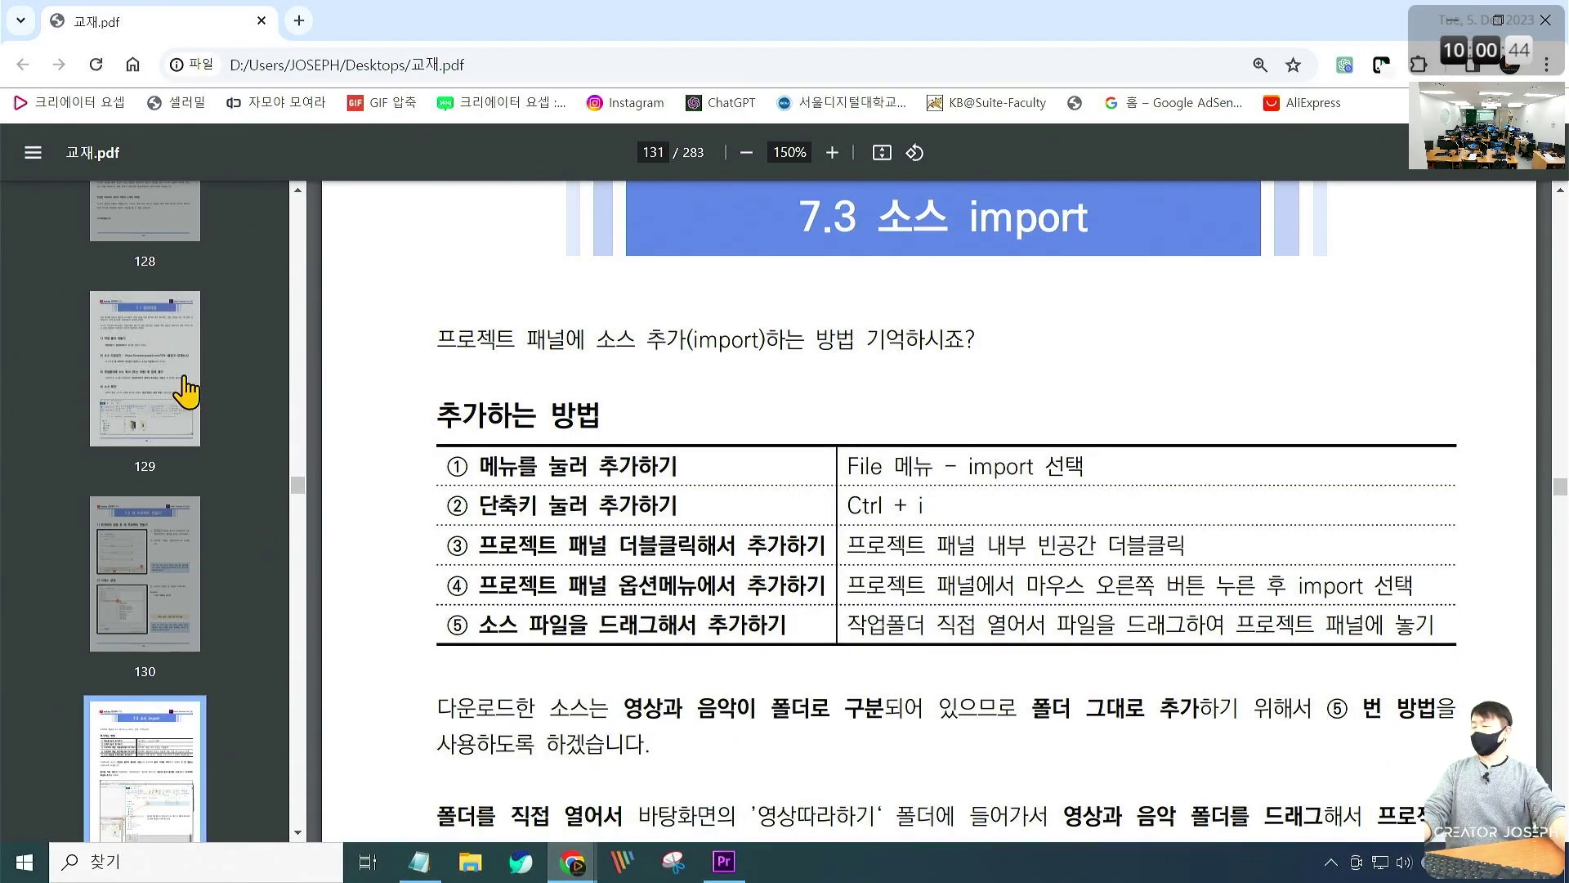
{"action": "scroll", "coordinate": [188, 476], "scroll_direction": "up", "scroll_amount": 6}
{"action": "left_click", "coordinate": [653, 152]}
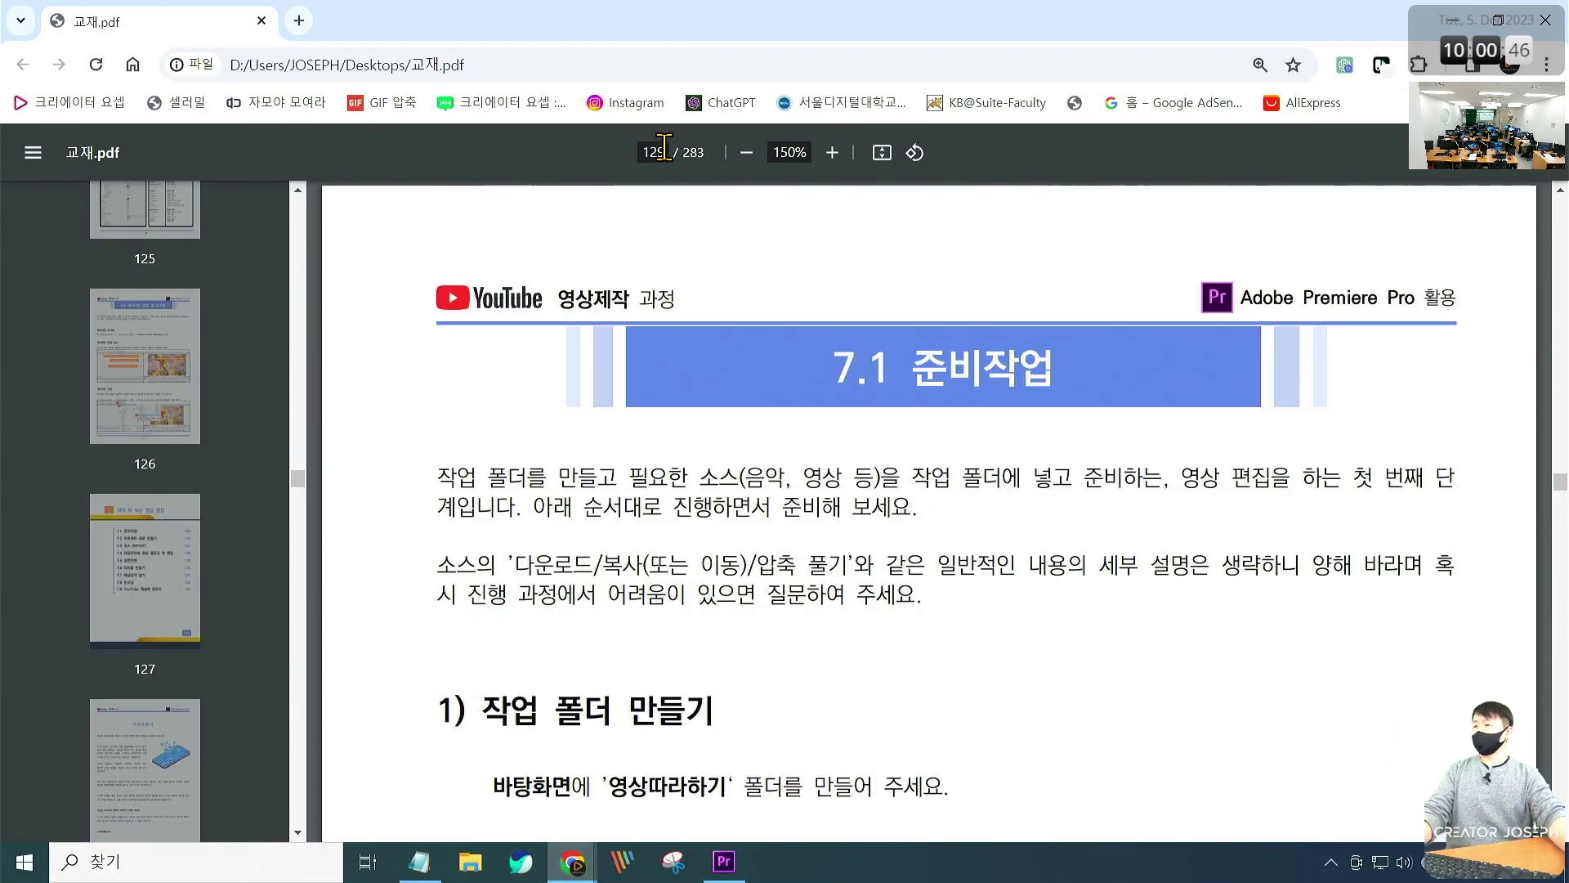
{"action": "type", "text": "1"}
{"action": "key", "text": "Return"}
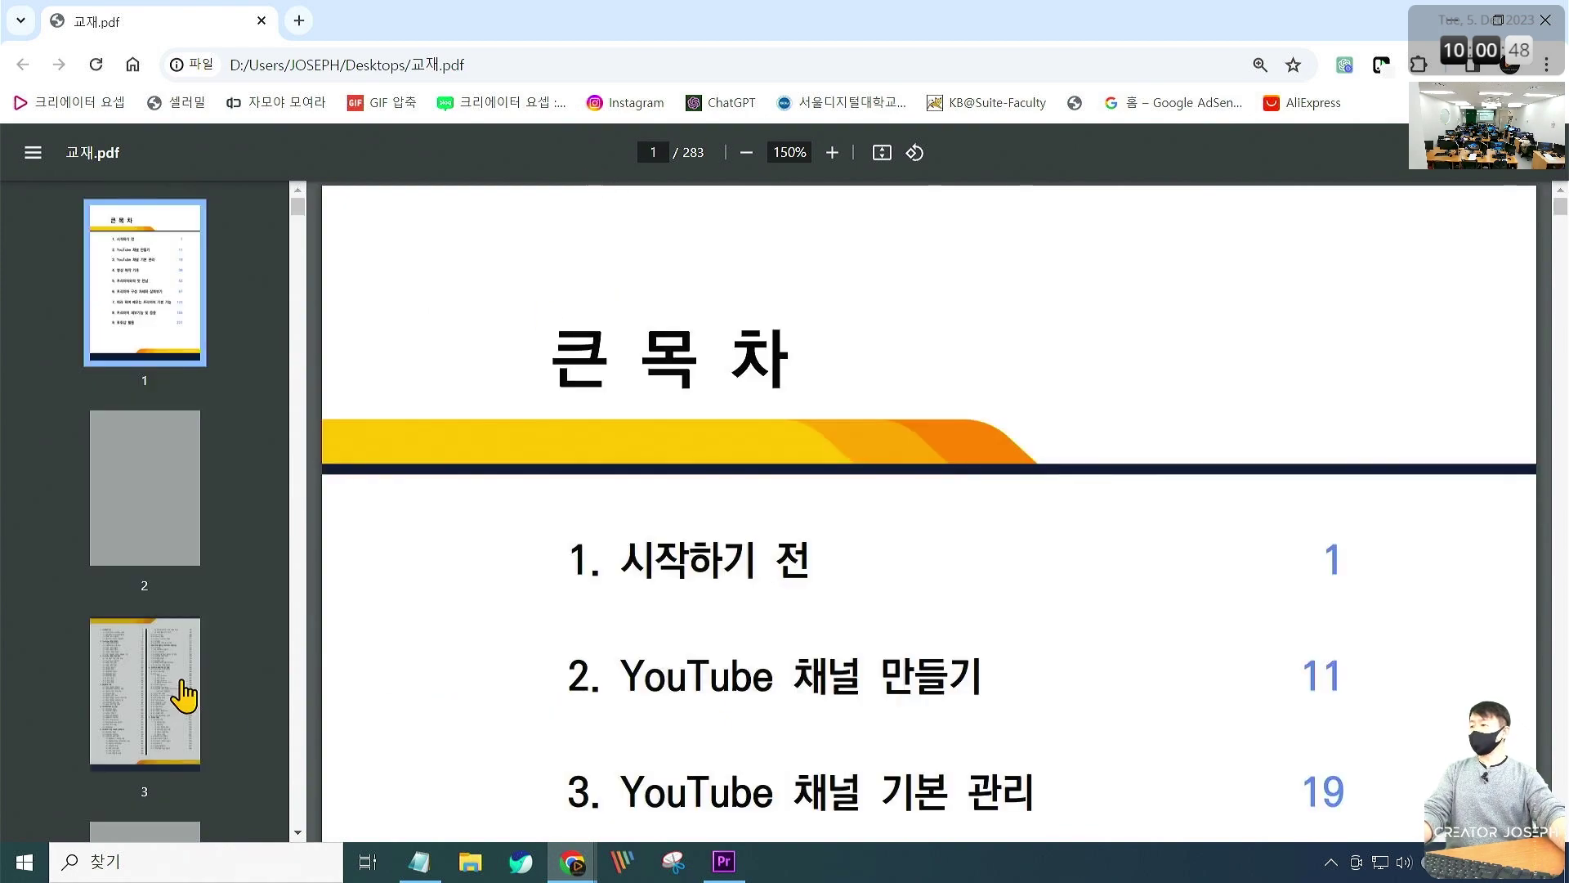
Scan the page 3 table of contents, then jump to page 80, 6.2 타임라인 구성요소
{"action": "left_click", "coordinate": [168, 687]}
{"action": "scroll", "coordinate": [702, 648], "scroll_direction": "down", "scroll_amount": 3}
{"action": "scroll", "coordinate": [701, 648], "scroll_direction": "down", "scroll_amount": 3}
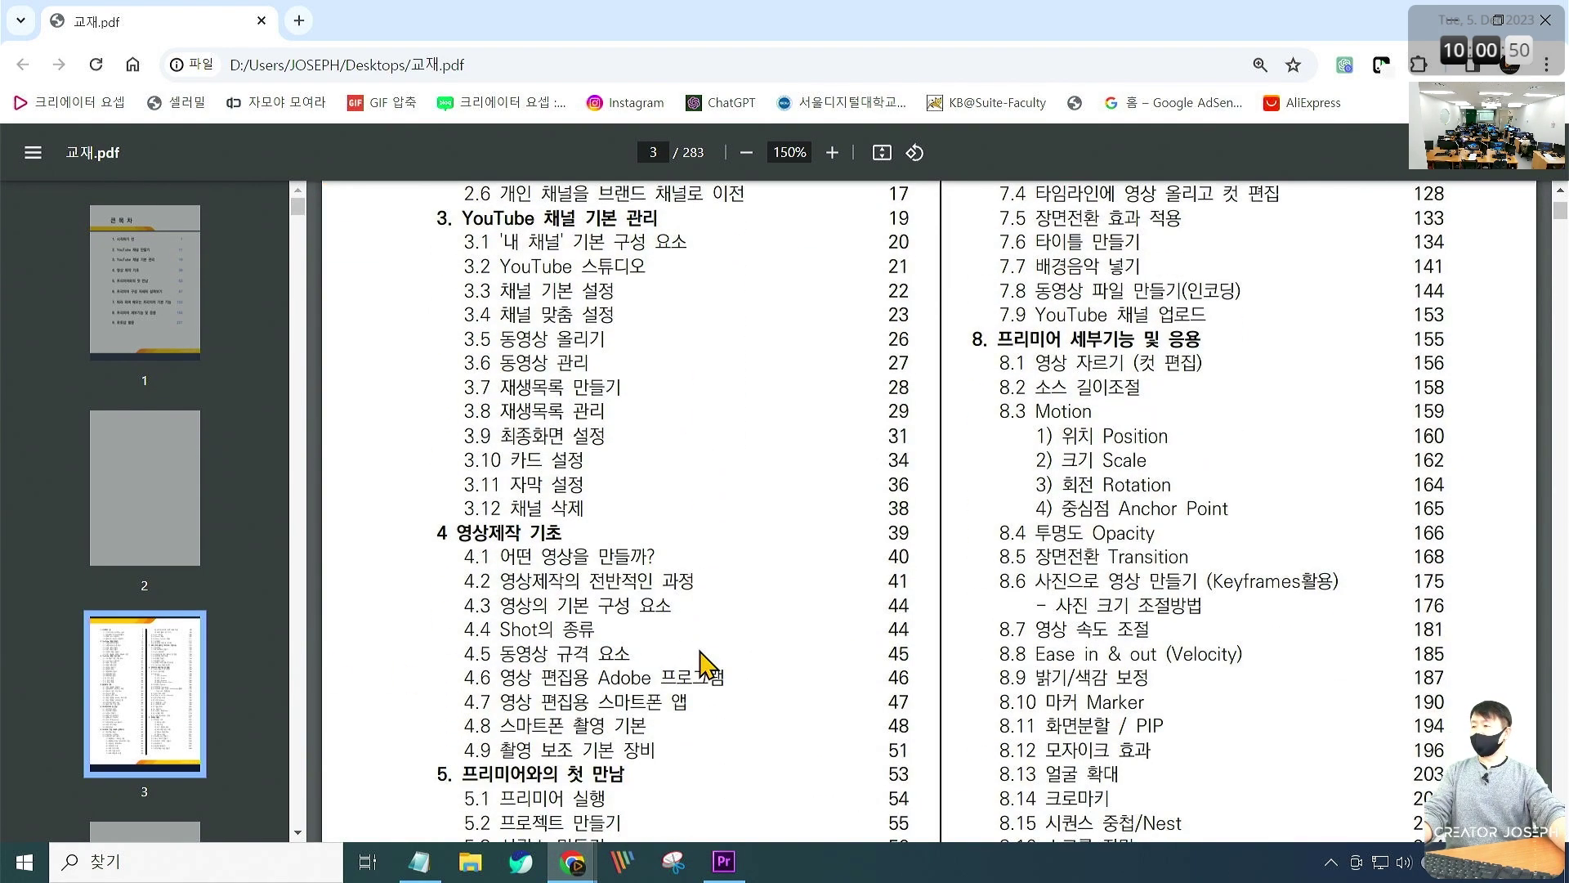
{"action": "scroll", "coordinate": [707, 666], "scroll_direction": "down", "scroll_amount": 1}
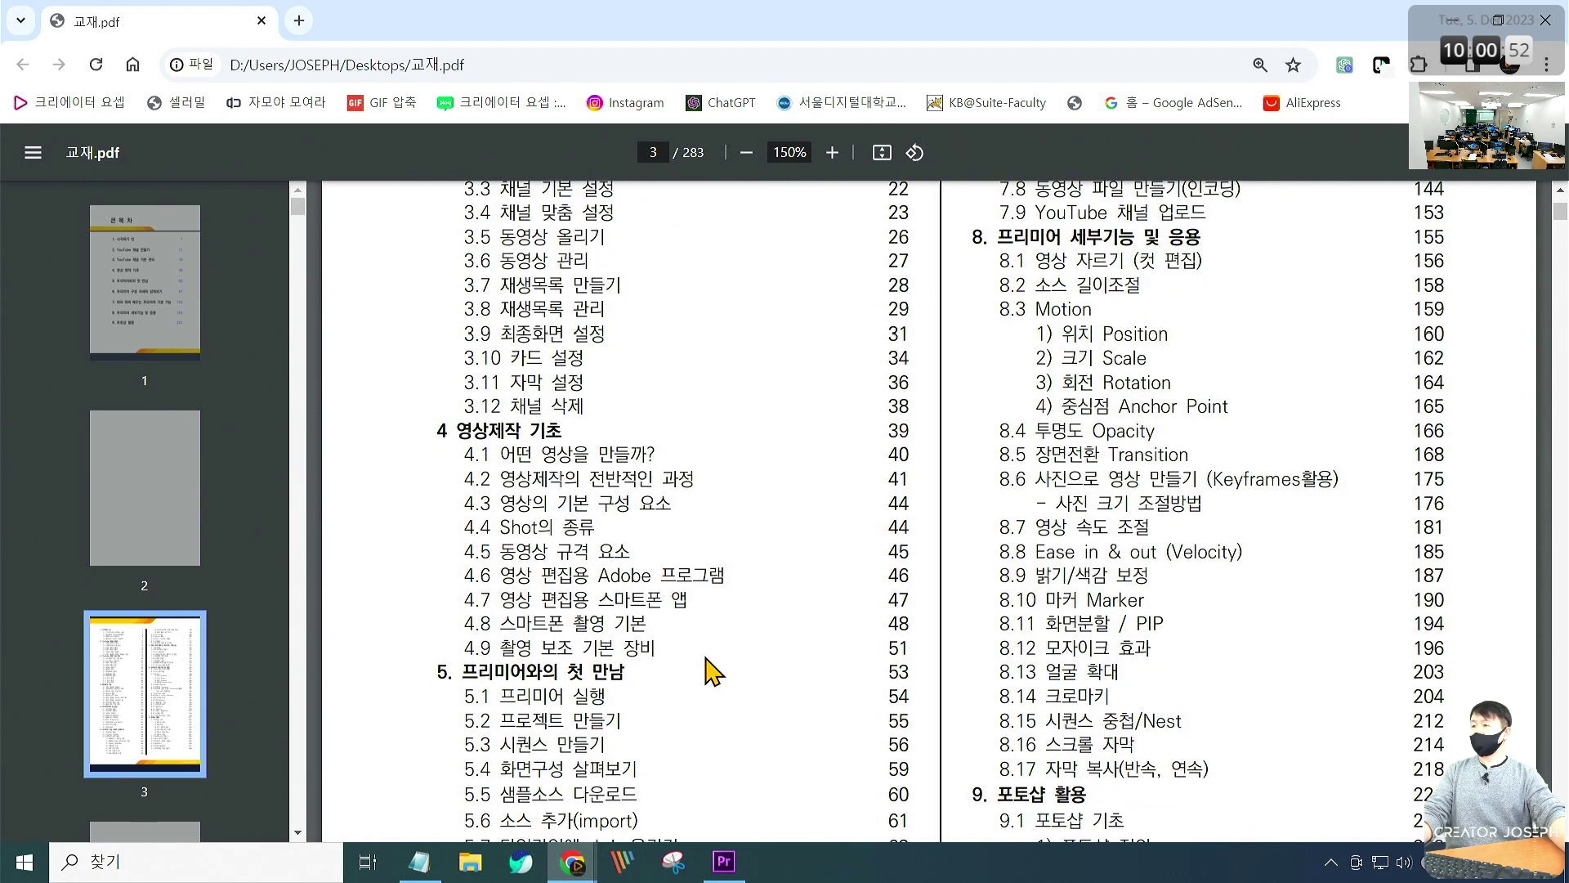
{"action": "scroll", "coordinate": [647, 609], "scroll_direction": "down", "scroll_amount": 3}
{"action": "scroll", "coordinate": [647, 608], "scroll_direction": "down", "scroll_amount": 1}
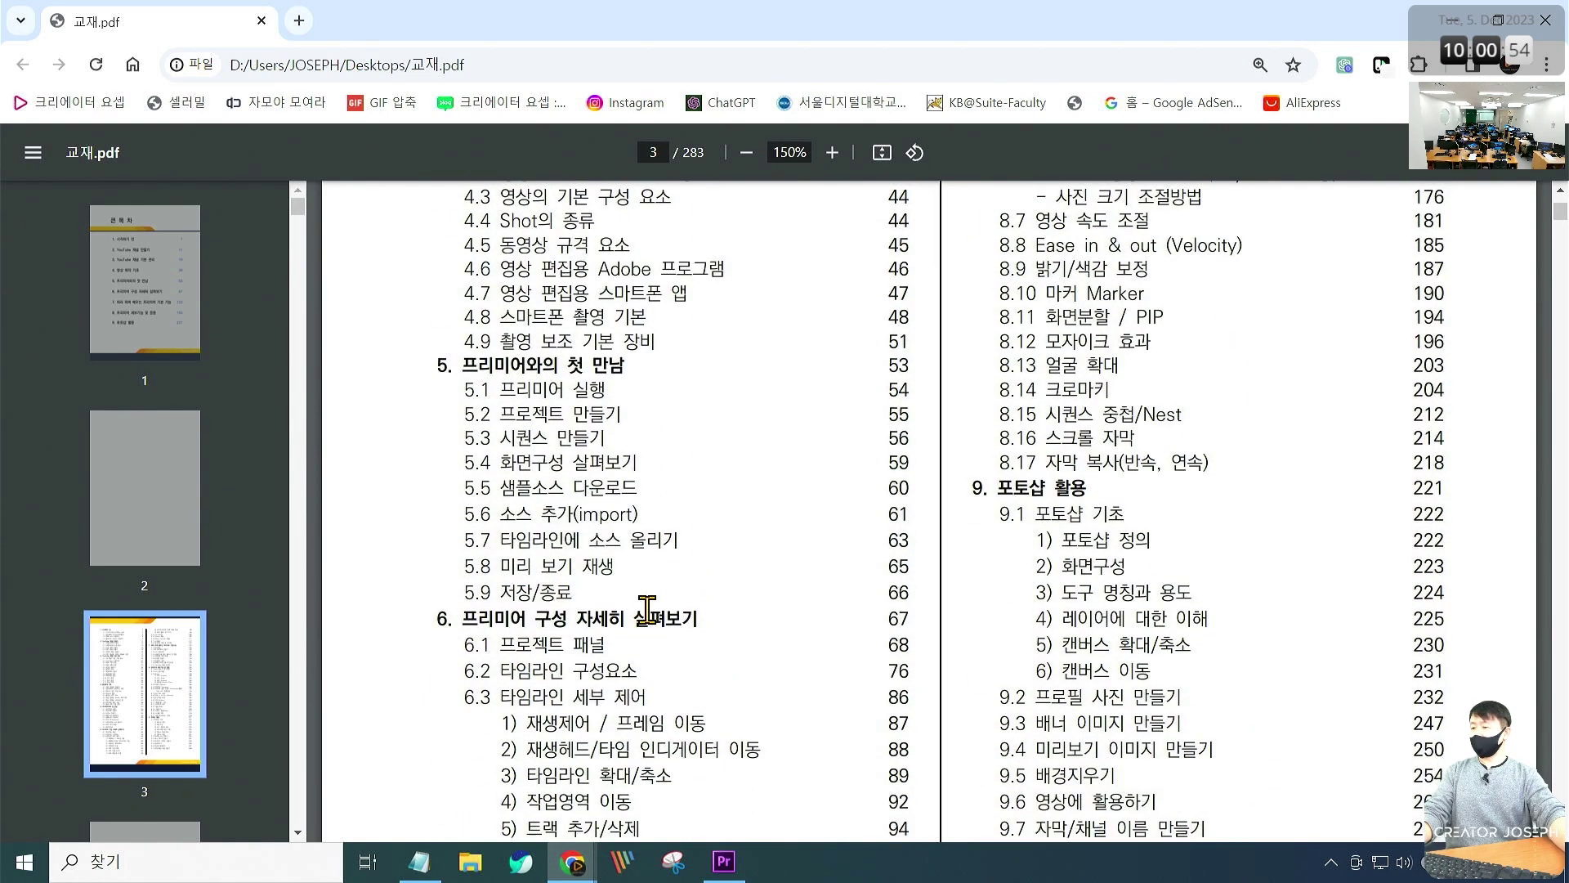
{"action": "scroll", "coordinate": [647, 609], "scroll_direction": "down", "scroll_amount": 3}
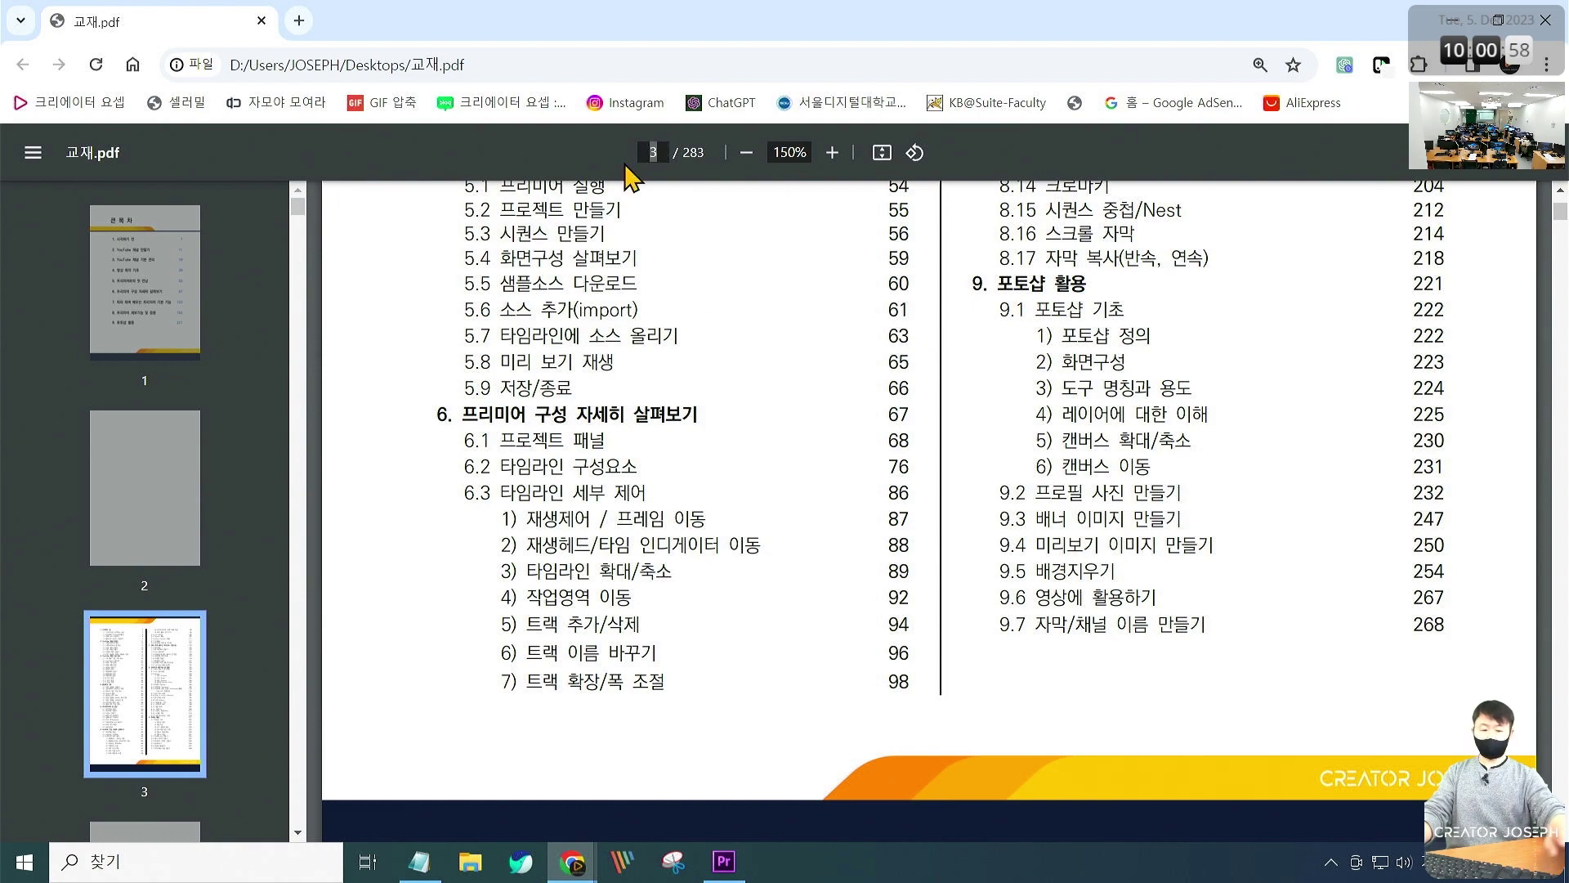
{"action": "type", "text": "80"}
{"action": "key", "text": "Return"}
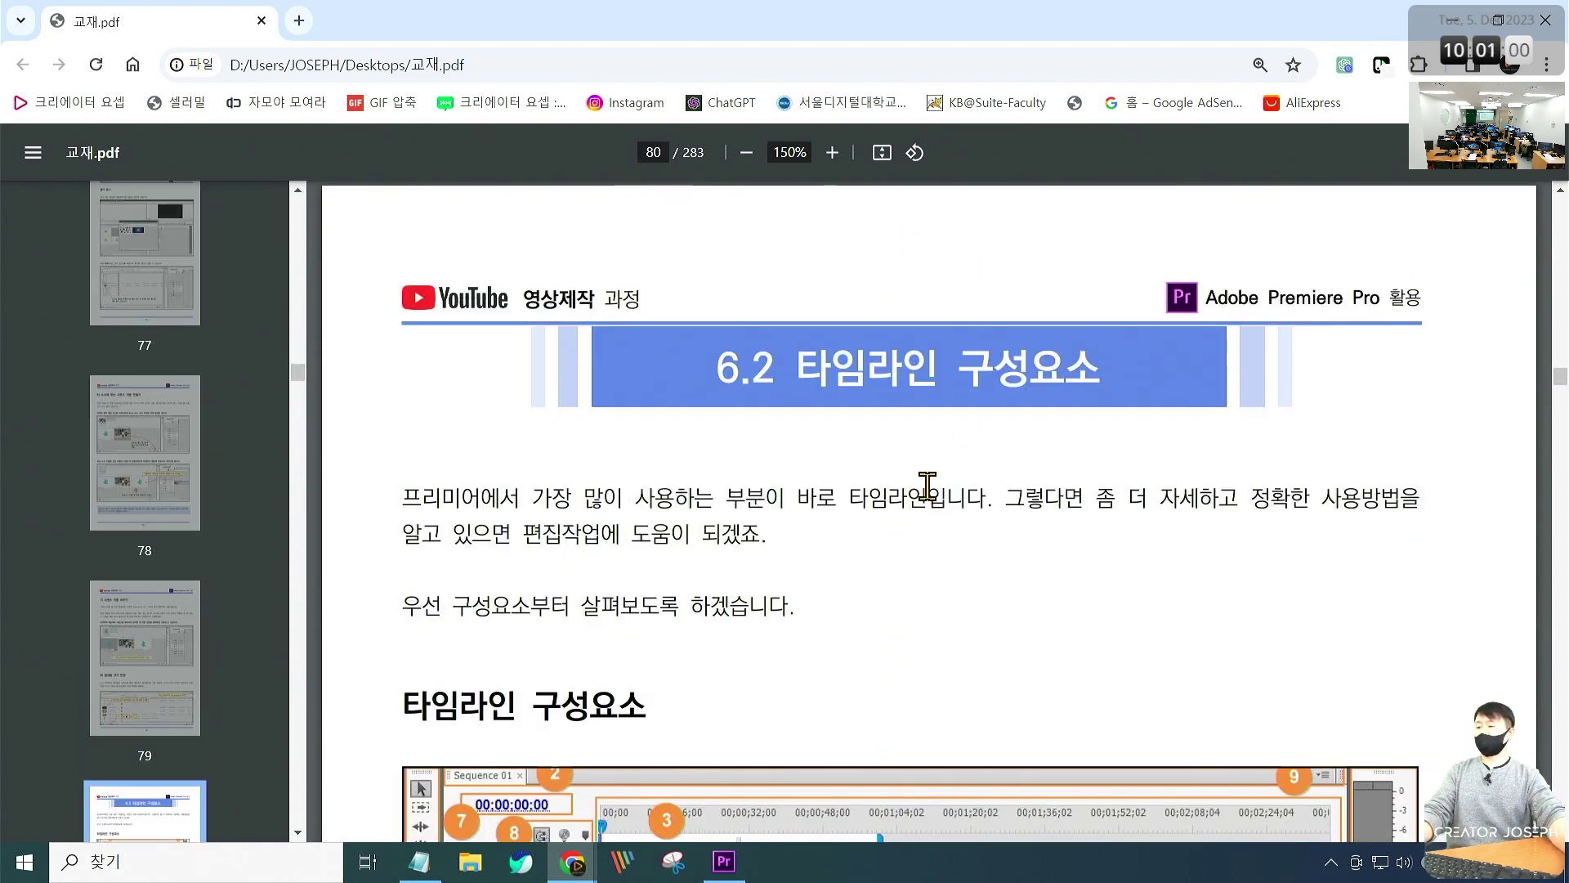
Scroll to page 80's timeline diagram and outline its tool strip
{"action": "scroll", "coordinate": [932, 503], "scroll_direction": "down", "scroll_amount": 3}
{"action": "scroll", "coordinate": [932, 511], "scroll_direction": "up", "scroll_amount": 3}
{"action": "scroll", "coordinate": [932, 506], "scroll_direction": "up", "scroll_amount": 2}
{"action": "scroll", "coordinate": [932, 506], "scroll_direction": "down", "scroll_amount": 2}
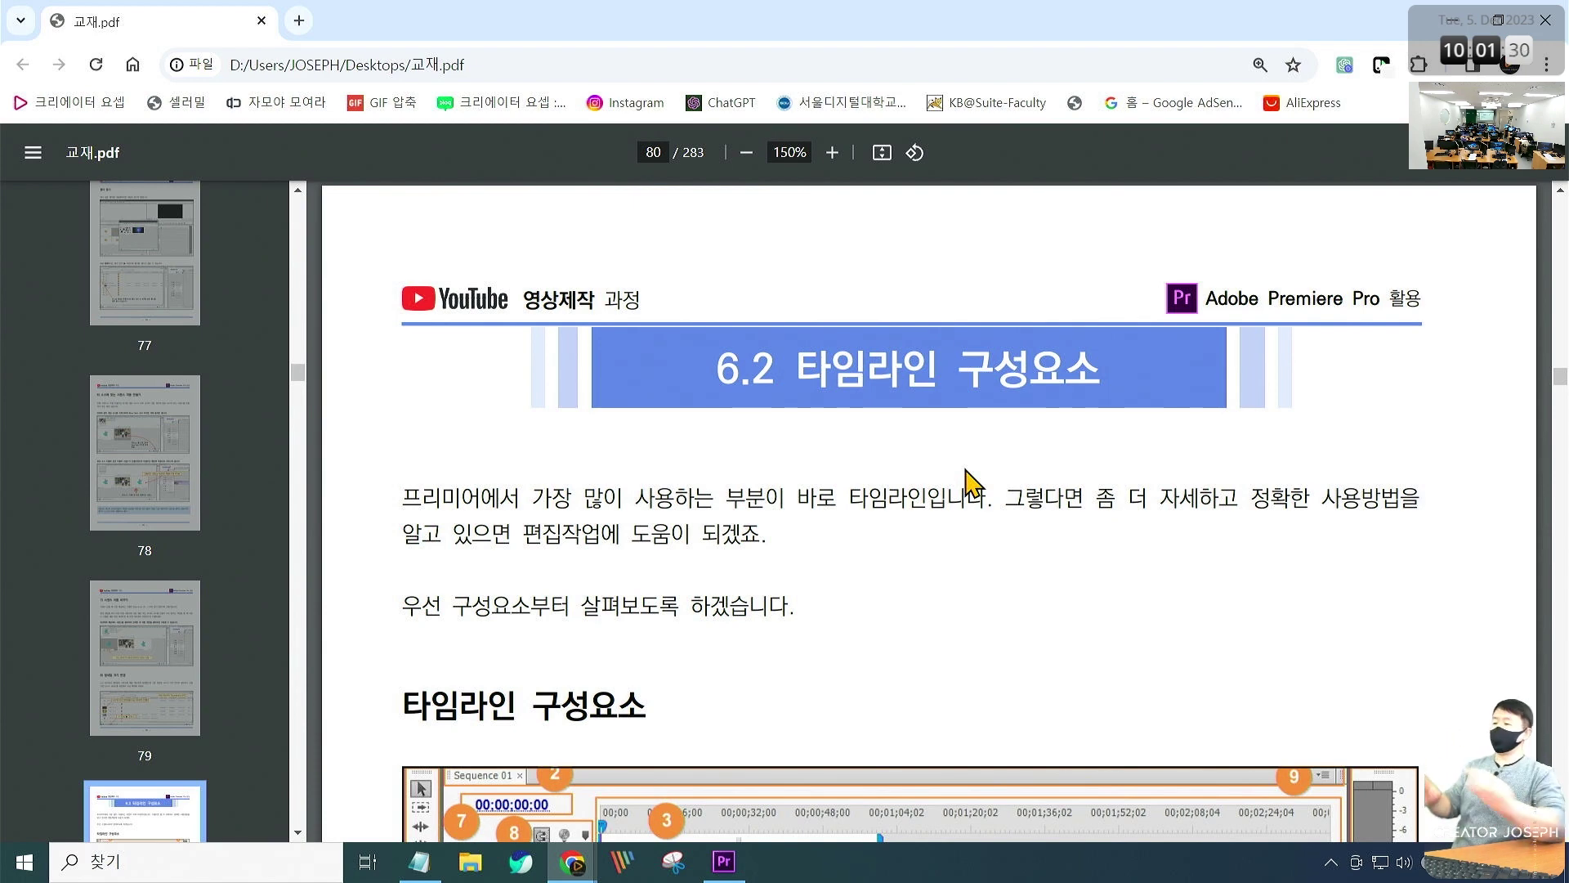
{"action": "scroll", "coordinate": [953, 360], "scroll_direction": "down", "scroll_amount": 5}
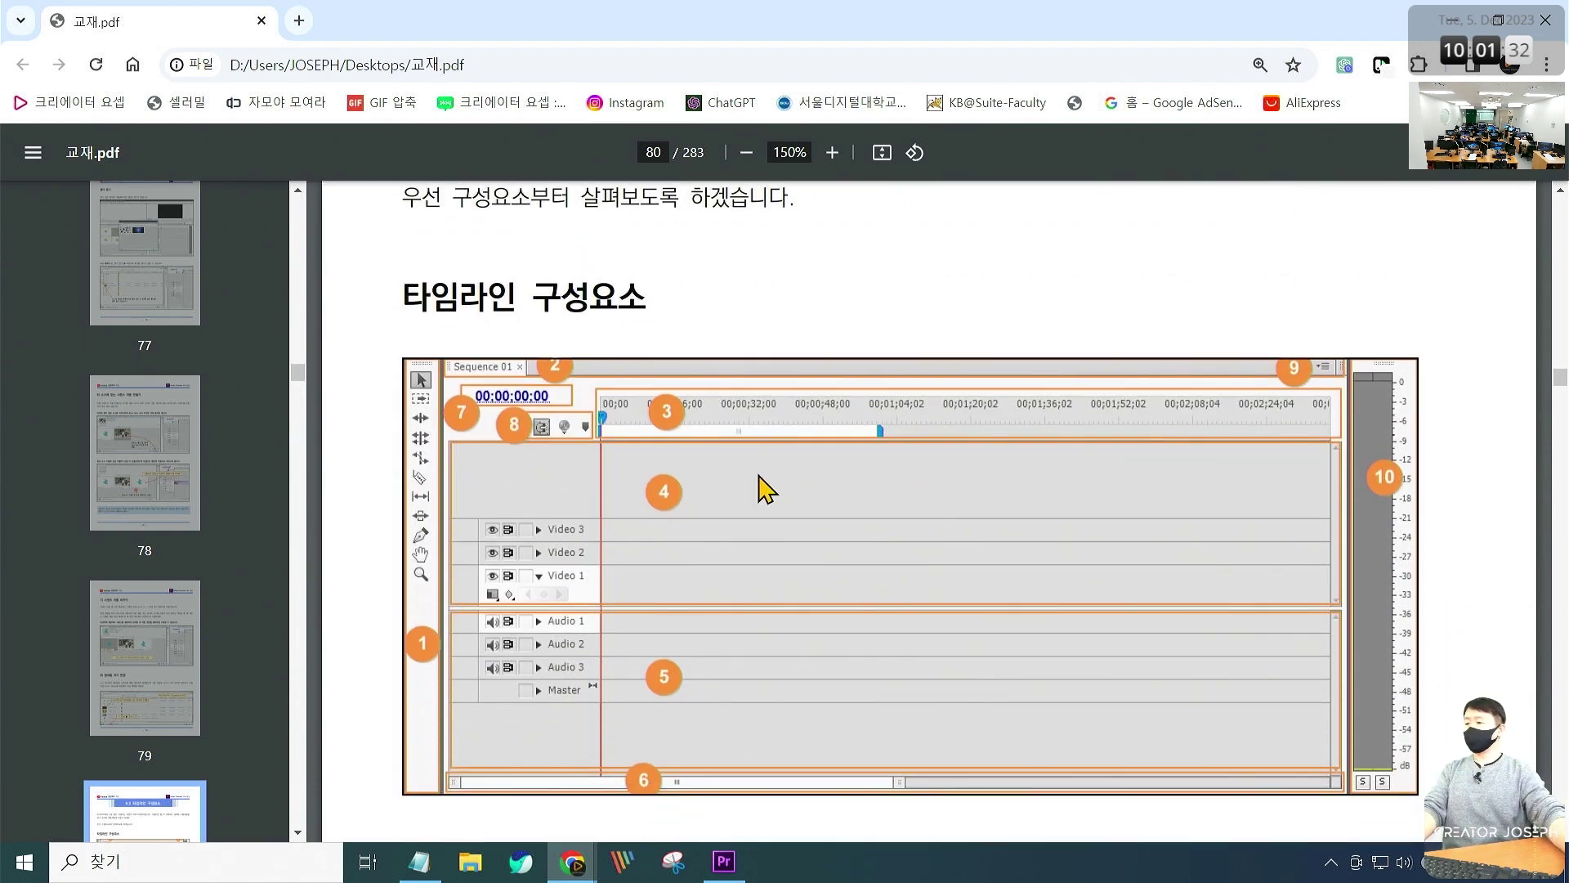
{"action": "left_click_drag", "start_coordinate": [383, 321], "coordinate": [455, 839]}
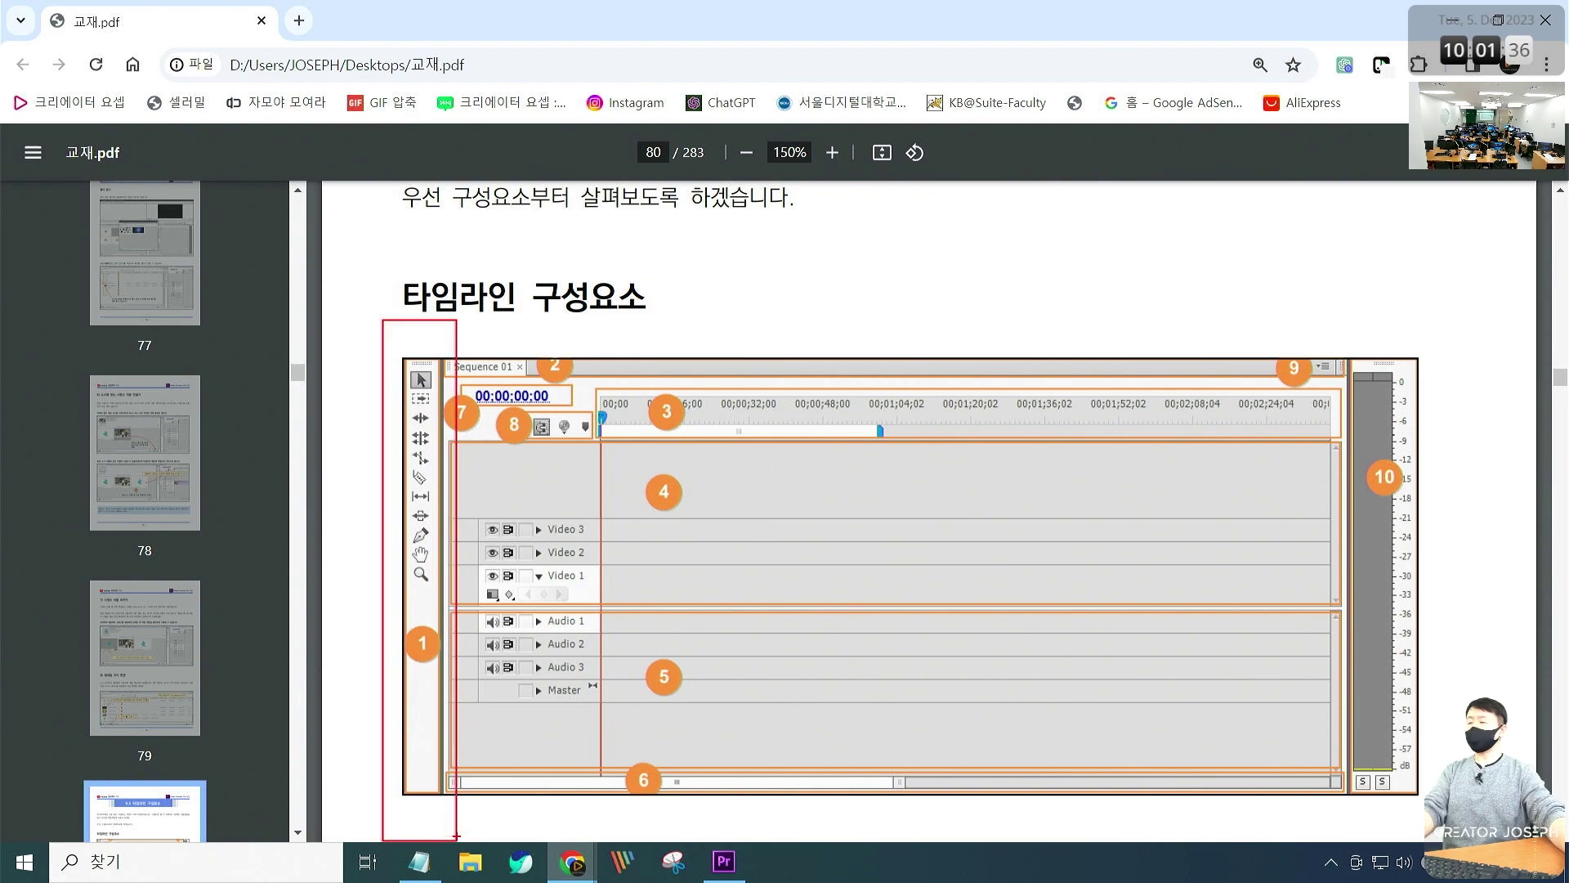
{"action": "key", "text": "Escape"}
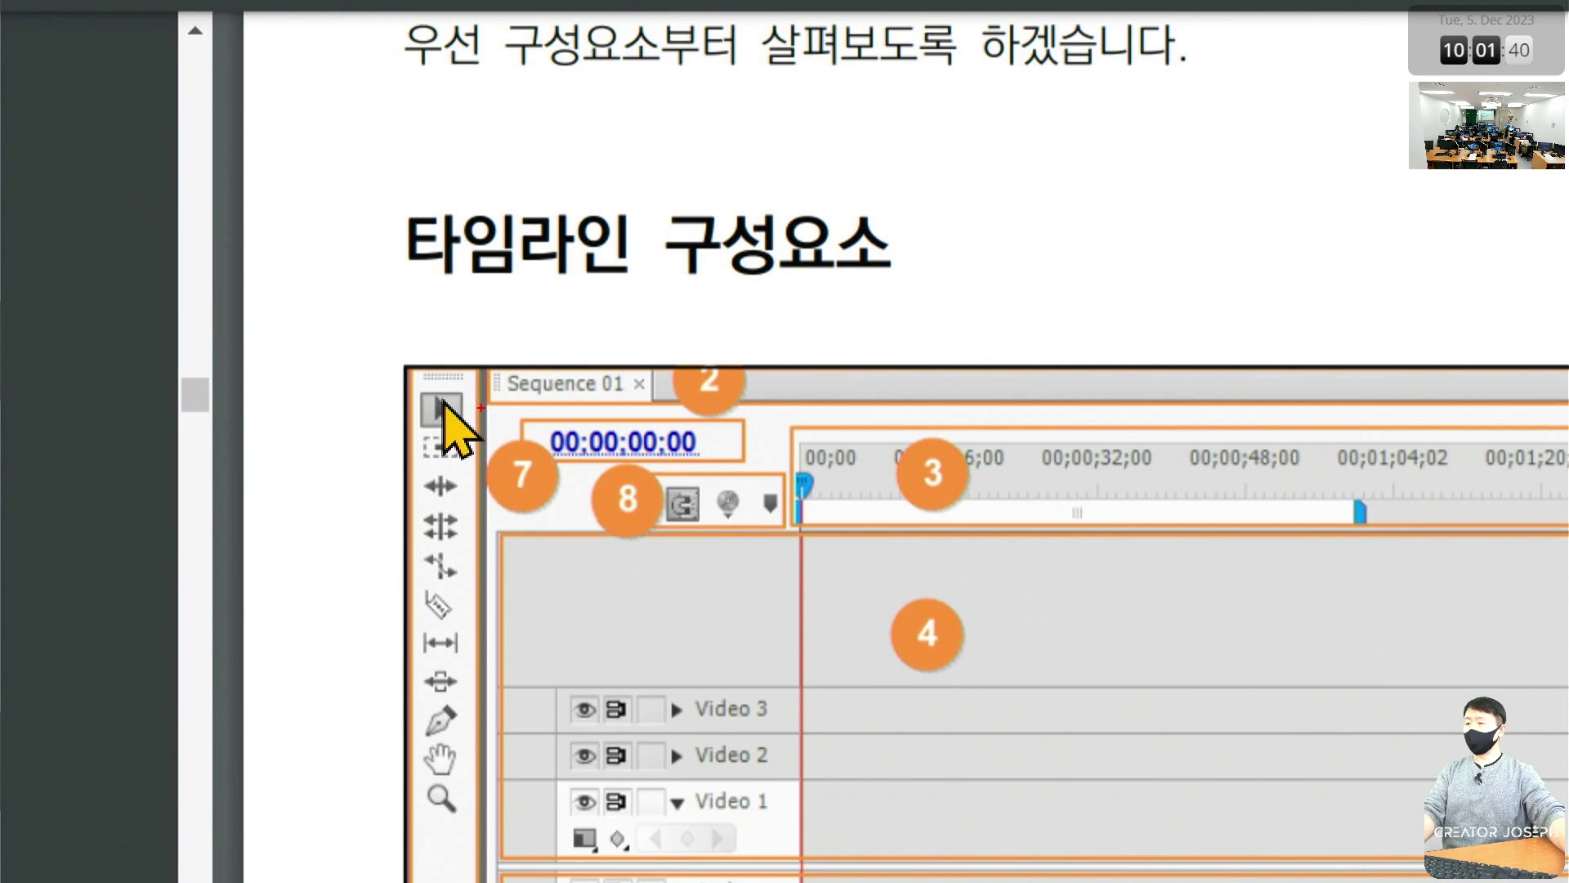
Mark the timecode display and time ruler, clear them, and move on to page 81
{"action": "left_click_drag", "start_coordinate": [480, 407], "coordinate": [758, 481]}
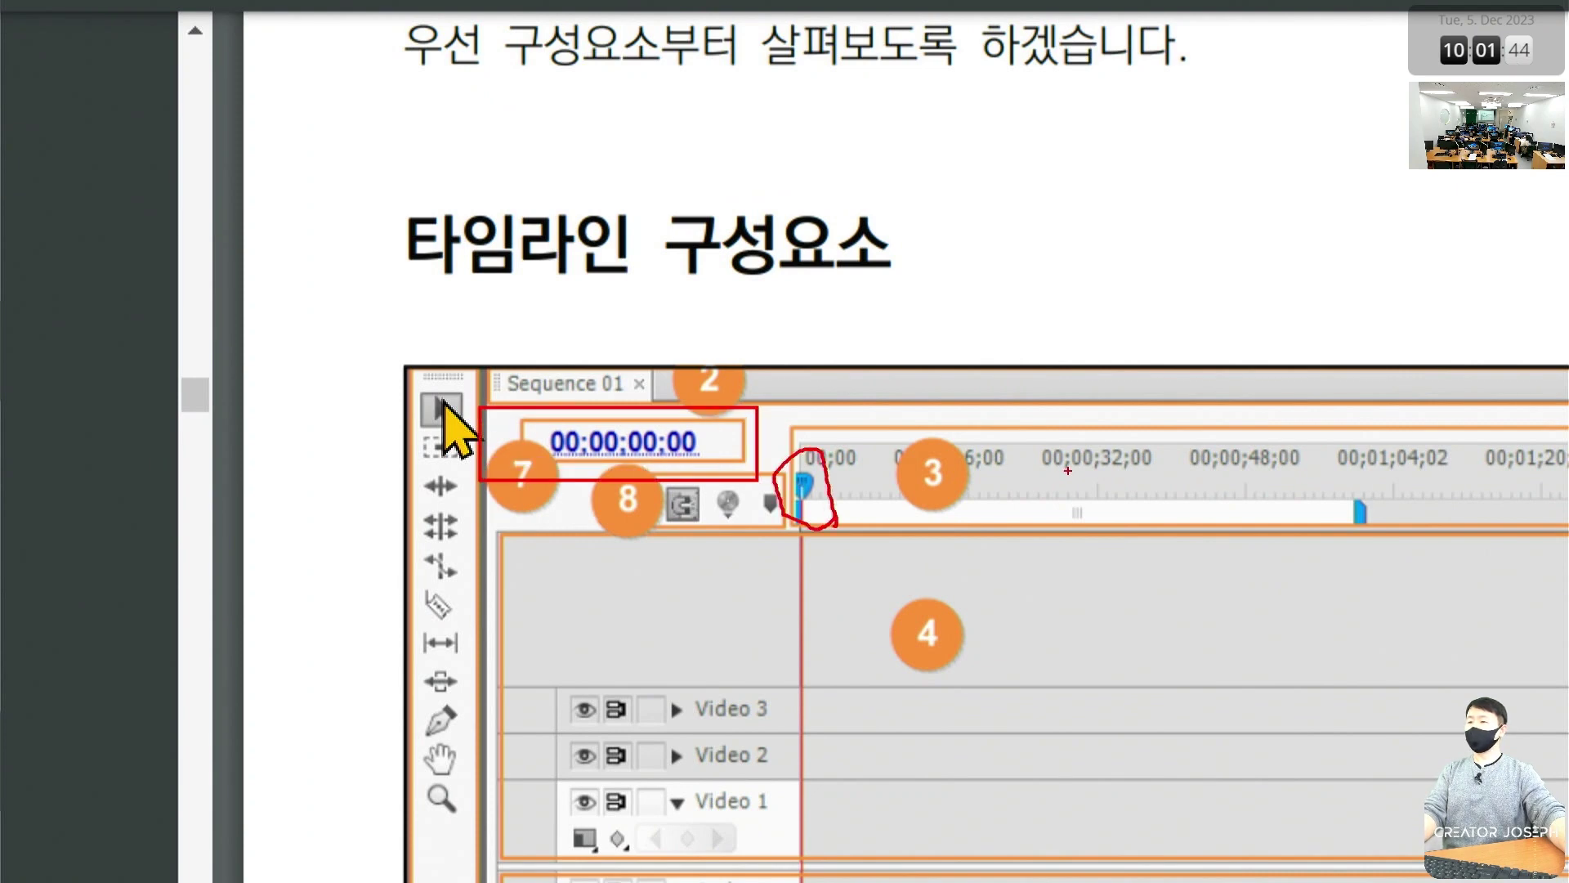
{"action": "left_click_drag", "start_coordinate": [871, 404], "coordinate": [1028, 438]}
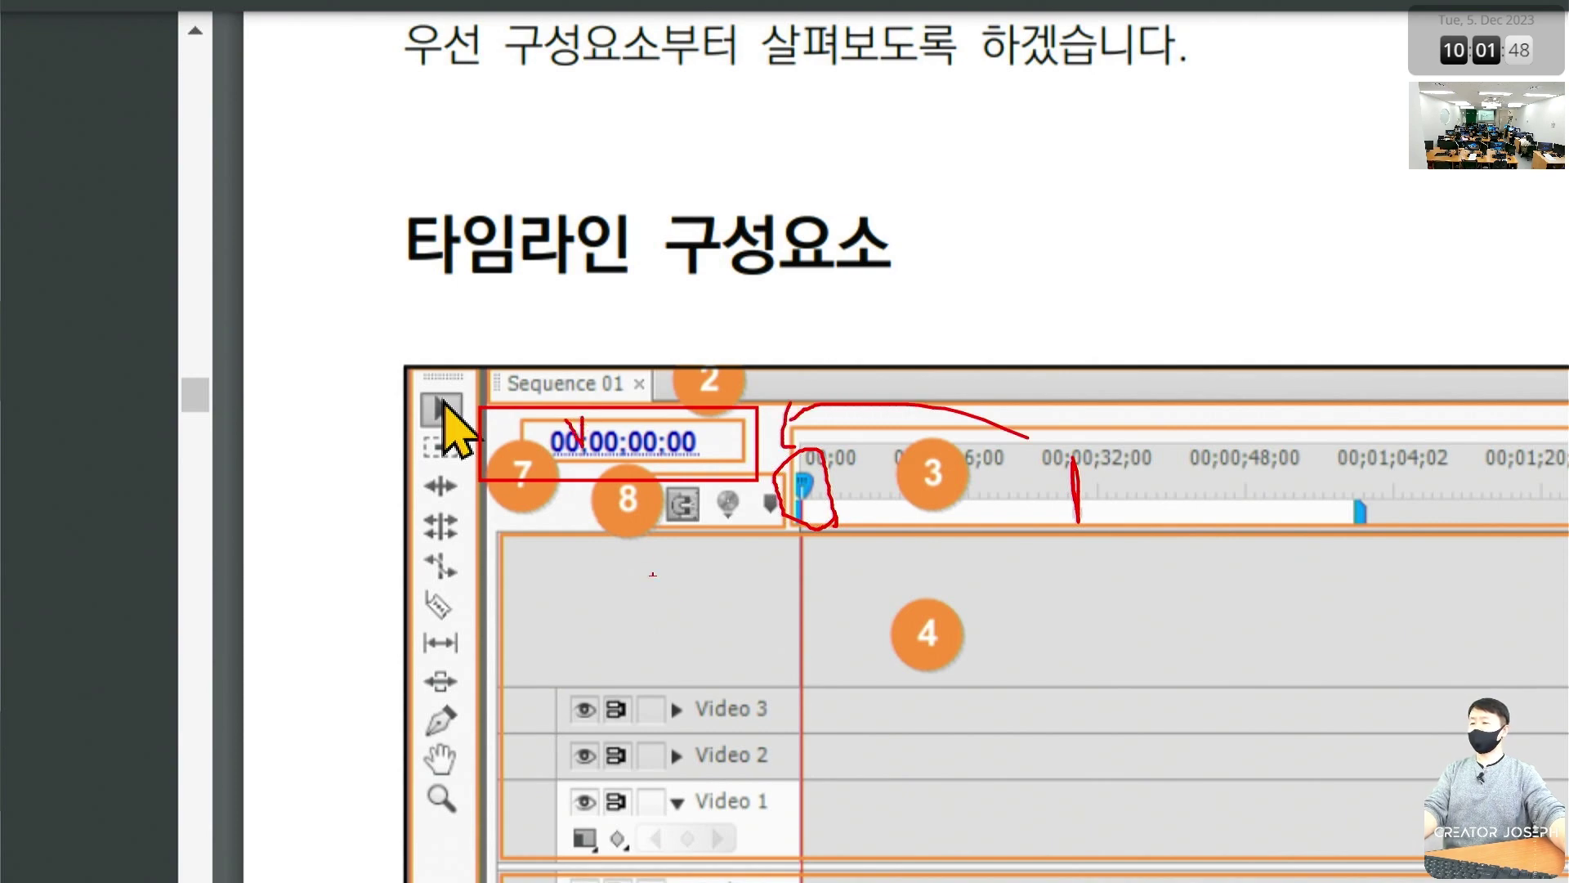
{"action": "key", "text": "Escape"}
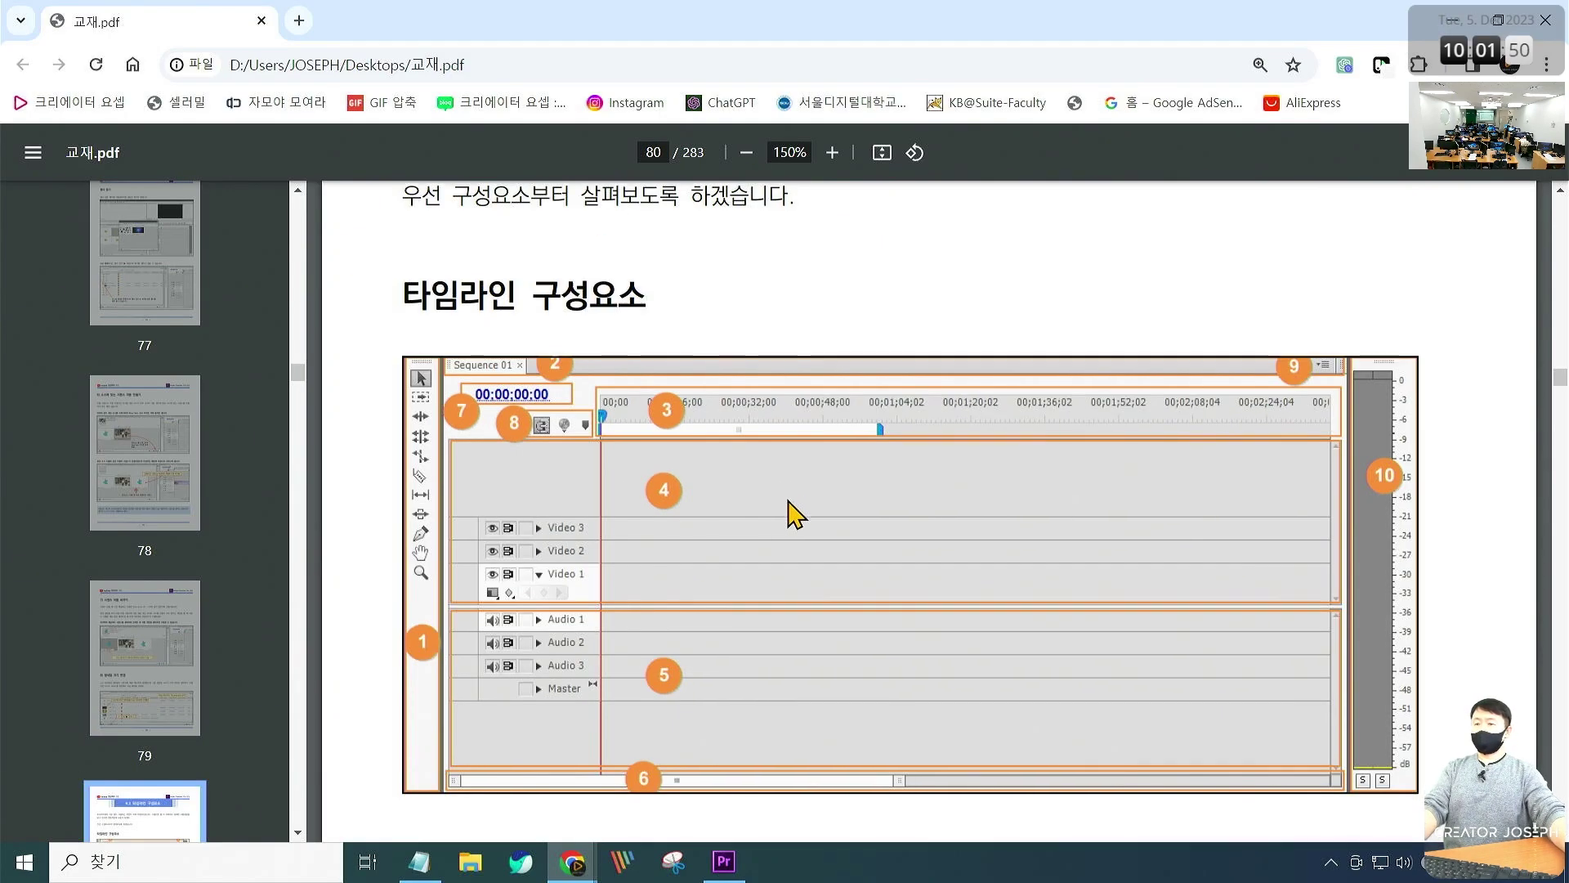
{"action": "scroll", "coordinate": [797, 562], "scroll_direction": "down", "scroll_amount": 3}
Scroll to page 81's tools table and box and tick the Selection Tool (V) row
{"action": "scroll", "coordinate": [797, 562], "scroll_direction": "down", "scroll_amount": 3}
{"action": "scroll", "coordinate": [792, 556], "scroll_direction": "down", "scroll_amount": 5}
{"action": "scroll", "coordinate": [788, 552], "scroll_direction": "down", "scroll_amount": 3}
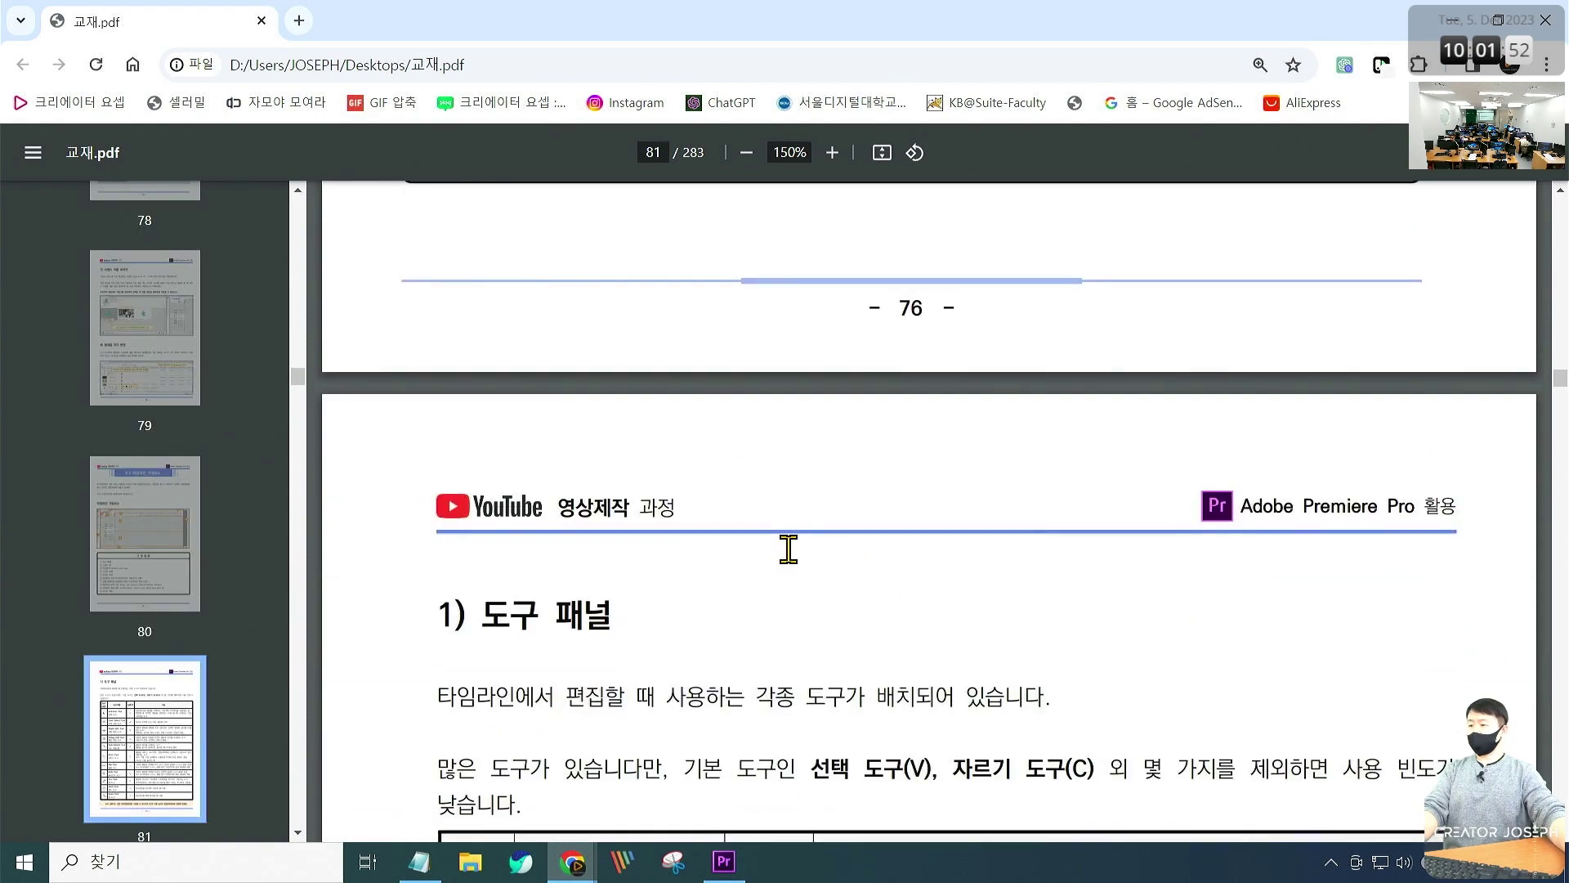
{"action": "scroll", "coordinate": [789, 547], "scroll_direction": "down", "scroll_amount": 4}
{"action": "scroll", "coordinate": [789, 546], "scroll_direction": "down", "scroll_amount": 2}
{"action": "scroll", "coordinate": [788, 543], "scroll_direction": "up", "scroll_amount": 4}
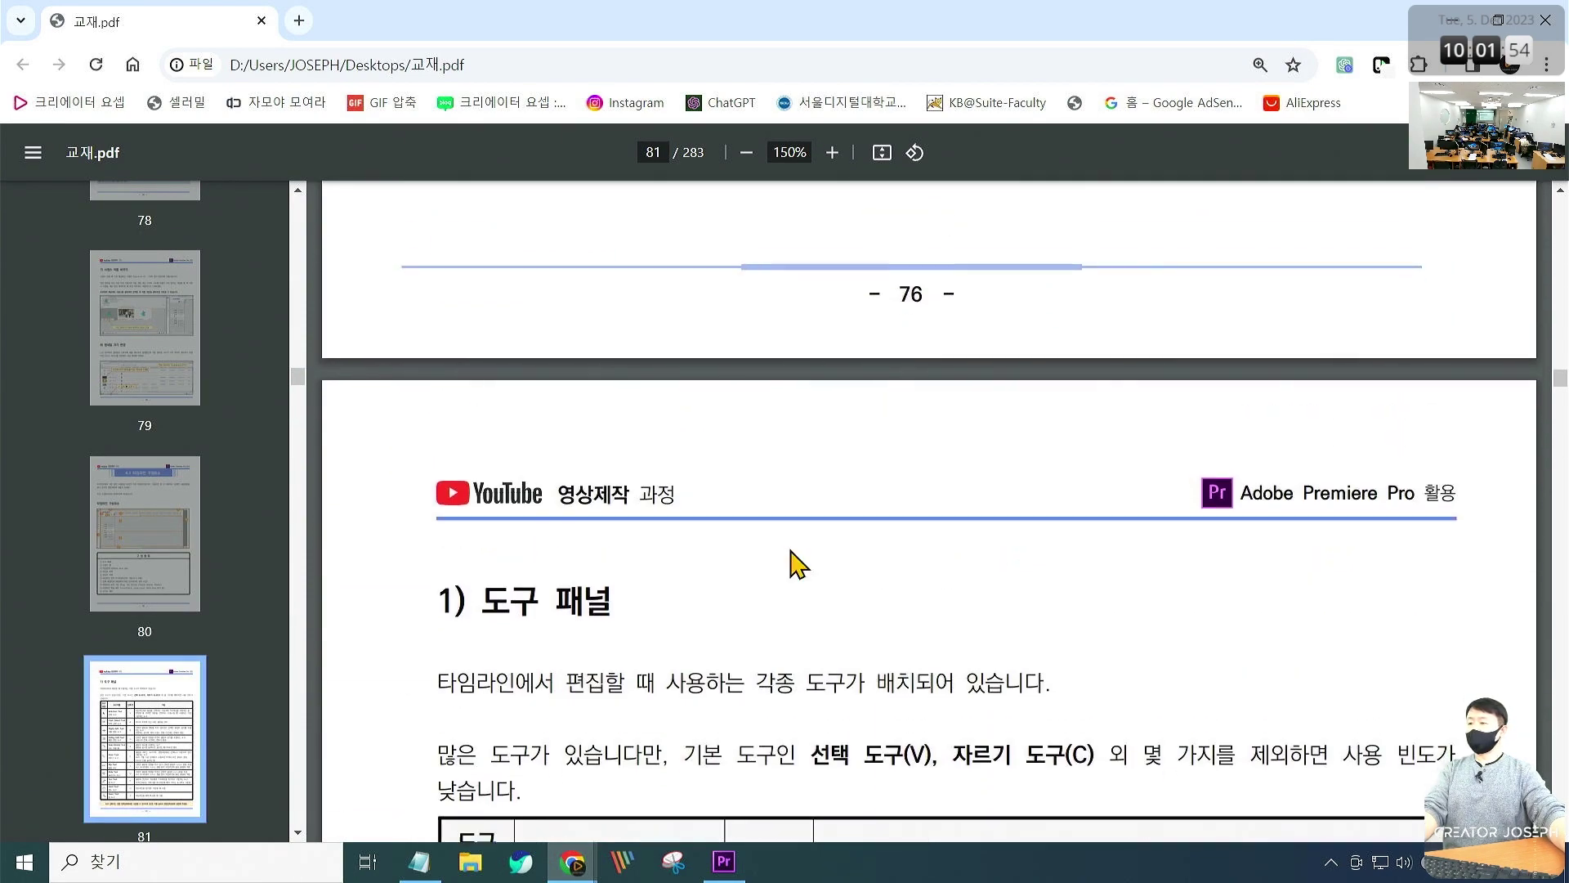
{"action": "scroll", "coordinate": [799, 561], "scroll_direction": "down", "scroll_amount": 4}
{"action": "scroll", "coordinate": [791, 552], "scroll_direction": "up", "scroll_amount": 2}
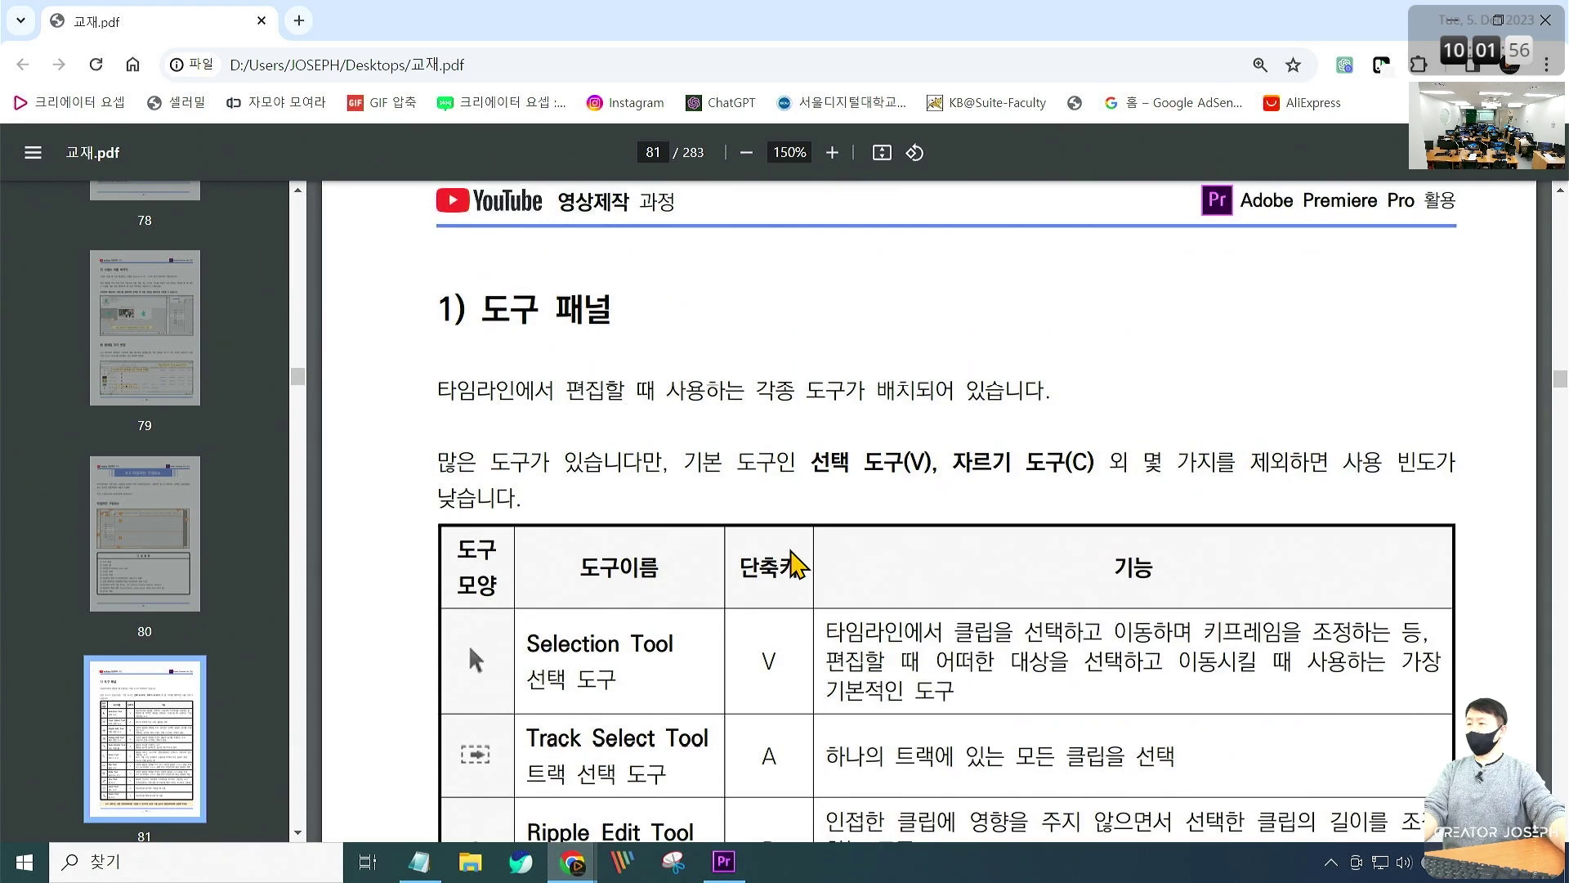
{"action": "scroll", "coordinate": [792, 564], "scroll_direction": "down", "scroll_amount": 2}
{"action": "scroll", "coordinate": [790, 554], "scroll_direction": "down", "scroll_amount": 5}
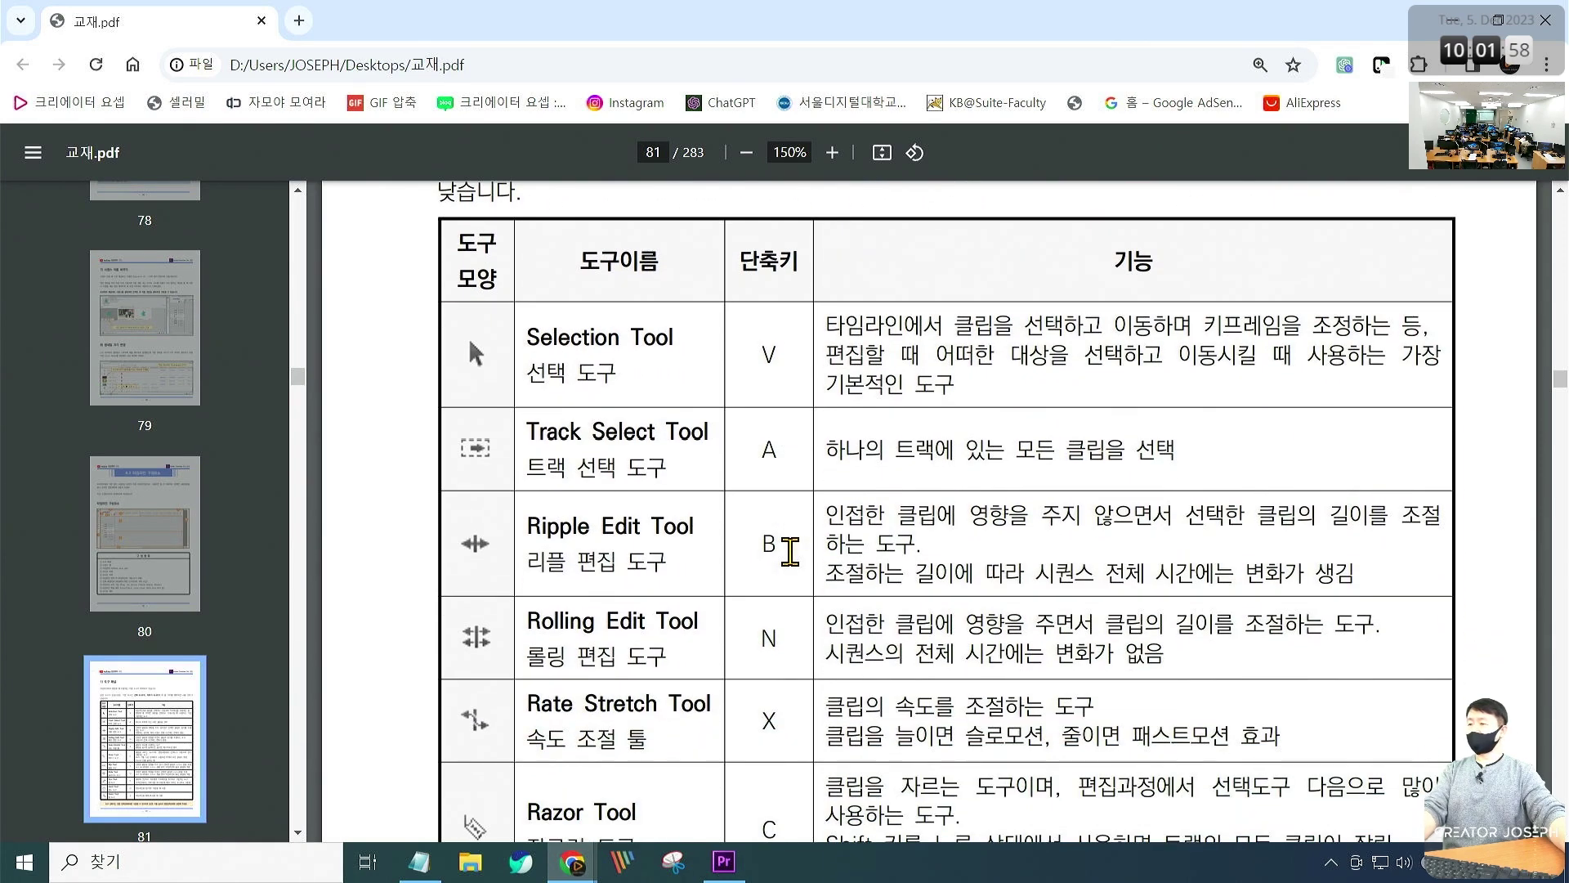
{"action": "scroll", "coordinate": [739, 556], "scroll_direction": "down", "scroll_amount": 2}
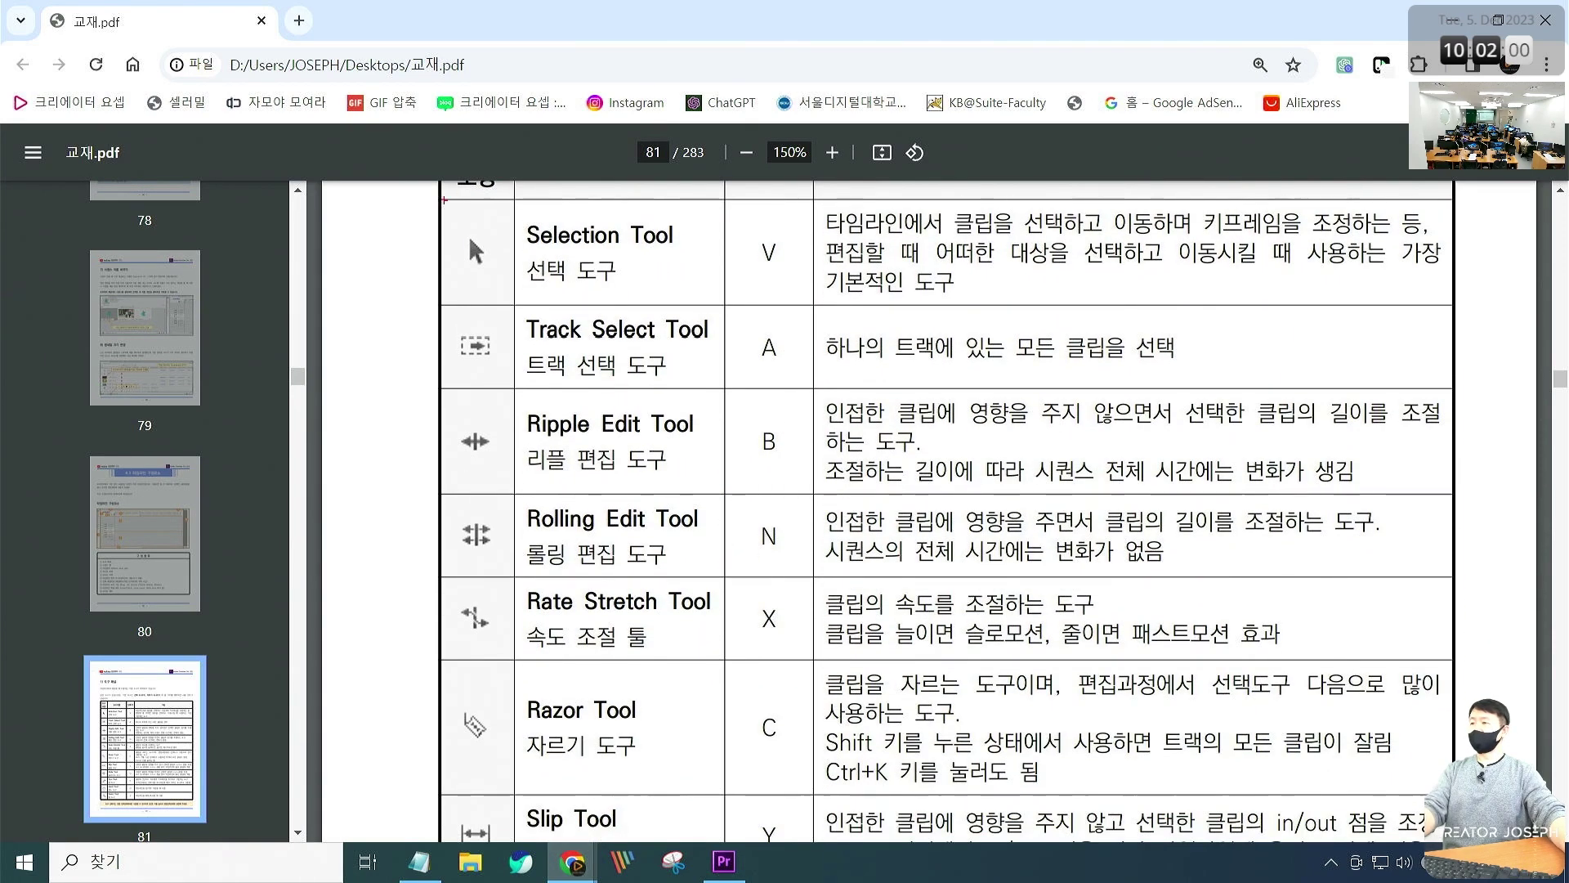
{"action": "left_click_drag", "start_coordinate": [442, 205], "coordinate": [1489, 304]}
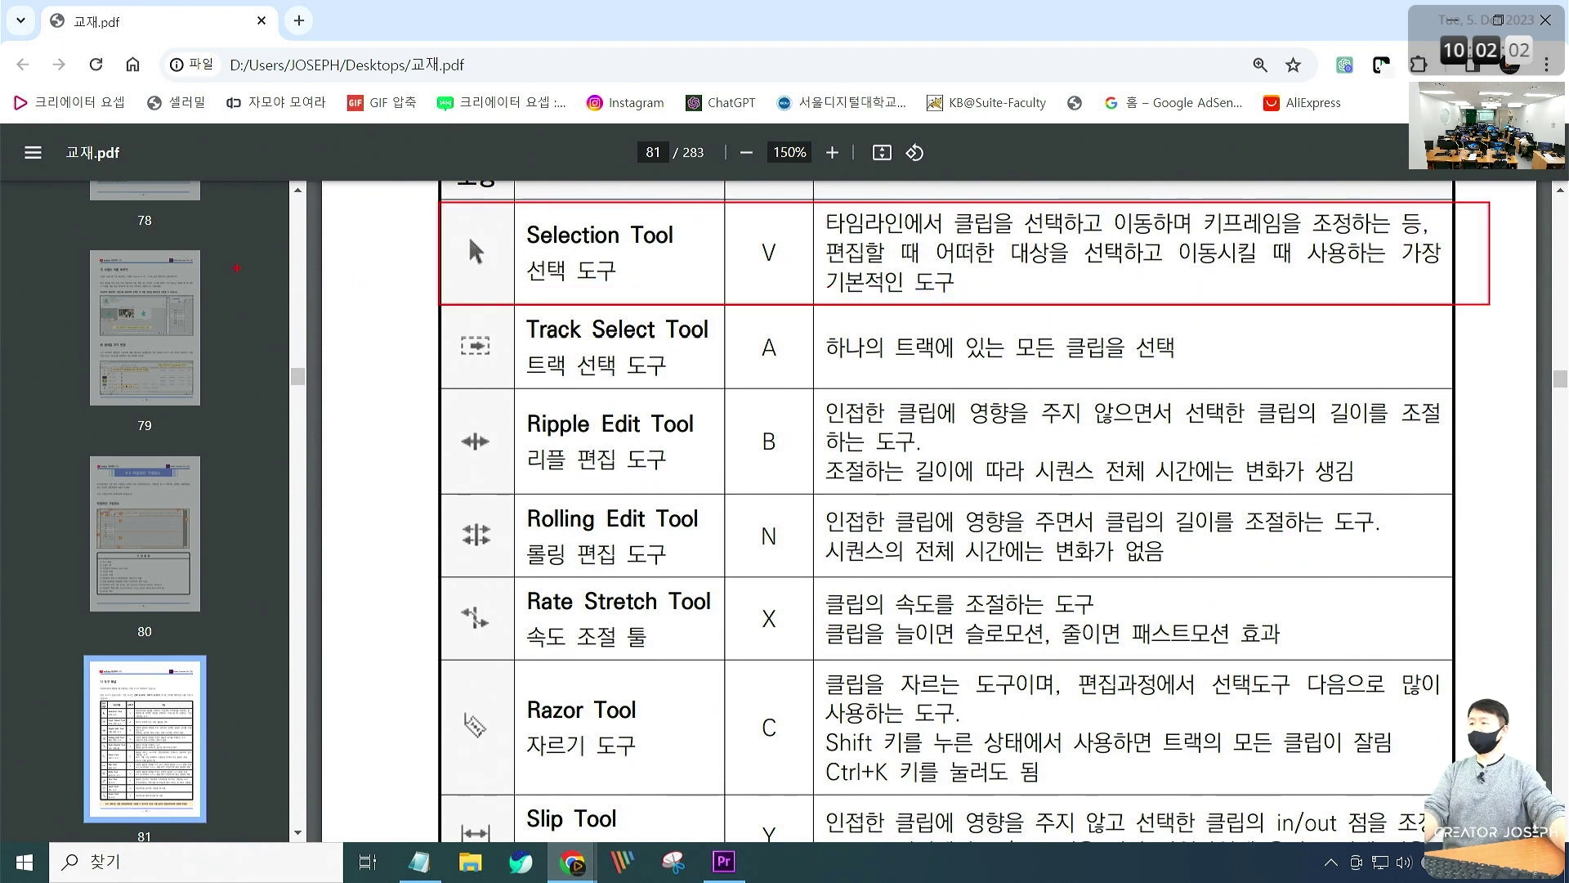
{"action": "left_click_drag", "start_coordinate": [392, 241], "coordinate": [425, 186]}
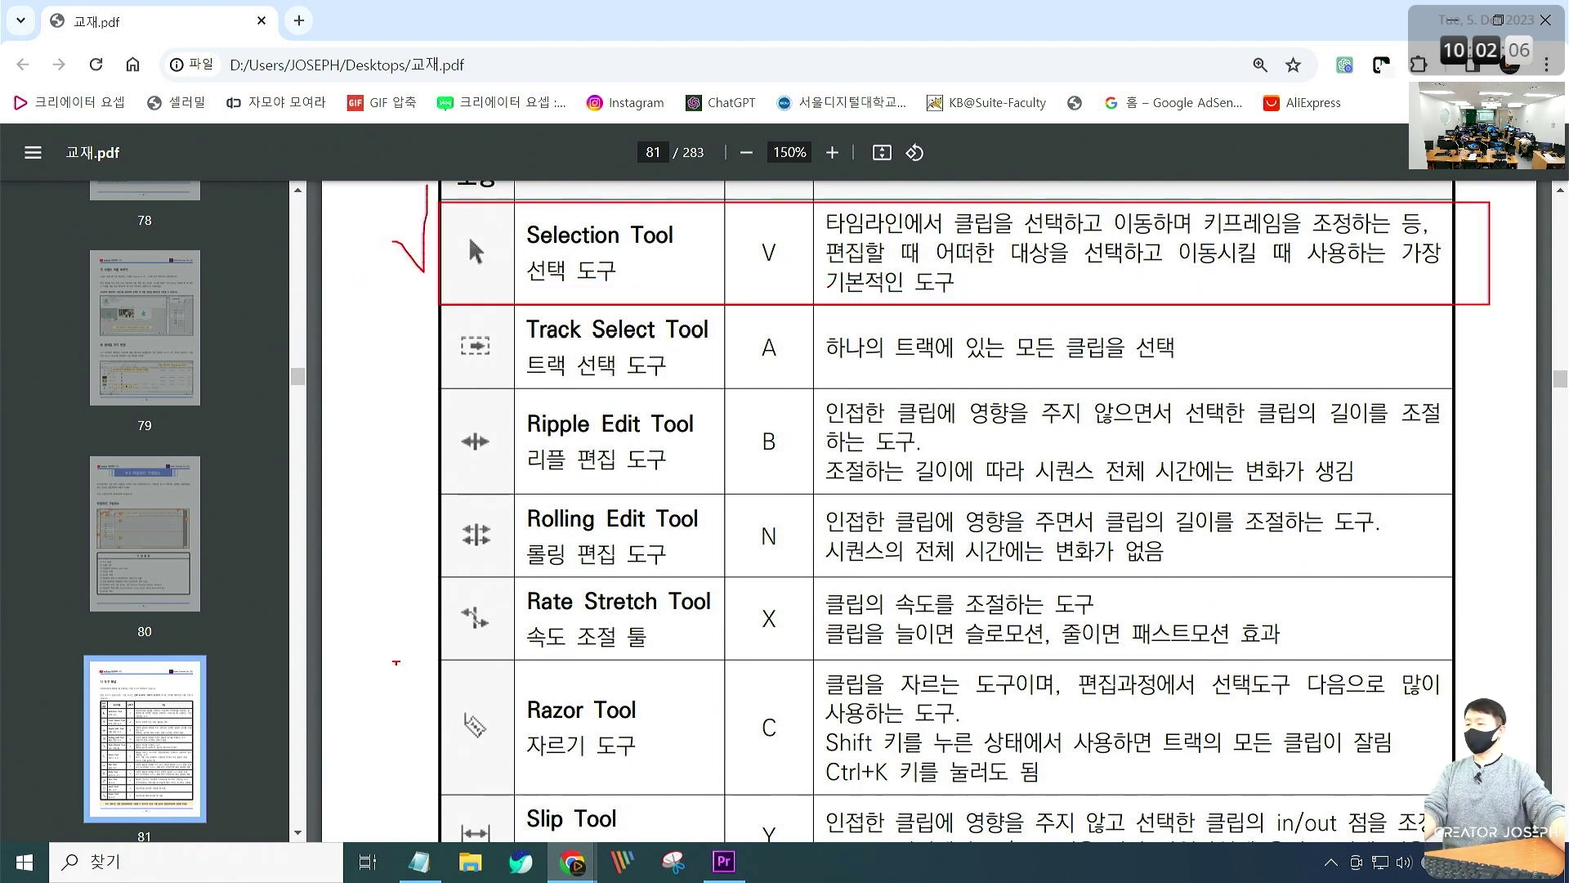
Box and tick the Razor Tool (C) row, clear the markings, and set page 1 as the destination
{"action": "left_click_drag", "start_coordinate": [394, 657], "coordinate": [1485, 793]}
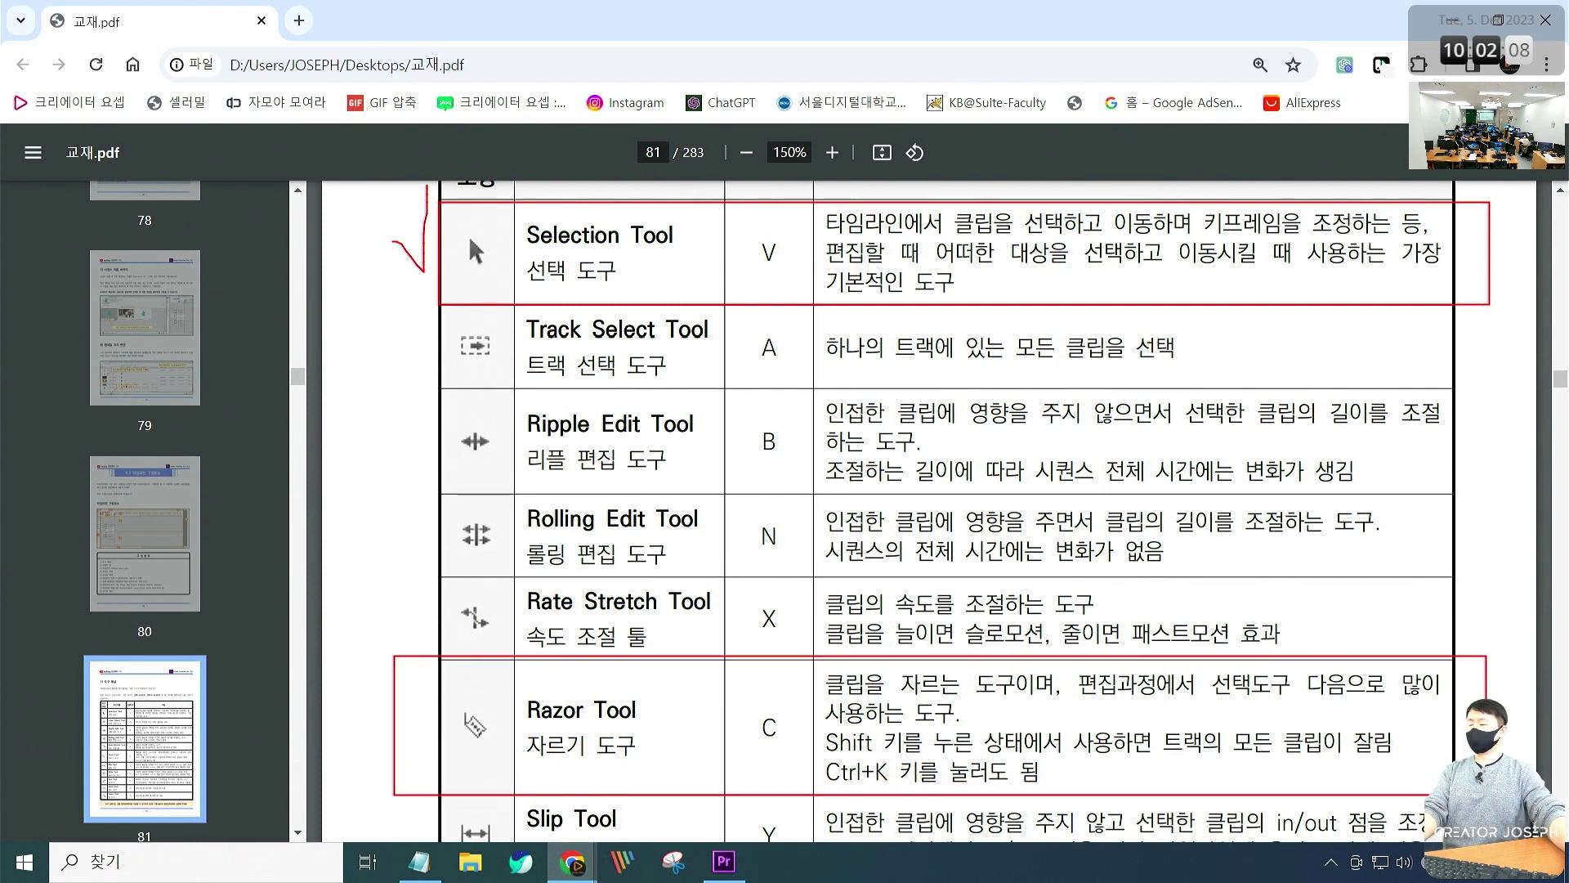
{"action": "left_click_drag", "start_coordinate": [360, 703], "coordinate": [361, 632]}
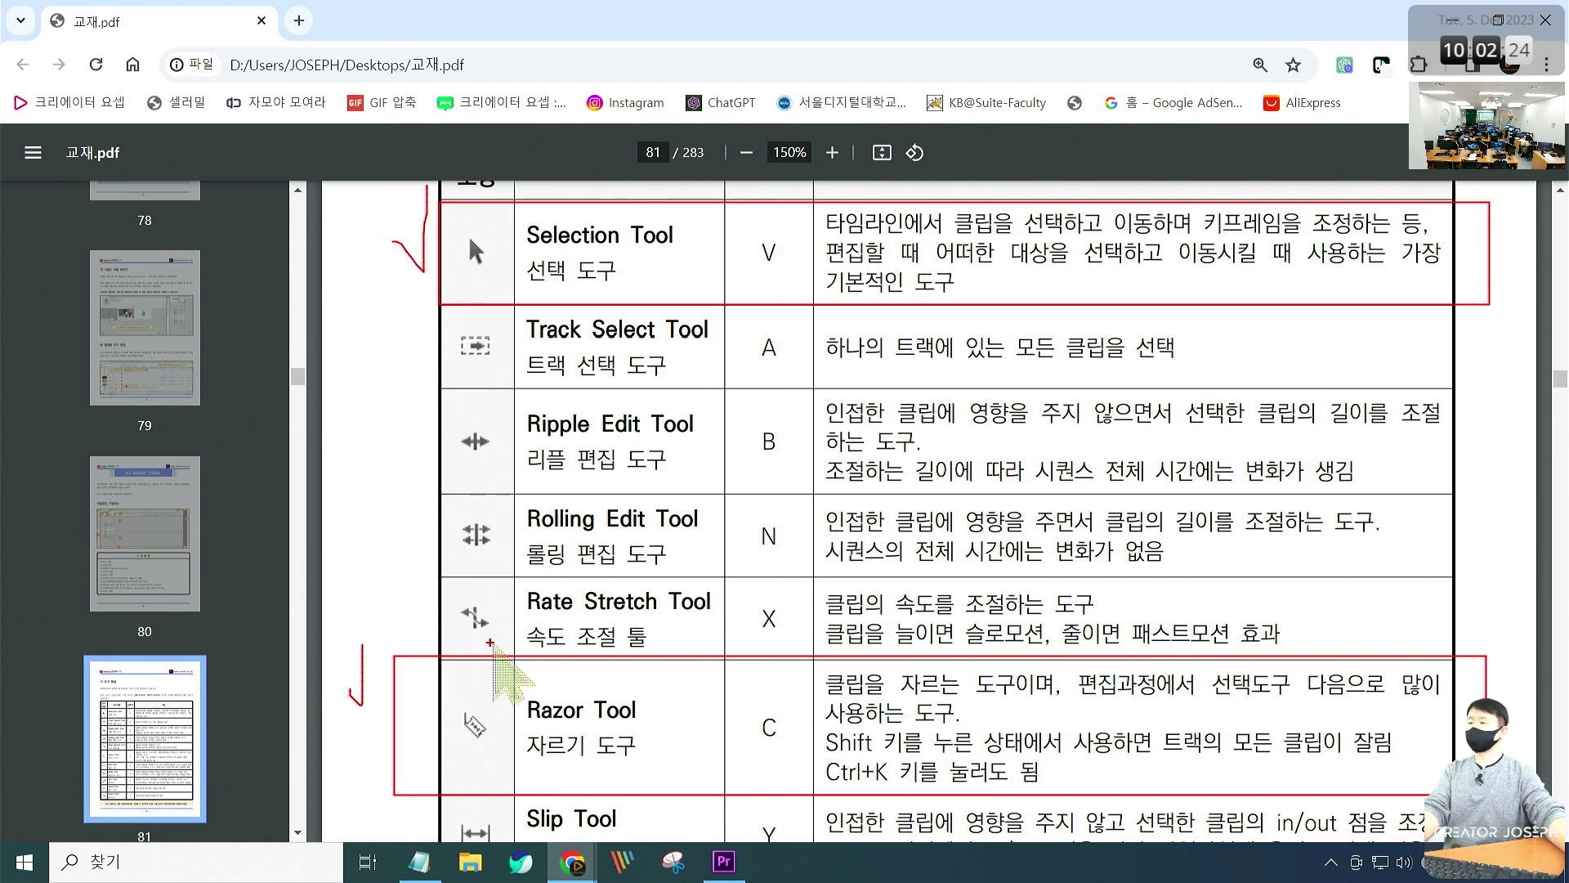
{"action": "key", "text": "Escape"}
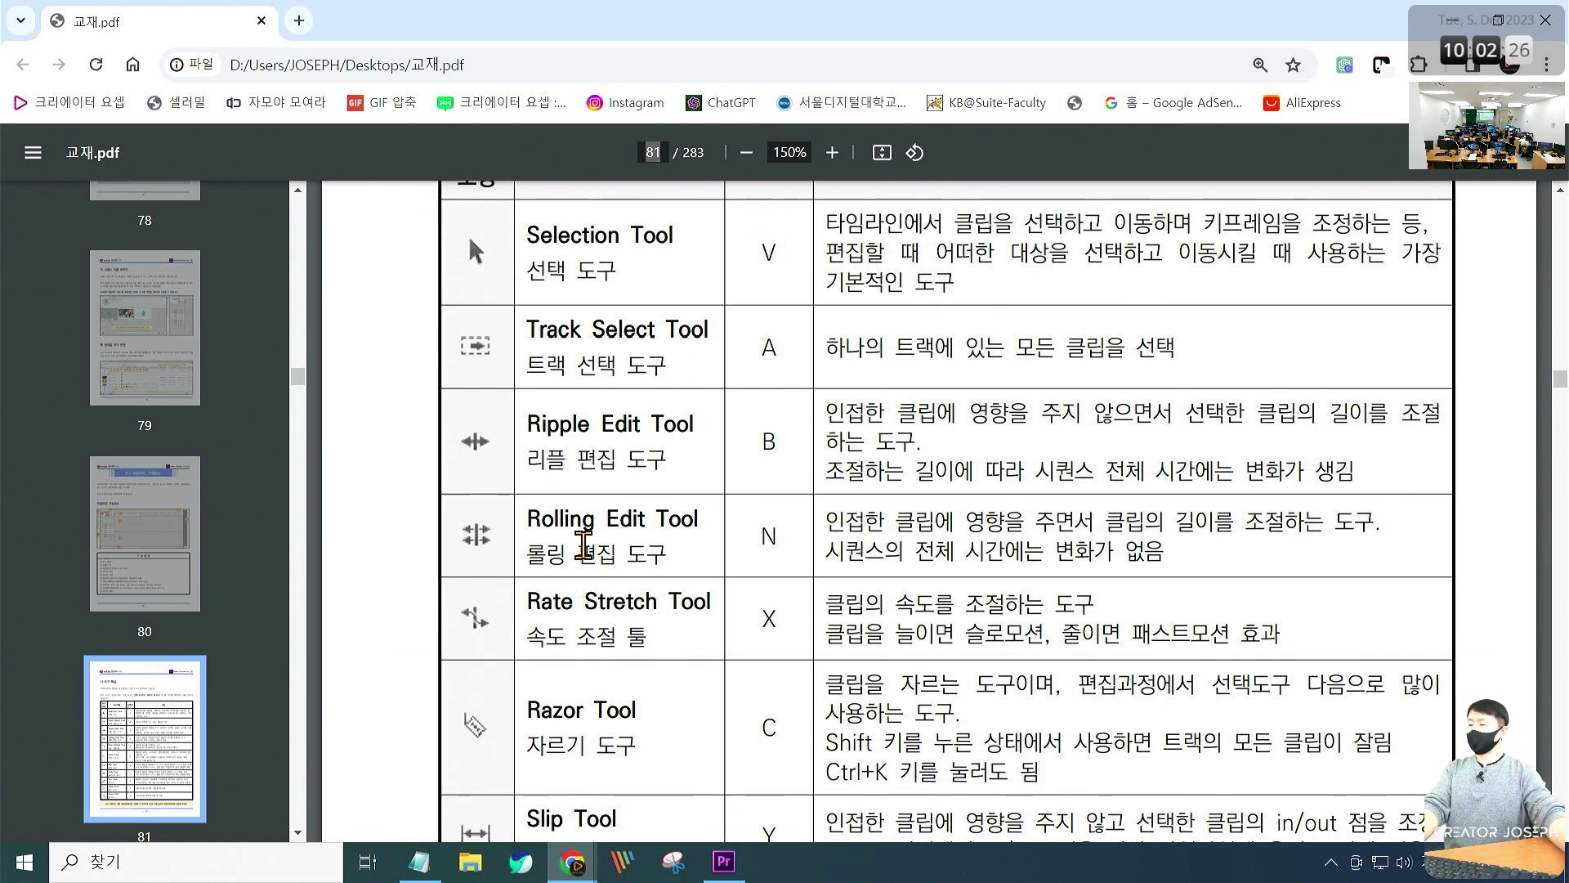
{"action": "key", "text": "BackSpace"}
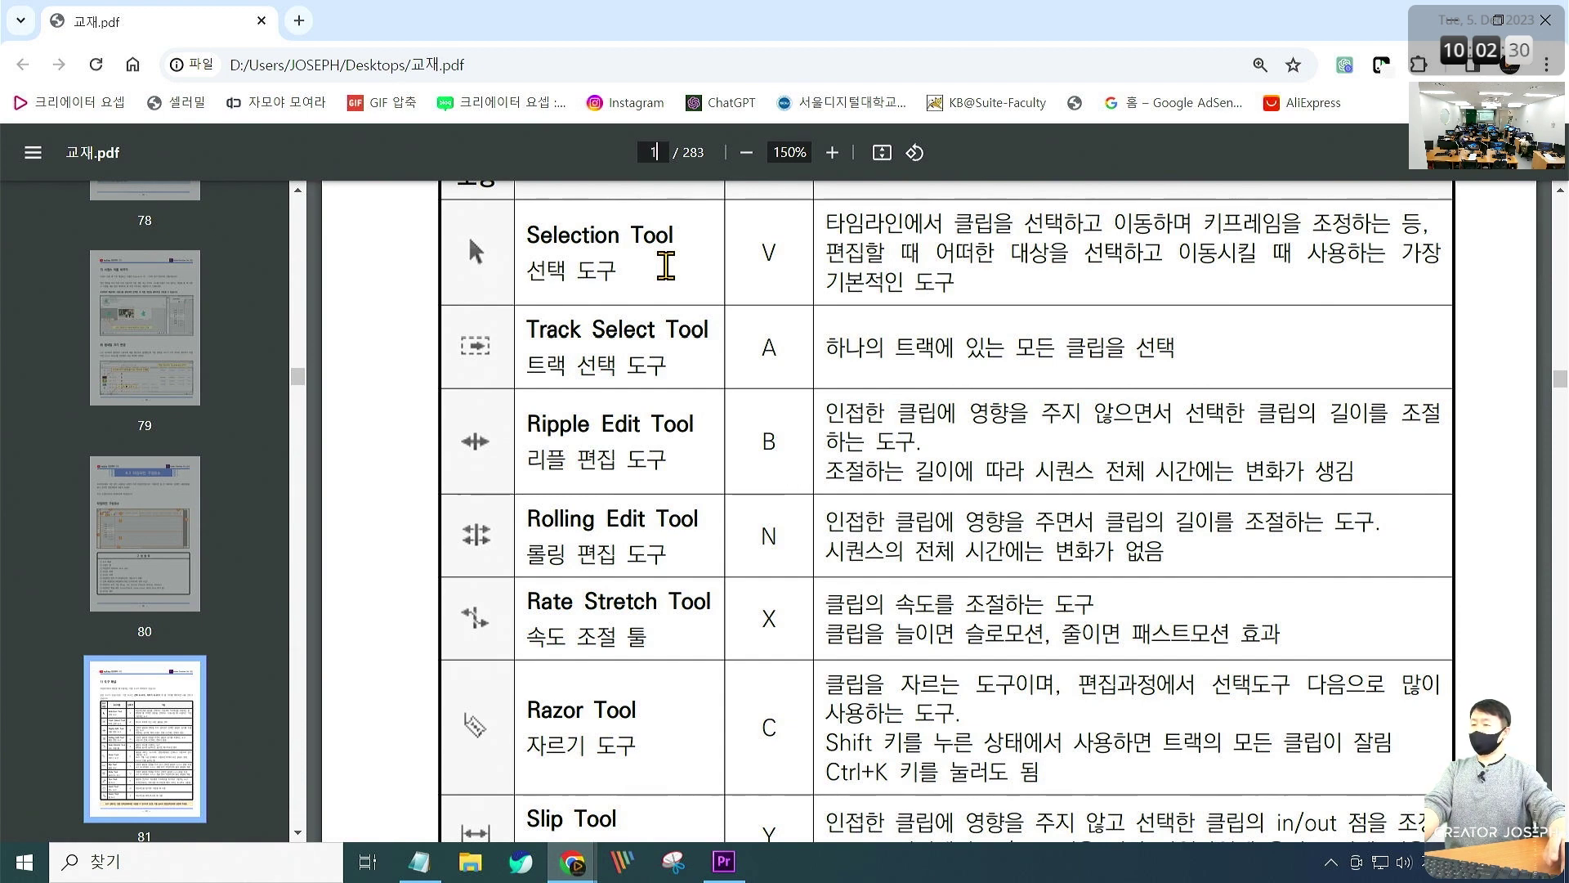
Go to page 1, then search the page 3 contents for where 6.4 소스 모니터 starts
{"action": "key", "text": "Return"}
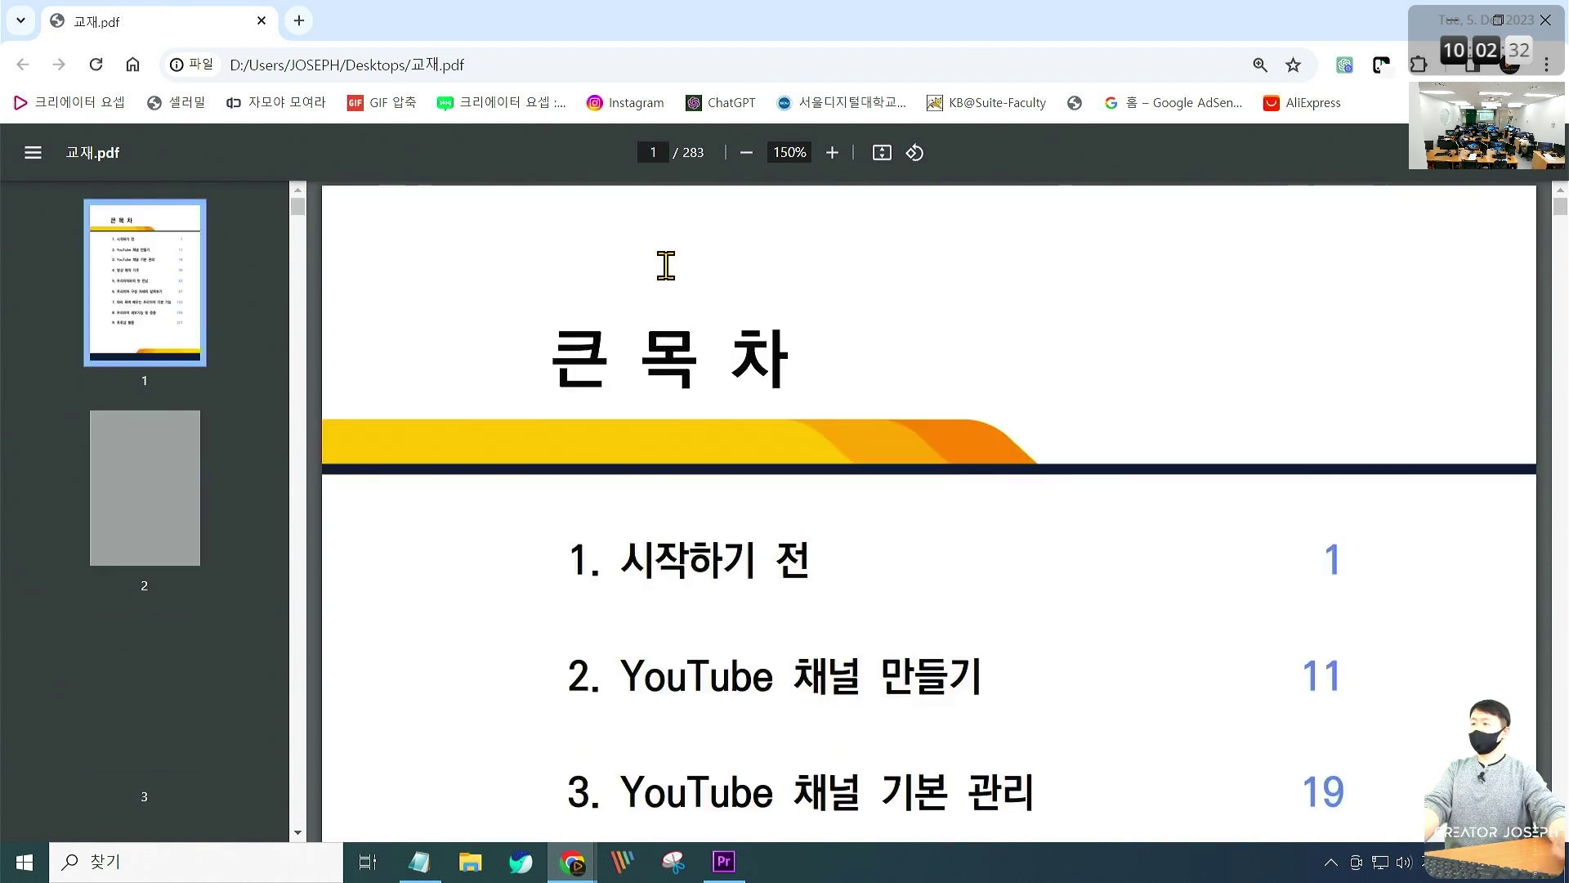
{"action": "left_click", "coordinate": [130, 695]}
{"action": "scroll", "coordinate": [687, 621], "scroll_direction": "down", "scroll_amount": 4}
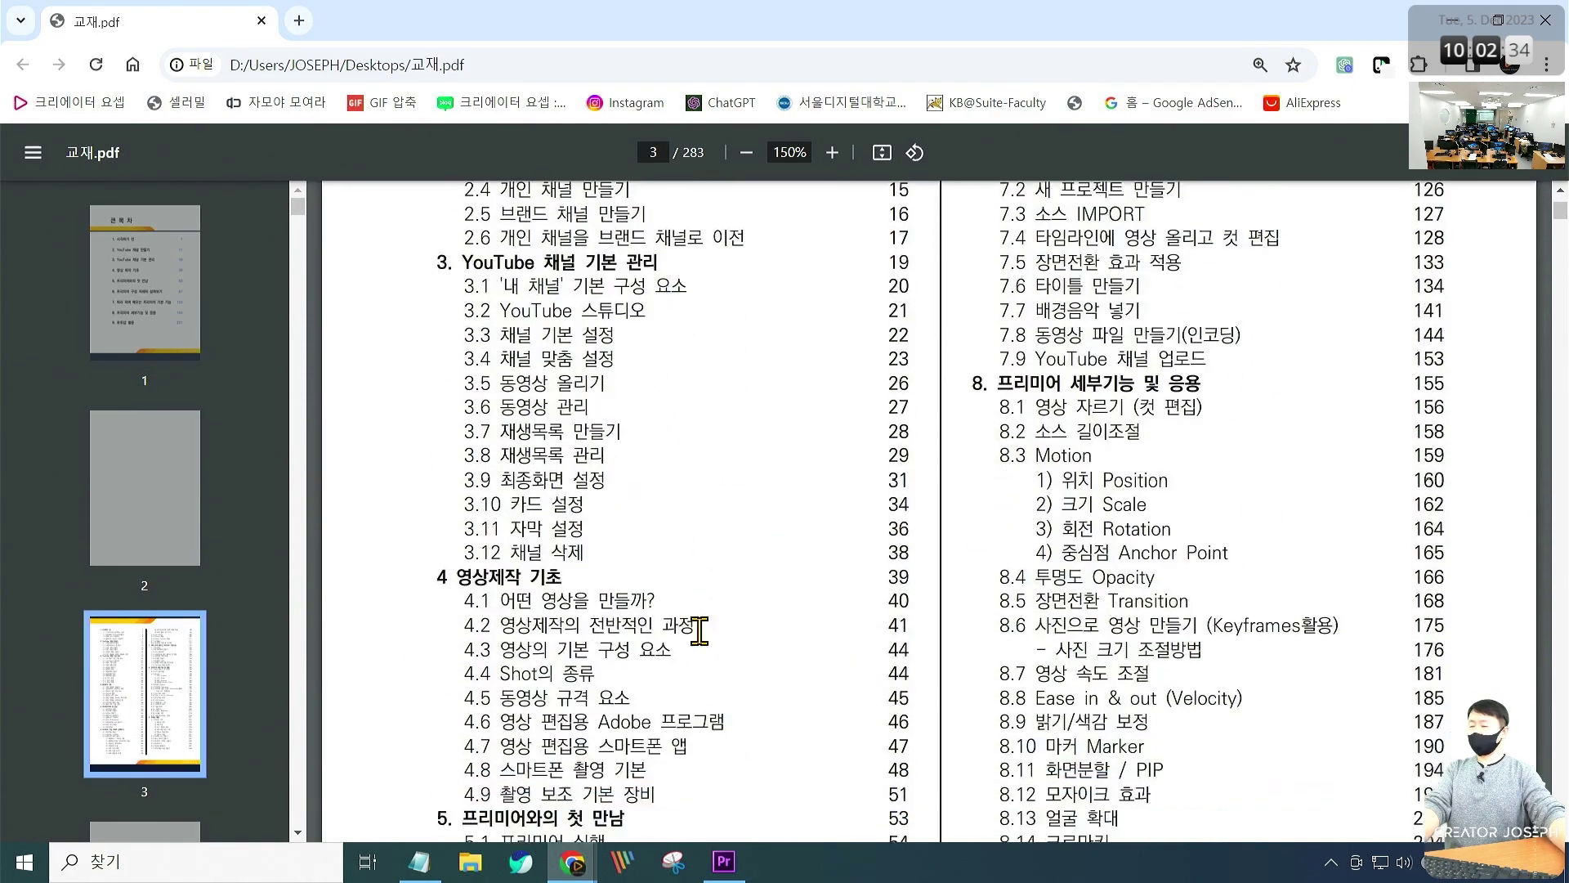
{"action": "scroll", "coordinate": [704, 634], "scroll_direction": "down", "scroll_amount": 1}
{"action": "scroll", "coordinate": [711, 648], "scroll_direction": "down", "scroll_amount": 2}
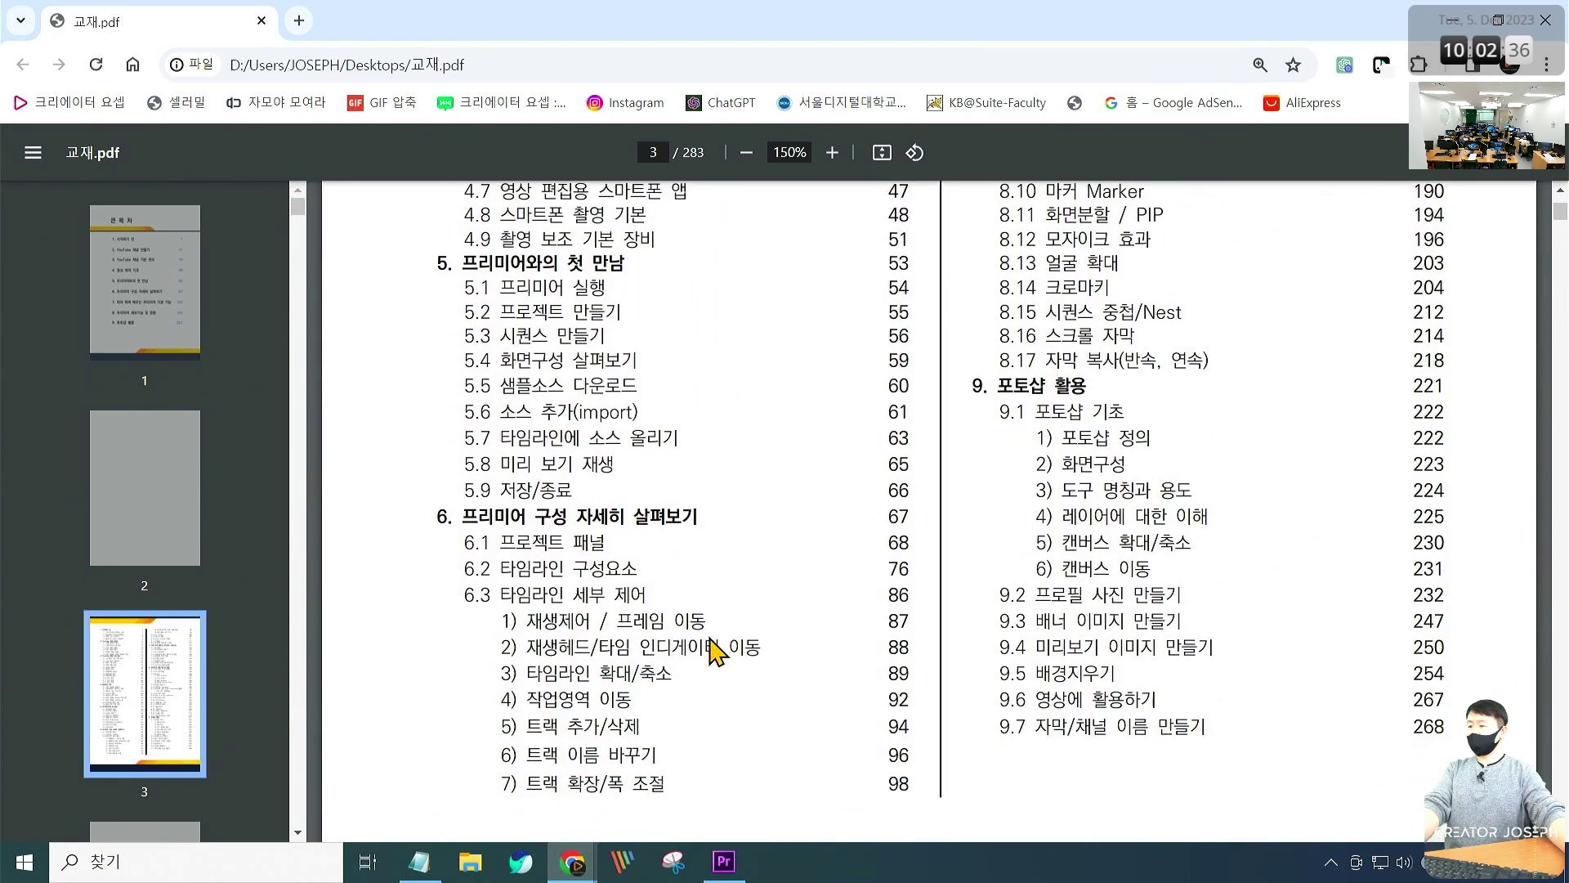
{"action": "scroll", "coordinate": [830, 558], "scroll_direction": "up", "scroll_amount": 2}
{"action": "scroll", "coordinate": [830, 558], "scroll_direction": "up", "scroll_amount": 3}
{"action": "scroll", "coordinate": [818, 507], "scroll_direction": "up", "scroll_amount": 3}
{"action": "scroll", "coordinate": [858, 531], "scroll_direction": "up", "scroll_amount": 1}
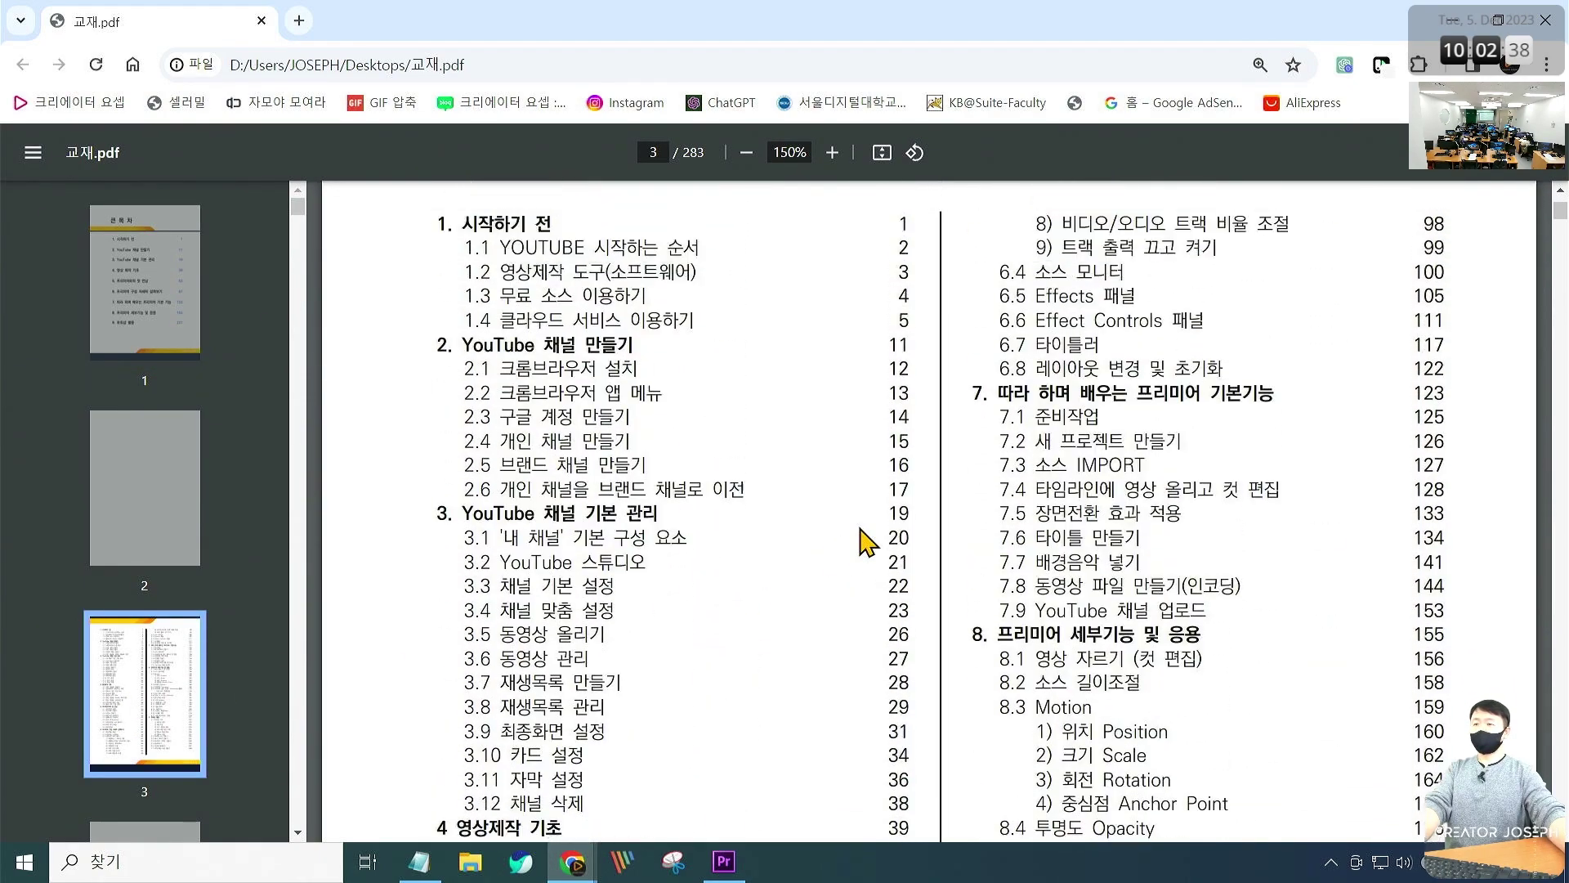
{"action": "left_click", "coordinate": [651, 153]}
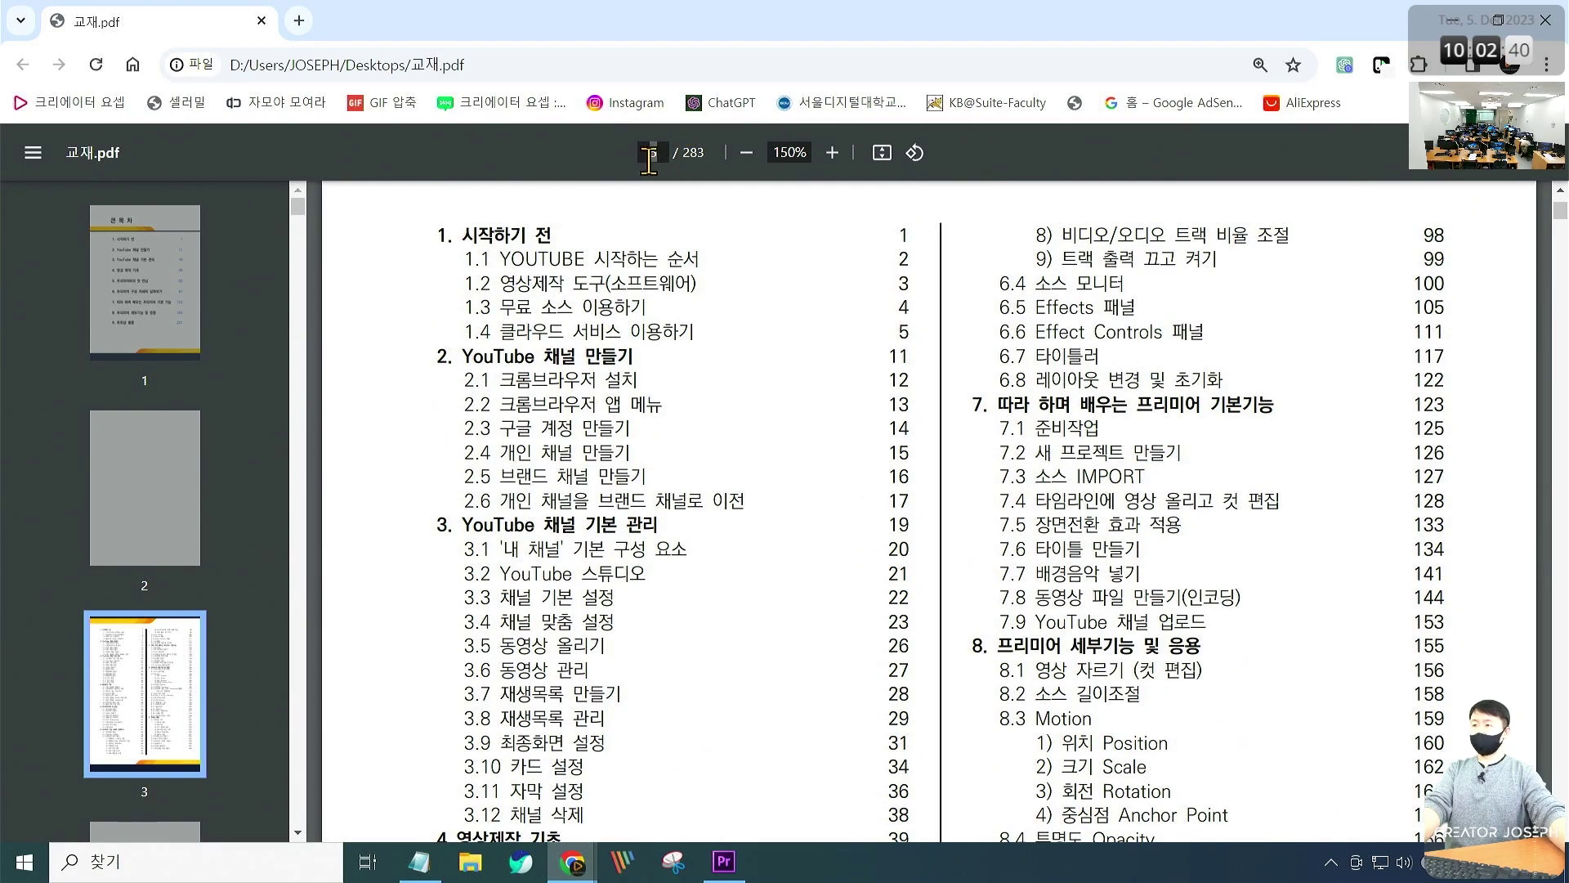
Jump to page 104 of the PDF textbook and scroll to the Source Monitor shortcut table
{"action": "type", "text": "104"}
{"action": "key", "text": "Return"}
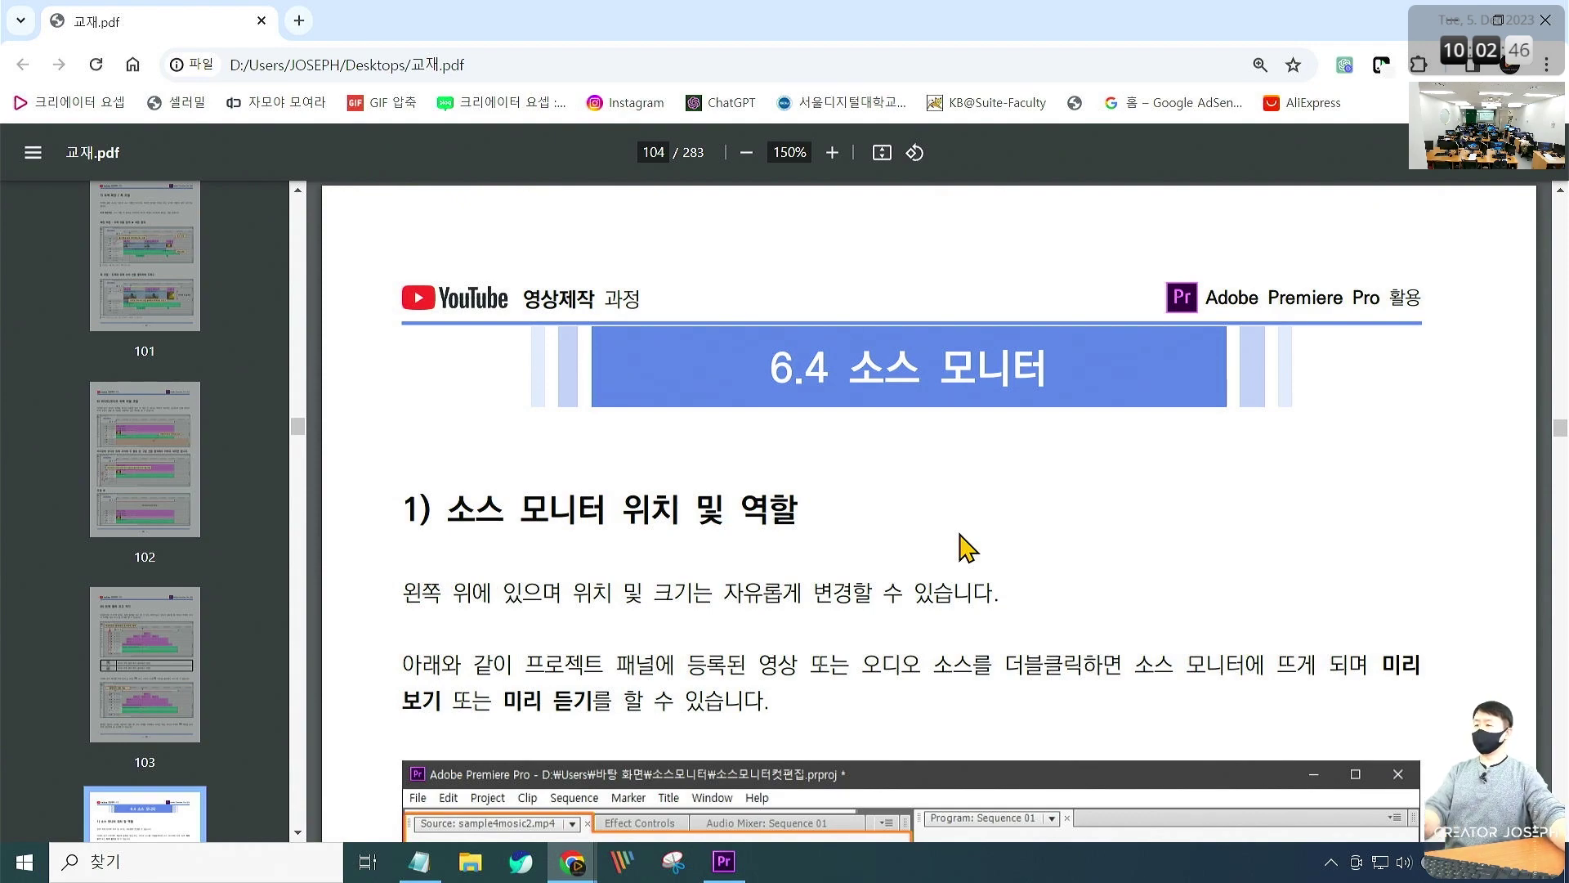
{"action": "scroll", "coordinate": [967, 546], "scroll_direction": "down", "scroll_amount": 2}
{"action": "scroll", "coordinate": [967, 546], "scroll_direction": "down", "scroll_amount": 3}
{"action": "scroll", "coordinate": [969, 543], "scroll_direction": "down", "scroll_amount": 3}
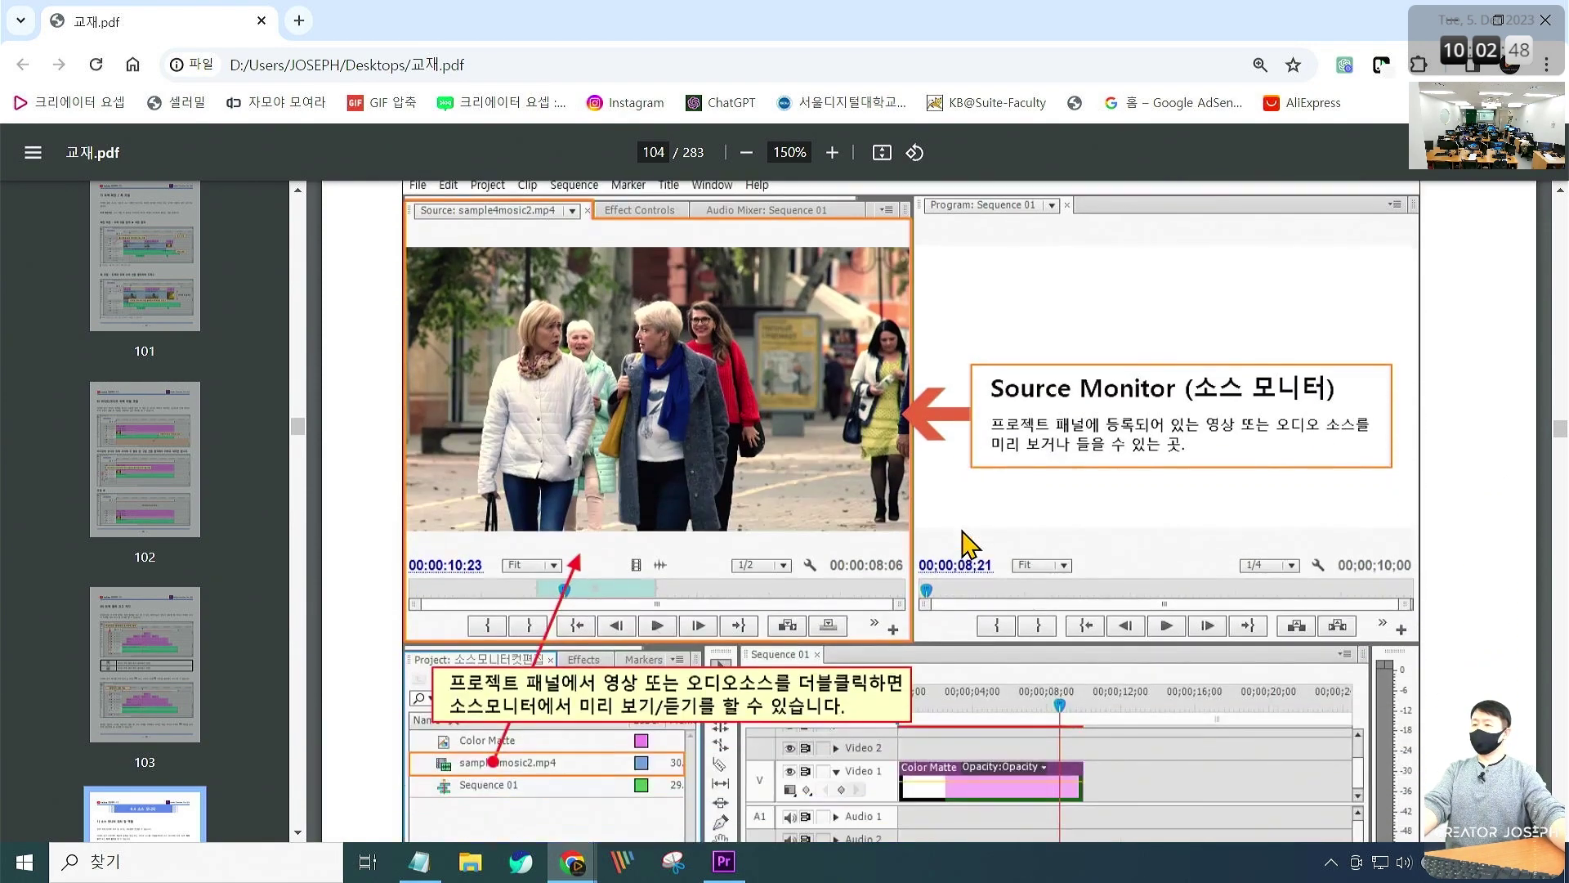
{"action": "scroll", "coordinate": [967, 546], "scroll_direction": "down", "scroll_amount": 2}
{"action": "scroll", "coordinate": [968, 546], "scroll_direction": "down", "scroll_amount": 2}
{"action": "scroll", "coordinate": [971, 547], "scroll_direction": "down", "scroll_amount": 4}
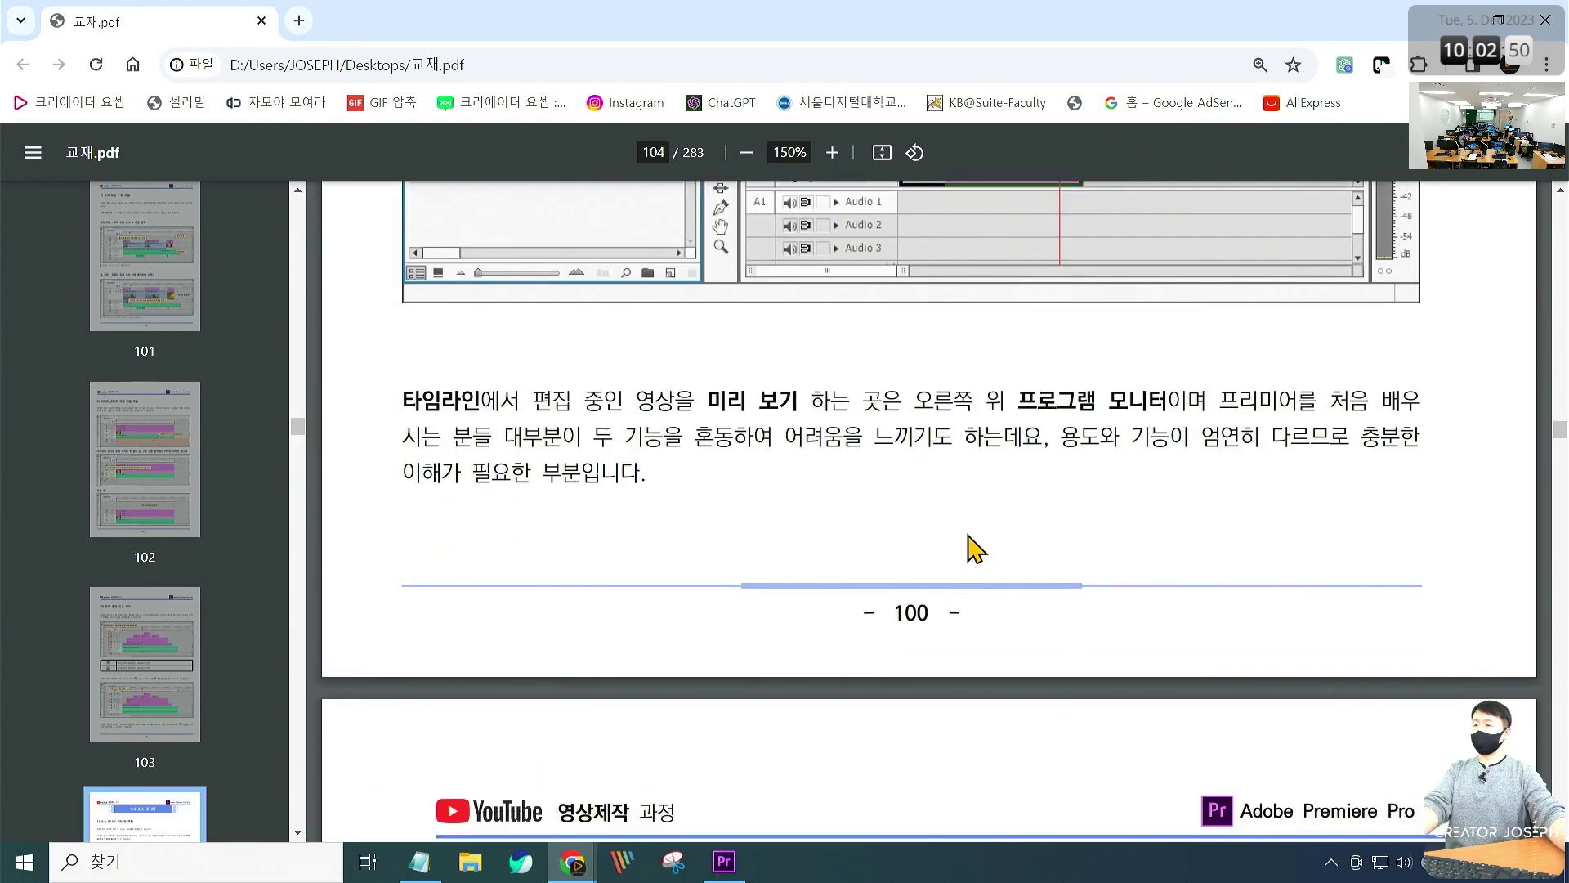
{"action": "scroll", "coordinate": [975, 548], "scroll_direction": "down", "scroll_amount": 3}
{"action": "scroll", "coordinate": [975, 548], "scroll_direction": "up", "scroll_amount": 2}
{"action": "scroll", "coordinate": [981, 554], "scroll_direction": "down", "scroll_amount": 6}
{"action": "scroll", "coordinate": [985, 558], "scroll_direction": "down", "scroll_amount": 3}
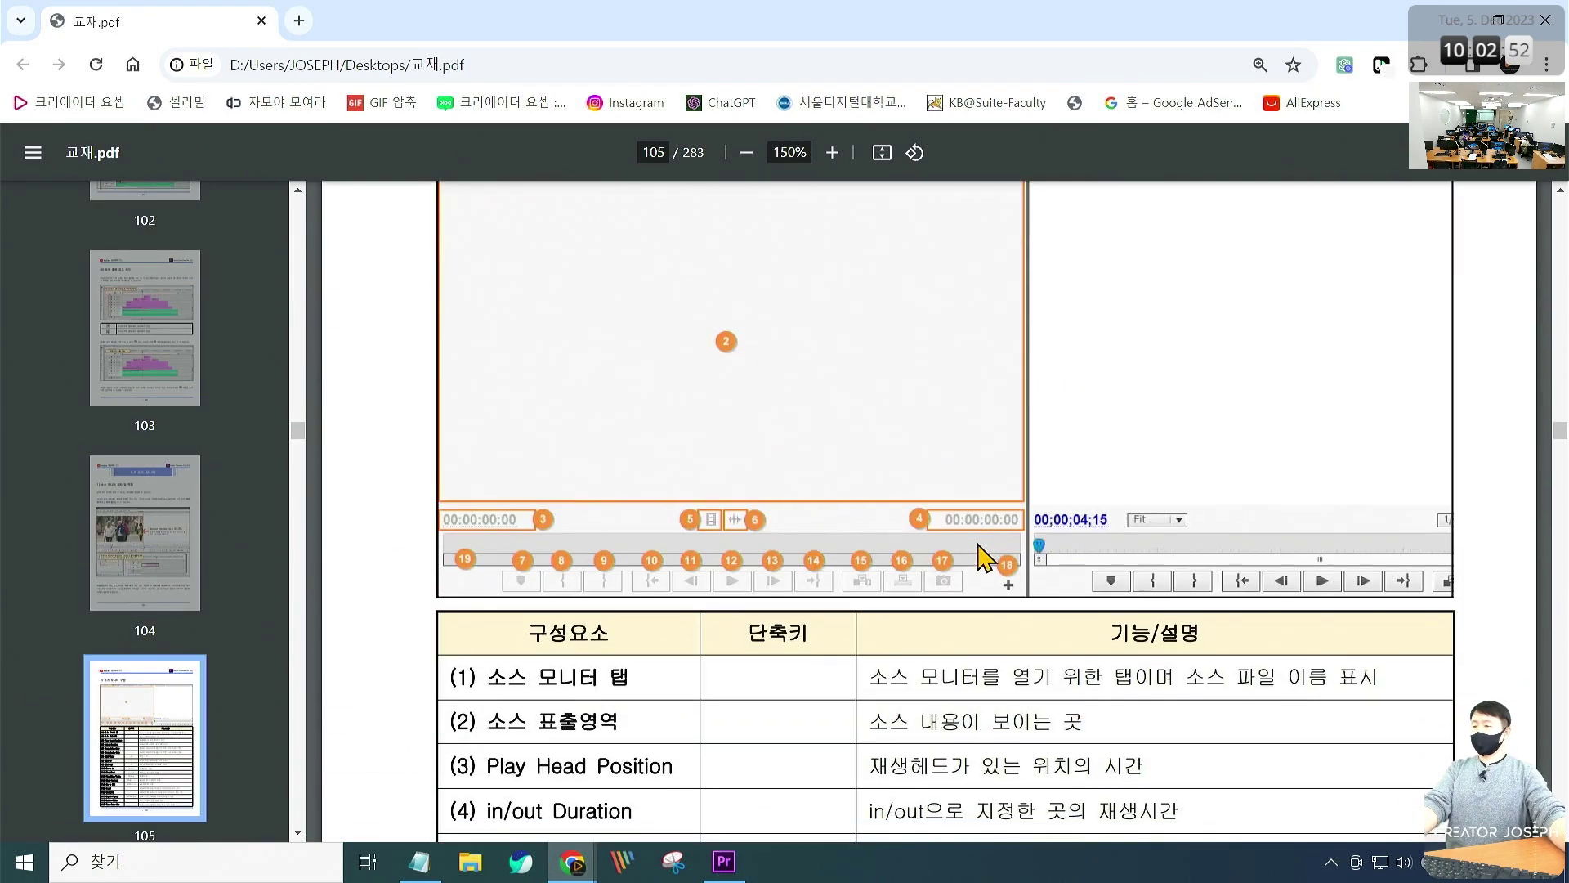
{"action": "scroll", "coordinate": [978, 544], "scroll_direction": "down", "scroll_amount": 3}
{"action": "scroll", "coordinate": [989, 546], "scroll_direction": "up", "scroll_amount": 8}
{"action": "scroll", "coordinate": [998, 543], "scroll_direction": "up", "scroll_amount": 1}
{"action": "scroll", "coordinate": [999, 542], "scroll_direction": "down", "scroll_amount": 1}
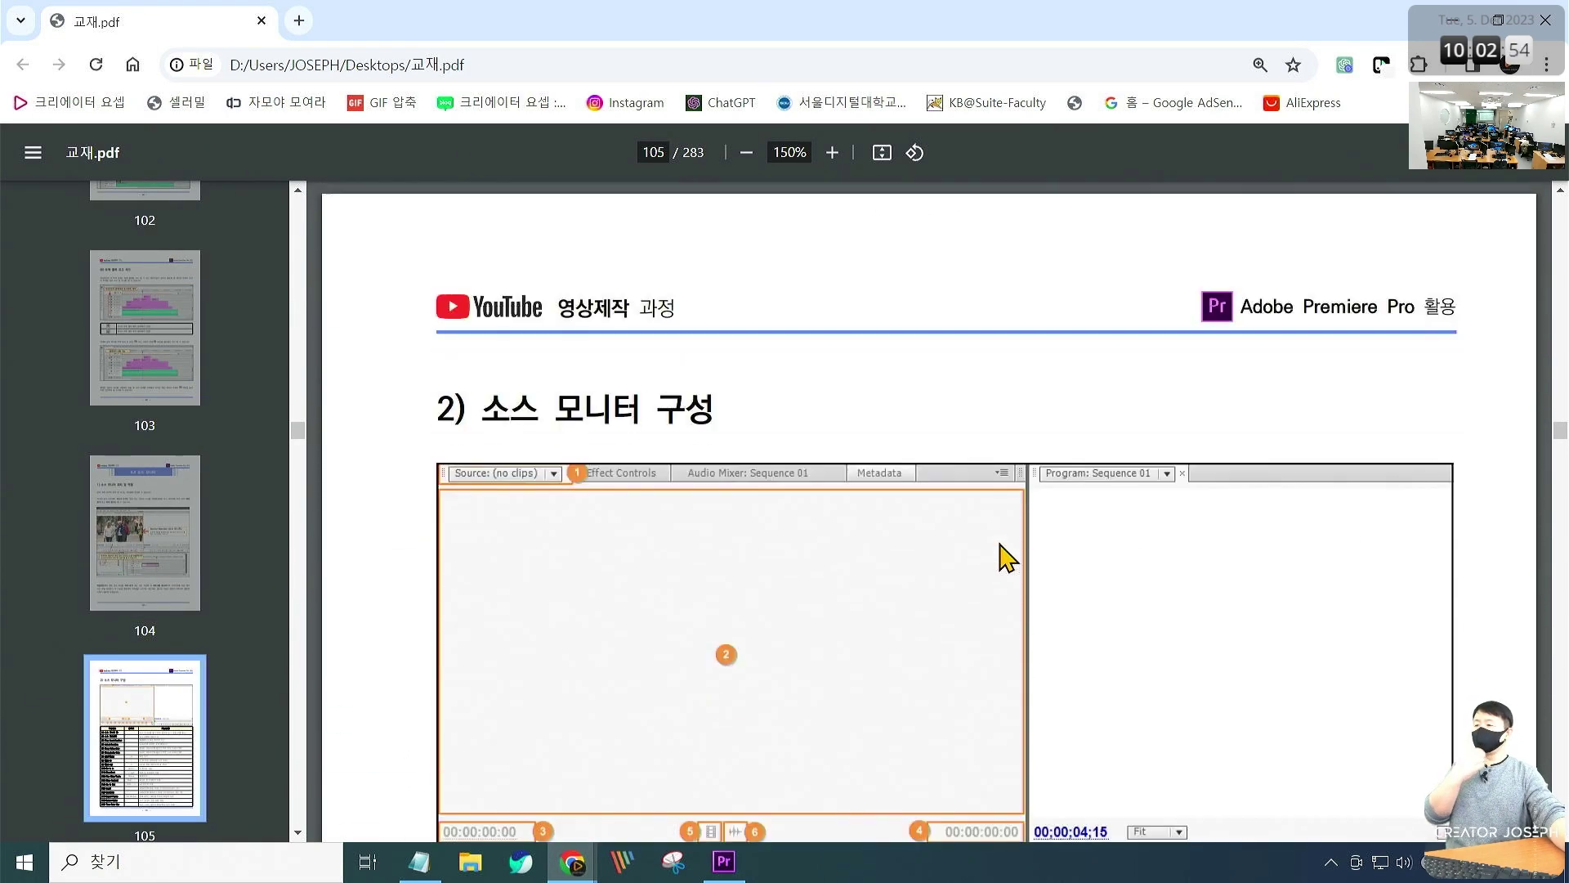
{"action": "scroll", "coordinate": [1002, 552], "scroll_direction": "down", "scroll_amount": 1}
{"action": "scroll", "coordinate": [840, 700], "scroll_direction": "down", "scroll_amount": 3}
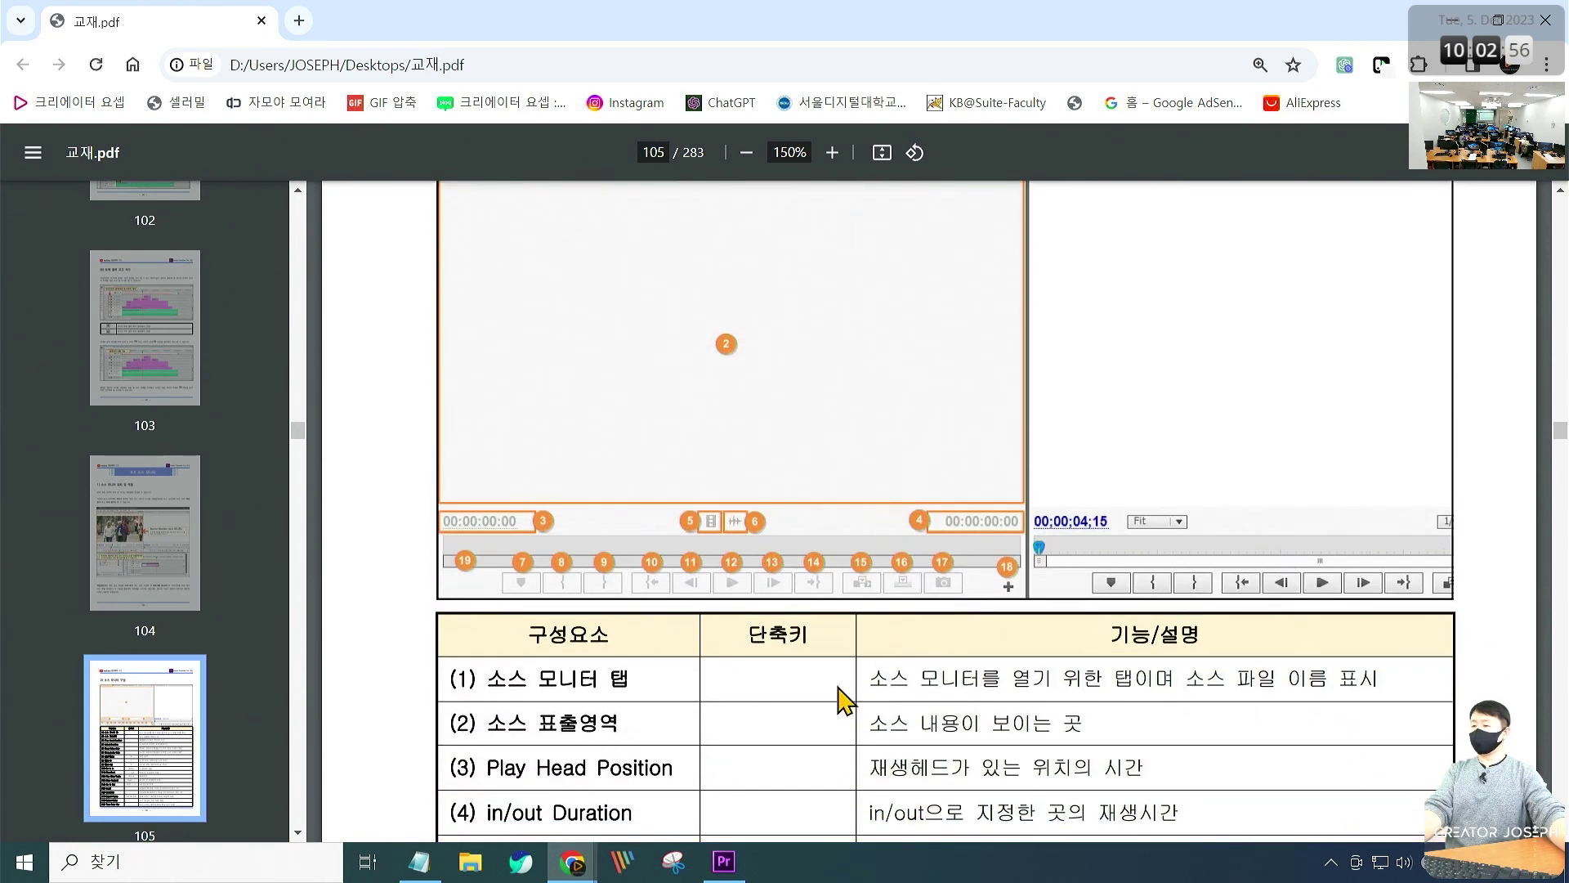
{"action": "scroll", "coordinate": [799, 701], "scroll_direction": "down", "scroll_amount": 3}
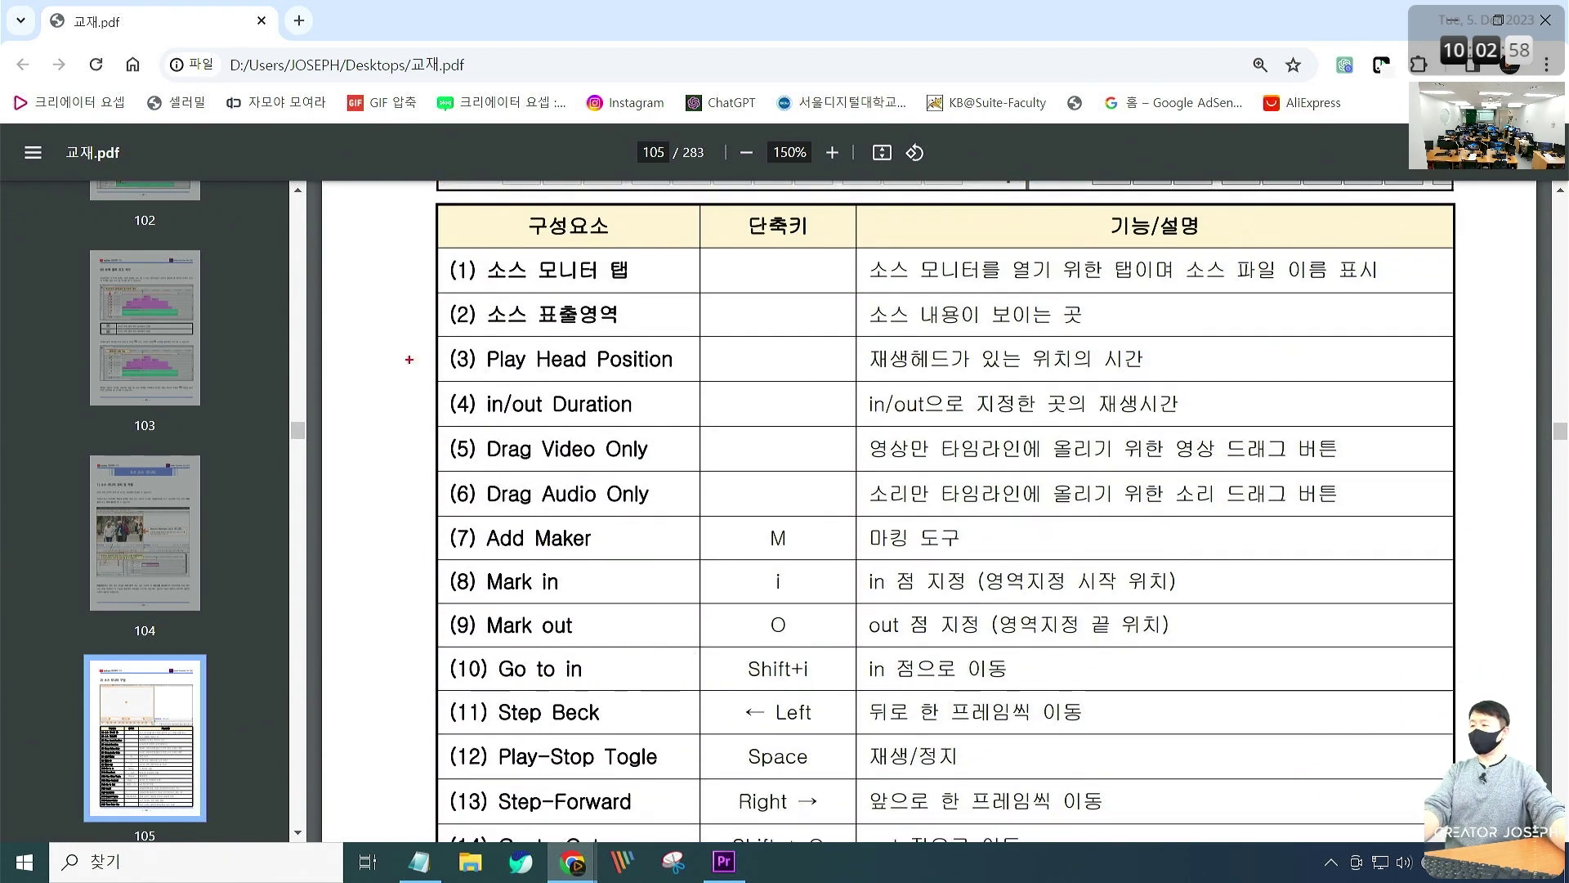
Highlight the Mark in (I) and Mark out (O) rows, then switch back to Premiere Pro
{"action": "left_click_drag", "start_coordinate": [422, 376], "coordinate": [615, 425]}
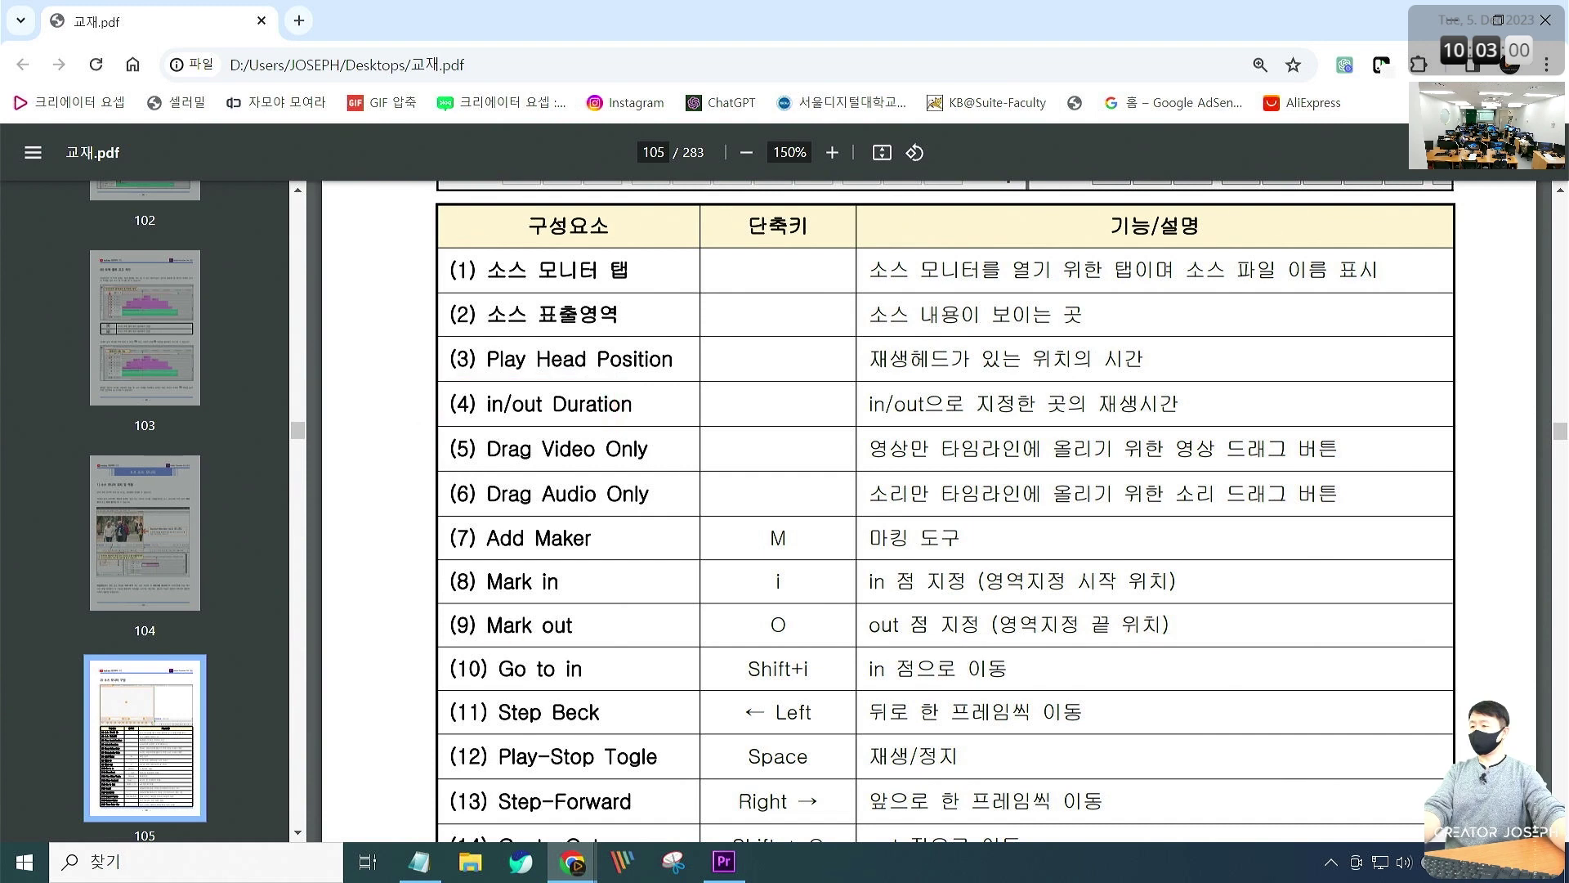
{"action": "left_click_drag", "start_coordinate": [417, 565], "coordinate": [1271, 640]}
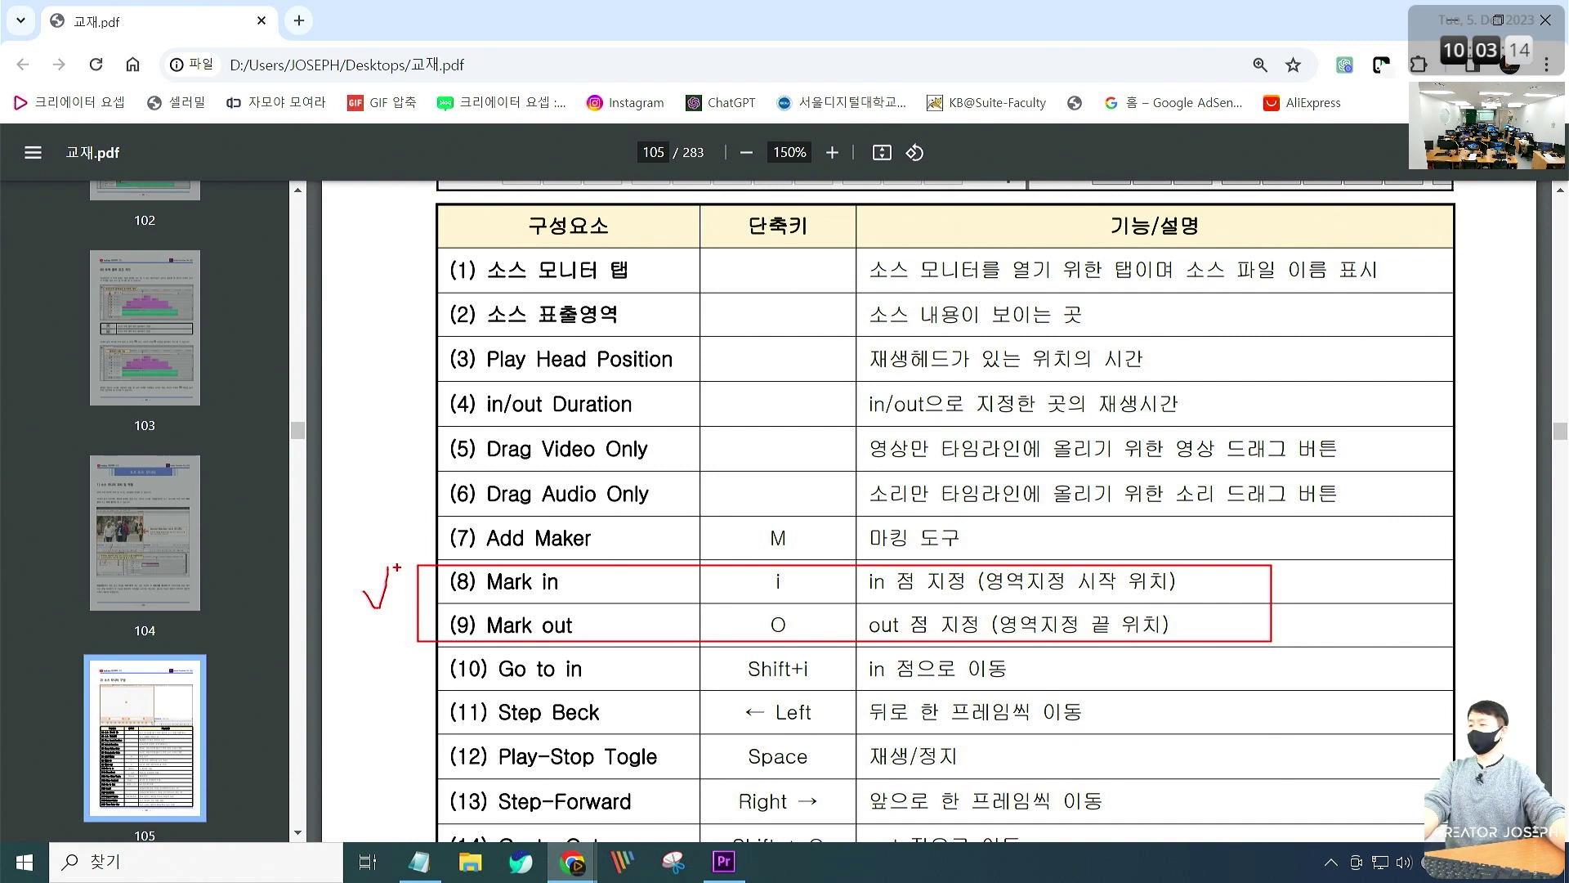
{"action": "key", "text": "alt+Tab"}
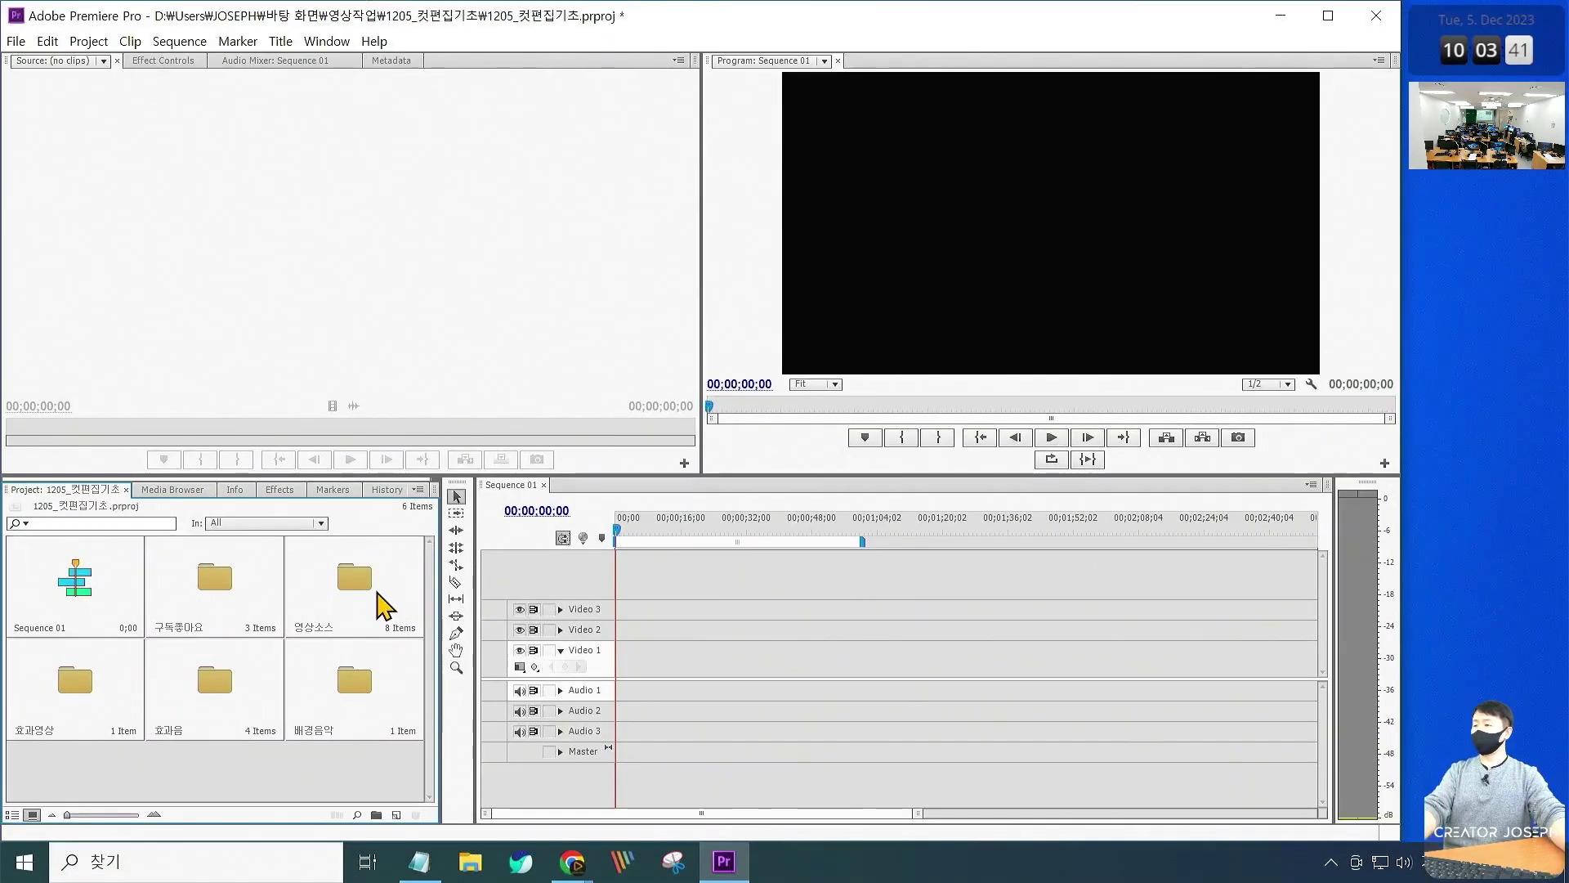
Open the 영상소스 bin as a floating window sized so 01.mp4–08.mp4 fit in two rows
{"action": "left_click", "coordinate": [371, 589]}
{"action": "double_click", "coordinate": [370, 588]}
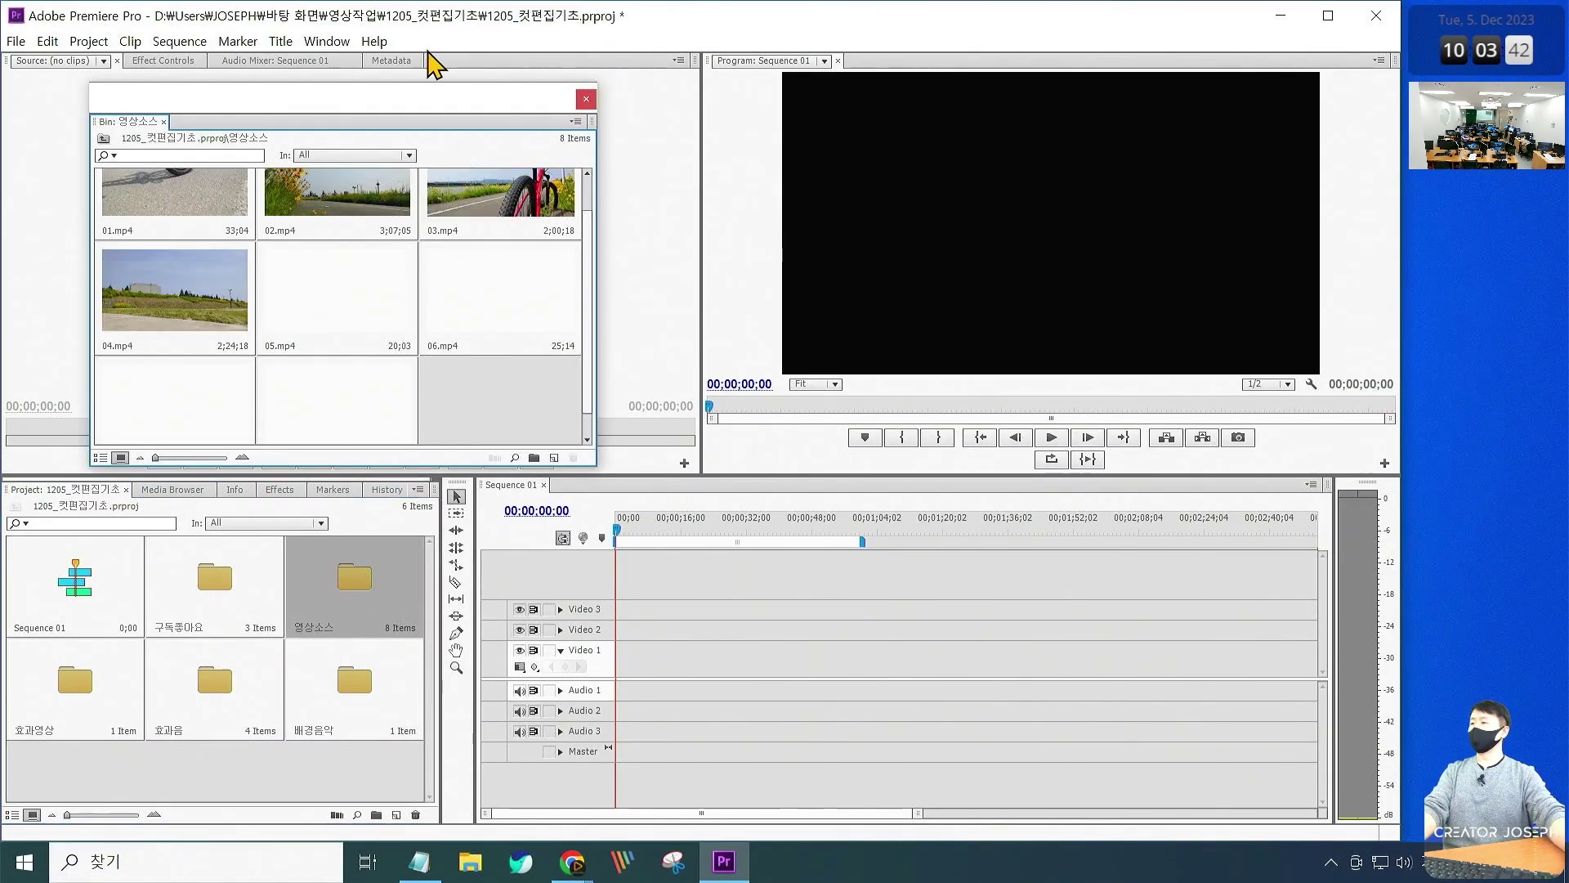
{"action": "mouse_move", "coordinate": [442, 123]}
{"action": "left_mouse_down"}
{"action": "mouse_move", "coordinate": [624, 134]}
{"action": "mouse_move", "coordinate": [577, 157]}
{"action": "left_mouse_up"}
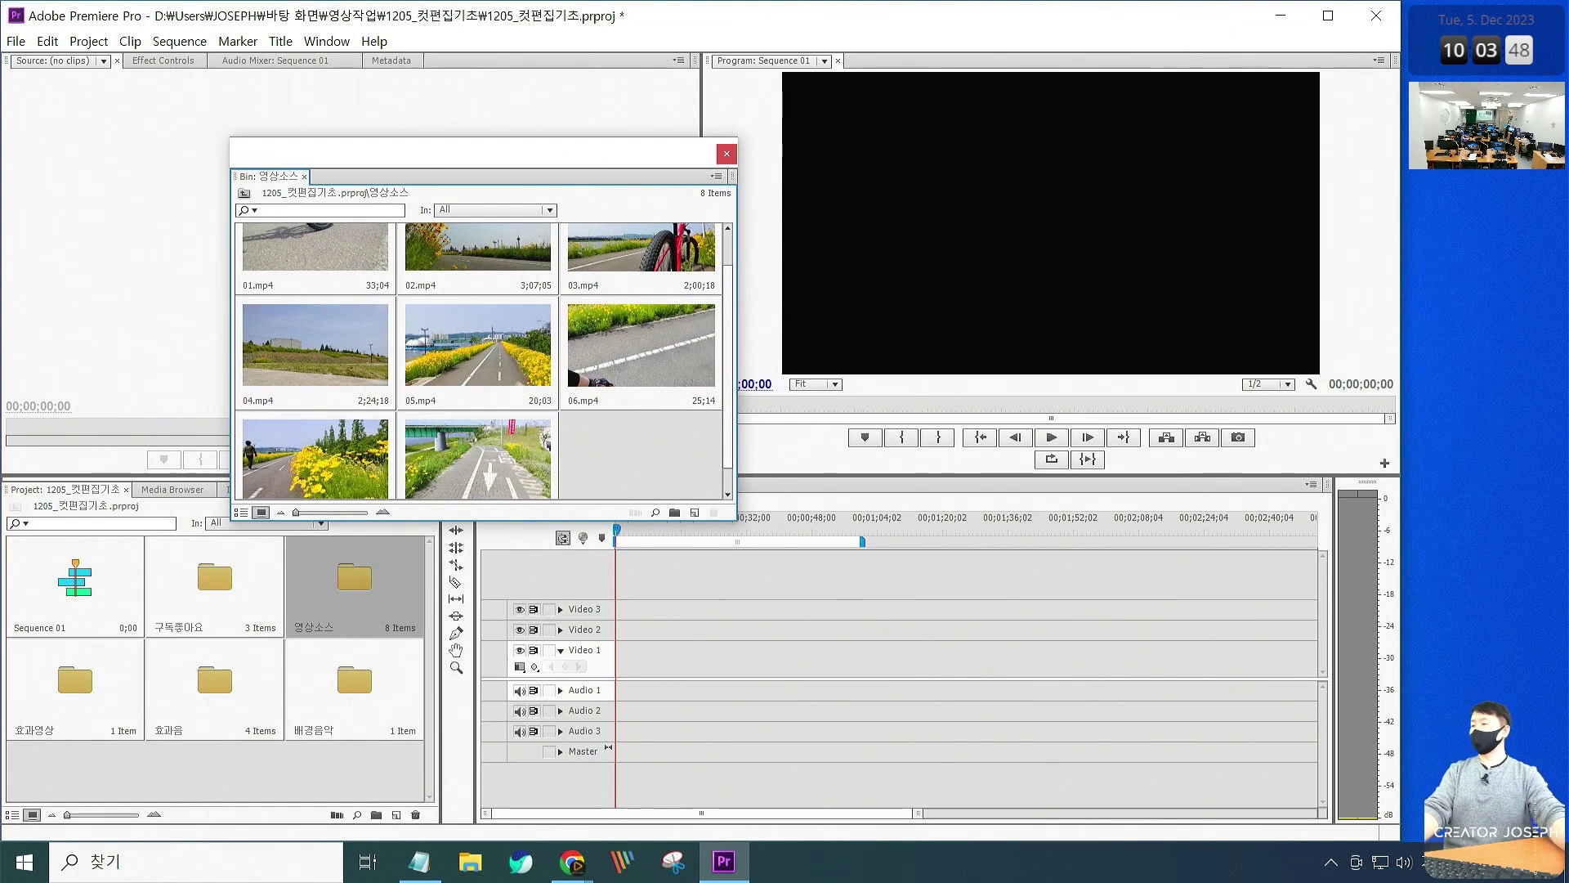
{"action": "mouse_move", "coordinate": [578, 157]}
{"action": "left_mouse_down"}
{"action": "mouse_move", "coordinate": [556, 137]}
{"action": "mouse_move", "coordinate": [448, 181]}
{"action": "left_mouse_up"}
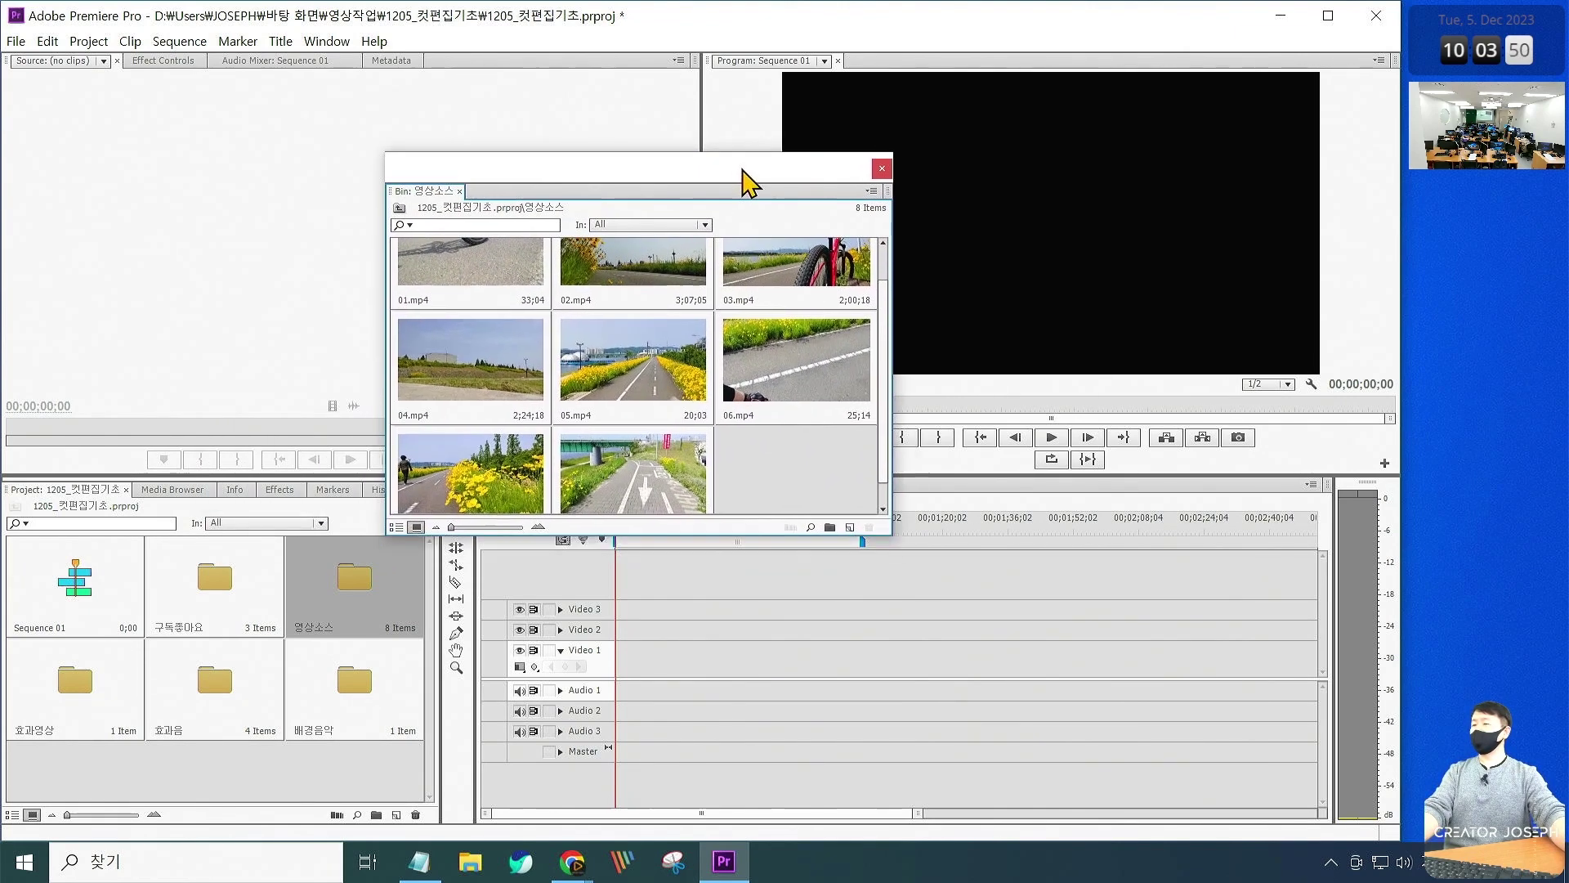
{"action": "left_click_drag", "start_coordinate": [345, 150], "coordinate": [784, 175]}
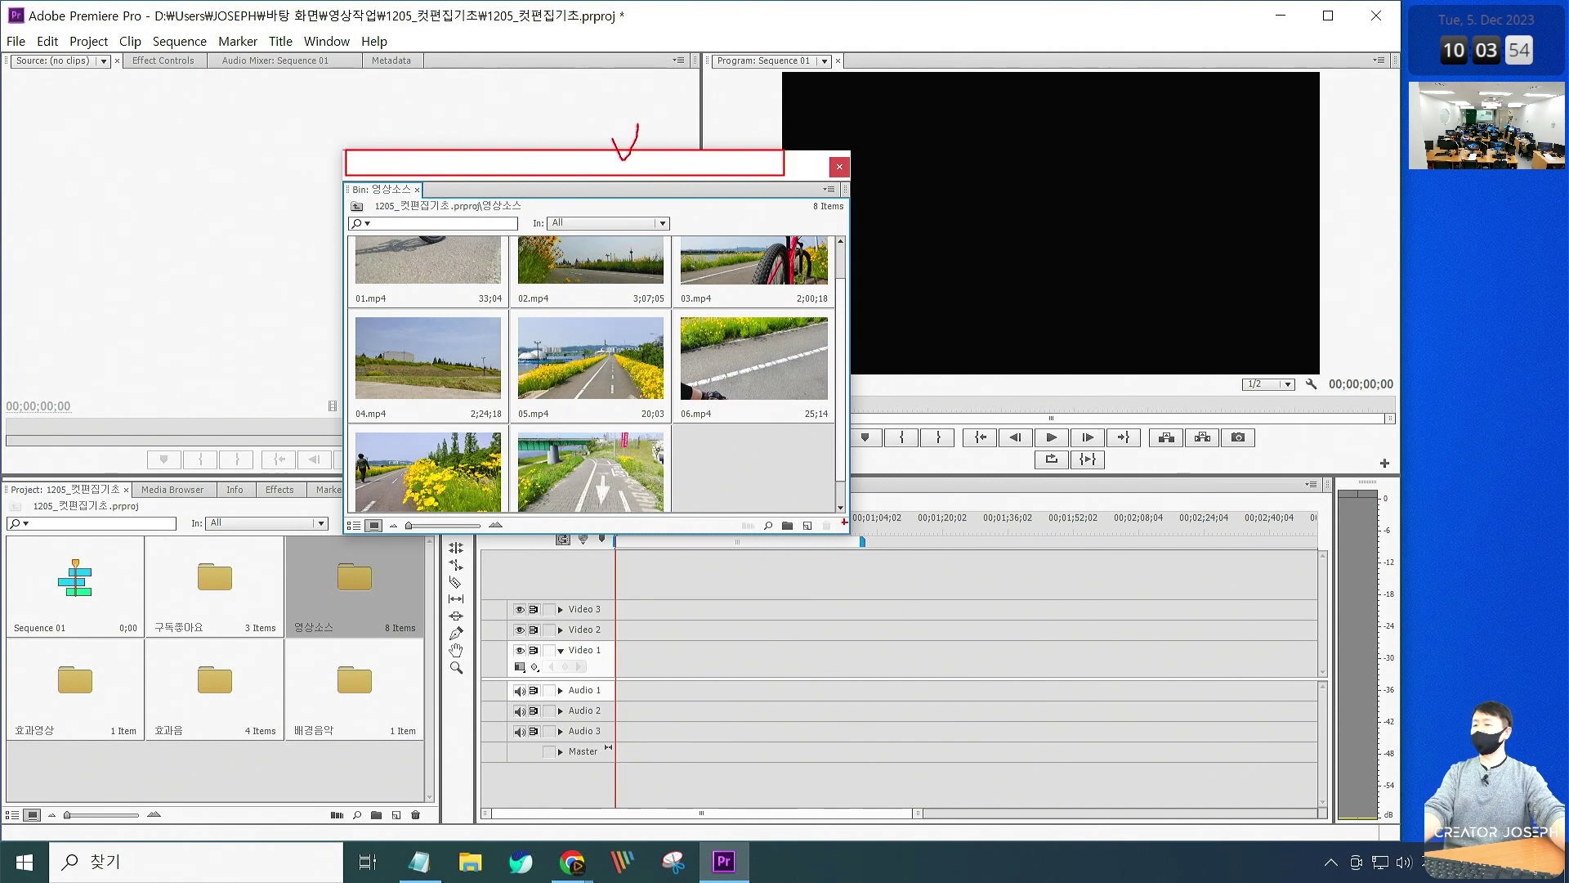
{"action": "left_click_drag", "start_coordinate": [849, 531], "coordinate": [1226, 531]}
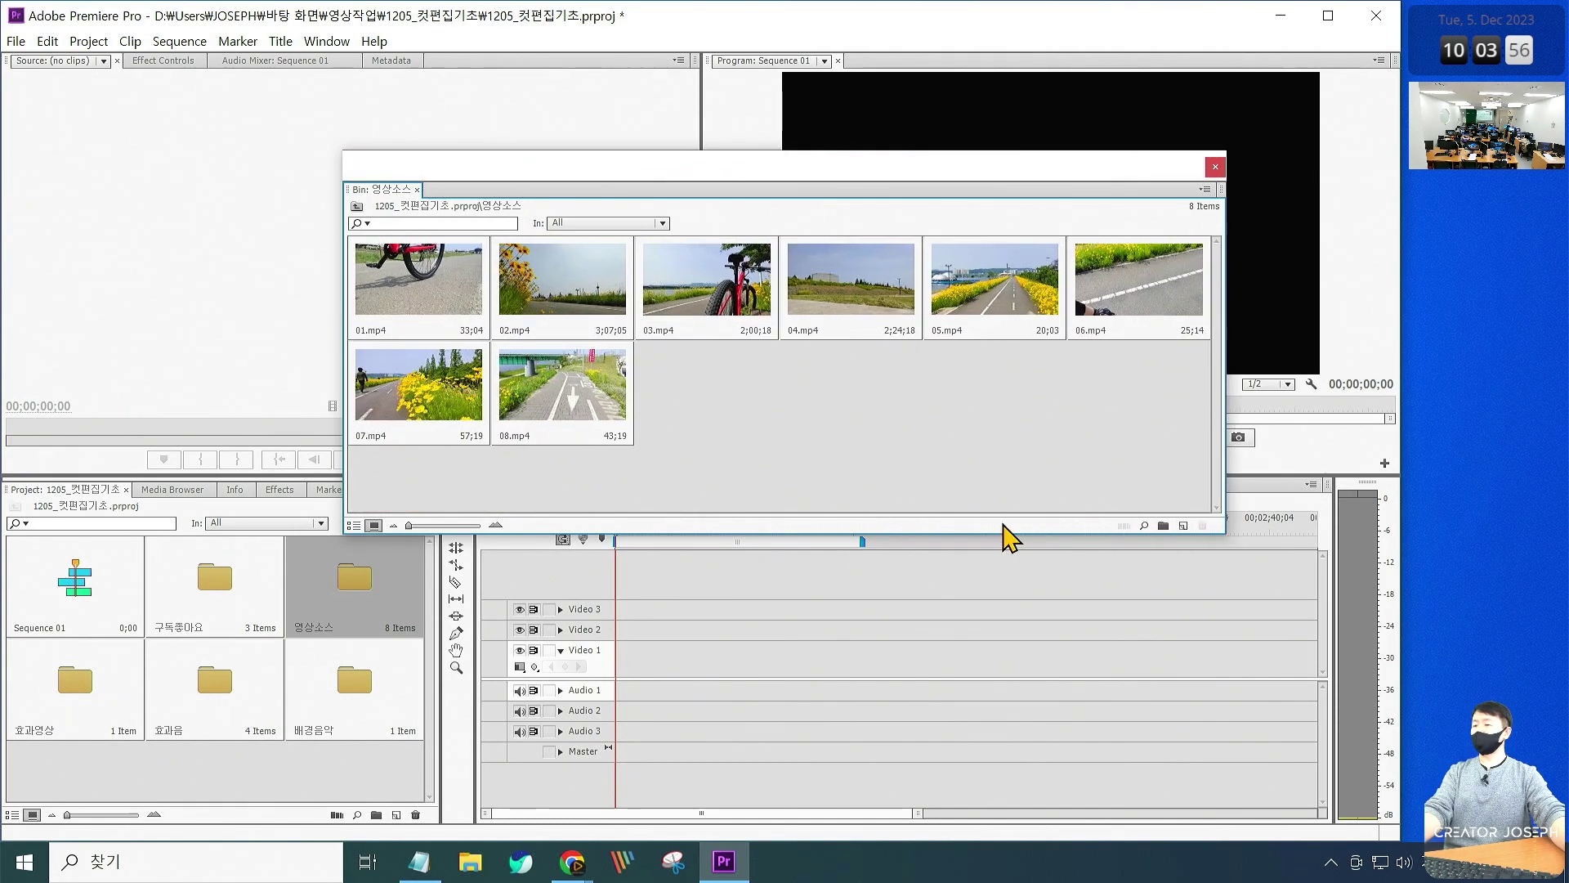
{"action": "left_click_drag", "start_coordinate": [1003, 537], "coordinate": [1004, 545]}
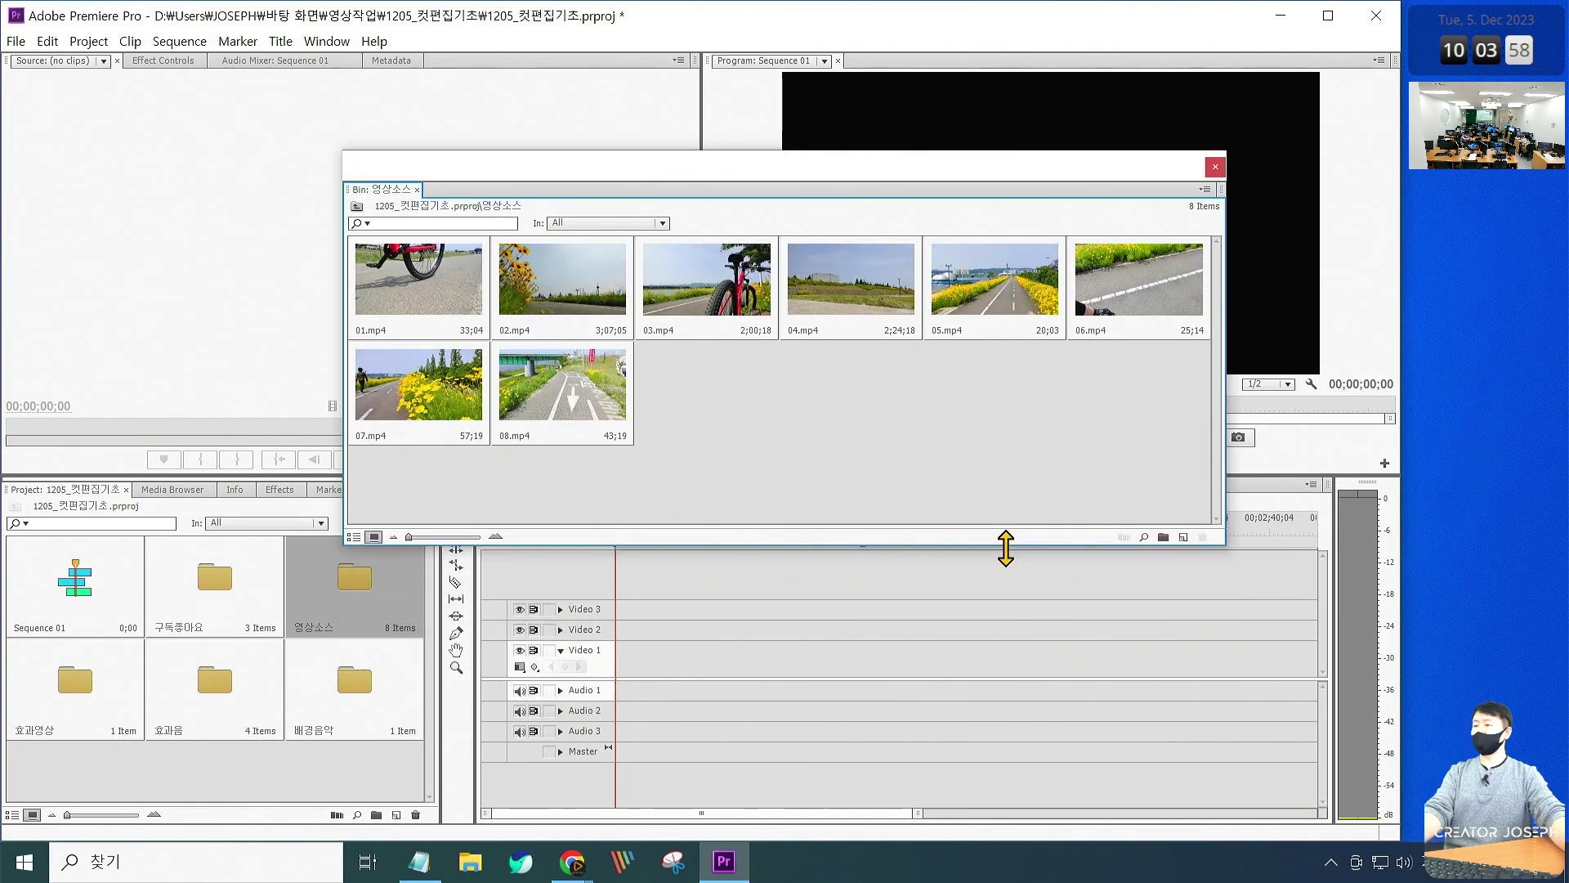
{"action": "mouse_move", "coordinate": [898, 183]}
{"action": "left_mouse_down"}
{"action": "mouse_move", "coordinate": [871, 200]}
{"action": "mouse_move", "coordinate": [959, 175]}
{"action": "left_mouse_up"}
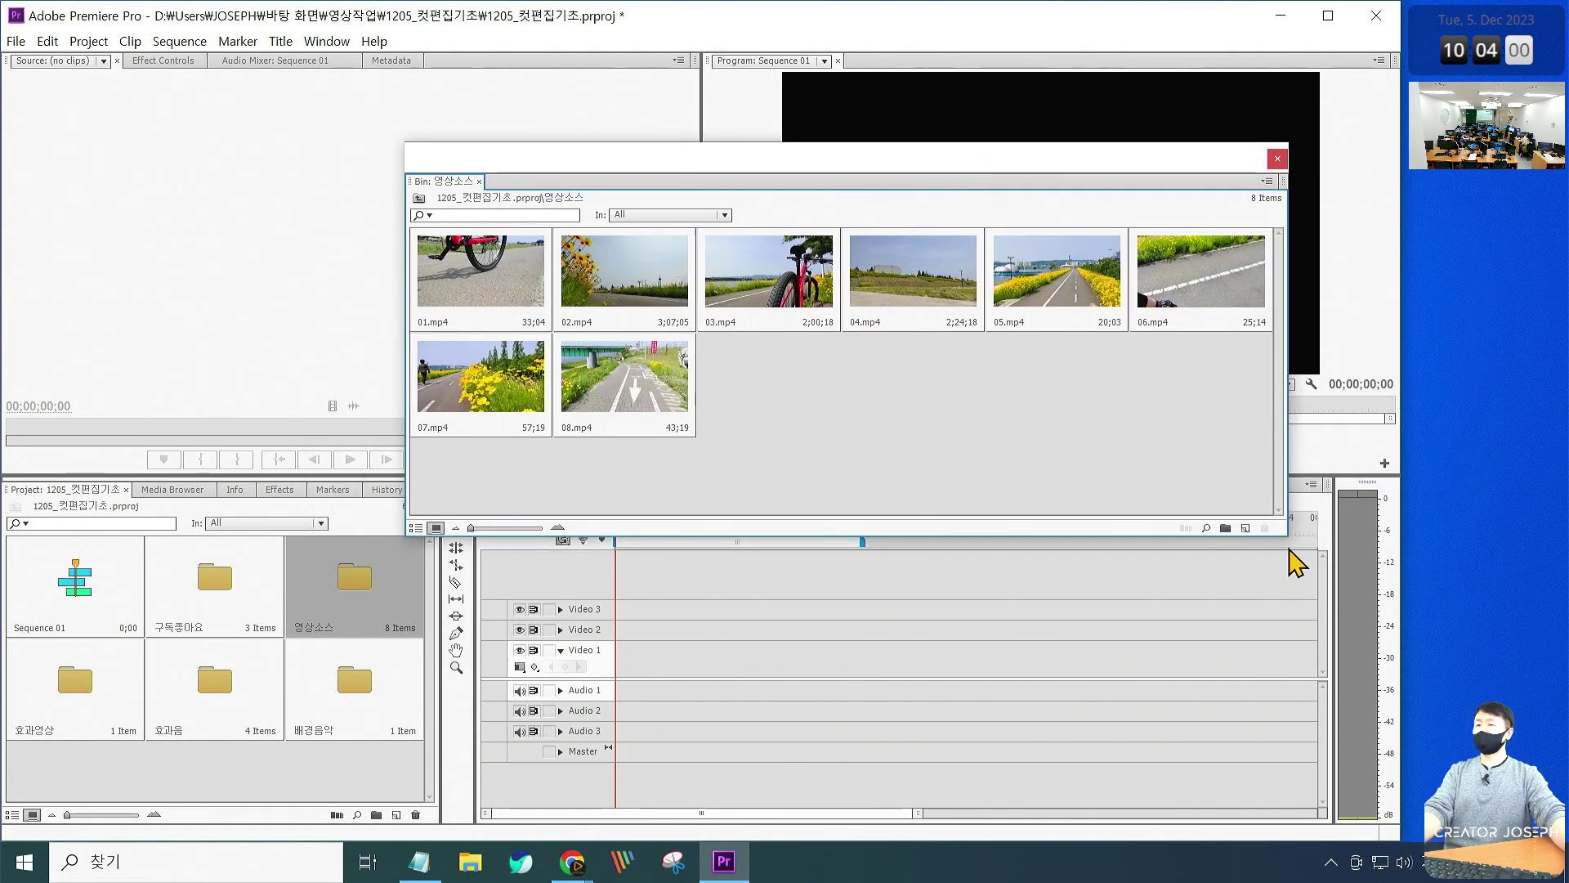
{"action": "mouse_move", "coordinate": [1288, 539]}
{"action": "left_mouse_down"}
{"action": "mouse_move", "coordinate": [1099, 594]}
{"action": "mouse_move", "coordinate": [1074, 557]}
{"action": "left_mouse_up"}
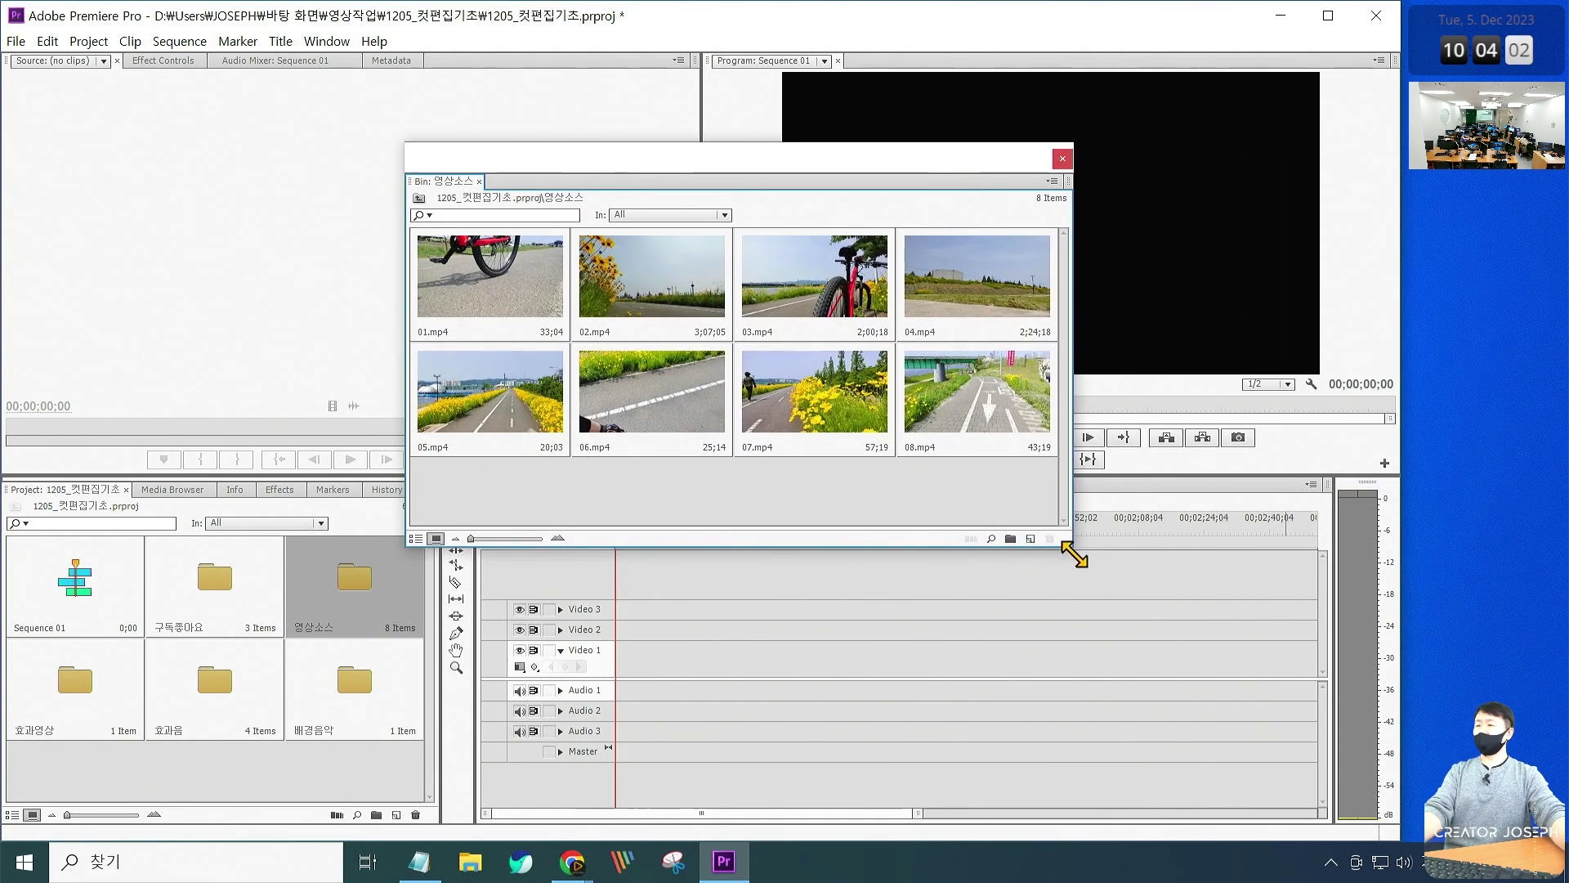
{"action": "mouse_move", "coordinate": [845, 163]}
{"action": "left_mouse_down"}
{"action": "mouse_move", "coordinate": [859, 147]}
{"action": "mouse_move", "coordinate": [940, 269]}
{"action": "mouse_move", "coordinate": [939, 193]}
{"action": "left_mouse_up"}
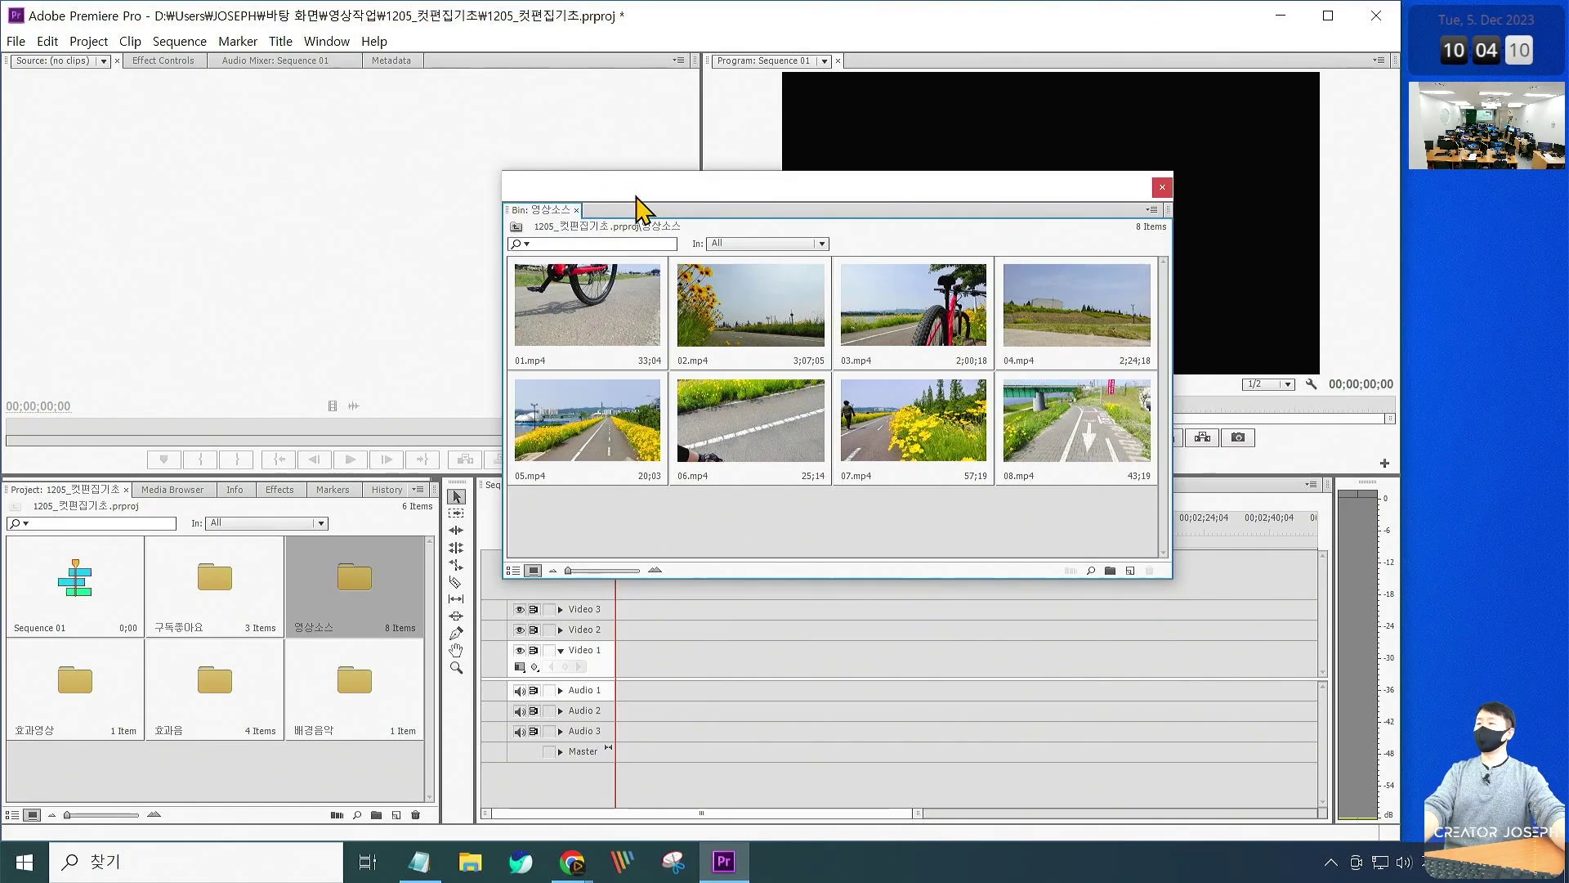
{"action": "left_click_drag", "start_coordinate": [636, 197], "coordinate": [868, 147]}
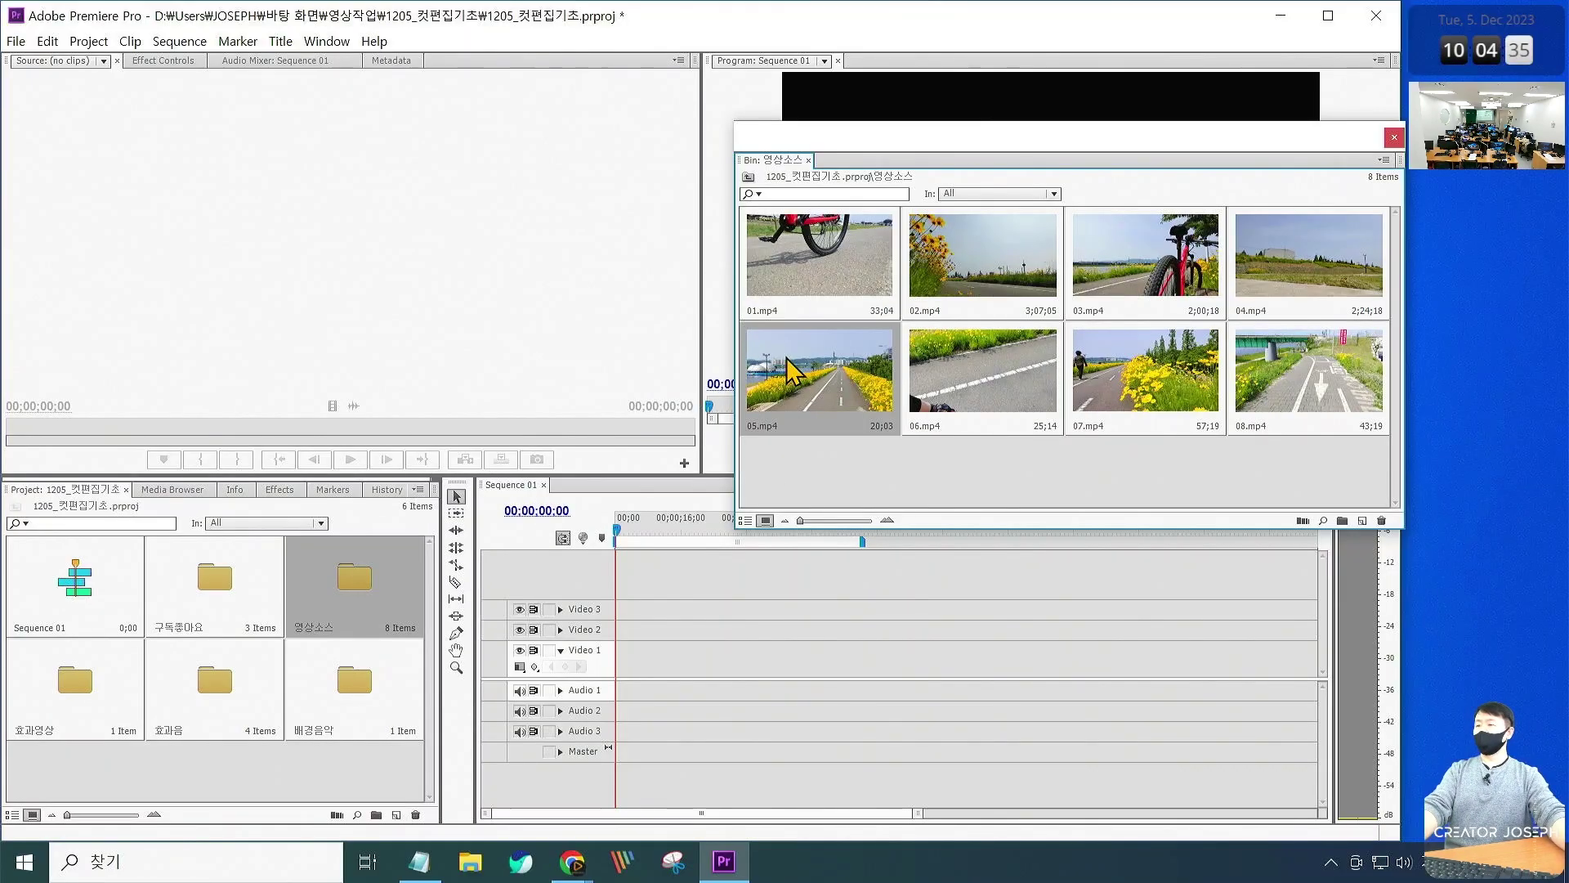
Load 05.mp4 (20;03) into the Source Monitor and rewind it to 00;00;00;00
{"action": "double_click", "coordinate": [791, 372]}
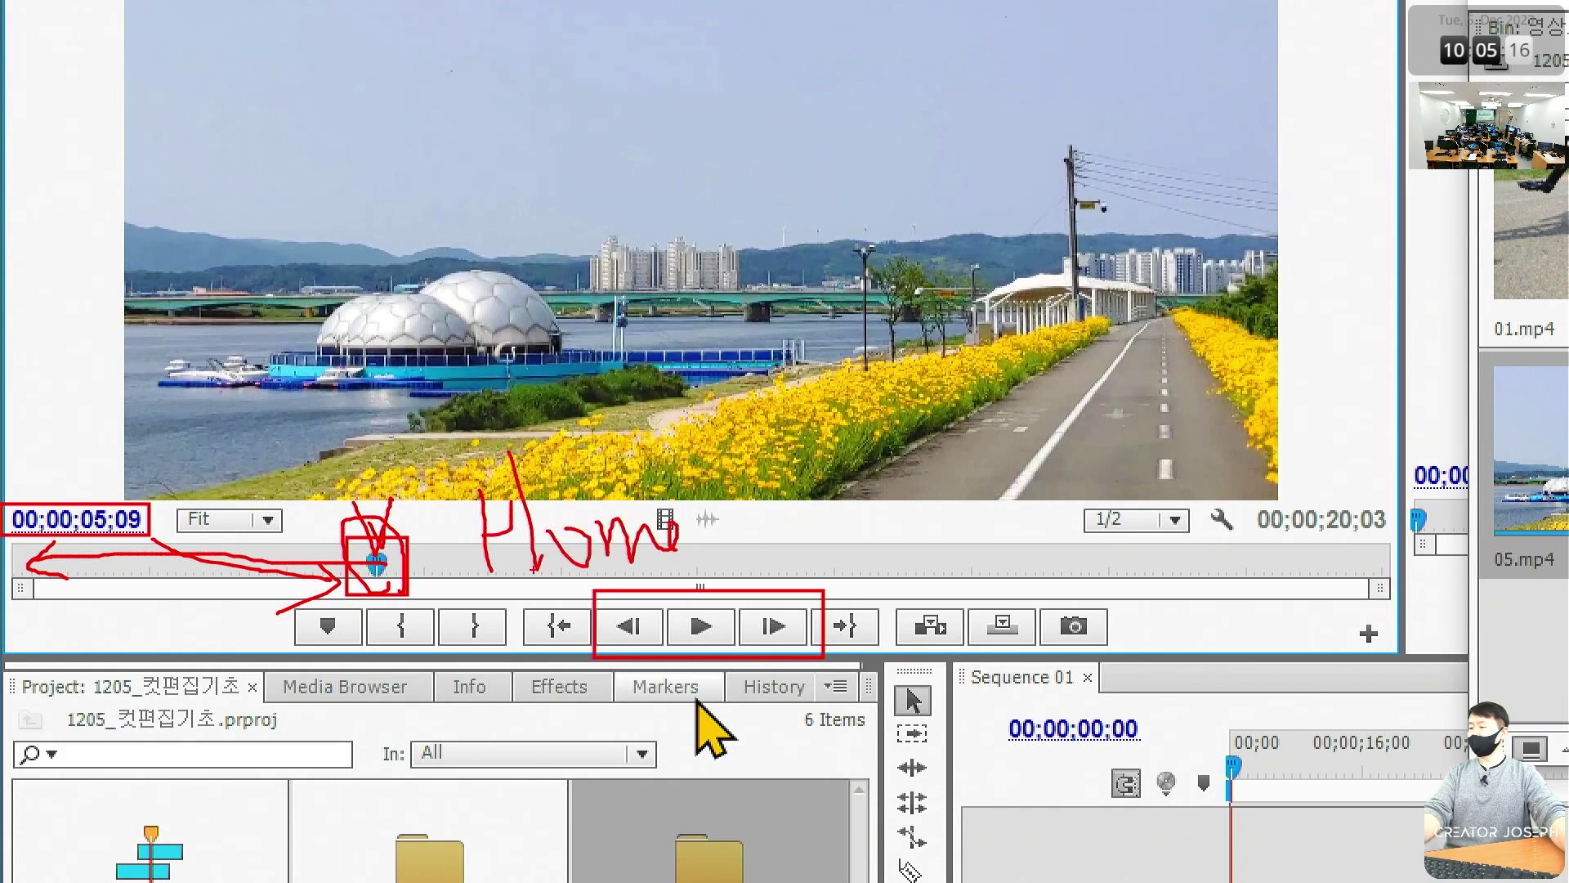
{"action": "key", "text": "Home"}
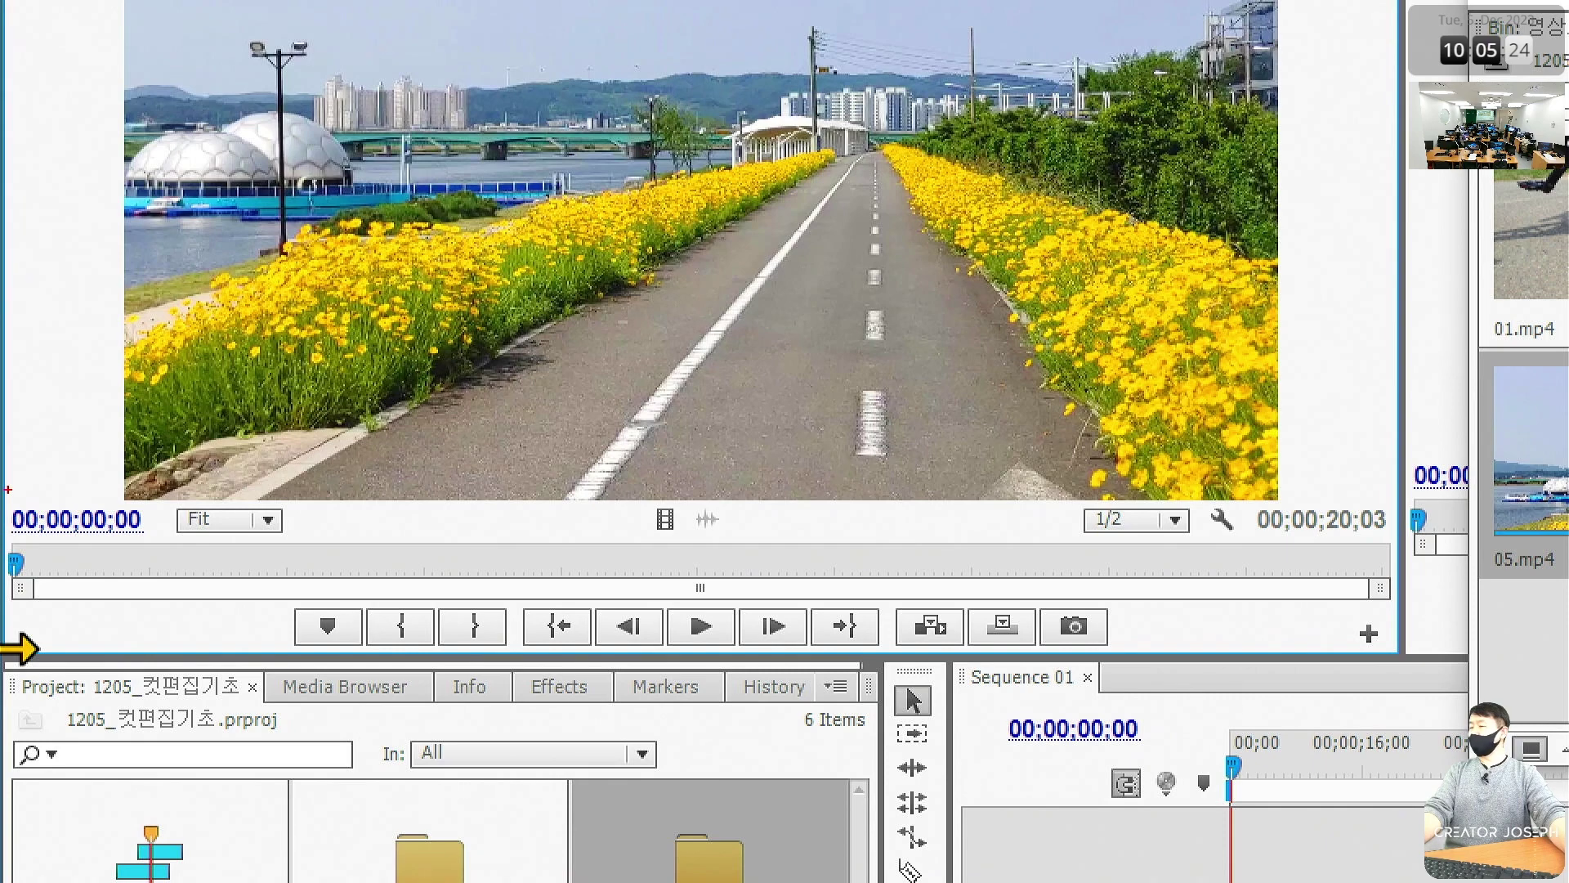
Draw red annotation scribbles over the Premiere workspace
{"action": "left_click_drag", "start_coordinate": [25, 509], "coordinate": [165, 549]}
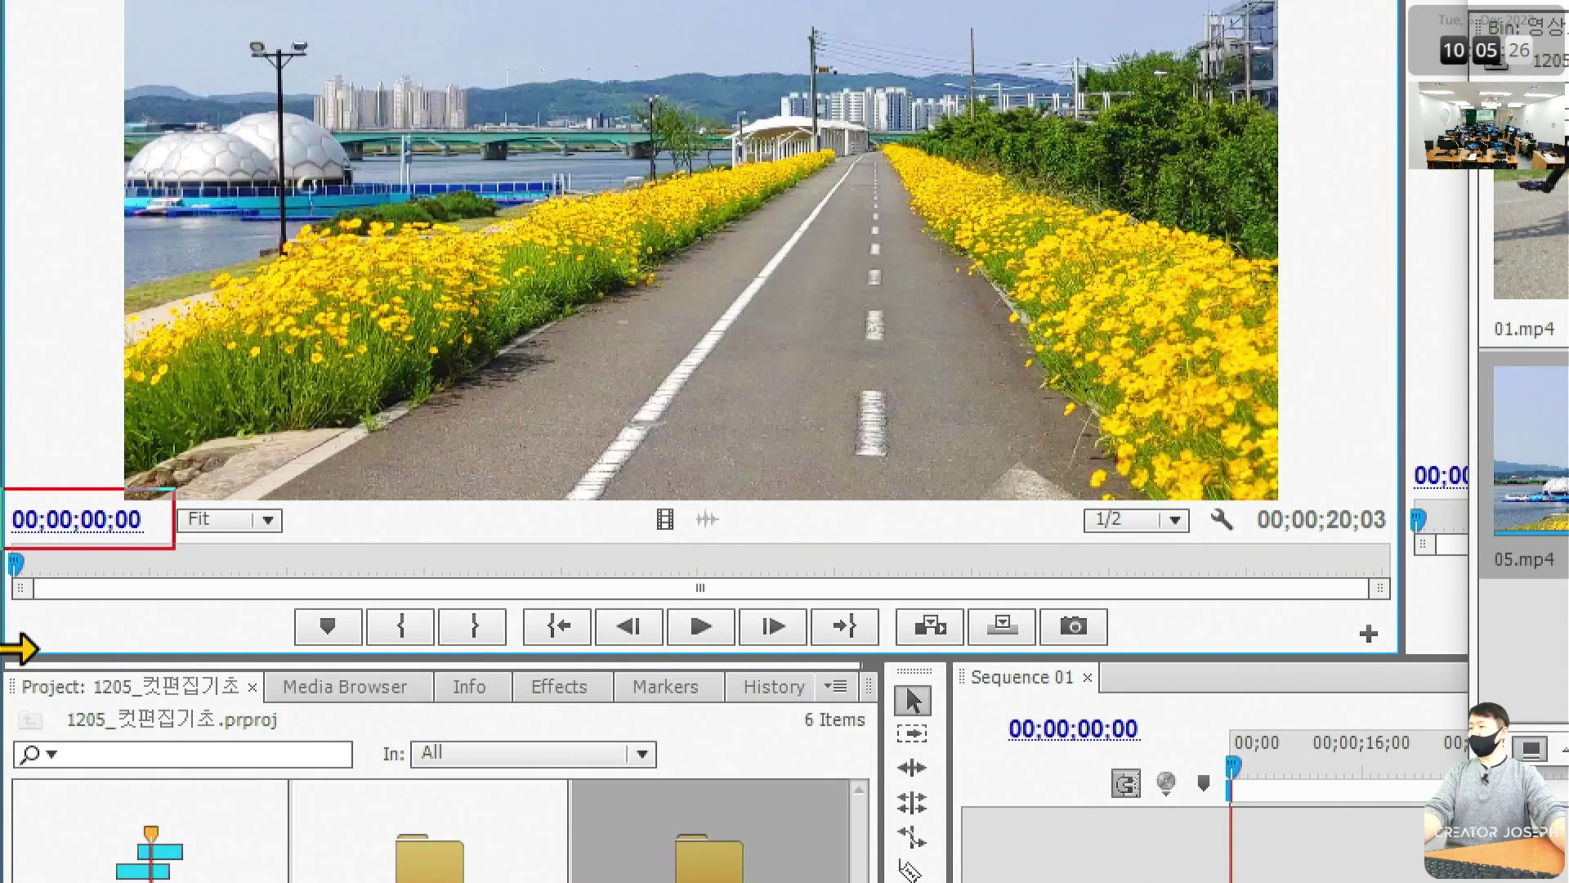
{"action": "left_click_drag", "start_coordinate": [1249, 494], "coordinate": [1394, 544]}
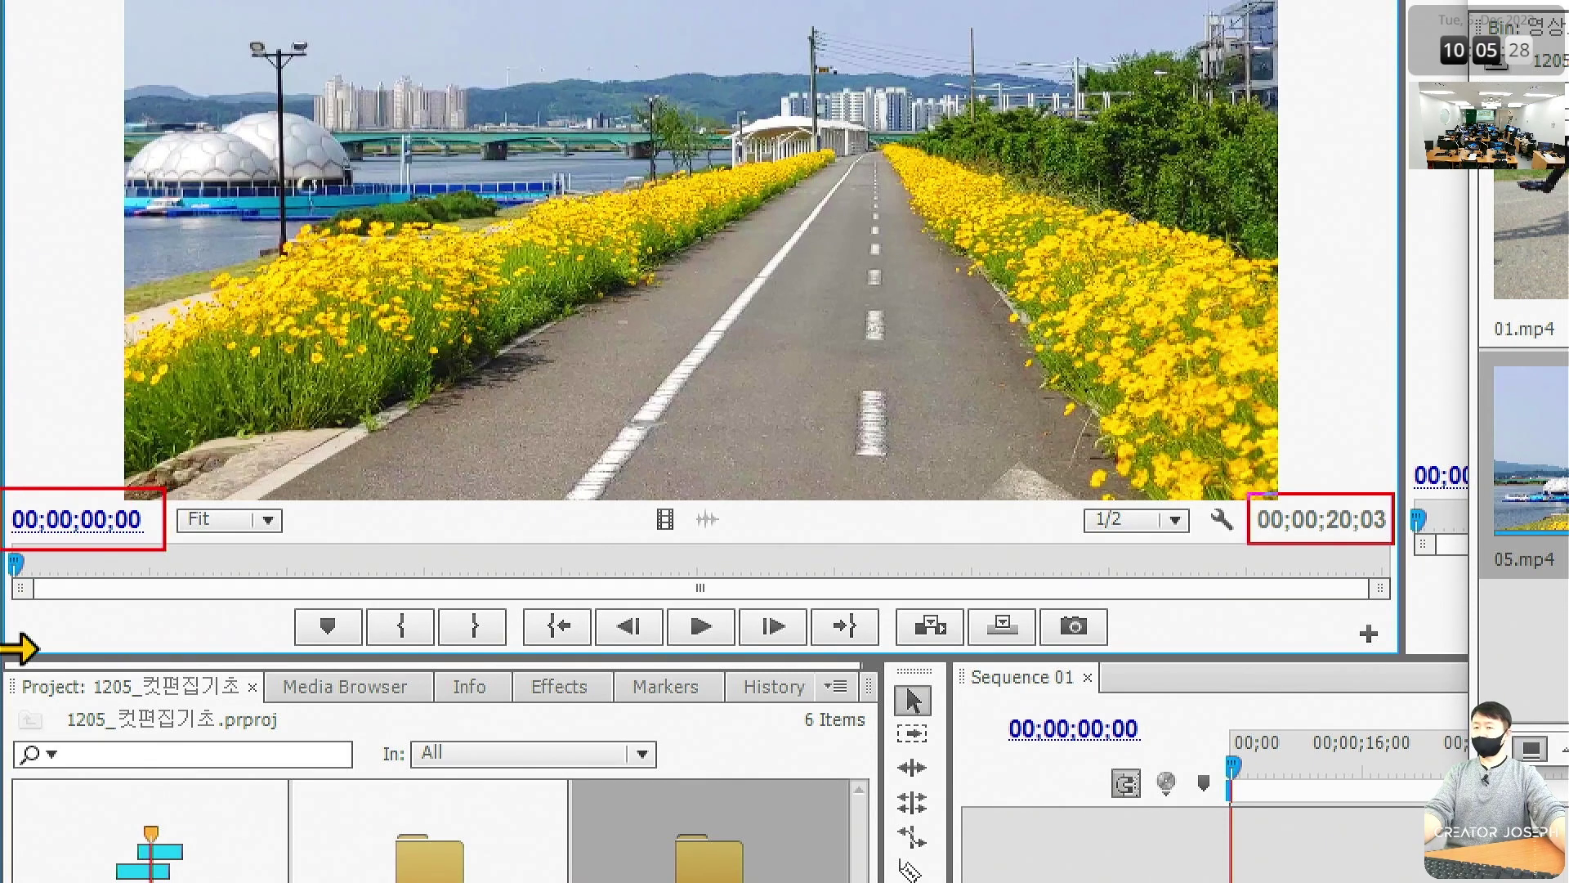
{"action": "left_click_drag", "start_coordinate": [47, 437], "coordinate": [70, 419]}
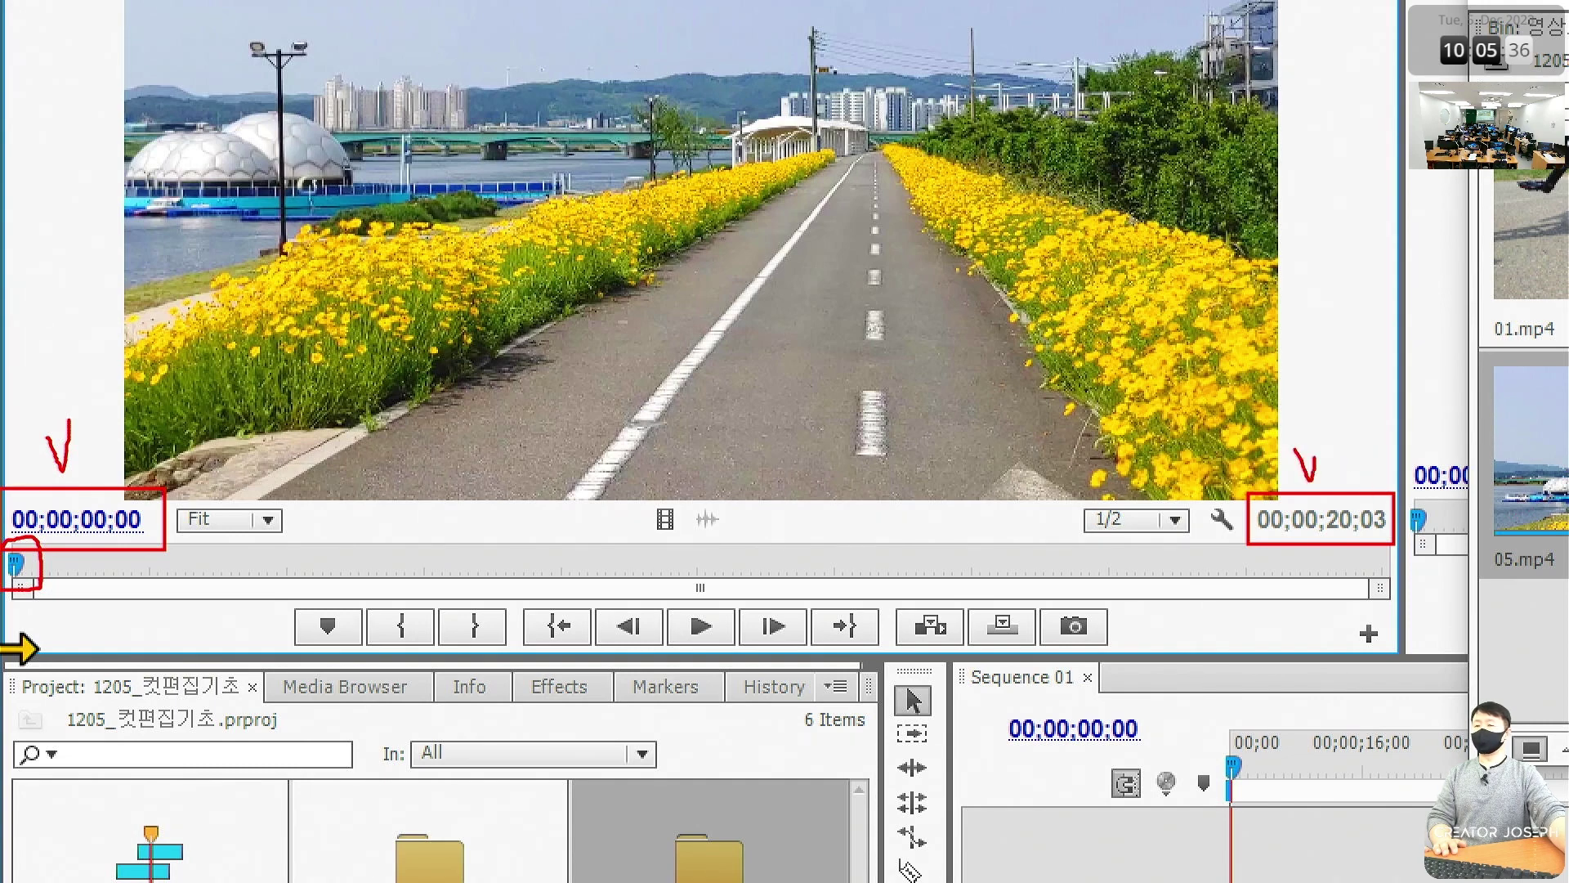
{"action": "left_click_drag", "start_coordinate": [701, 360], "coordinate": [699, 241]}
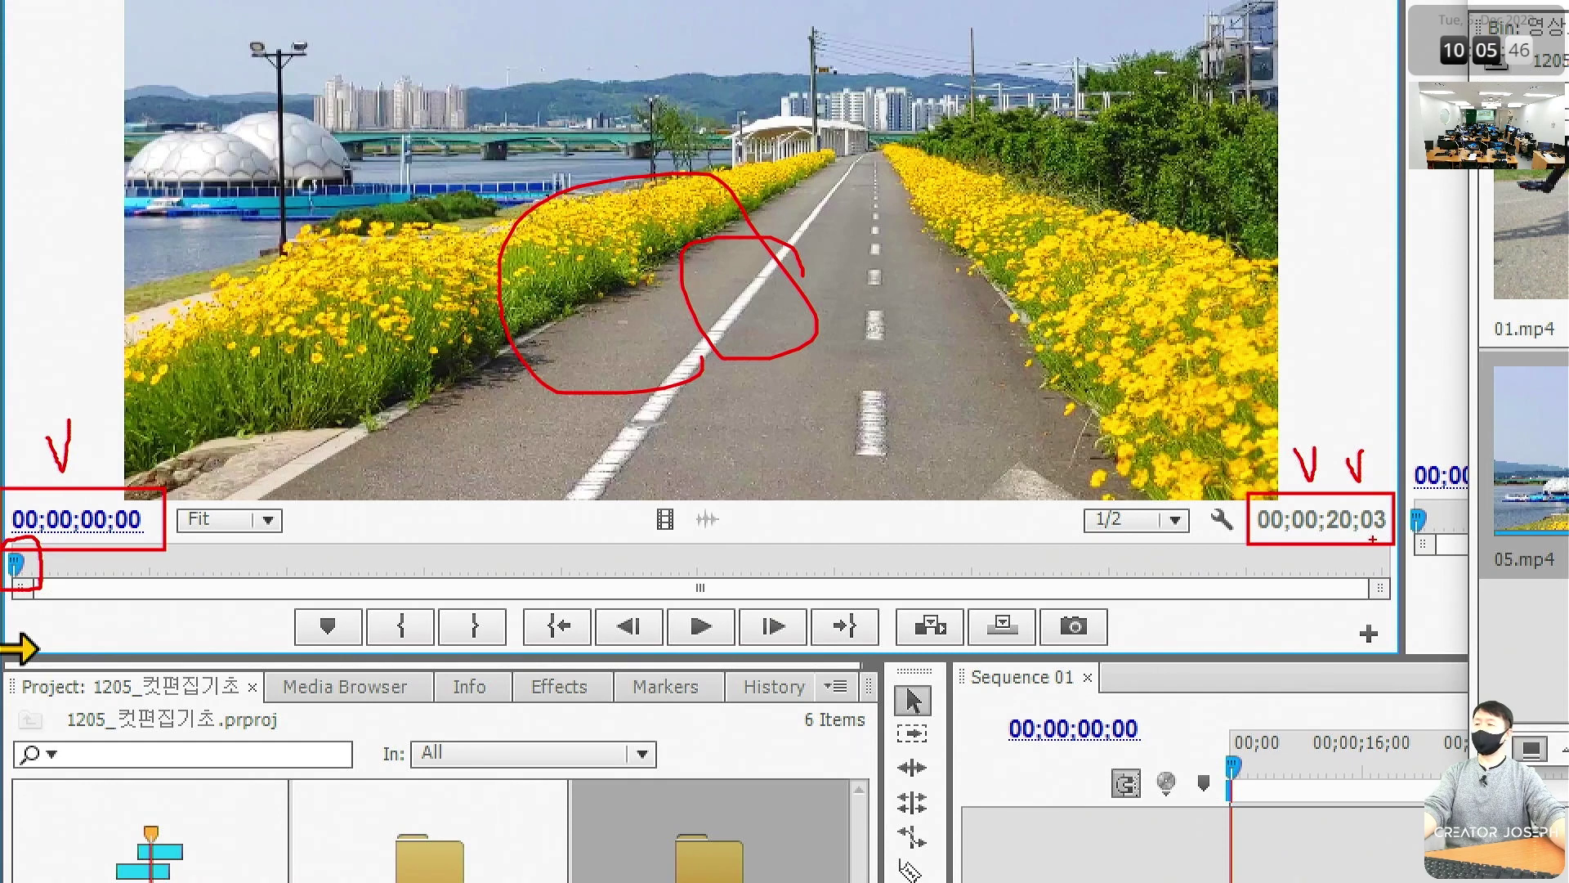
{"action": "key", "text": "Escape"}
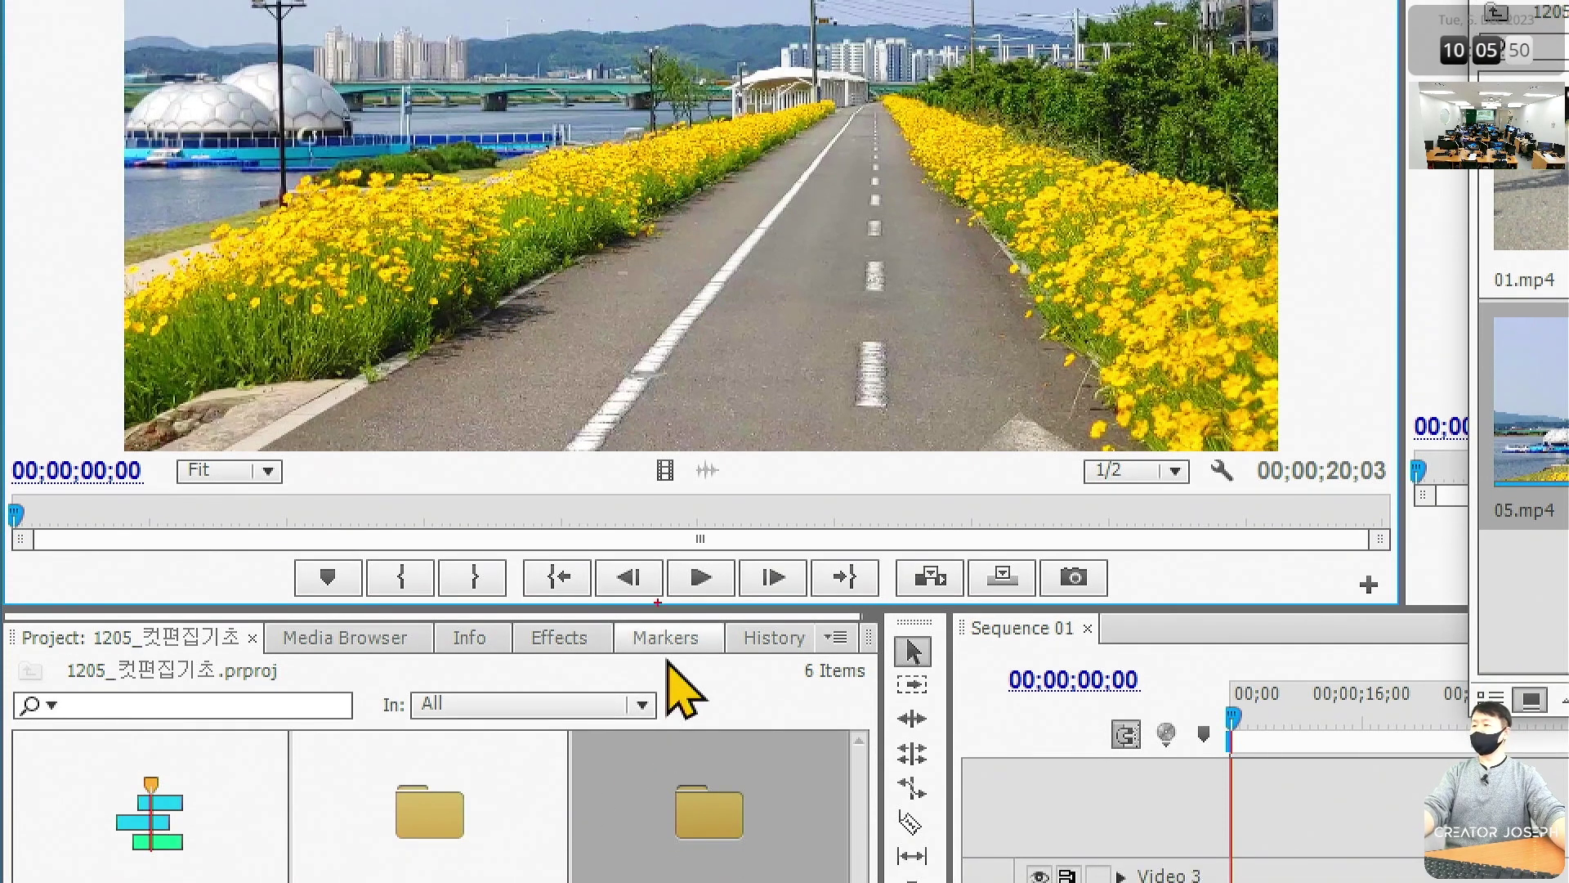
{"action": "left_click_drag", "start_coordinate": [658, 549], "coordinate": [753, 617]}
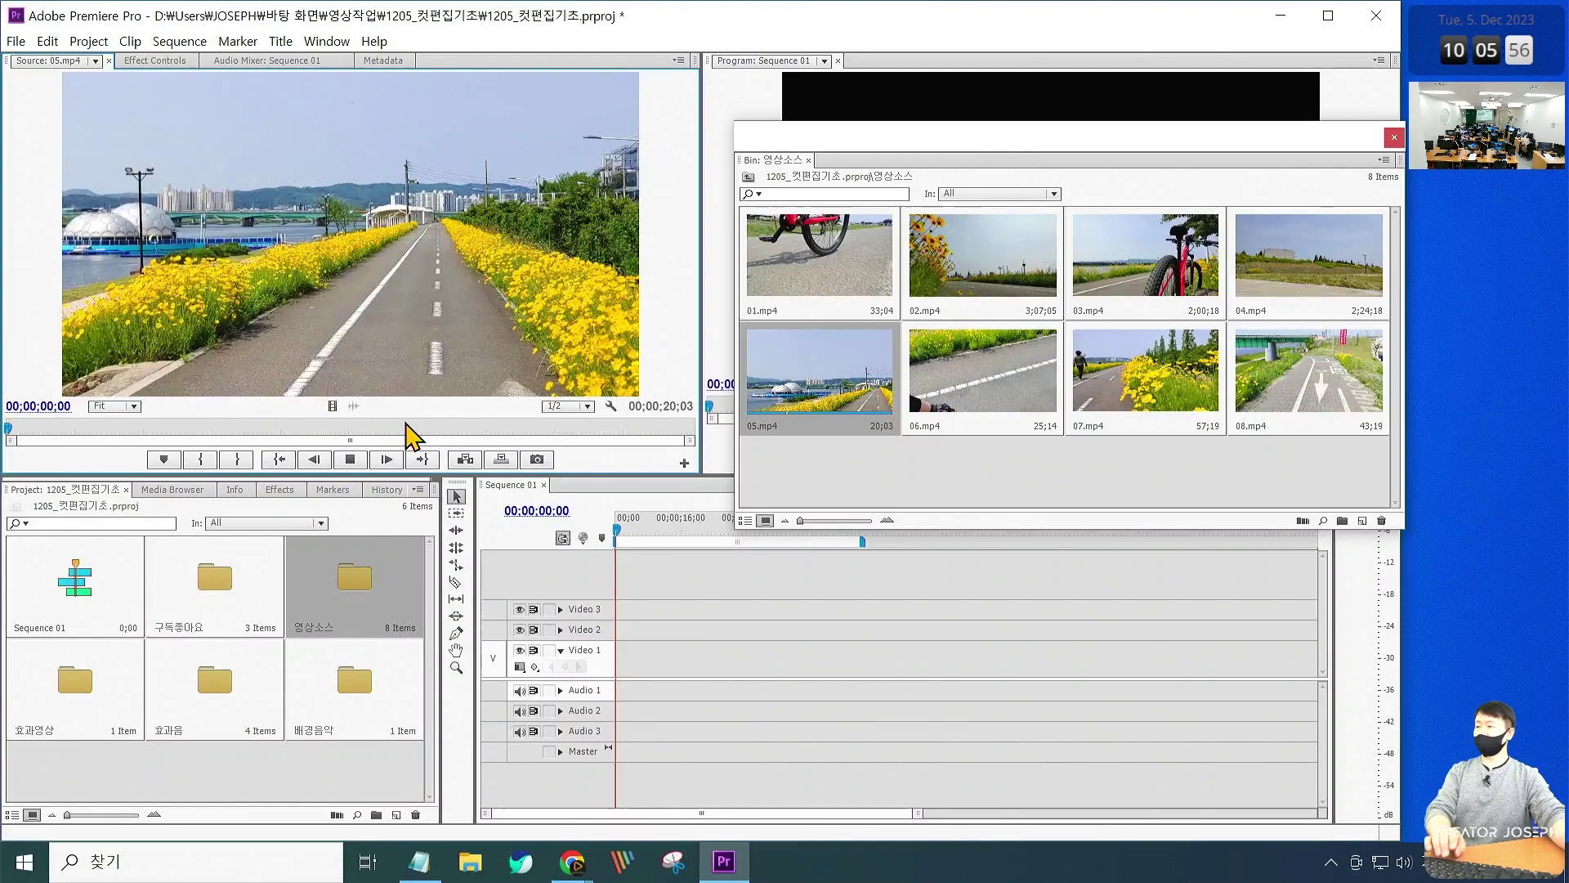
Play 05.mp4 in the Source Monitor to about 00;00;15;03, then select 01.mp4 in the bin
{"action": "key", "text": "space"}
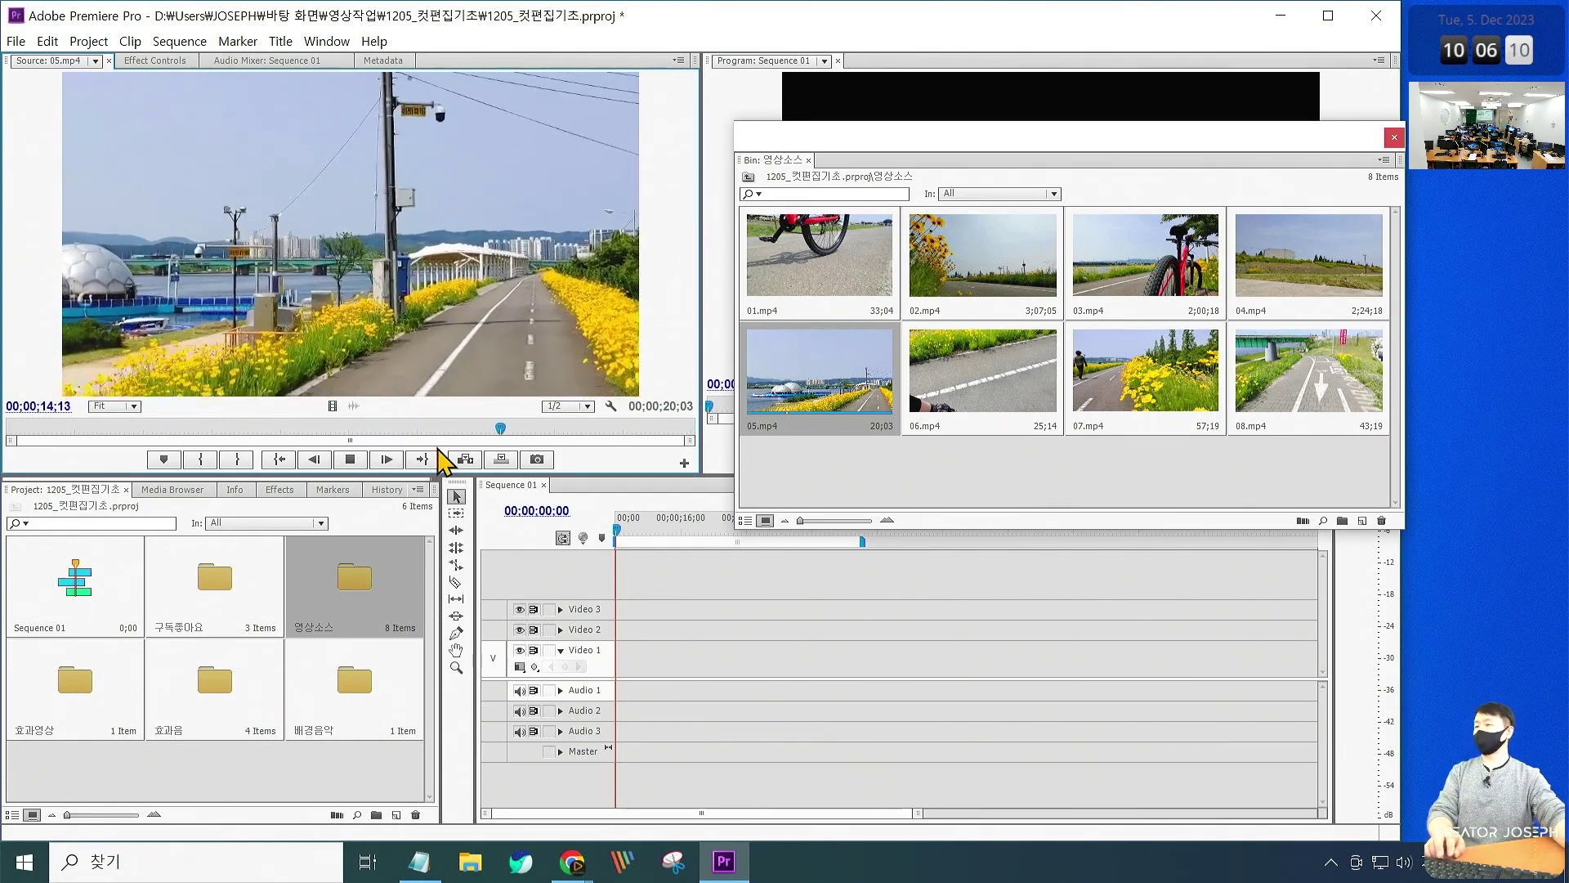
{"action": "key", "text": "space"}
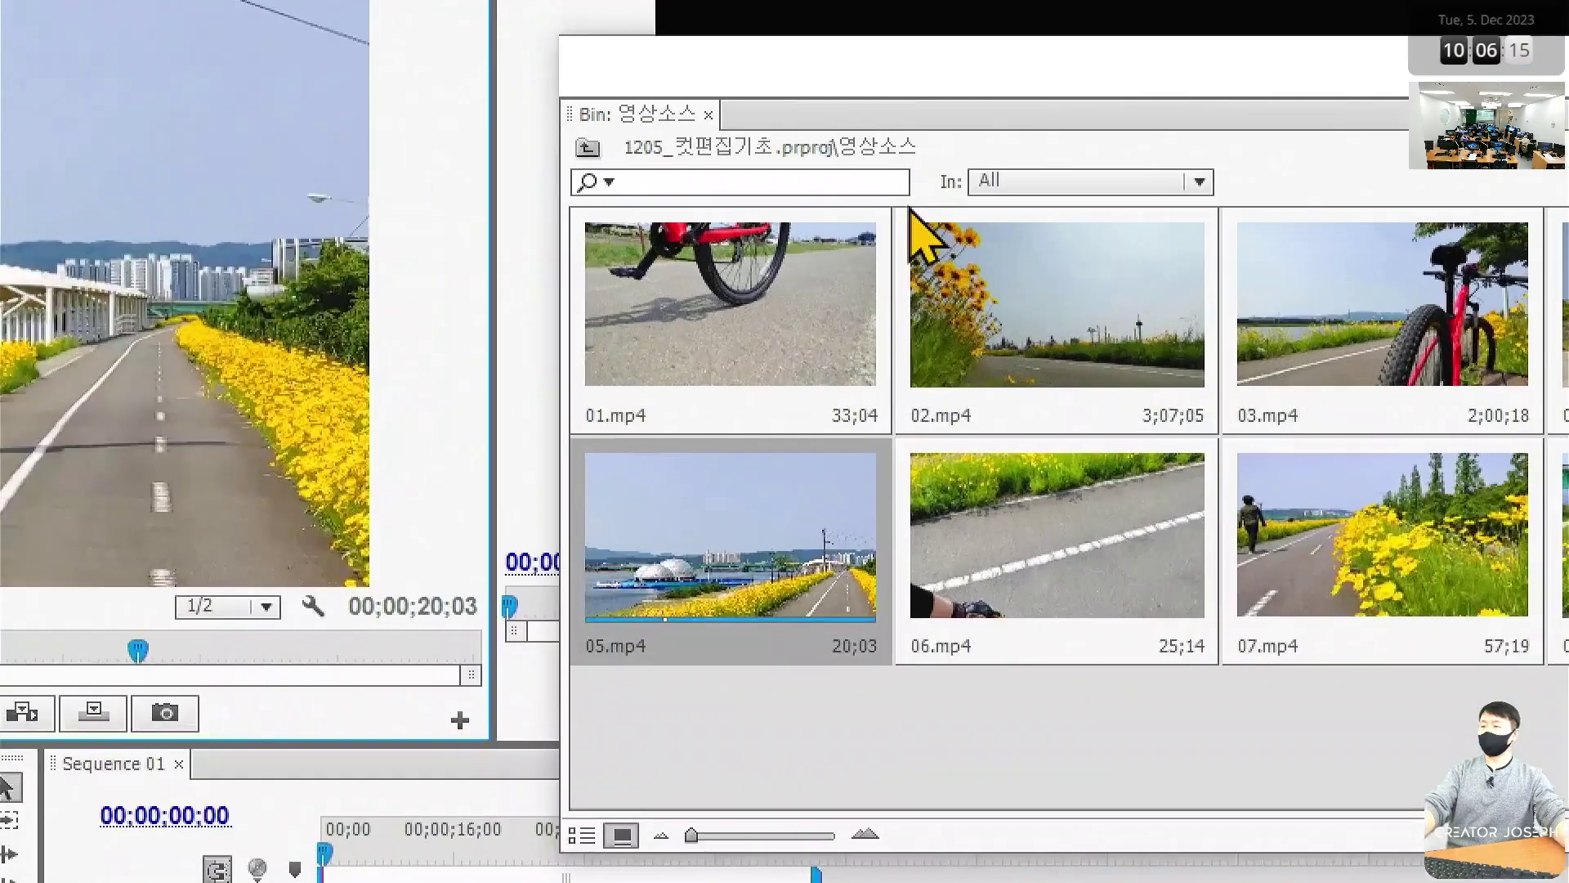
{"action": "left_click", "coordinate": [783, 275]}
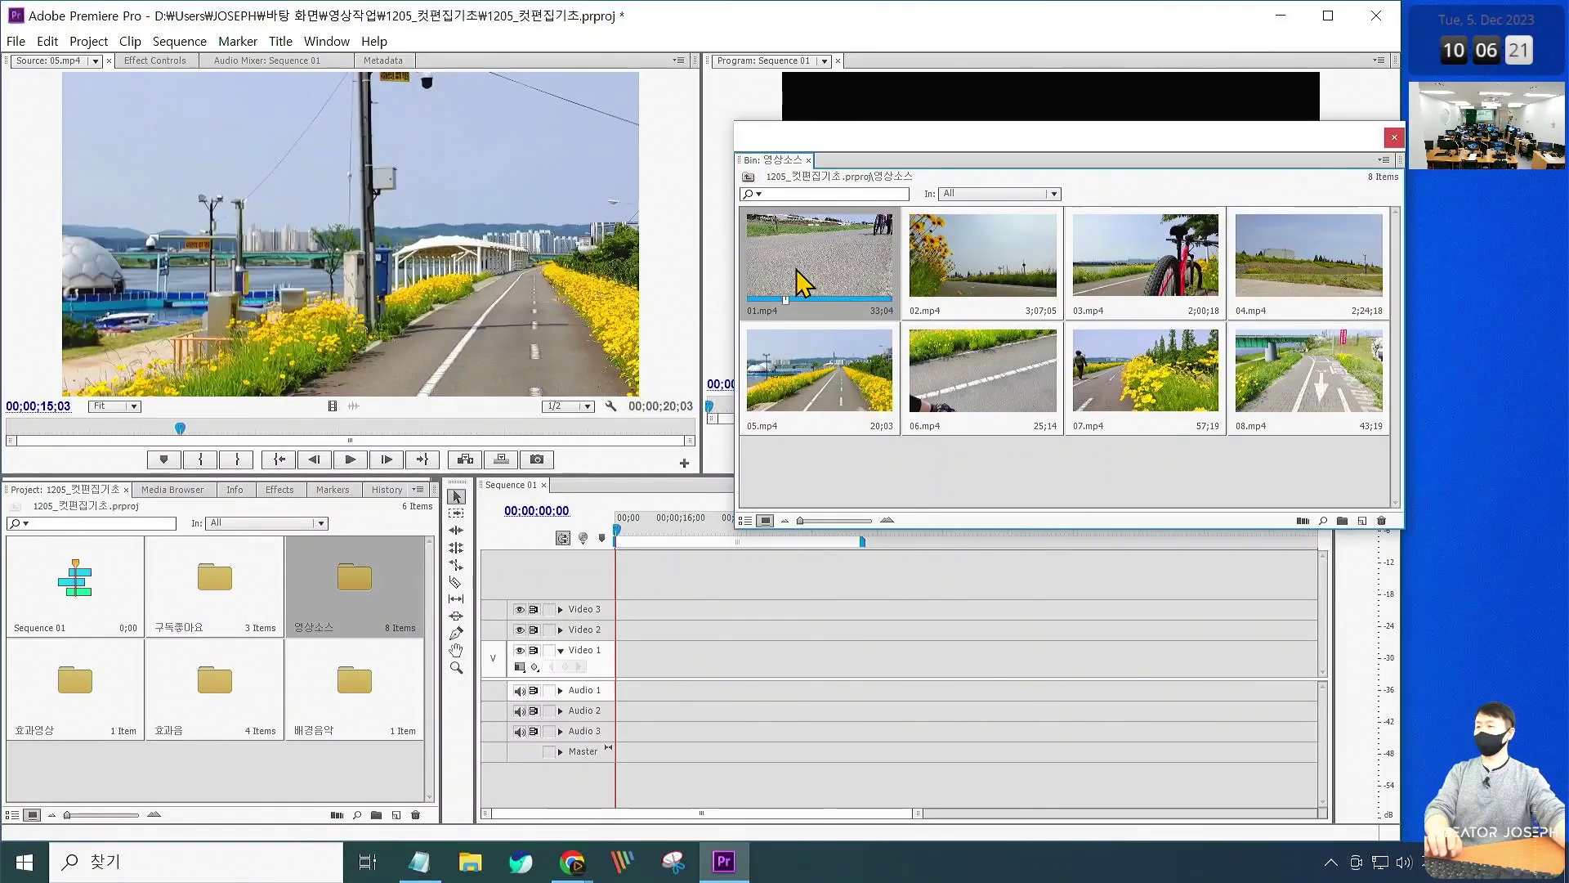
Load 01.mp4 into the Source Monitor, rewind it to the first frame and play it
{"action": "double_click", "coordinate": [795, 273]}
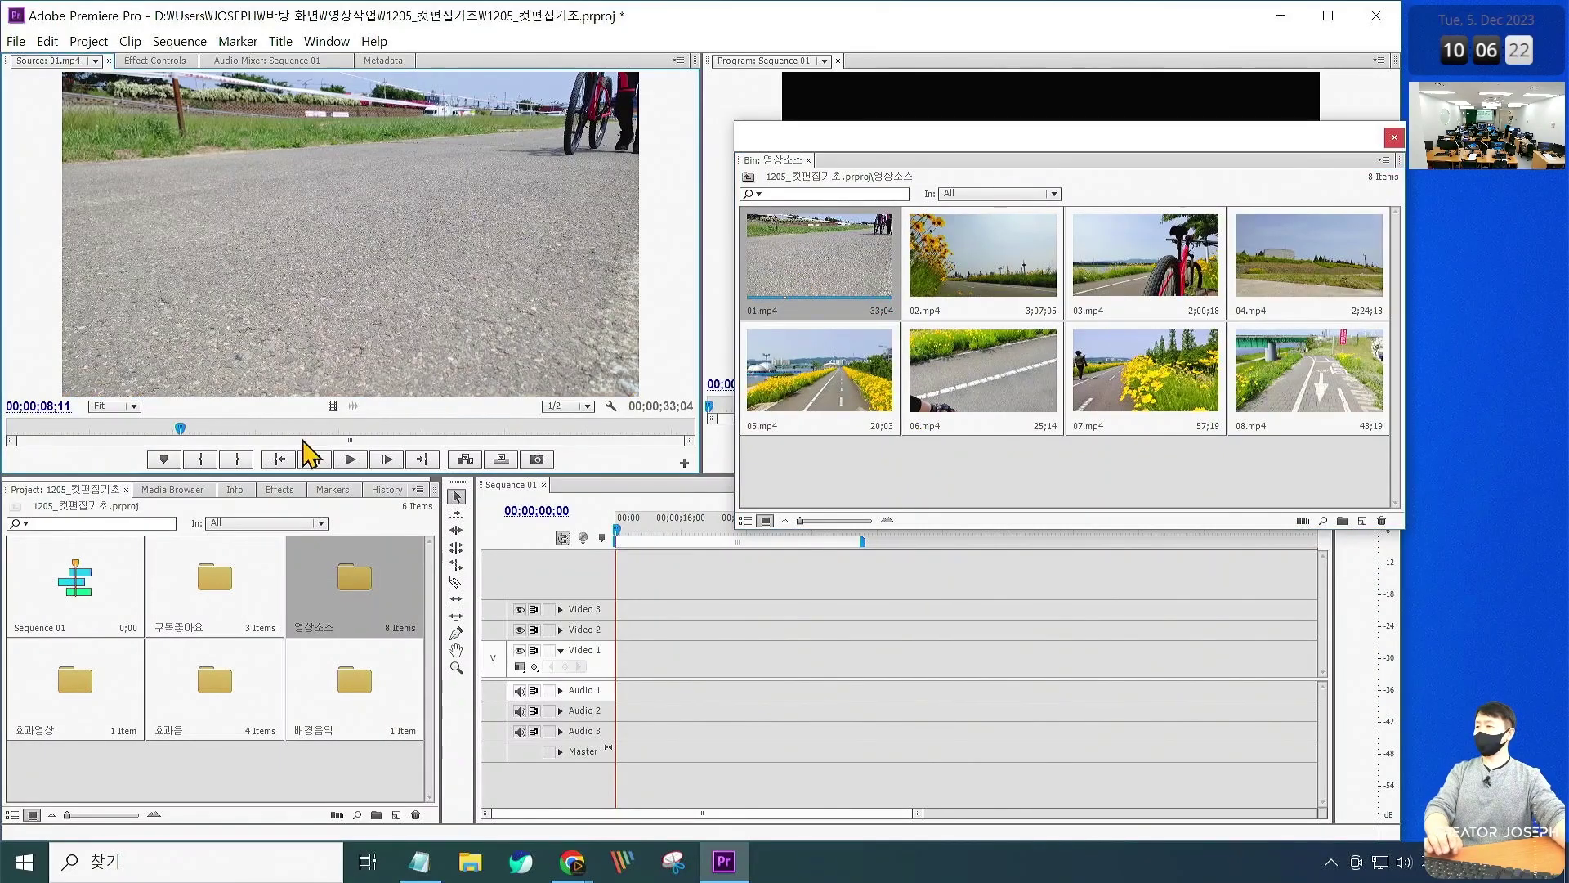
{"action": "left_click_drag", "start_coordinate": [114, 429], "coordinate": [10, 442]}
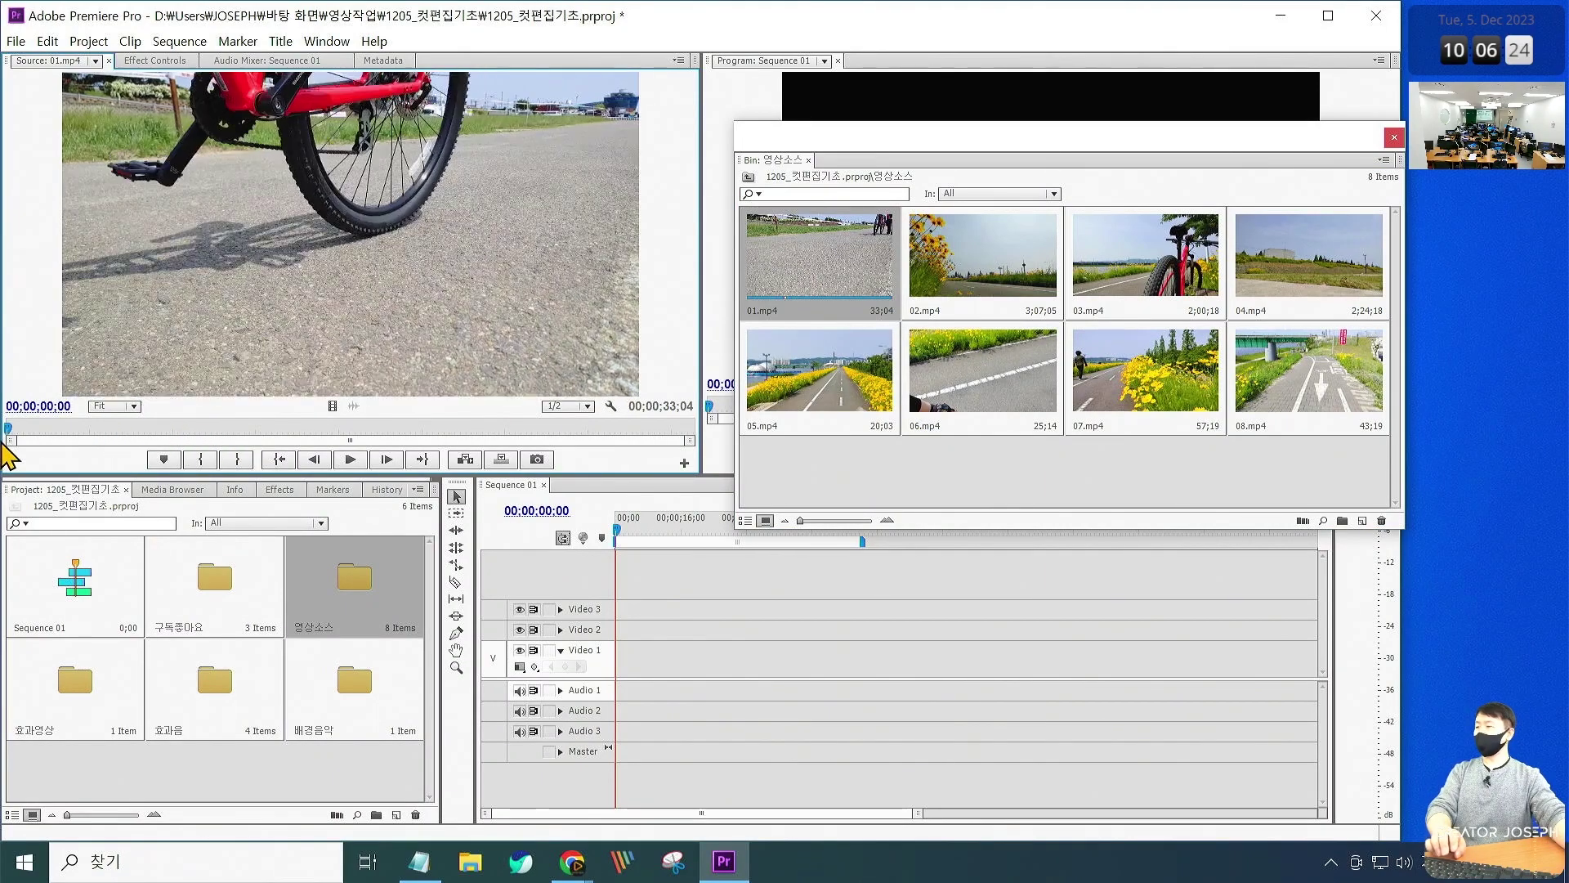
{"action": "key", "text": "space"}
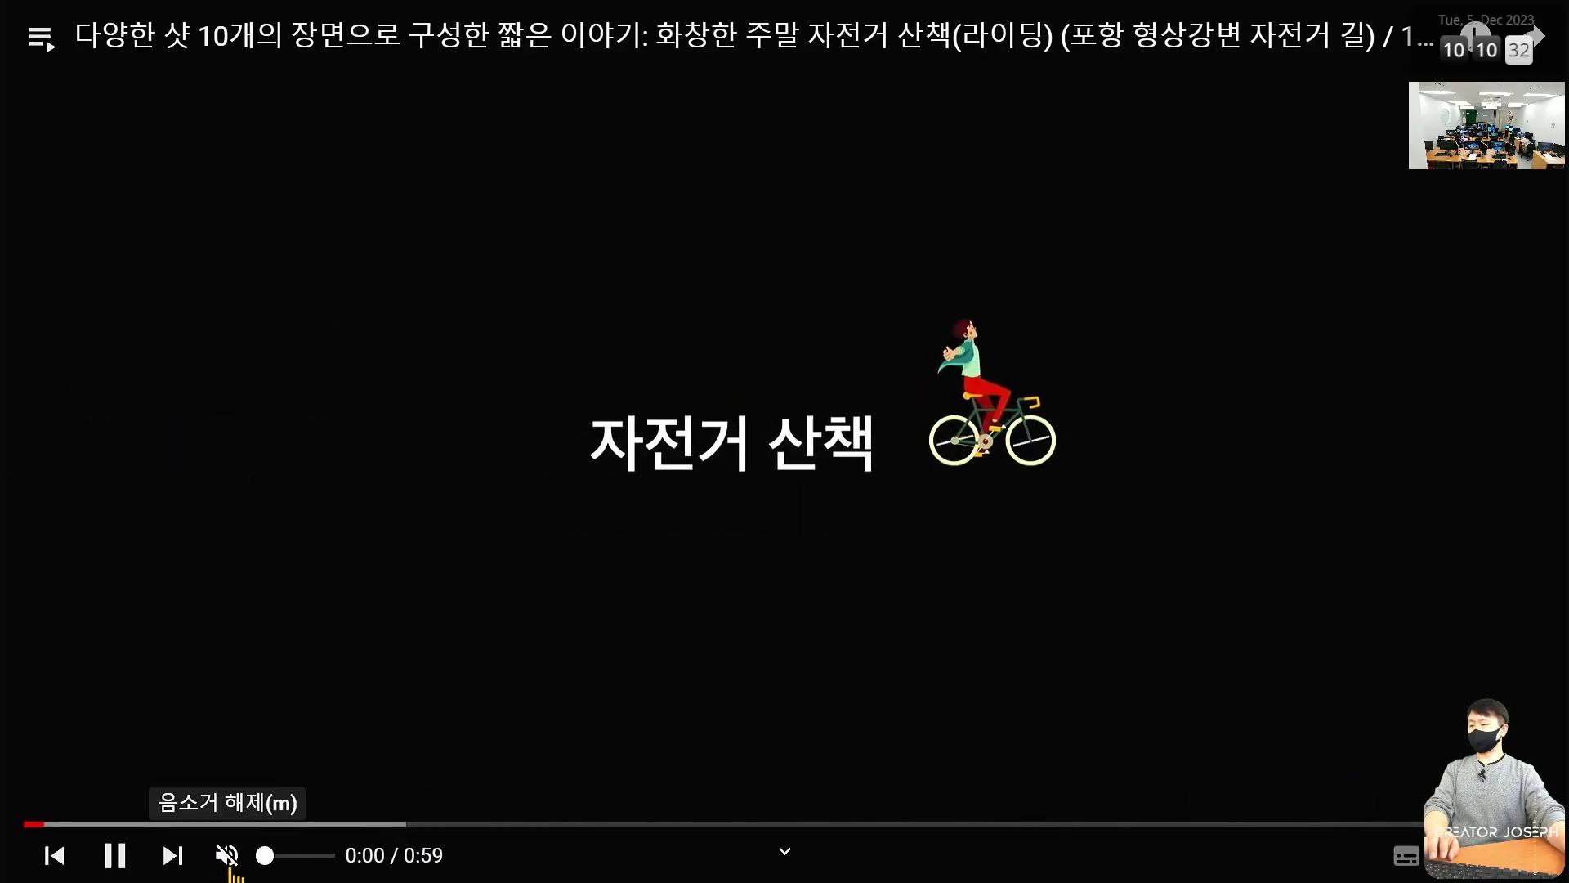
{"action": "left_click_drag", "start_coordinate": [263, 855], "coordinate": [303, 855]}
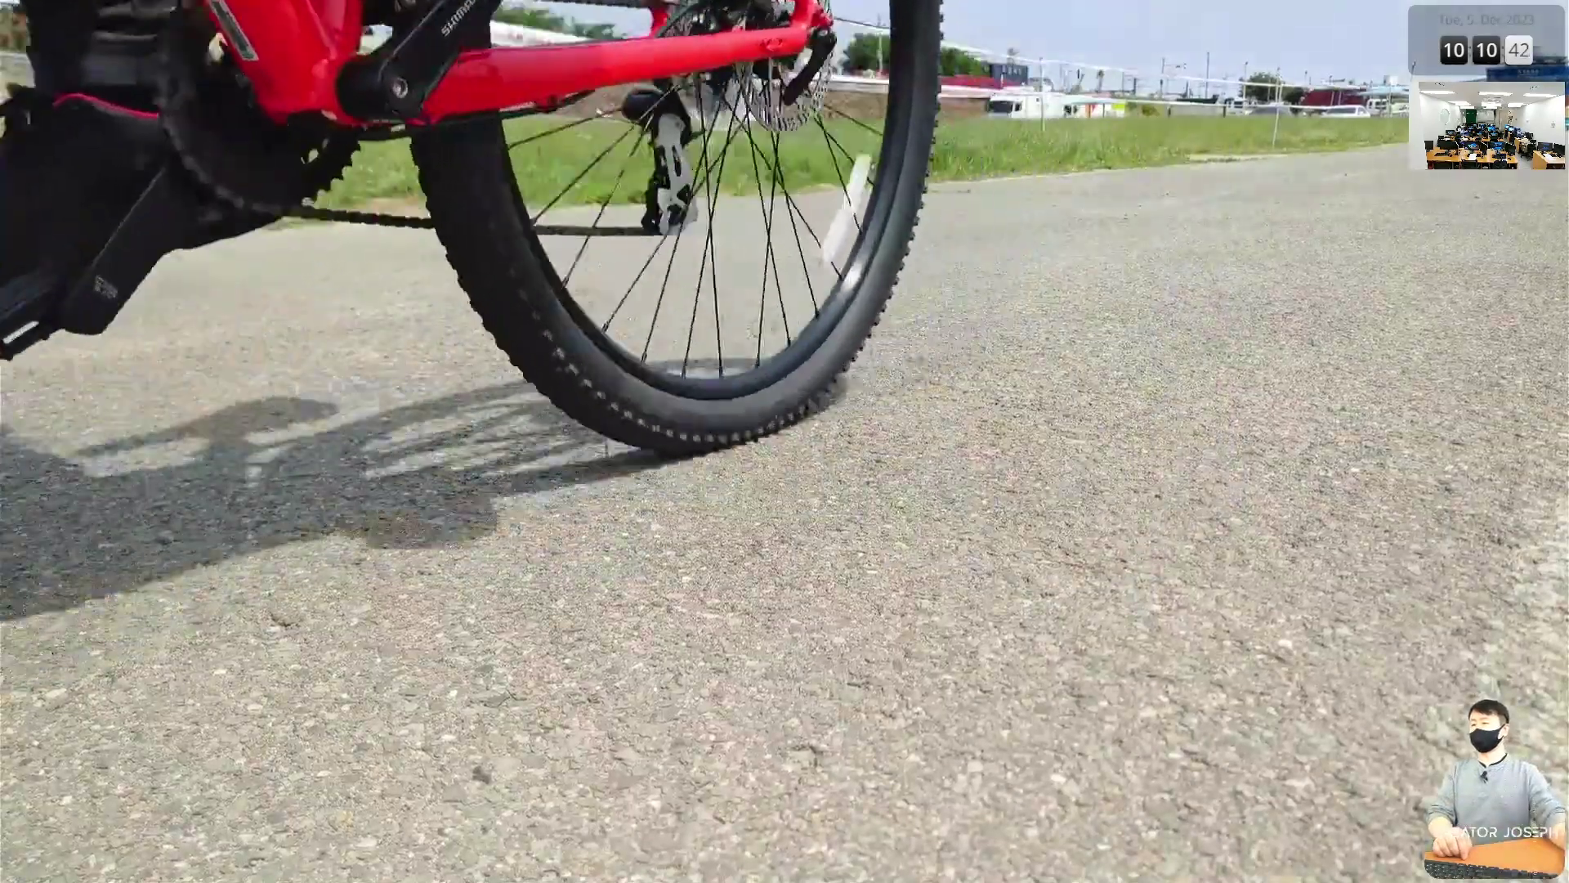
{"action": "mouse_move", "coordinate": [337, 873]}
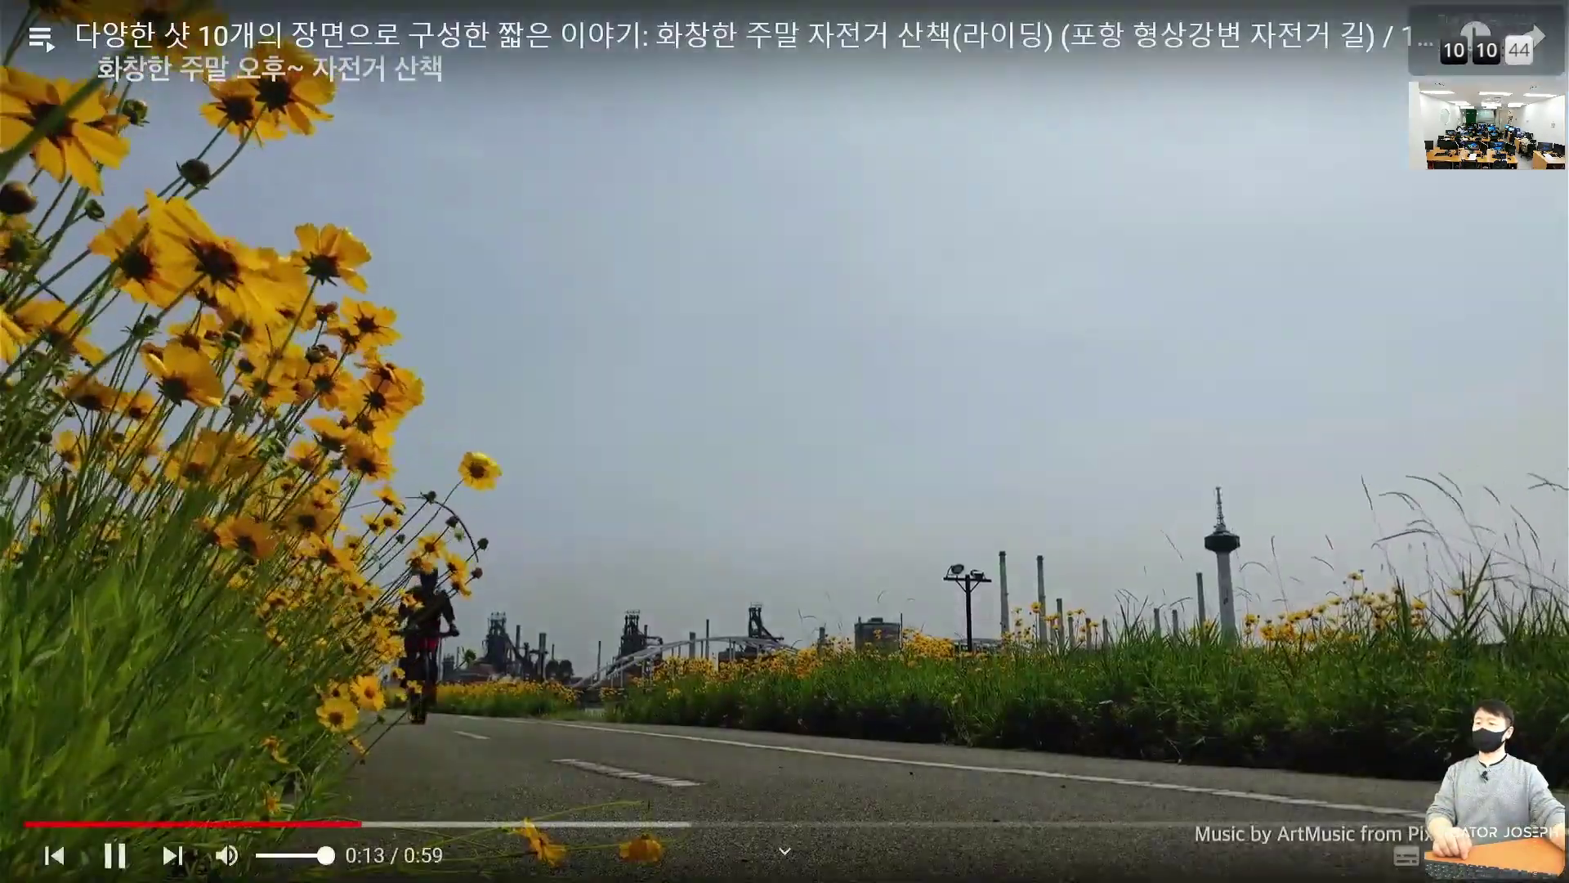
{"action": "left_click_drag", "start_coordinate": [331, 855], "coordinate": [313, 855]}
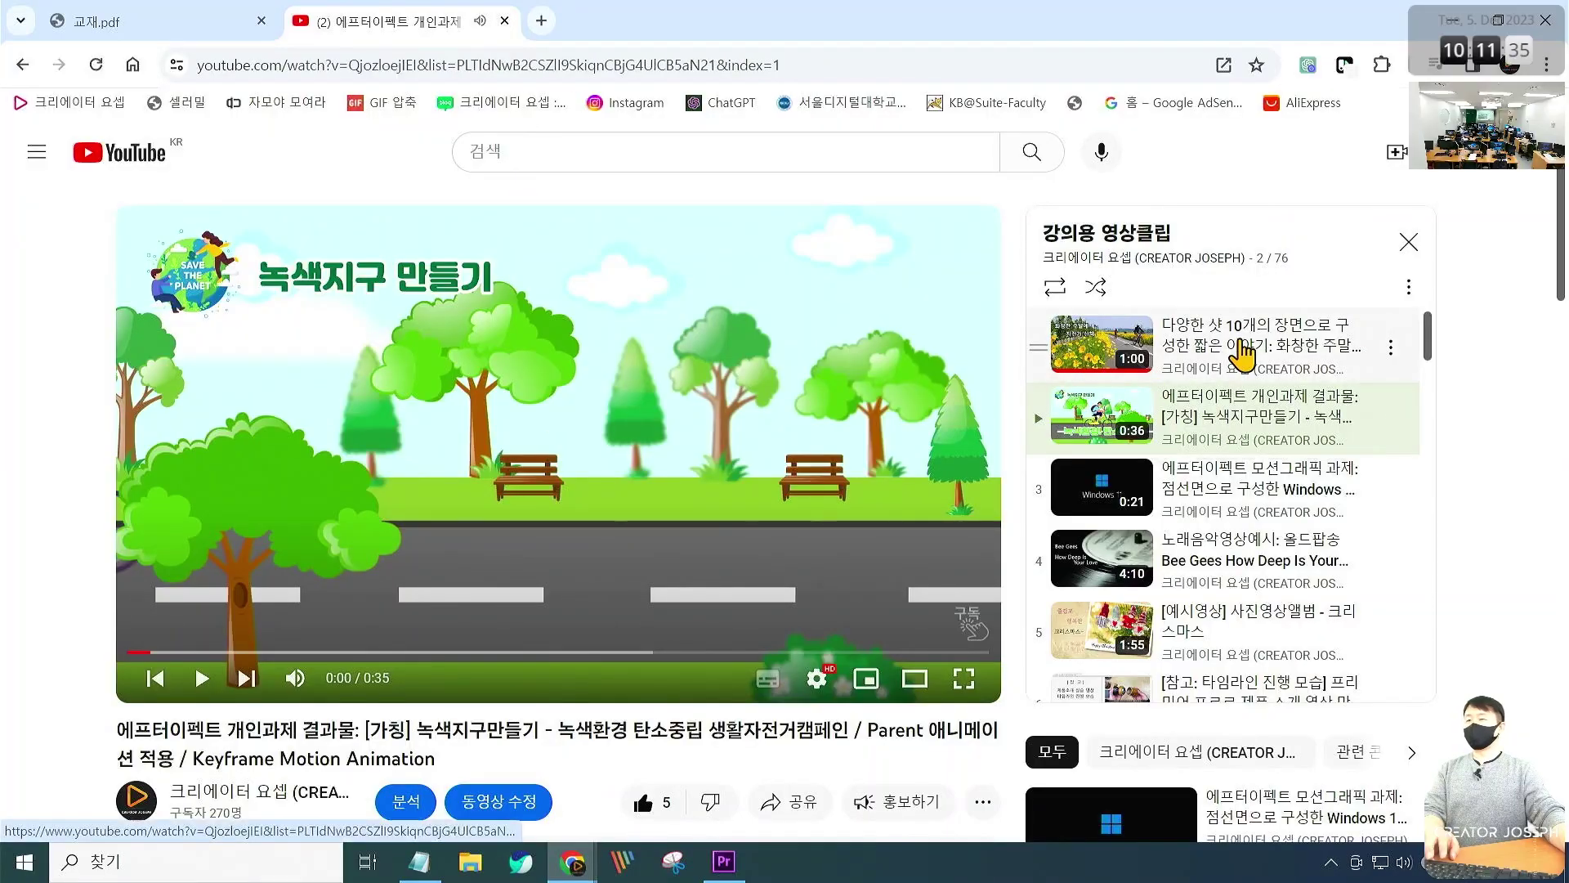
Play the ten-shot 자전거 산책 video full screen, pausing on shots, then exit full screen
{"action": "left_click", "coordinate": [1242, 353]}
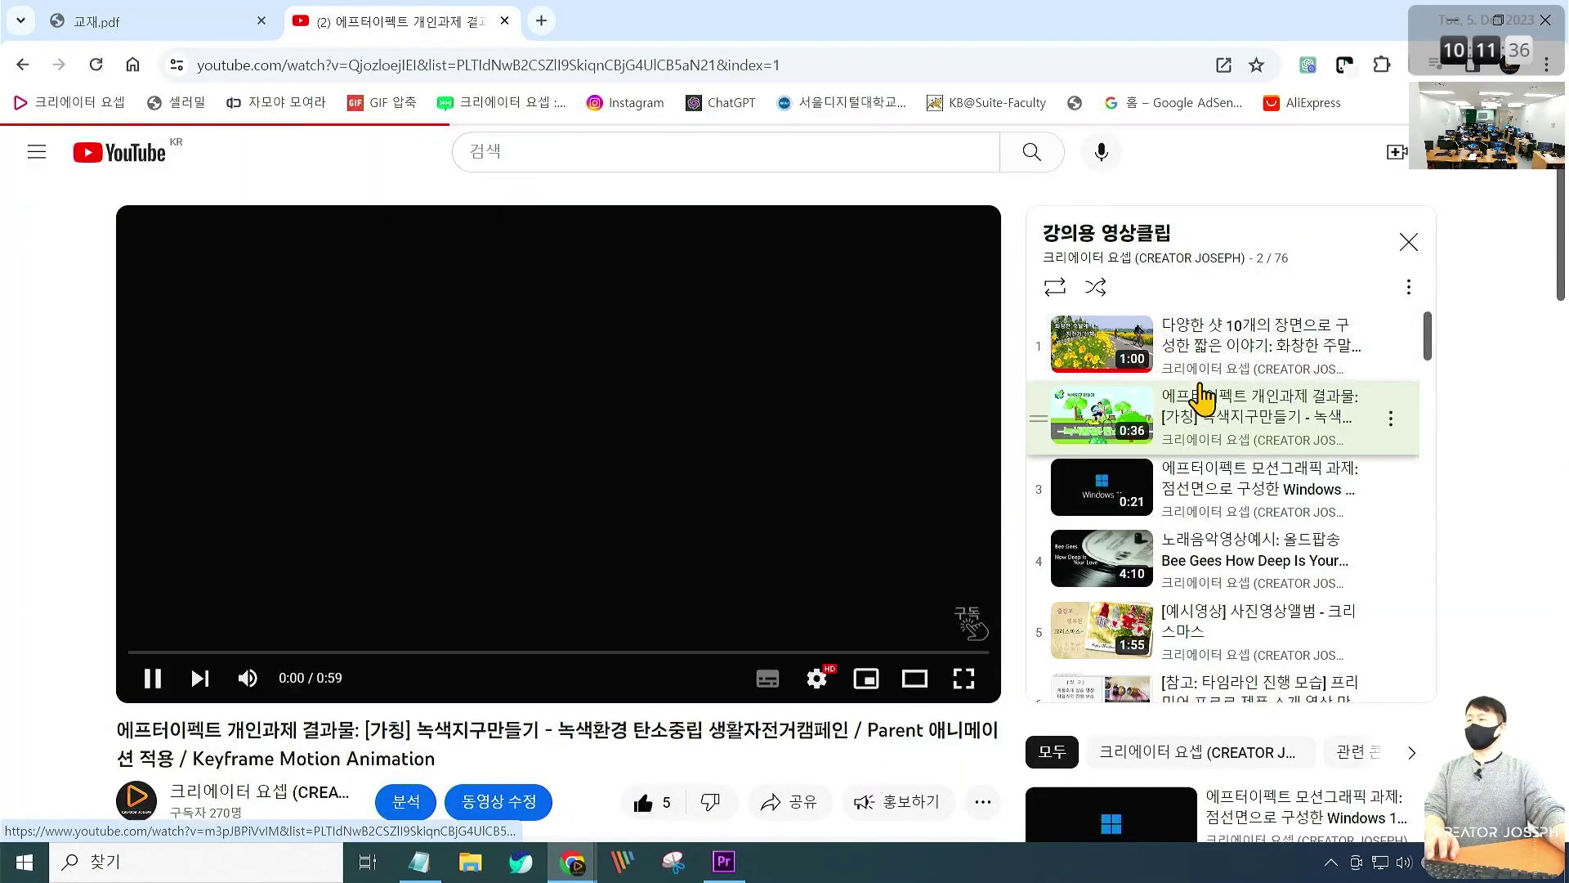
{"action": "left_click", "coordinate": [966, 680]}
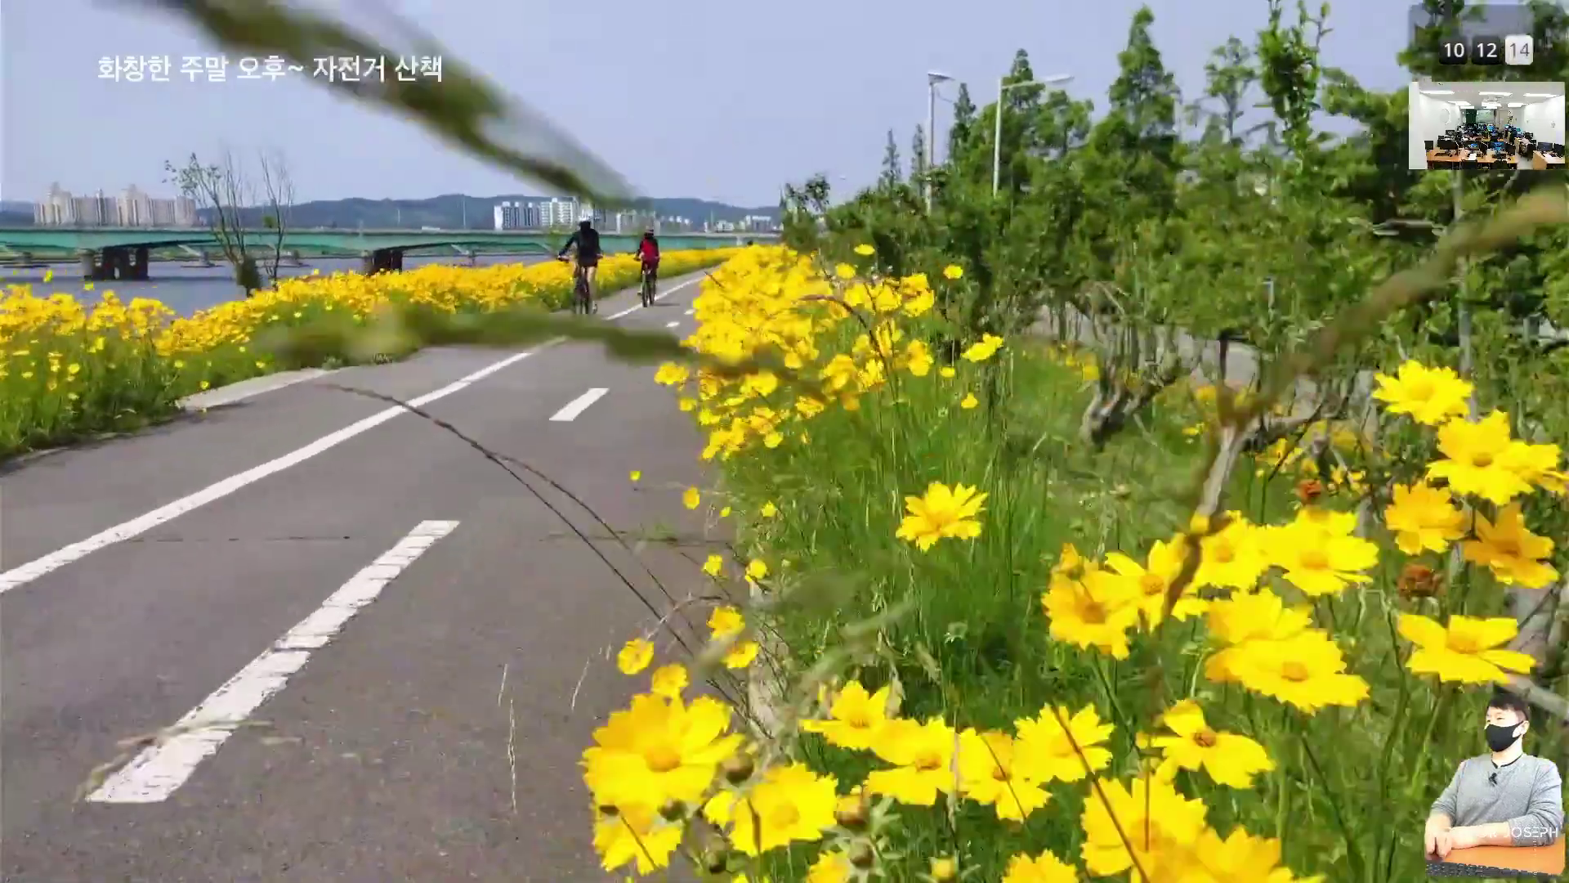
{"action": "left_click", "coordinate": [1458, 556]}
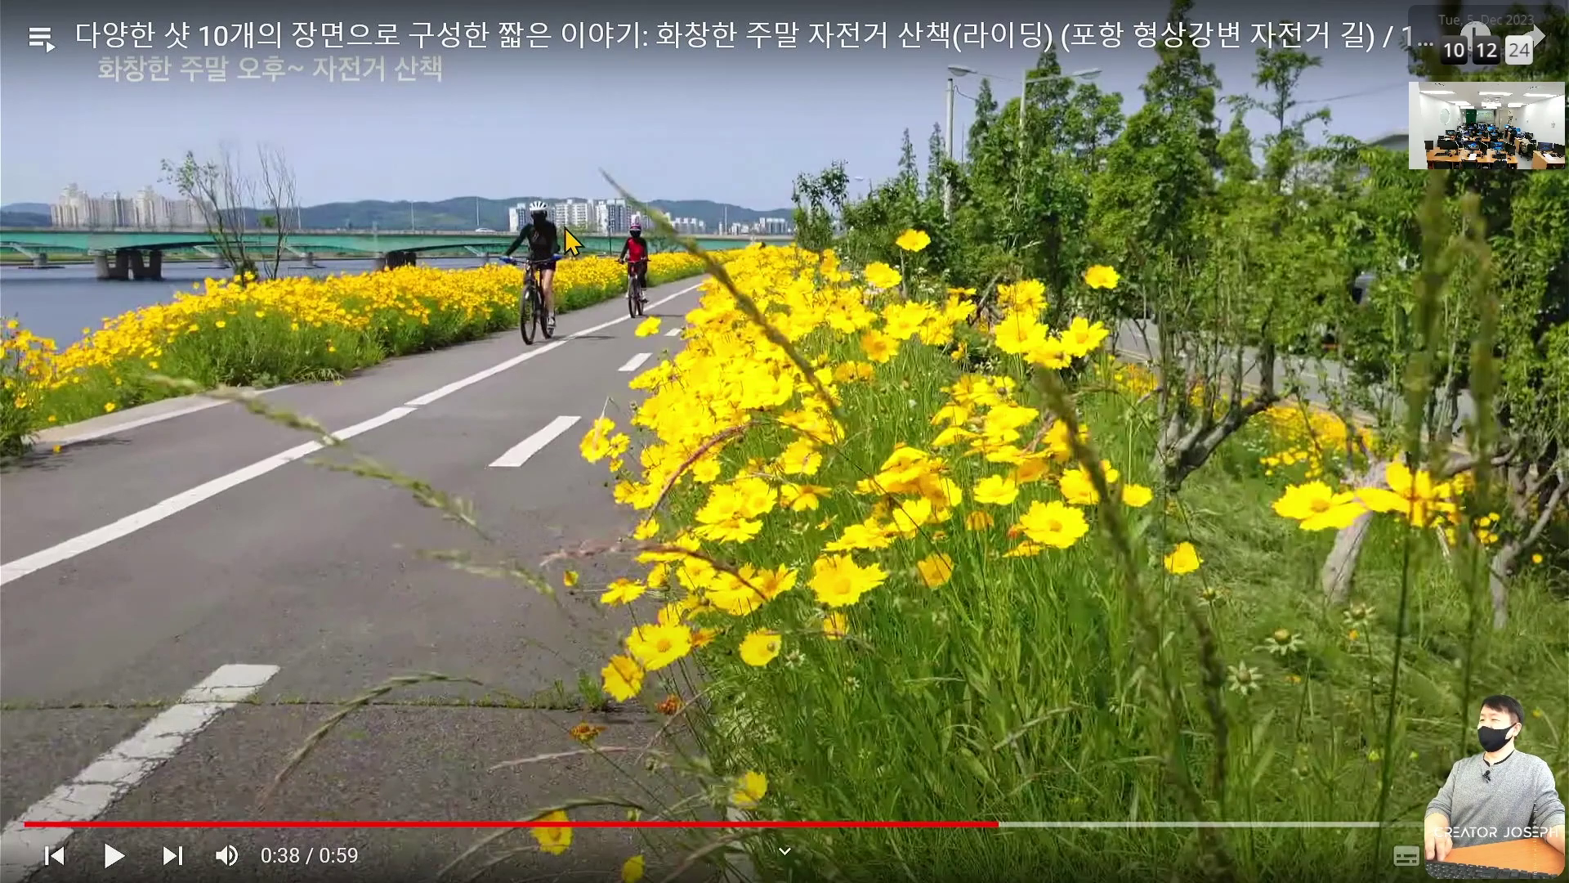
{"action": "left_click", "coordinate": [720, 288]}
{"action": "left_click", "coordinate": [653, 326]}
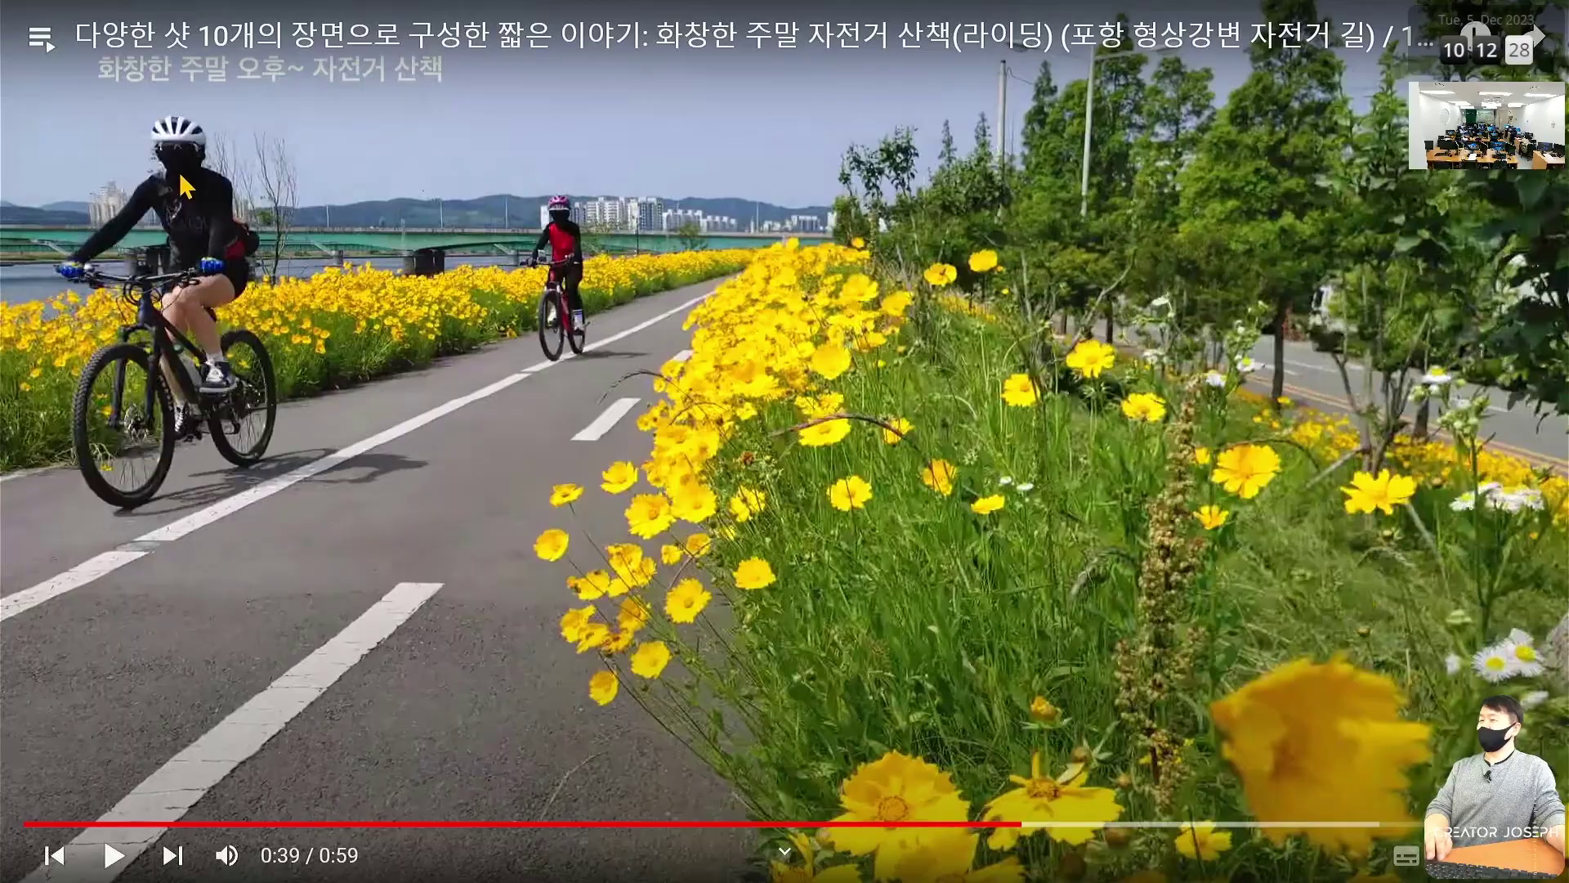
{"action": "left_click", "coordinate": [838, 297]}
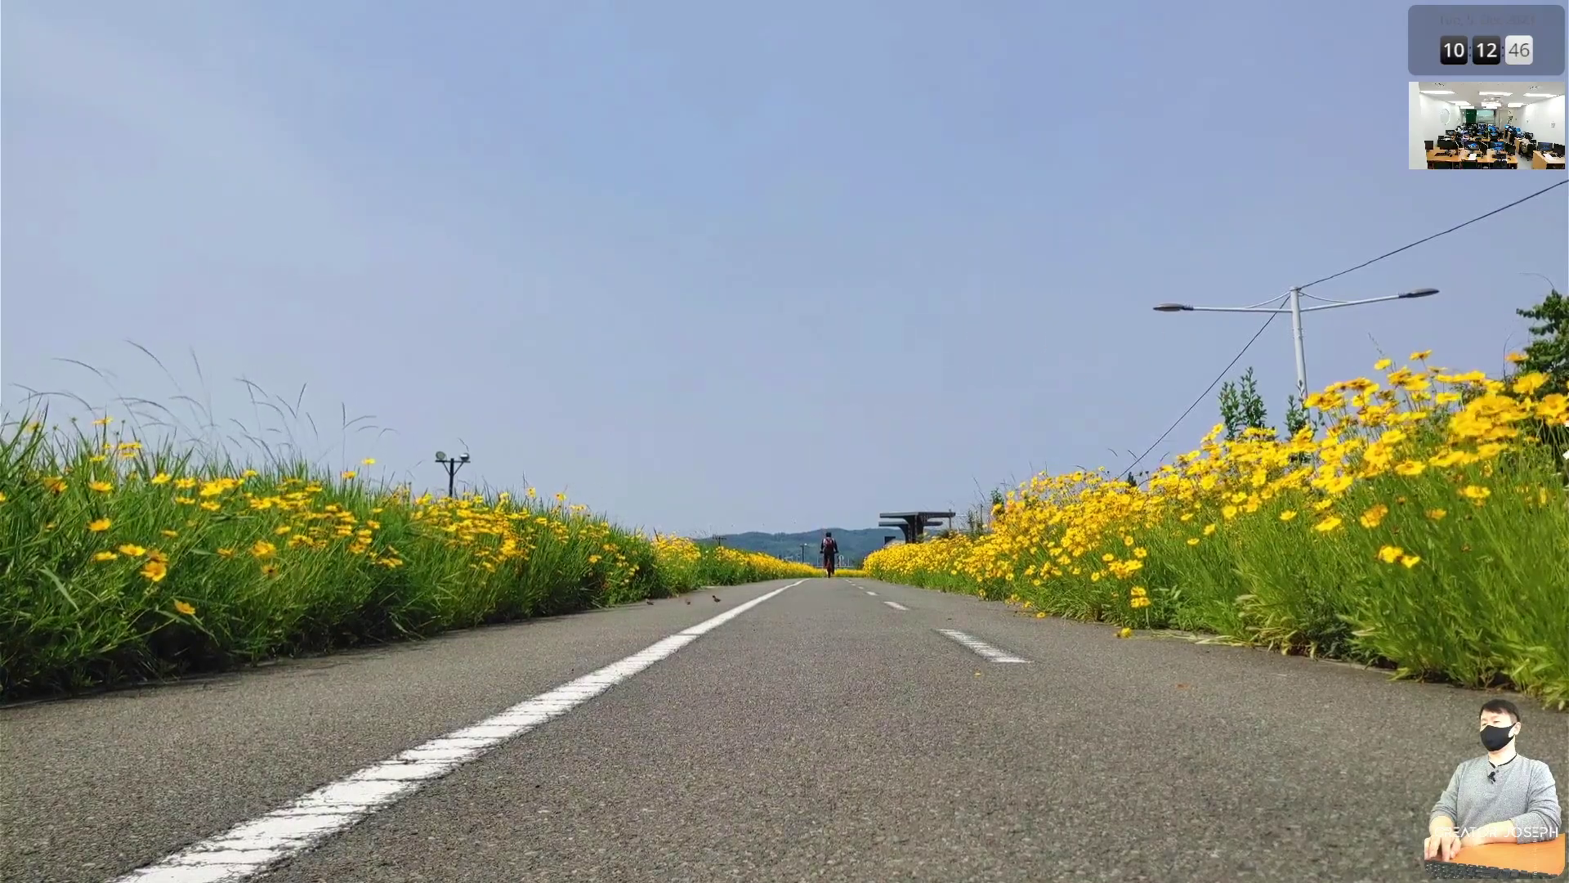
{"action": "key", "text": "Escape"}
Return to Premiere and open the 영상소스 bin in a widened floating window showing all eight clips
{"action": "left_click", "coordinate": [1465, 26]}
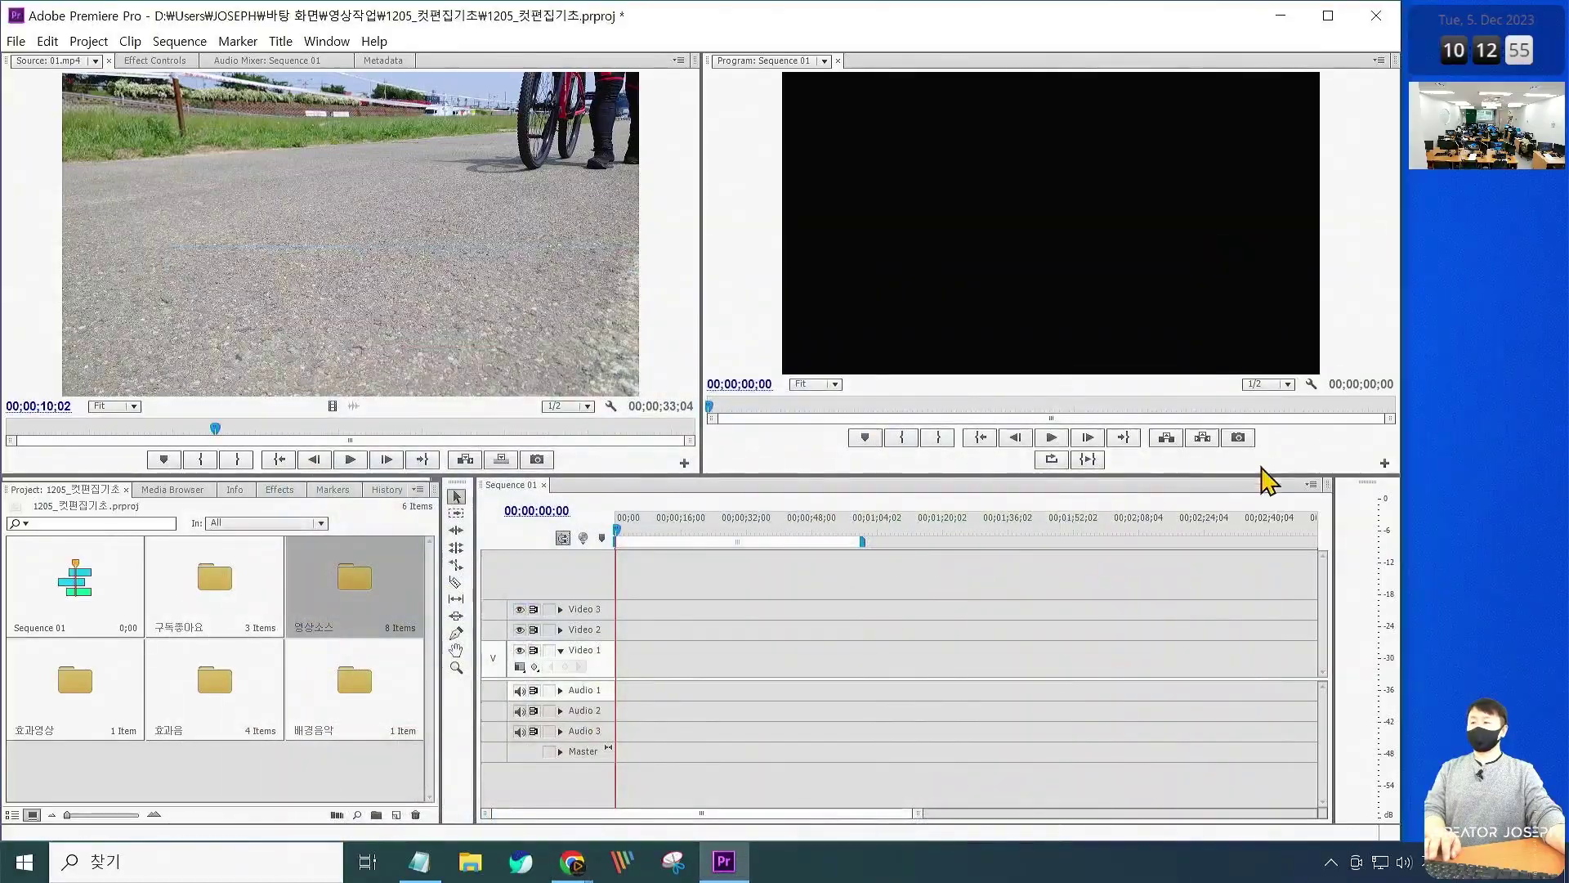
{"action": "double_click", "coordinate": [372, 595]}
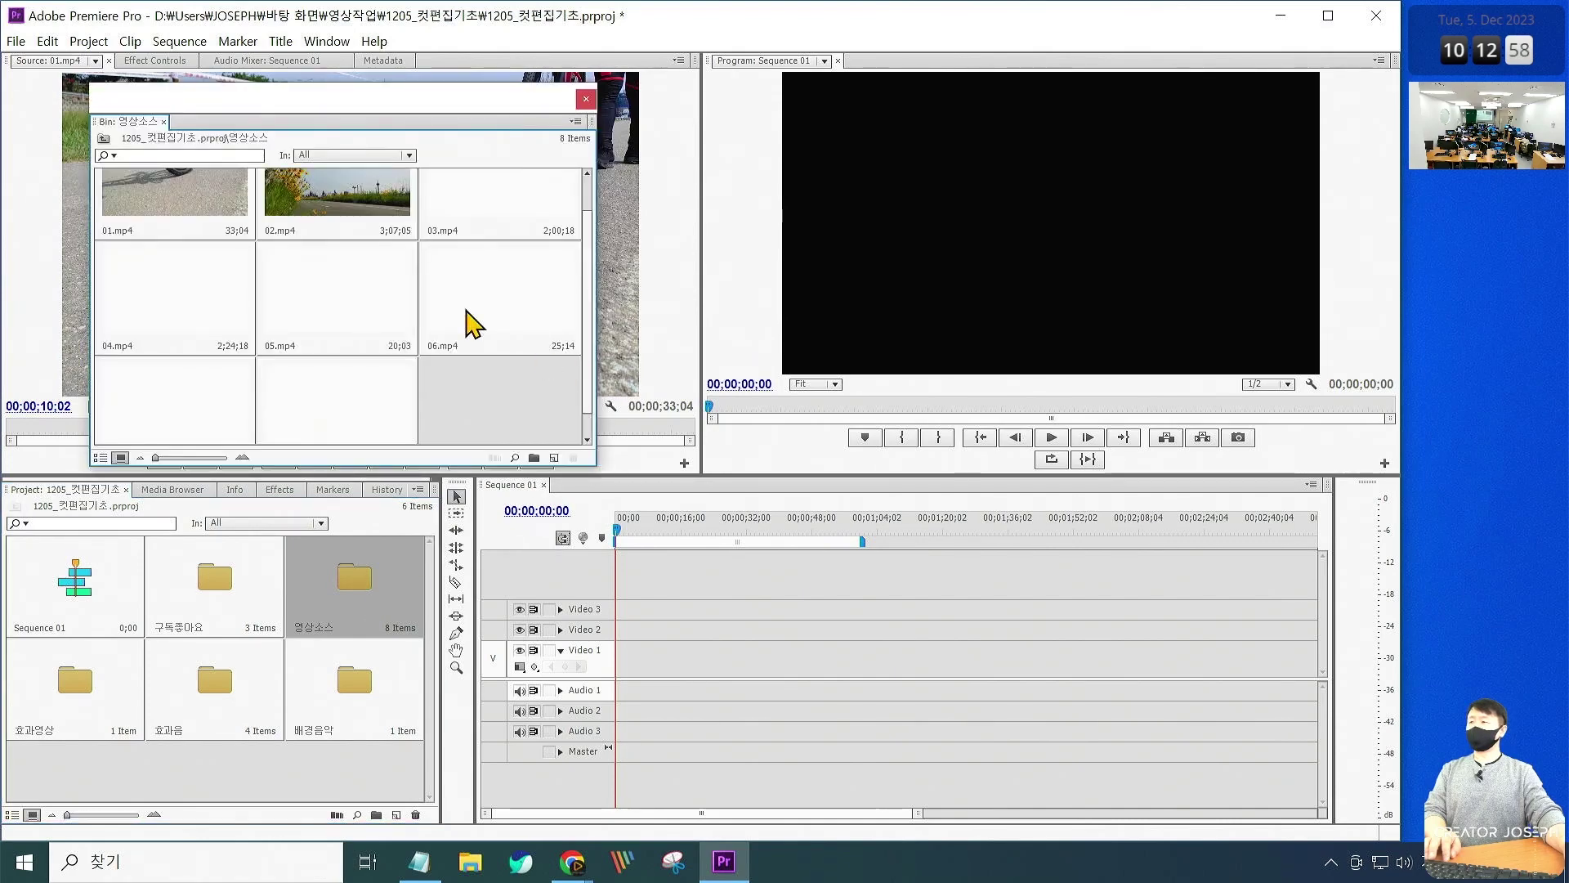
{"action": "left_click_drag", "start_coordinate": [409, 112], "coordinate": [731, 106]}
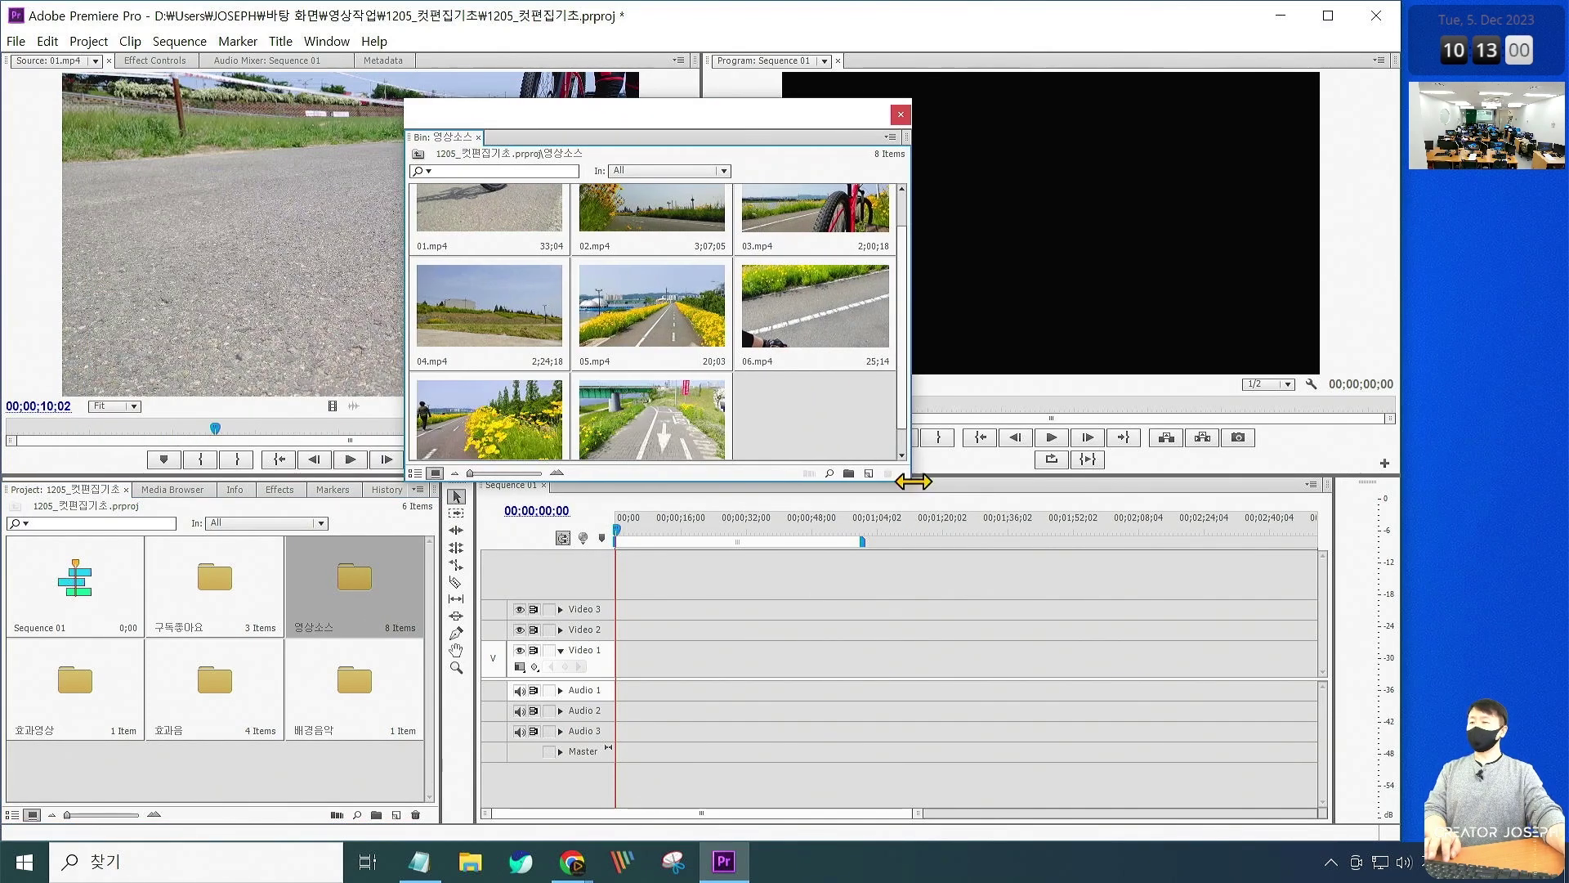
{"action": "left_click_drag", "start_coordinate": [918, 482], "coordinate": [1163, 481]}
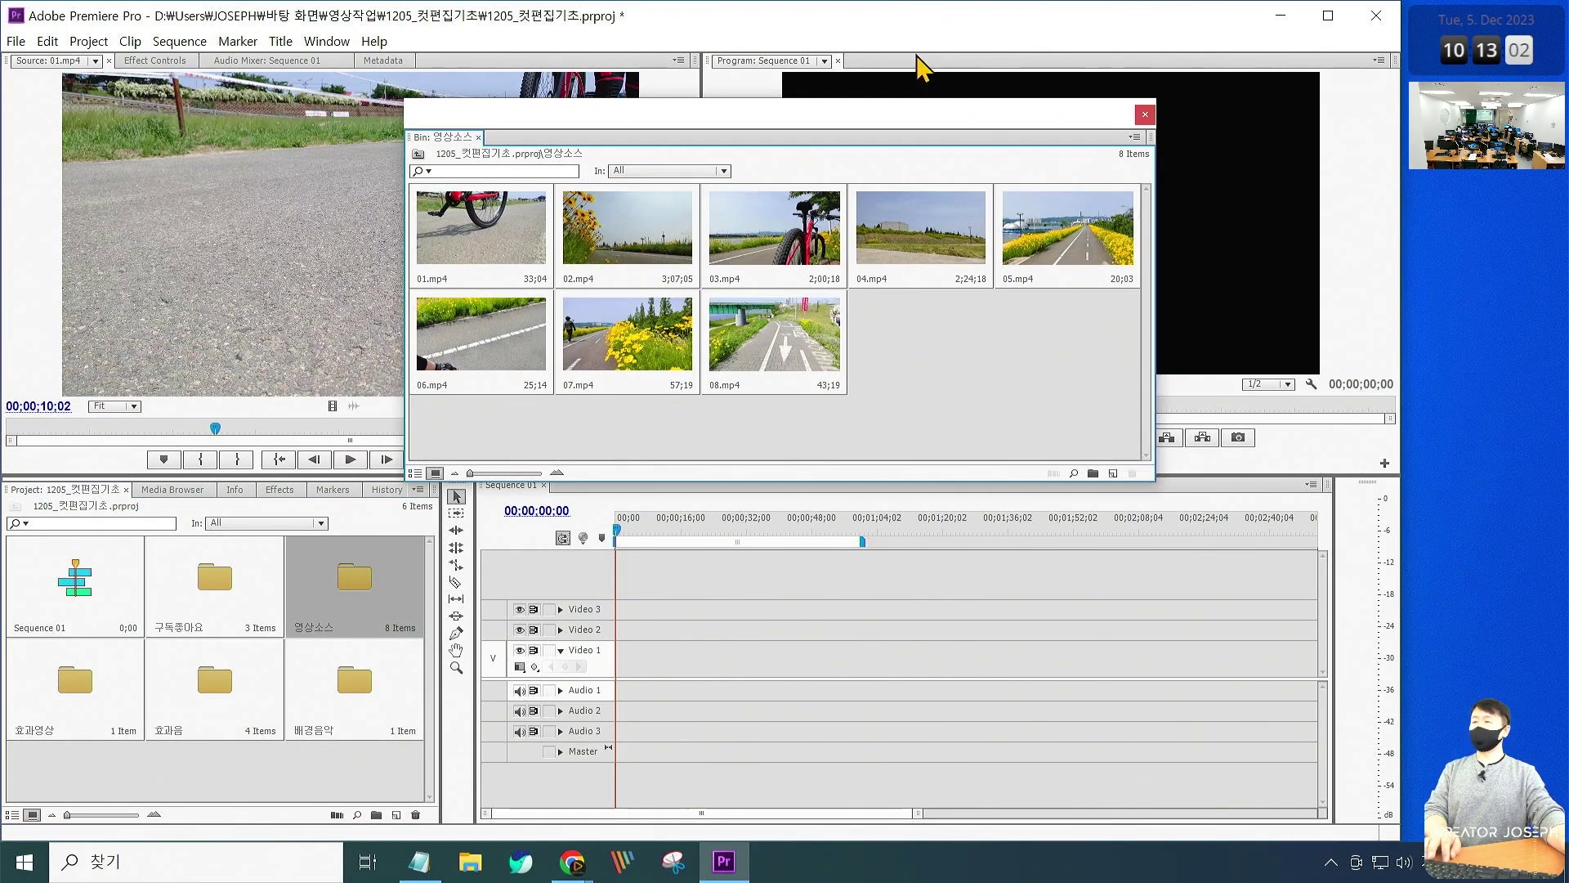
{"action": "left_click_drag", "start_coordinate": [871, 107], "coordinate": [928, 179]}
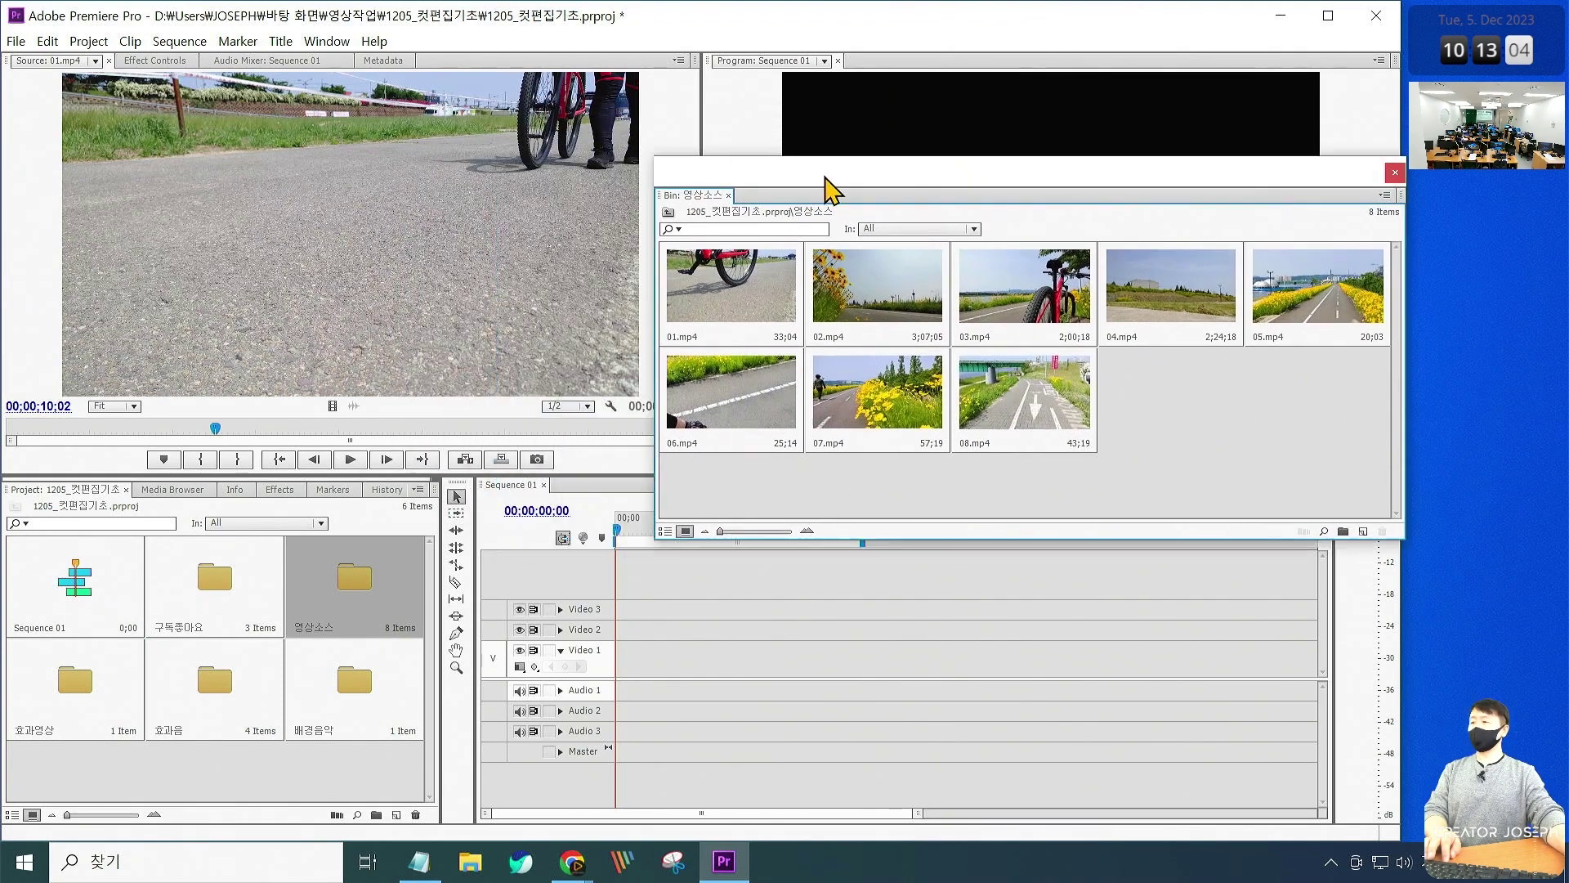
{"action": "left_click_drag", "start_coordinate": [628, 215], "coordinate": [816, 198]}
Load 02.mp4 into the Source Monitor, scrub it to 00;01;36;00, and close the bin window
{"action": "left_click_drag", "start_coordinate": [215, 427], "coordinate": [504, 428]}
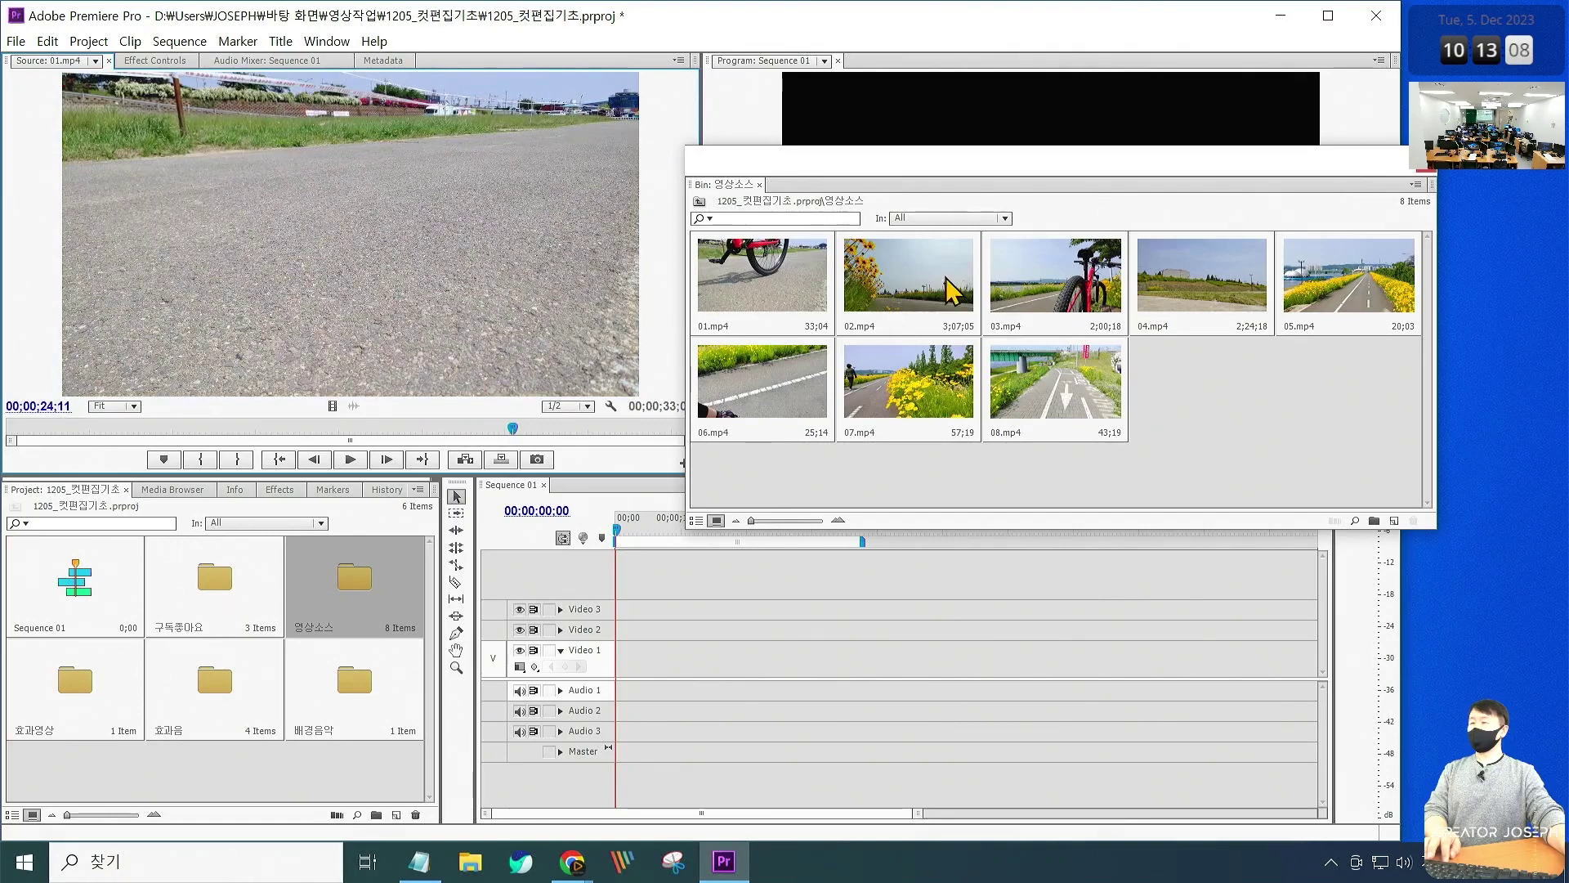
{"action": "double_click", "coordinate": [948, 286]}
{"action": "left_click_drag", "start_coordinate": [28, 428], "coordinate": [361, 456]}
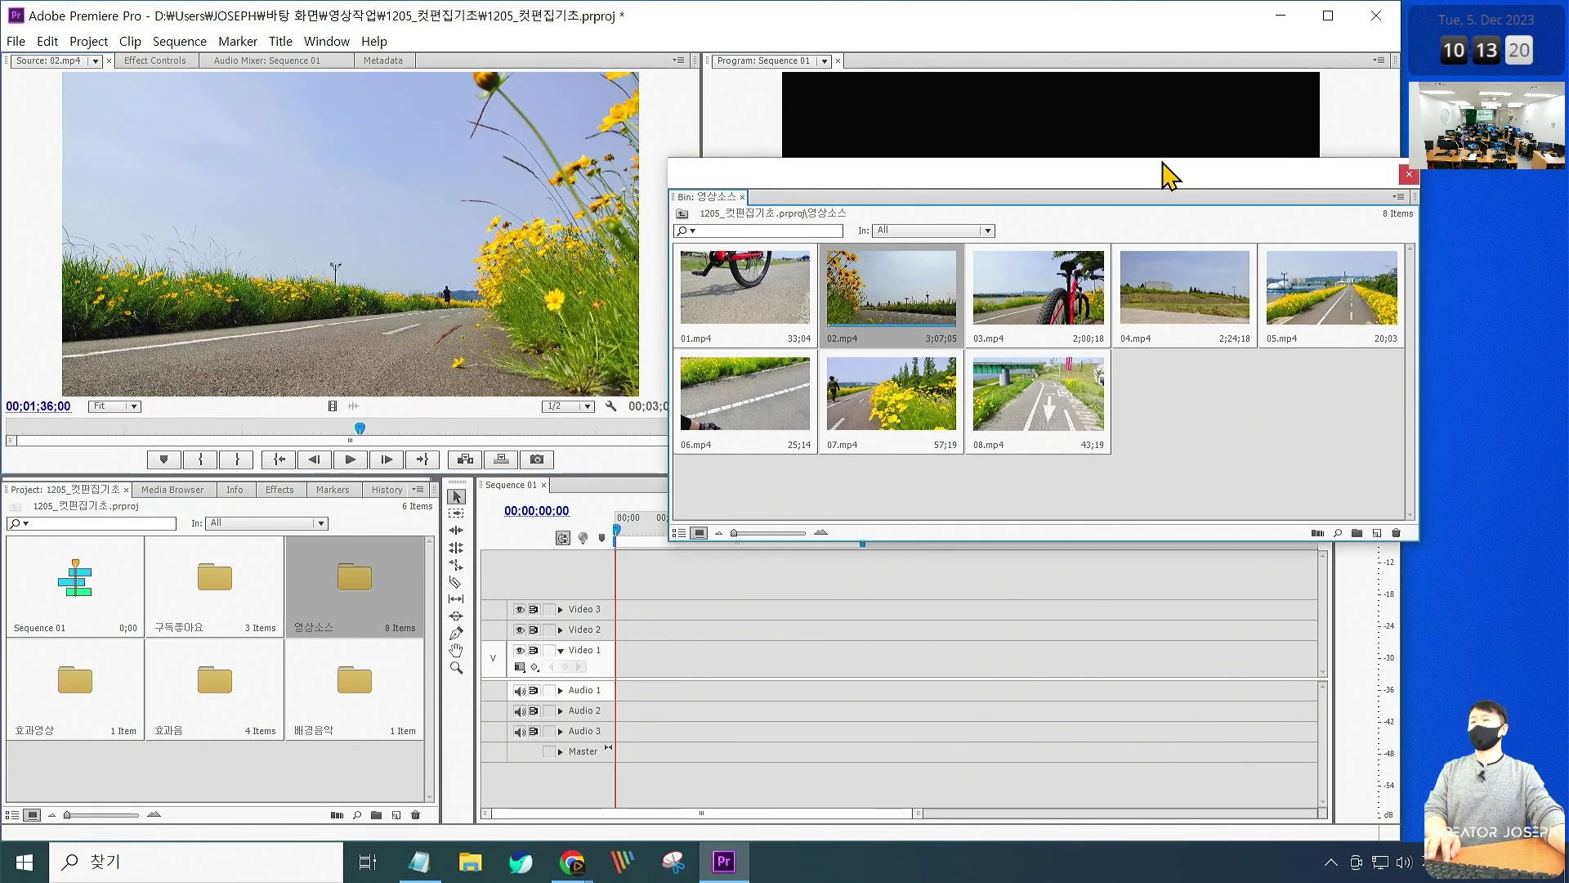
{"action": "left_click", "coordinate": [1399, 195]}
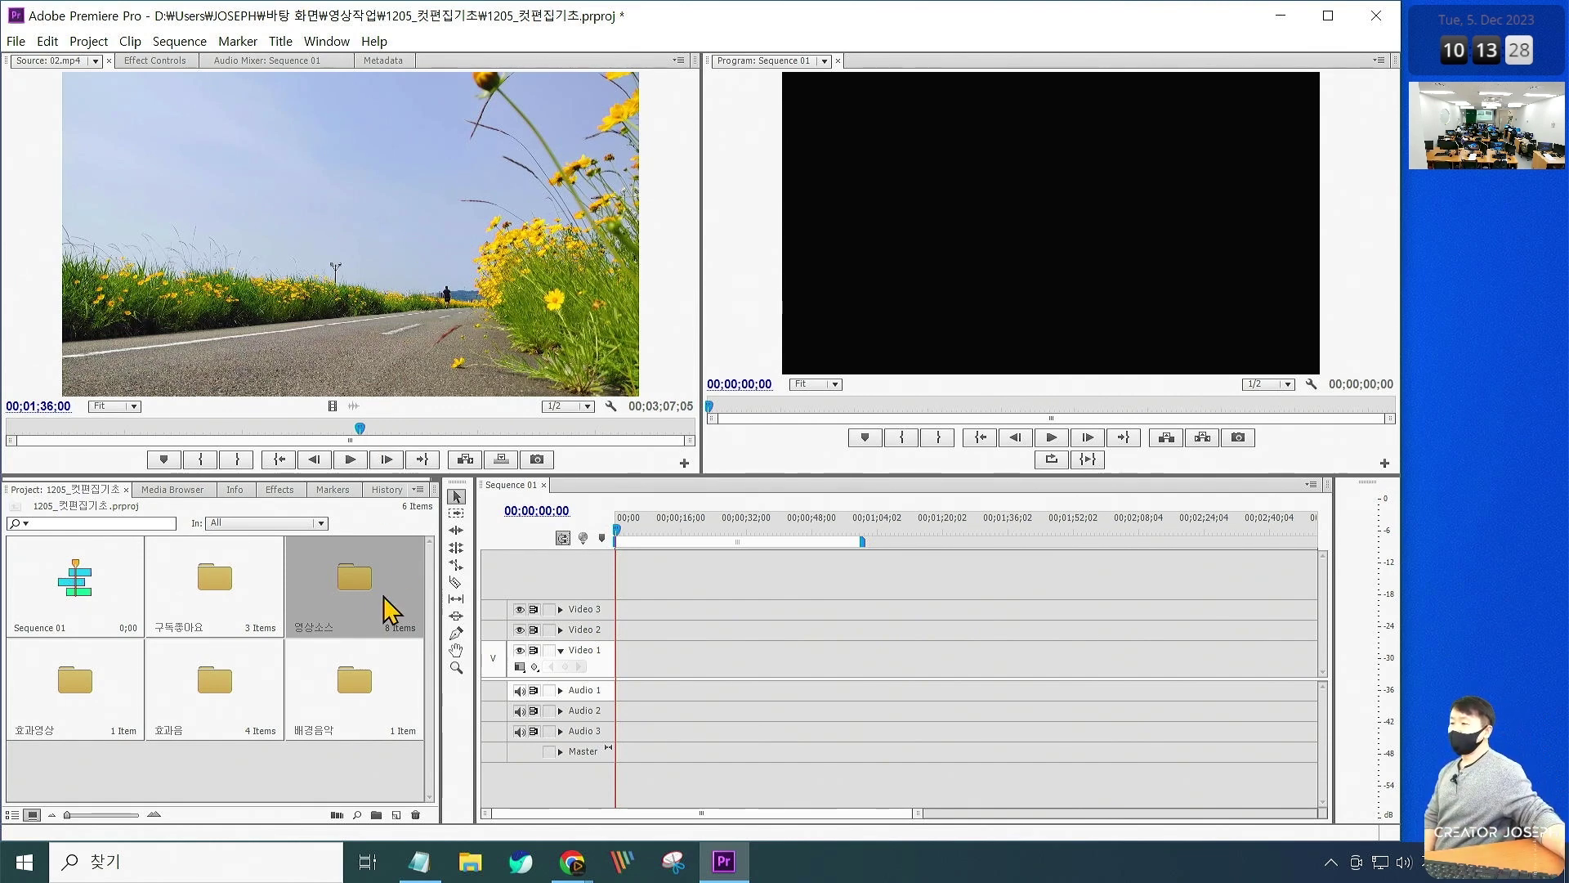
Load the 3;26 자전거.mov title clip from the 효과영상 bin into the Source Monitor, then close that bin
{"action": "double_click", "coordinate": [74, 705]}
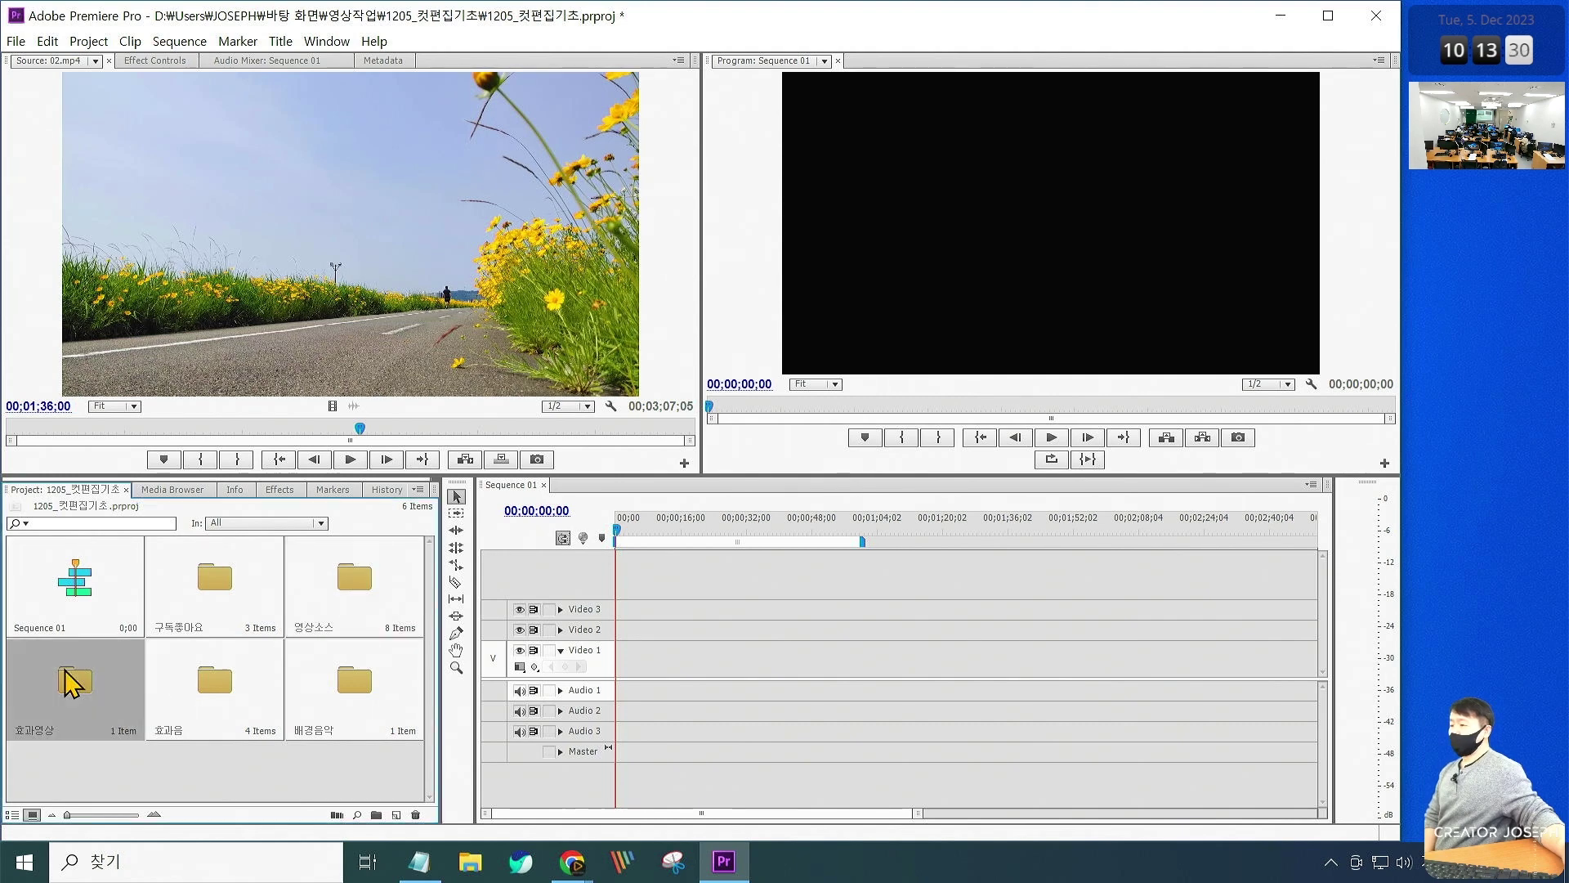
{"action": "left_click_drag", "start_coordinate": [429, 103], "coordinate": [683, 104]}
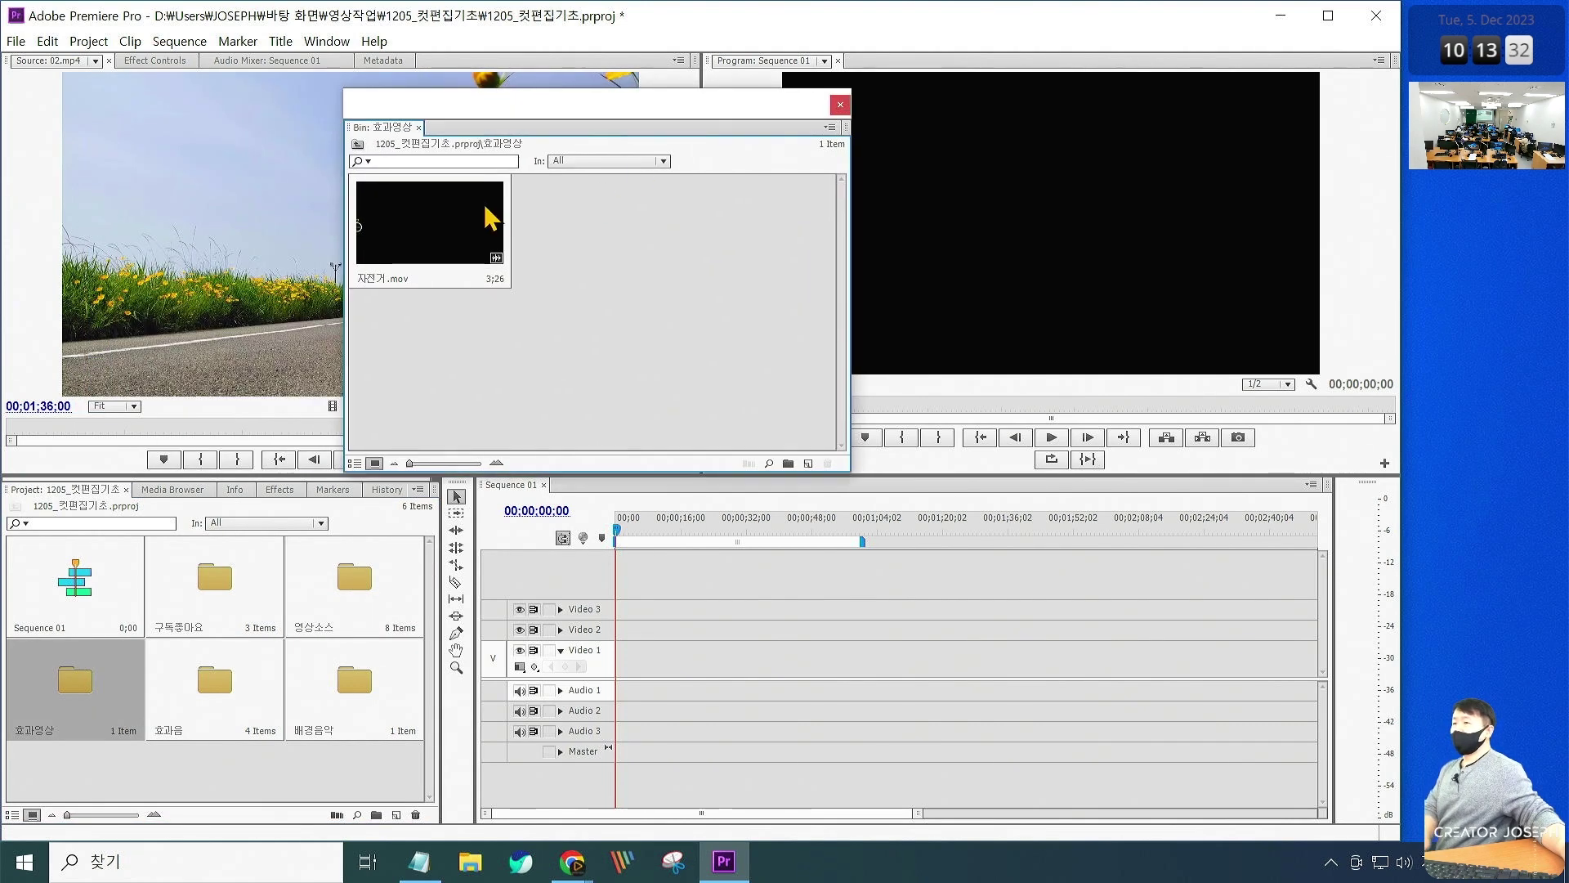
{"action": "left_click_drag", "start_coordinate": [578, 134], "coordinate": [1028, 131]}
{"action": "double_click", "coordinate": [876, 245]}
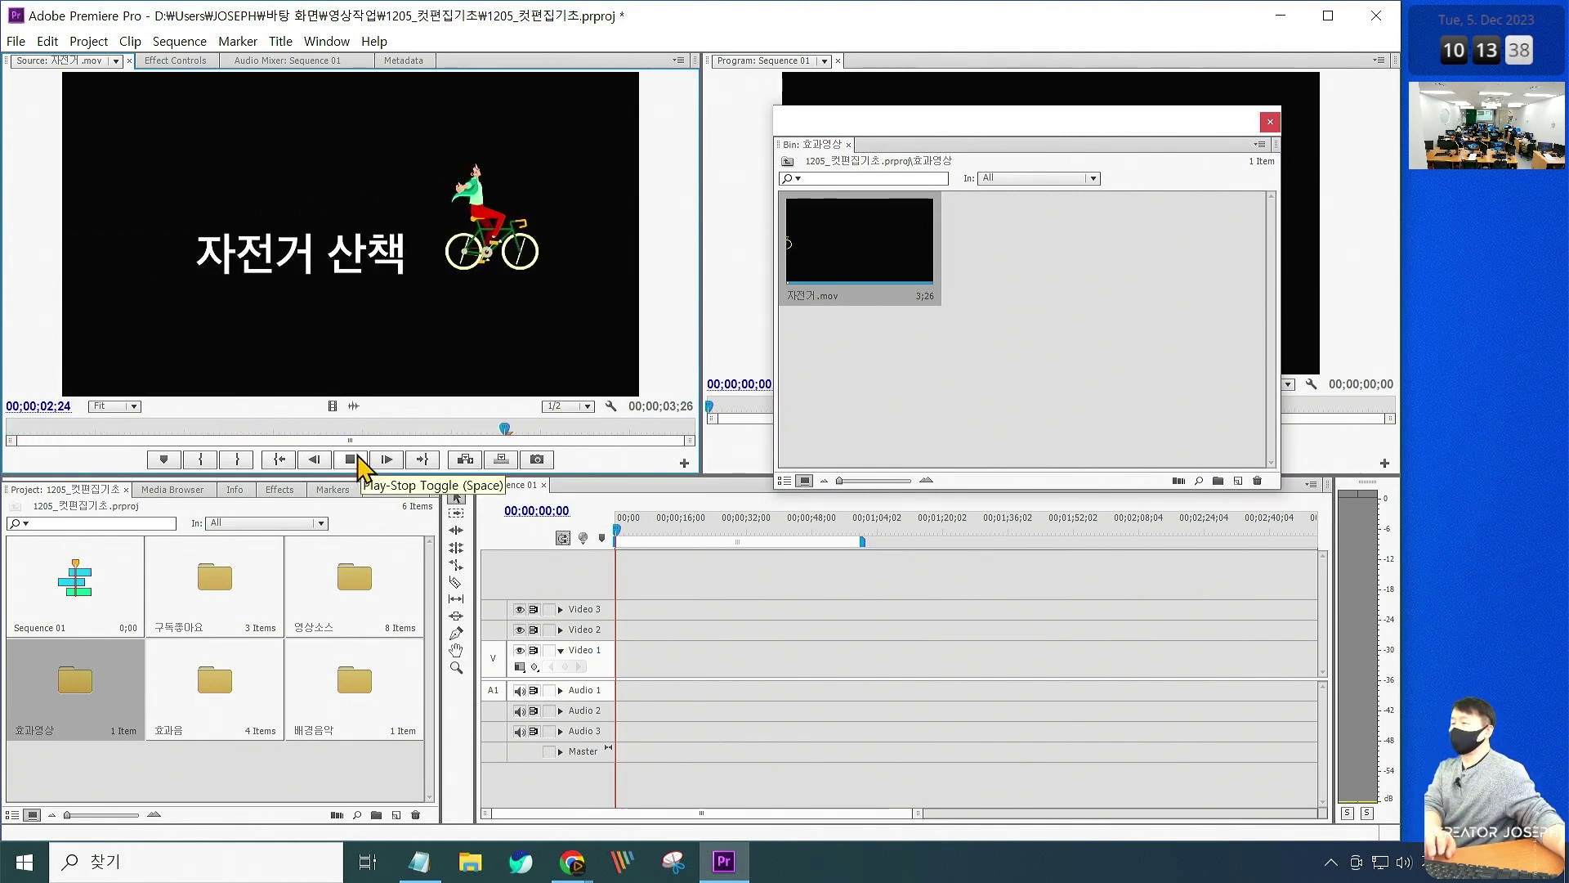
{"action": "left_click", "coordinate": [1271, 124]}
{"action": "left_click", "coordinate": [218, 687]}
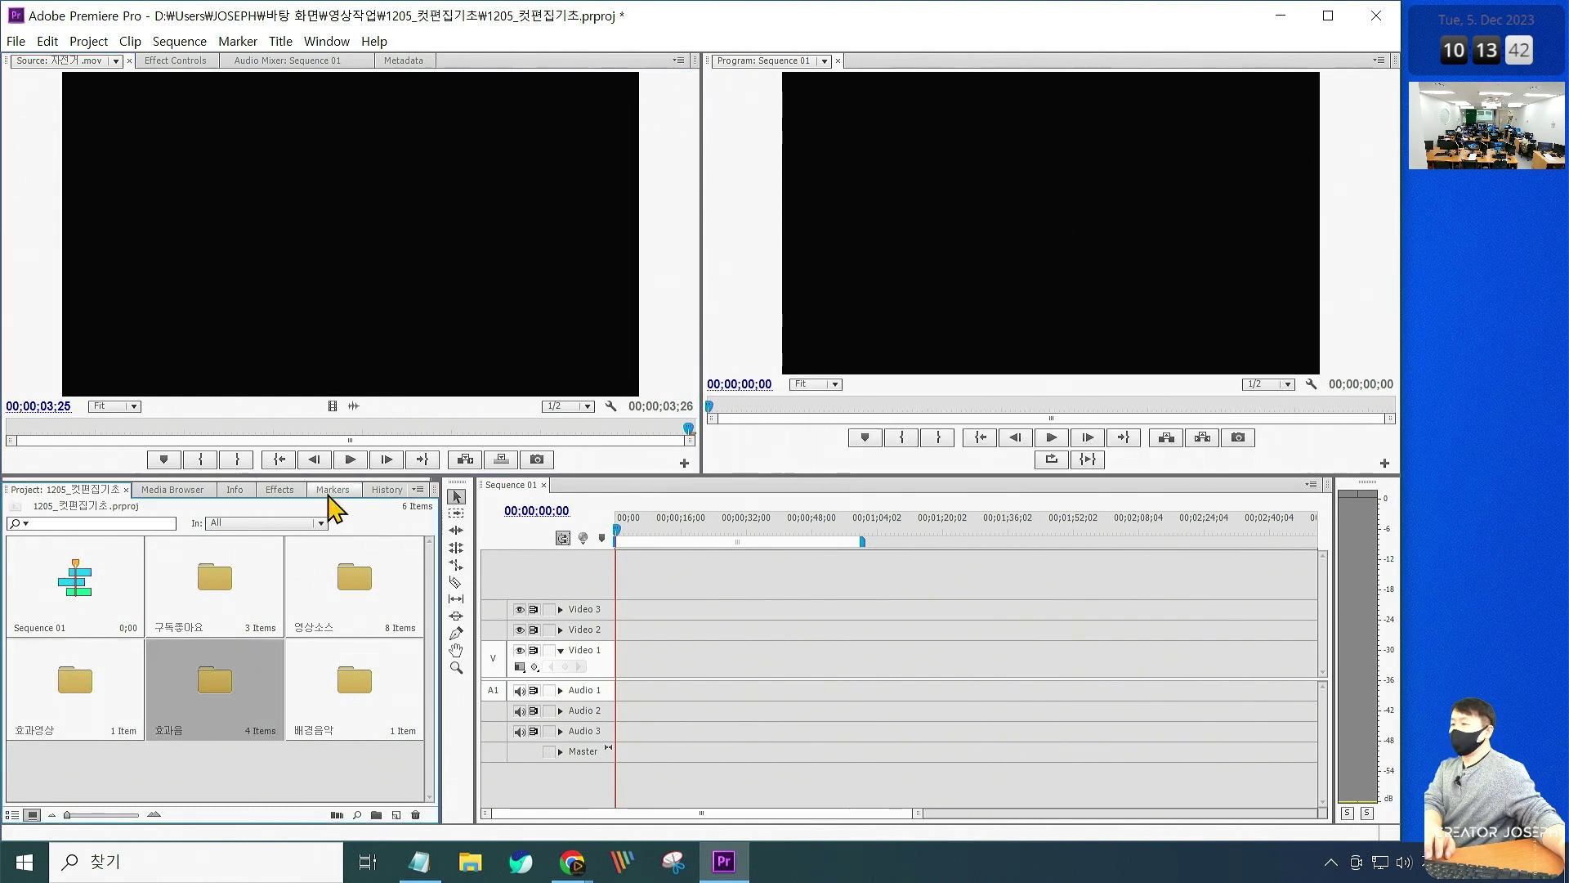
Open the 효과음 bin and scrub through 096_후욱 -a짧은2.mp3, 097_후욱 -b중간1.wav, the third effect and bird-voices-7716.mp3
{"action": "double_click", "coordinate": [218, 688]}
{"action": "left_click_drag", "start_coordinate": [466, 110], "coordinate": [795, 127]}
{"action": "left_click", "coordinate": [414, 262]}
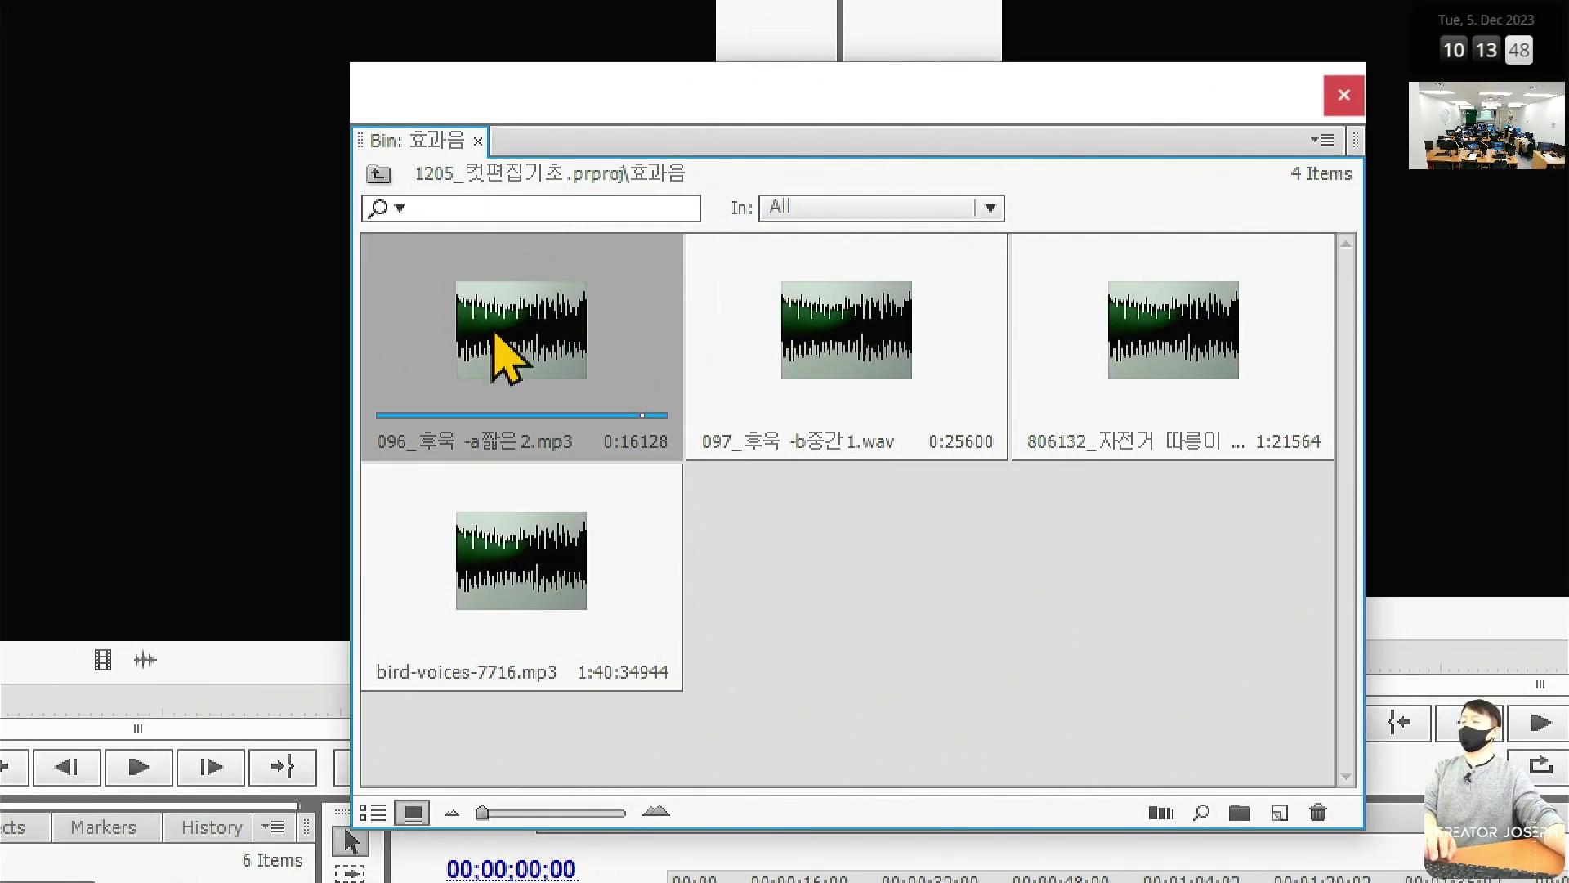
{"action": "left_click", "coordinate": [888, 339]}
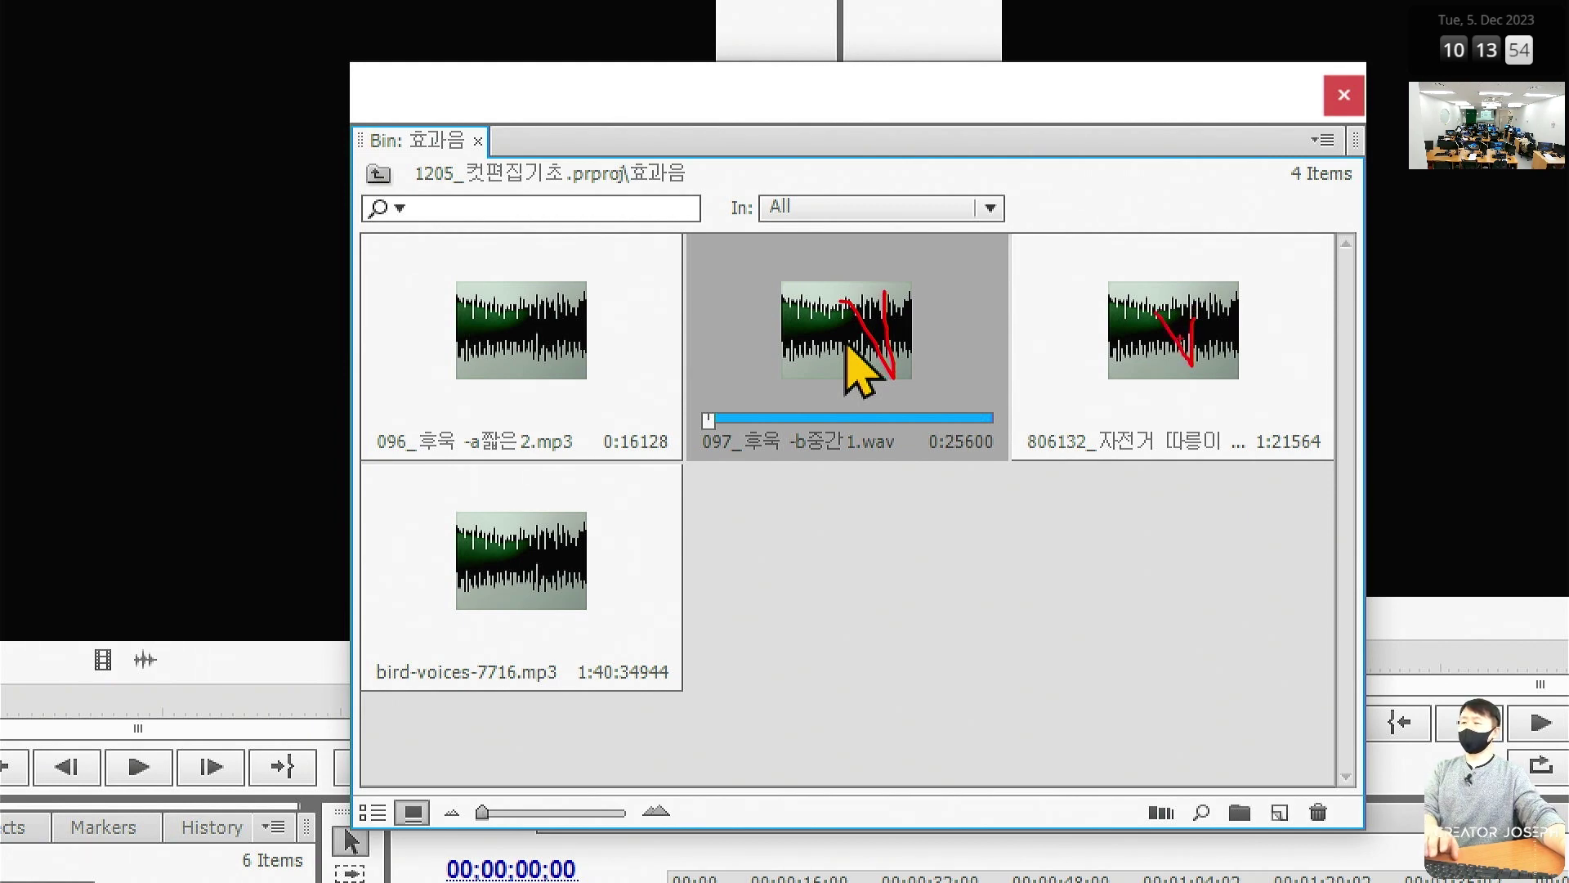
{"action": "left_click", "coordinate": [1213, 358]}
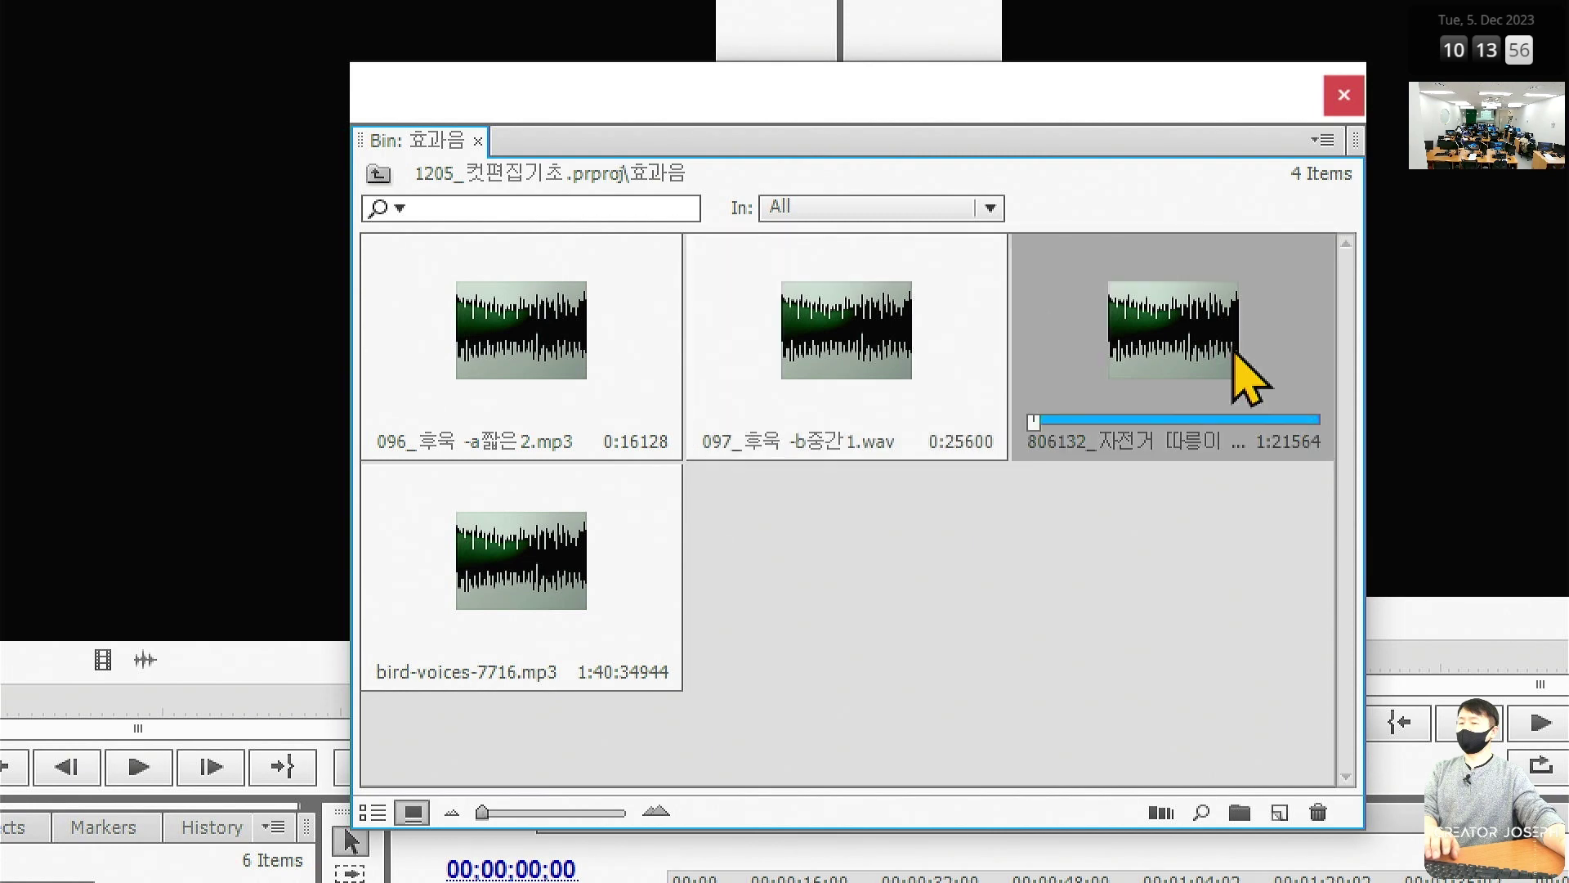
{"action": "left_click", "coordinate": [536, 559]}
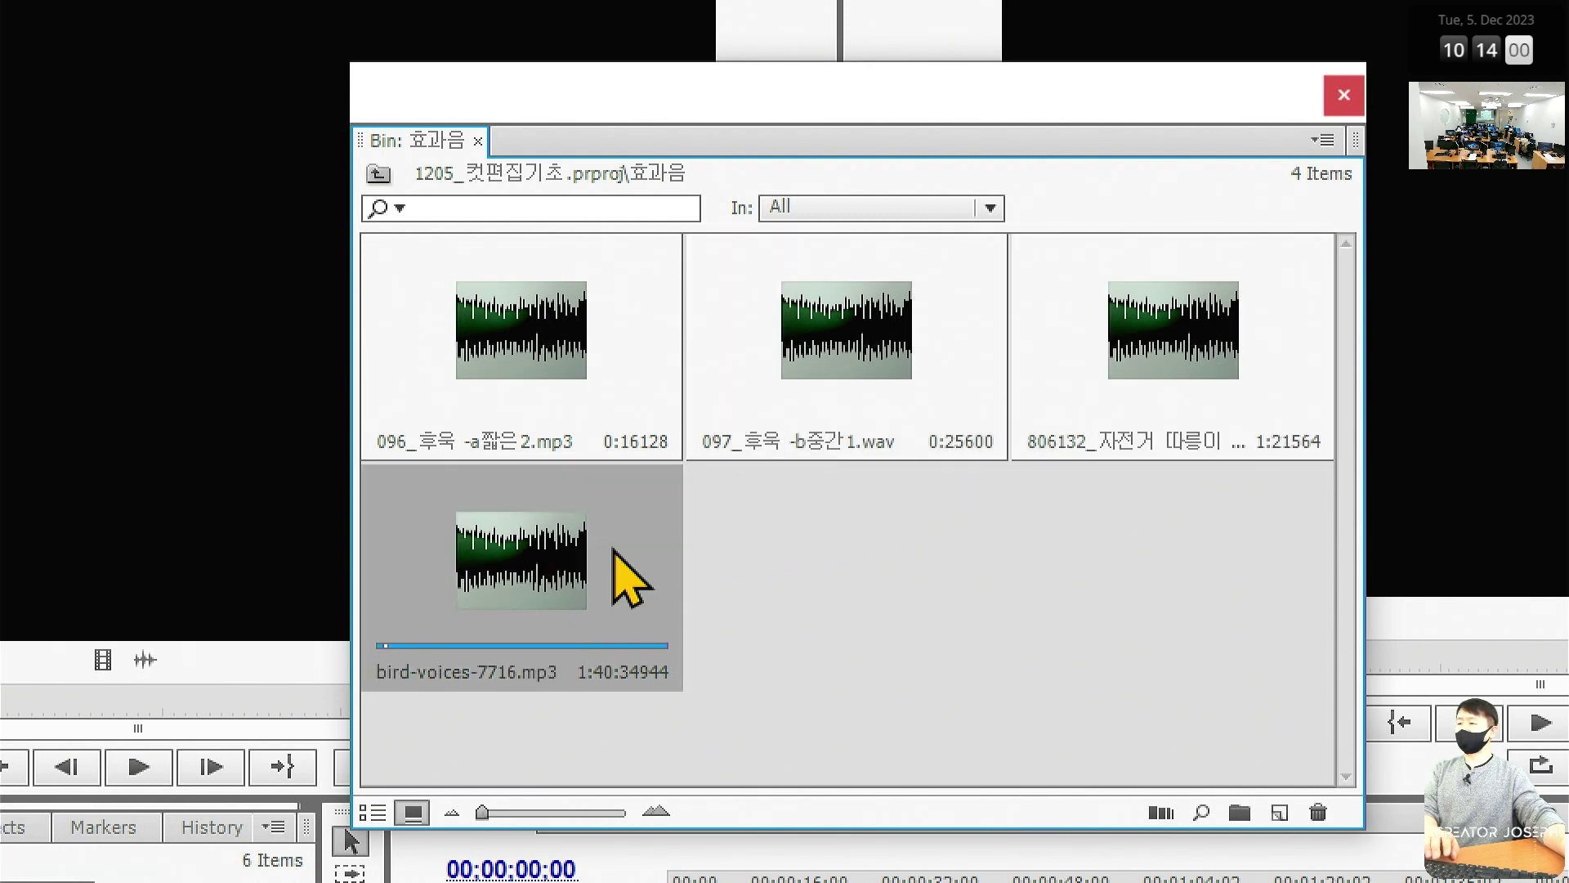
Close the 효과음 bin and open the 배경음악 bin holding the good-morning-life track
{"action": "left_click", "coordinate": [641, 461]}
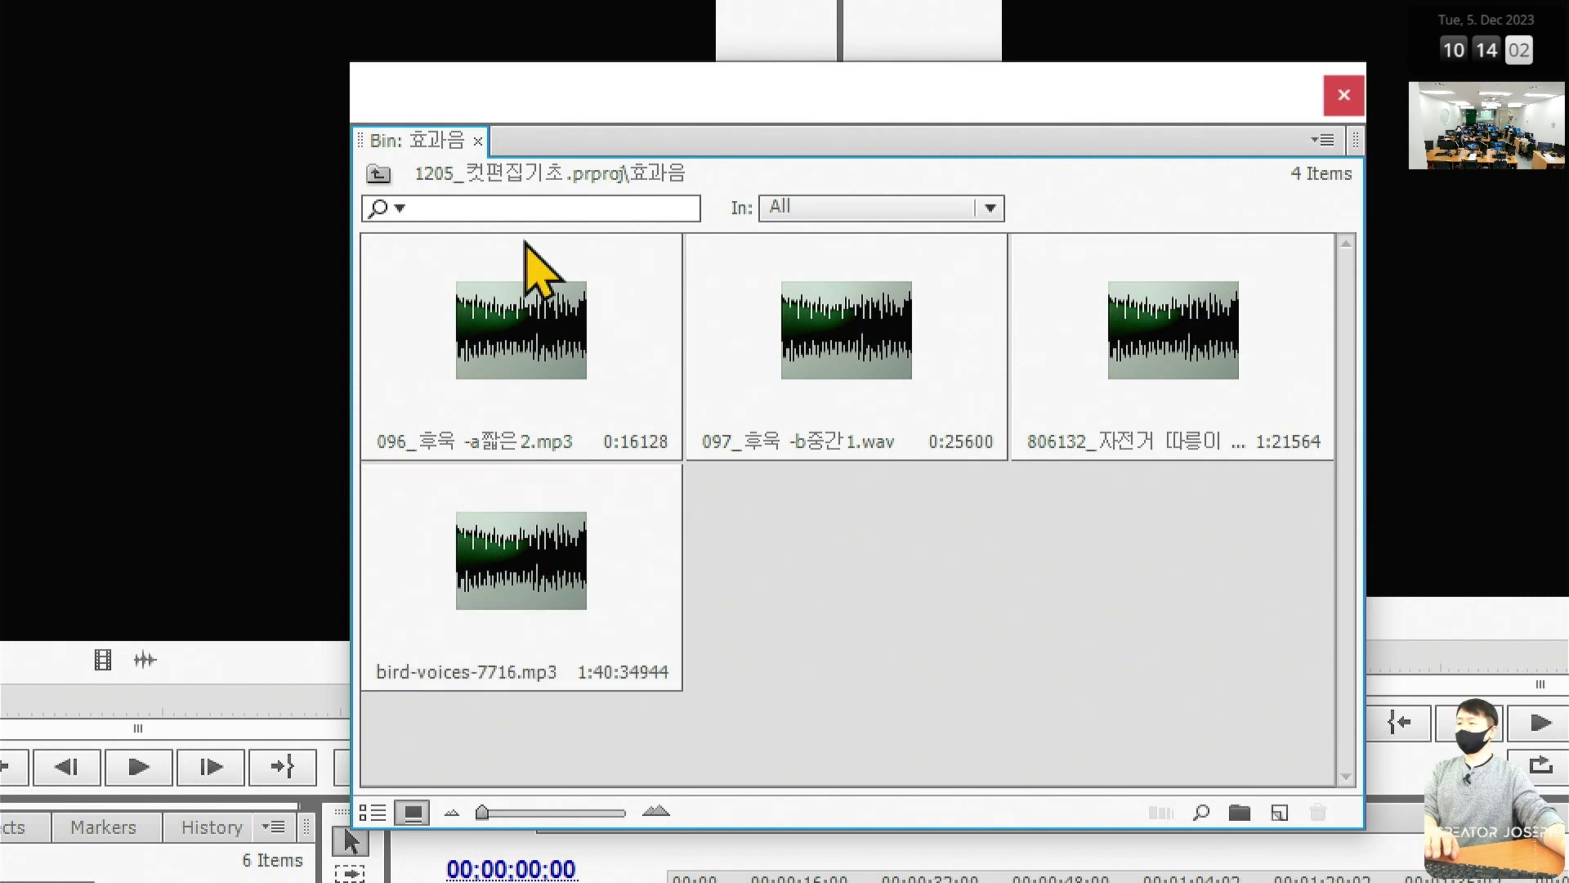
{"action": "left_click", "coordinate": [543, 319]}
{"action": "left_click", "coordinate": [1344, 94]}
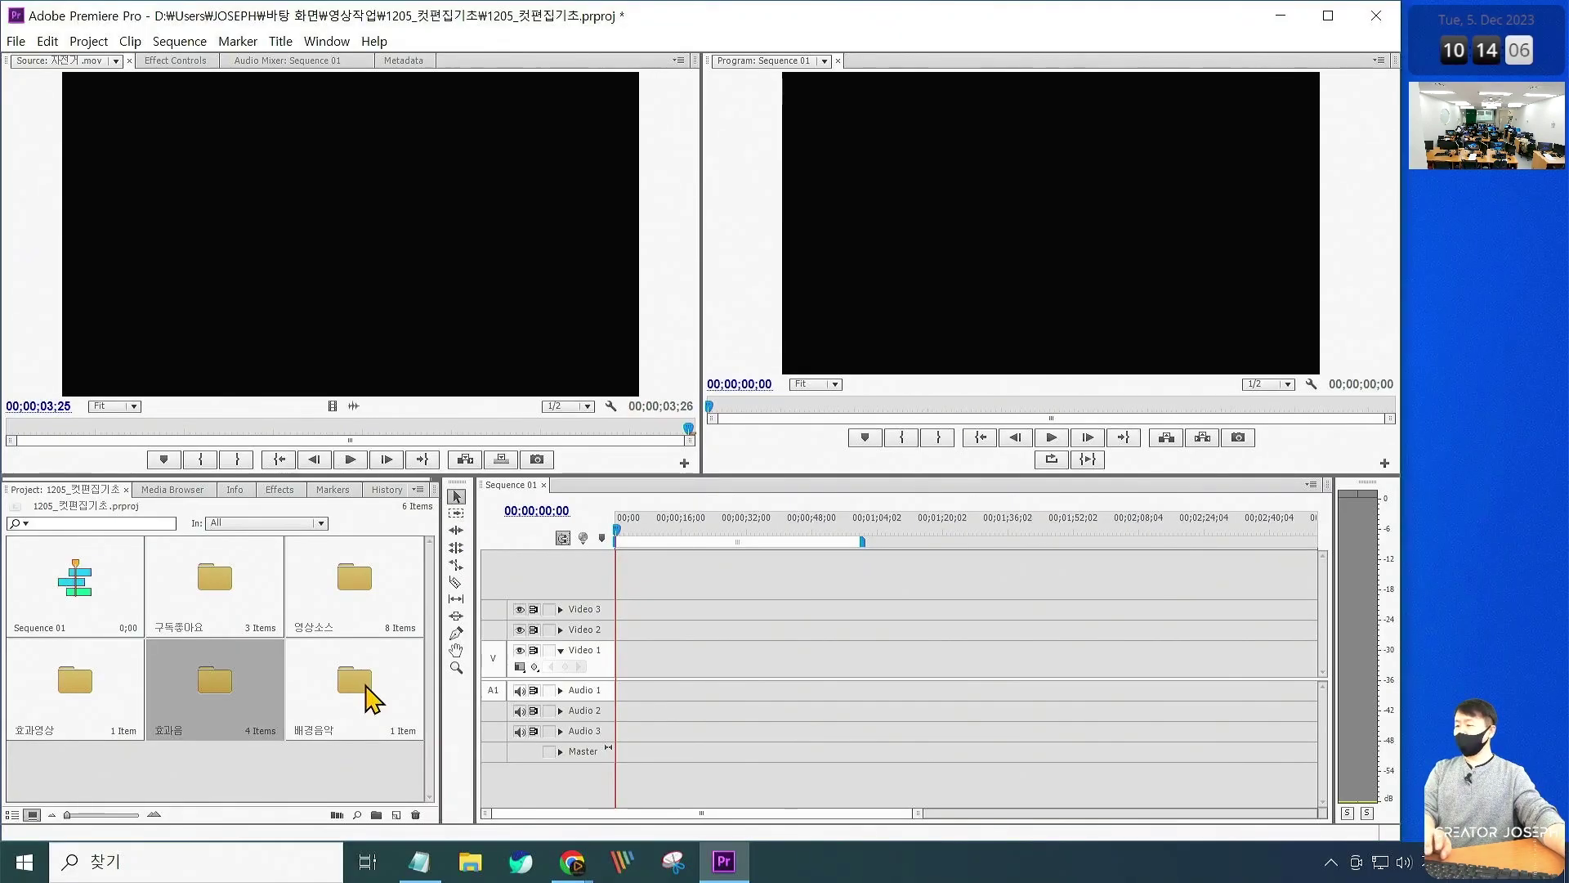
{"action": "double_click", "coordinate": [360, 687]}
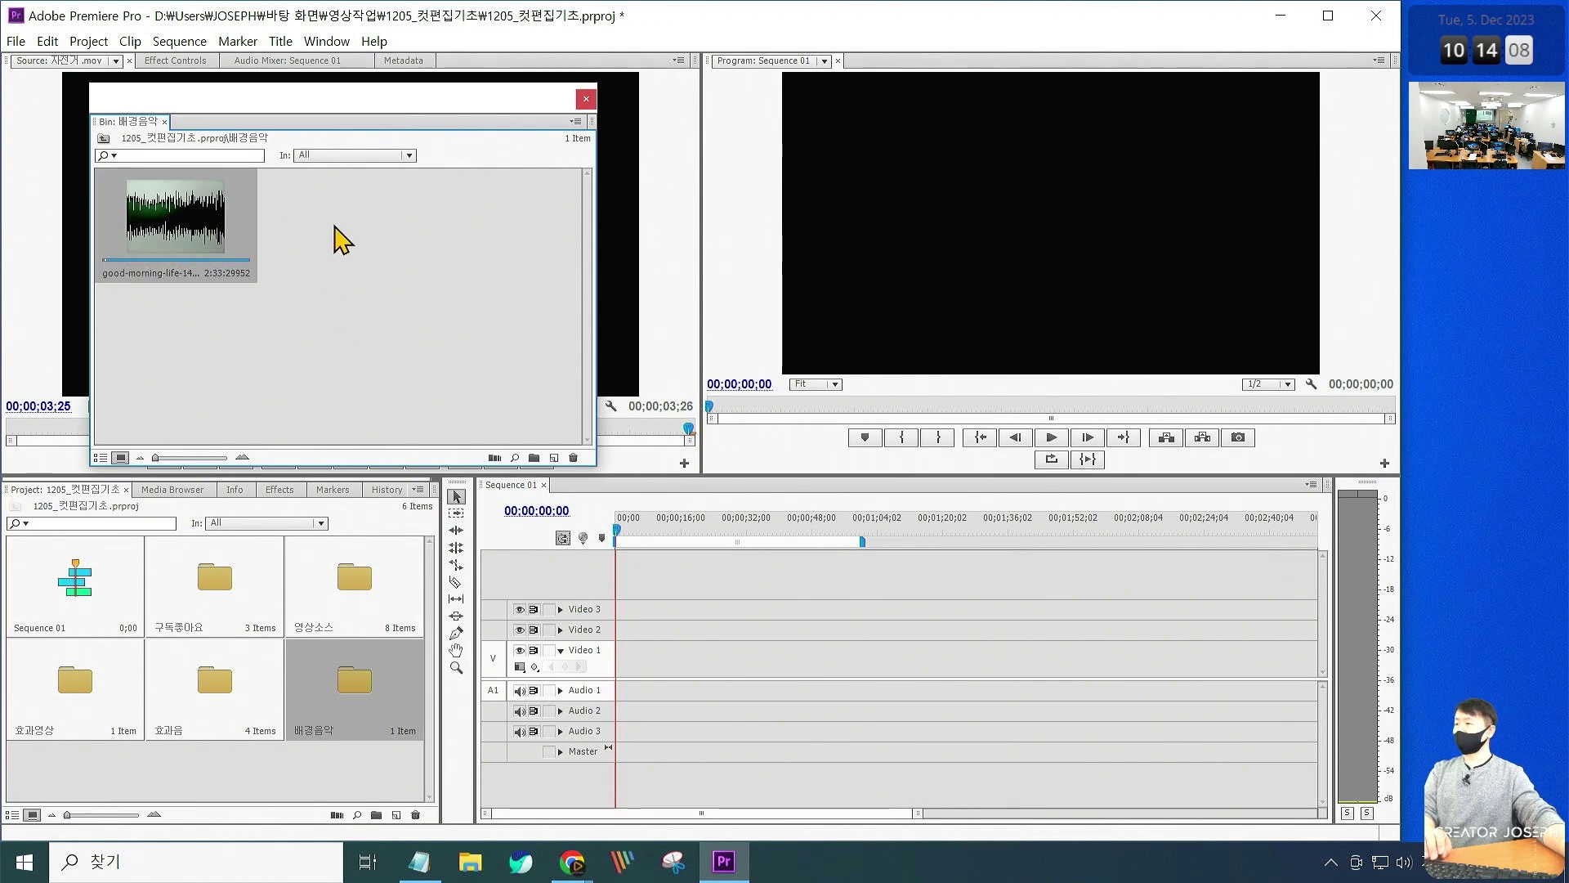
Close 배경음악, play 구독좋아요알림설정 01.mov (5;01) from its start, then close the 구독좋아요 bin
{"action": "left_click", "coordinate": [586, 99]}
{"action": "double_click", "coordinate": [197, 582]}
{"action": "left_click_drag", "start_coordinate": [419, 105], "coordinate": [1073, 270]}
{"action": "double_click", "coordinate": [842, 384]}
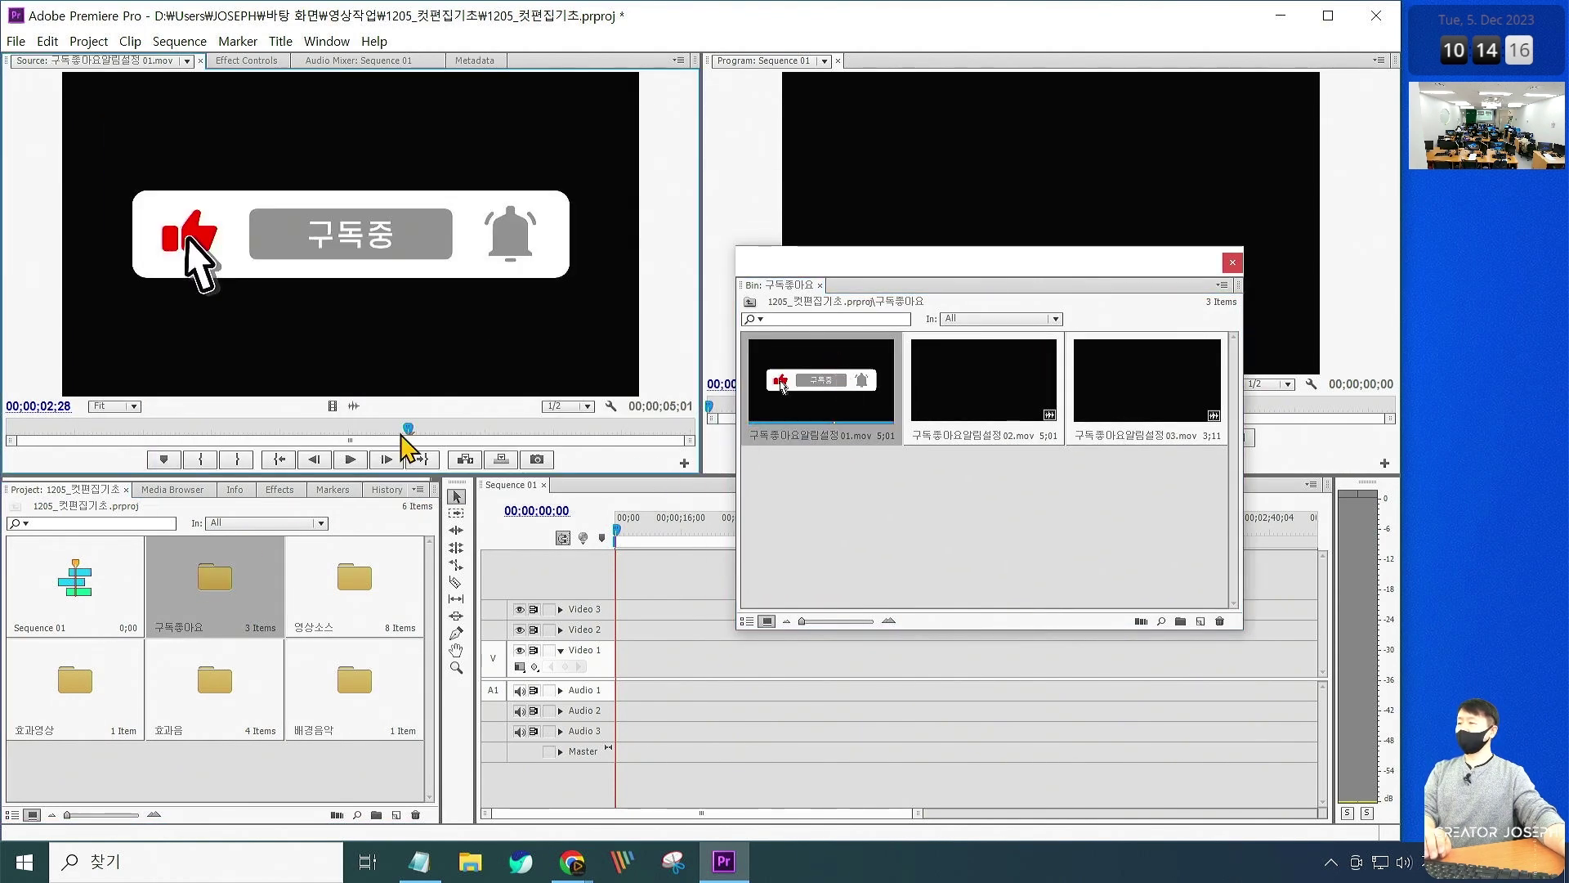
{"action": "key", "text": "Home"}
{"action": "key", "text": "space"}
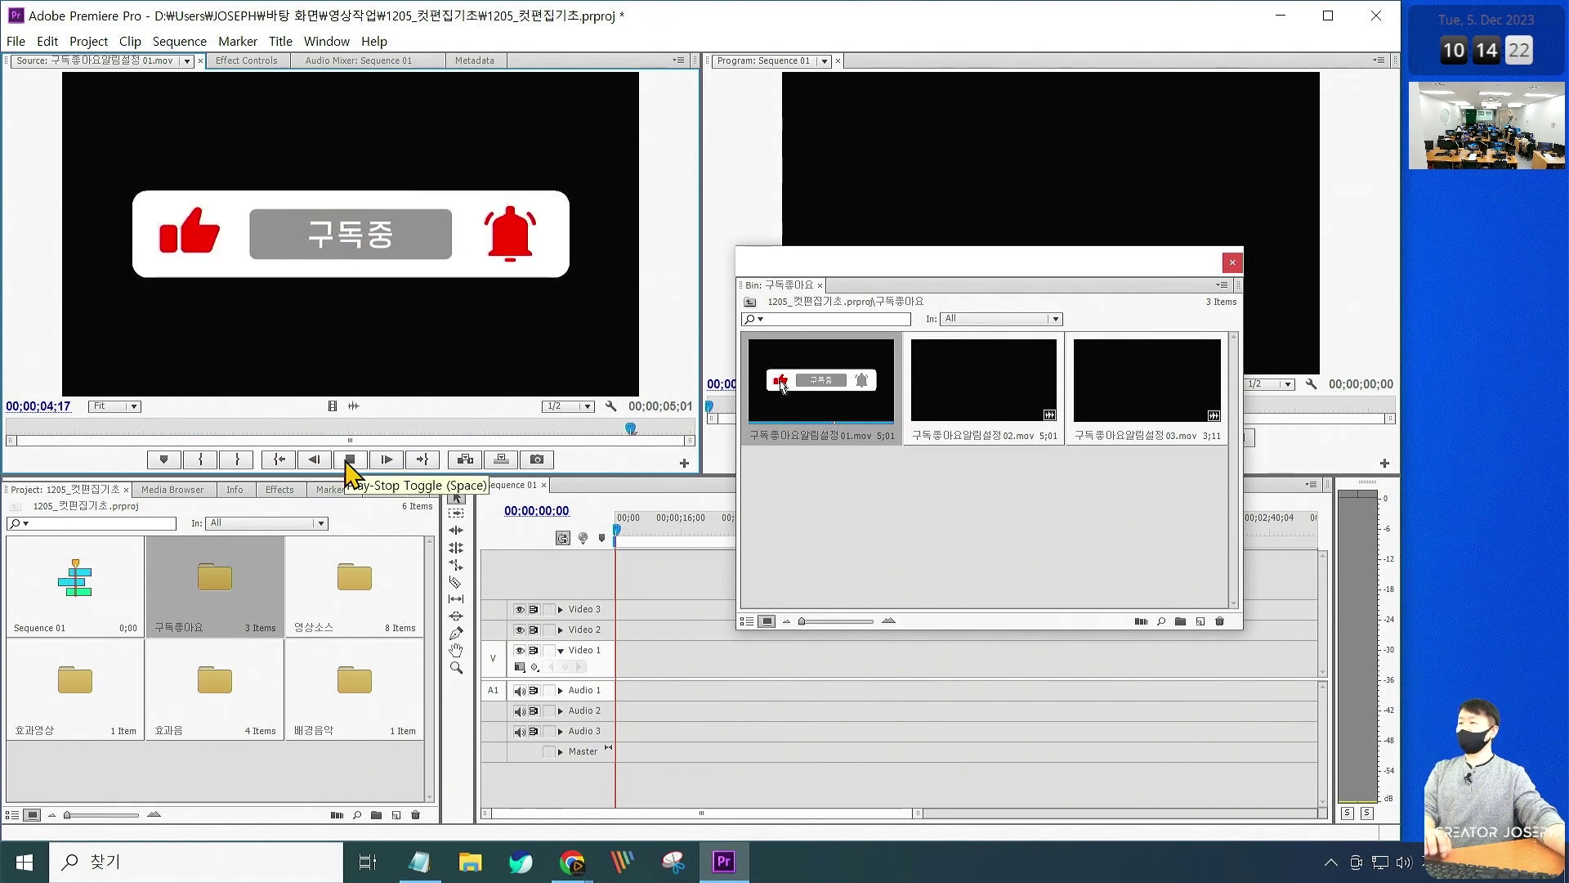
{"action": "left_click", "coordinate": [348, 460]}
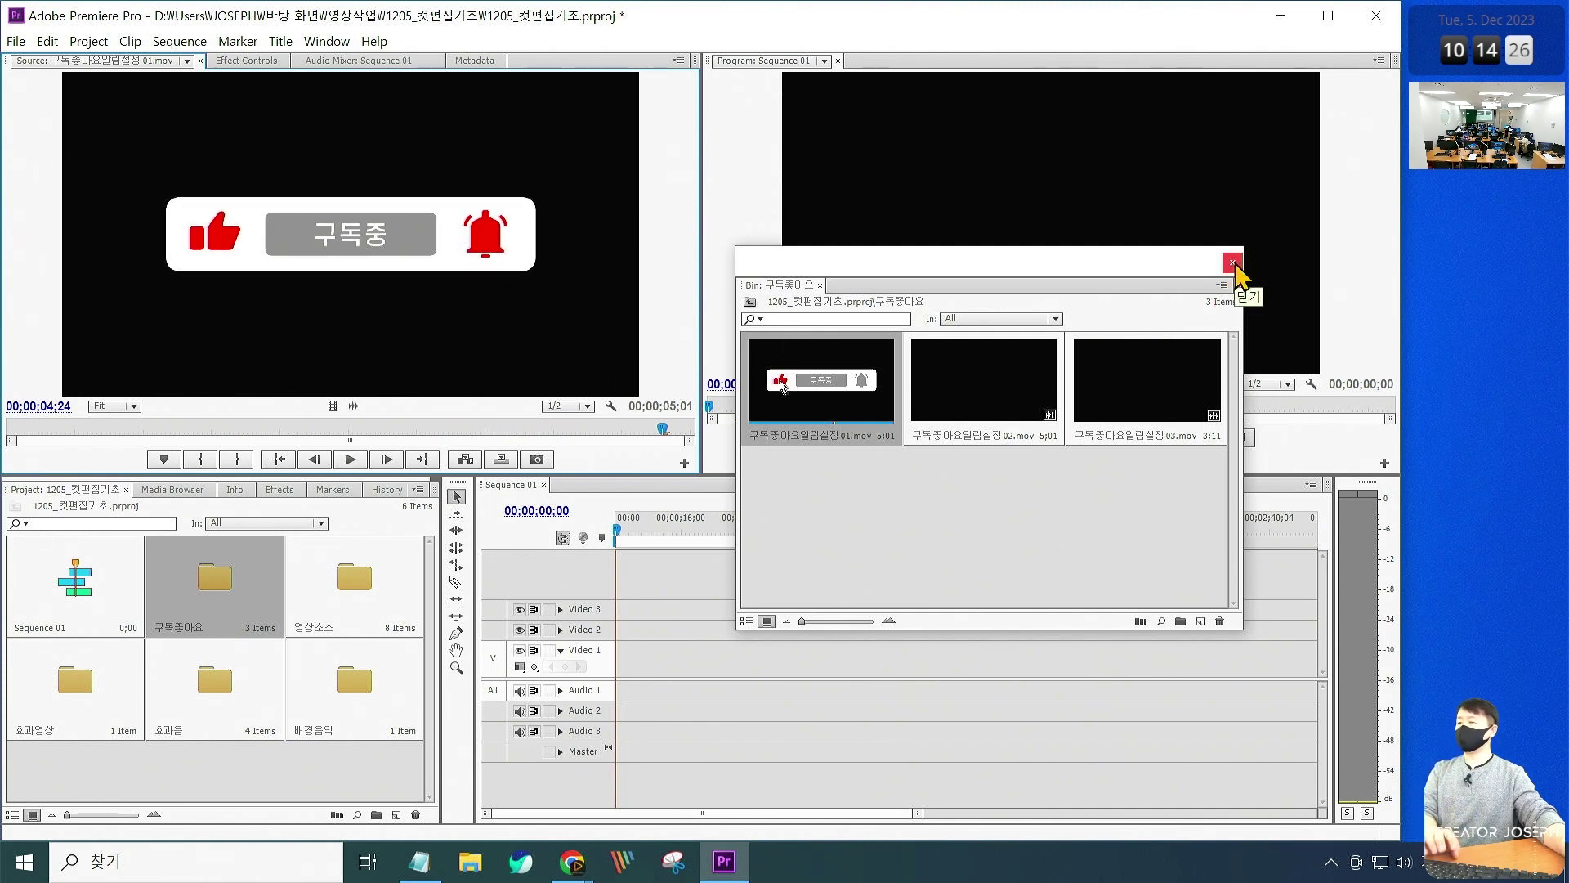
{"action": "left_click", "coordinate": [1234, 263]}
Float the 영상소스 bin in its own enlarged window and load 07.mp4 into the Source monitor
{"action": "double_click", "coordinate": [351, 588]}
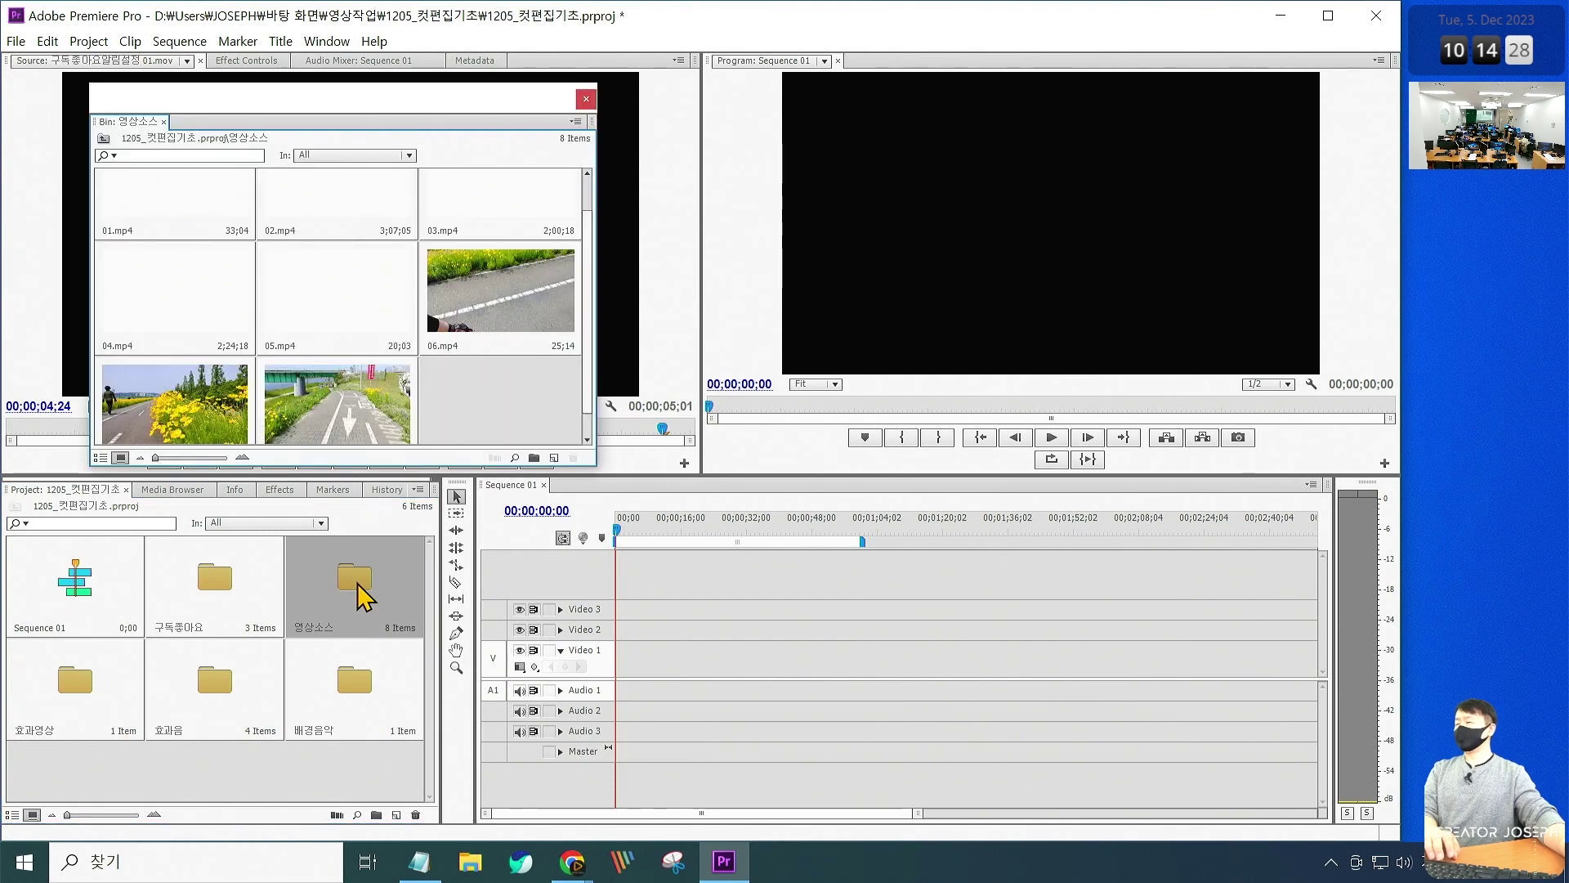
{"action": "mouse_move", "coordinate": [391, 115]}
{"action": "left_mouse_down"}
{"action": "mouse_move", "coordinate": [1050, 182]}
{"action": "mouse_move", "coordinate": [990, 133]}
{"action": "left_mouse_up"}
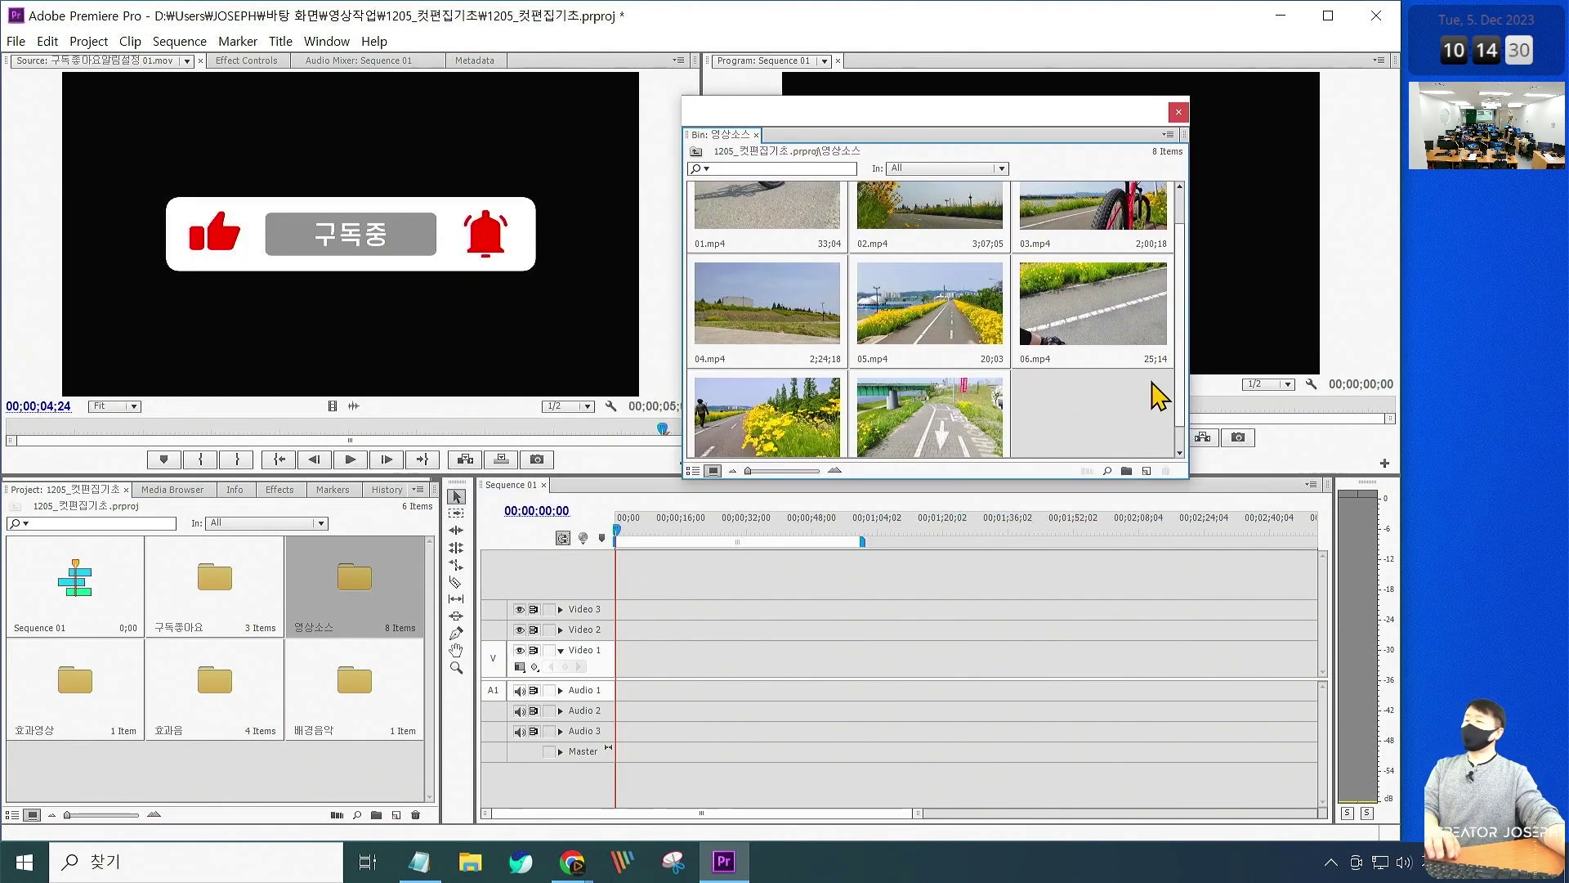
{"action": "left_click_drag", "start_coordinate": [1187, 482], "coordinate": [1373, 595]}
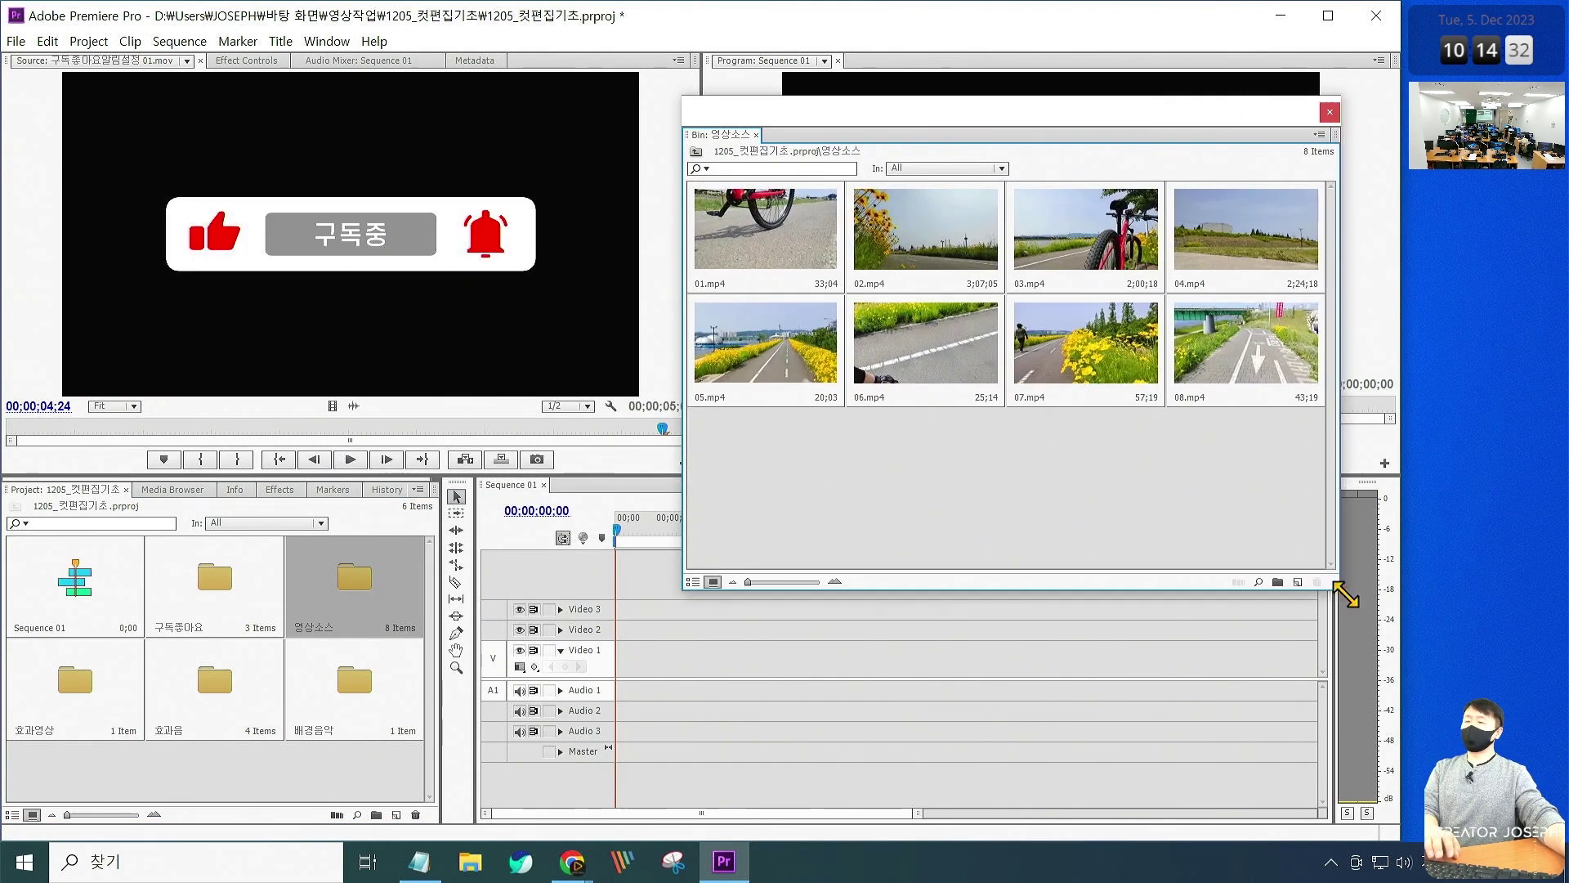
{"action": "mouse_move", "coordinate": [1156, 122]}
{"action": "left_mouse_down"}
{"action": "mouse_move", "coordinate": [1177, 131]}
{"action": "mouse_move", "coordinate": [1024, 134]}
{"action": "left_mouse_up"}
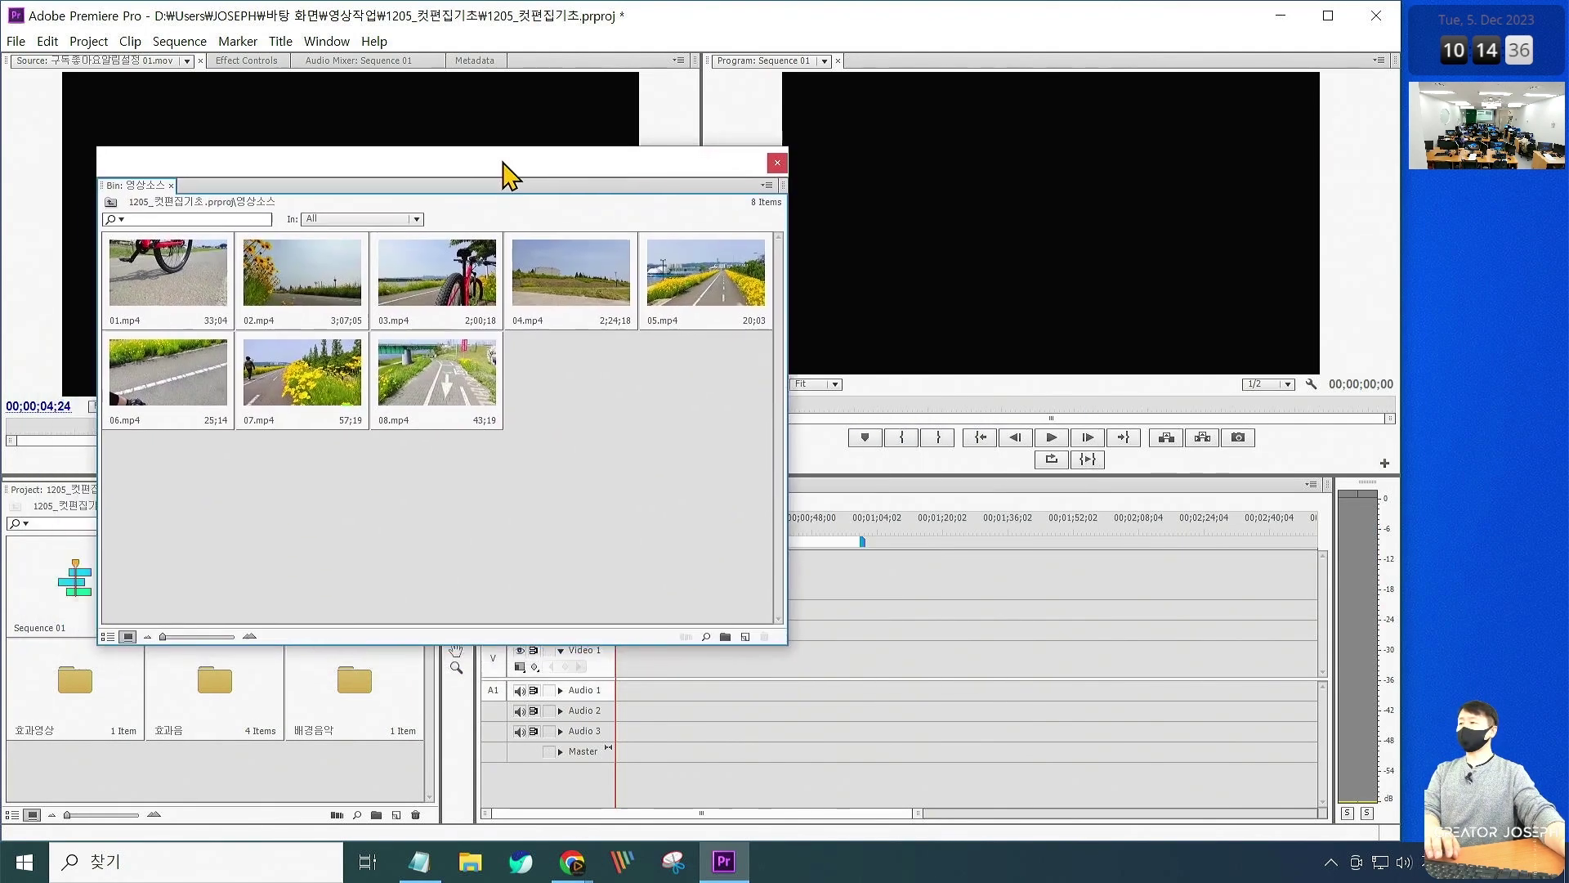
{"action": "double_click", "coordinate": [846, 333]}
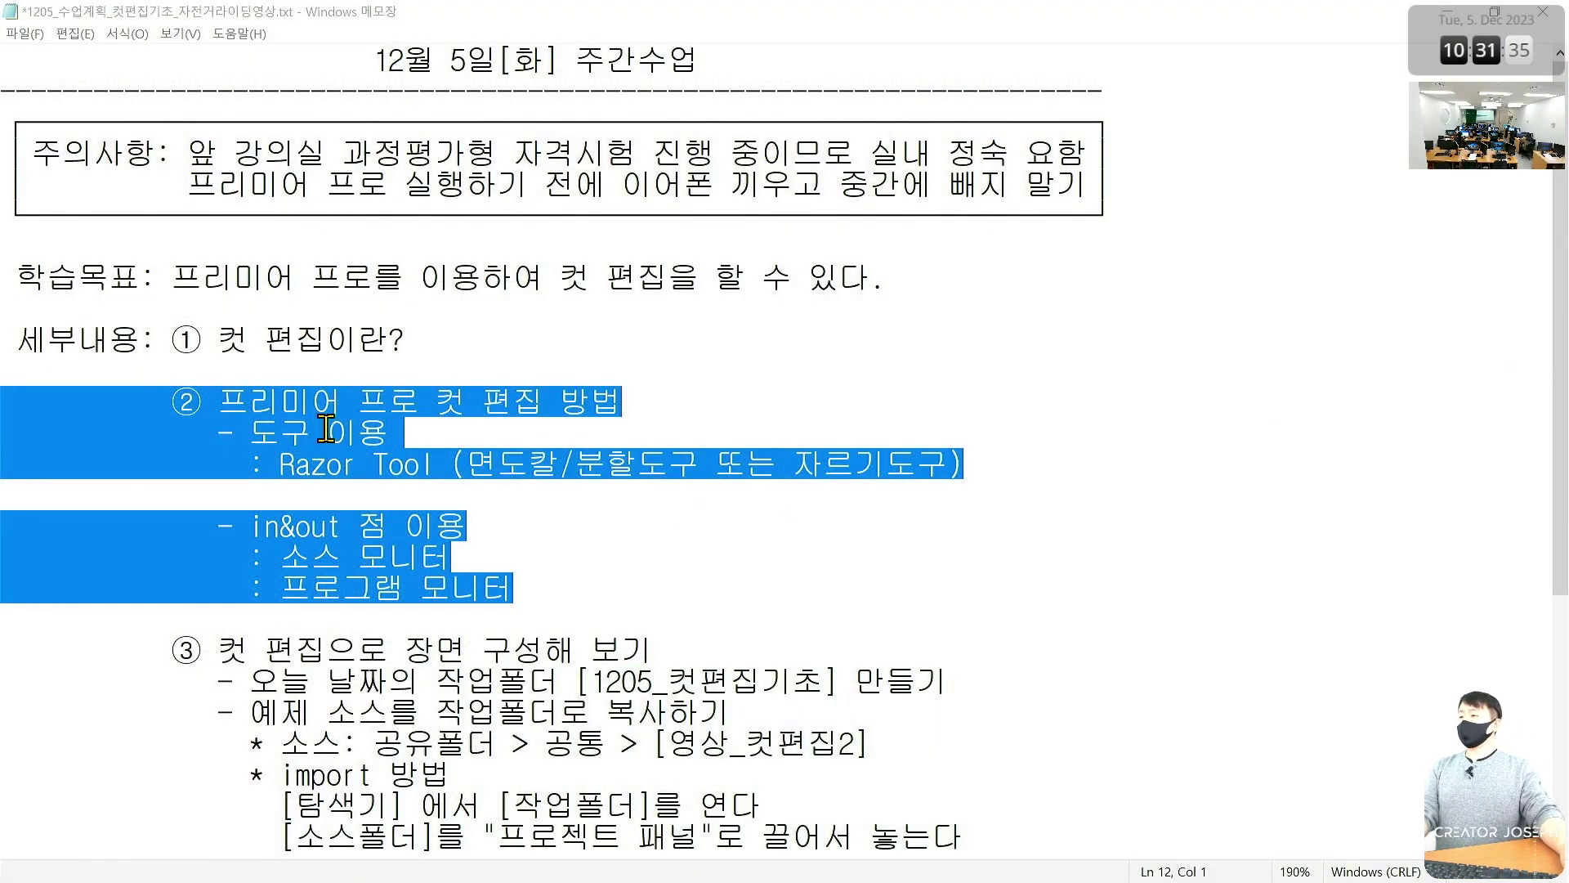
Highlight the Razor Tool and in&out 점 cut-editing lines in the Notepad plan, then return to Premiere
{"action": "left_click_drag", "start_coordinate": [235, 431], "coordinate": [924, 465]}
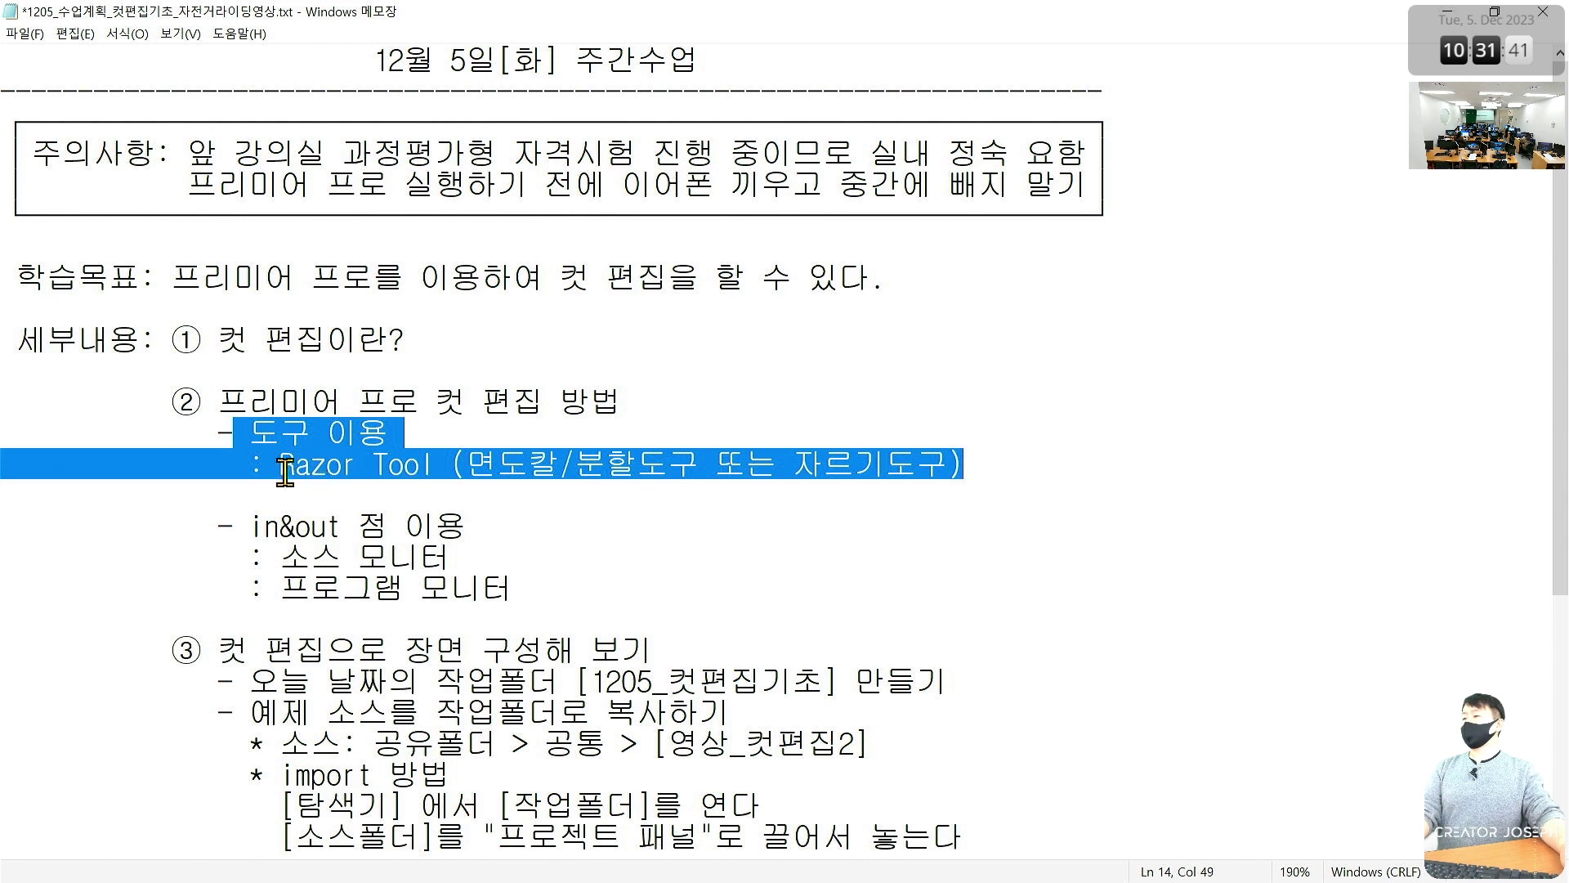
{"action": "left_click_drag", "start_coordinate": [250, 433], "coordinate": [858, 506]}
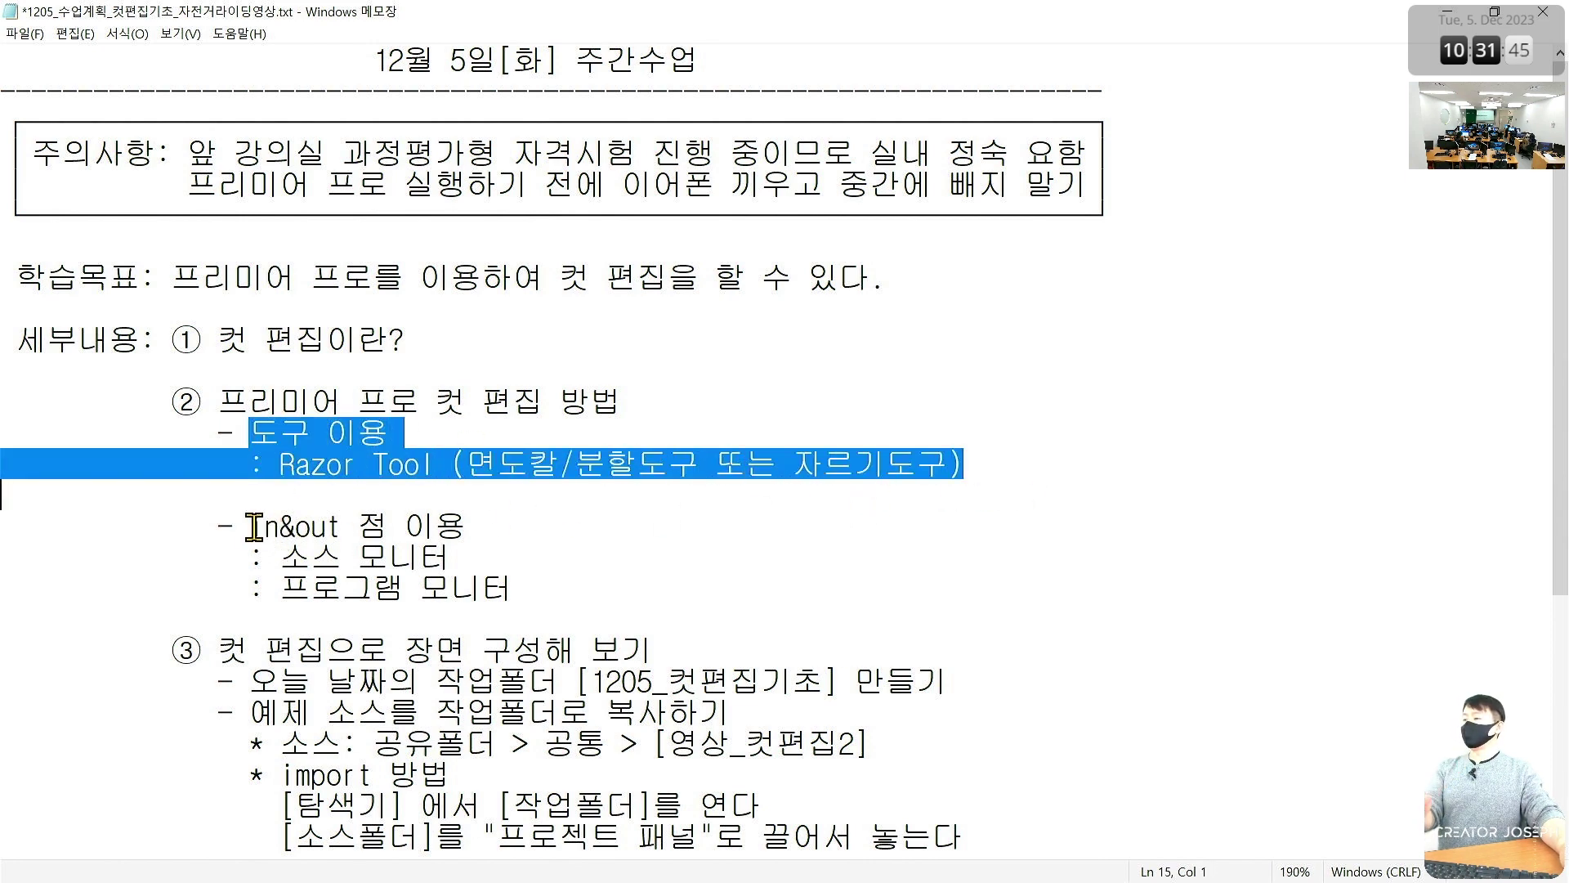
{"action": "left_click_drag", "start_coordinate": [245, 525], "coordinate": [379, 524]}
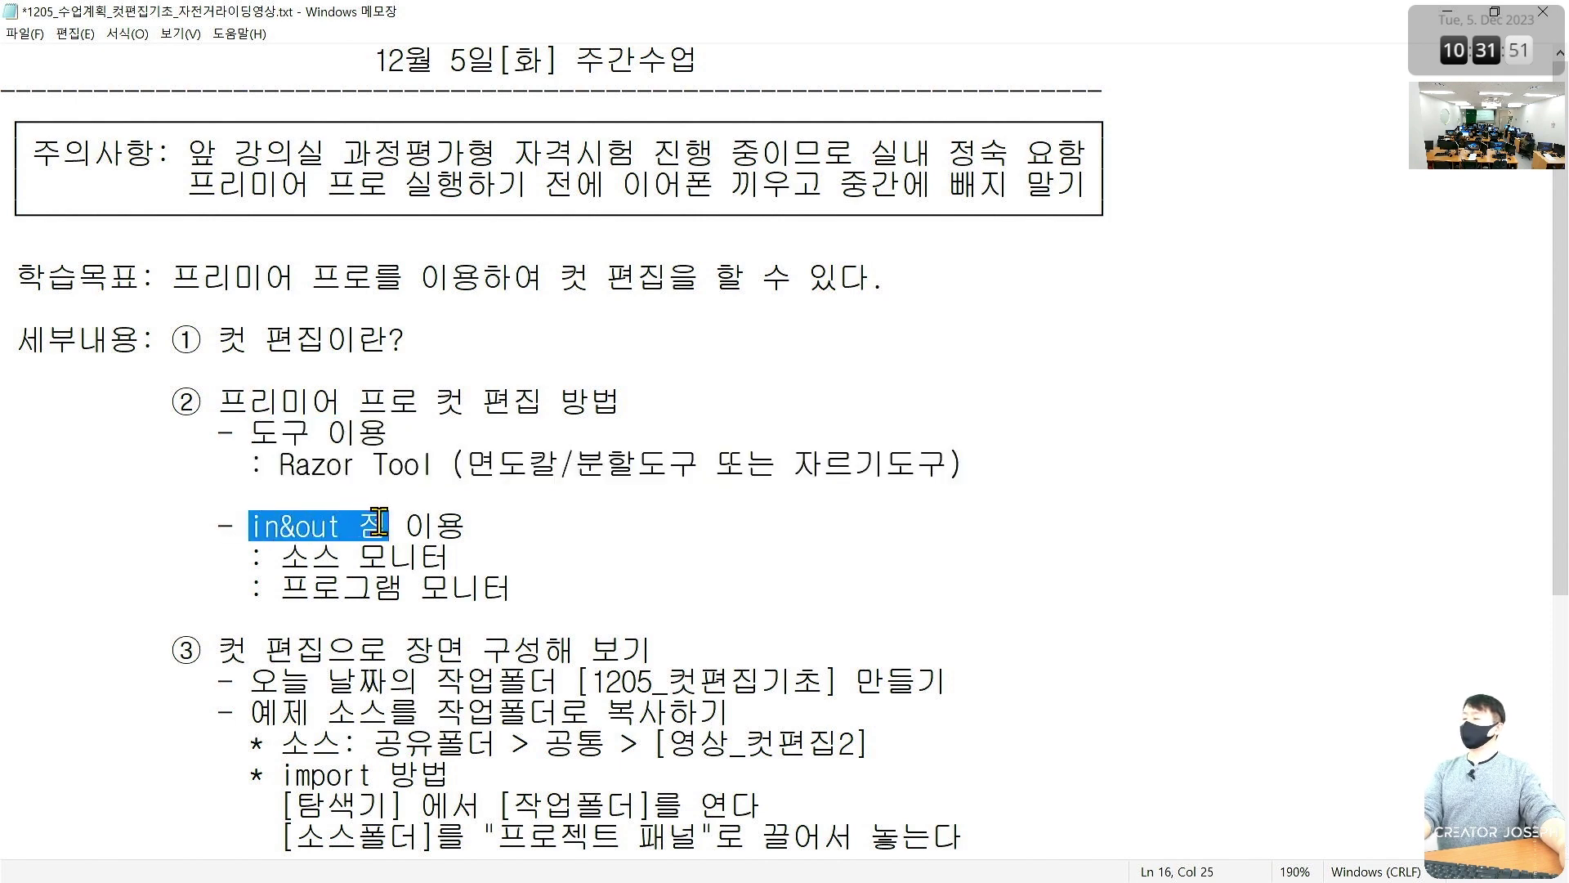
{"action": "left_click", "coordinate": [260, 464]}
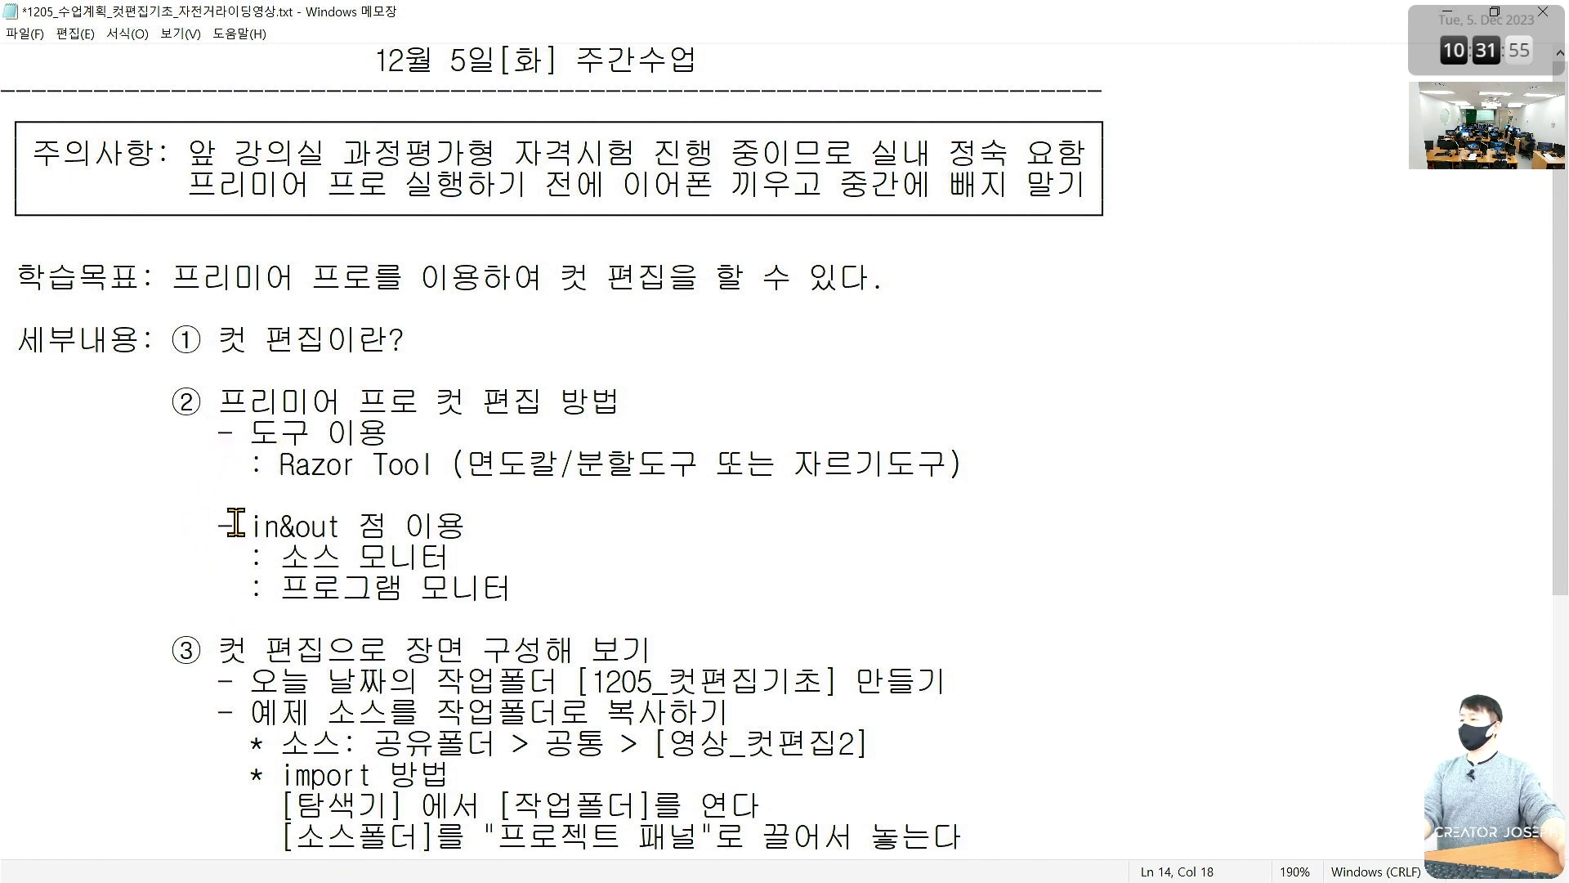
{"action": "left_click_drag", "start_coordinate": [225, 464], "coordinate": [964, 465]}
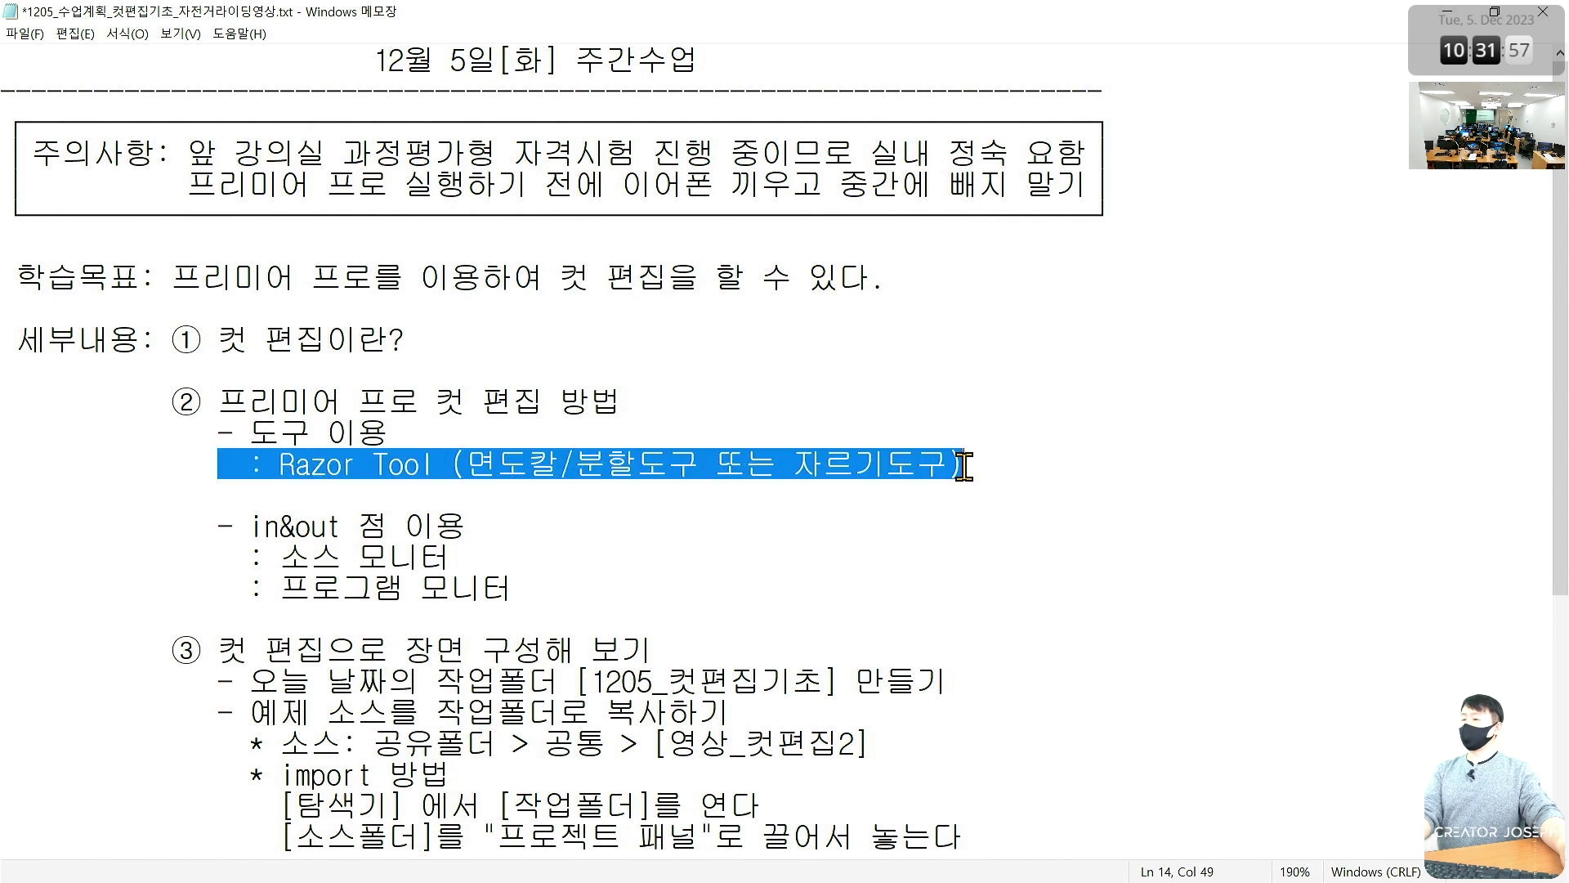
{"action": "left_click", "coordinate": [1128, 399]}
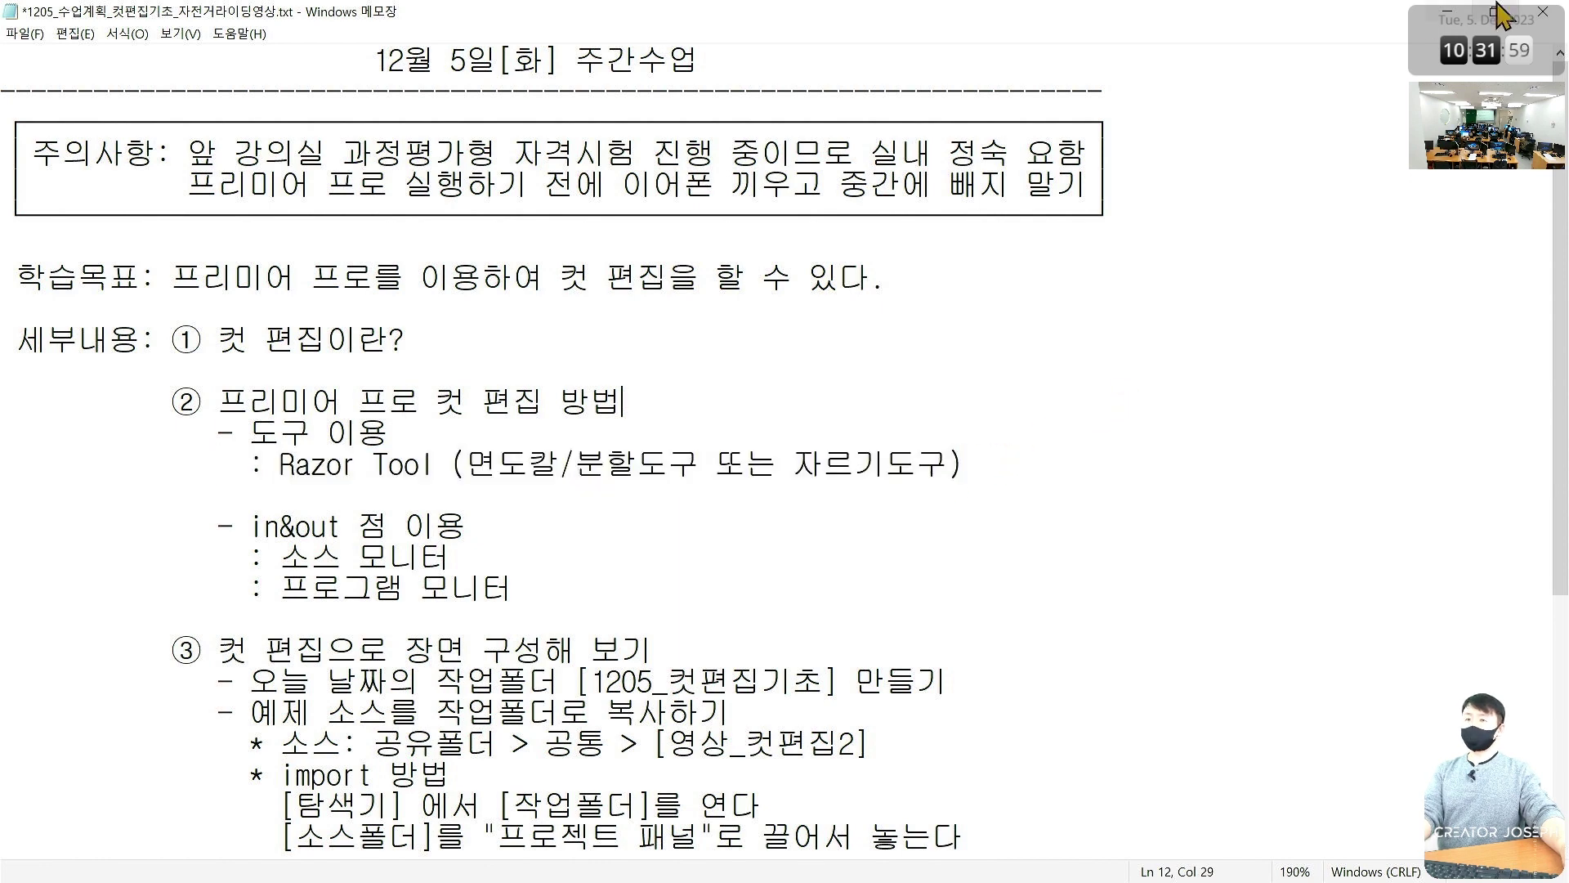
{"action": "key", "text": "alt+Tab"}
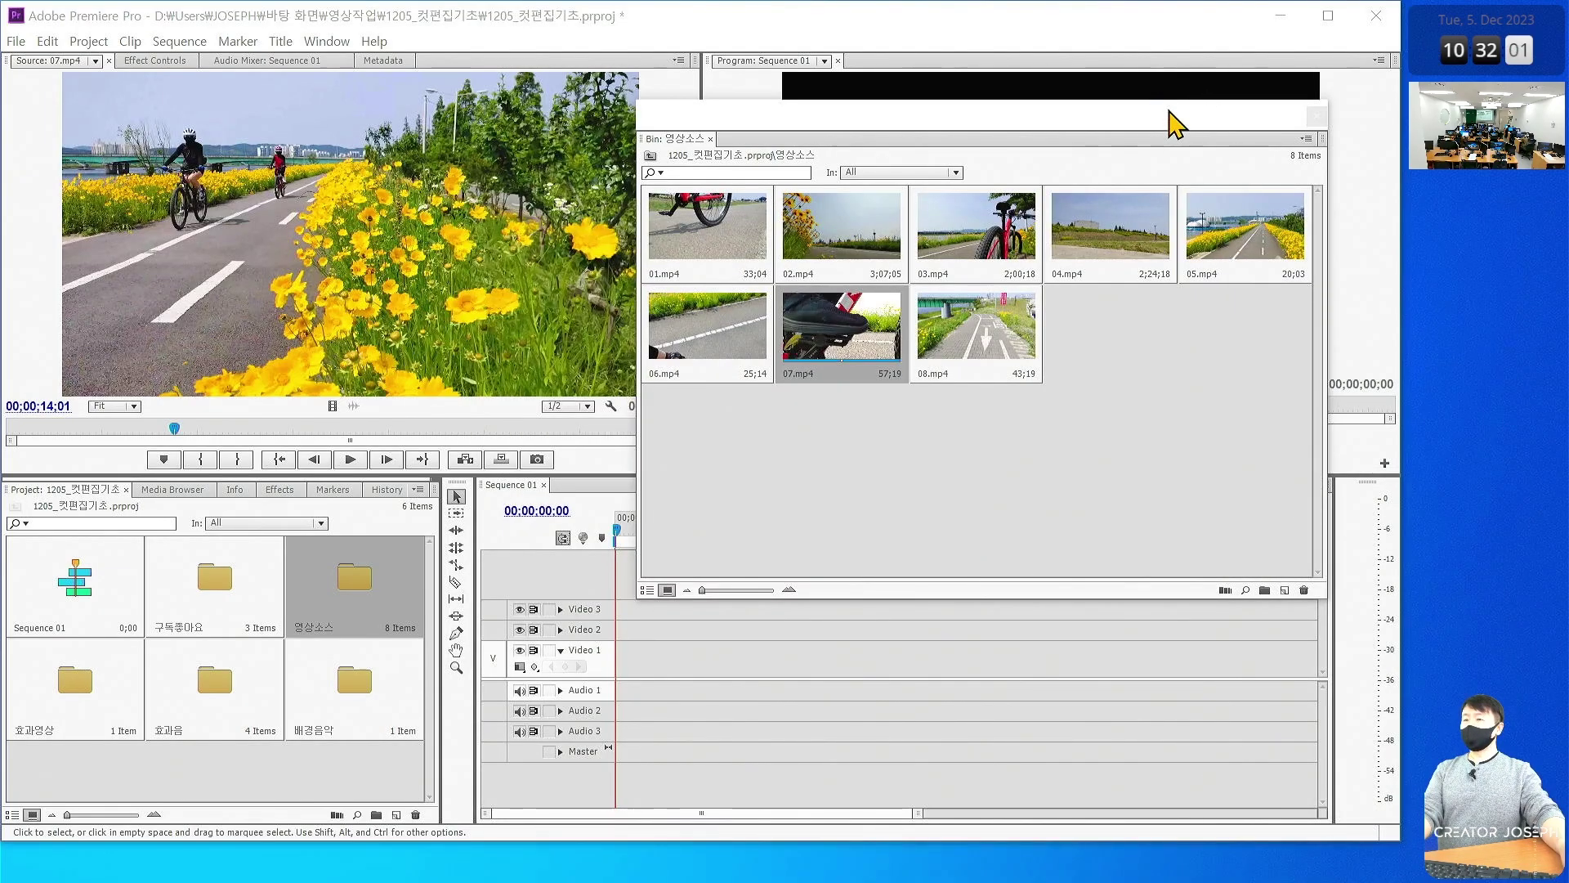
Resize the floating 영상소스 bin, drop 01.mp4 onto Video 1 at 00;00, then close the bin
{"action": "mouse_move", "coordinate": [1175, 115]}
{"action": "left_mouse_down"}
{"action": "mouse_move", "coordinate": [699, 181]}
{"action": "mouse_move", "coordinate": [666, 217]}
{"action": "mouse_move", "coordinate": [581, 125]}
{"action": "left_mouse_up"}
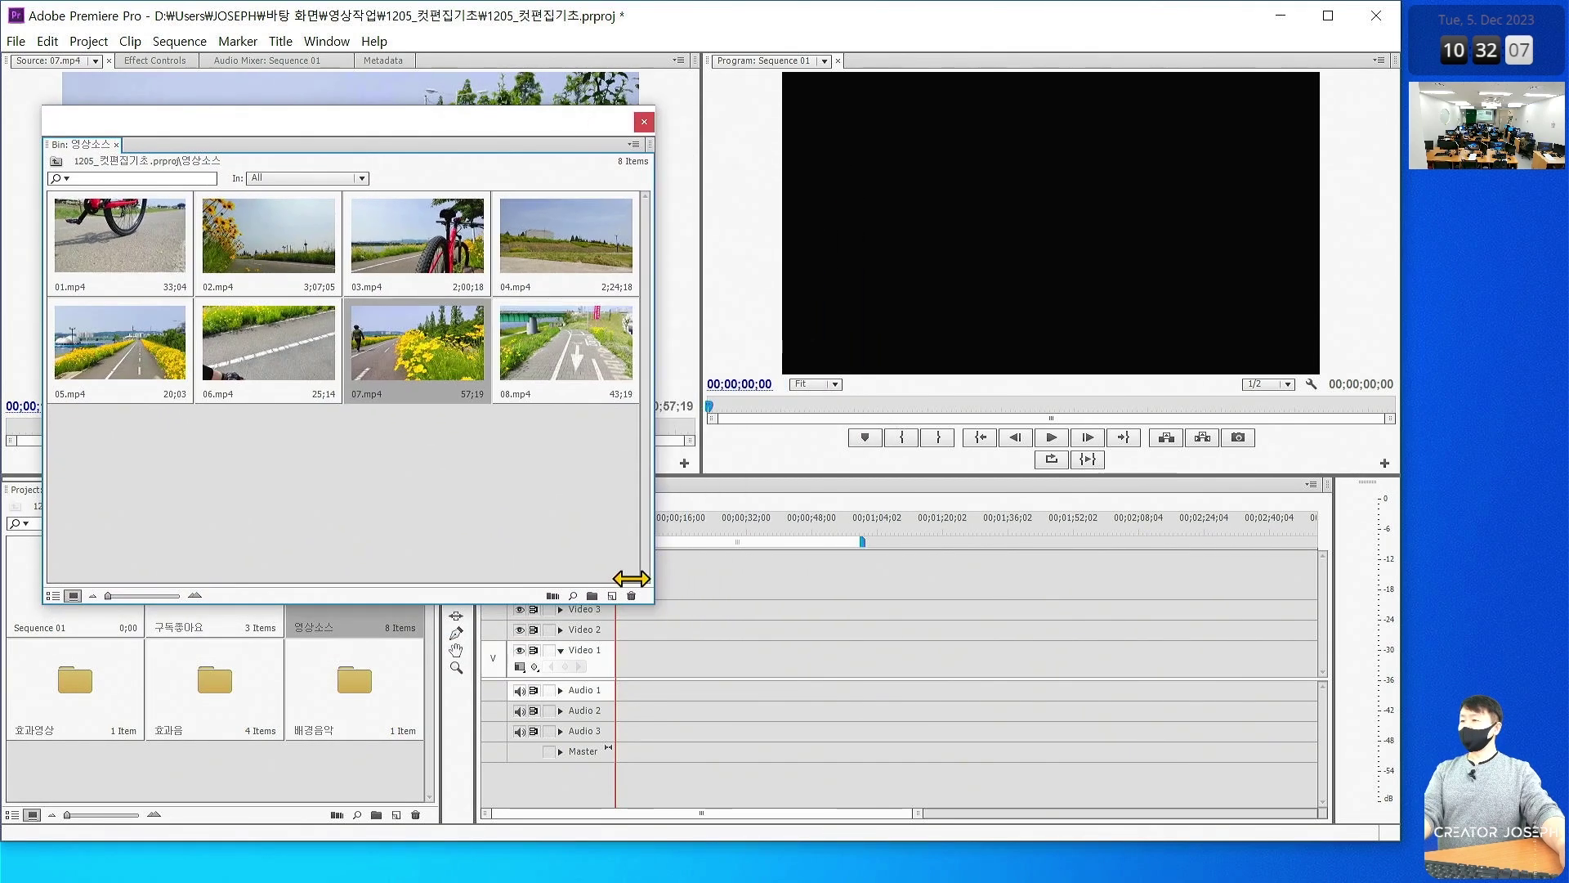
{"action": "left_click_drag", "start_coordinate": [734, 602], "coordinate": [633, 564]}
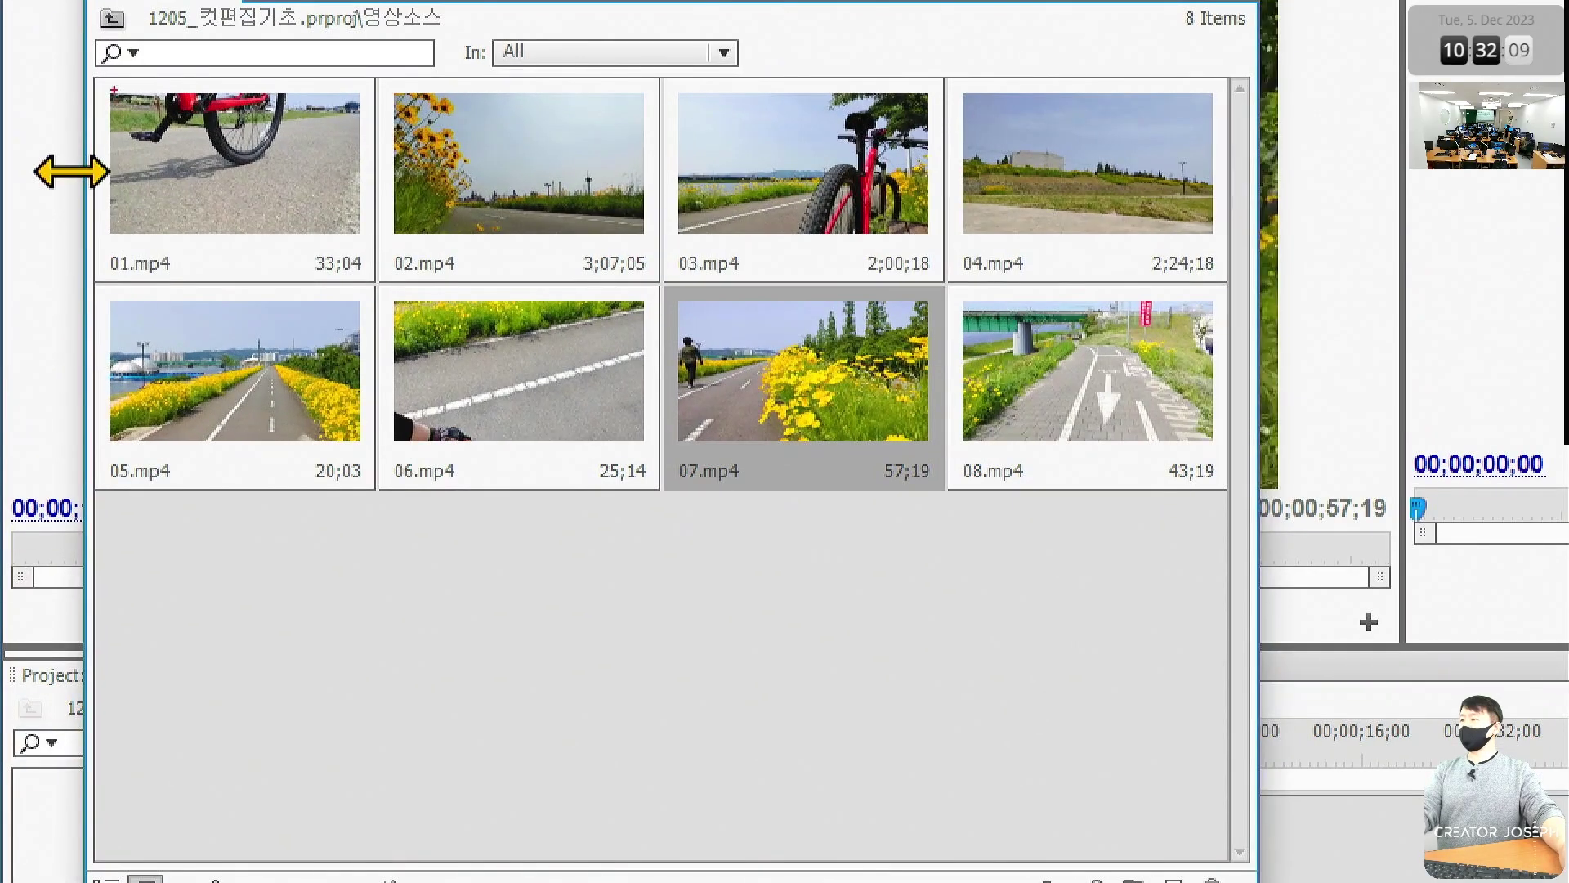
{"action": "left_click_drag", "start_coordinate": [102, 84], "coordinate": [380, 286]}
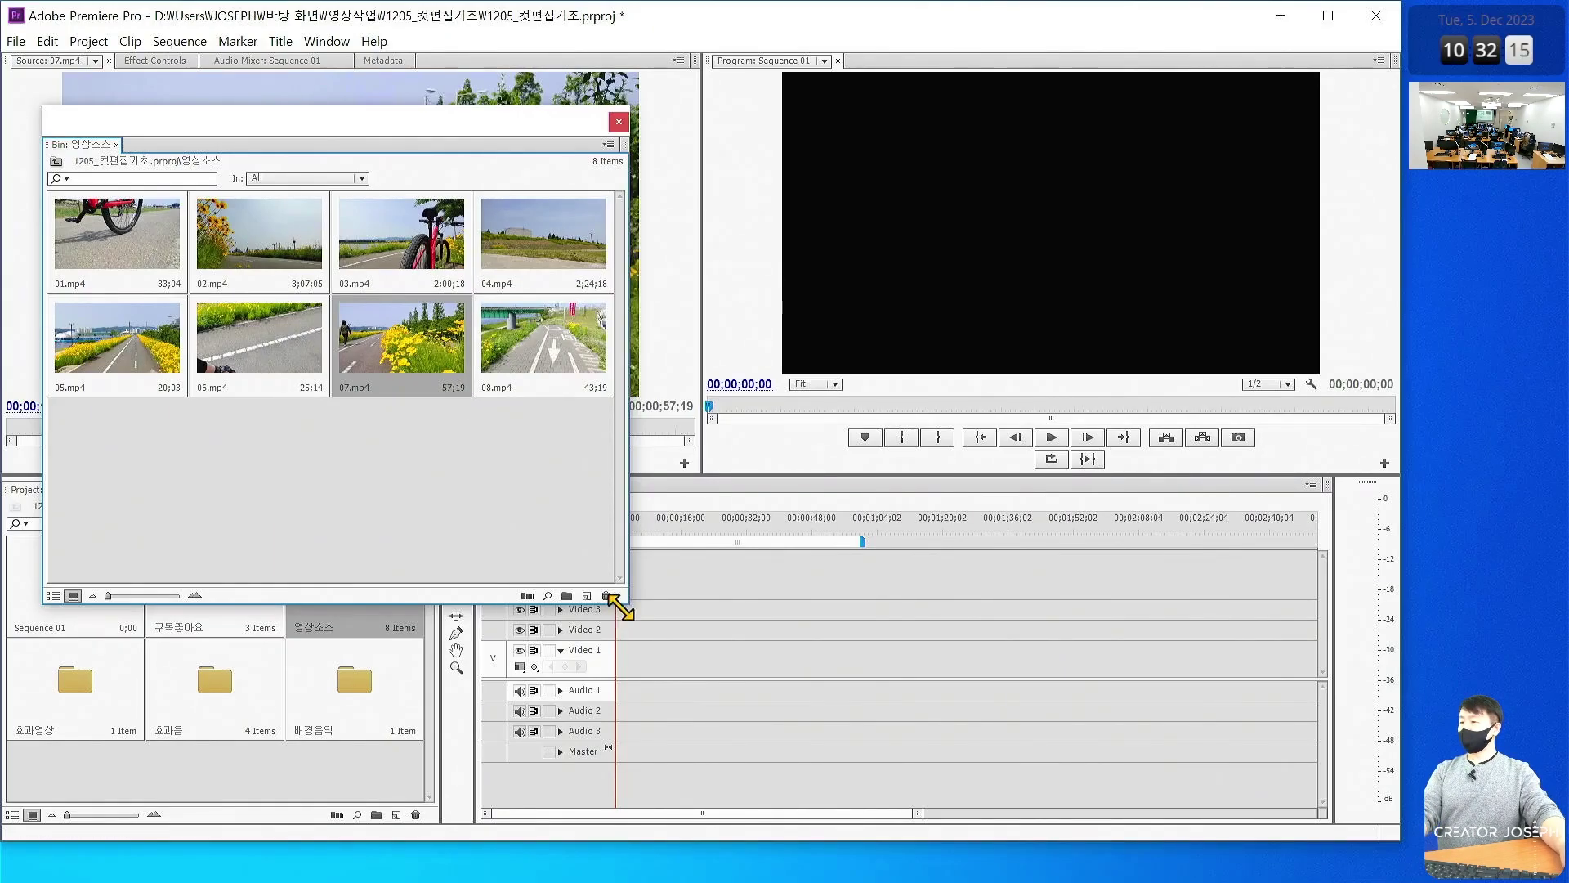
{"action": "left_click_drag", "start_coordinate": [621, 607], "coordinate": [651, 480]}
{"action": "mouse_move", "coordinate": [120, 237]}
{"action": "left_mouse_down"}
{"action": "mouse_move", "coordinate": [621, 659]}
{"action": "mouse_move", "coordinate": [606, 684]}
{"action": "left_mouse_up"}
{"action": "left_click", "coordinate": [642, 122]}
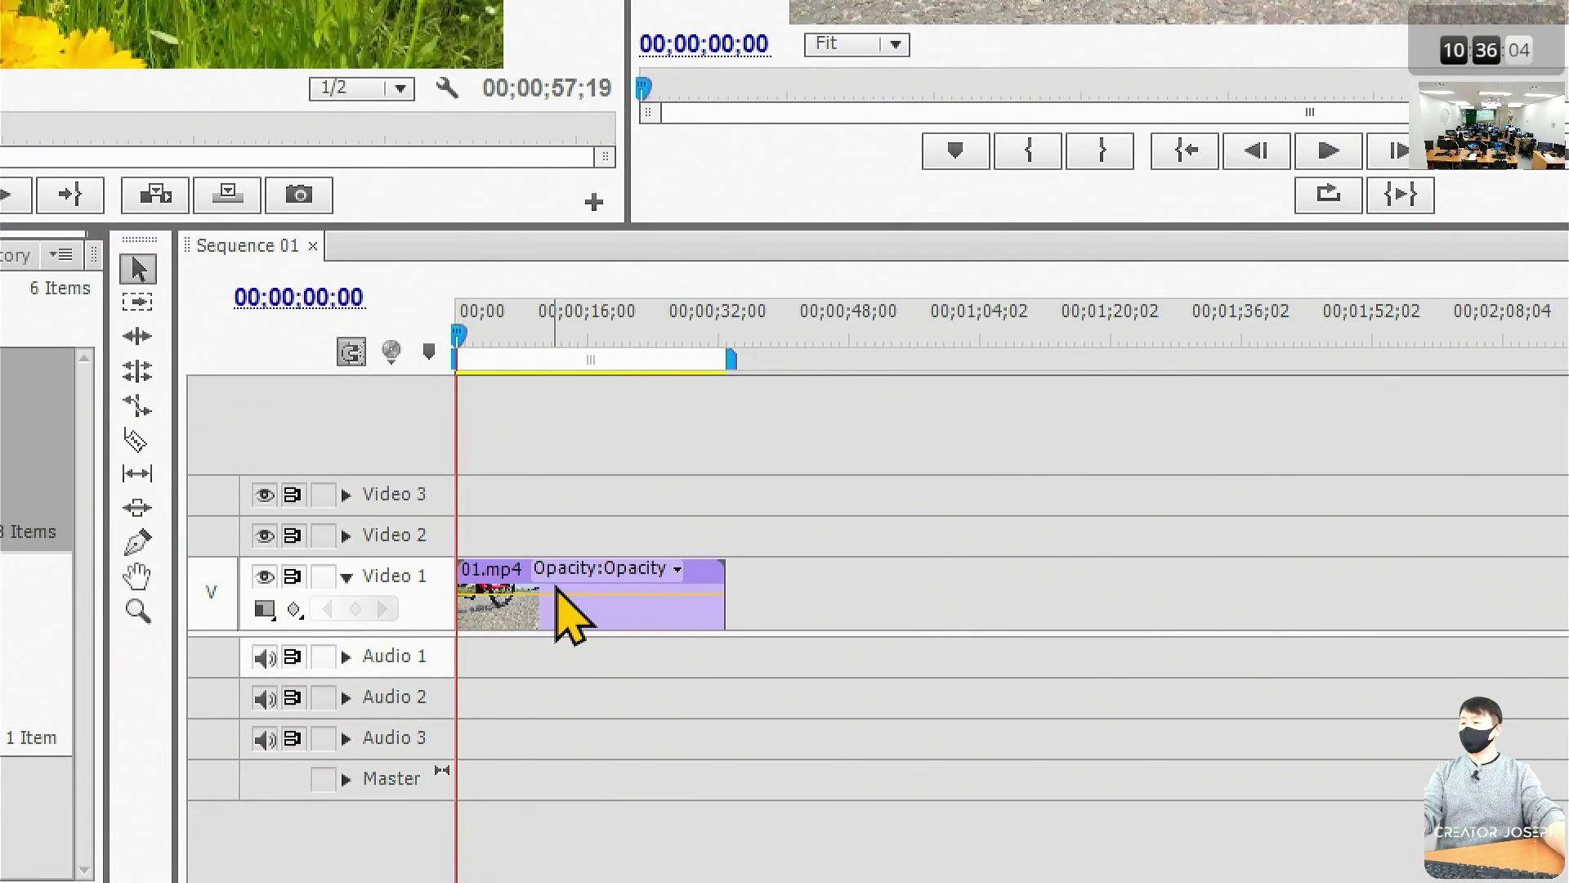
Select the 01.mp4 clip on Video 1 and zoom the timeline in on it with =
{"action": "left_click", "coordinate": [555, 613]}
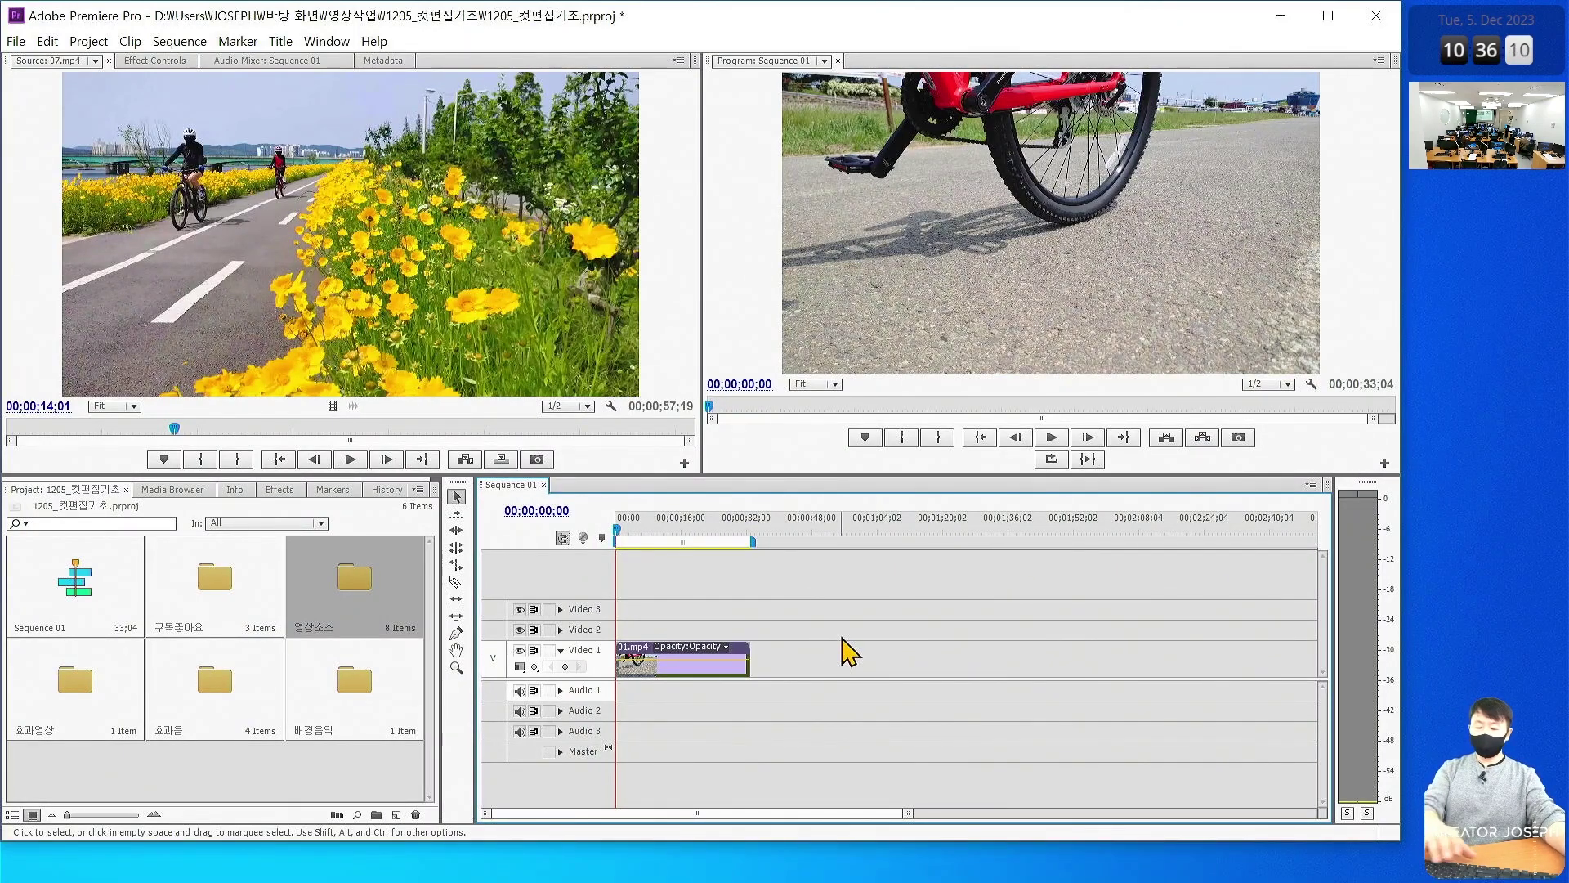
{"action": "key", "text": "equal"}
{"action": "key", "text": "equal"}
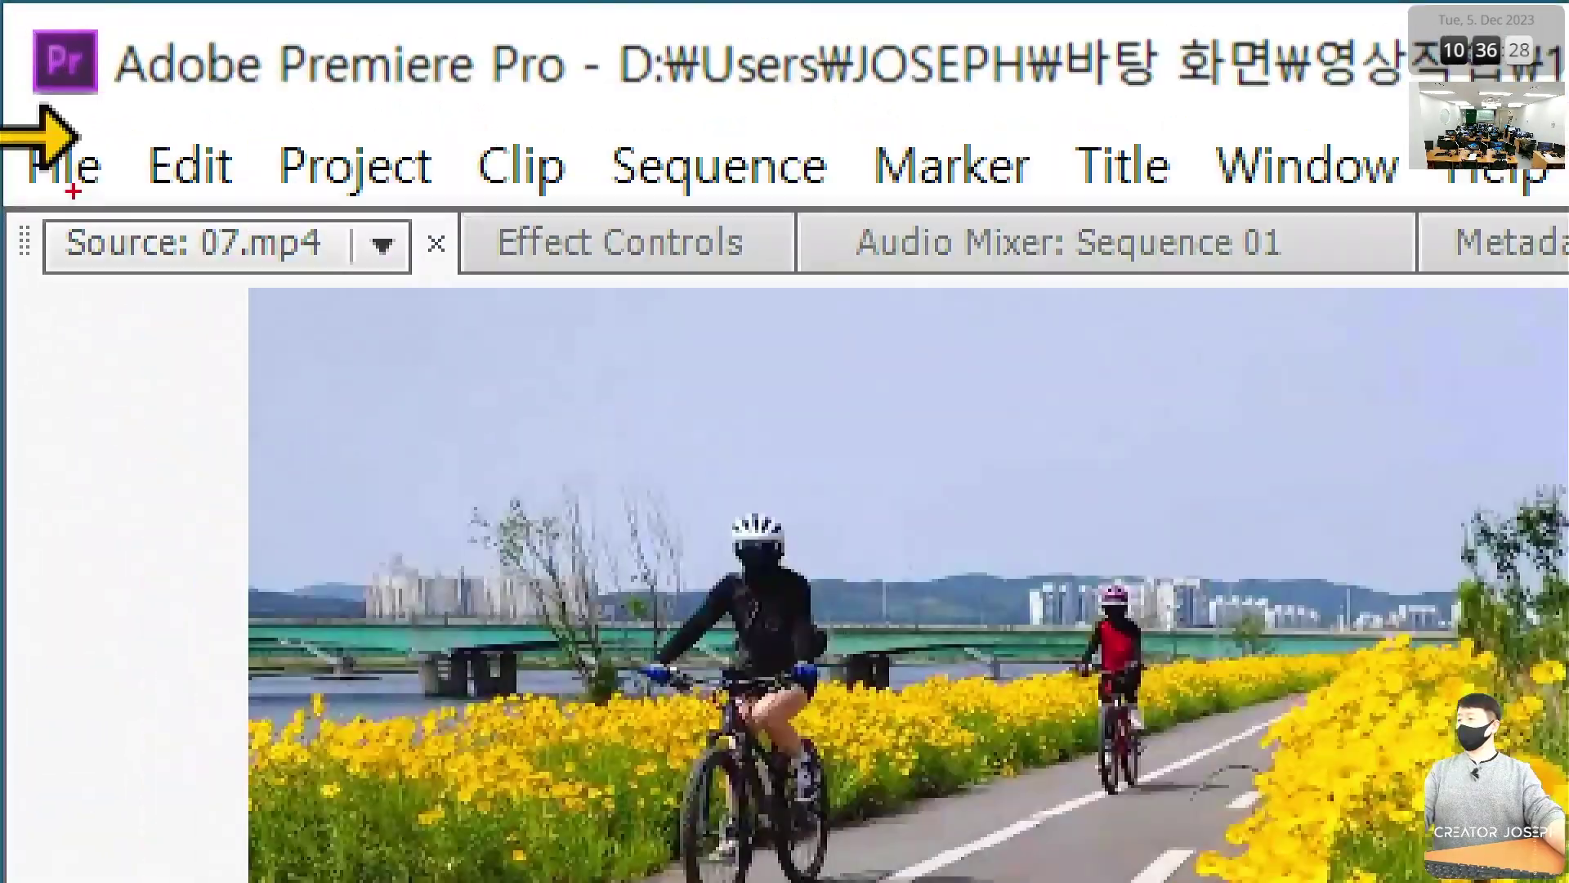
Use Close All from the Source tab's clip list to empty the Source monitor
{"action": "left_click_drag", "start_coordinate": [366, 238], "coordinate": [414, 299]}
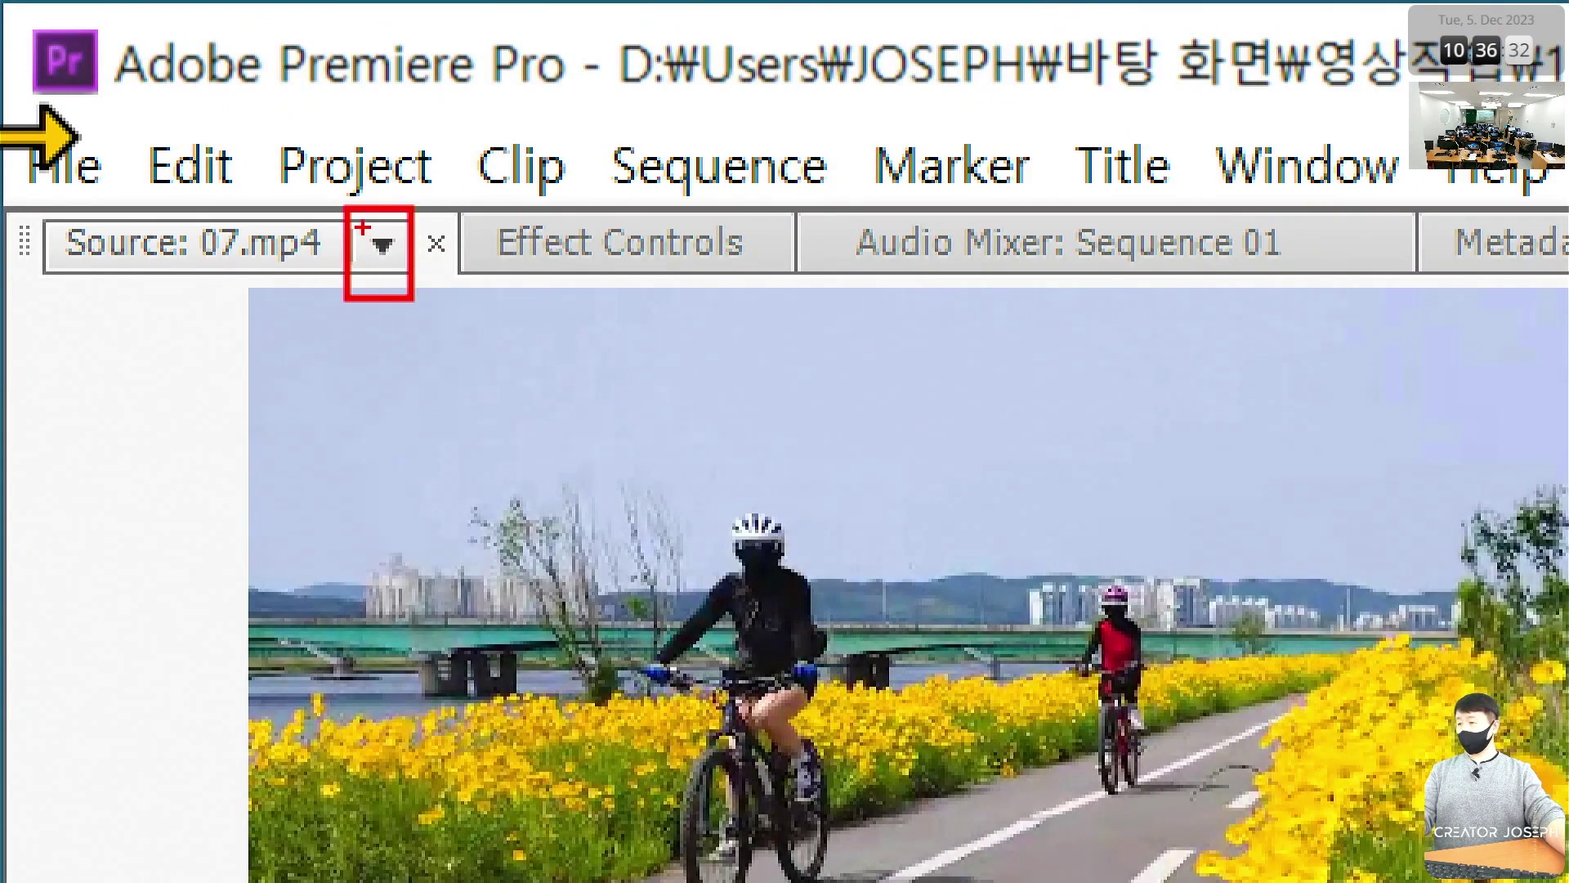
{"action": "left_click_drag", "start_coordinate": [368, 185], "coordinate": [400, 249]}
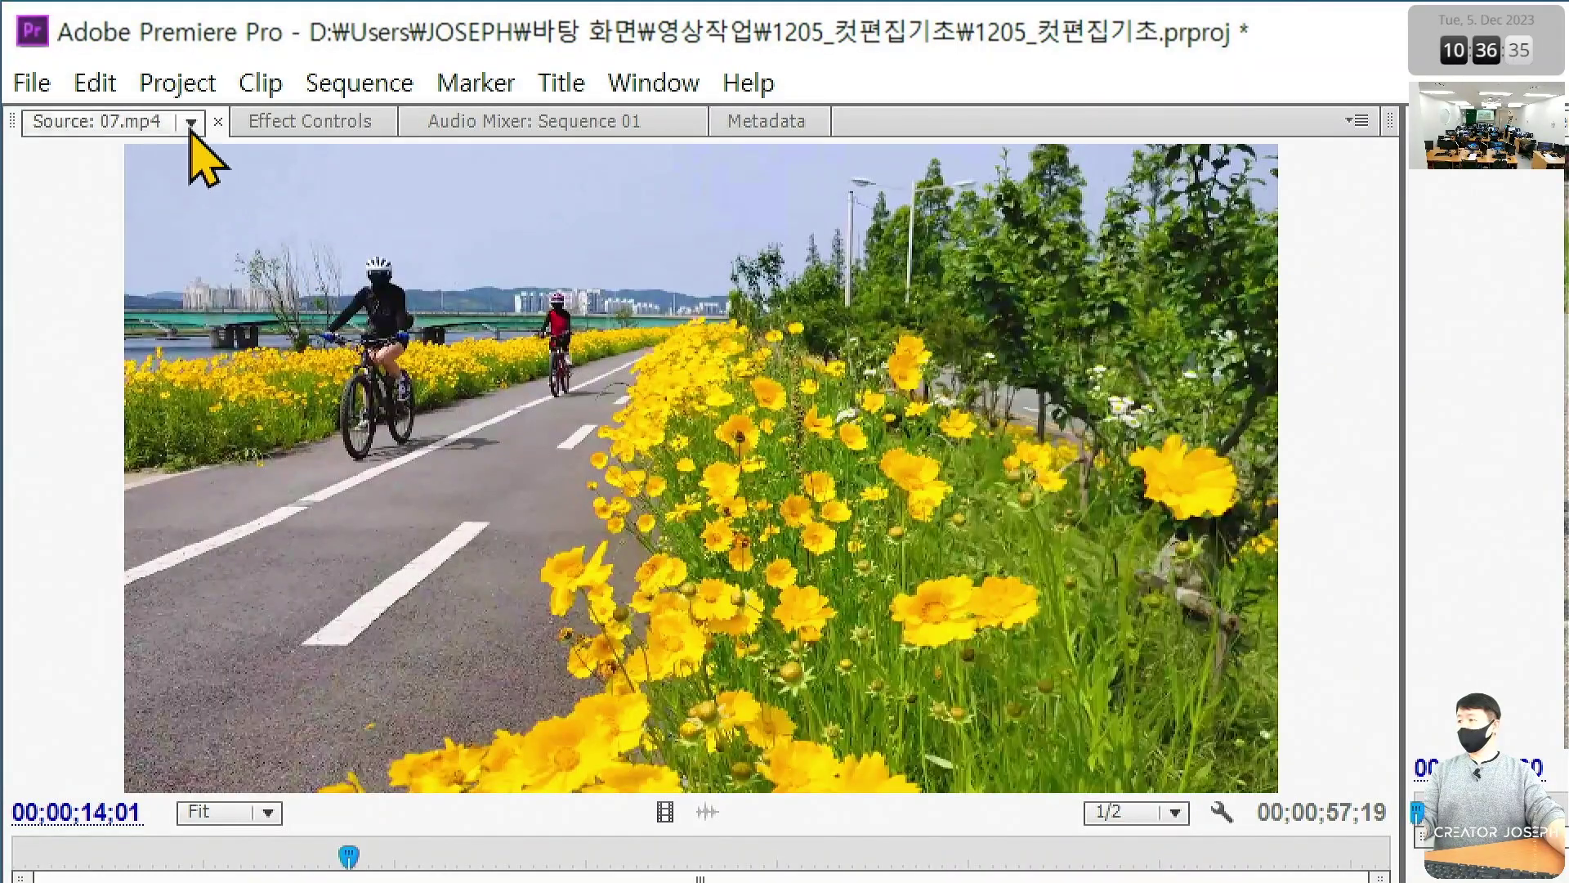
{"action": "left_click", "coordinate": [191, 123]}
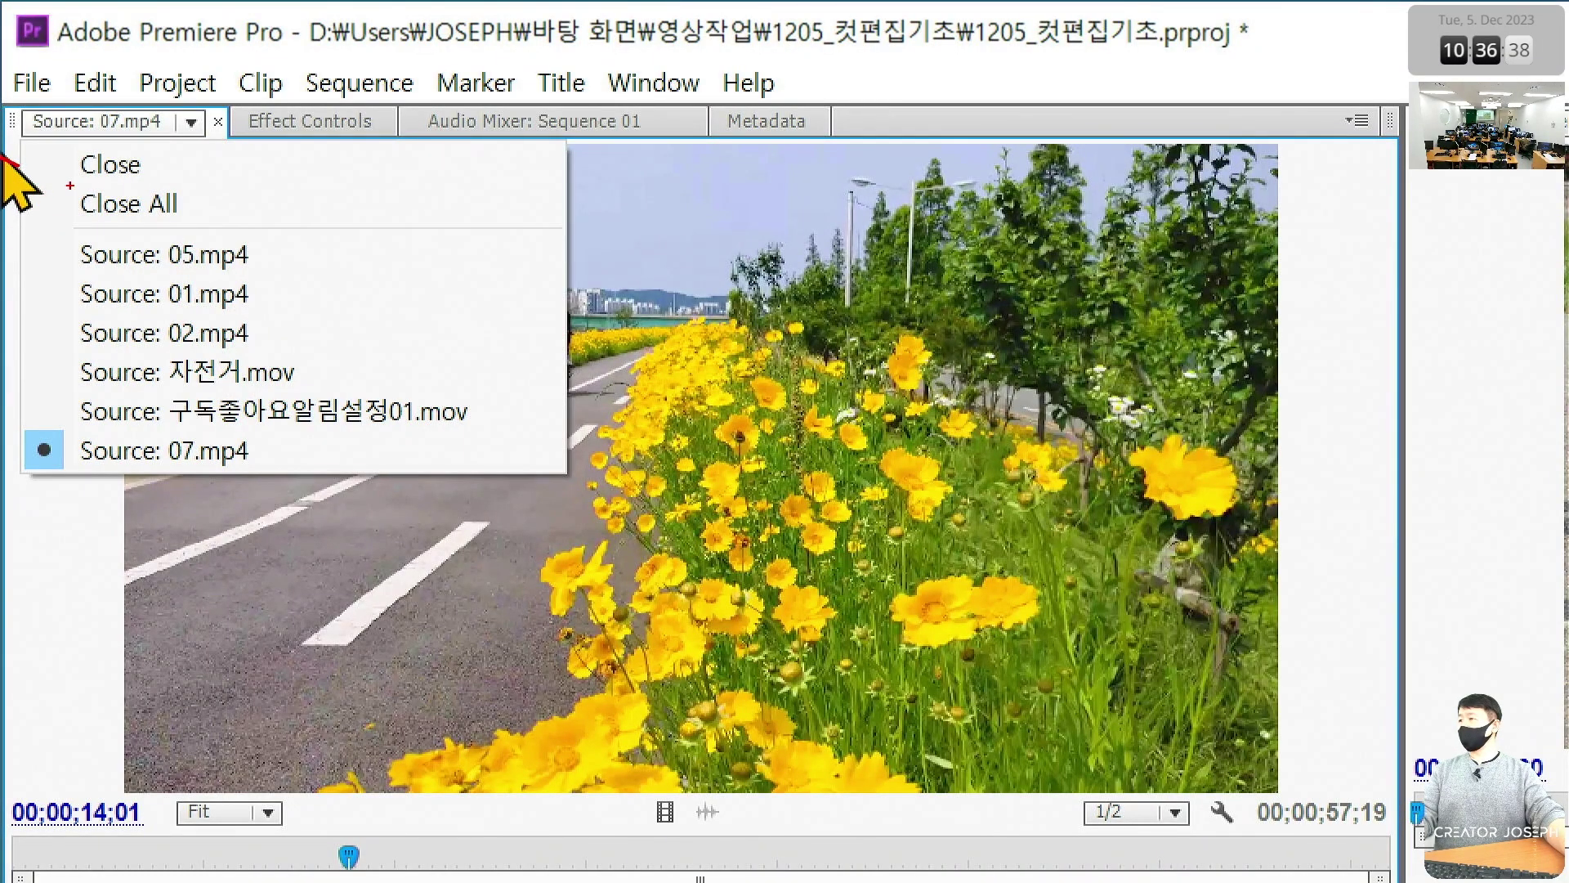
{"action": "left_click_drag", "start_coordinate": [60, 183], "coordinate": [204, 216]}
{"action": "mouse_move", "coordinate": [864, 554]}
{"action": "left_mouse_down"}
{"action": "mouse_move", "coordinate": [654, 384]}
{"action": "mouse_move", "coordinate": [809, 486]}
{"action": "left_mouse_up"}
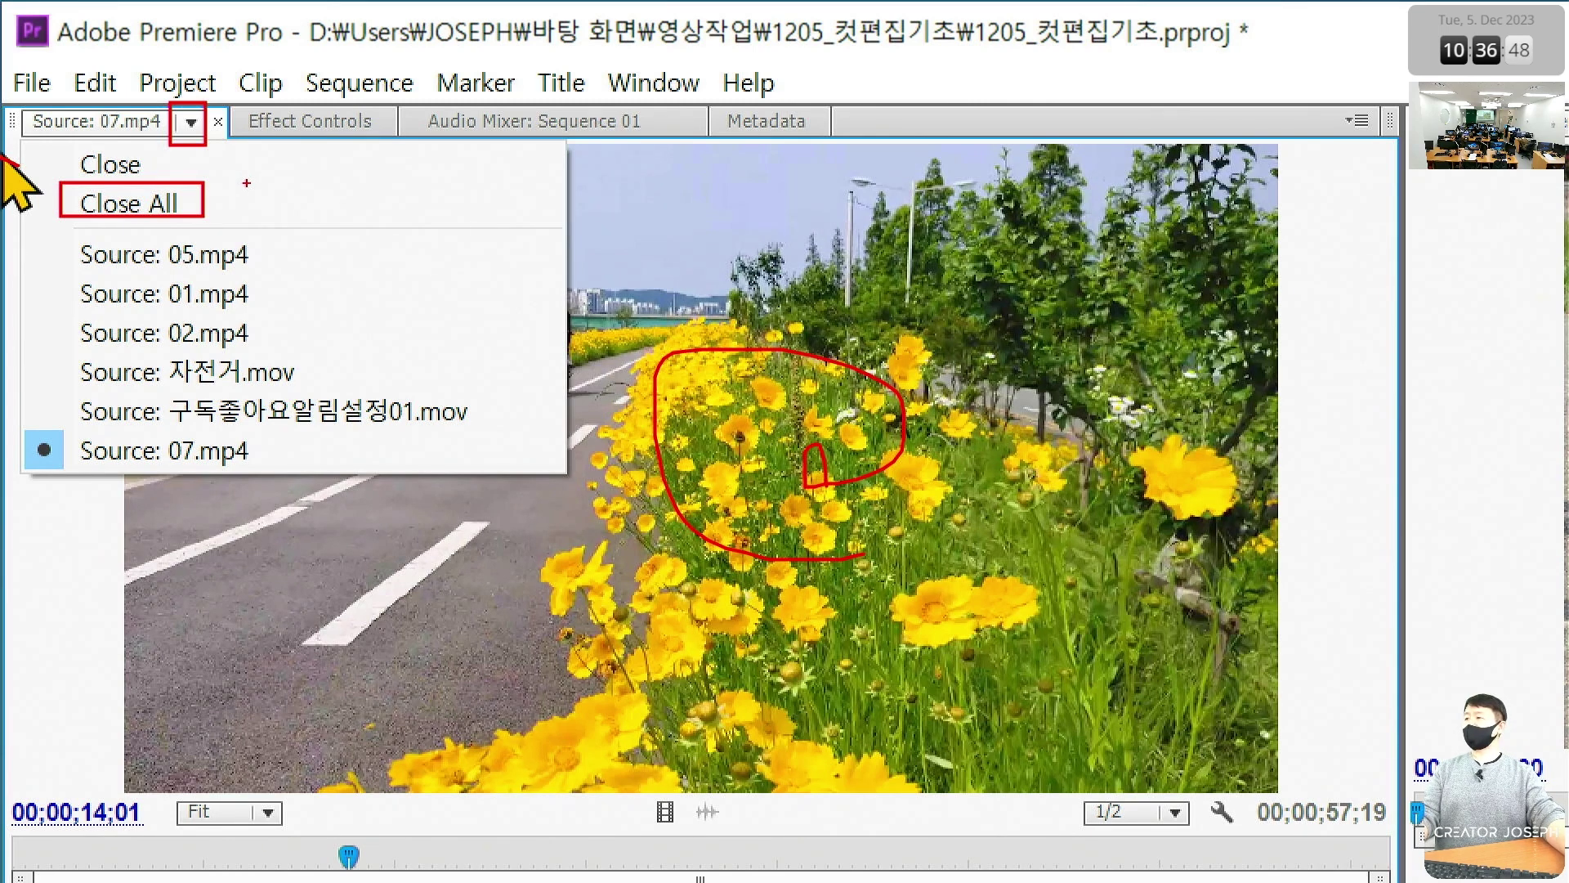
{"action": "key", "text": "Escape"}
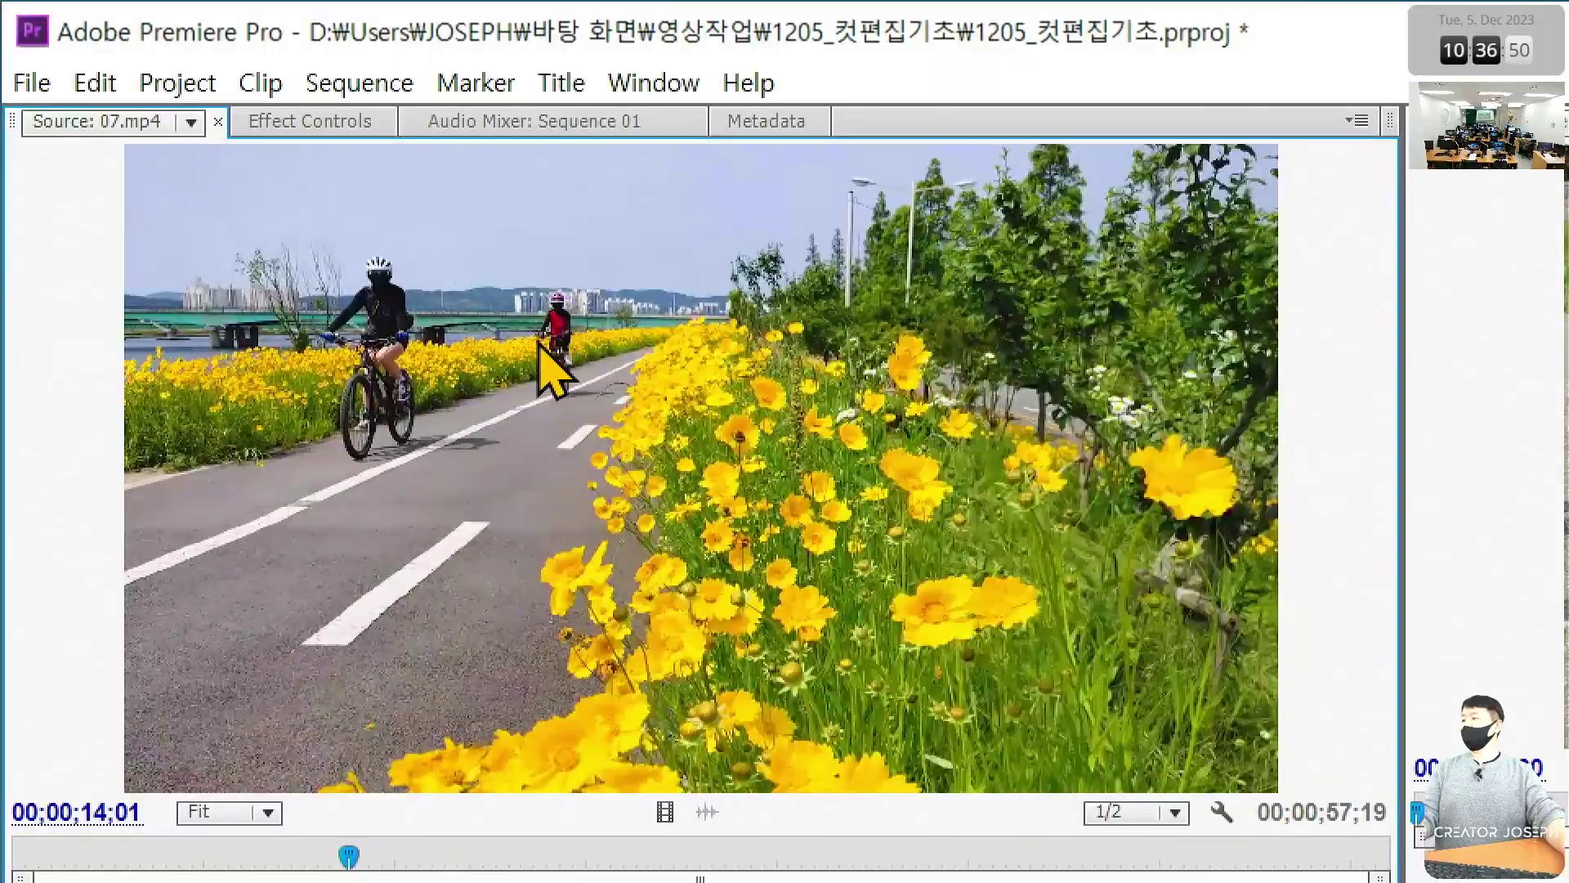
{"action": "left_click", "coordinate": [190, 123]}
{"action": "left_click", "coordinate": [164, 205]}
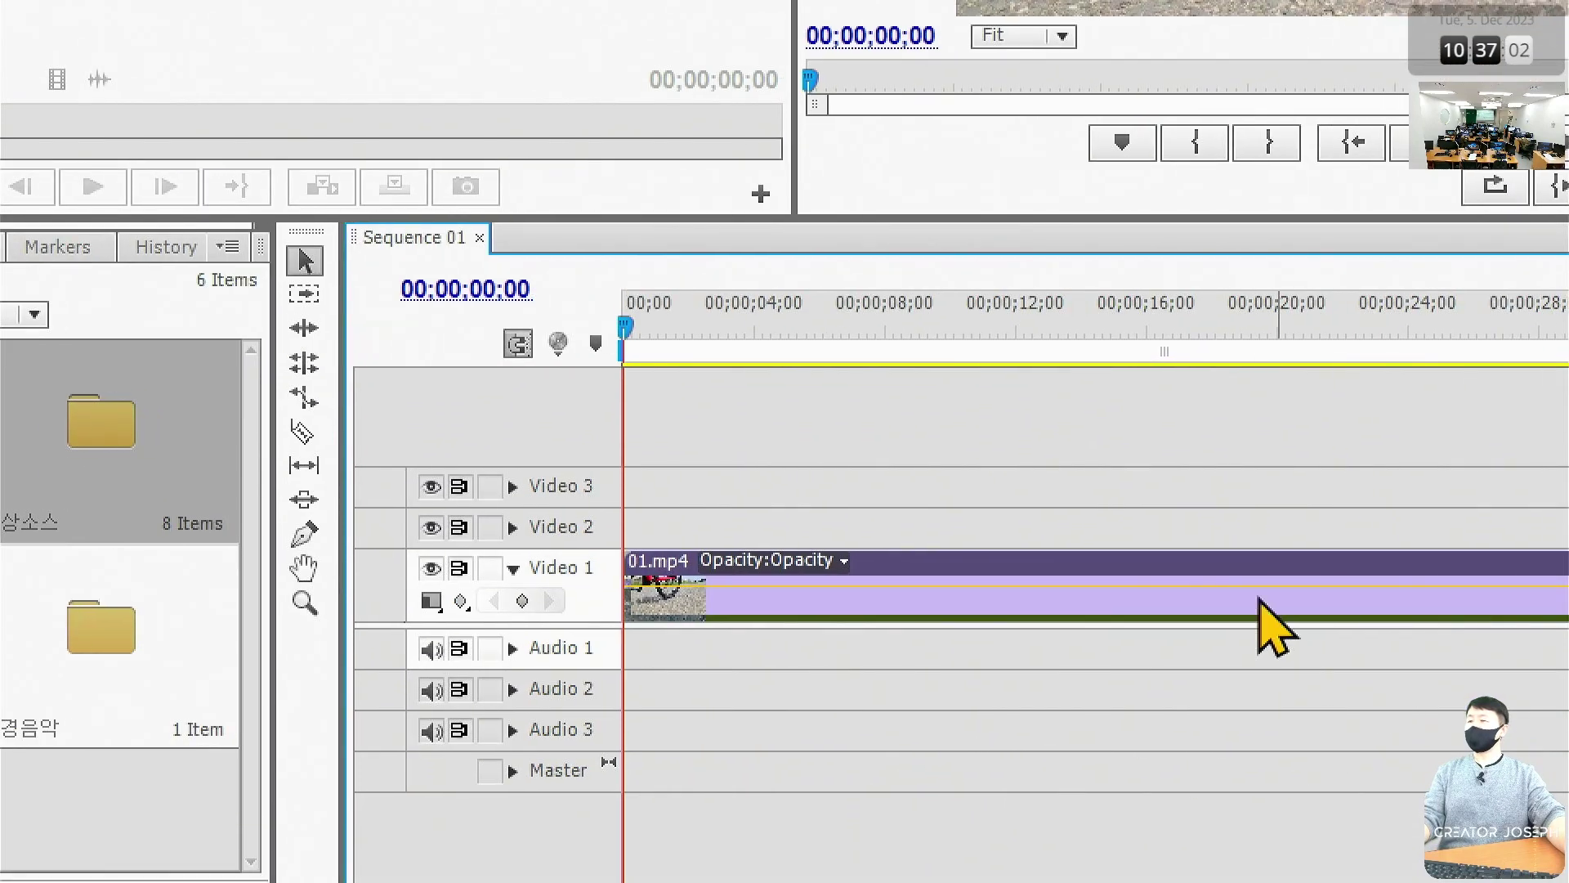
Play Sequence 01 and scrub the 01.mp4 footage forward to about 00;00;20;16
{"action": "key", "text": "space"}
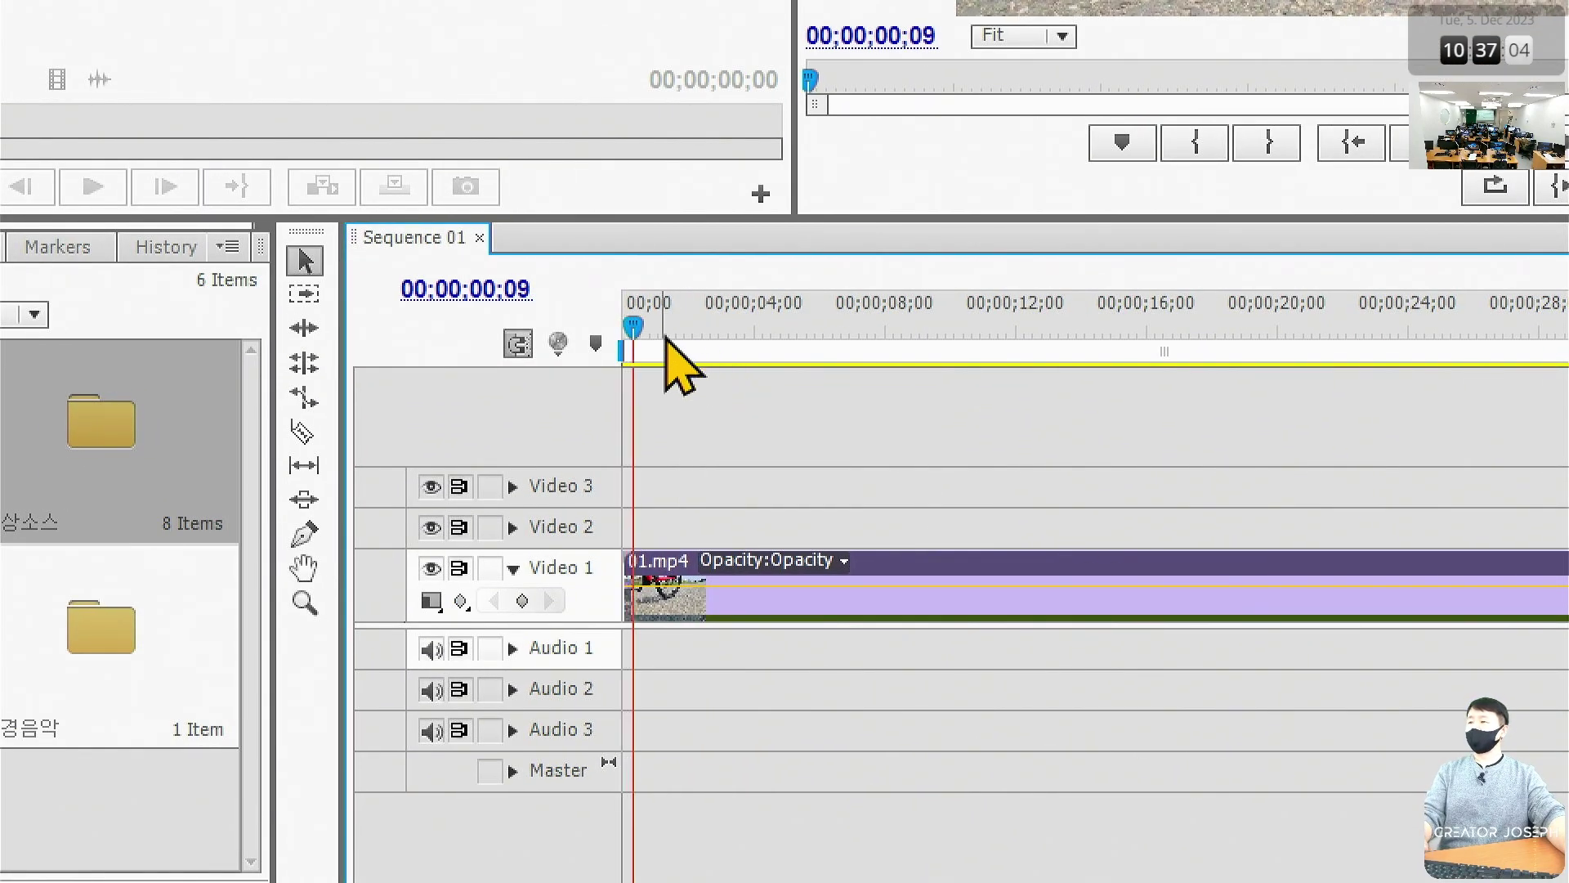
{"action": "mouse_move", "coordinate": [664, 333]}
{"action": "left_mouse_down"}
{"action": "mouse_move", "coordinate": [1057, 351]}
{"action": "mouse_move", "coordinate": [903, 341]}
{"action": "mouse_move", "coordinate": [959, 342]}
{"action": "left_mouse_up"}
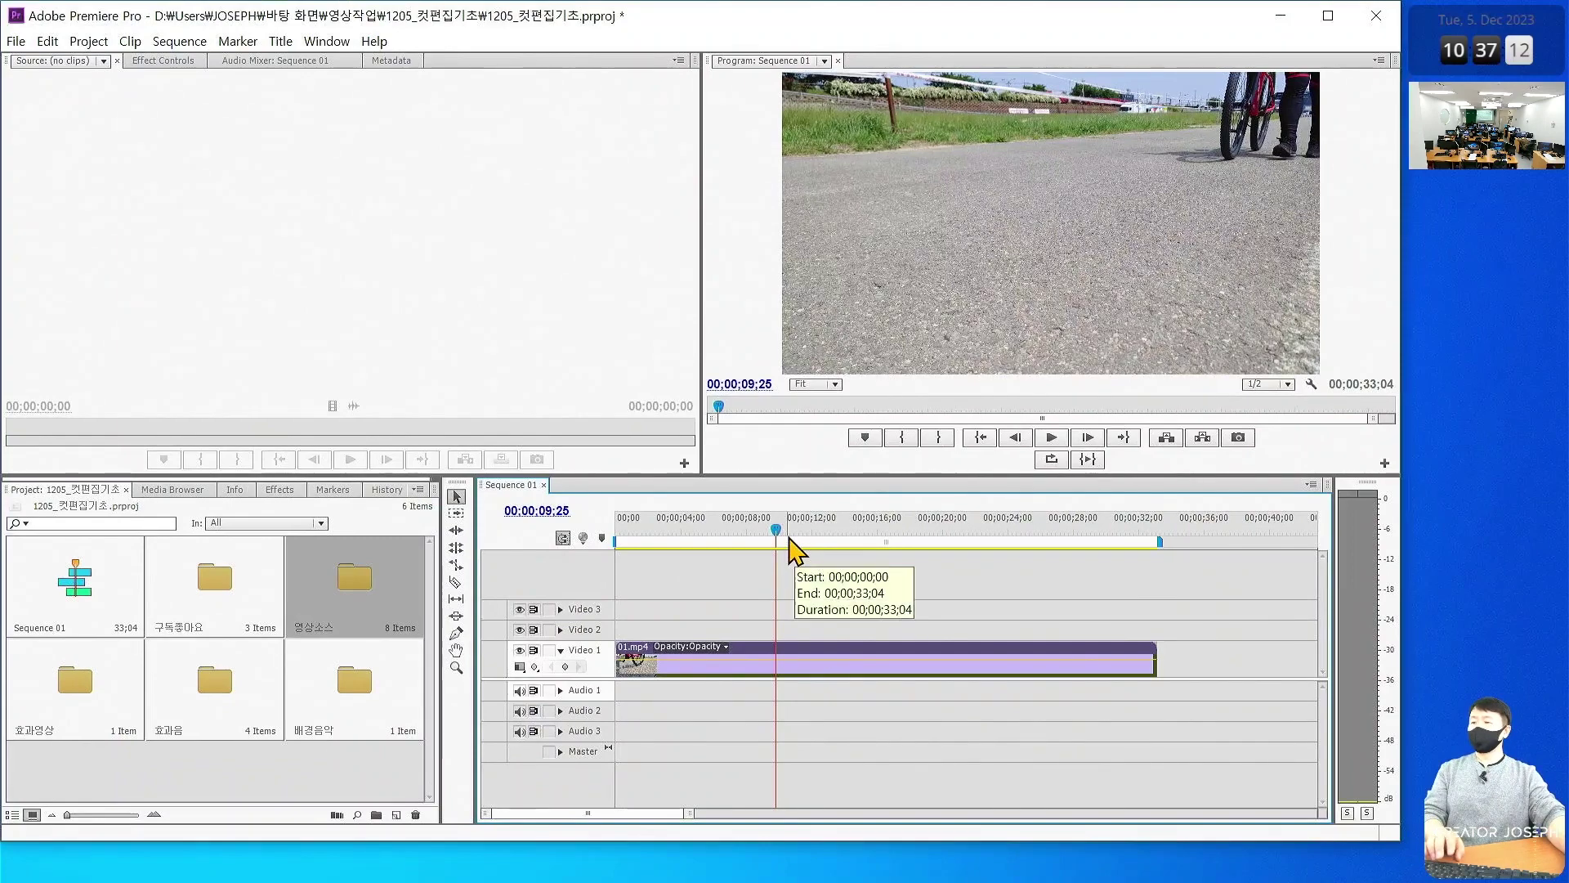
{"action": "mouse_move", "coordinate": [792, 541]}
{"action": "left_mouse_down"}
{"action": "mouse_move", "coordinate": [969, 540]}
{"action": "mouse_move", "coordinate": [953, 539]}
{"action": "left_mouse_up"}
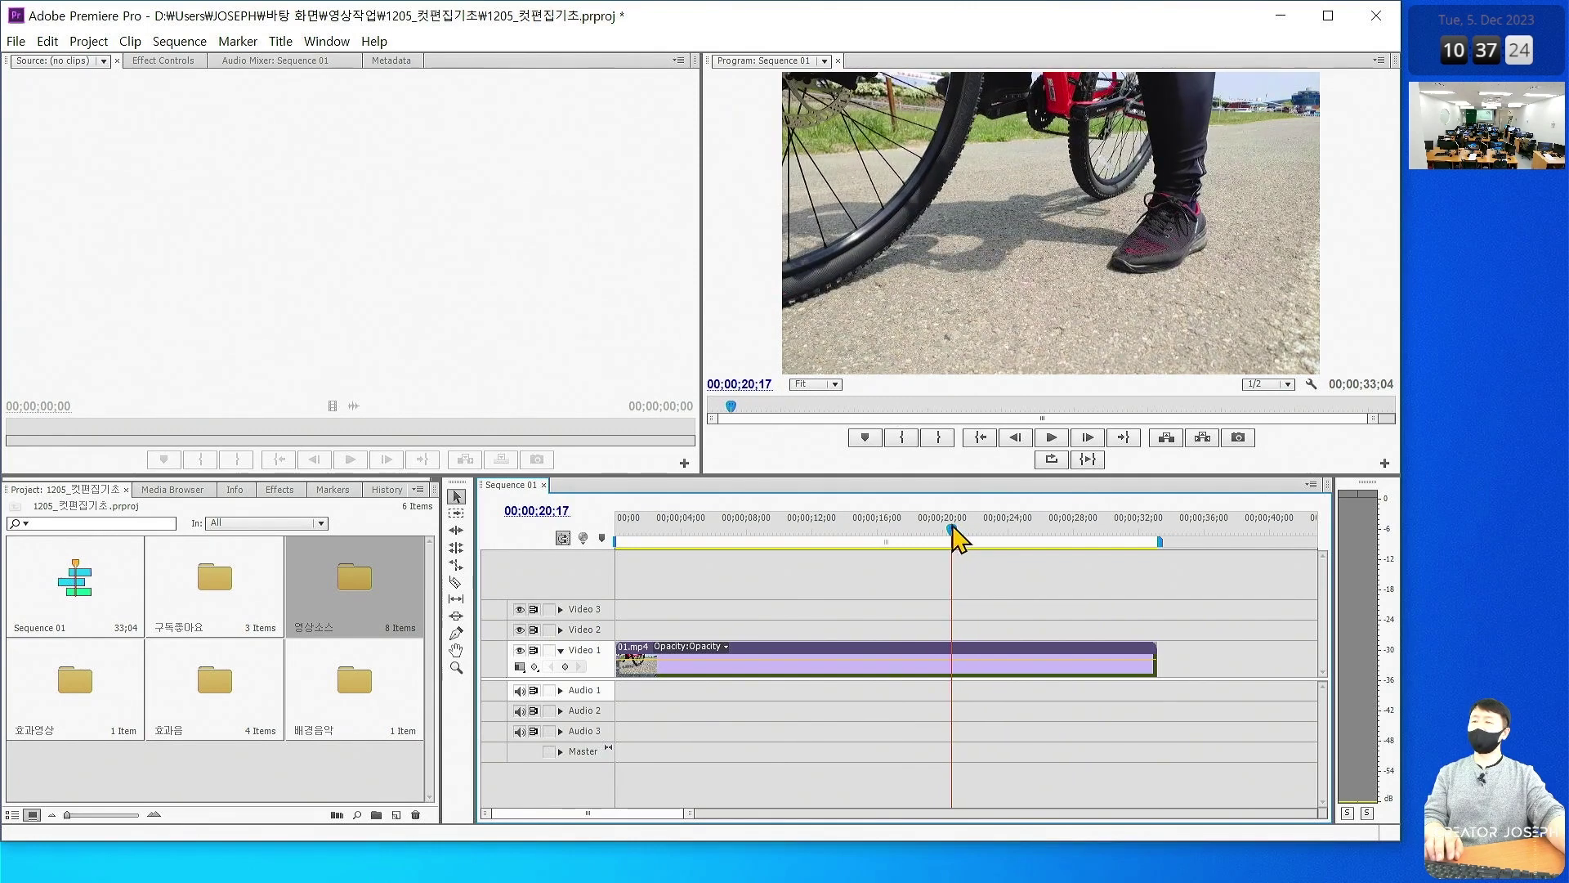
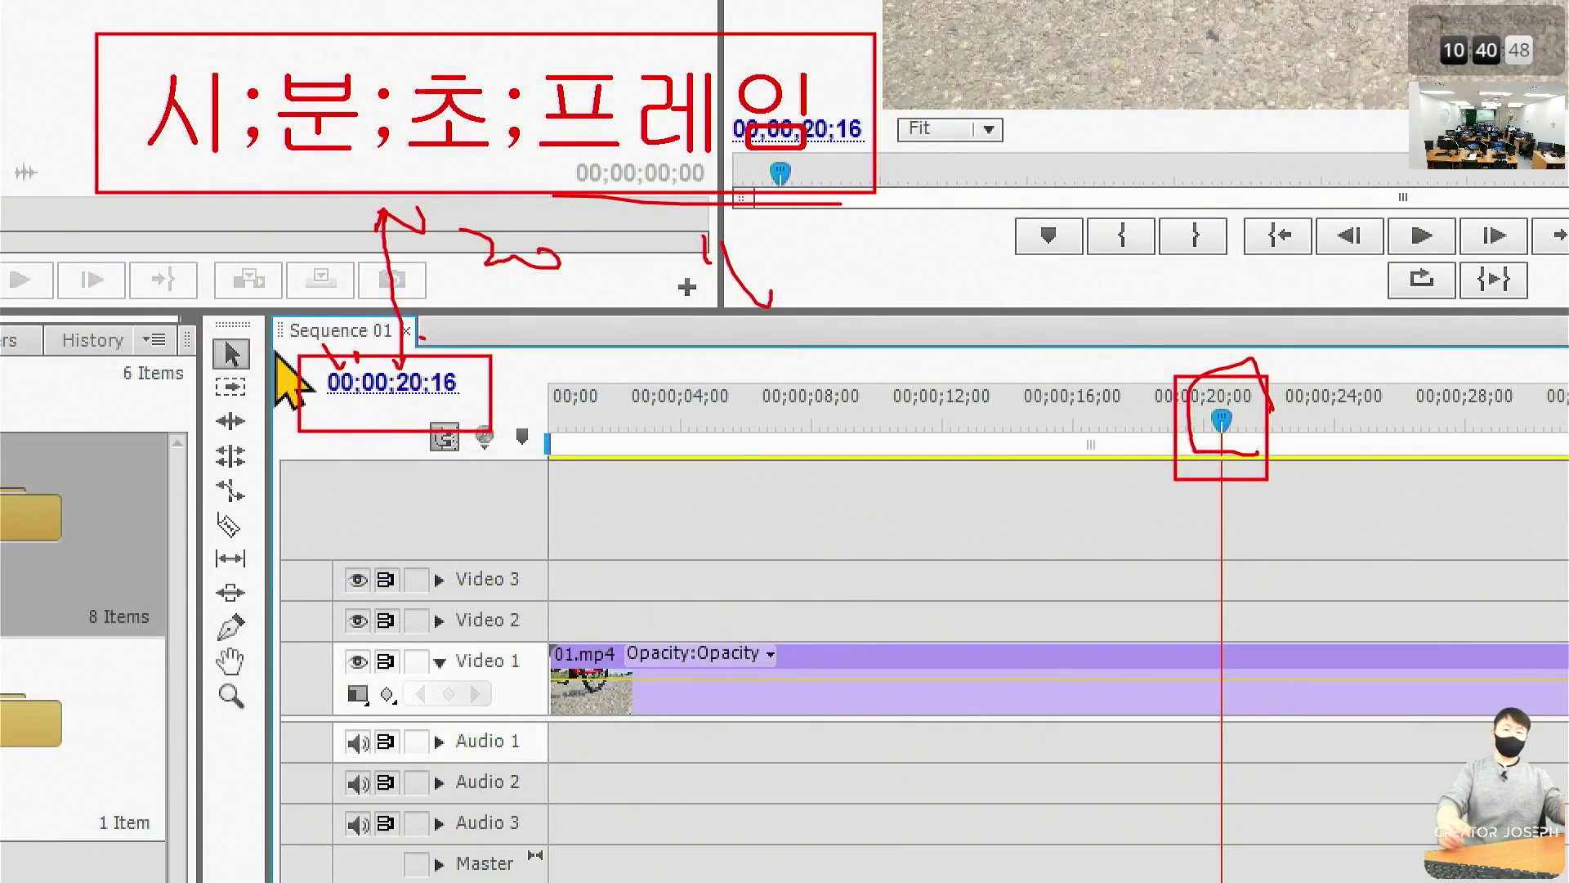
Set the playhead timecode to 00;00;20;16 over the 01.mp4 clip
{"action": "key", "text": "Escape"}
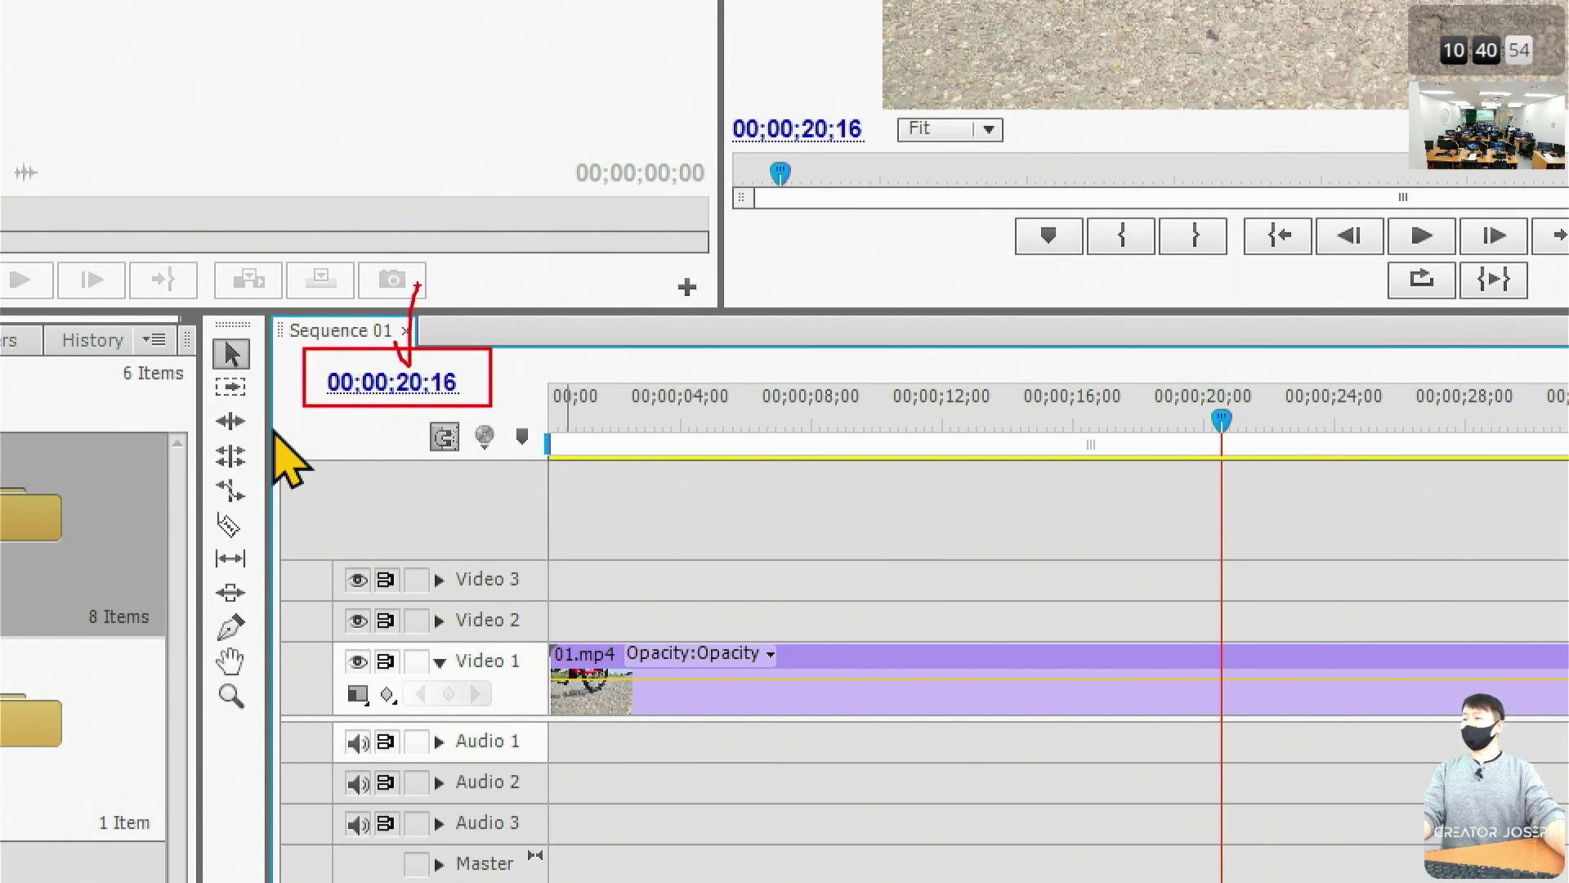
{"action": "left_click", "coordinate": [427, 391]}
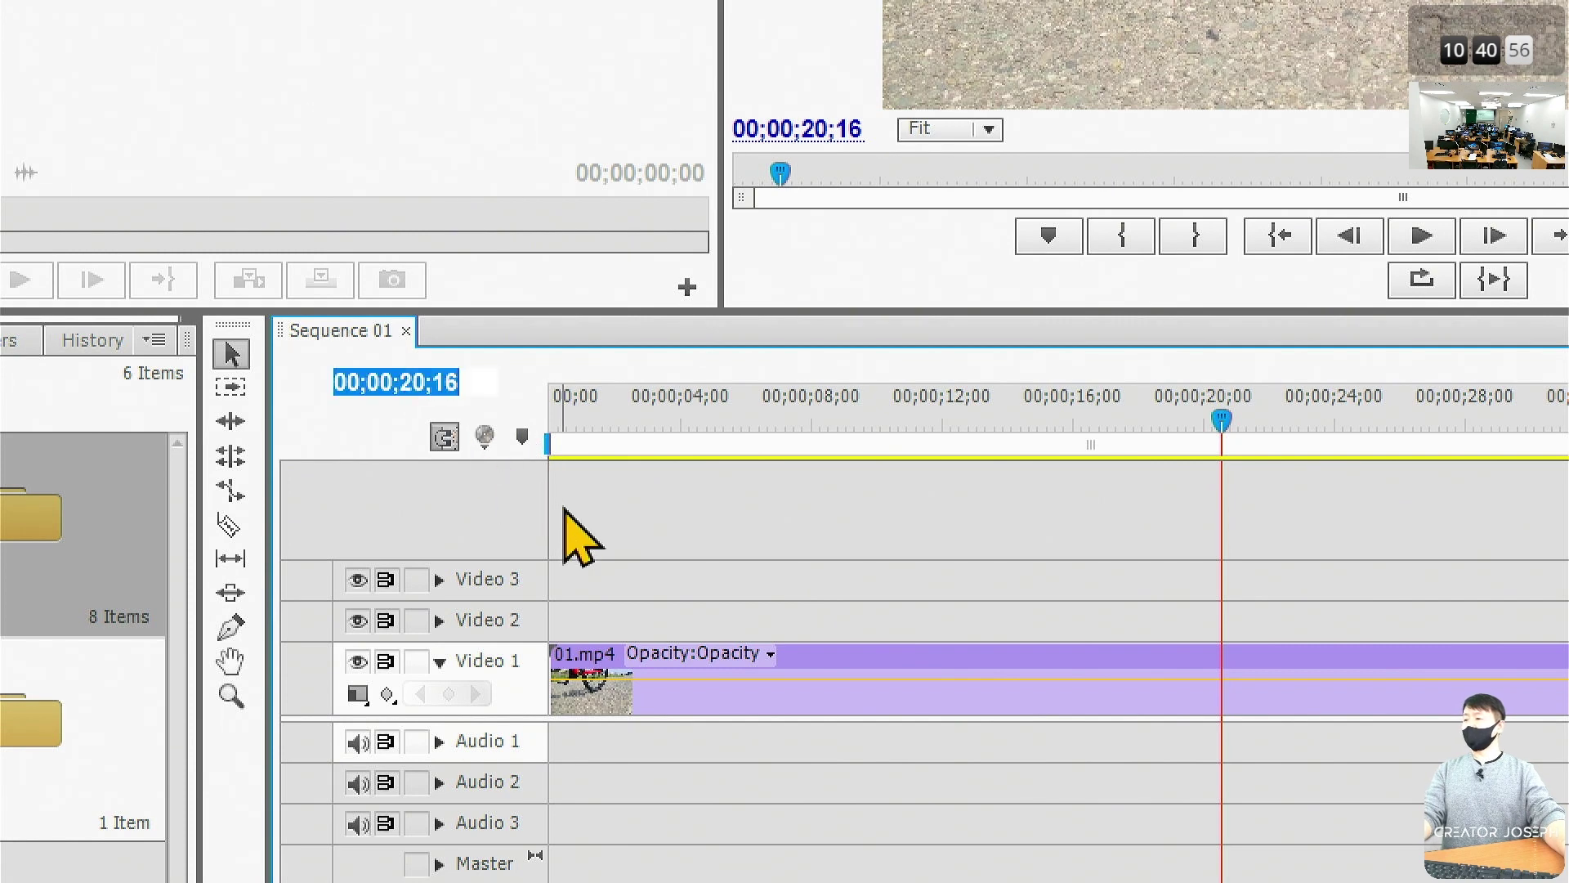
{"action": "key", "text": "BackSpace"}
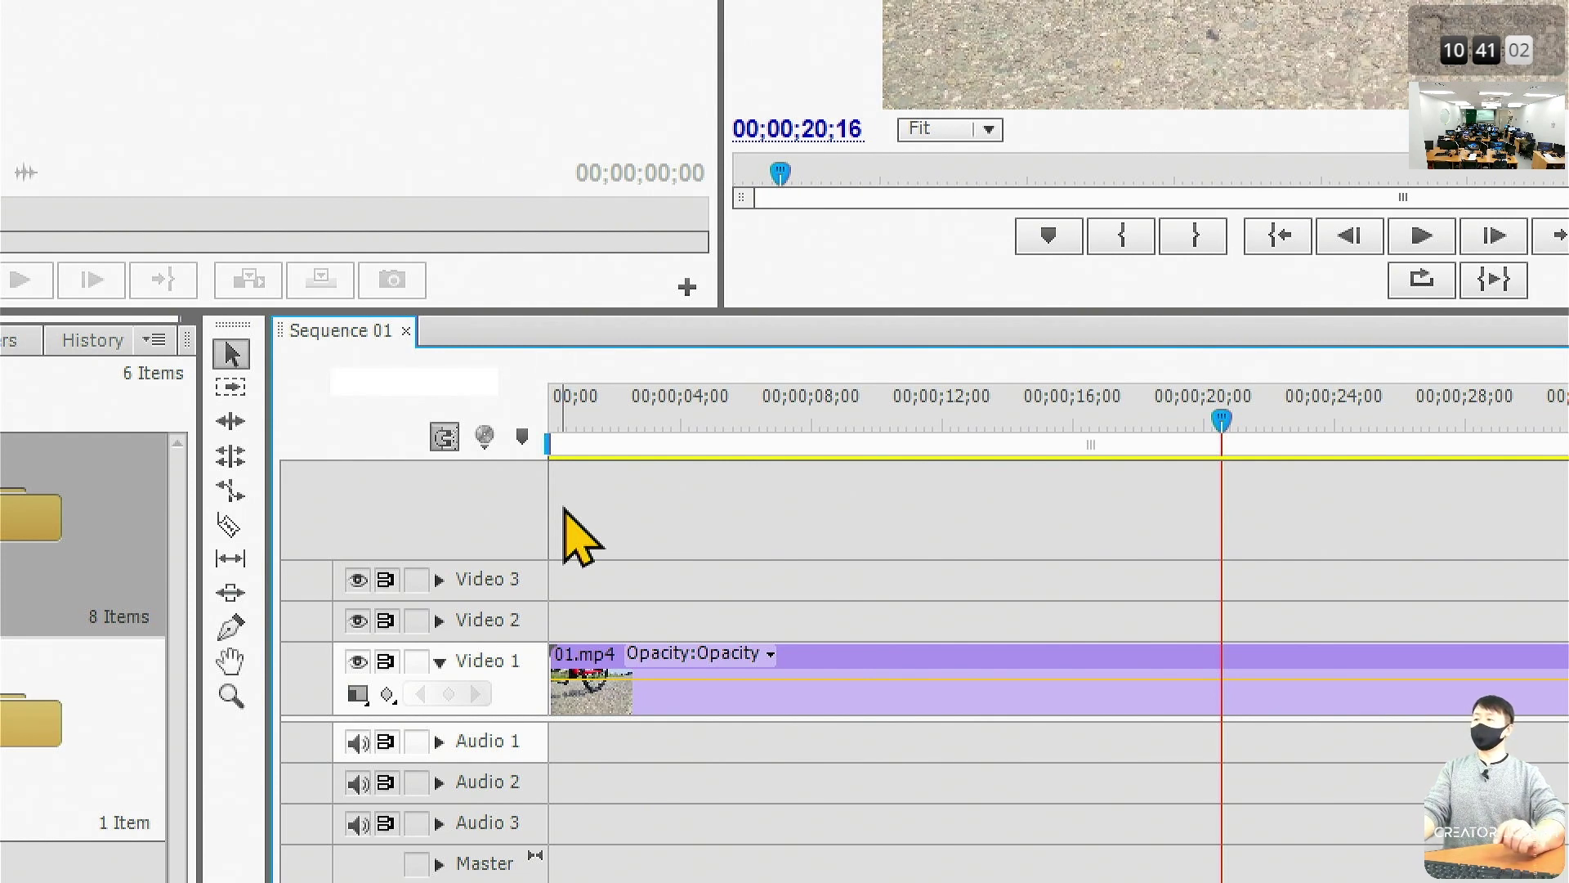
{"action": "type", "text": "2016"}
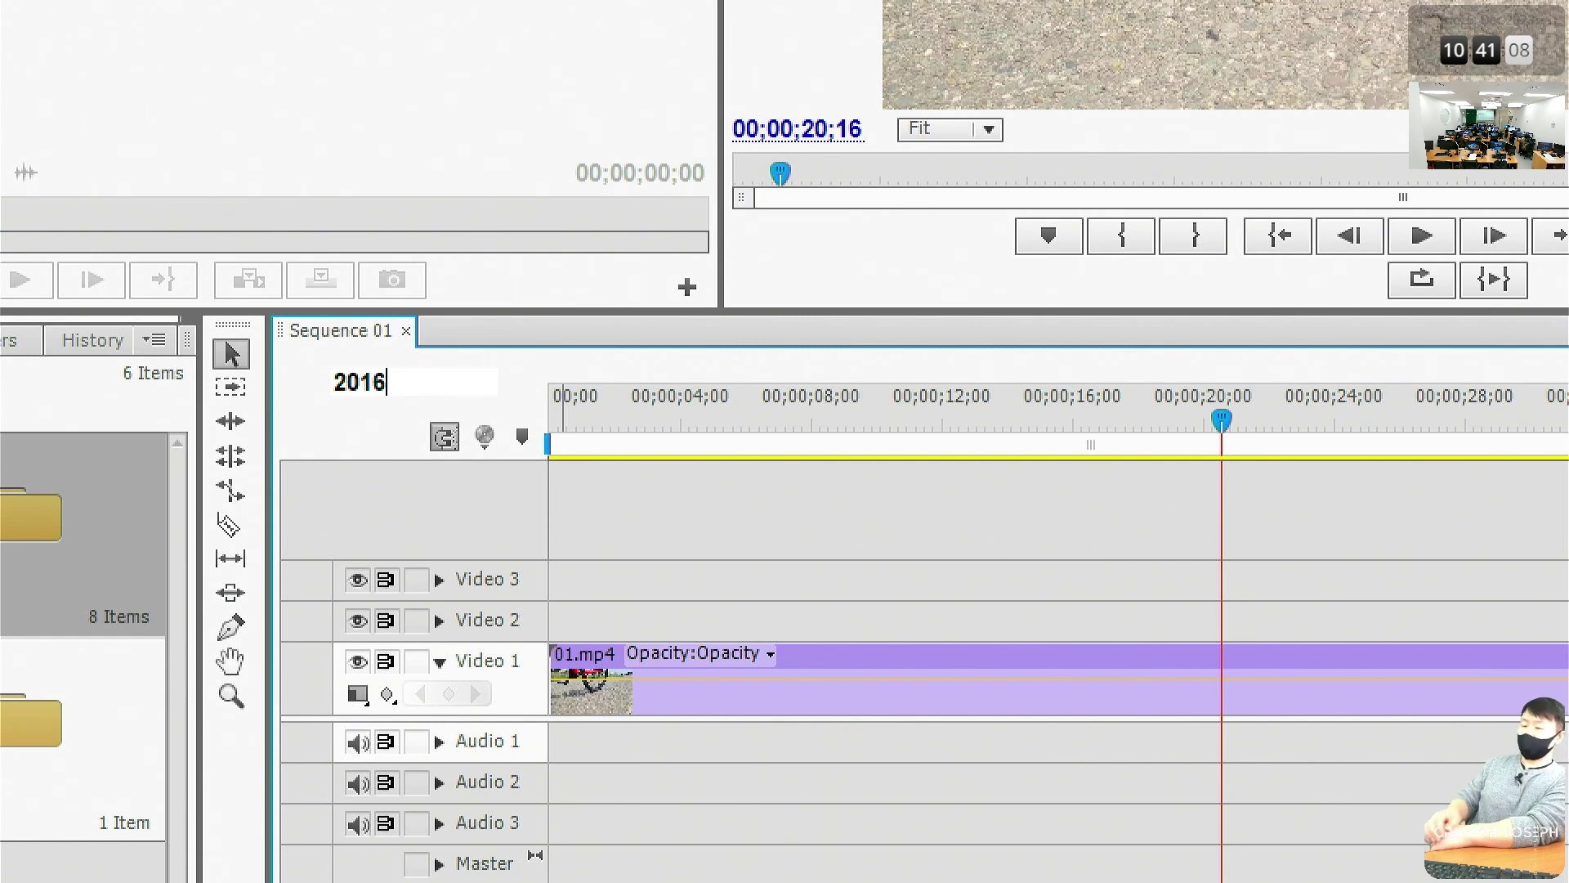
{"action": "left_click", "coordinate": [567, 532]}
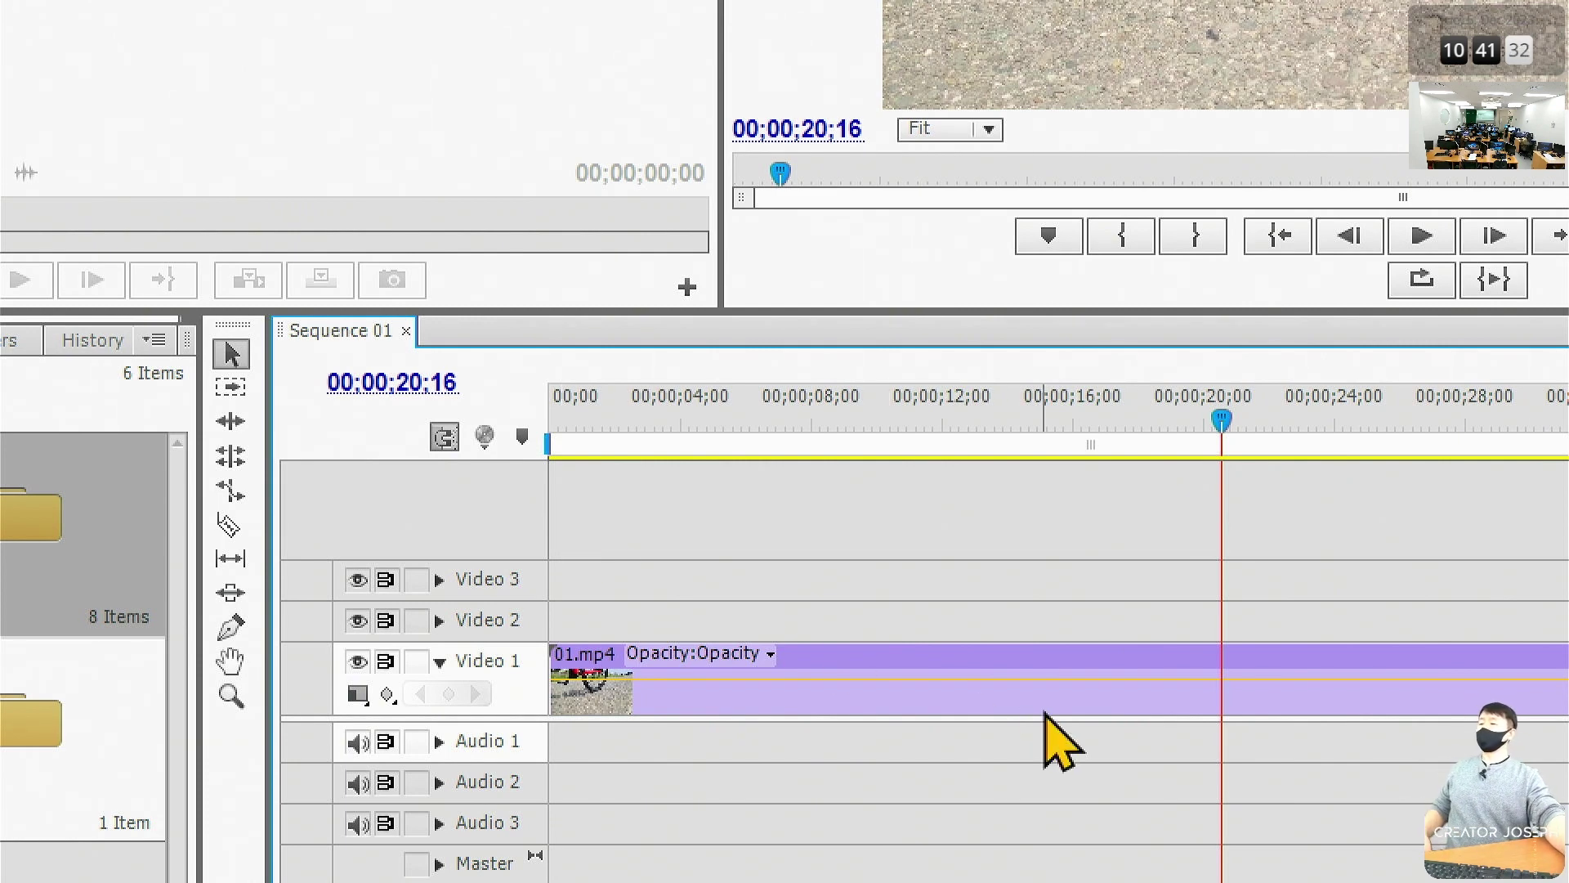
{"action": "left_click", "coordinate": [1329, 701]}
{"action": "left_click", "coordinate": [1156, 572]}
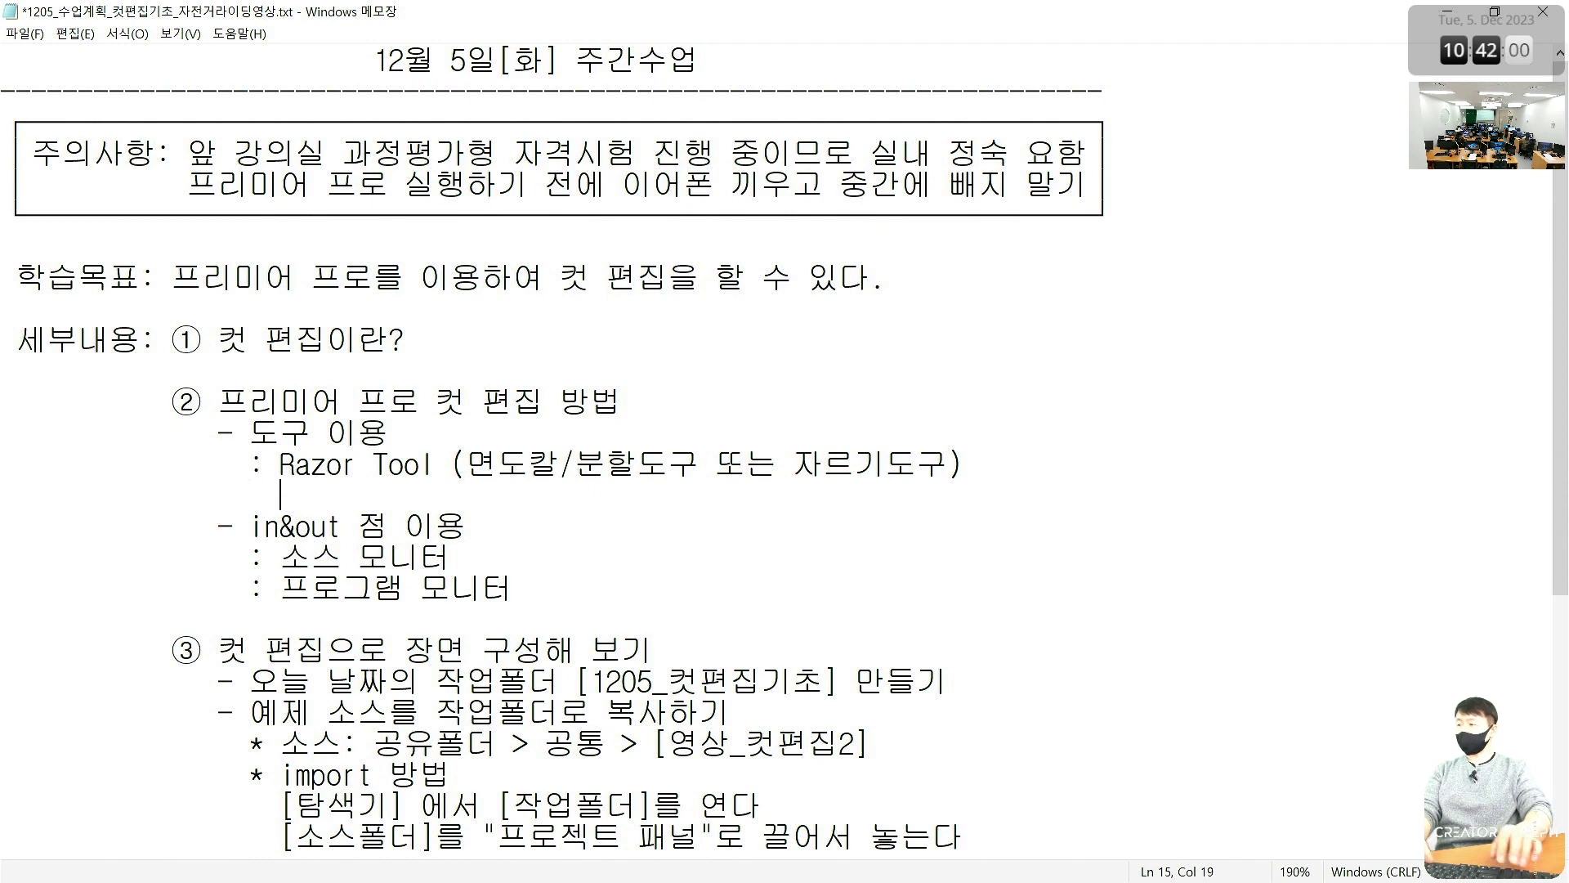
Add the note '단축키: Ctrl + K' and a blank line under Razor Tool, then minimise Notepad
{"action": "type", "text": "단축키:"}
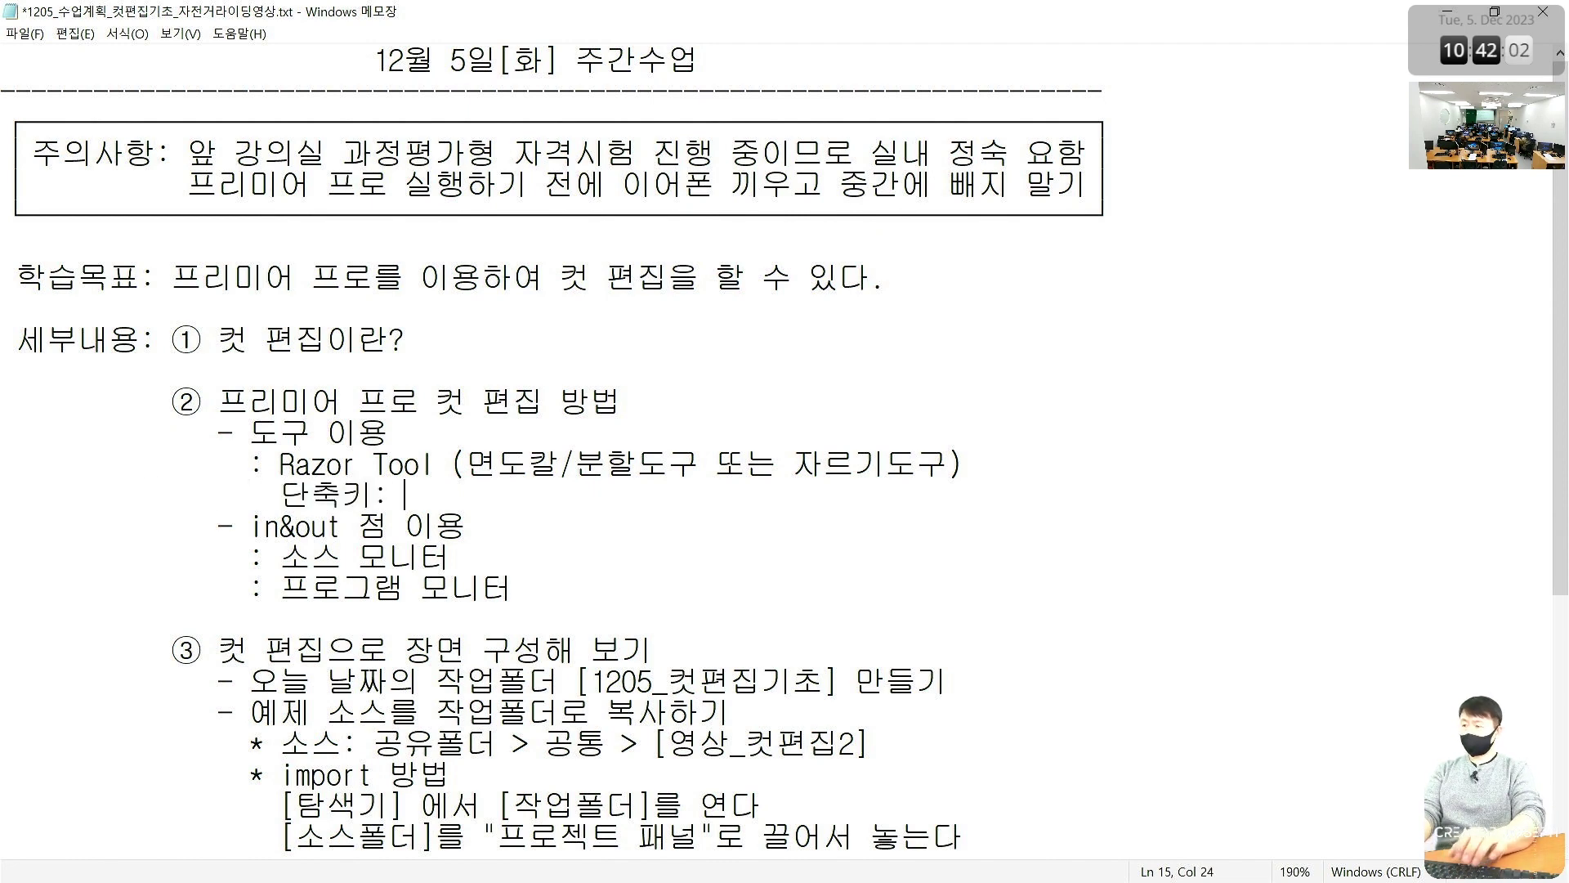
{"action": "type", "text": " Ctrl +"}
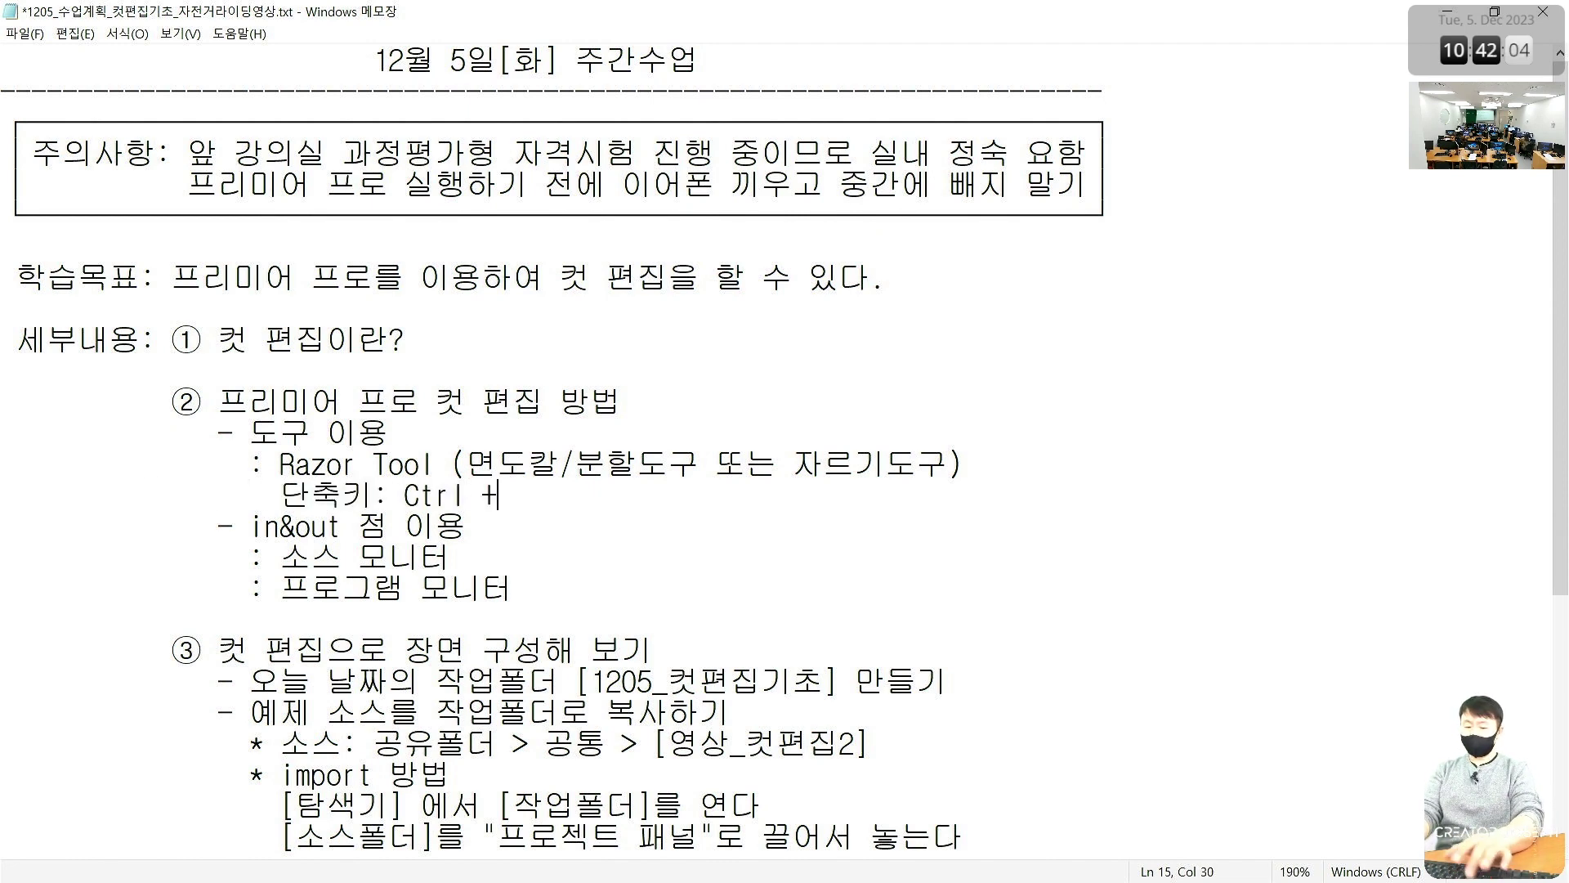
{"action": "type", "text": " K"}
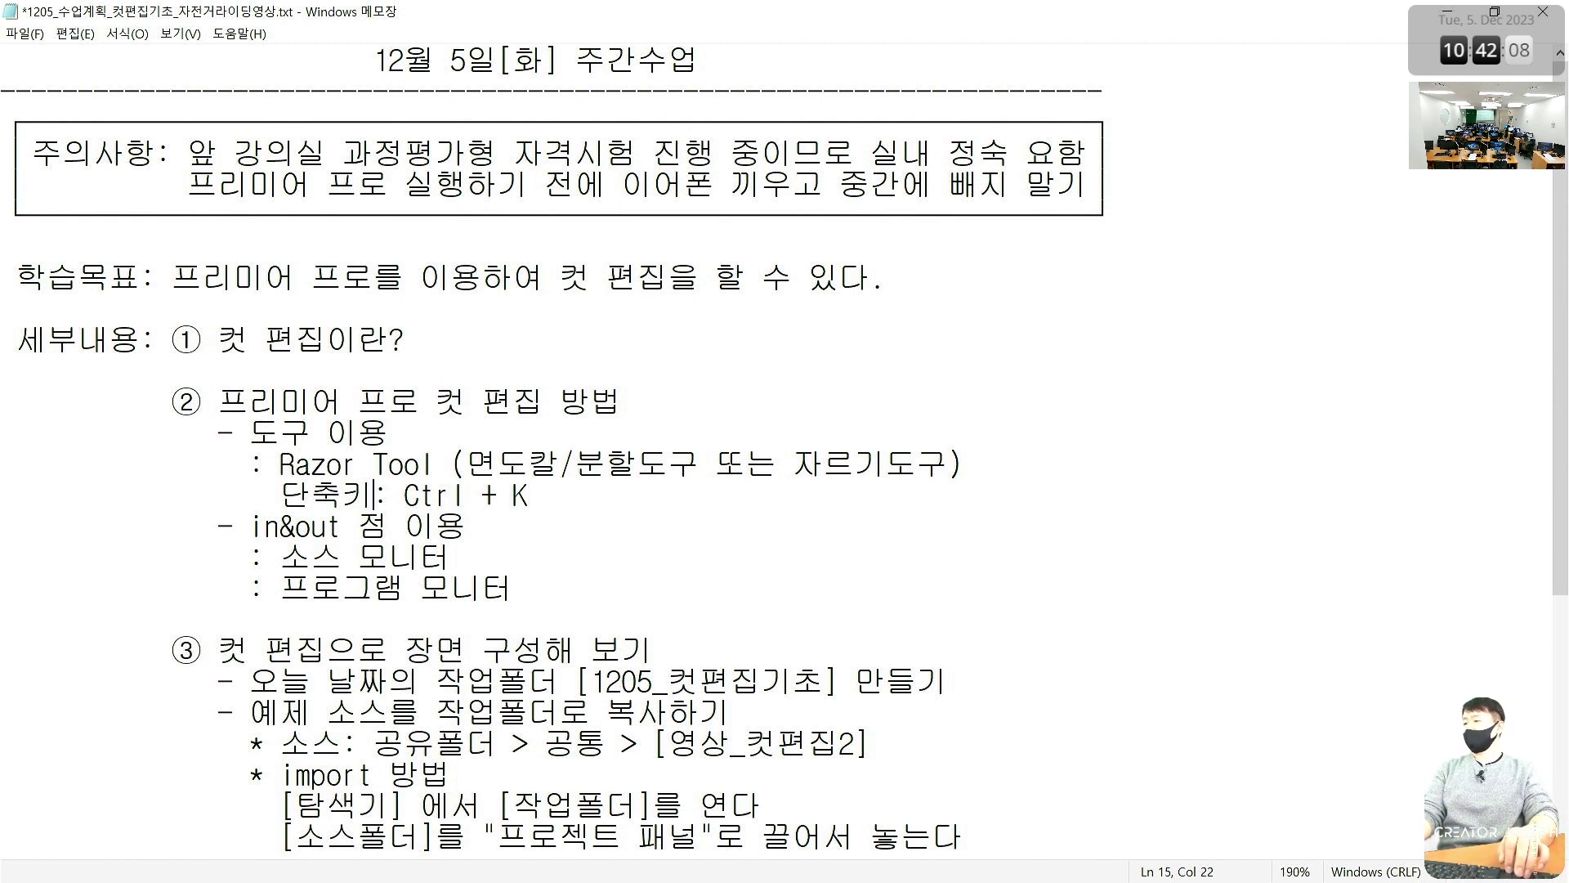
{"action": "key", "text": "Left"}
{"action": "key", "text": "Left"}
{"action": "key", "text": "Left"}
{"action": "key", "text": "End"}
{"action": "key", "text": "Return"}
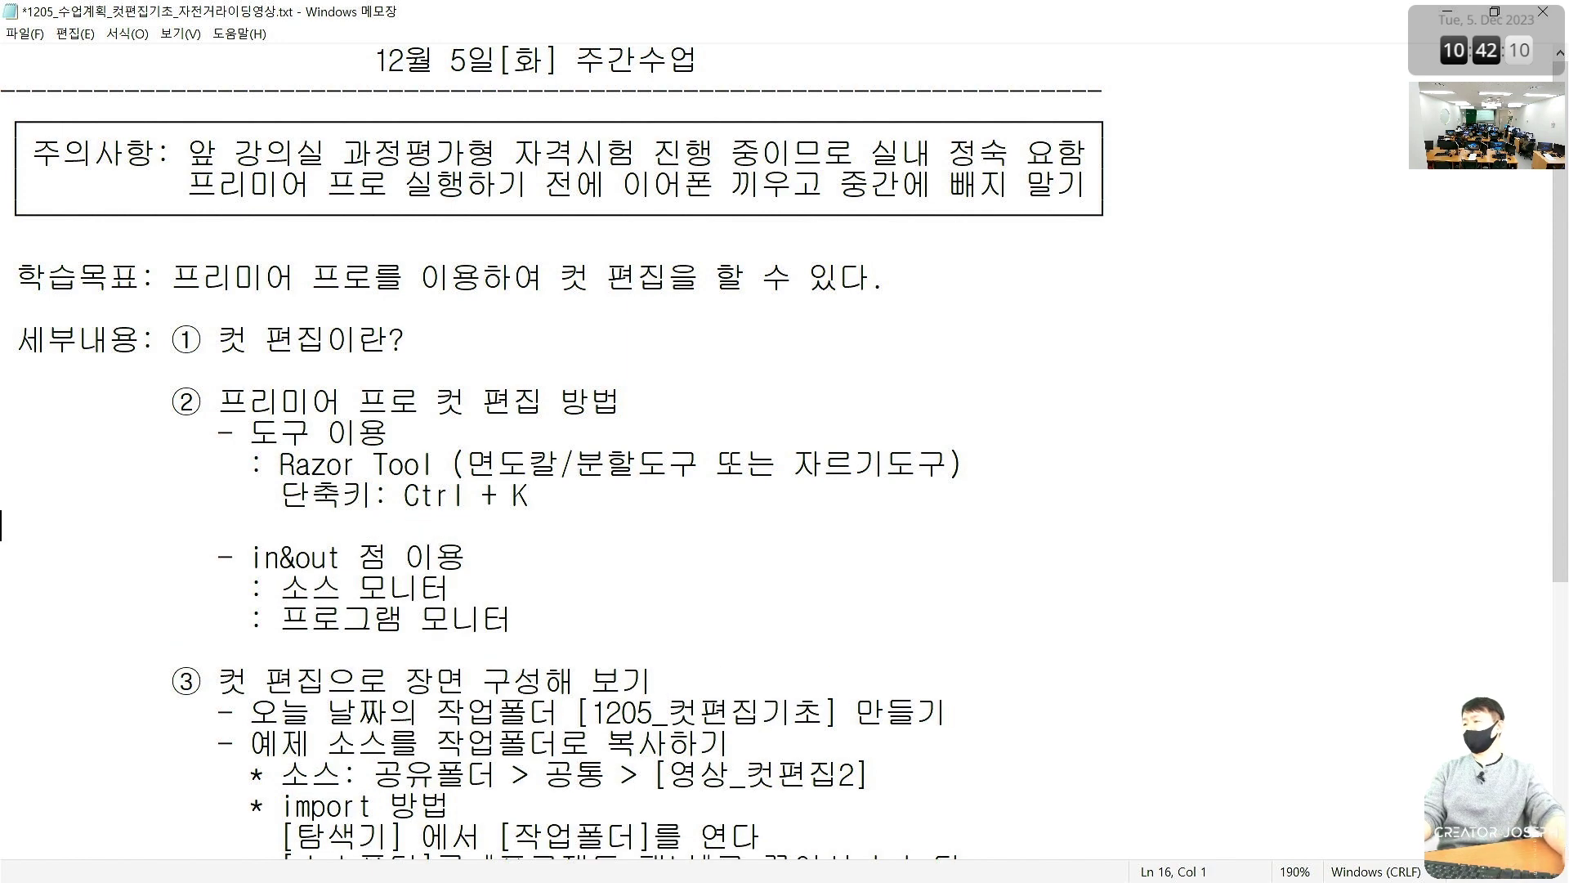
{"action": "left_click_drag", "start_coordinate": [404, 496], "coordinate": [549, 498]}
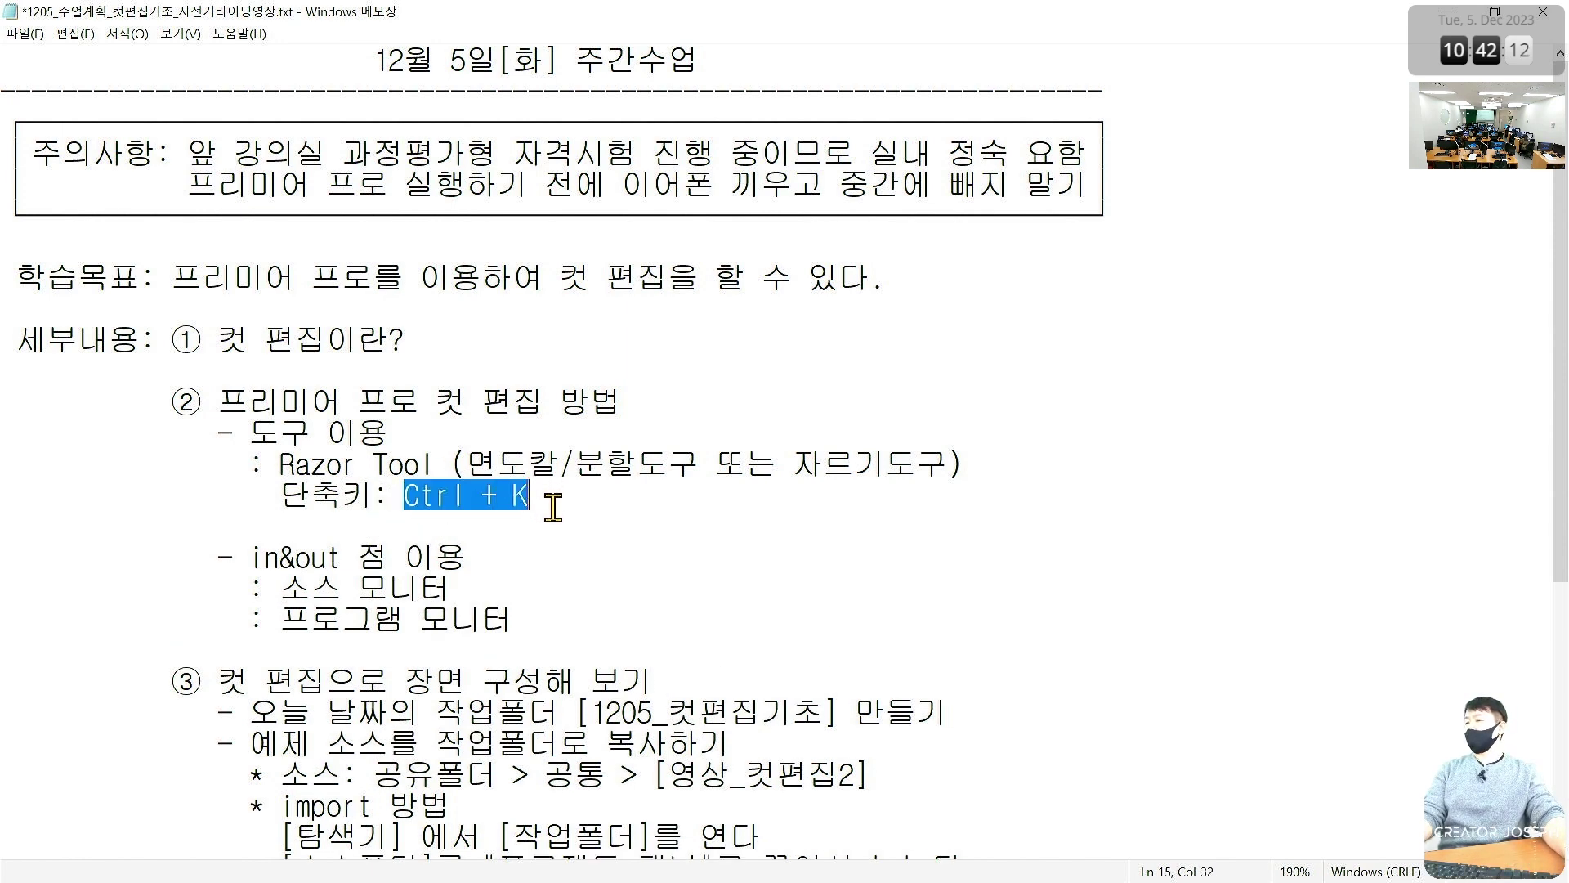
{"action": "left_click", "coordinate": [554, 508]}
{"action": "mouse_move", "coordinate": [280, 464]}
{"action": "left_mouse_down"}
{"action": "mouse_move", "coordinate": [420, 464]}
{"action": "mouse_move", "coordinate": [533, 497]}
{"action": "left_mouse_up"}
{"action": "left_click", "coordinate": [555, 501]}
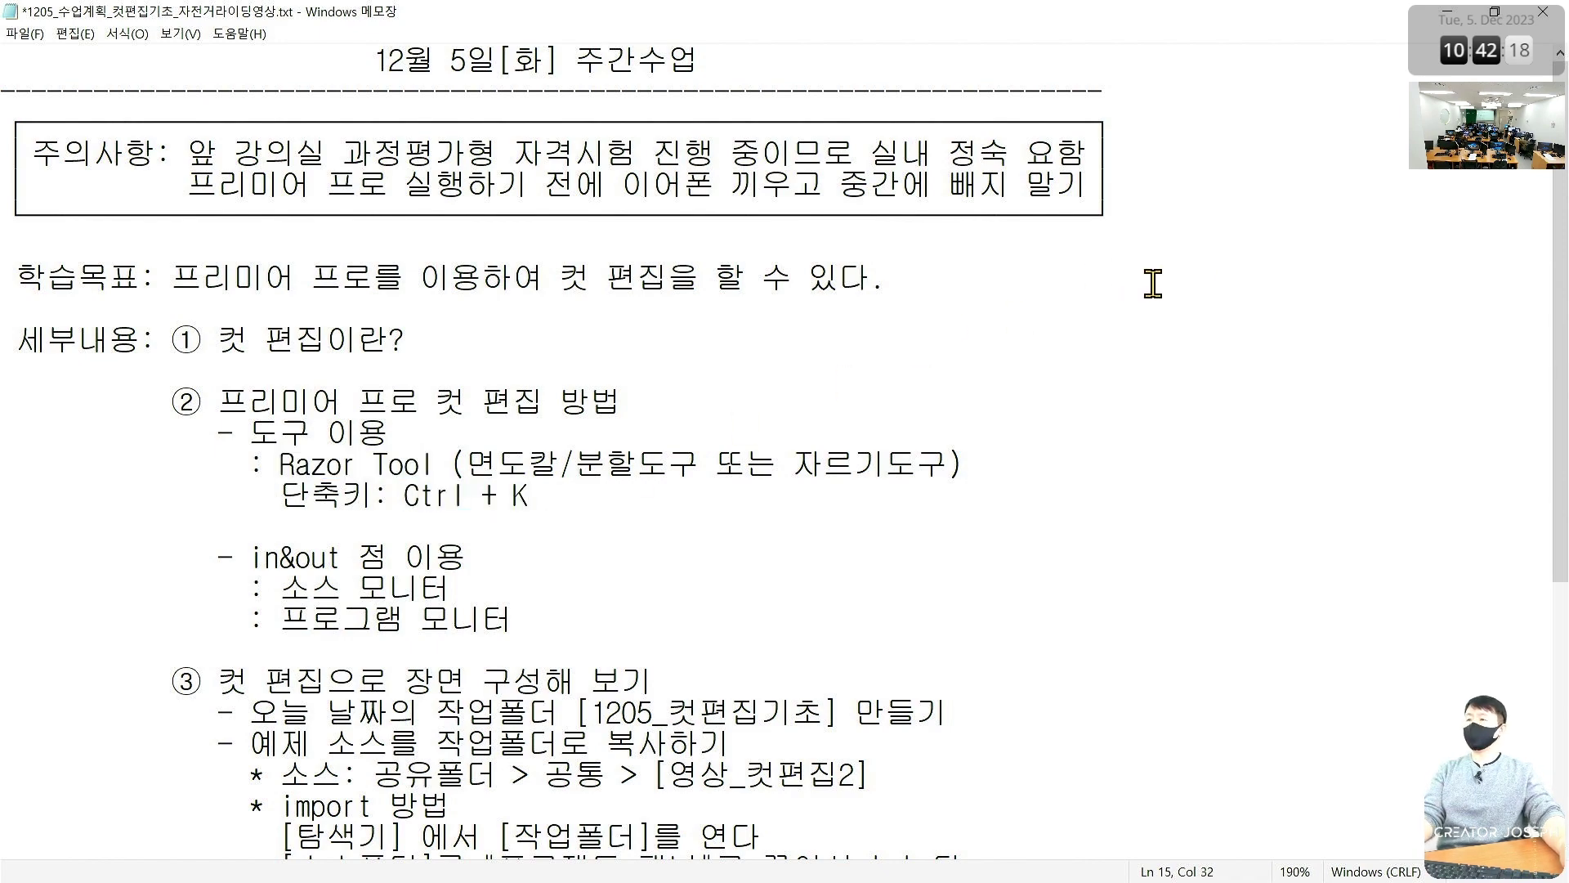
{"action": "left_click", "coordinate": [1444, 14]}
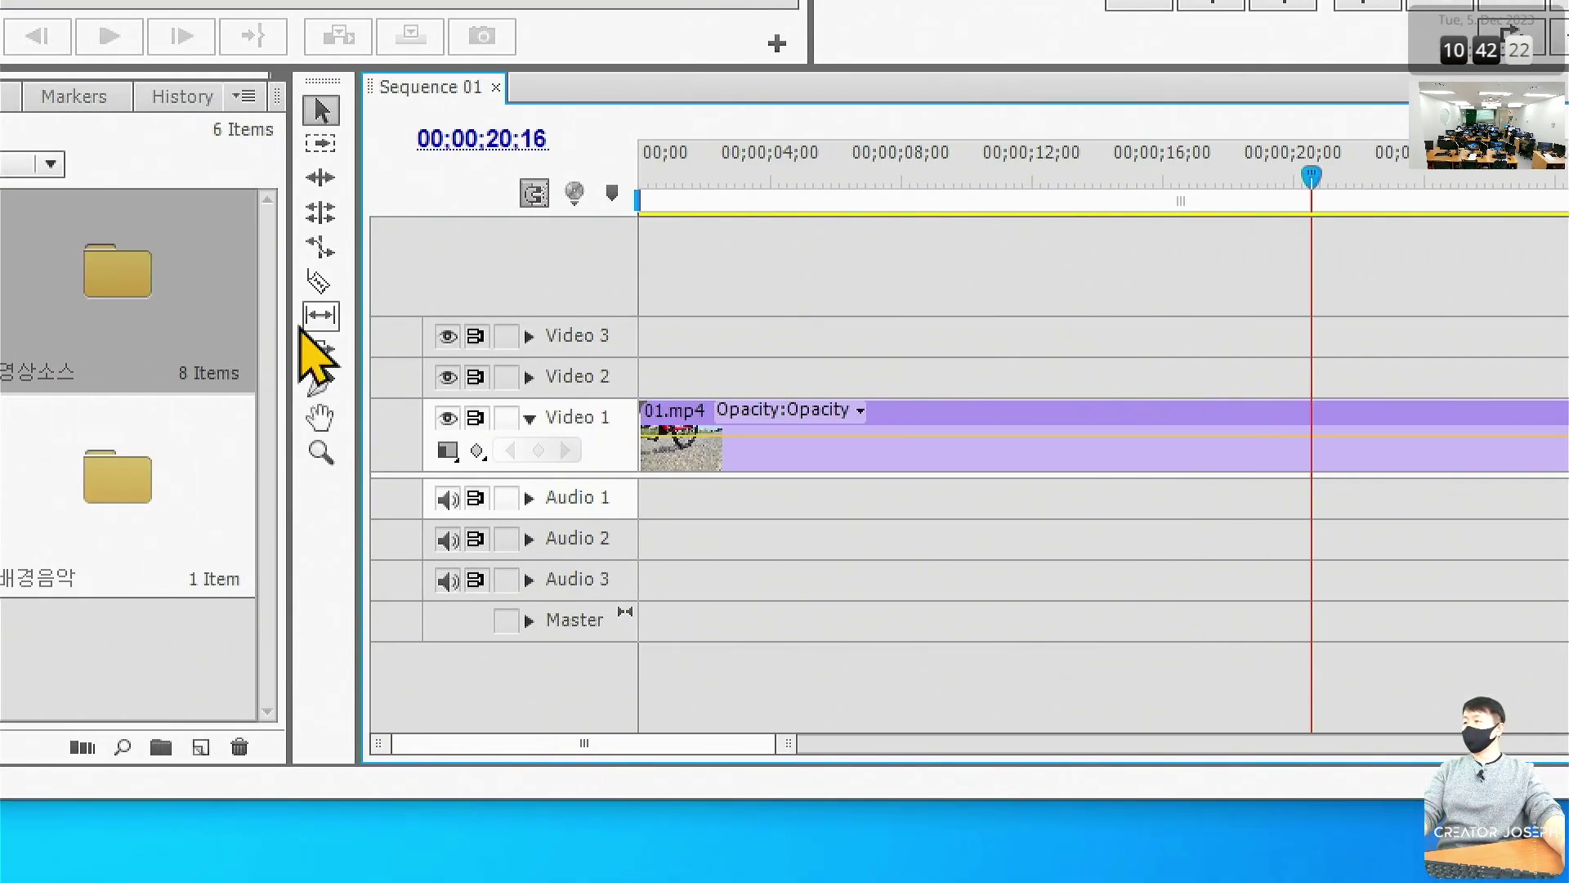
Switch to the Razor Tool and cut the 01.mp4 clip at five points
{"action": "left_click", "coordinate": [318, 281]}
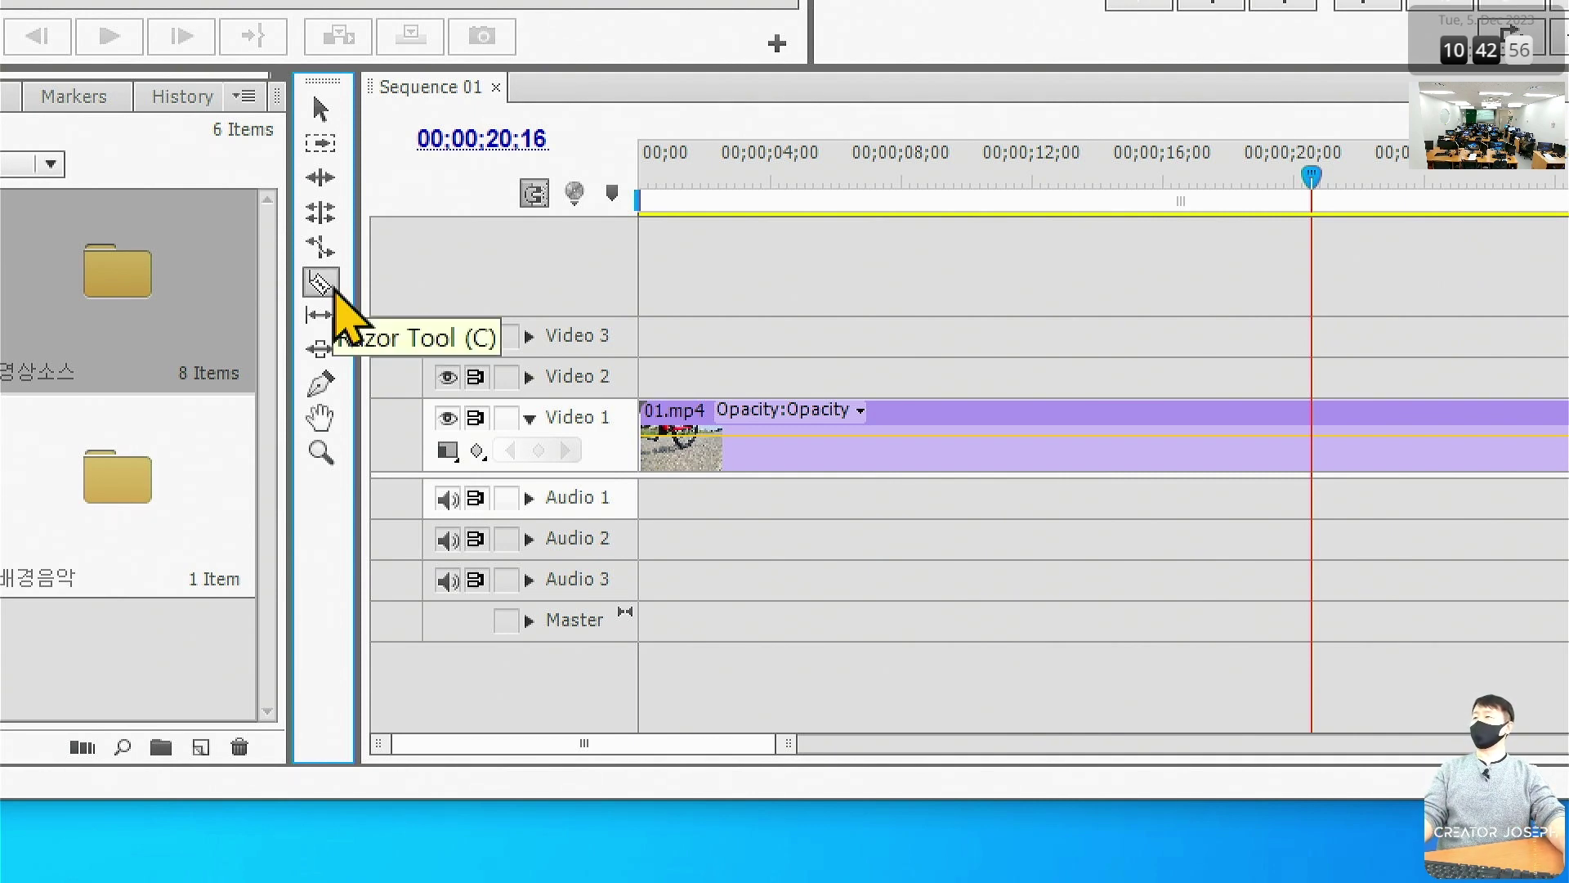
{"action": "left_click", "coordinate": [333, 289]}
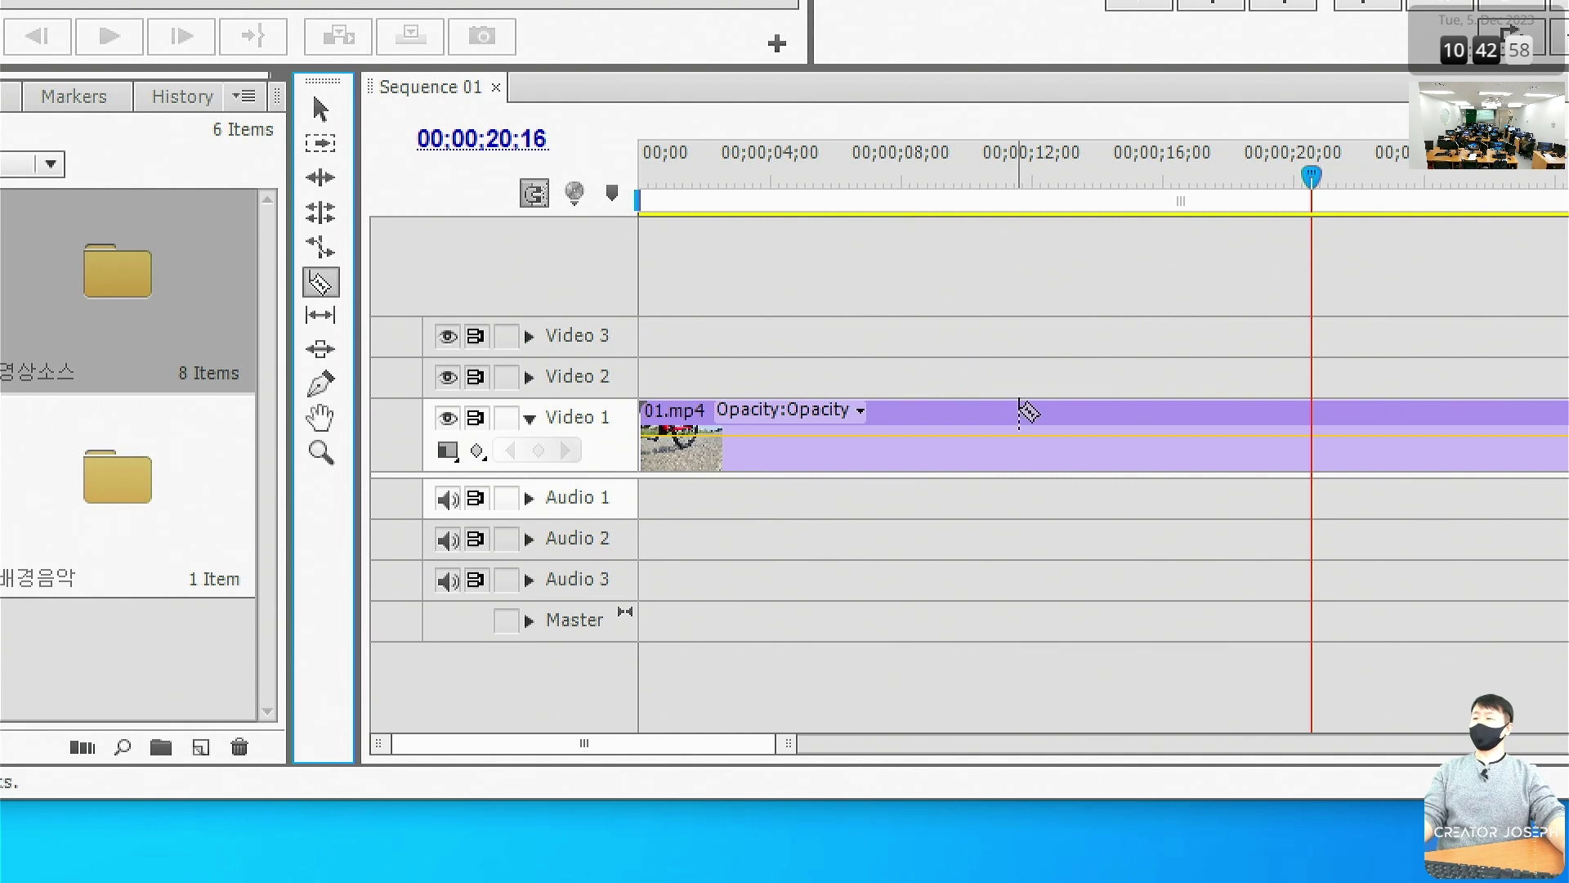
{"action": "left_click", "coordinate": [891, 446]}
{"action": "left_click", "coordinate": [1013, 445]}
{"action": "left_click", "coordinate": [1114, 445]}
{"action": "left_click", "coordinate": [1387, 445]}
{"action": "left_click", "coordinate": [1467, 446]}
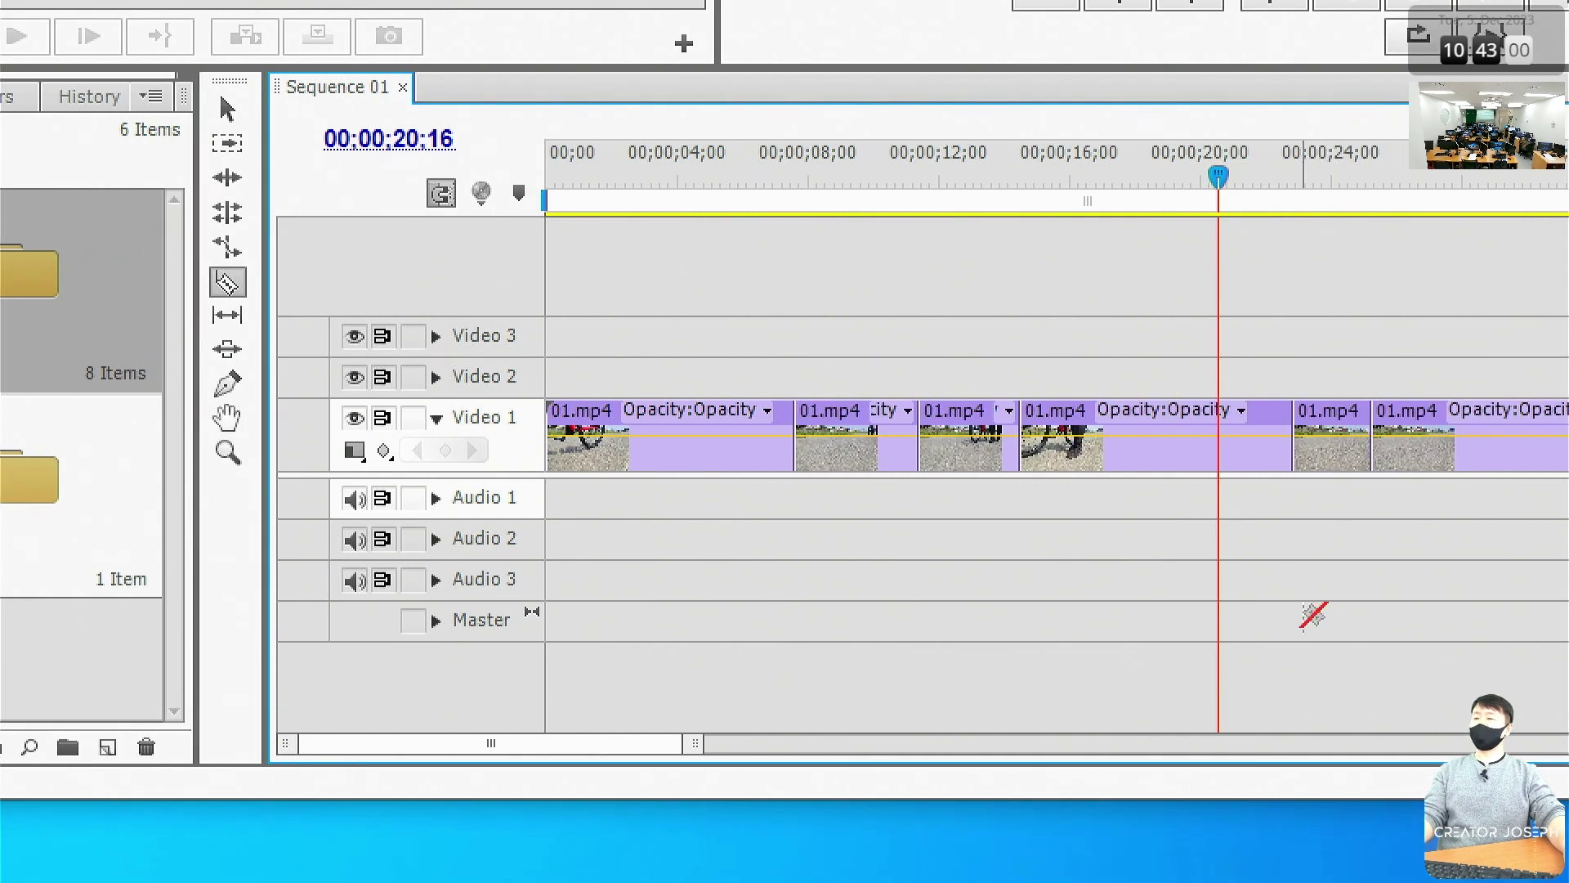
Make eight more trial cuts across the 01.mp4 clip
{"action": "left_click", "coordinate": [588, 437]}
{"action": "left_click", "coordinate": [644, 437]}
{"action": "left_click", "coordinate": [824, 438]}
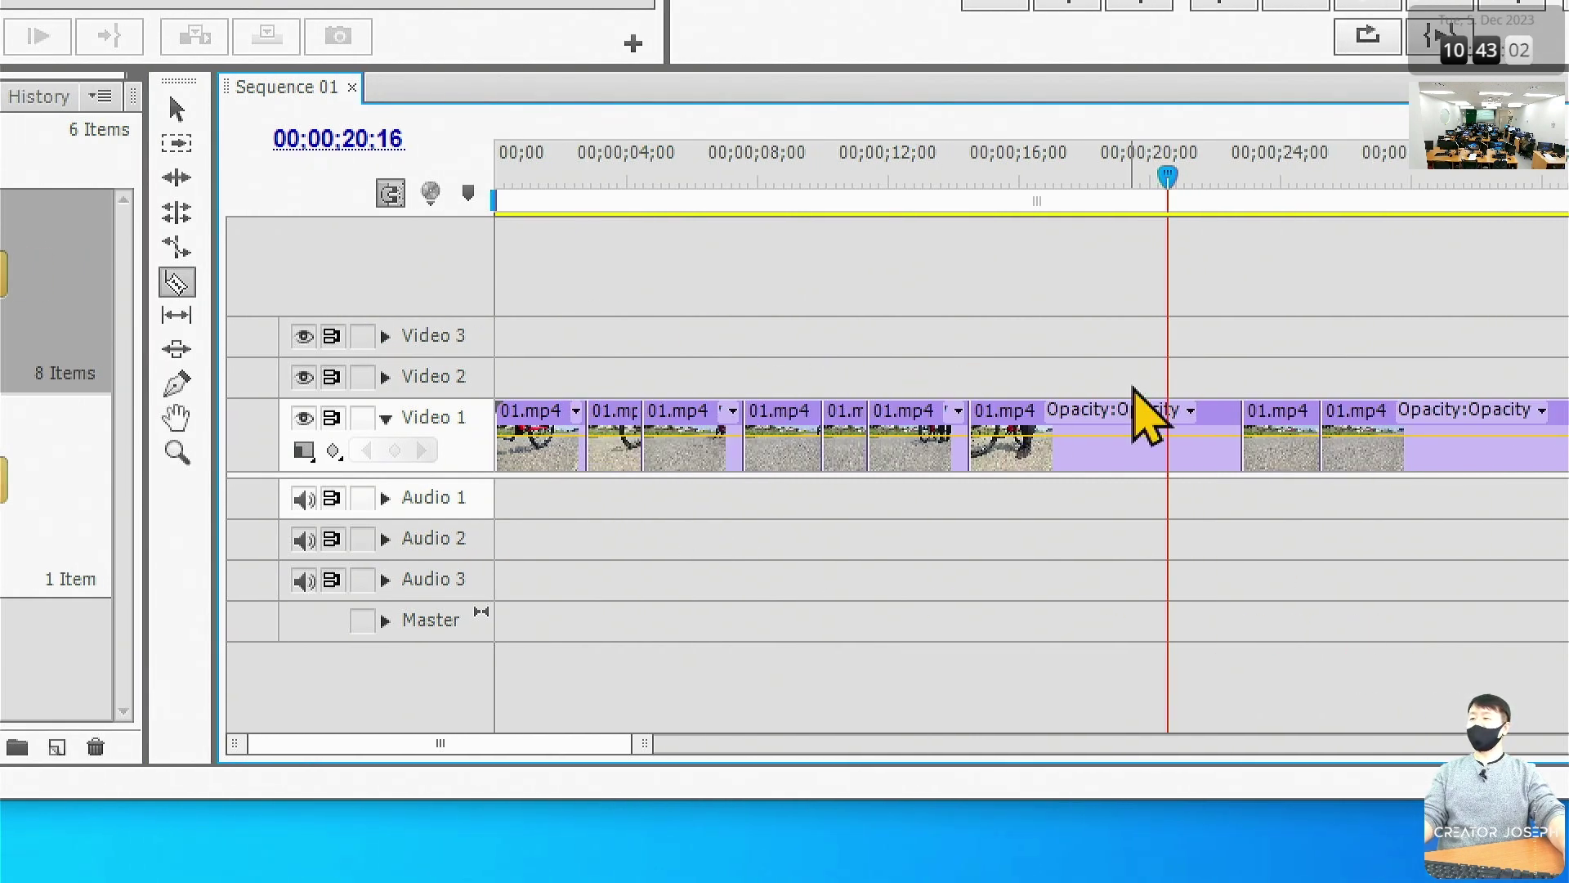
{"action": "left_click", "coordinate": [1169, 437]}
{"action": "left_click", "coordinate": [1056, 437]}
{"action": "left_click", "coordinate": [1010, 437]}
{"action": "left_click", "coordinate": [986, 442]}
{"action": "left_click", "coordinate": [931, 446]}
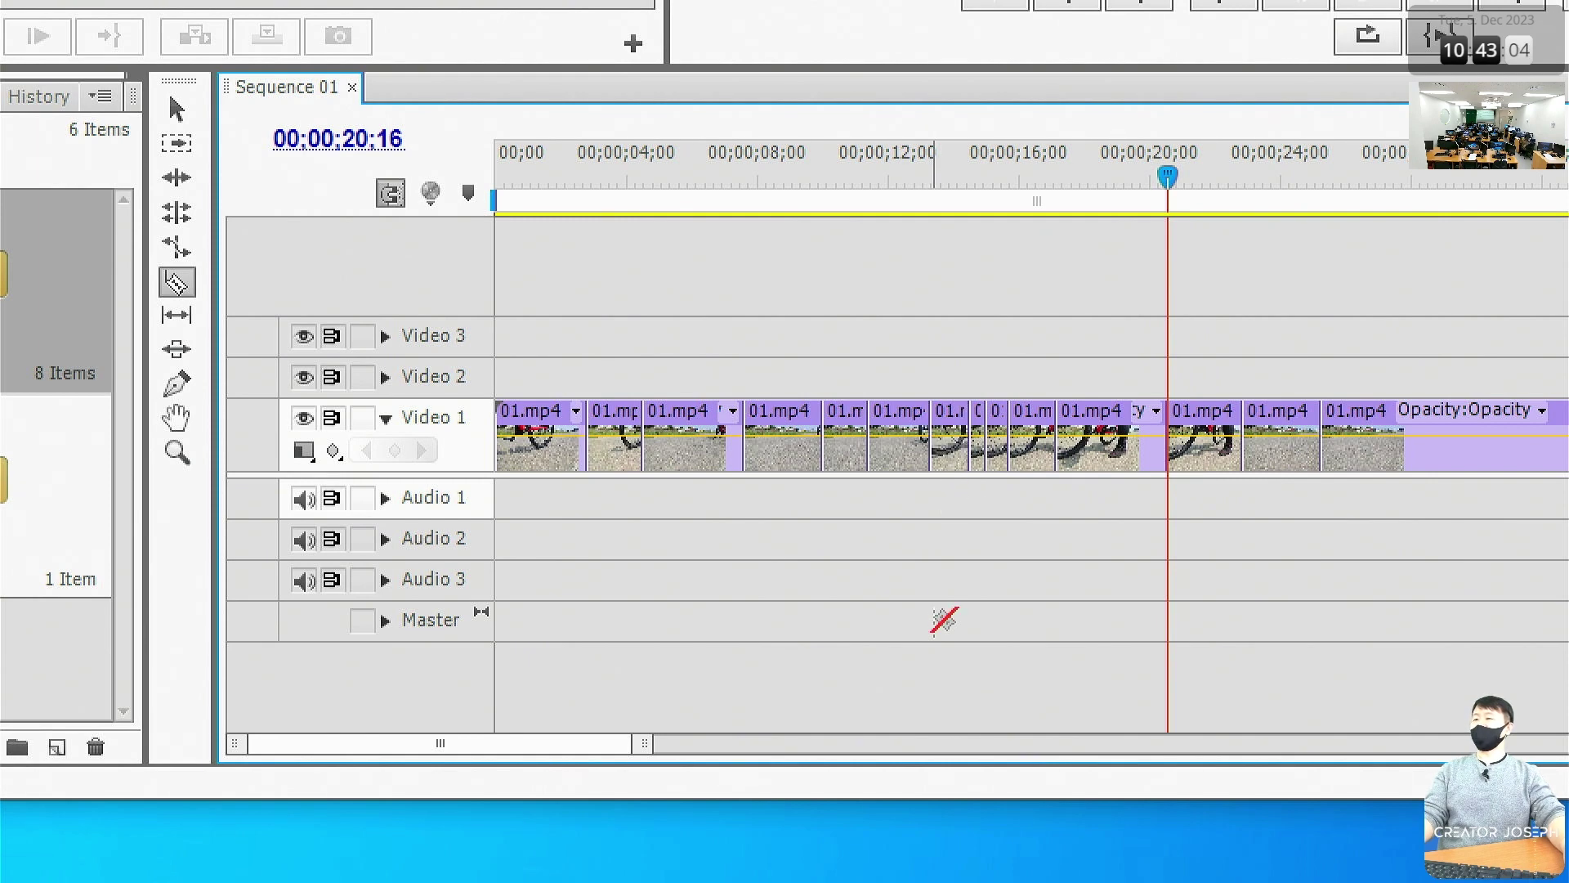
Undo the cuts with Ctrl+Z to restore the clip
{"action": "key", "text": "ctrl+z"}
{"action": "key", "text": "ctrl+z"}
{"action": "key", "text": "ctrl+z"}
{"action": "key", "text": "ctrl+z"}
{"action": "key", "text": "ctrl+z"}
{"action": "key", "text": "ctrl+z"}
{"action": "key", "text": "ctrl+z"}
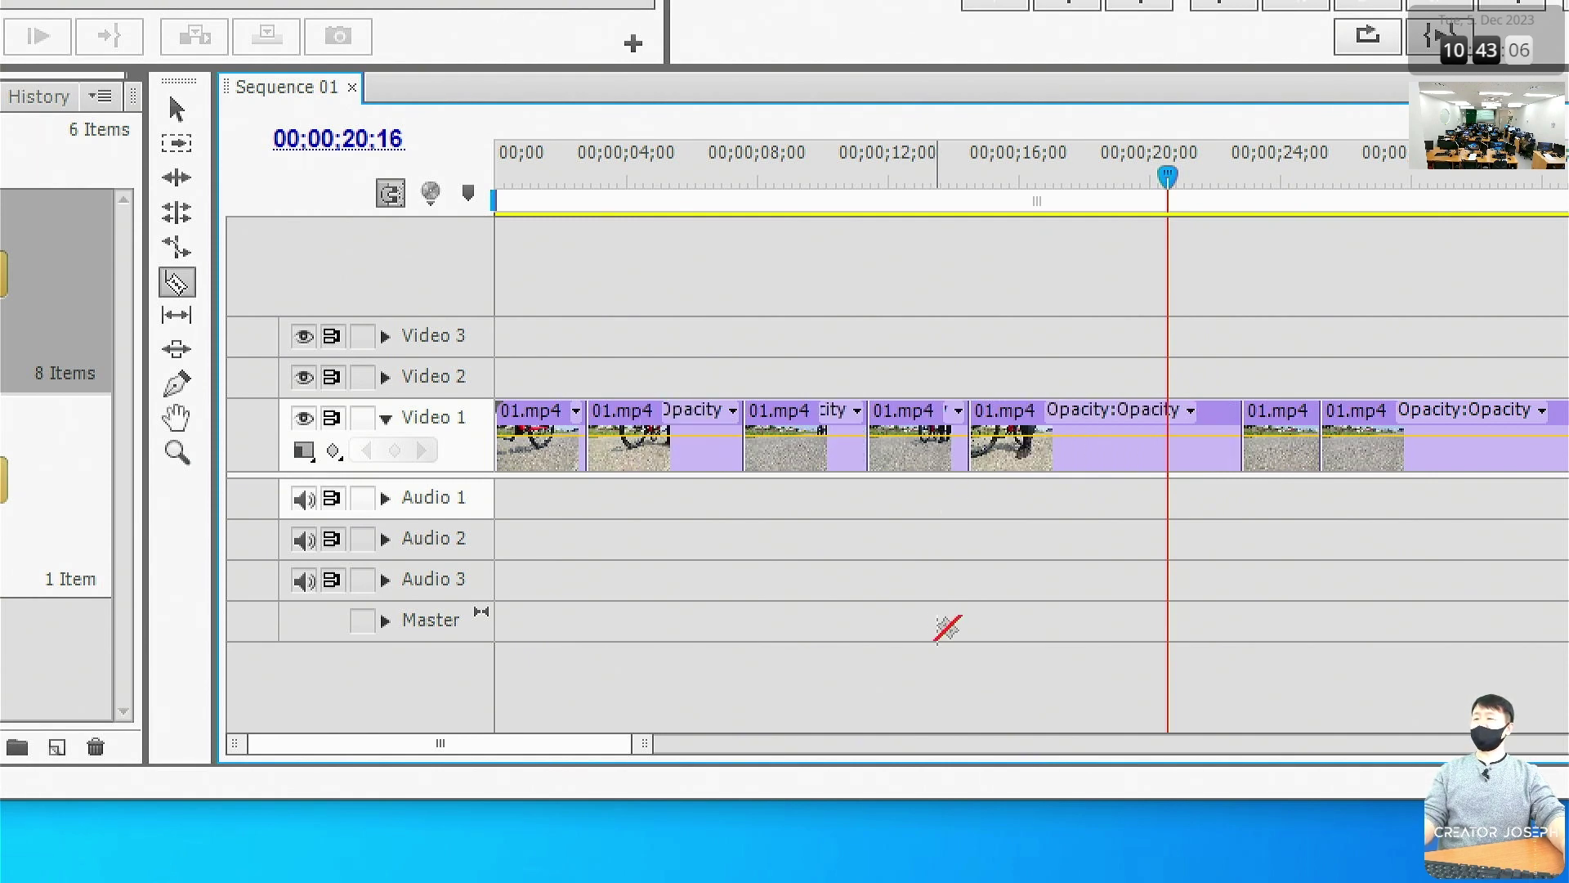
{"action": "key", "text": "ctrl+z"}
{"action": "key", "text": "ctrl+z"}
{"action": "key", "text": "ctrl+z"}
{"action": "key", "text": "ctrl+z"}
{"action": "key", "text": "ctrl+z"}
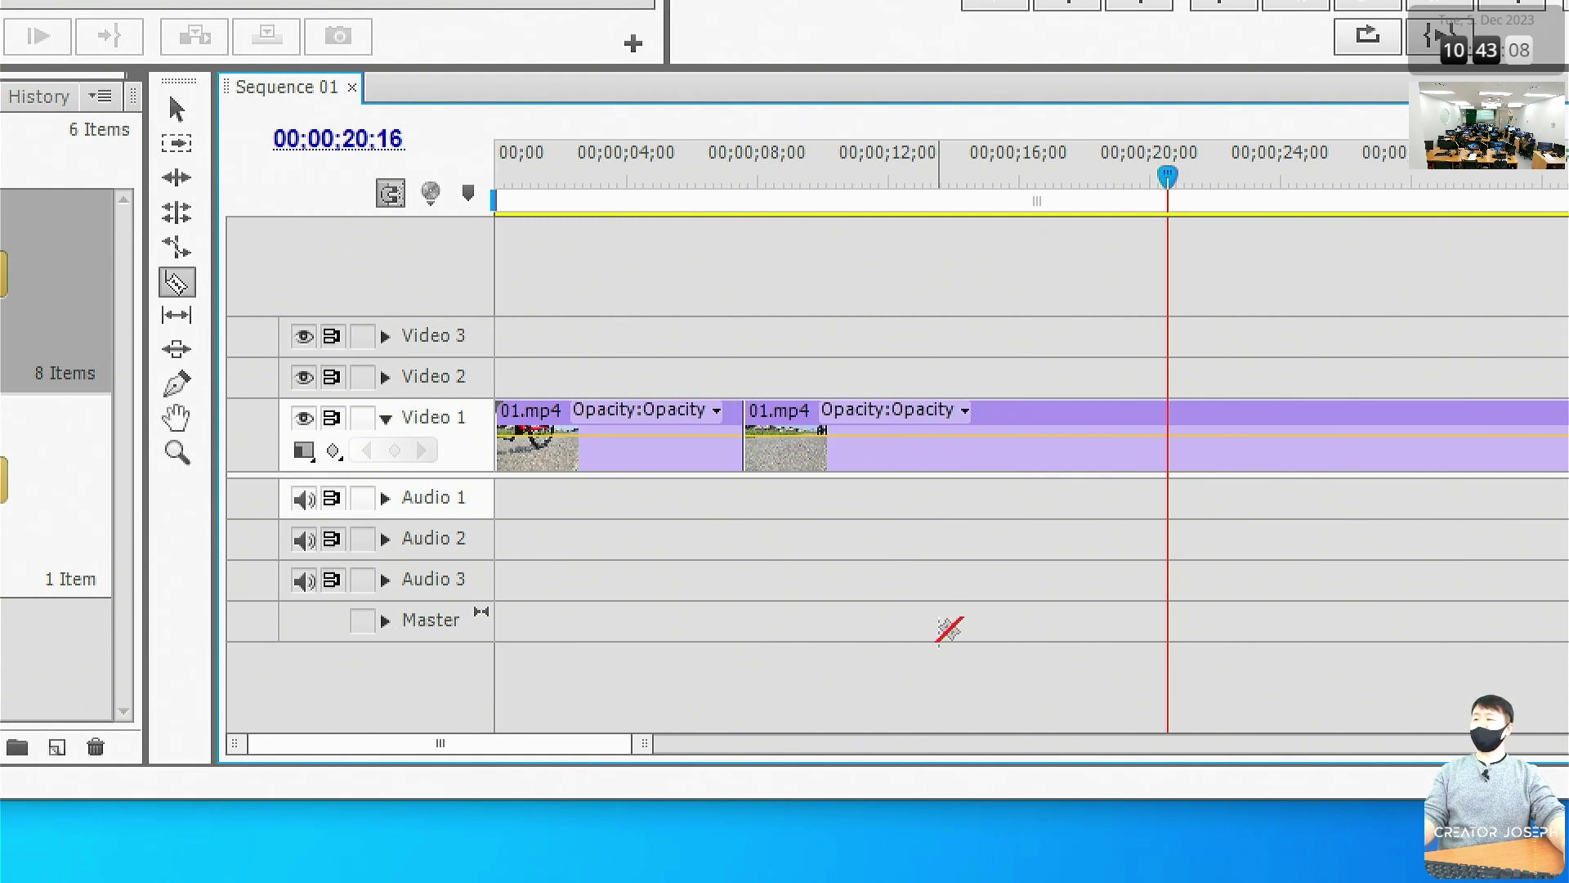
{"action": "key", "text": "ctrl+z"}
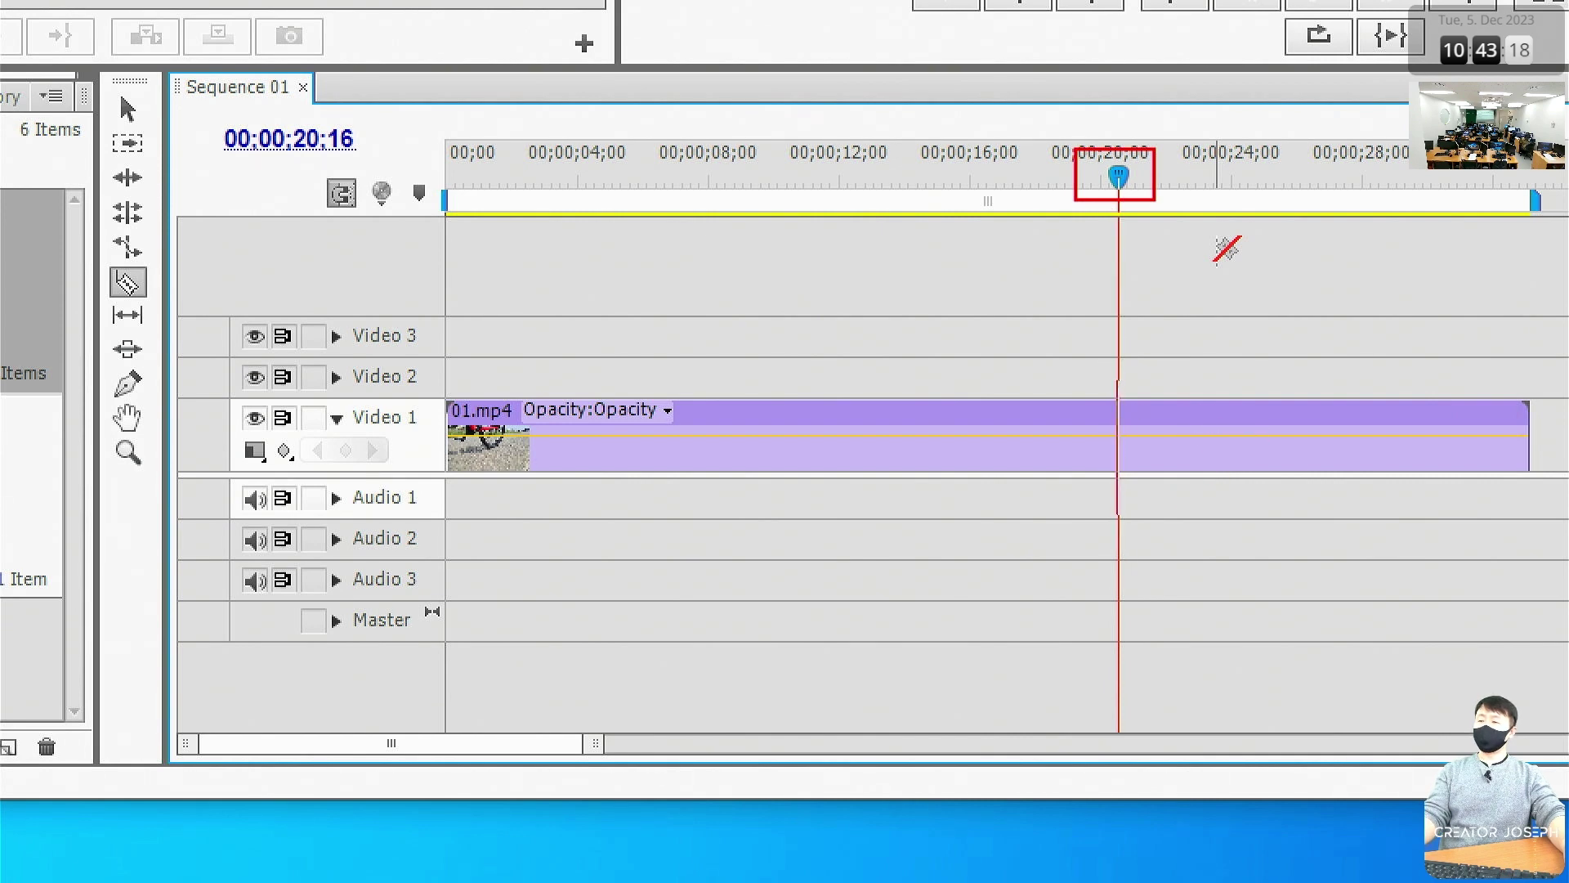
Razor the 01.mp4 clip on Video 1 exactly at the 00;00;20;16 playhead
{"action": "left_click_drag", "start_coordinate": [1116, 280], "coordinate": [1132, 307]}
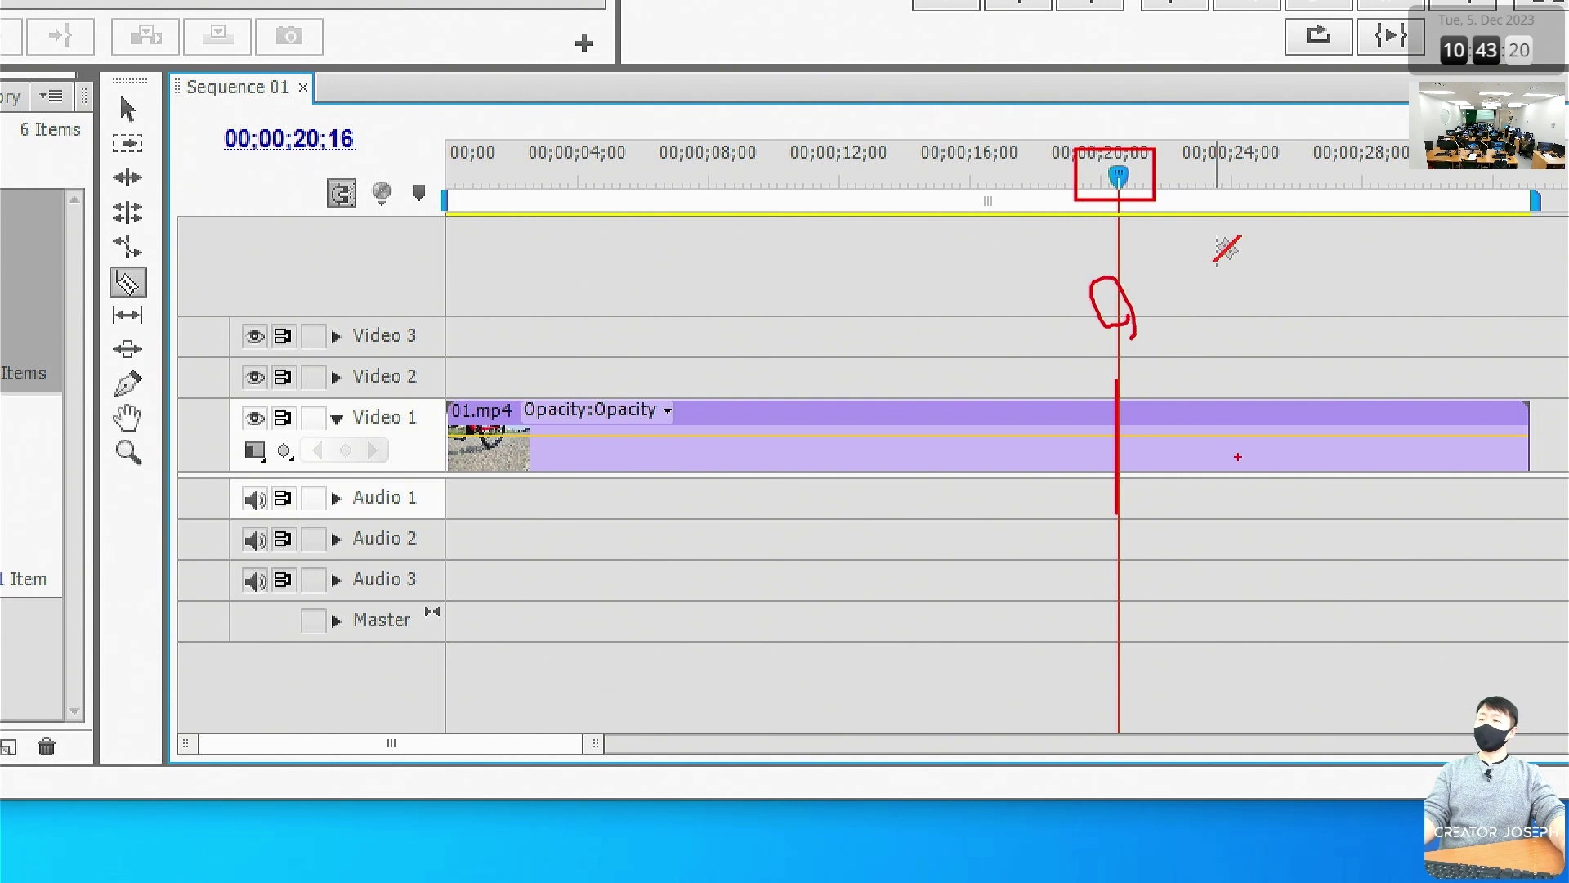
{"action": "left_click_drag", "start_coordinate": [1259, 408], "coordinate": [1251, 445]}
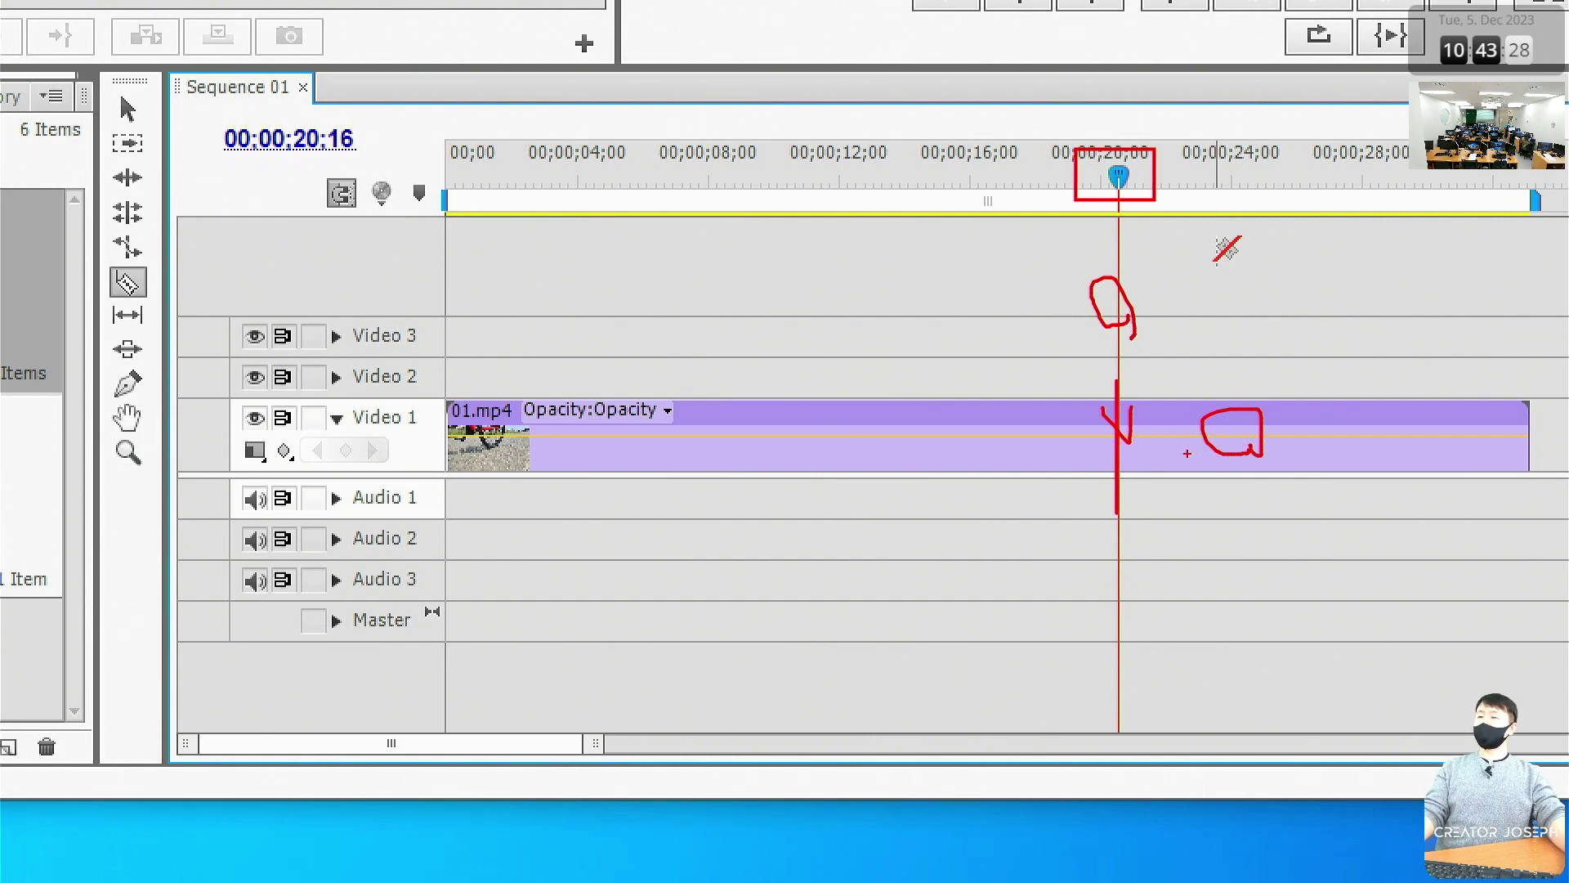
{"action": "key", "text": "e"}
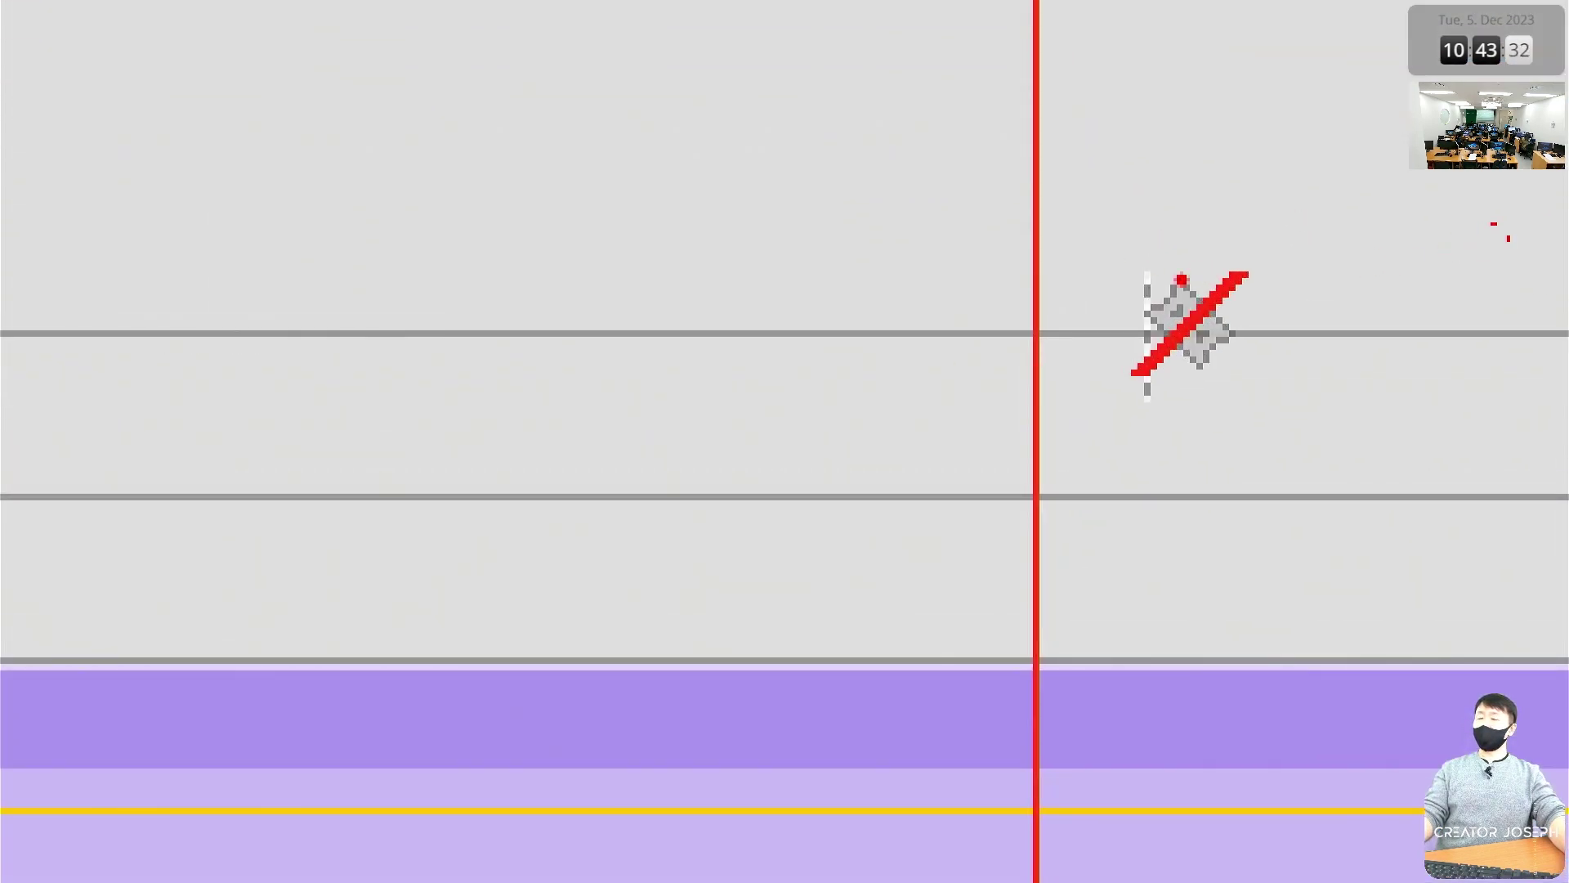
{"action": "left_click_drag", "start_coordinate": [1143, 244], "coordinate": [1139, 514]}
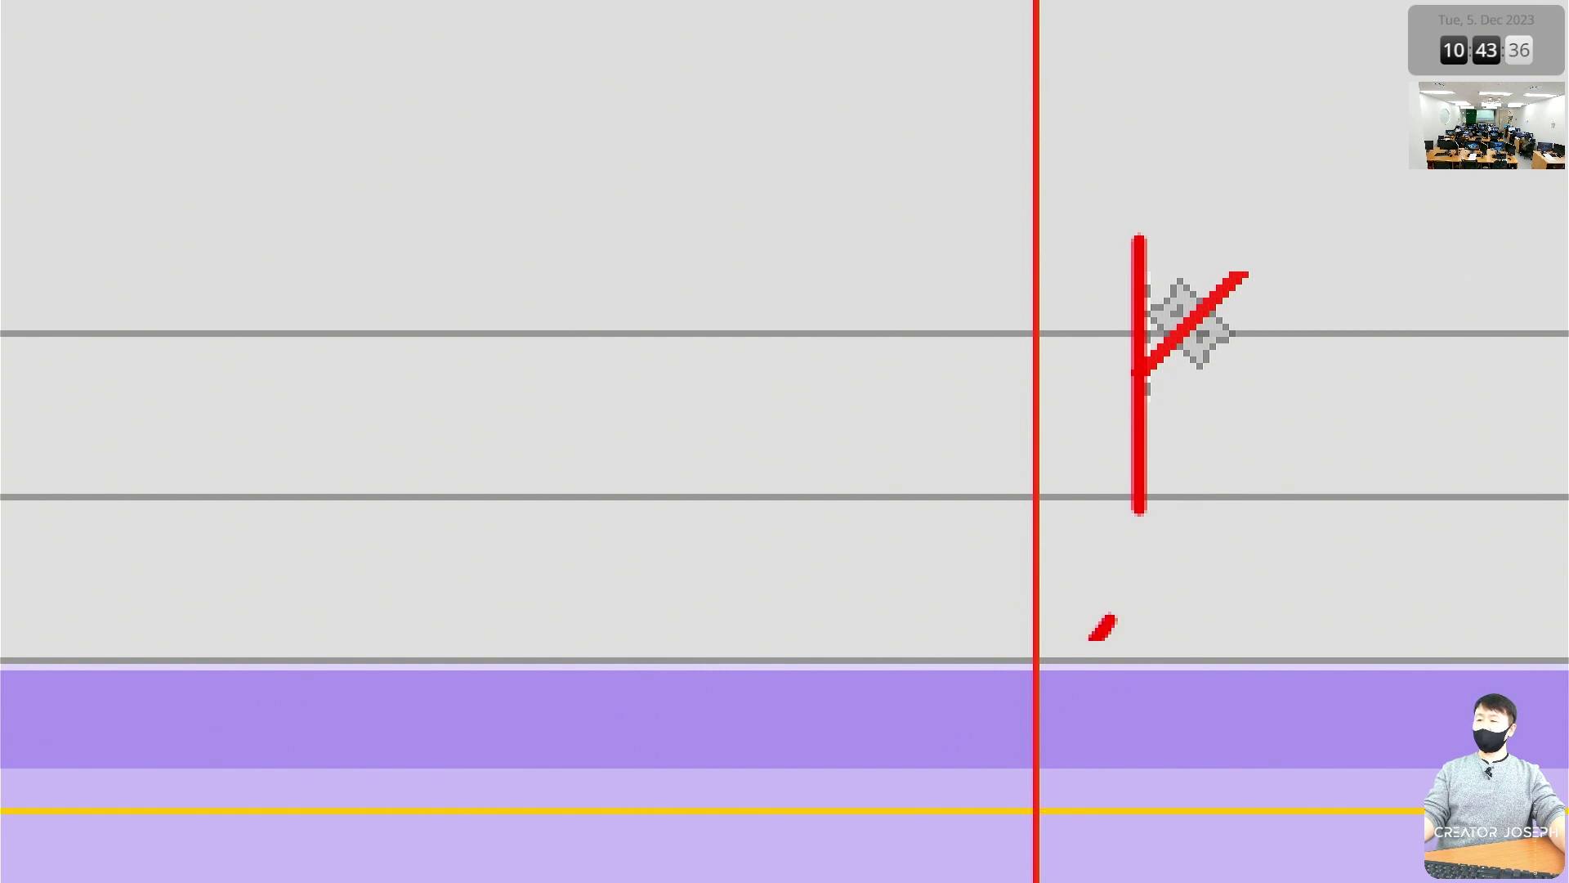
{"action": "left_click_drag", "start_coordinate": [1092, 637], "coordinate": [977, 756]}
{"action": "left_click_drag", "start_coordinate": [1028, 672], "coordinate": [1087, 740]}
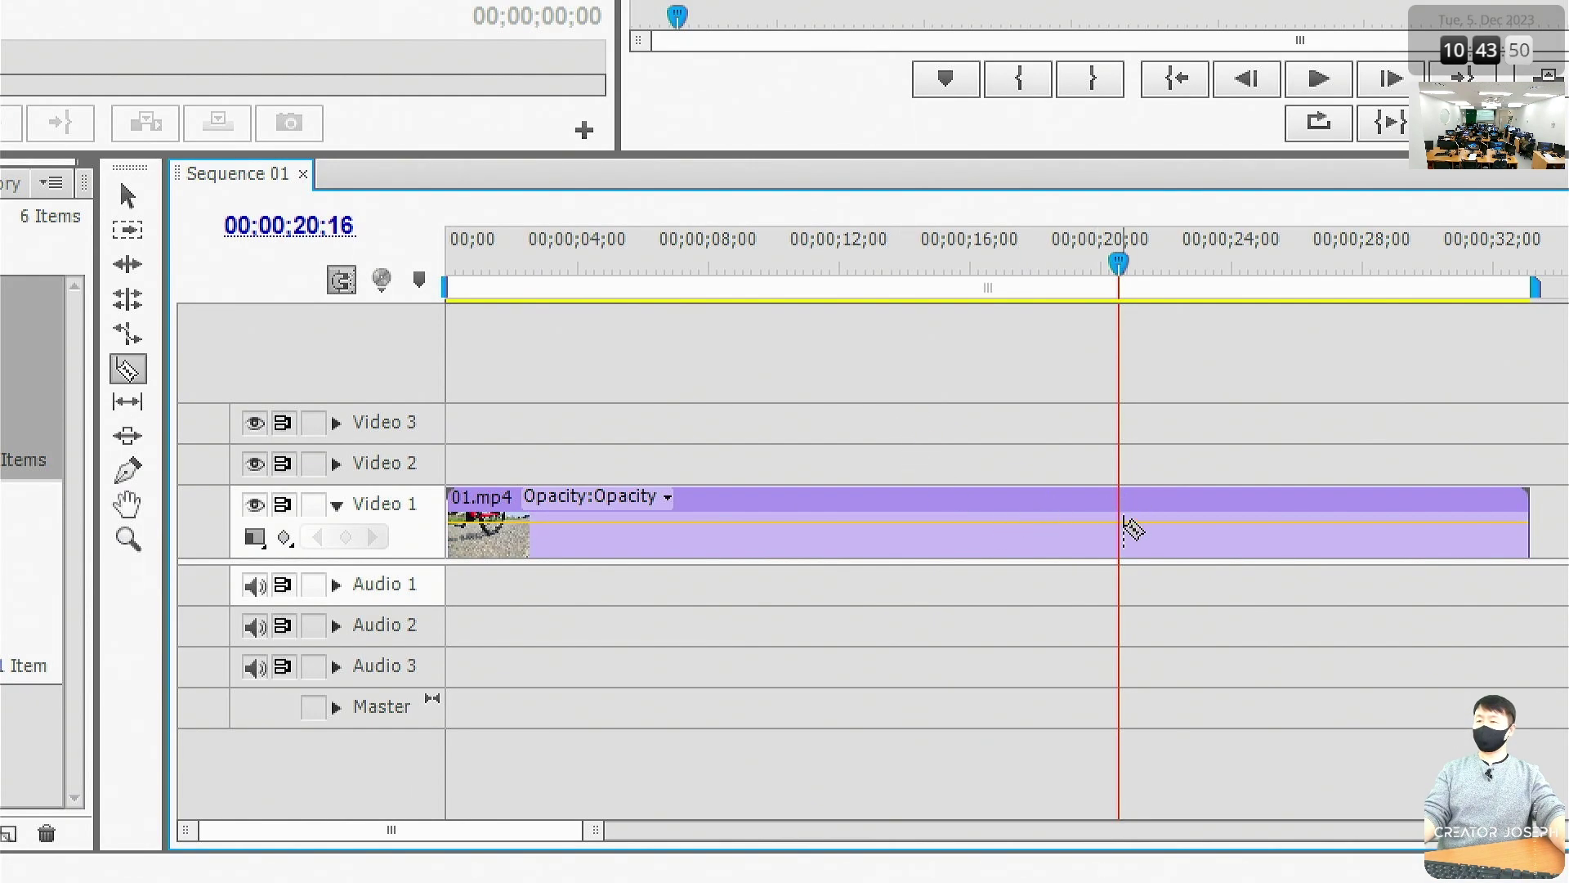
{"action": "left_click", "coordinate": [1124, 527]}
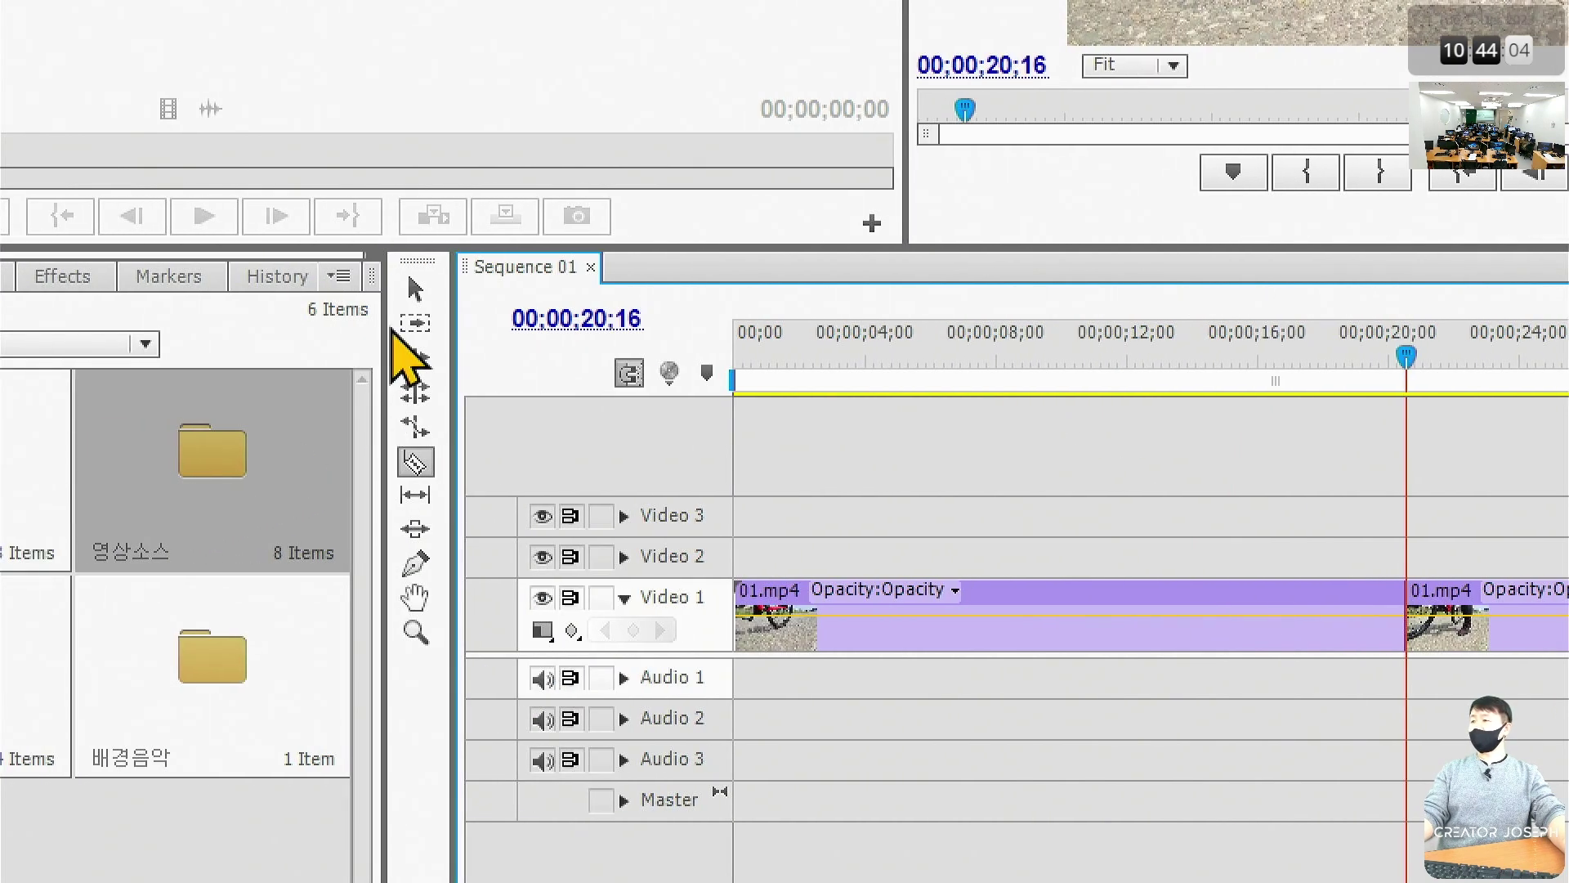
Return to the Selection tool and play from 20;22 and 20;16, stopping at 22;28
{"action": "left_click", "coordinate": [417, 293]}
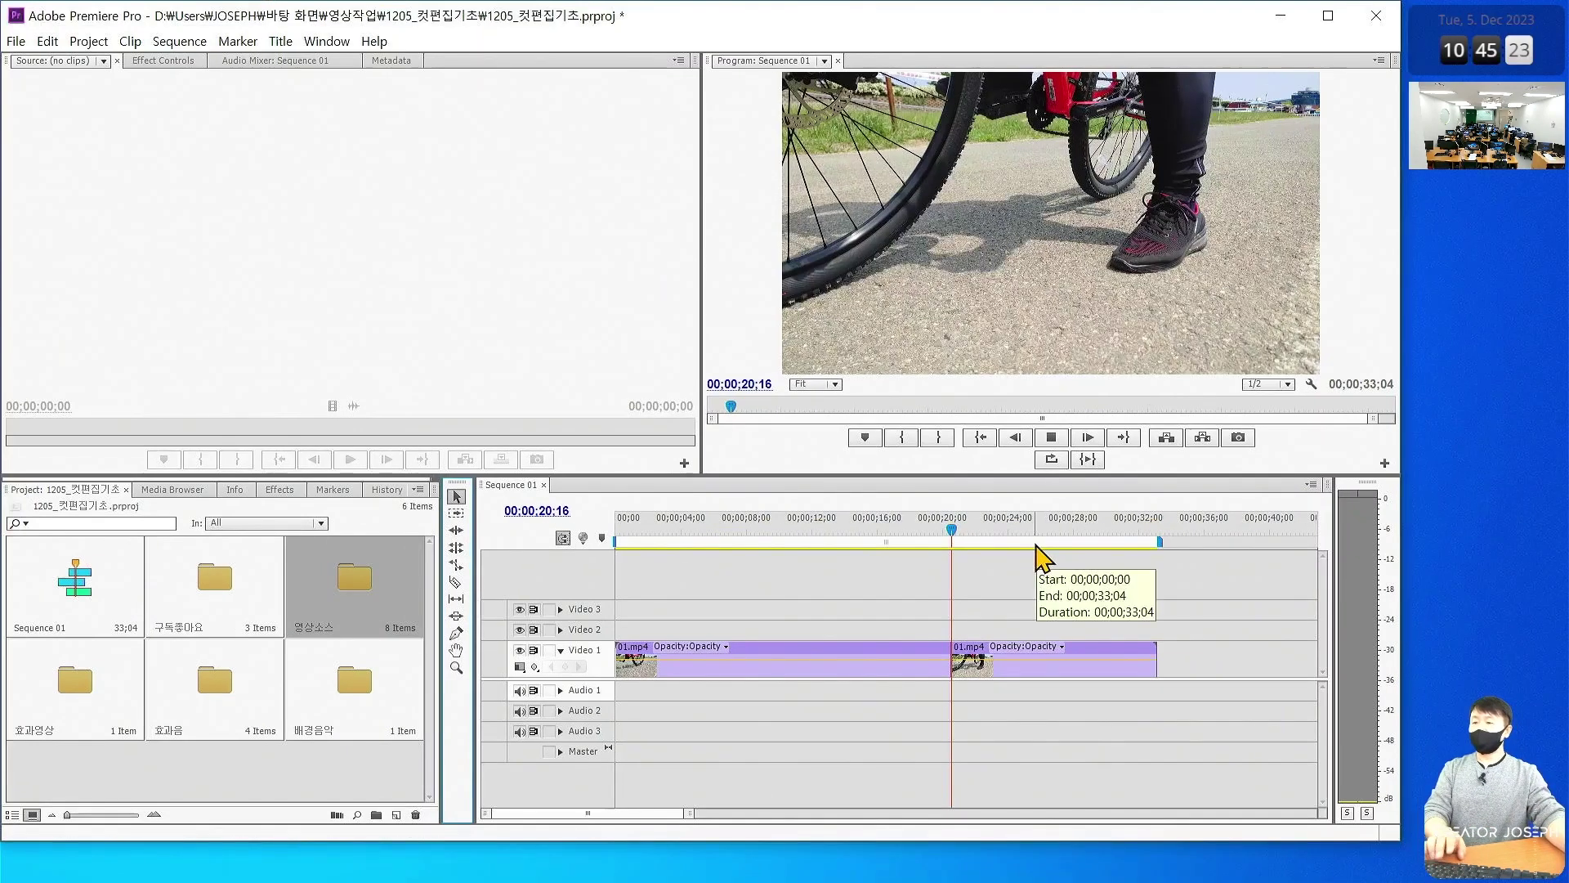
{"action": "key", "text": "space"}
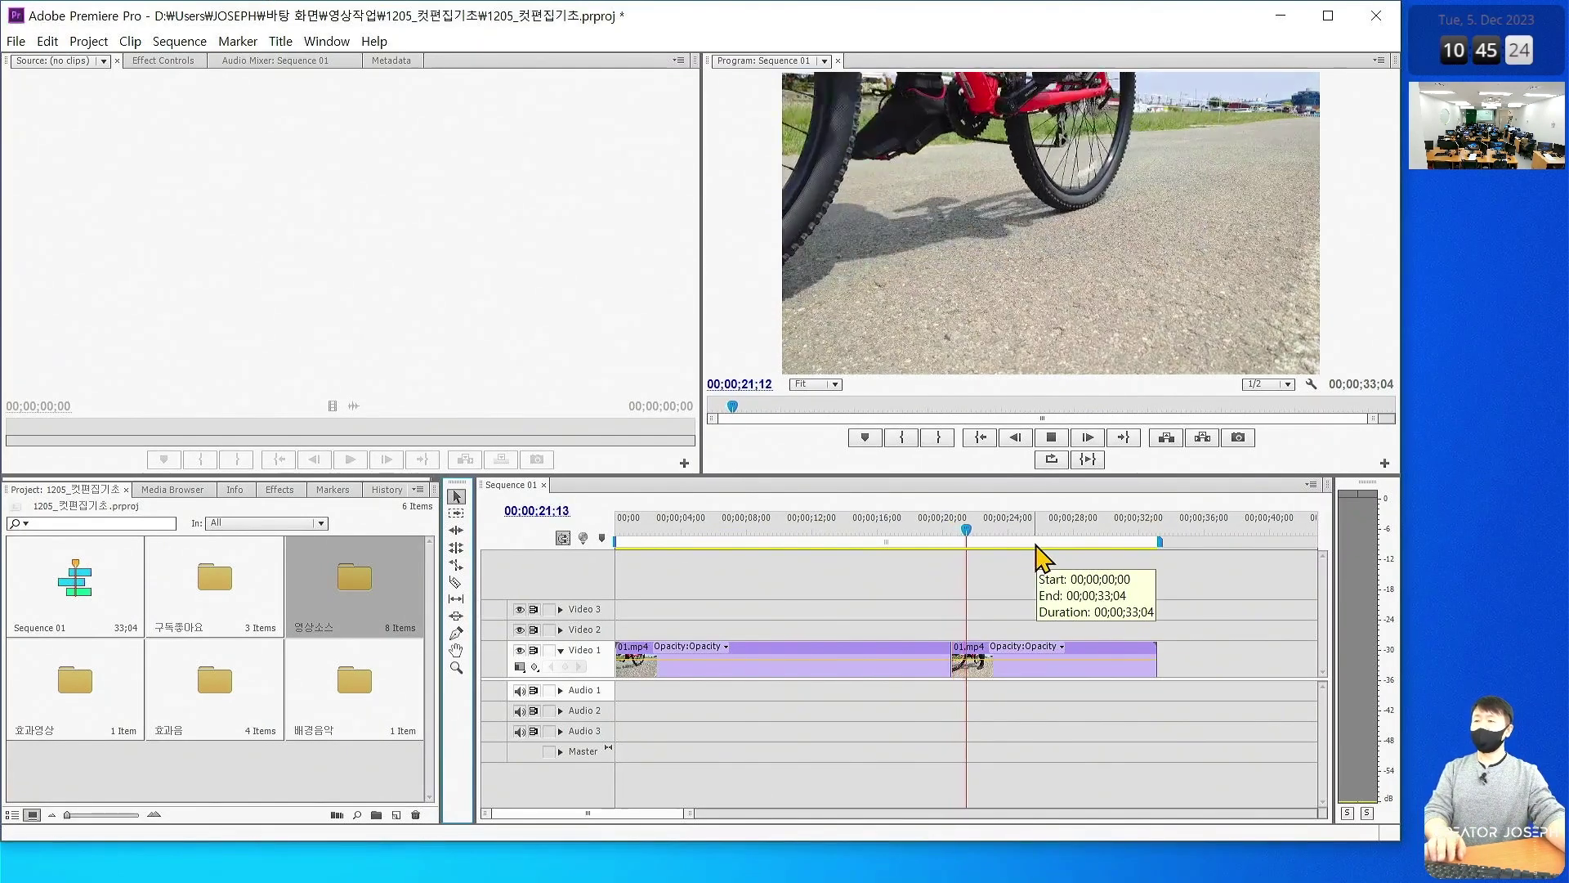
{"action": "key", "text": "space"}
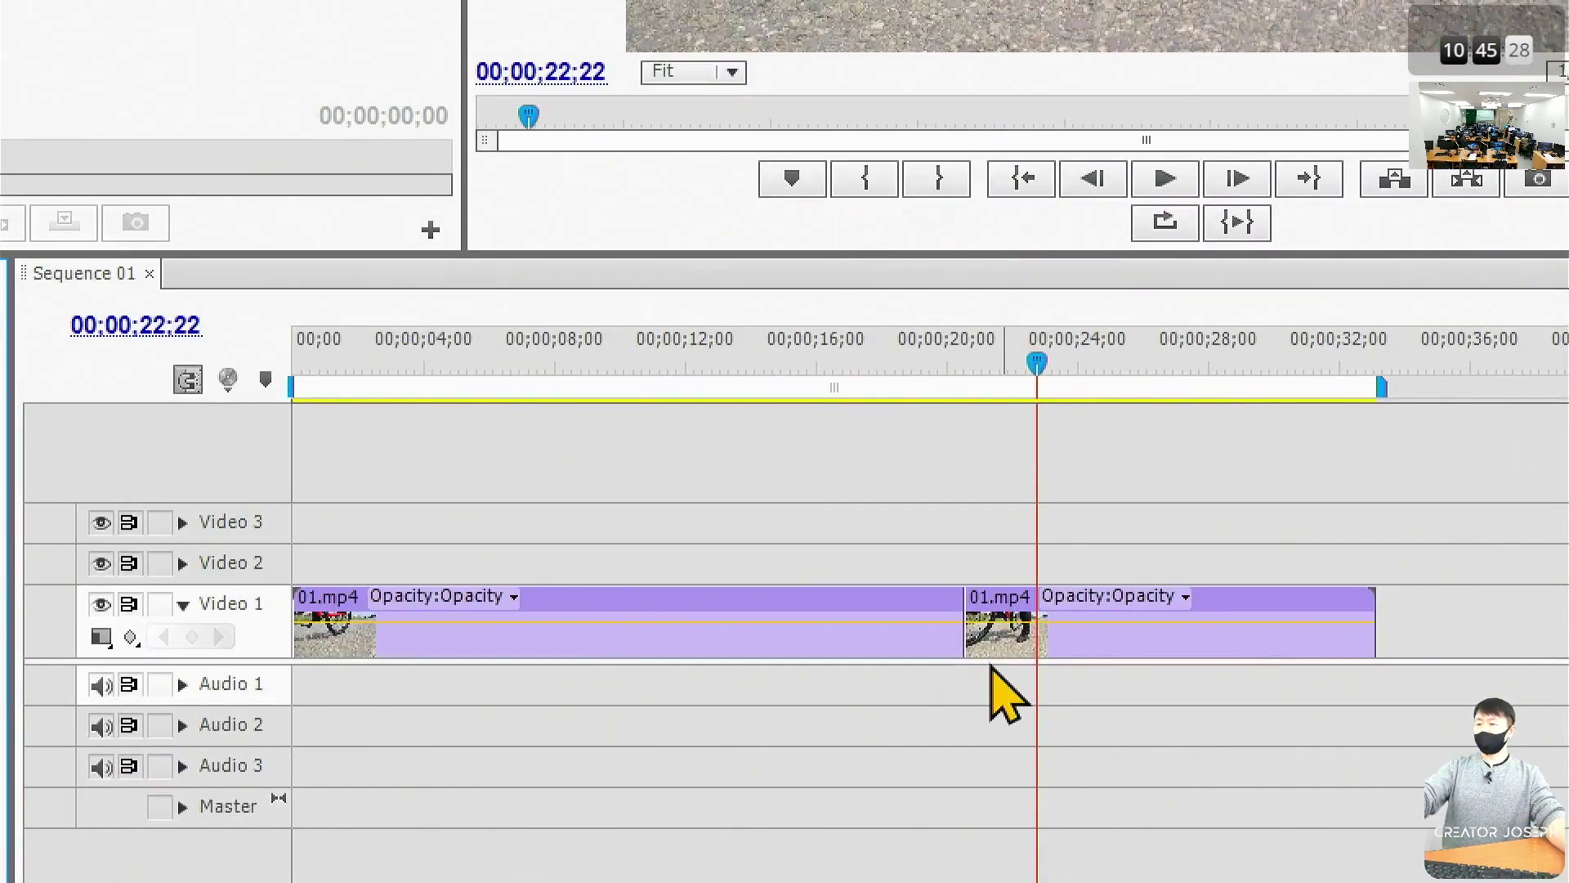
{"action": "left_click", "coordinate": [973, 358]}
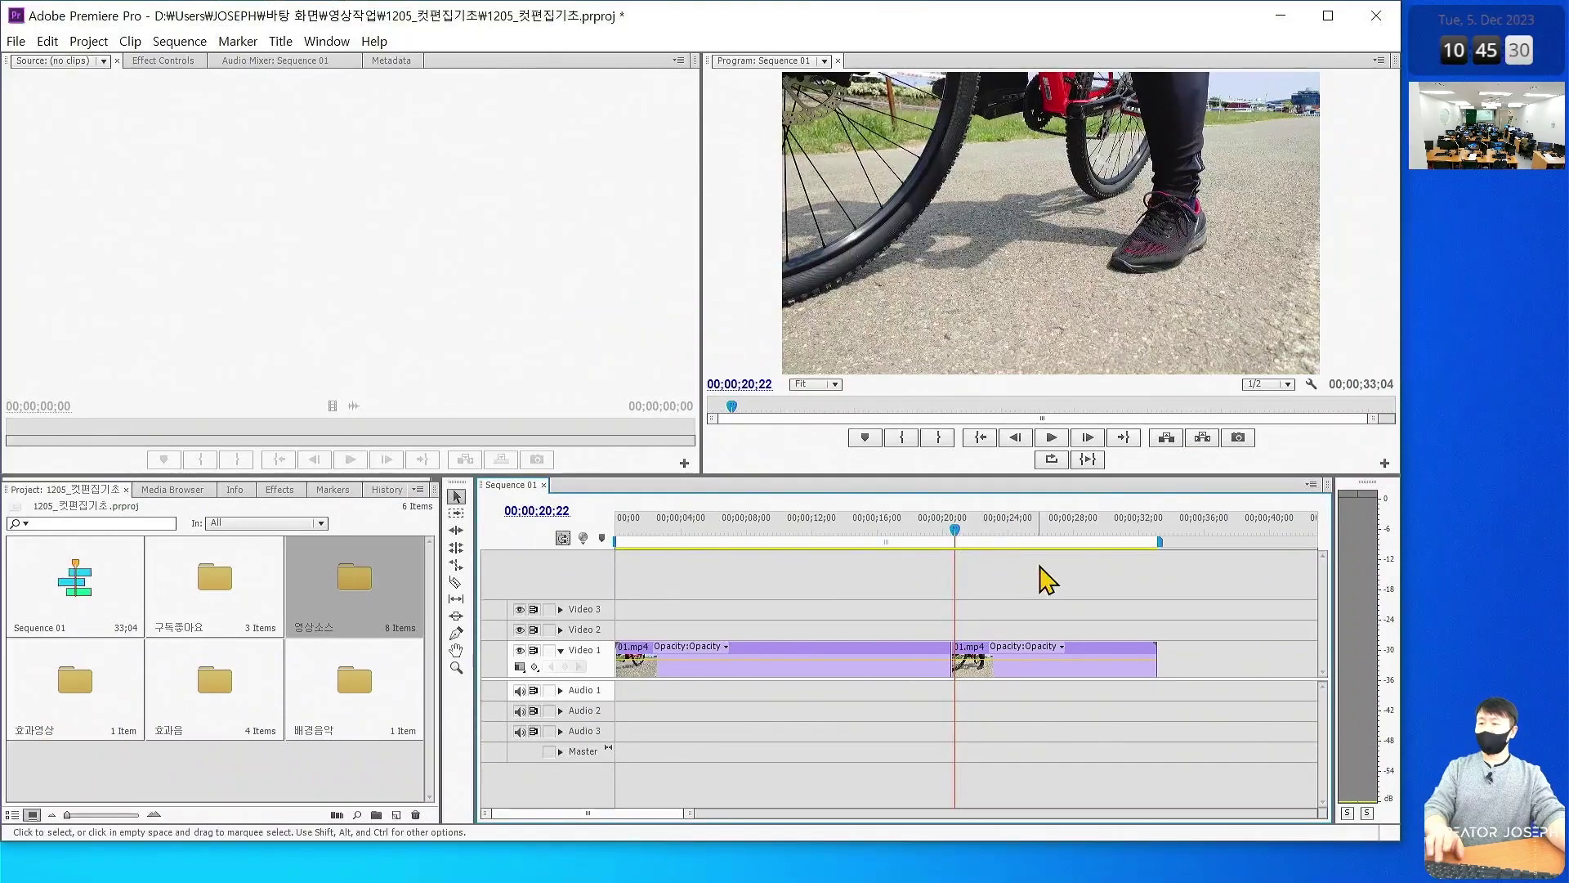
{"action": "key", "text": "space"}
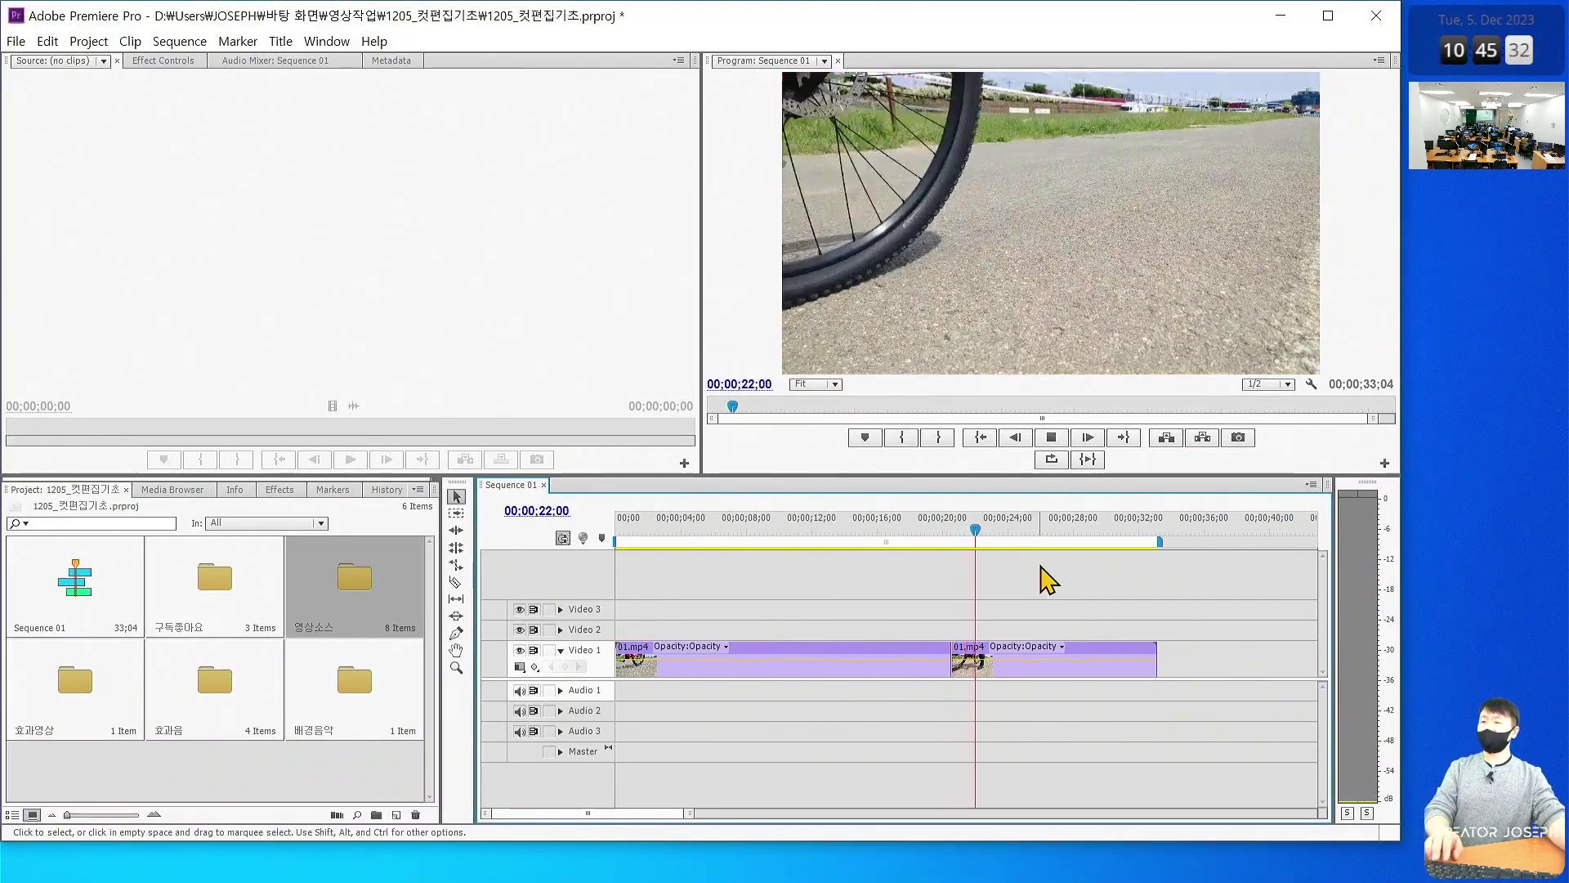
{"action": "key", "text": "space"}
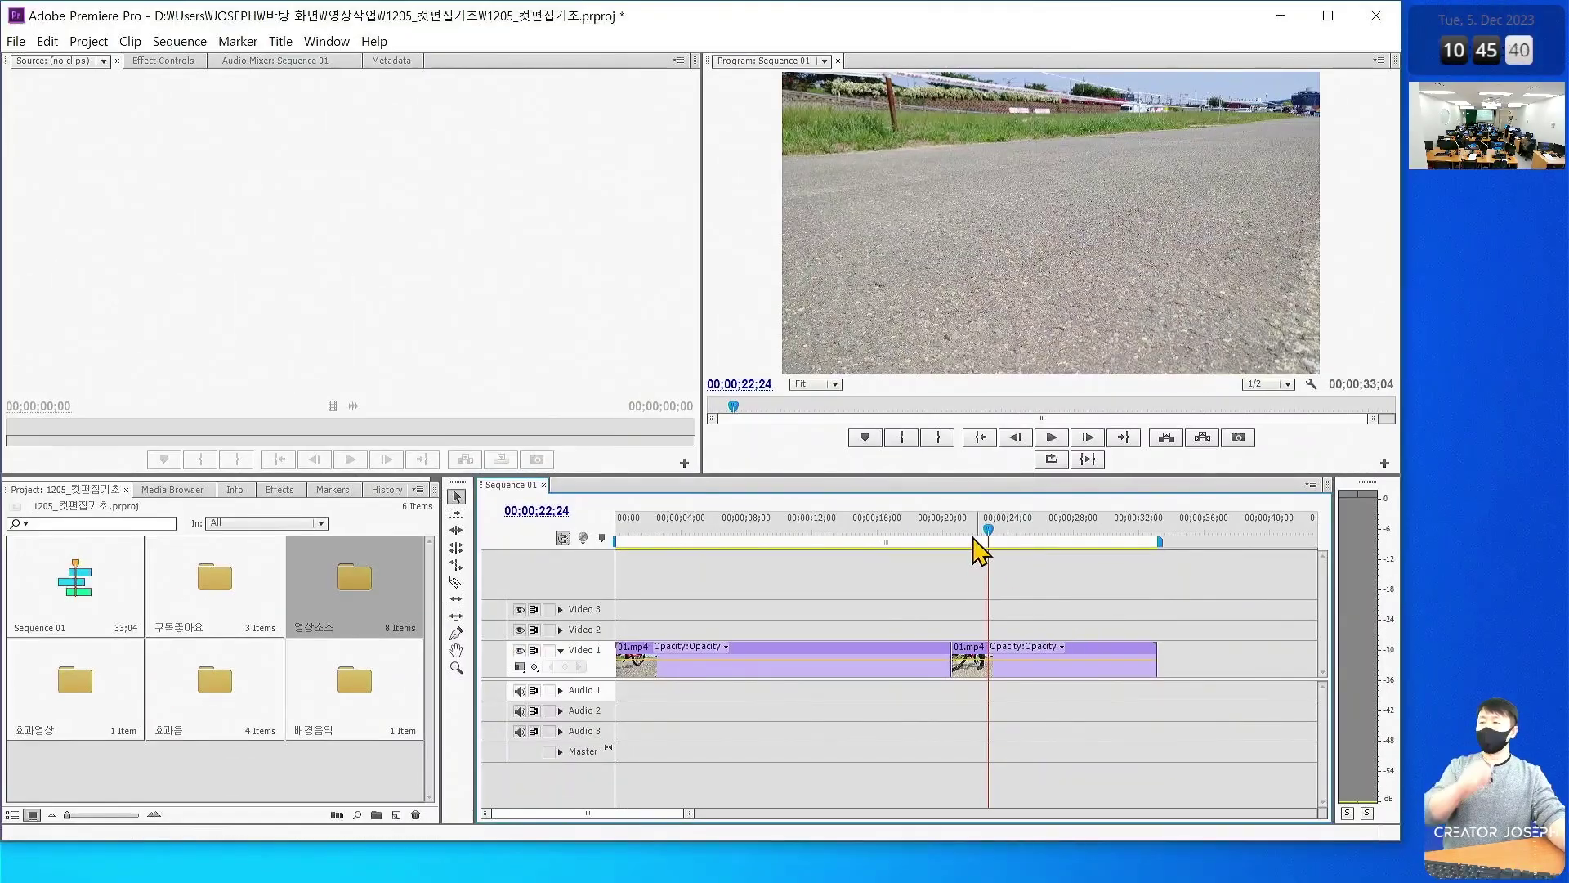
{"action": "left_click", "coordinate": [953, 520]}
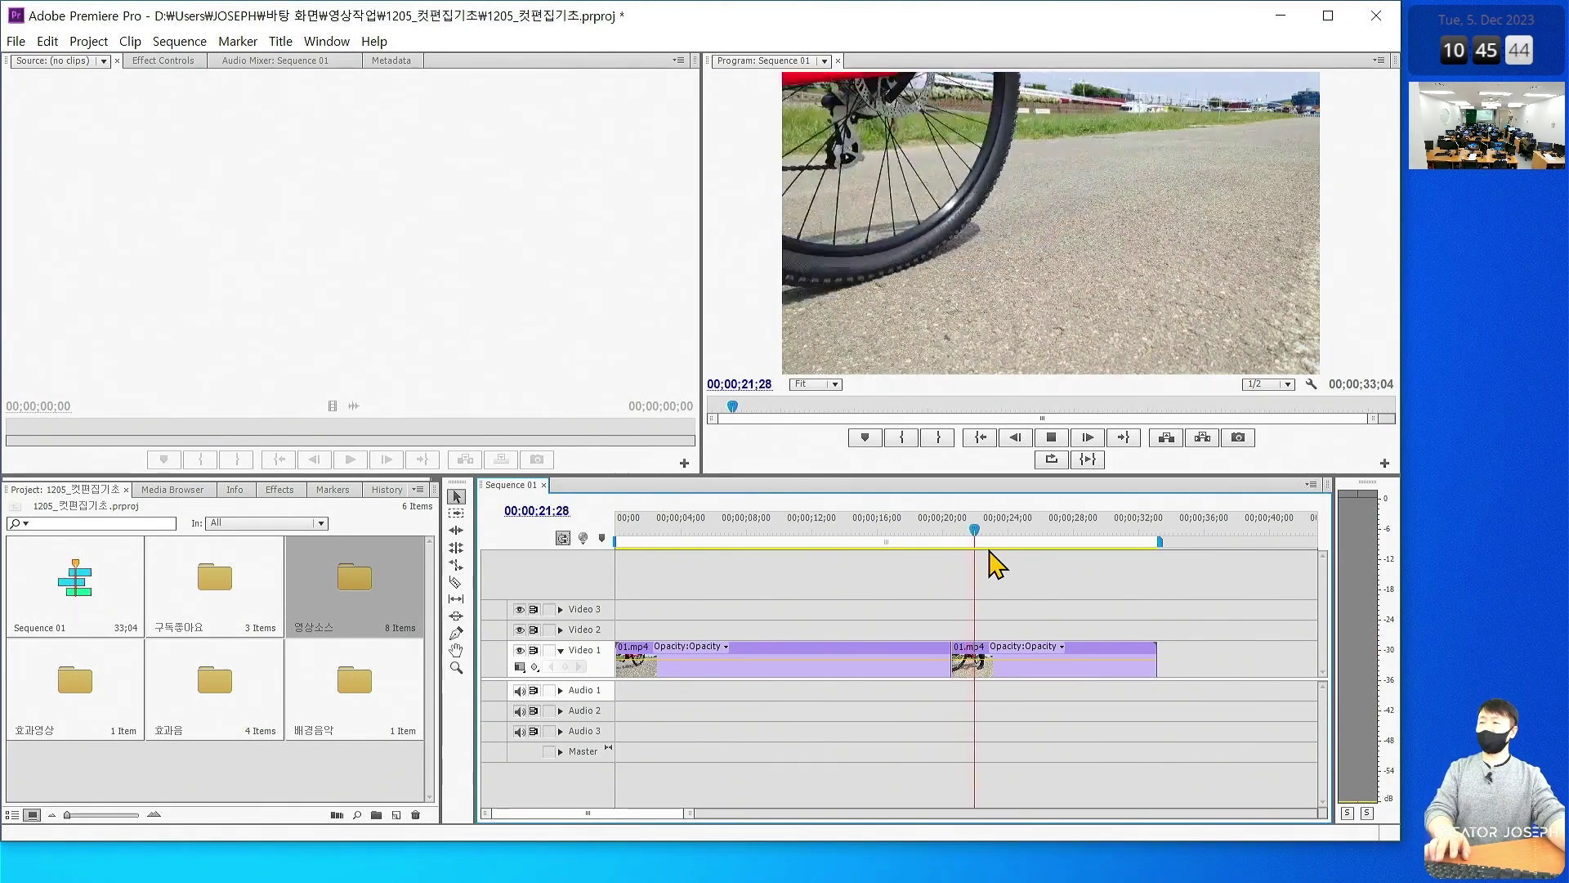
{"action": "key", "text": "space"}
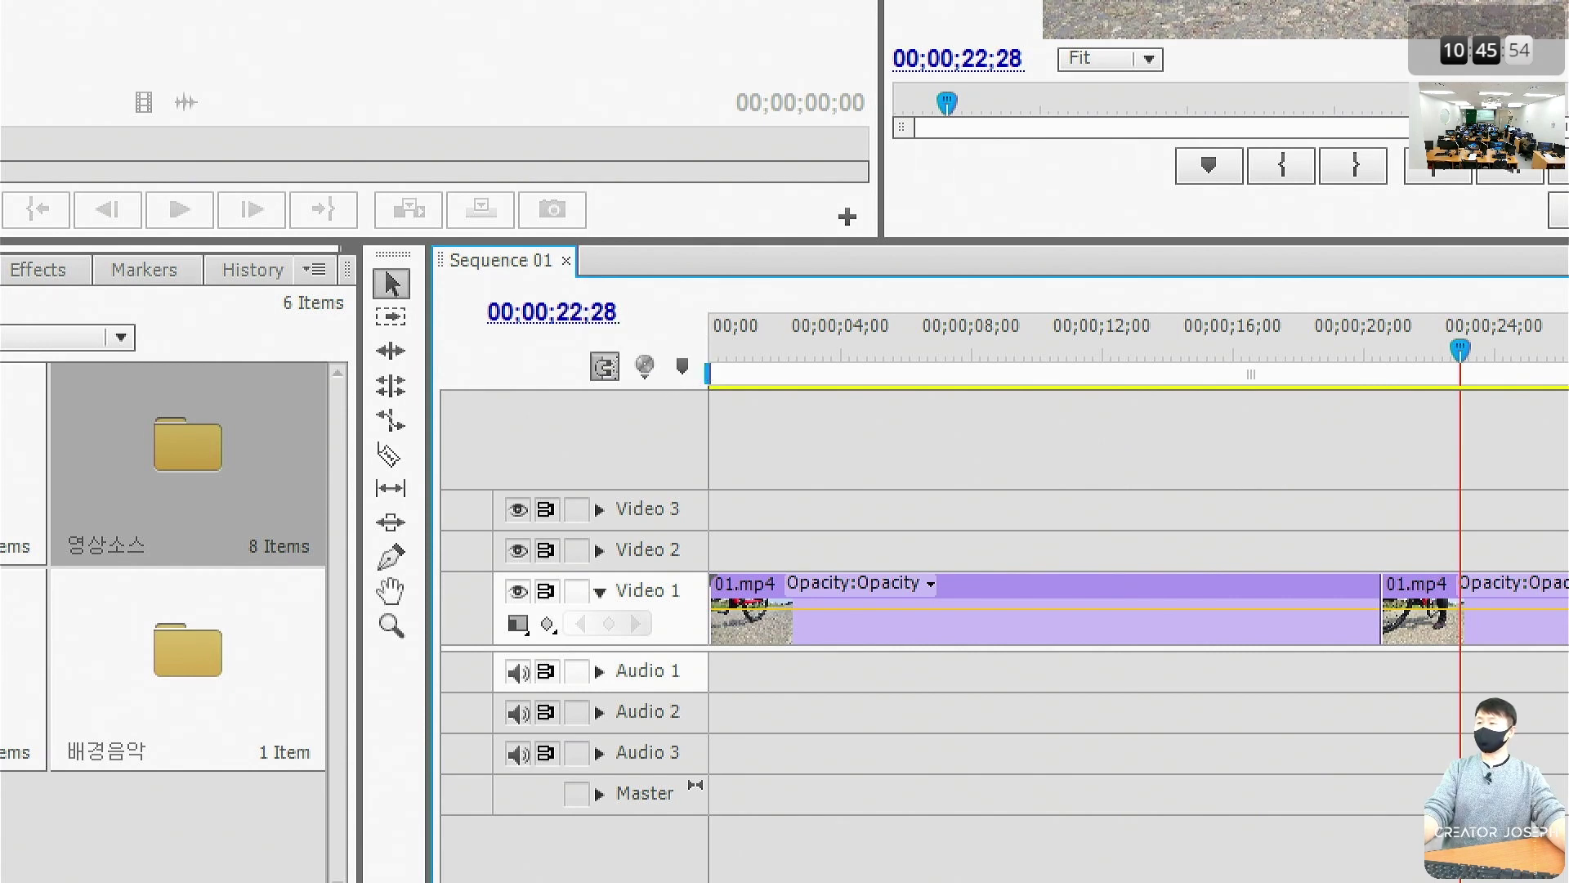
Jump to timecode 00;00;22;26, then play through the edit from 21;02
{"action": "left_click", "coordinate": [552, 311]}
{"action": "type", "text": "226"}
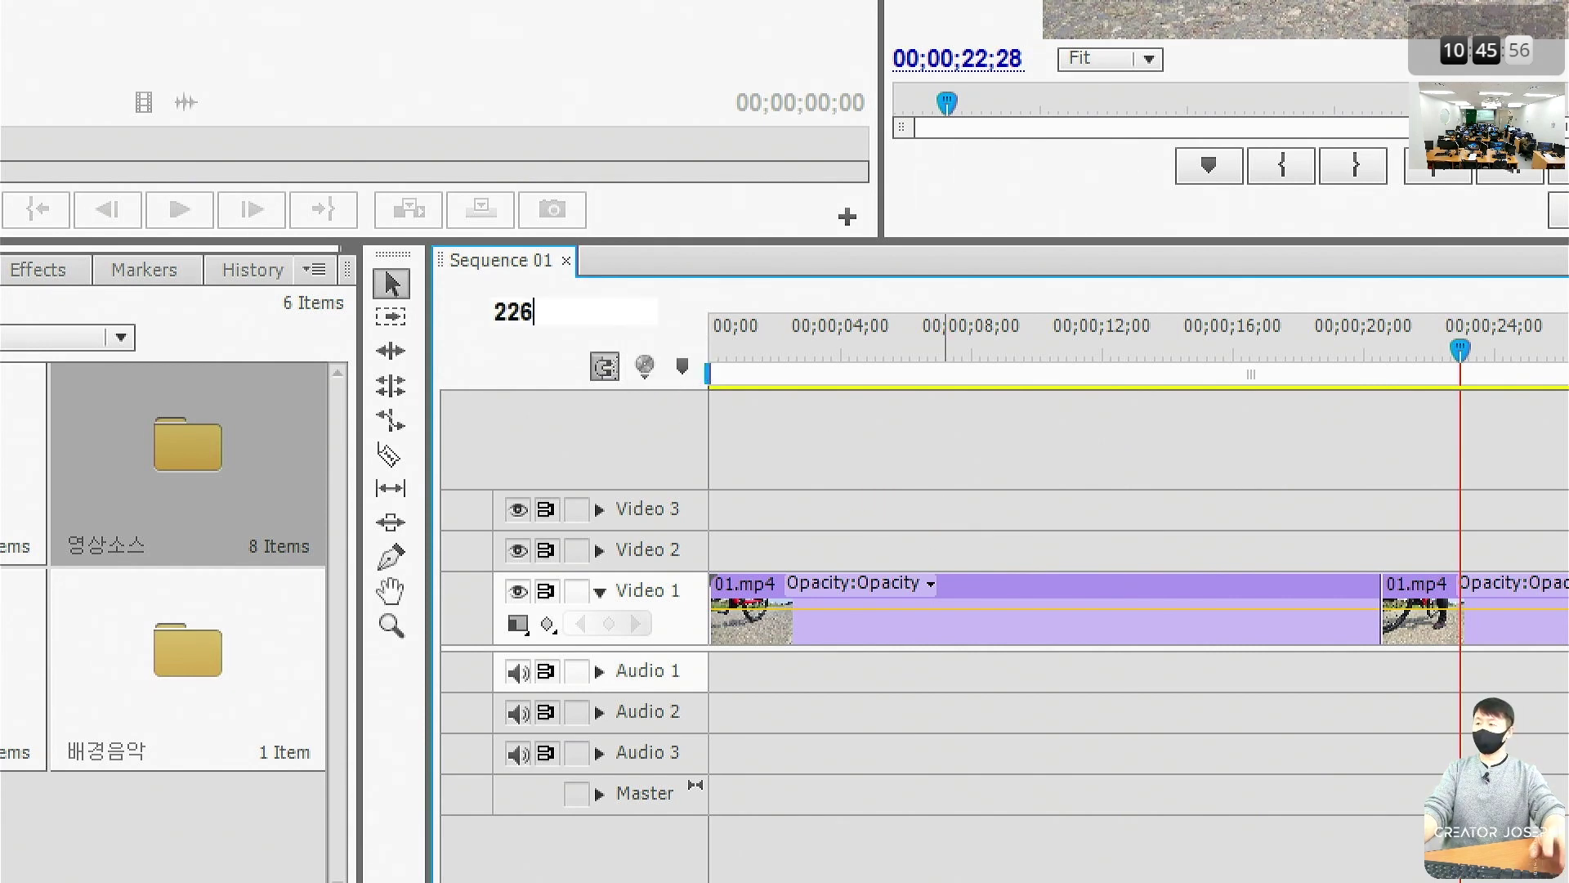
{"action": "key", "text": "Return"}
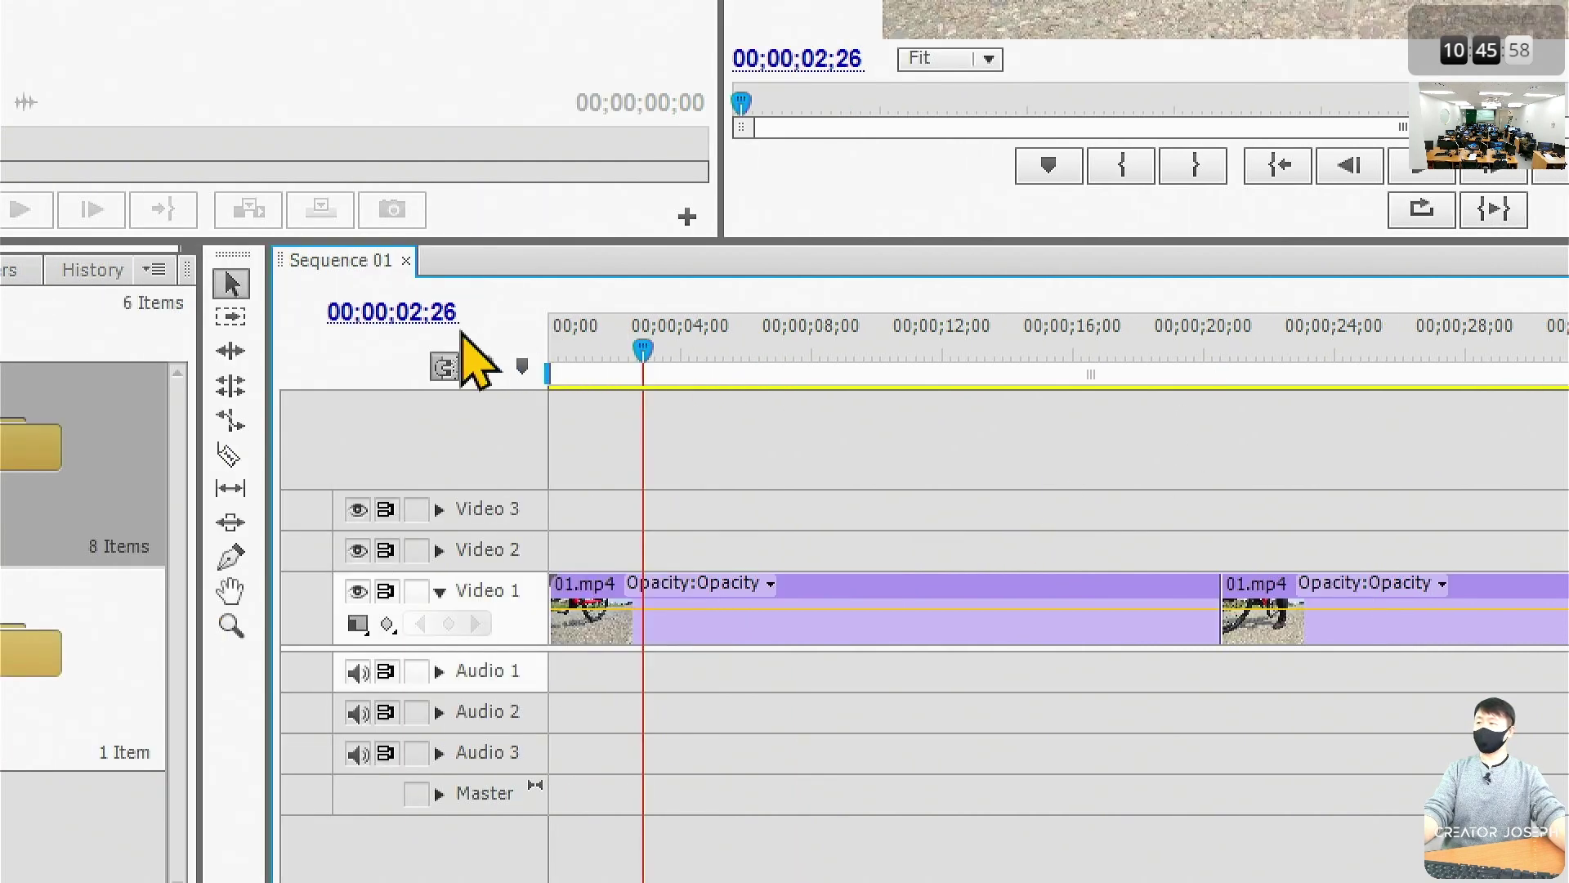
{"action": "left_click_drag", "start_coordinate": [445, 311], "coordinate": [437, 310]}
{"action": "left_click", "coordinate": [430, 313]}
{"action": "type", "text": "226"}
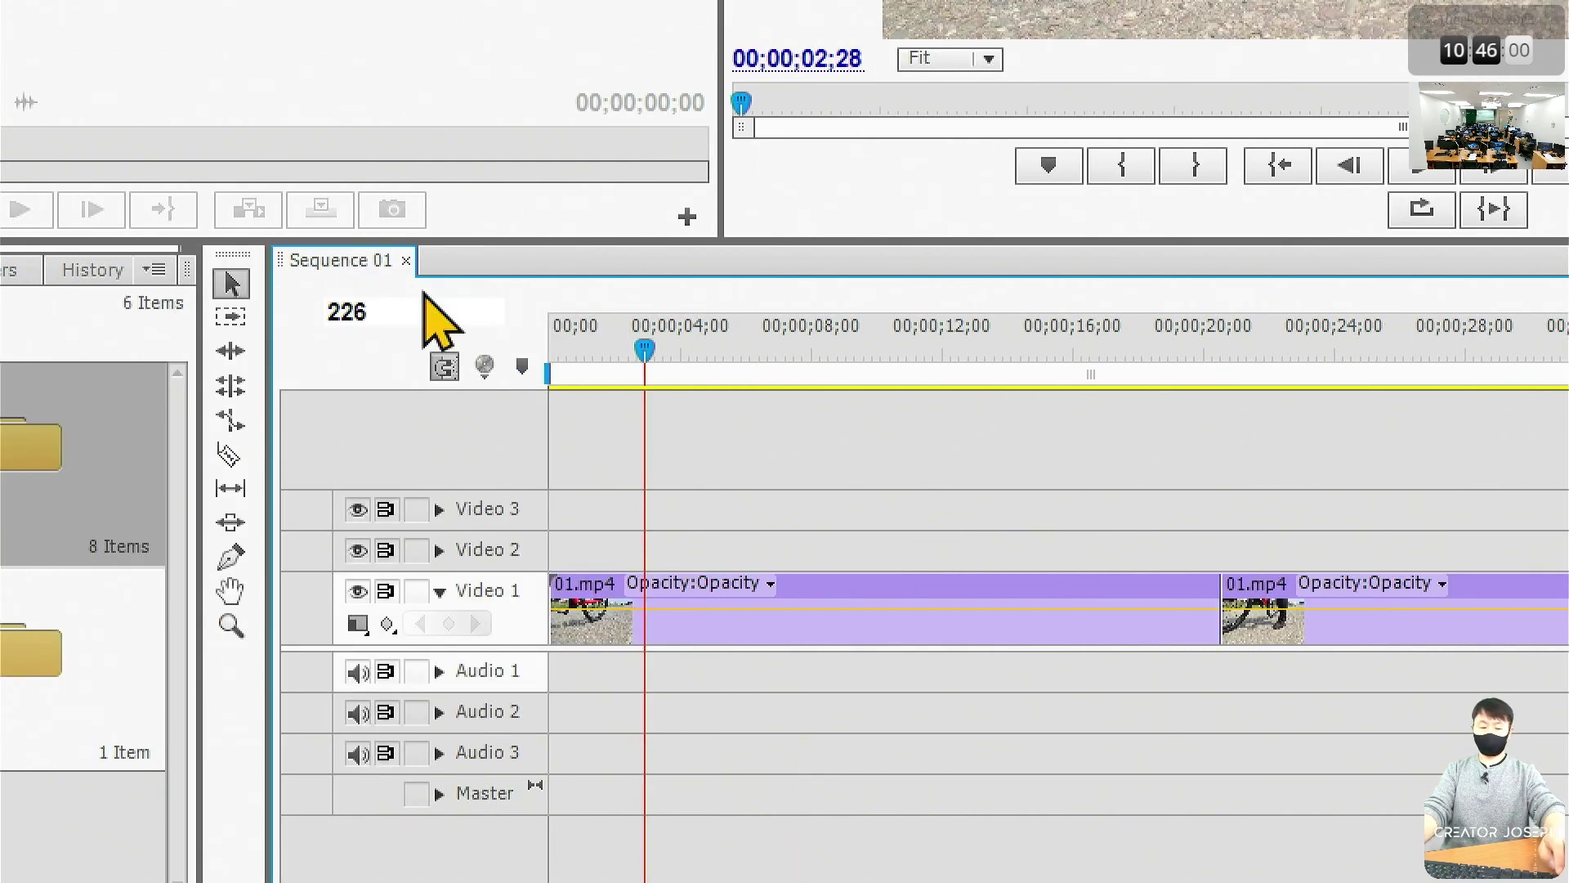
{"action": "key", "text": "BackSpace"}
{"action": "type", "text": "26"}
{"action": "key", "text": "Return"}
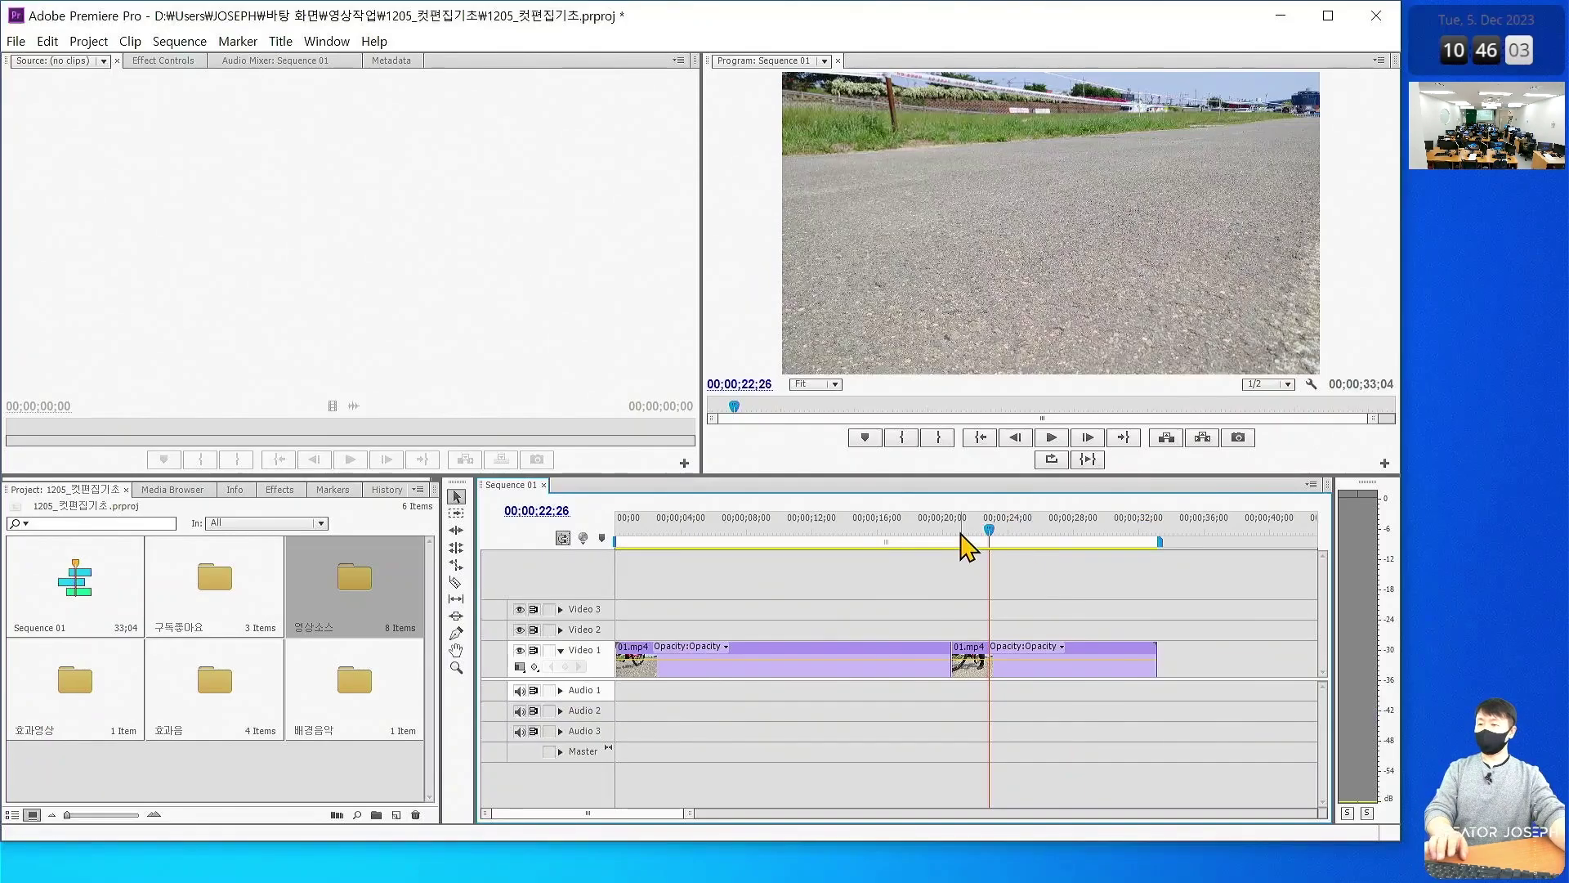
{"action": "left_click", "coordinate": [960, 531]}
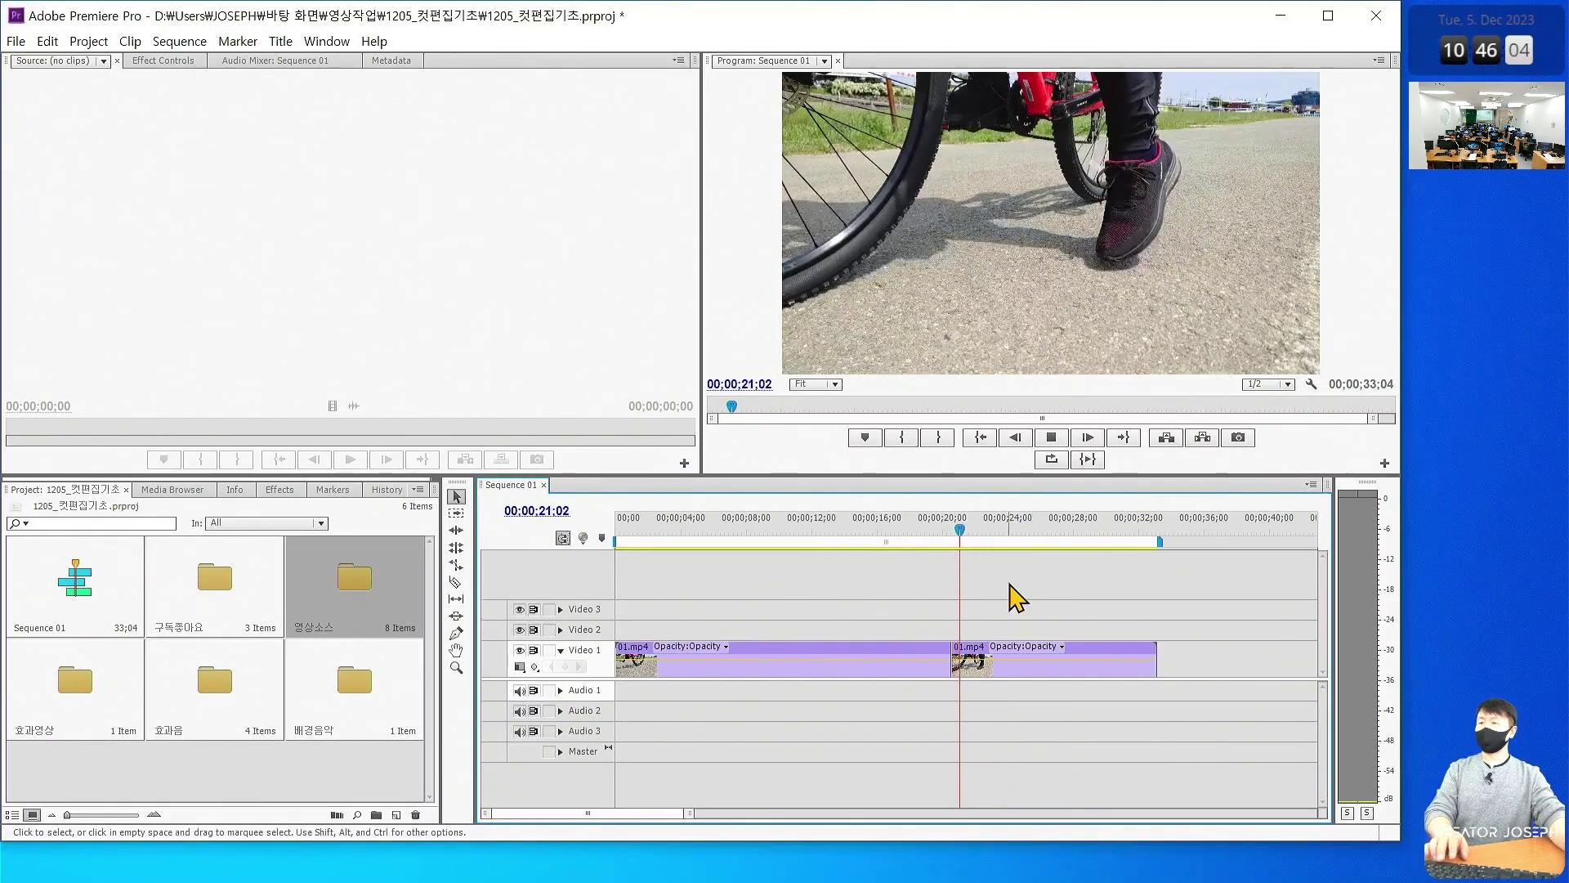
{"action": "key", "text": "space"}
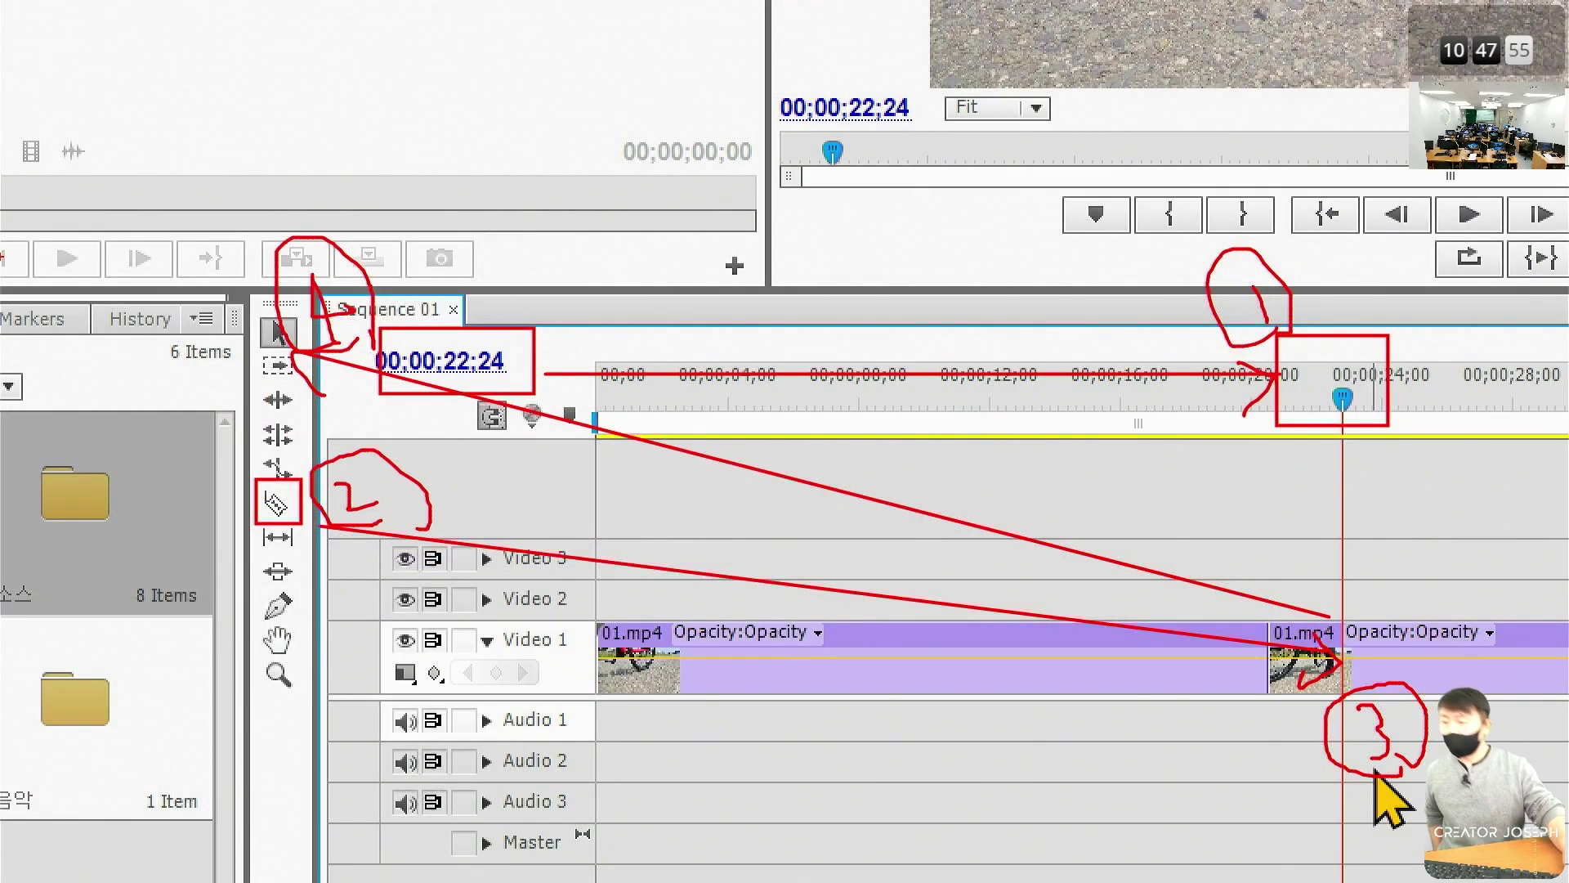
Razor the second 01.mp4 clip at 22;24, zoom in, and select the first piece
{"action": "key", "text": "Escape"}
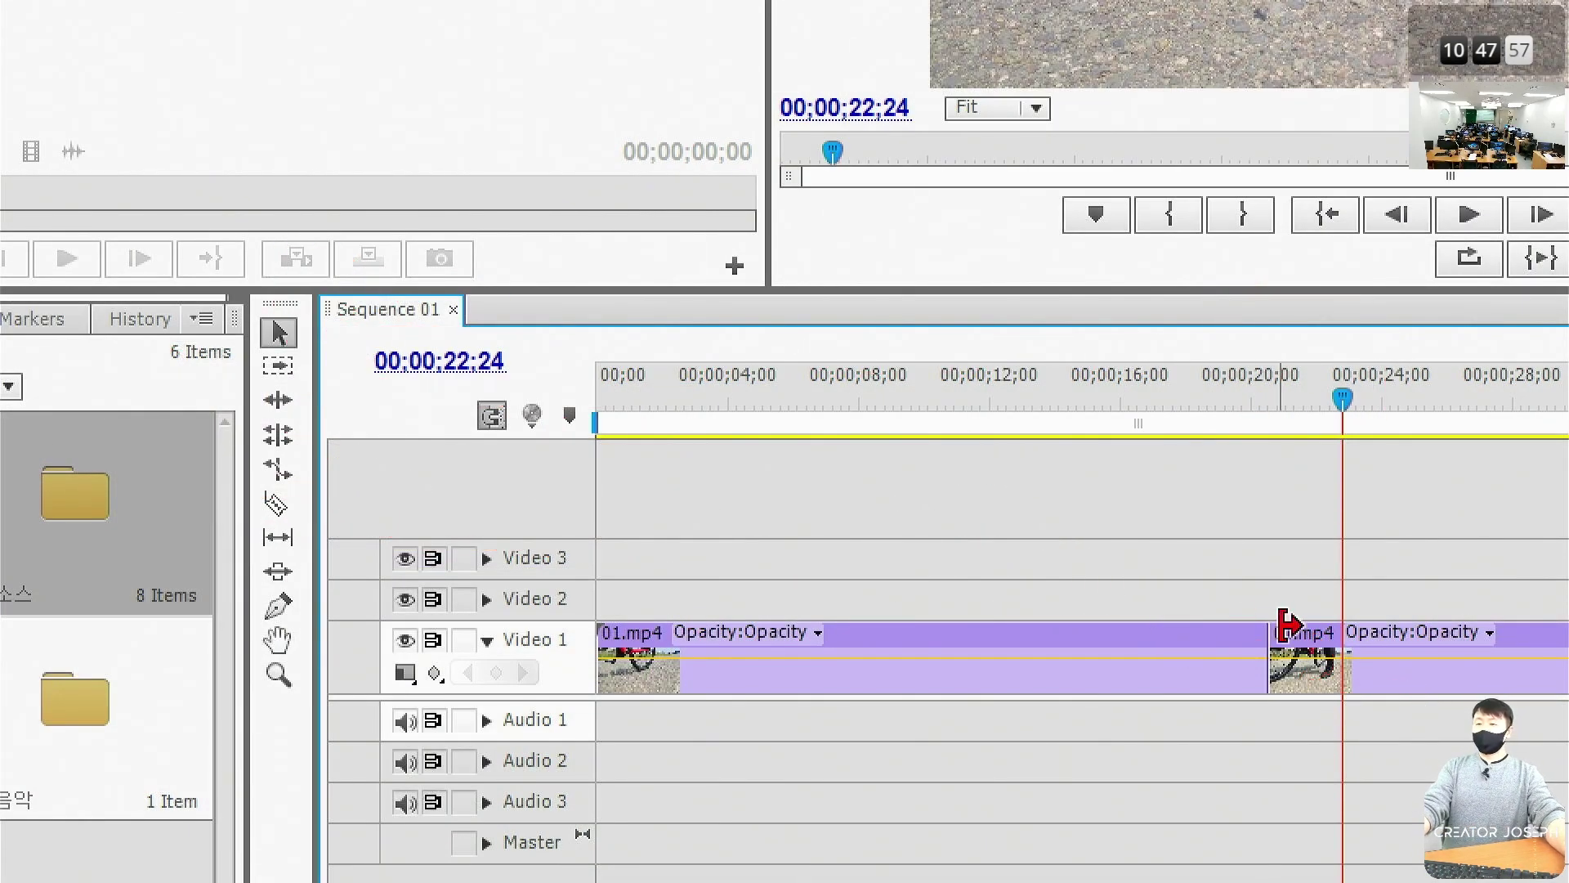
{"action": "left_click", "coordinate": [277, 504]}
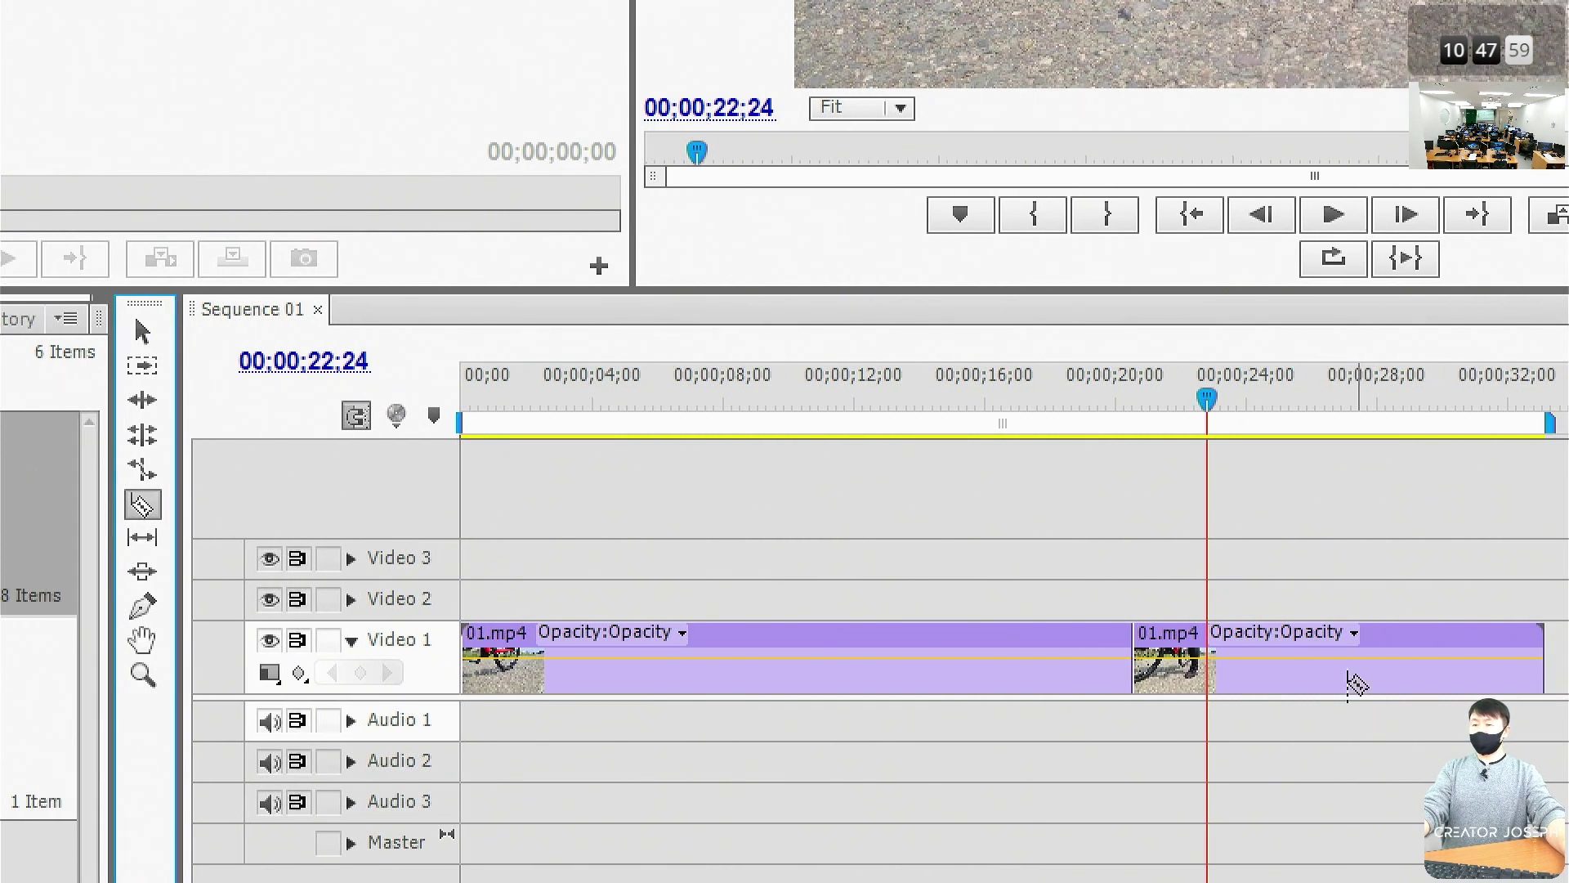
{"action": "left_click", "coordinate": [1208, 667]}
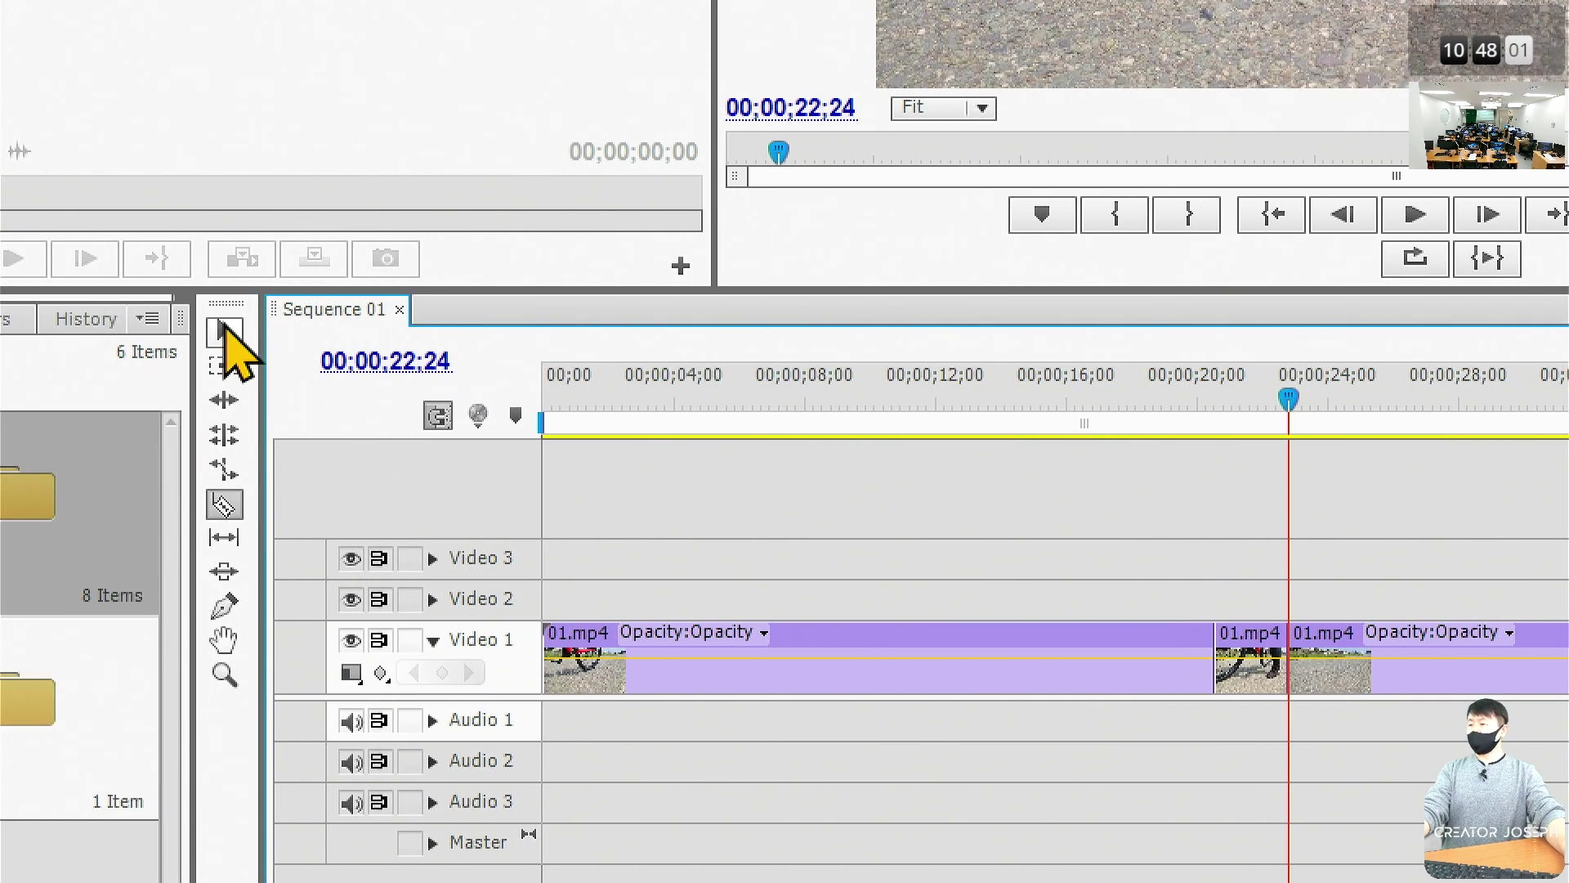
{"action": "key", "text": "equal"}
{"action": "key", "text": "equal"}
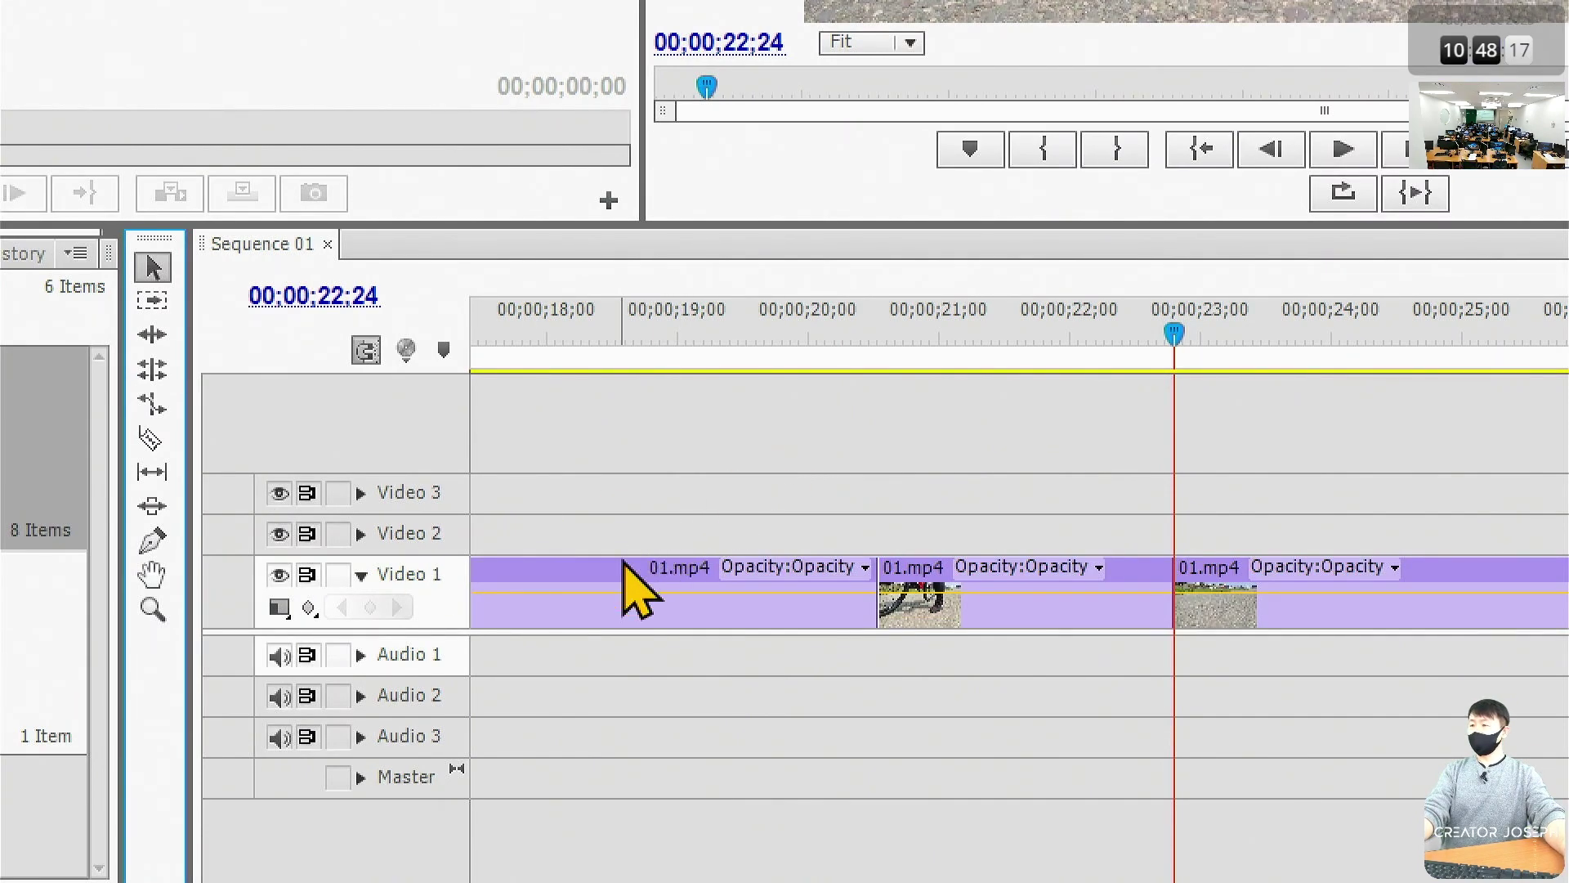
{"action": "left_click", "coordinate": [627, 572]}
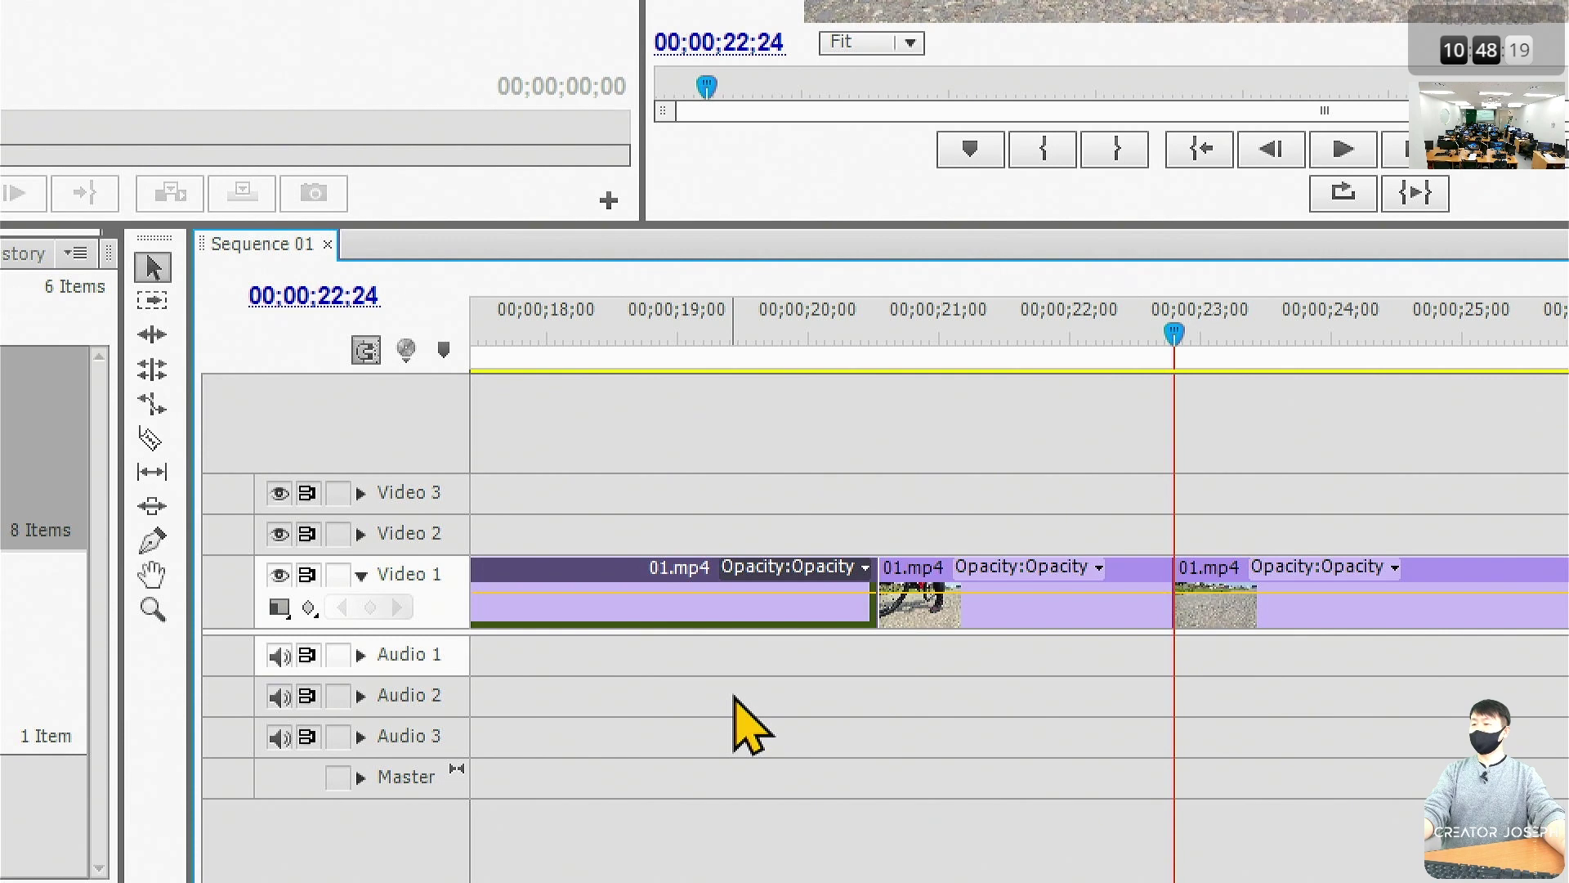
Delete the first 01.mp4 piece and the piece after 22;24
{"action": "key", "text": "Delete"}
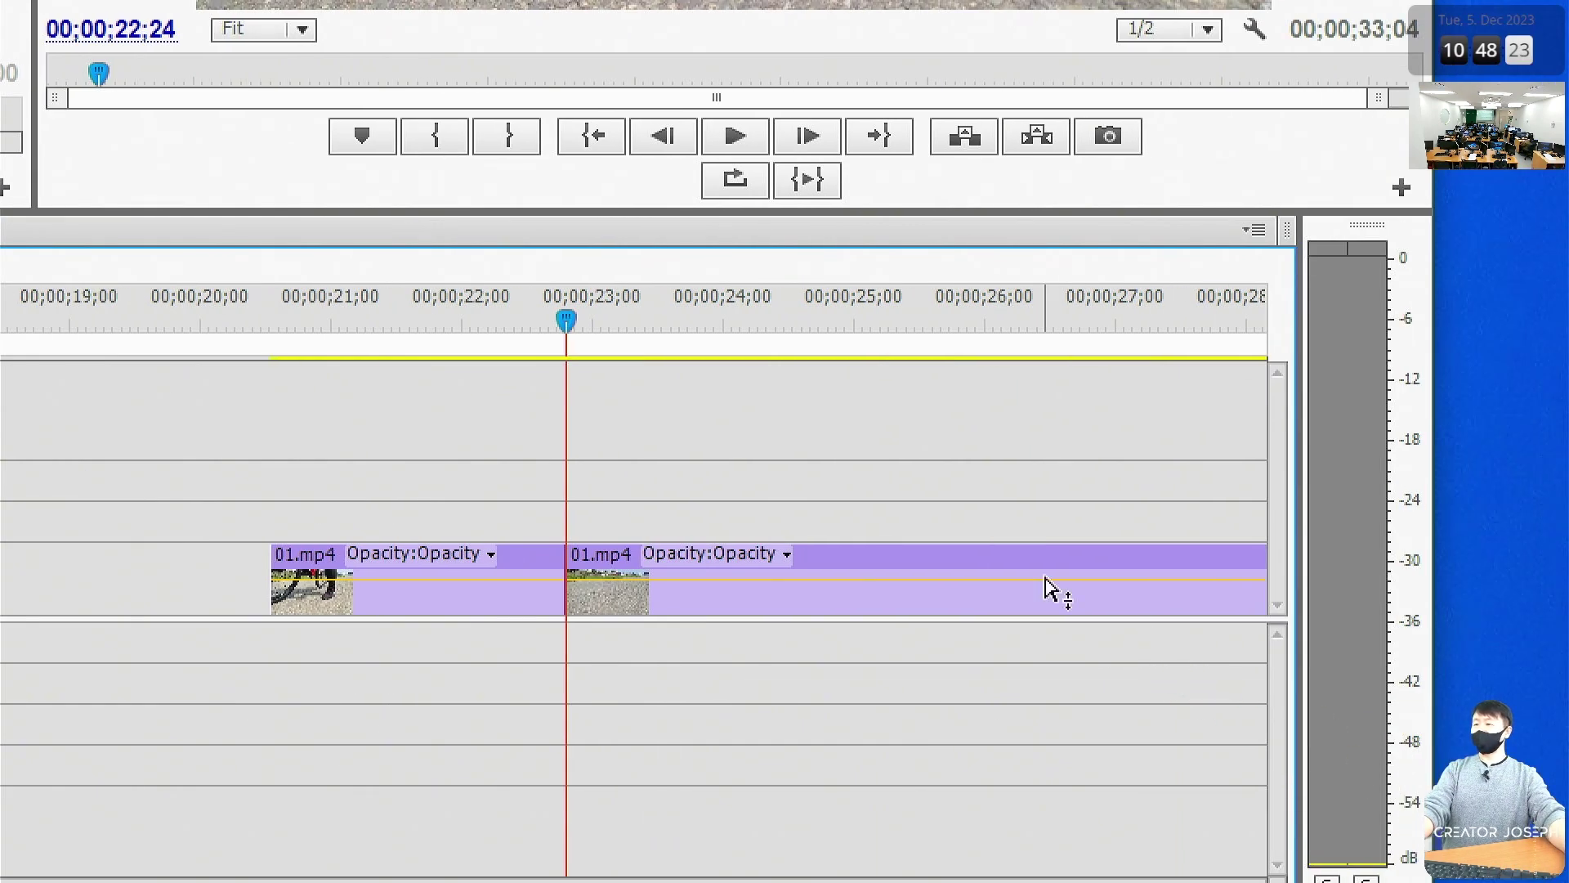
{"action": "left_click", "coordinate": [1044, 586]}
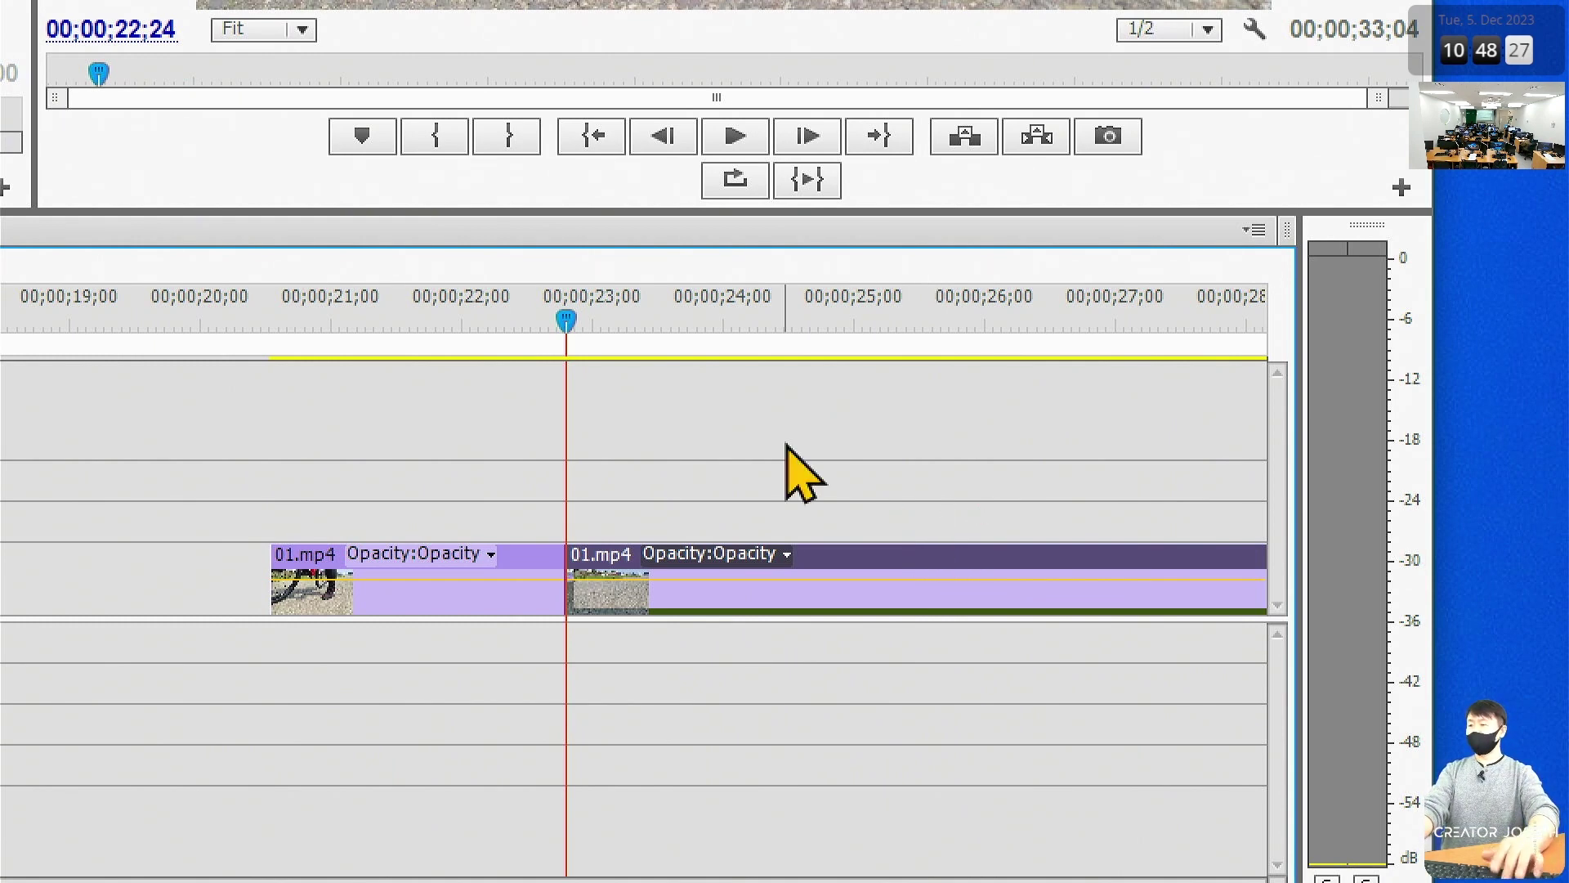
{"action": "key", "text": "Delete"}
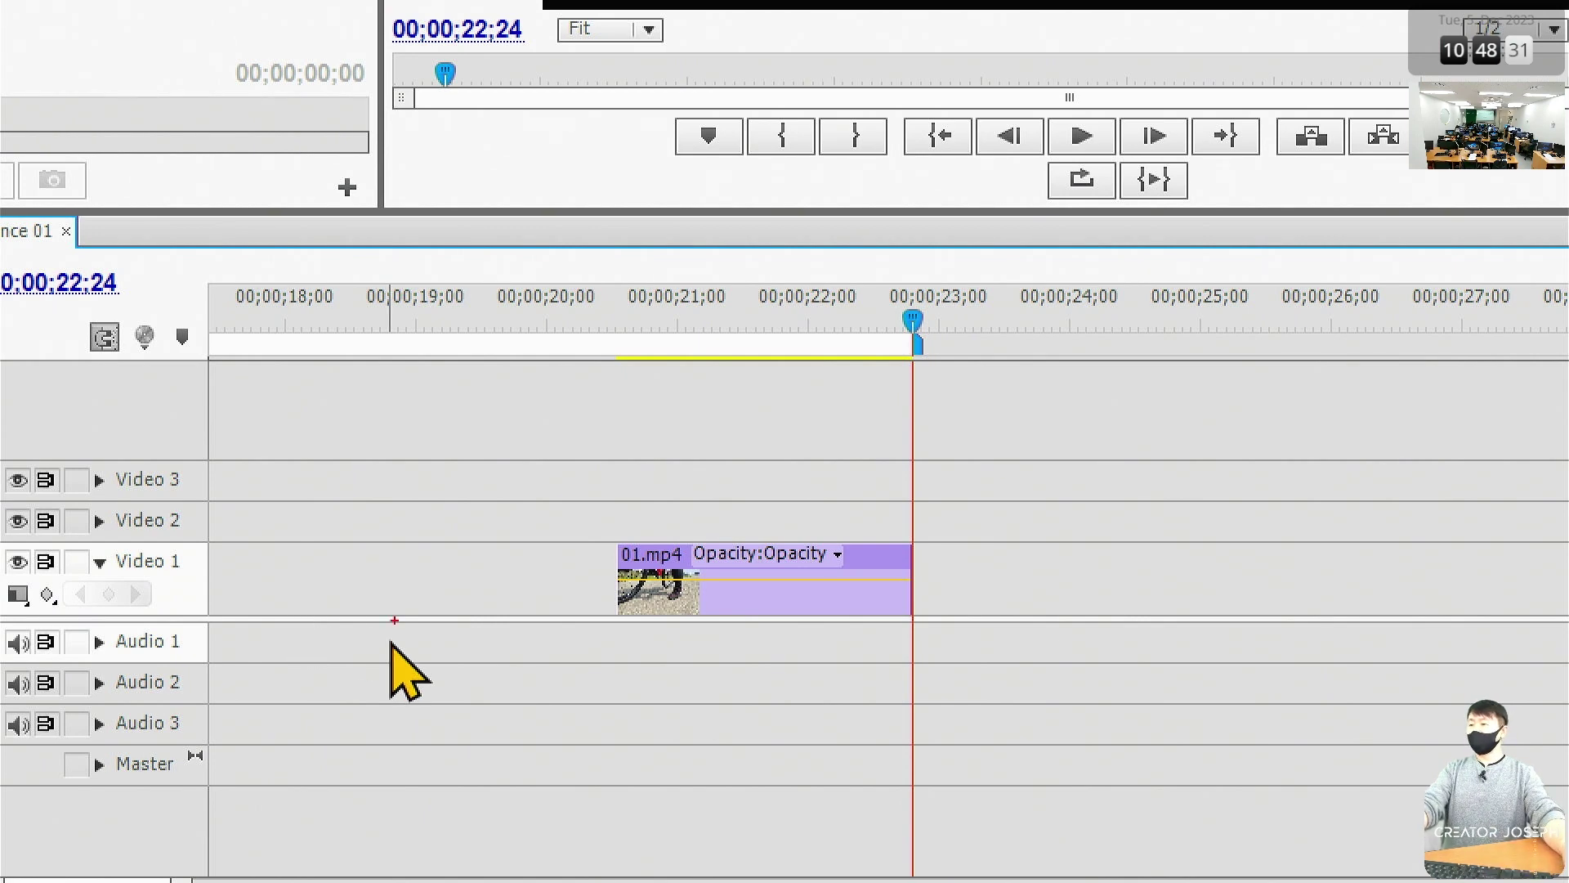
{"action": "left_click_drag", "start_coordinate": [302, 520], "coordinate": [502, 658]}
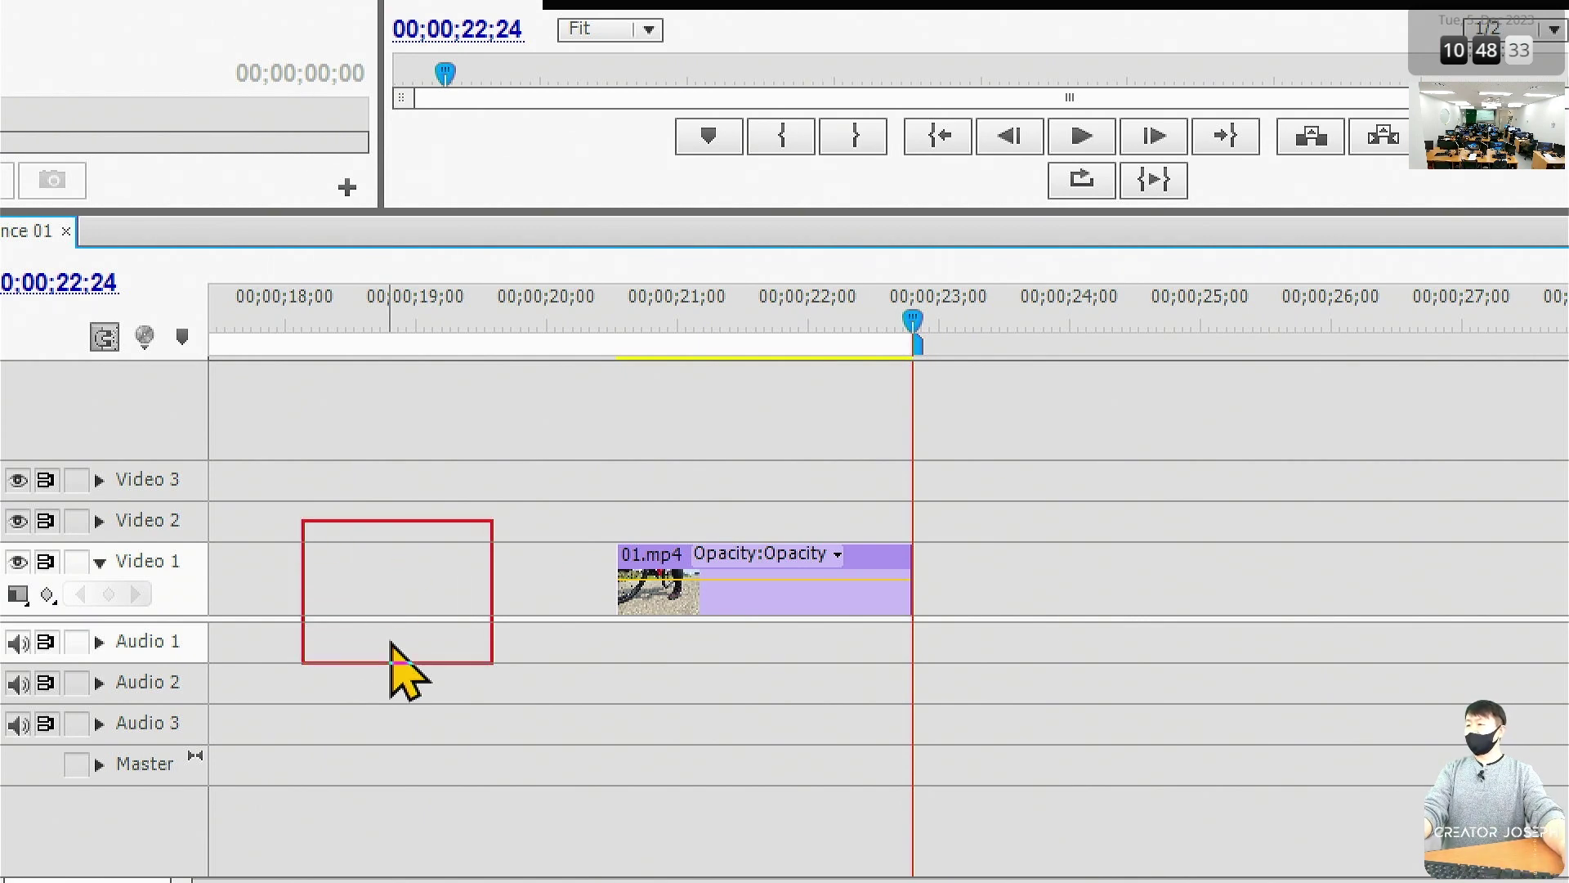
{"action": "left_click_drag", "start_coordinate": [380, 561], "coordinate": [443, 550]}
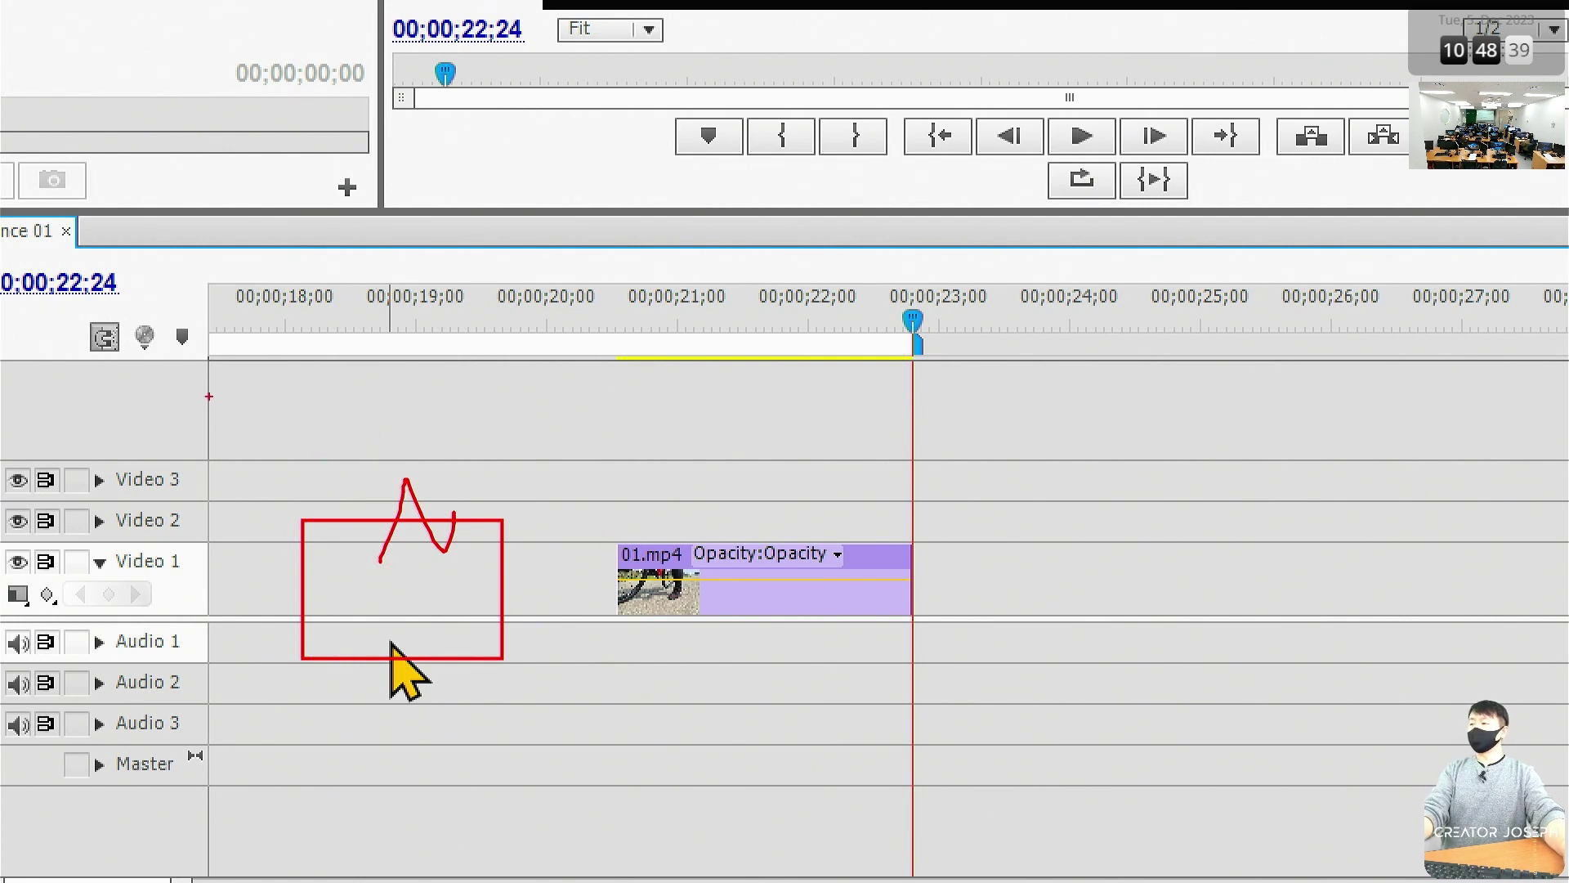
{"action": "left_click_drag", "start_coordinate": [208, 396], "coordinate": [1392, 452]}
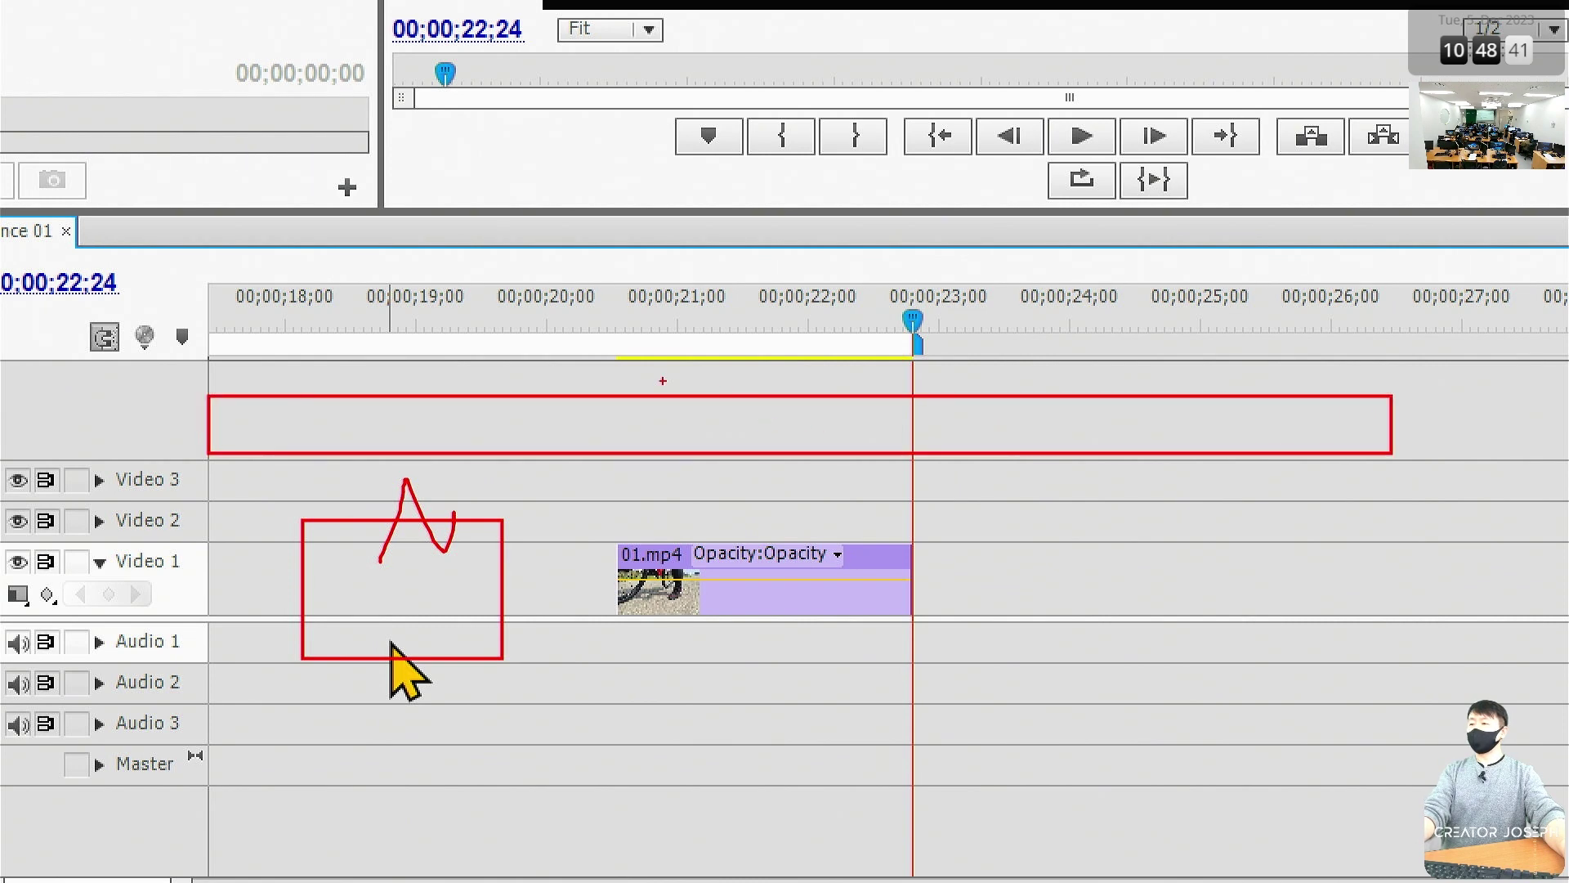
{"action": "left_click_drag", "start_coordinate": [601, 372], "coordinate": [610, 507]}
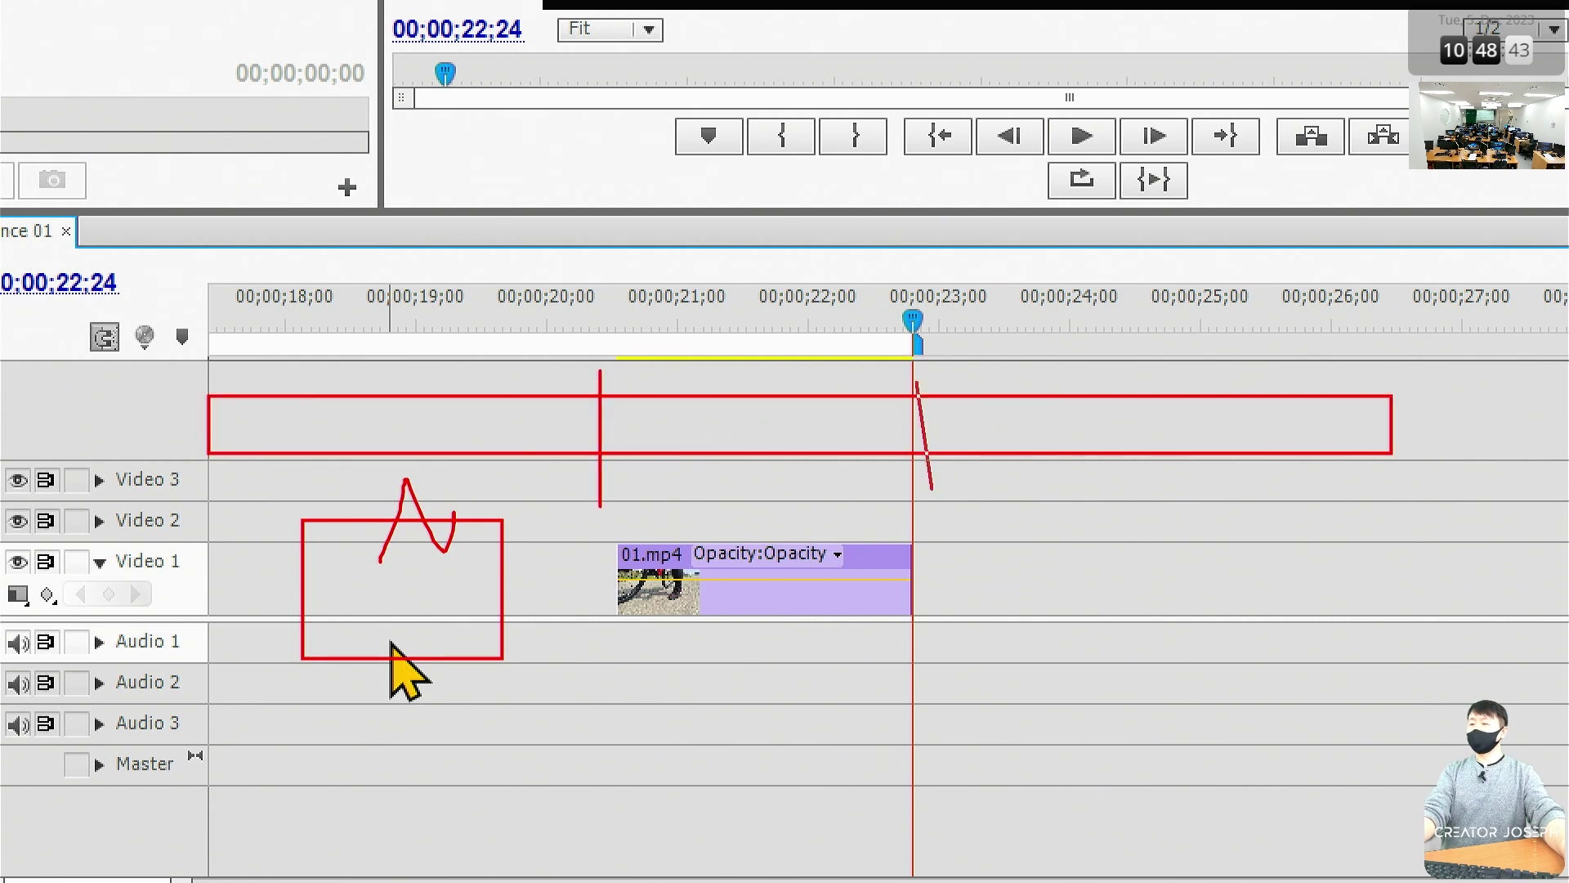
{"action": "left_click_drag", "start_coordinate": [917, 383], "coordinate": [916, 498]}
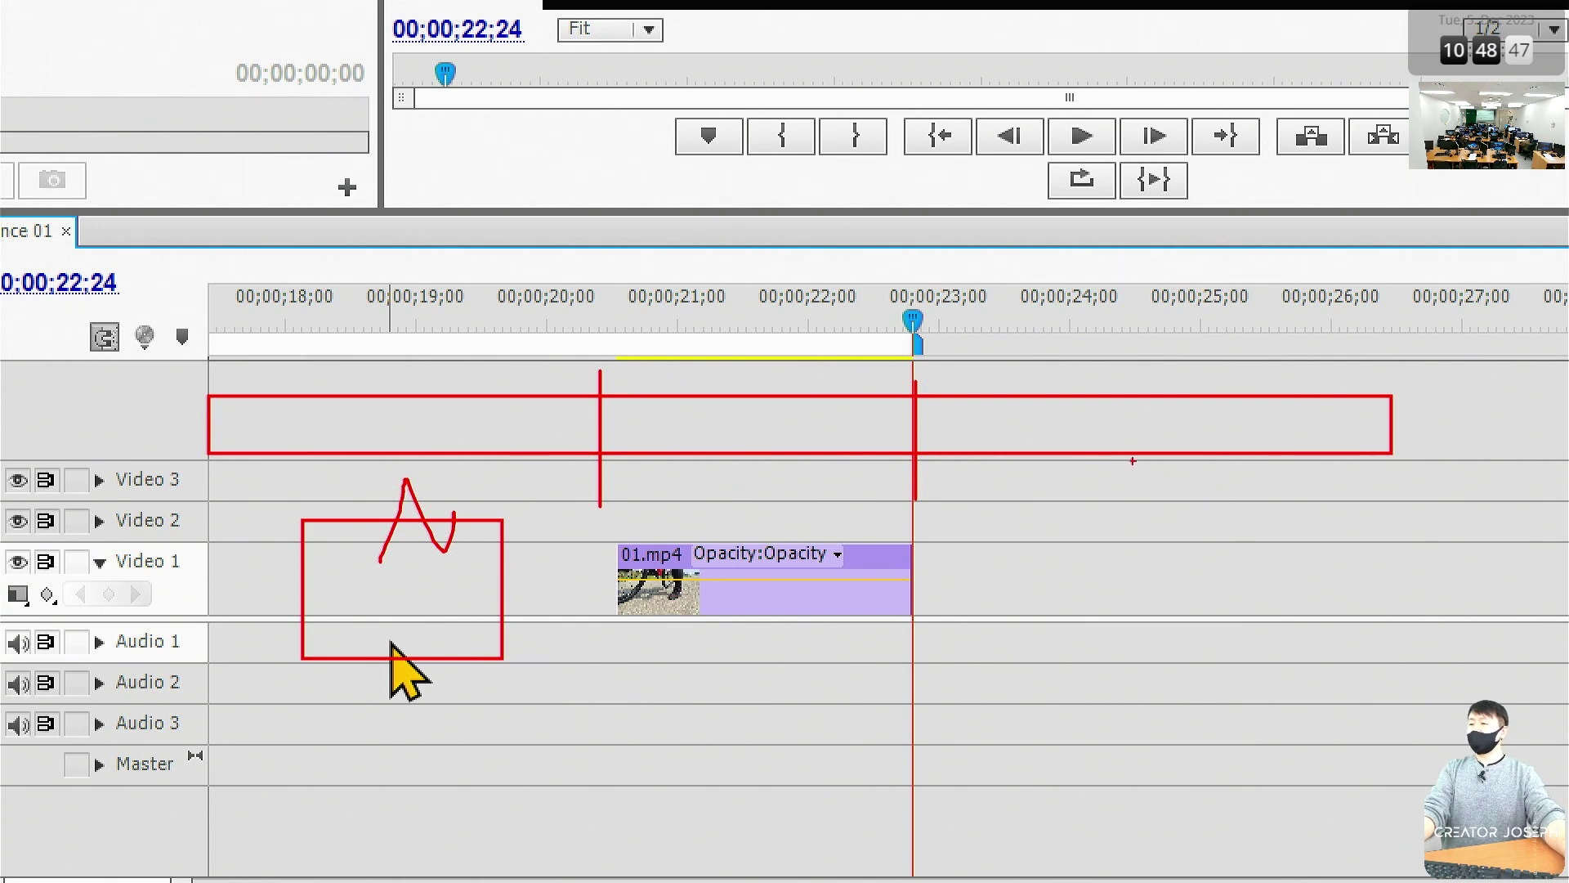
{"action": "left_click_drag", "start_coordinate": [756, 450], "coordinate": [854, 601]}
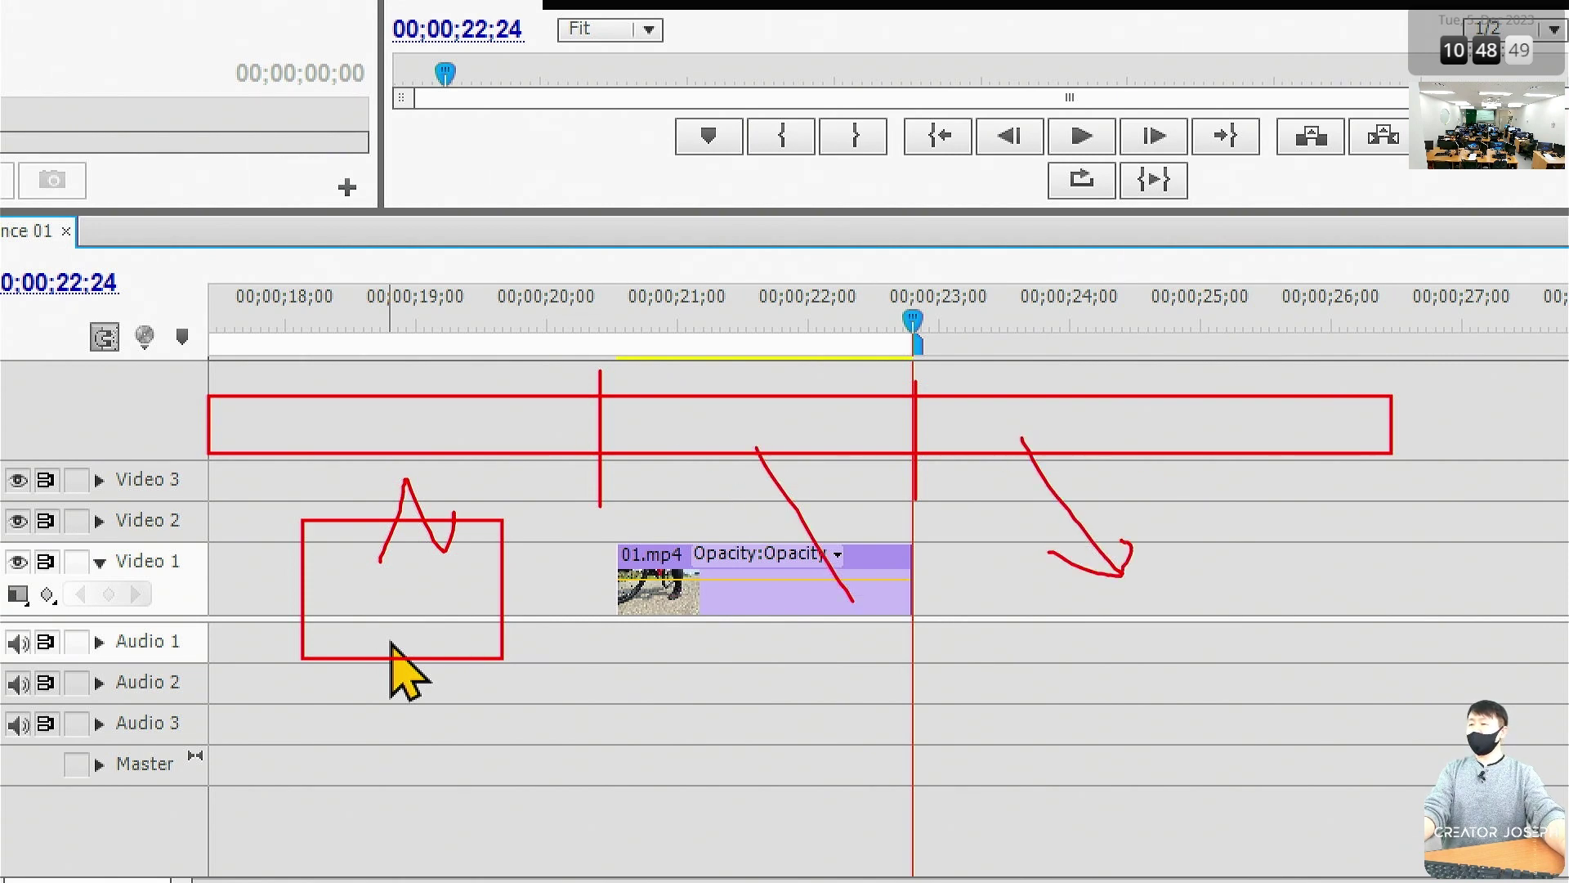
{"action": "left_click_drag", "start_coordinate": [458, 444], "coordinate": [594, 628]}
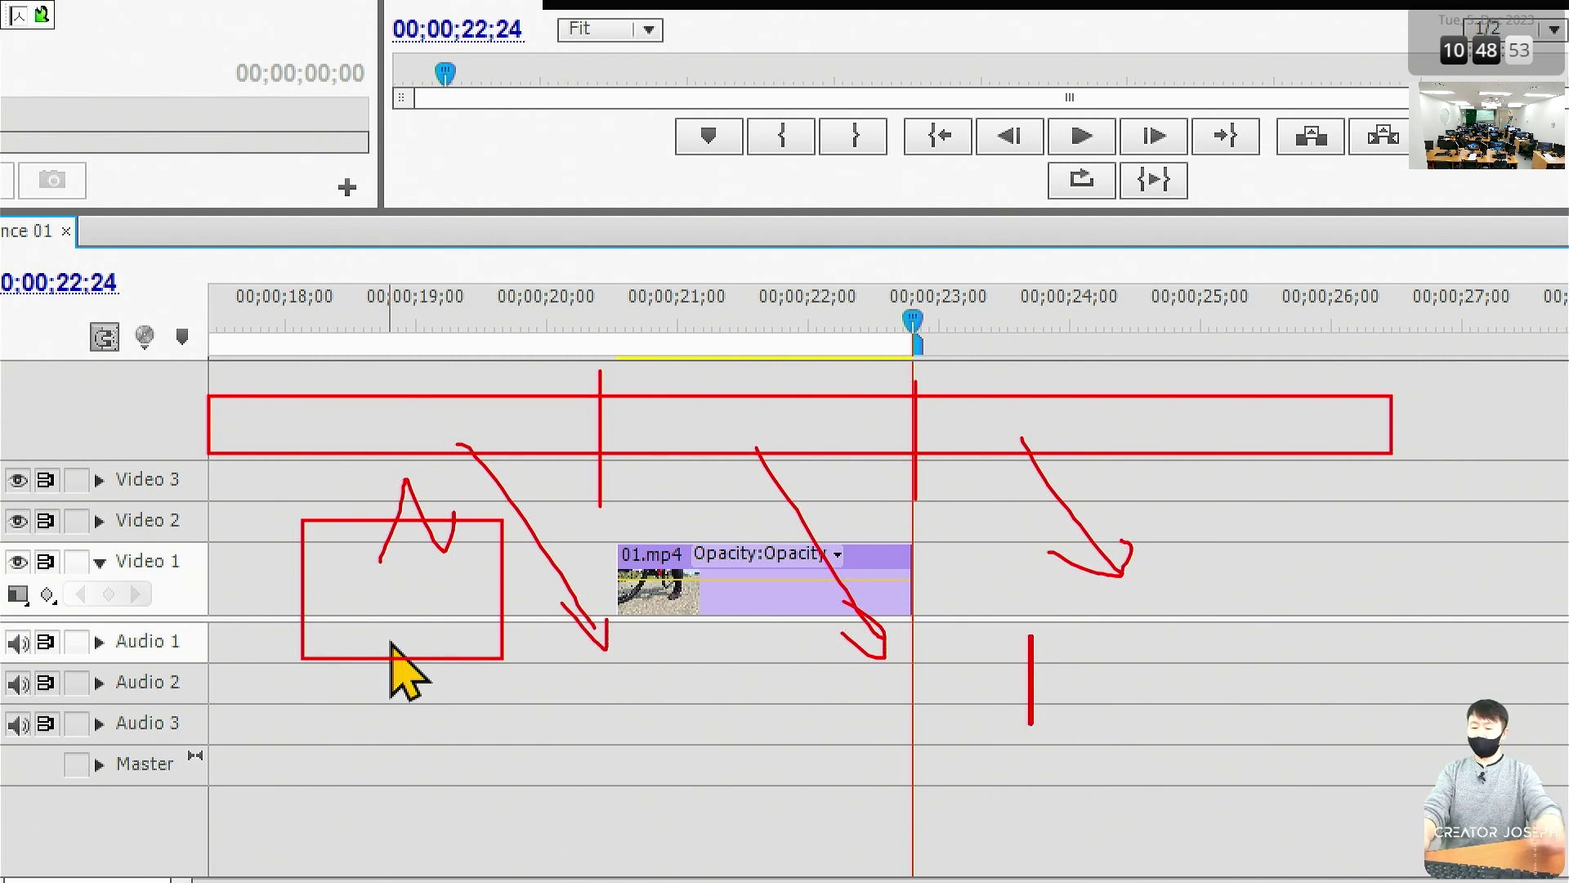
{"action": "left_click_drag", "start_coordinate": [1056, 663], "coordinate": [1020, 697]}
{"action": "left_click_drag", "start_coordinate": [1056, 666], "coordinate": [1091, 697]}
{"action": "left_click_drag", "start_coordinate": [1129, 636], "coordinate": [1130, 723]}
{"action": "left_click_drag", "start_coordinate": [1031, 636], "coordinate": [1031, 723]}
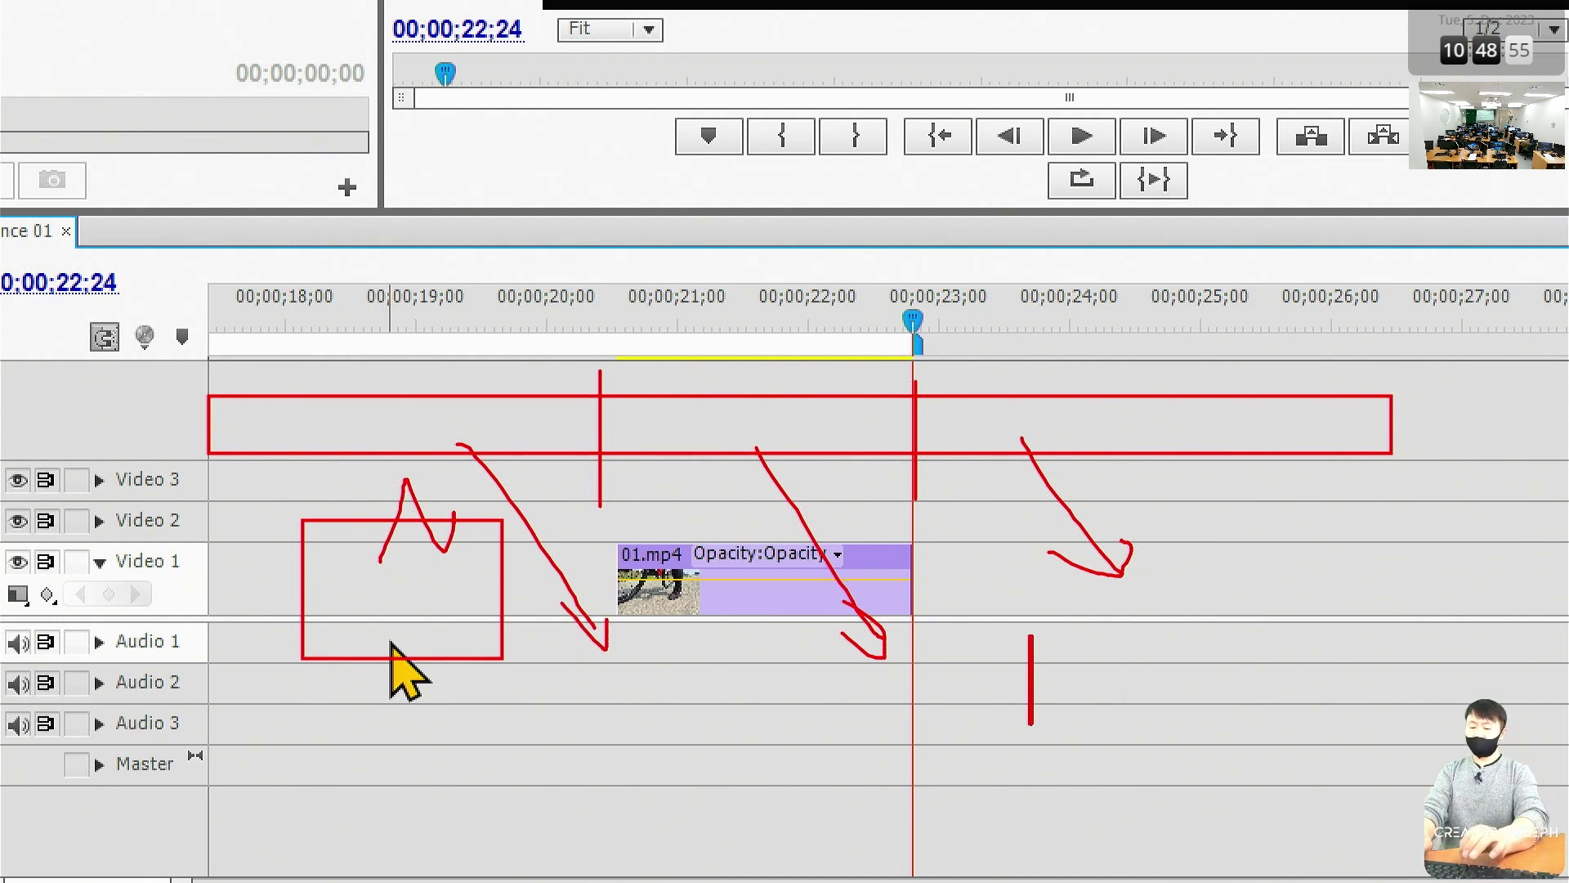
{"action": "type", "text": "클립"}
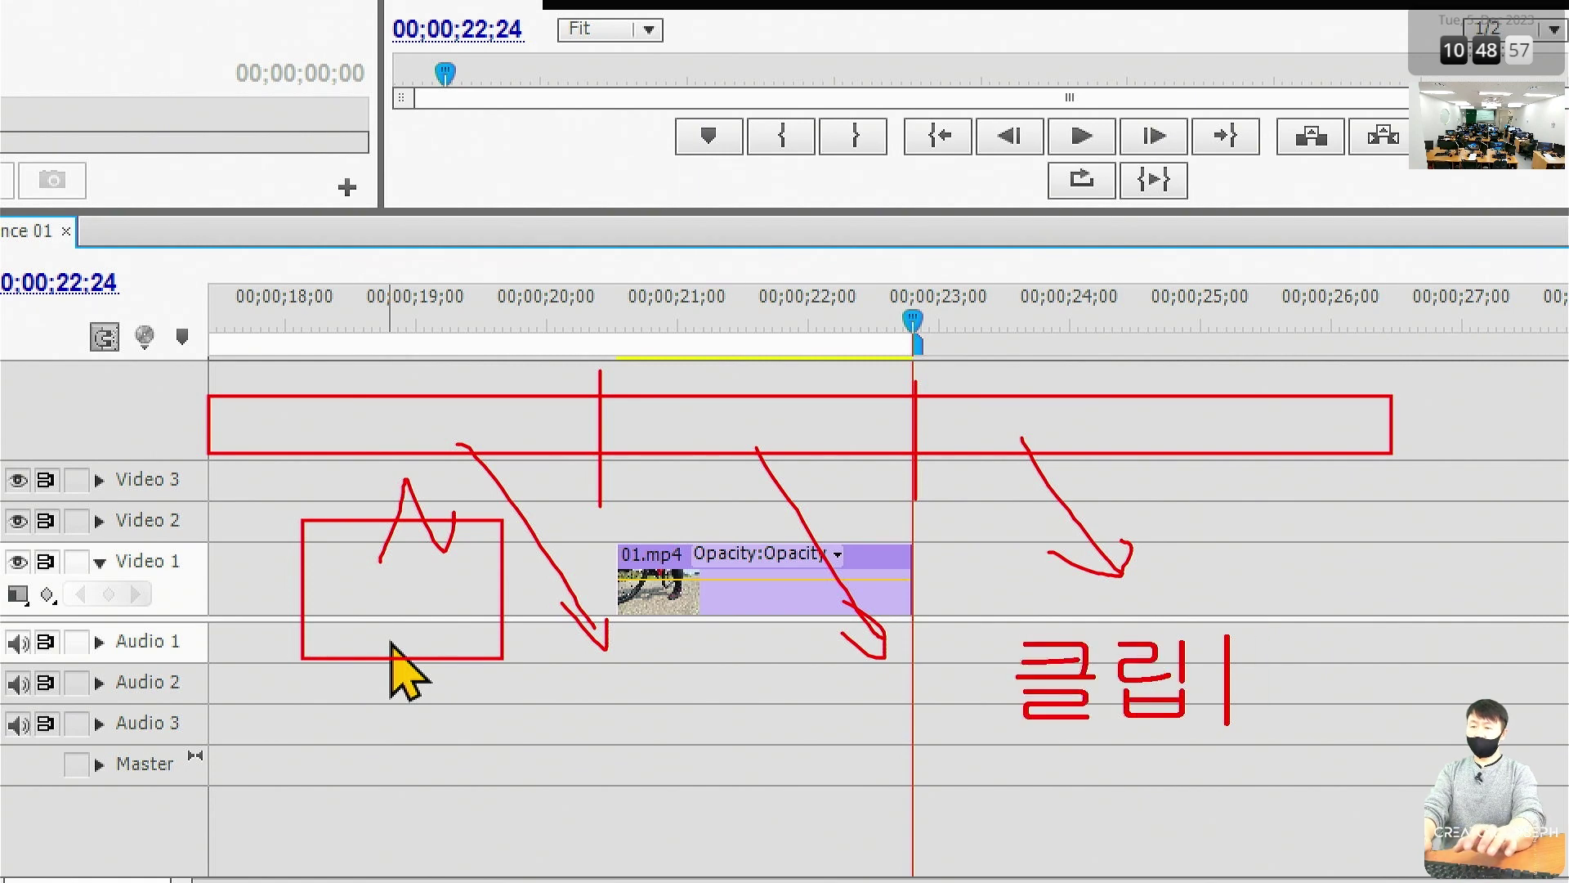
{"action": "key", "text": "Return"}
{"action": "type", "text": "CLIP"}
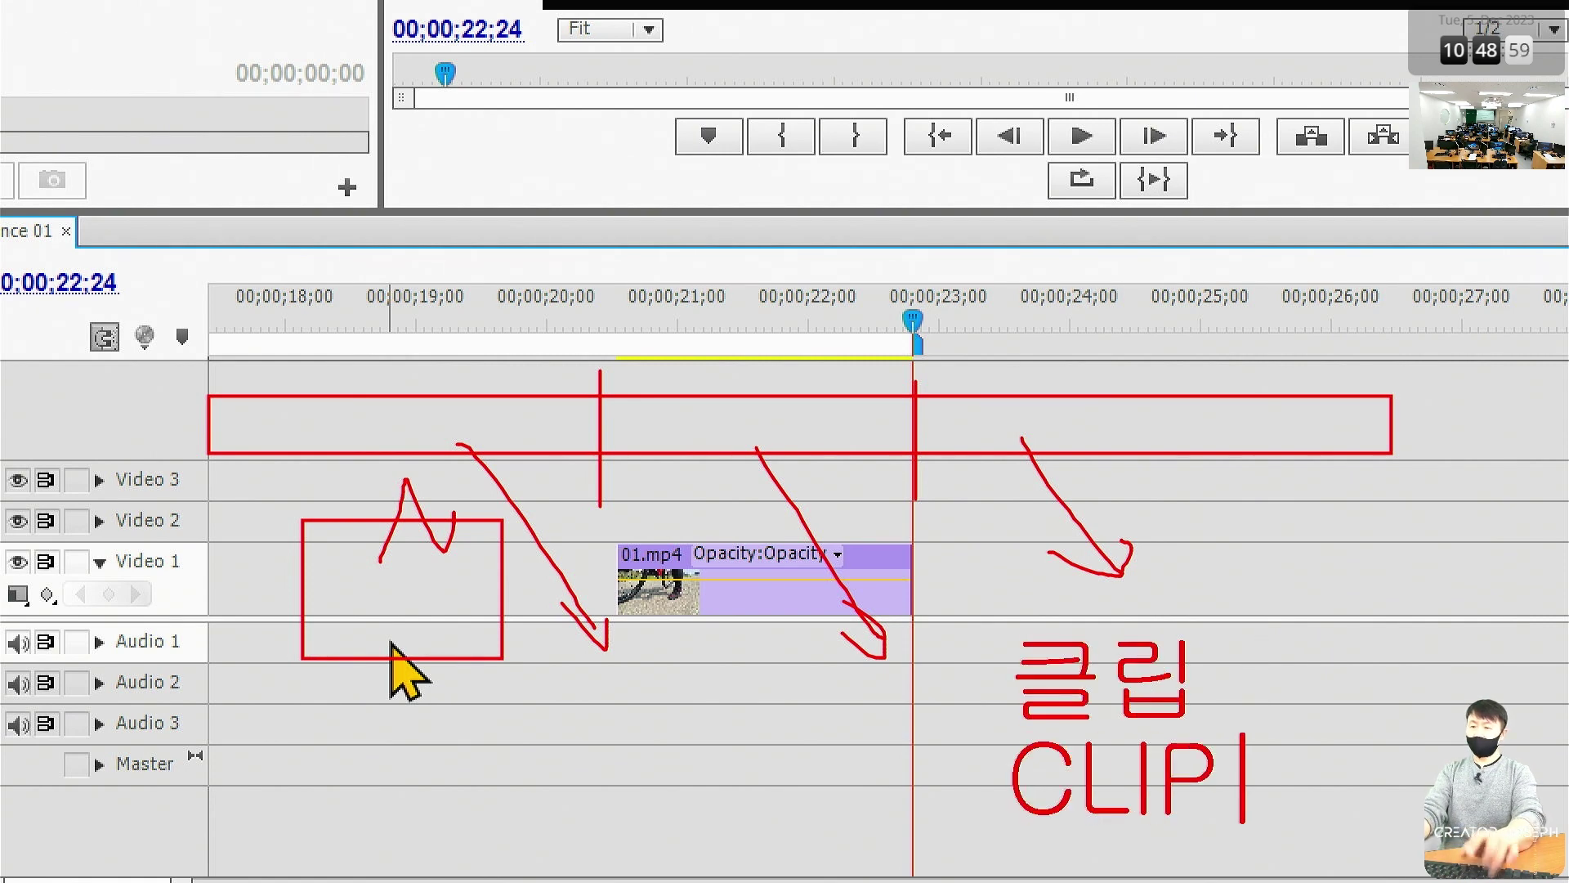
{"action": "key", "text": "Return"}
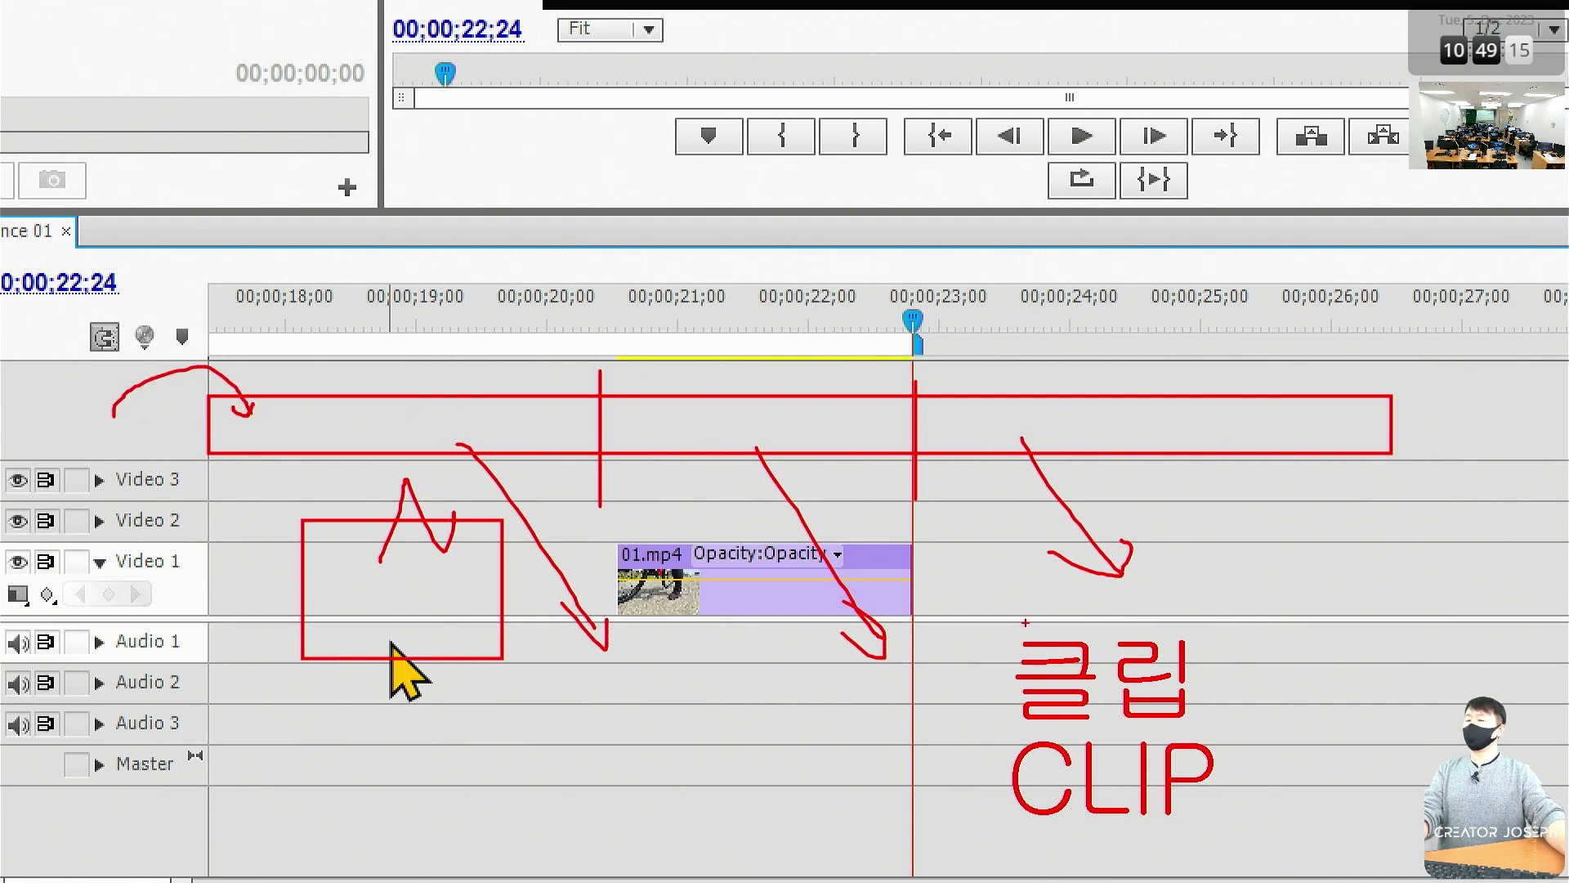
{"action": "left_click_drag", "start_coordinate": [962, 606], "coordinate": [1269, 839]}
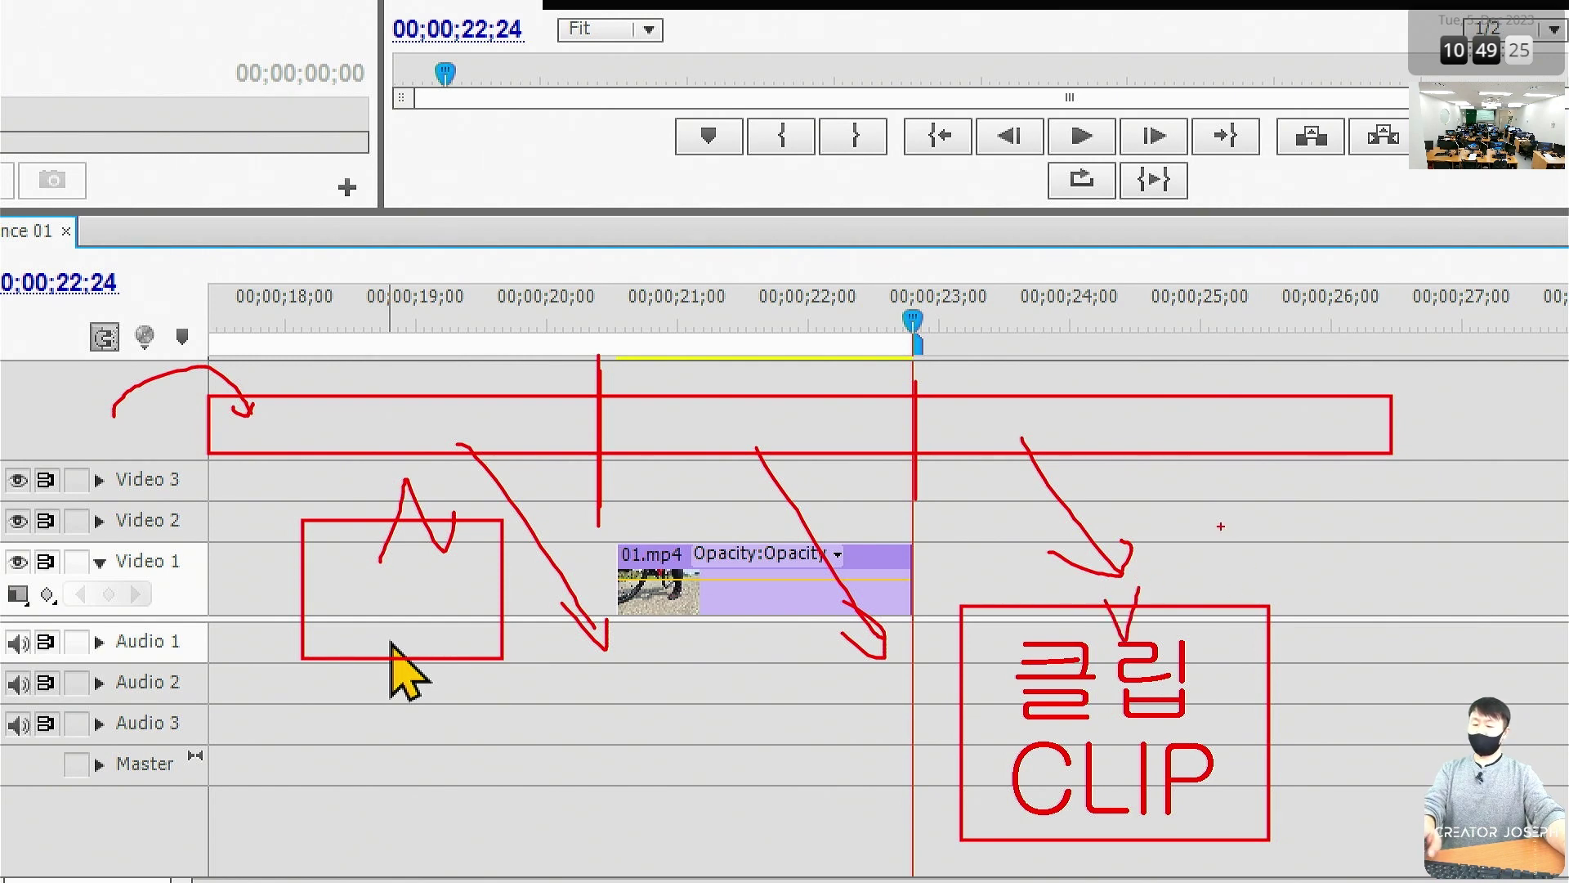
{"action": "type", "text": "tpqn"}
{"action": "key", "text": "BackSpace"}
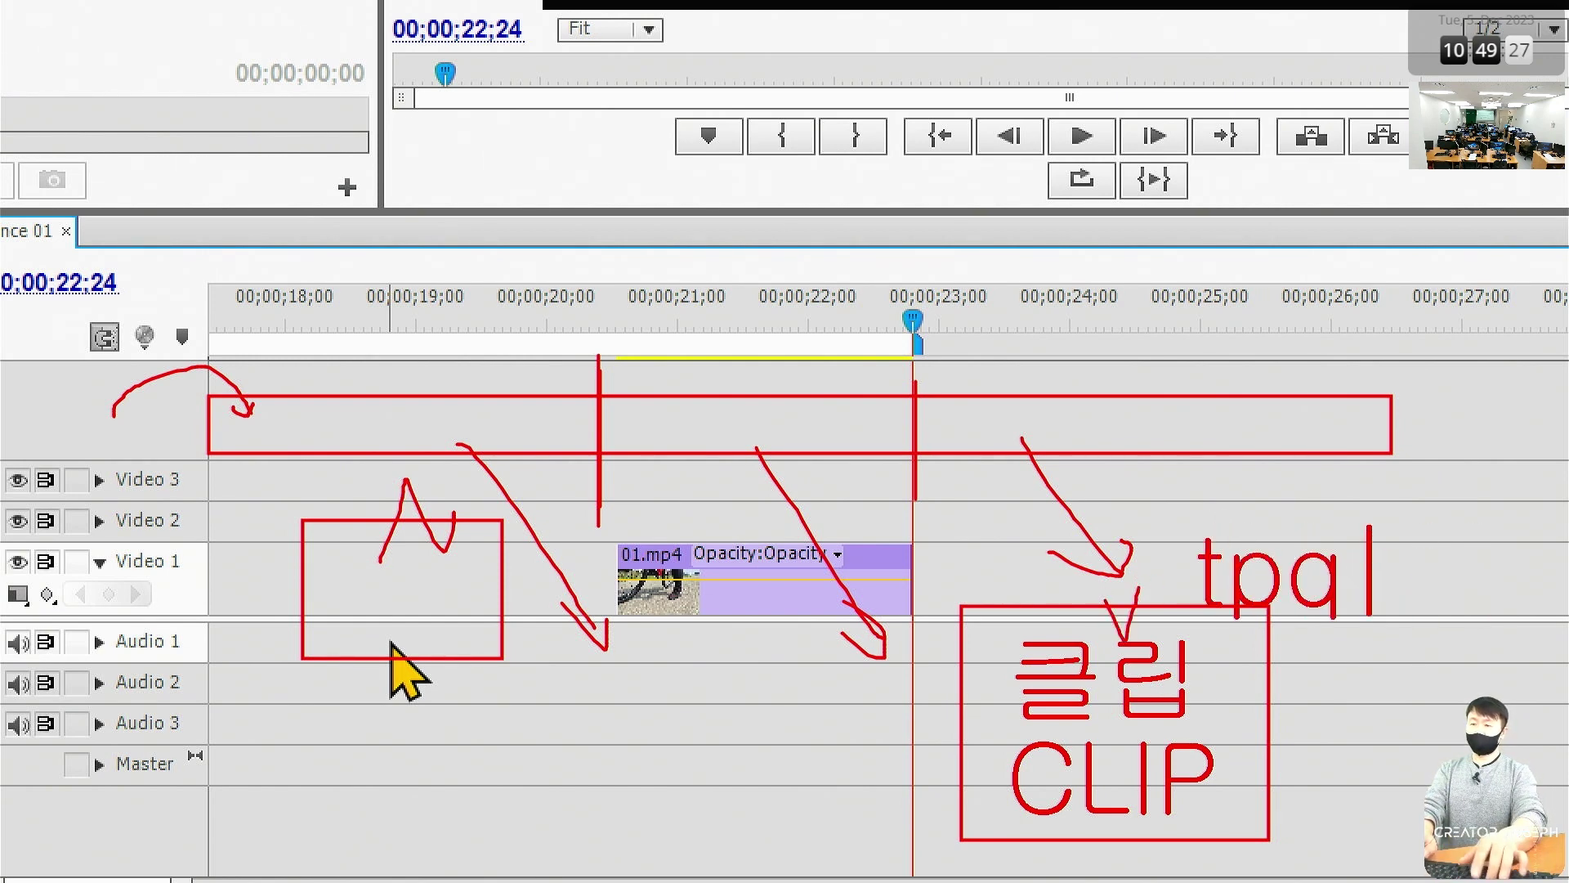
{"action": "key", "text": "BackSpace"}
{"action": "key", "text": "BackSpace"}
{"action": "key", "text": "BackSpace"}
{"action": "type", "text": "세뷔"}
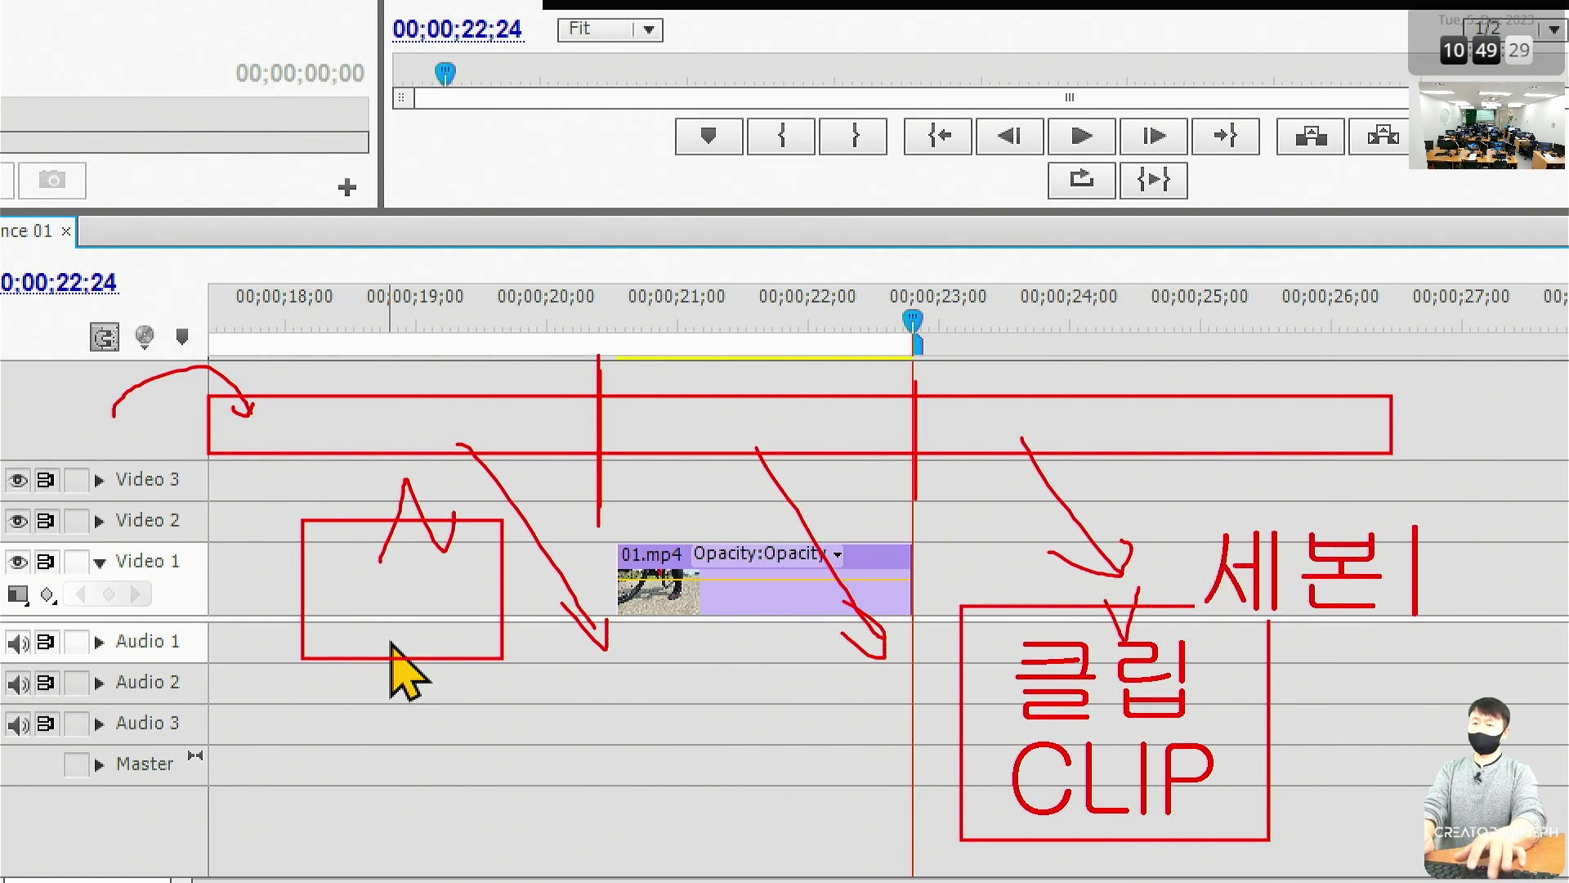
{"action": "key", "text": "BackSpace"}
{"action": "key", "text": "BackSpace"}
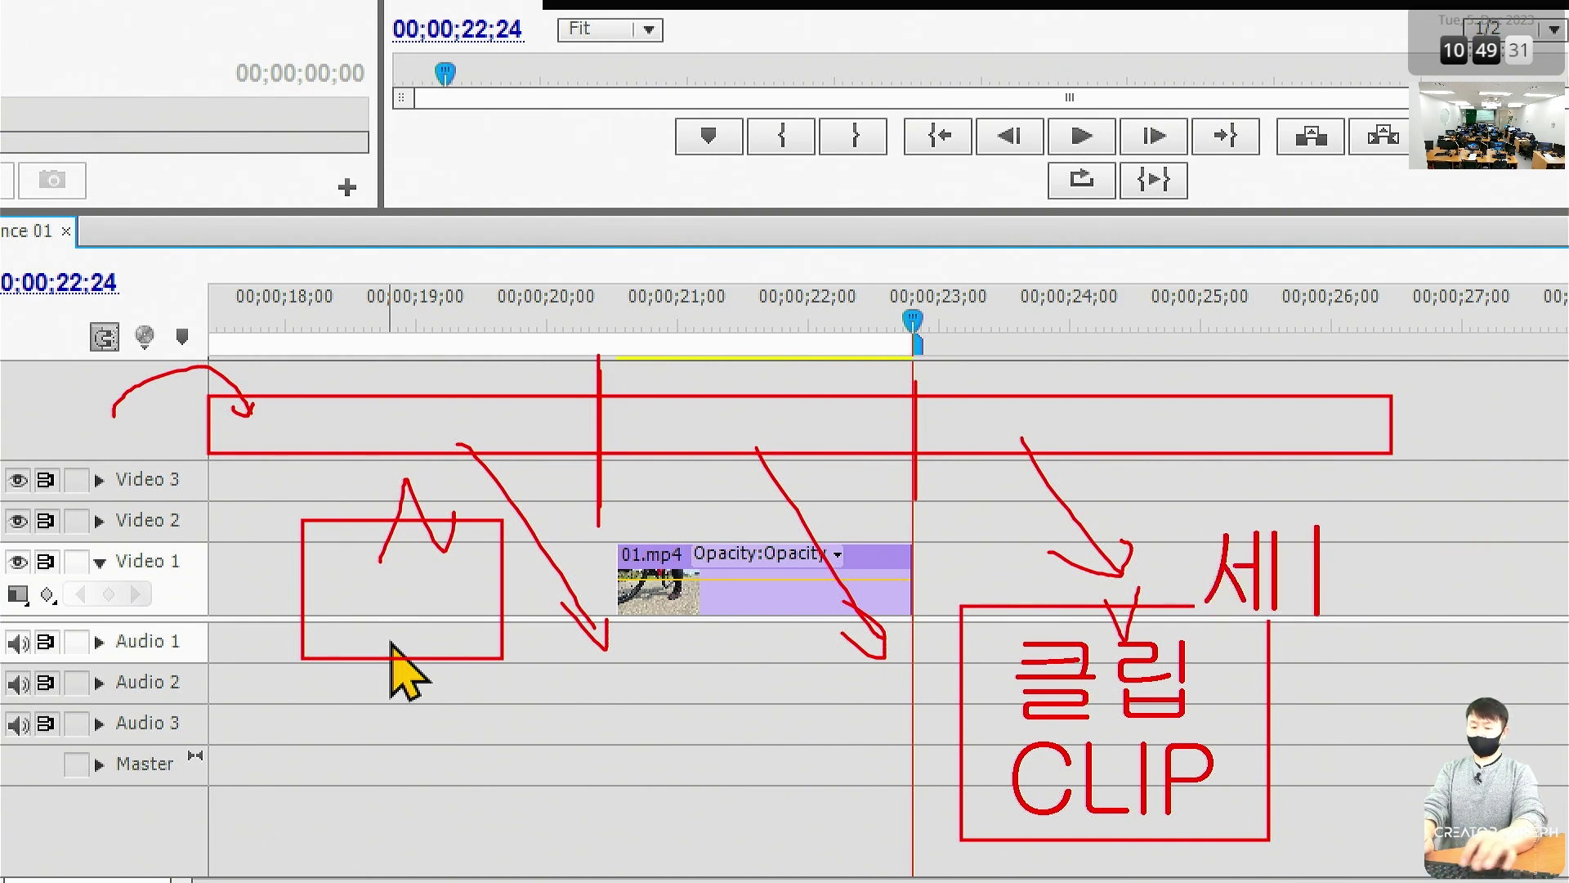
{"action": "type", "text": "분화"}
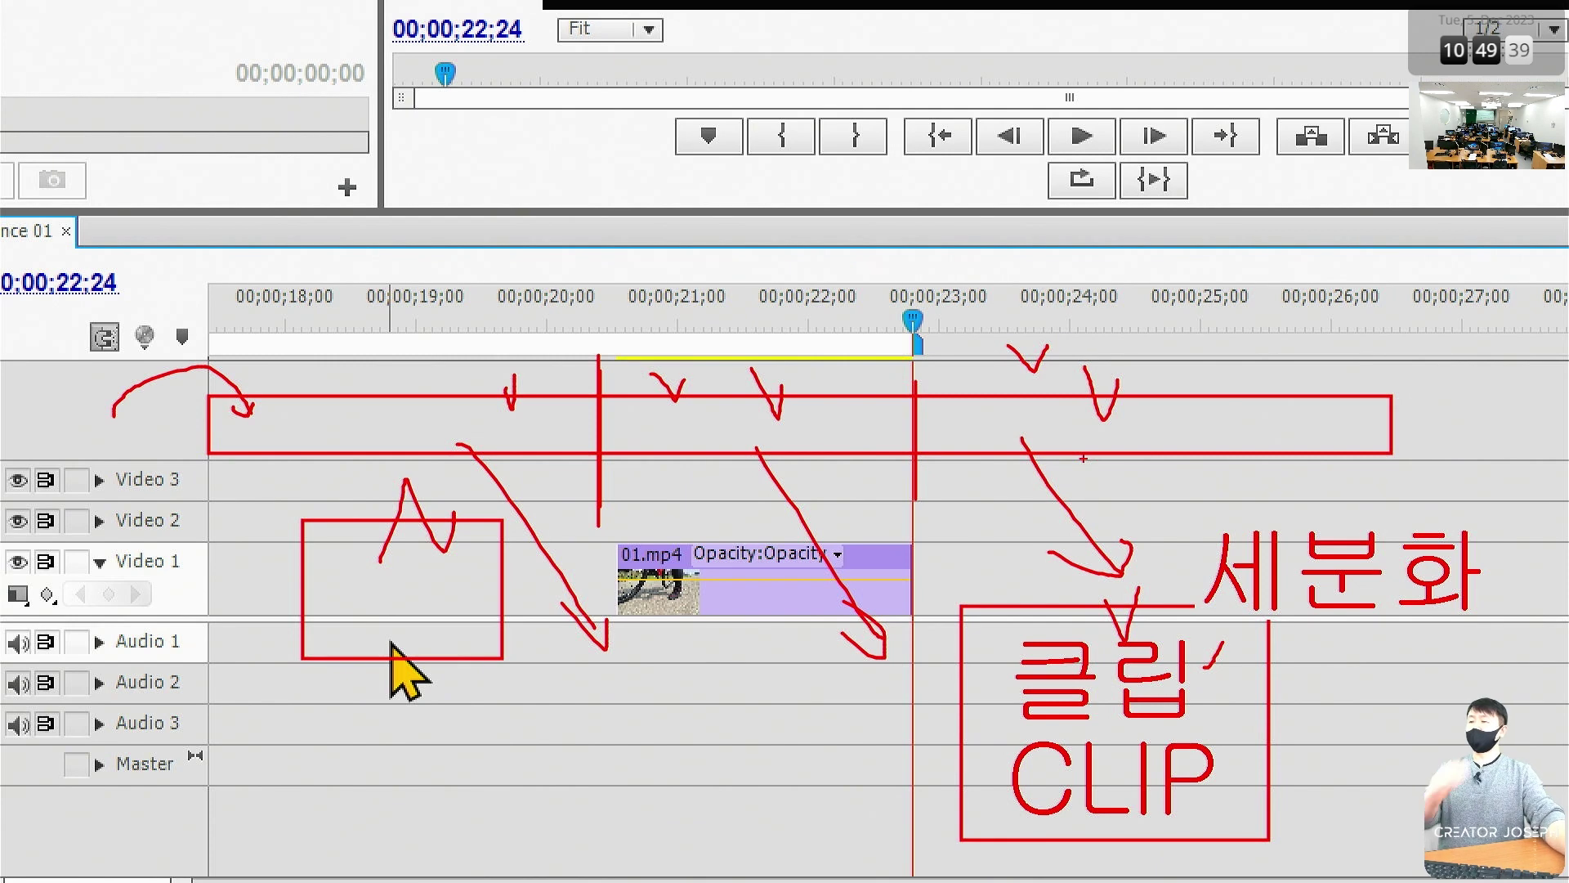
{"action": "key", "text": "e"}
Select the empty Video 1 track space preceding the 01.mp4 clip at 20;16
{"action": "left_click_drag", "start_coordinate": [566, 514], "coordinate": [946, 675]}
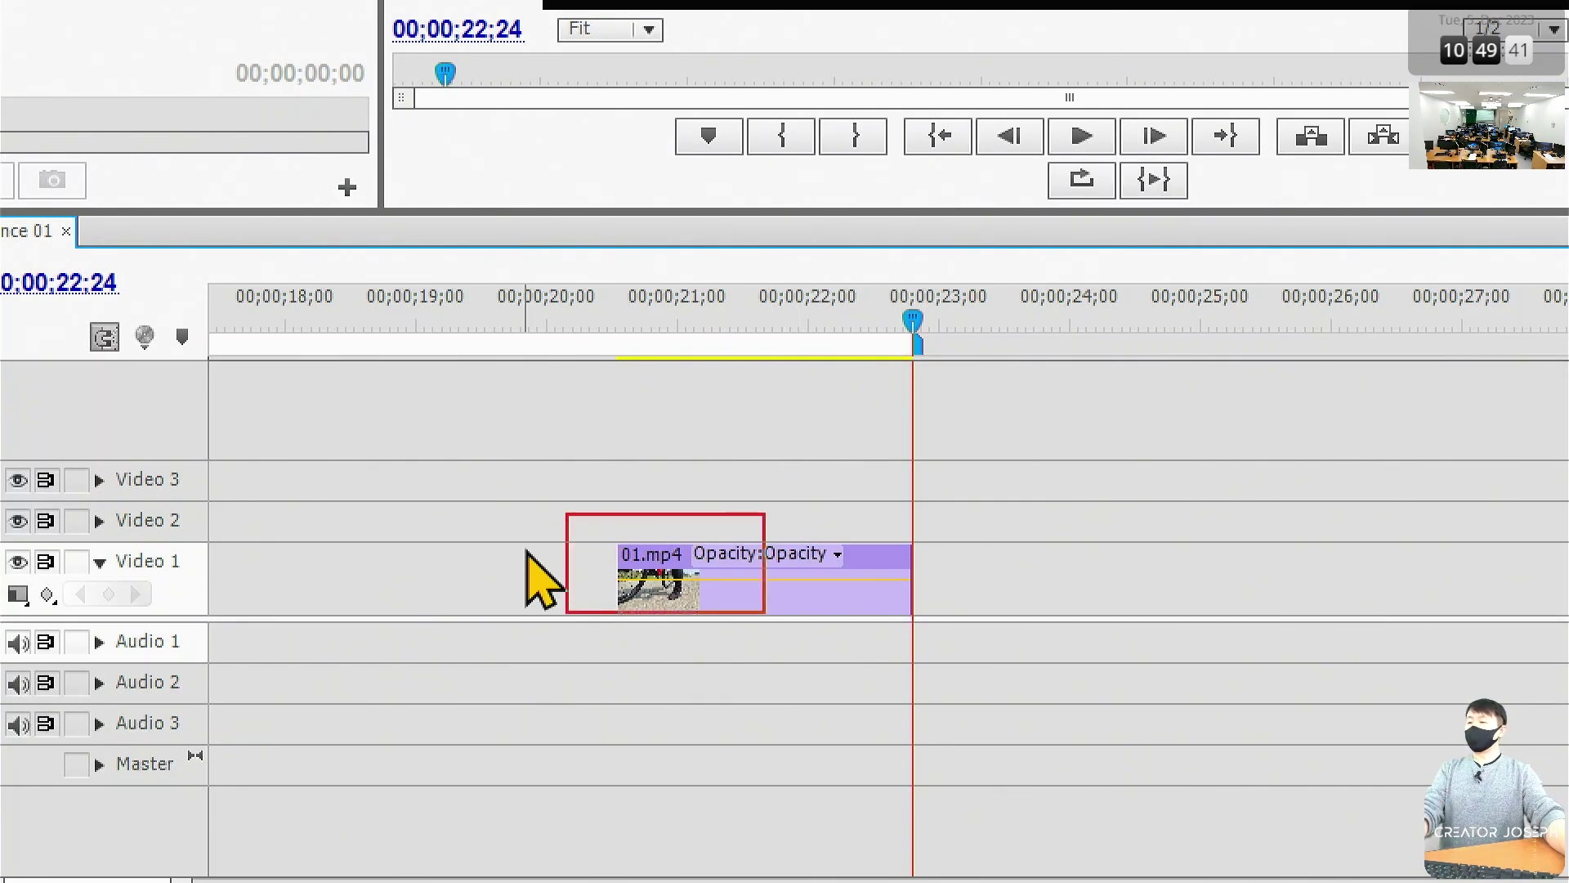
{"action": "left_click_drag", "start_coordinate": [1003, 484], "coordinate": [1110, 489]}
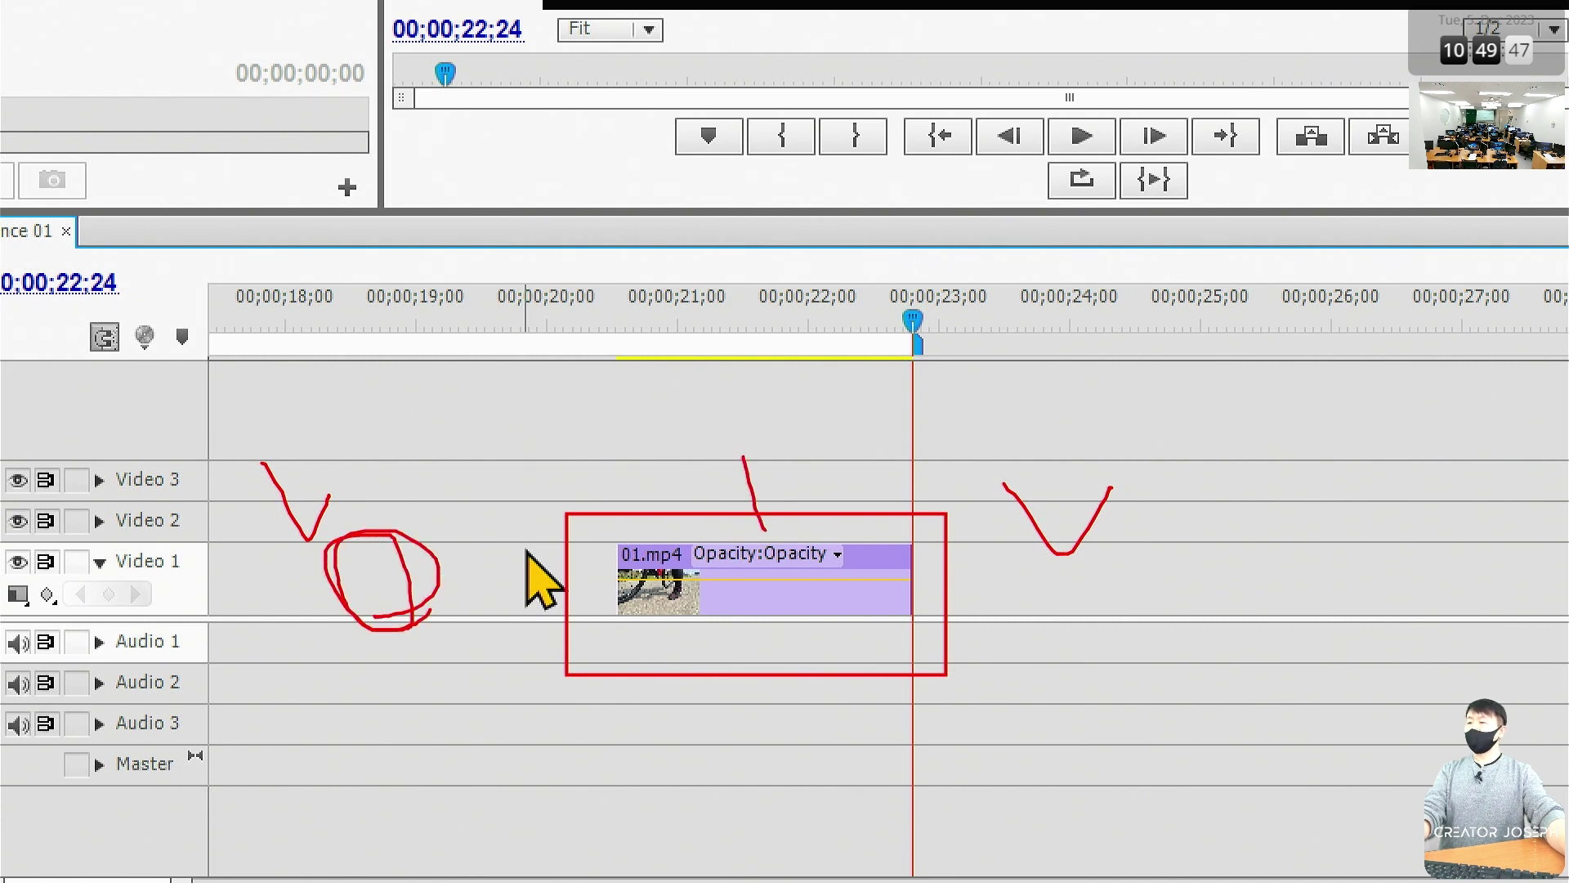
{"action": "left_click_drag", "start_coordinate": [618, 474], "coordinate": [442, 489]}
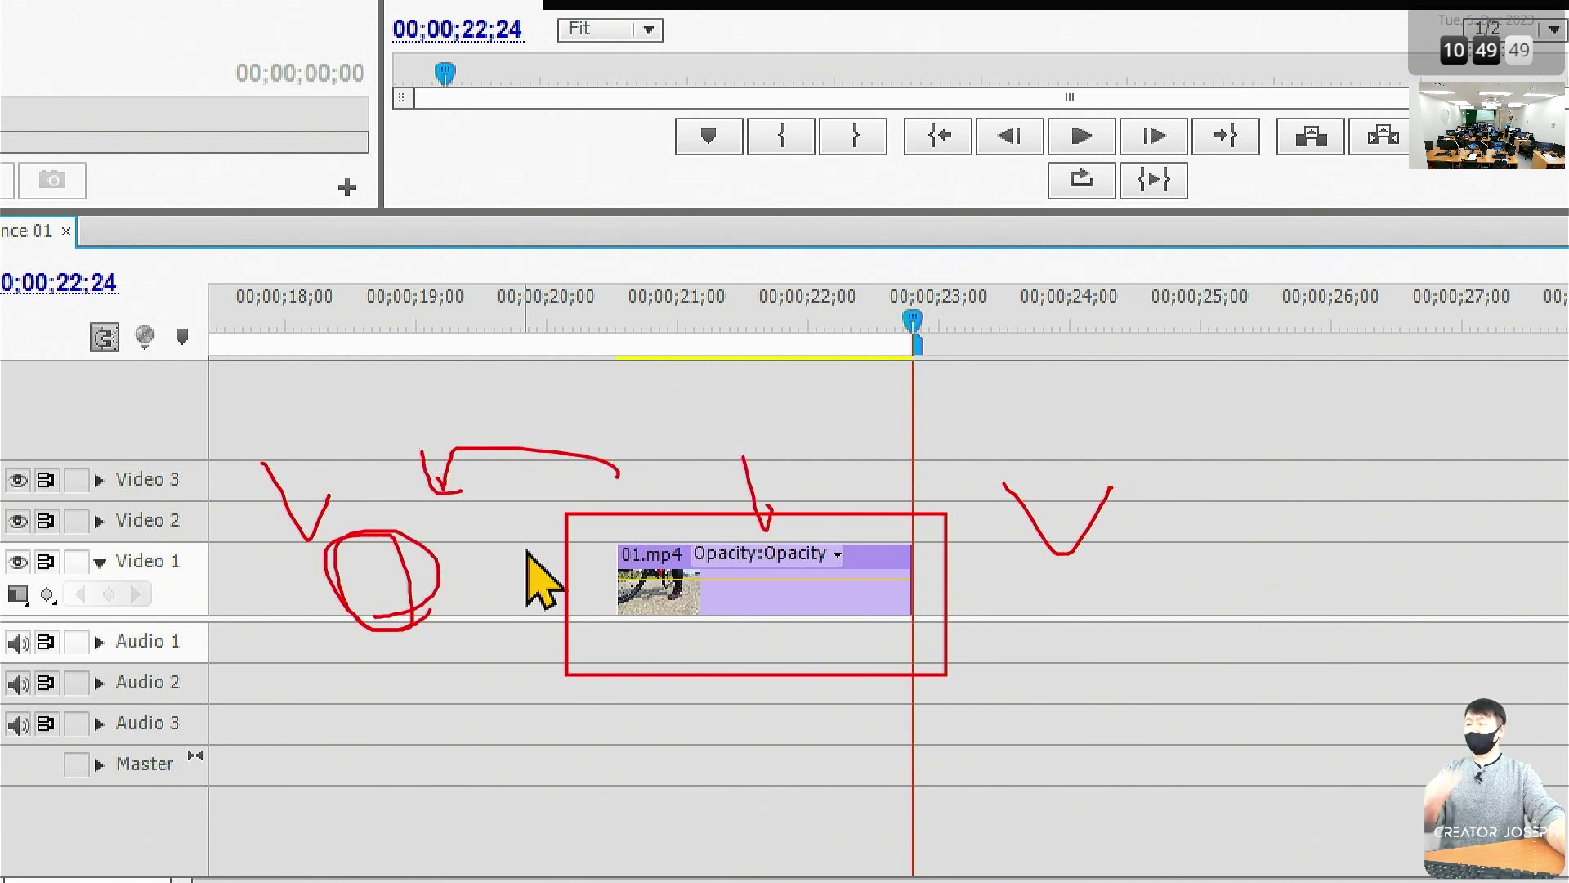
{"action": "left_click_drag", "start_coordinate": [523, 438], "coordinate": [730, 491]}
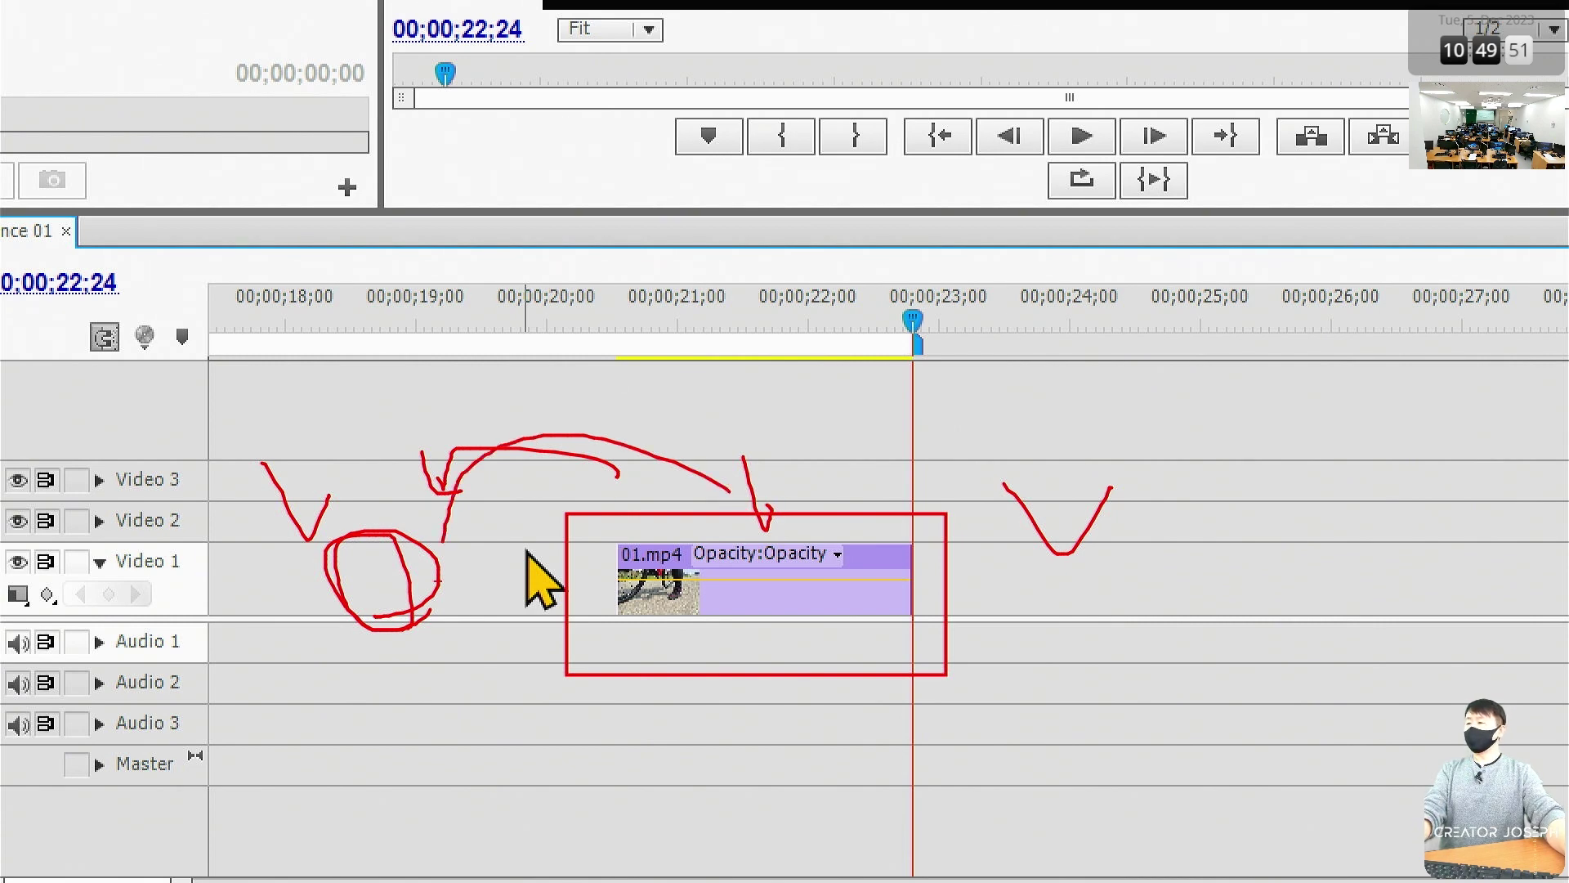
{"action": "left_click_drag", "start_coordinate": [456, 617], "coordinate": [468, 582]}
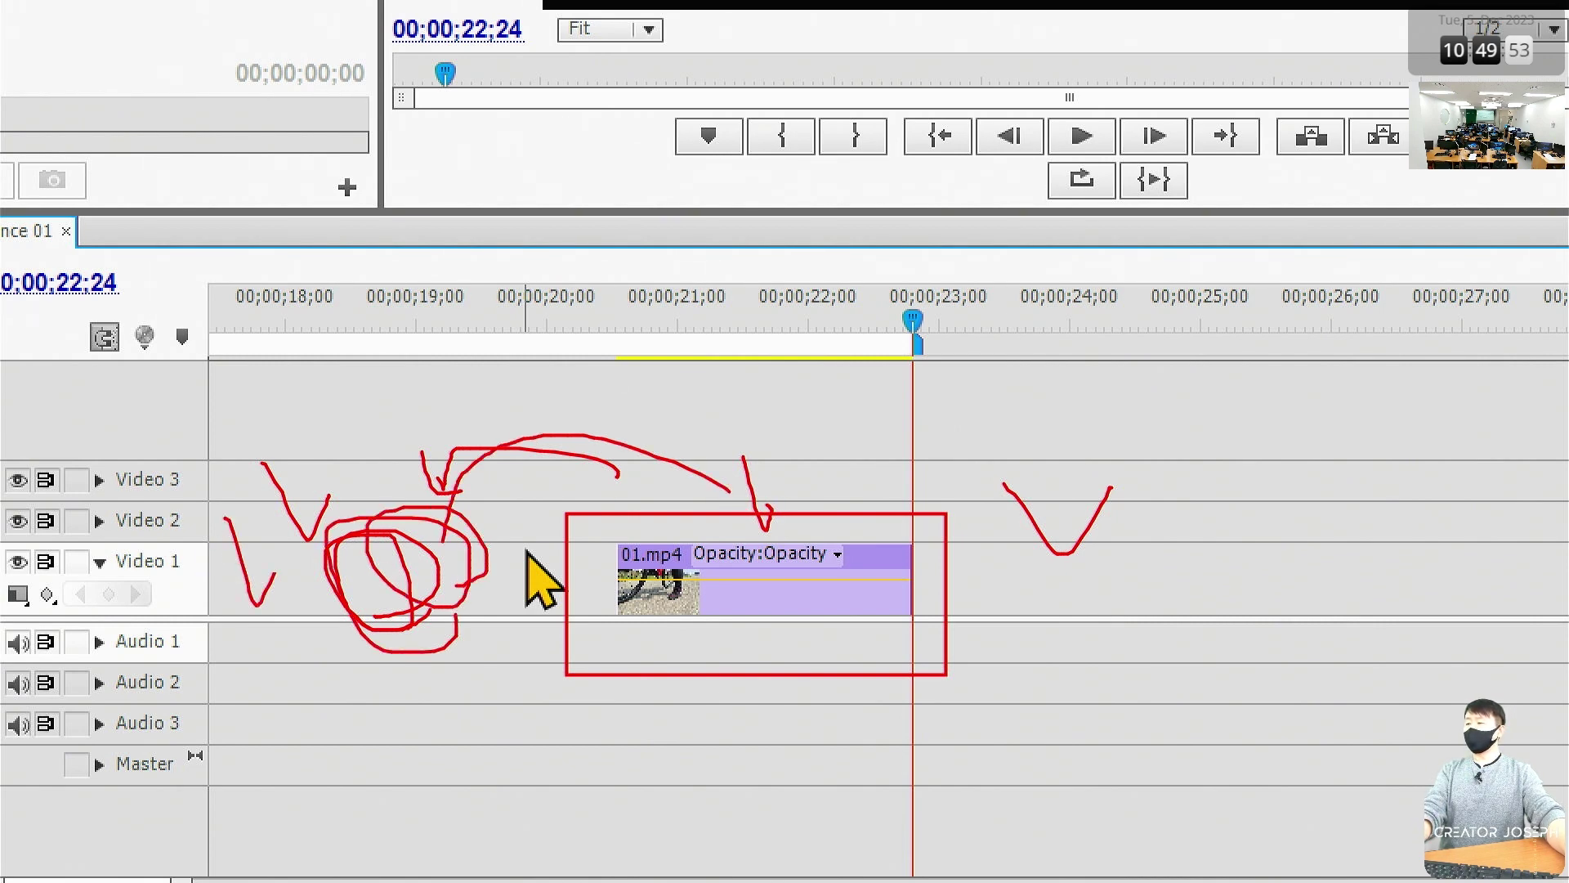
{"action": "key", "text": "Escape"}
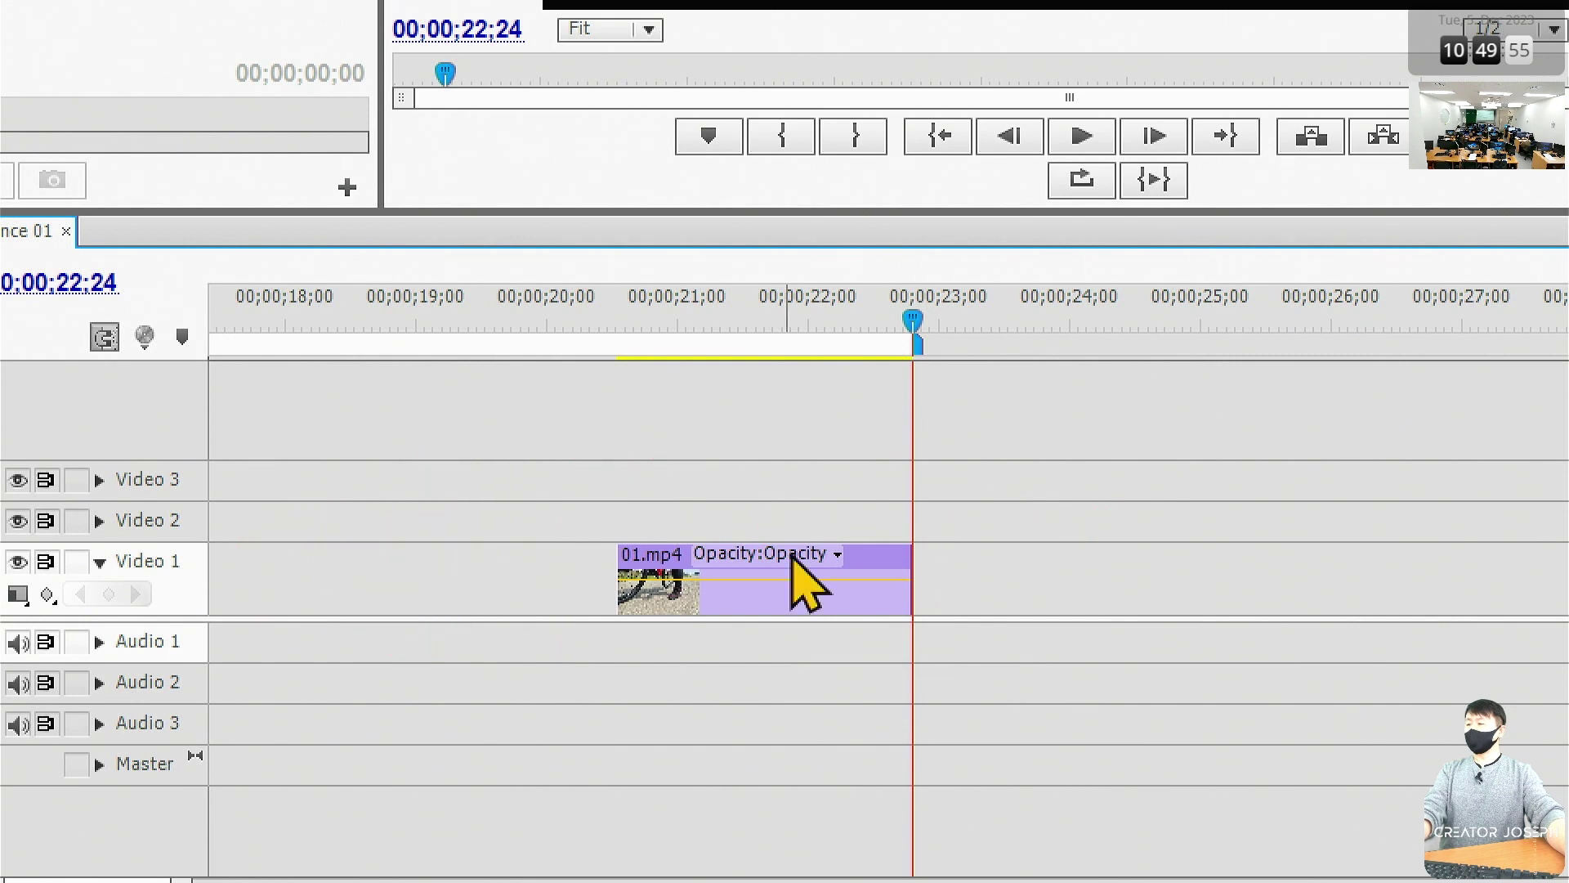
{"action": "left_click", "coordinate": [478, 595]}
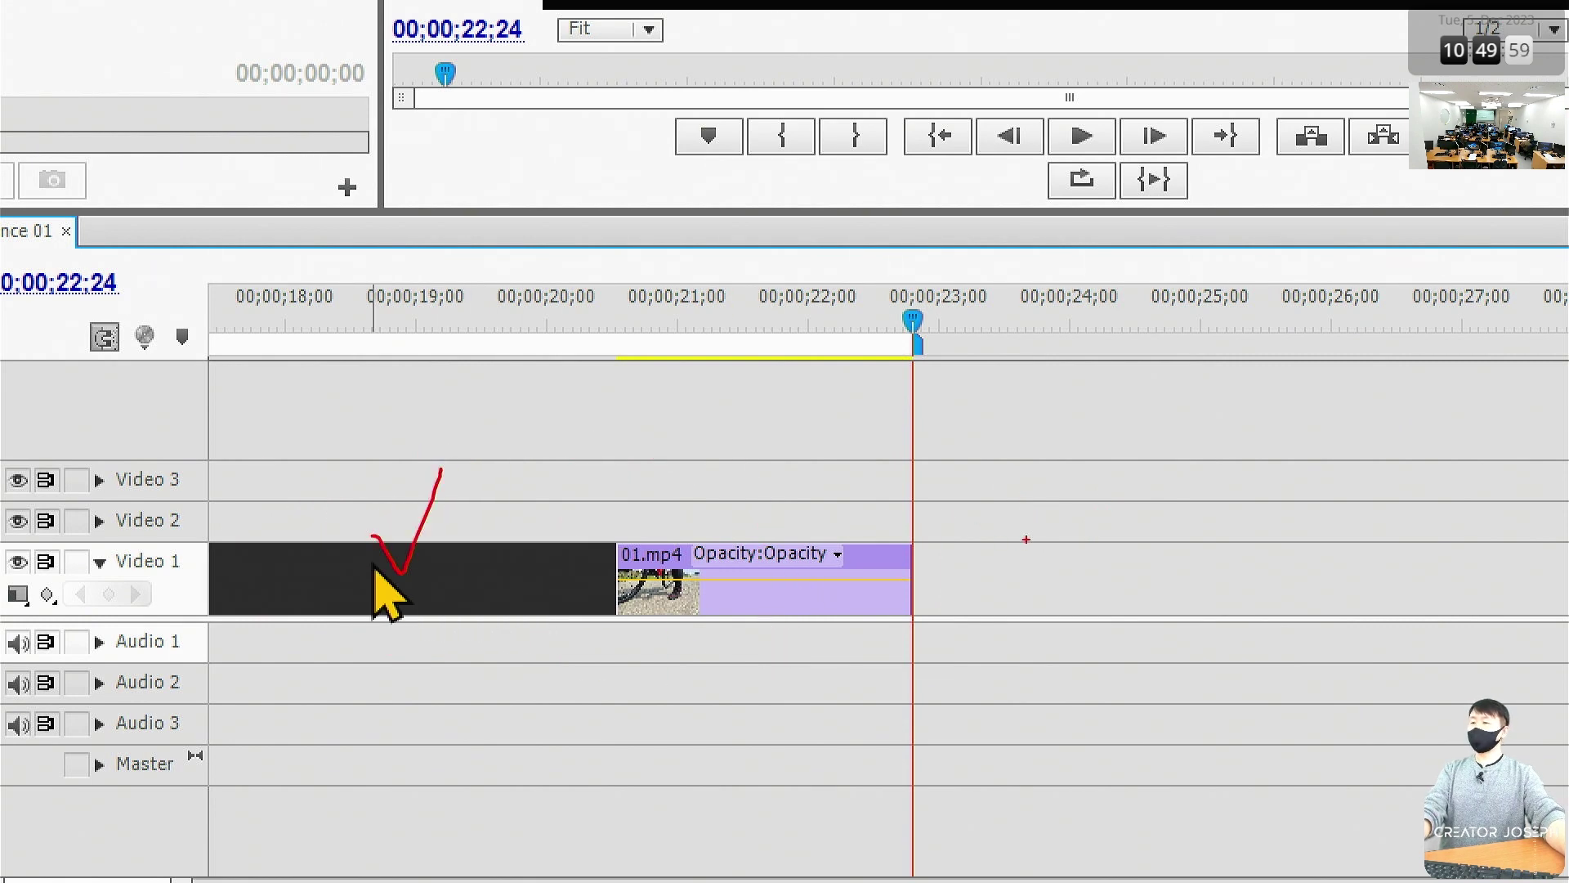
{"action": "left_click_drag", "start_coordinate": [1027, 539], "coordinate": [1099, 517]}
{"action": "mouse_move", "coordinate": [1149, 570]}
{"action": "left_mouse_down"}
{"action": "mouse_move", "coordinate": [1022, 572]}
{"action": "mouse_move", "coordinate": [1140, 627]}
{"action": "left_mouse_up"}
{"action": "left_click_drag", "start_coordinate": [1103, 531], "coordinate": [1111, 560]}
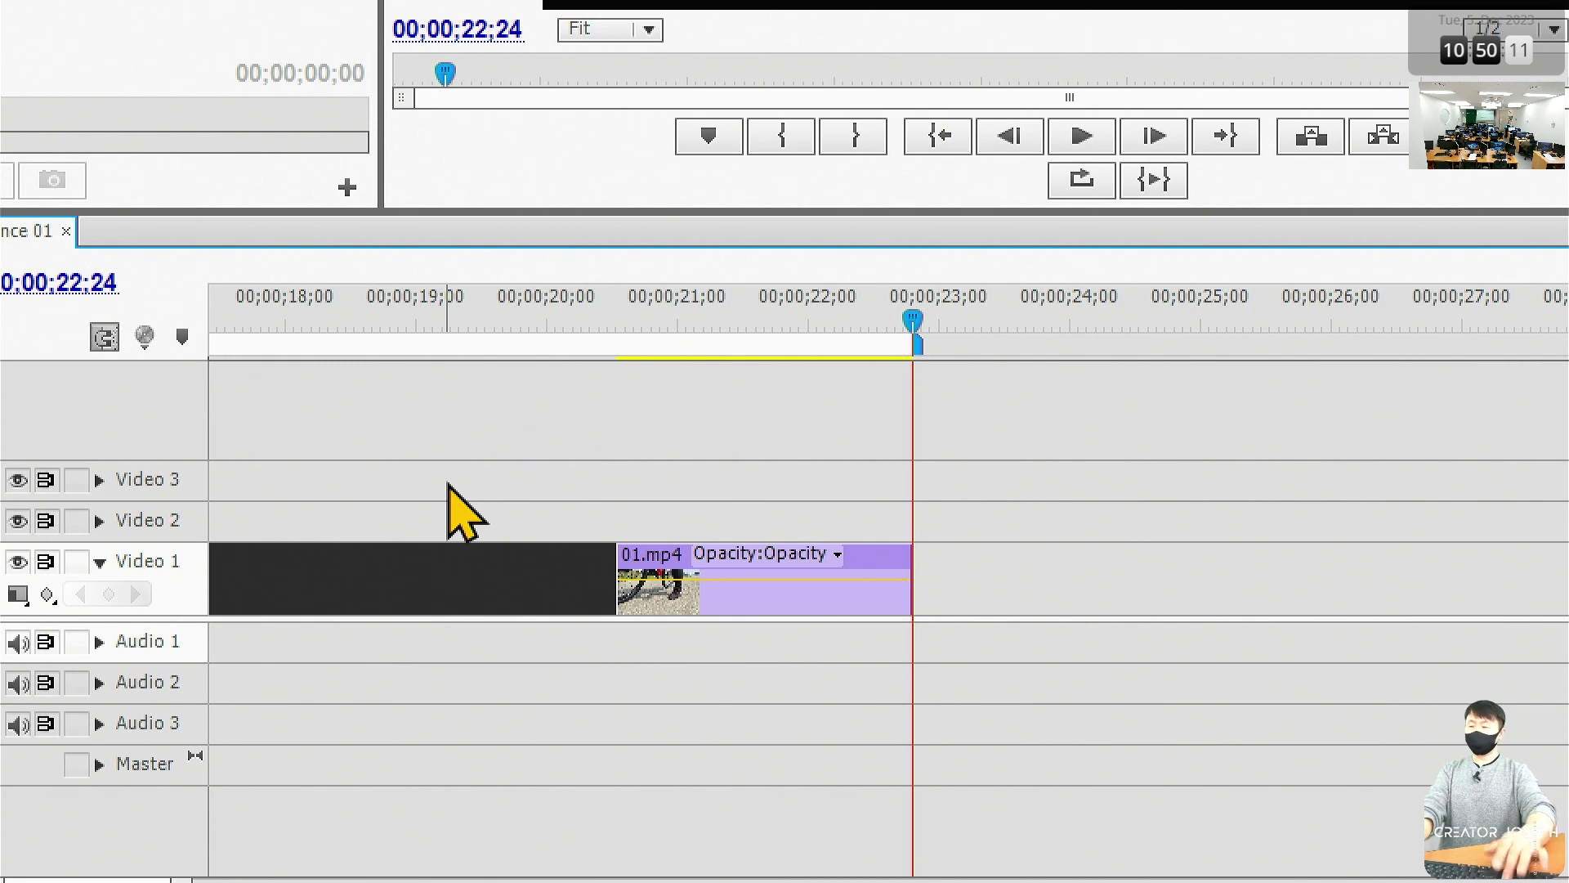
Remove the gap so 01.mp4 starts at 00;00;00;00 and play the 2;08 sequence
{"action": "key", "text": "Delete"}
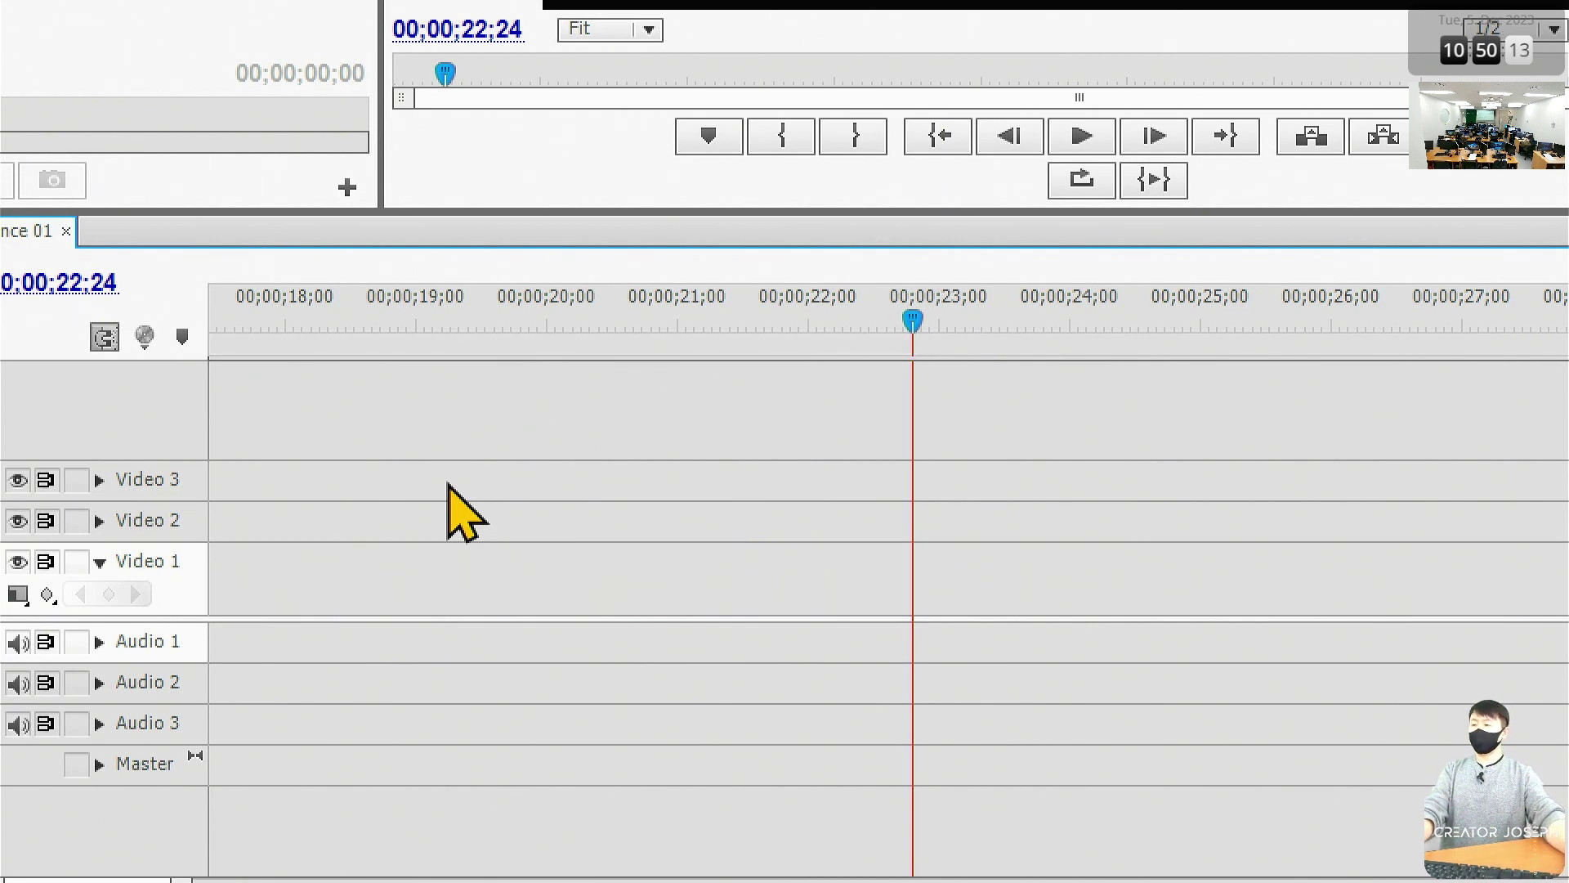
{"action": "key", "text": "ctrl+z"}
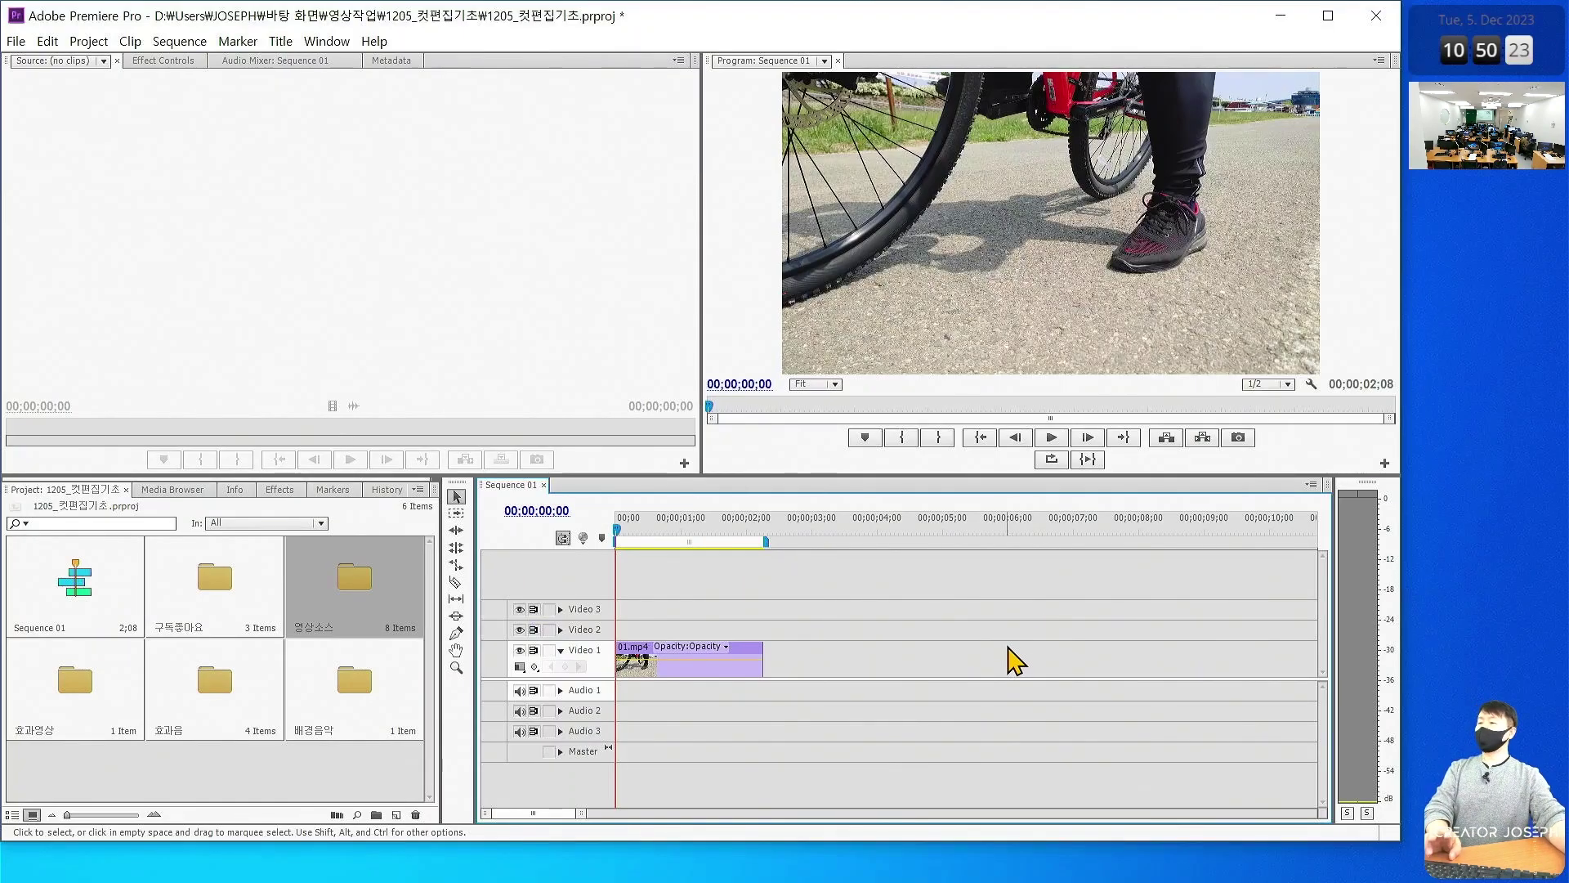
{"action": "key", "text": "space"}
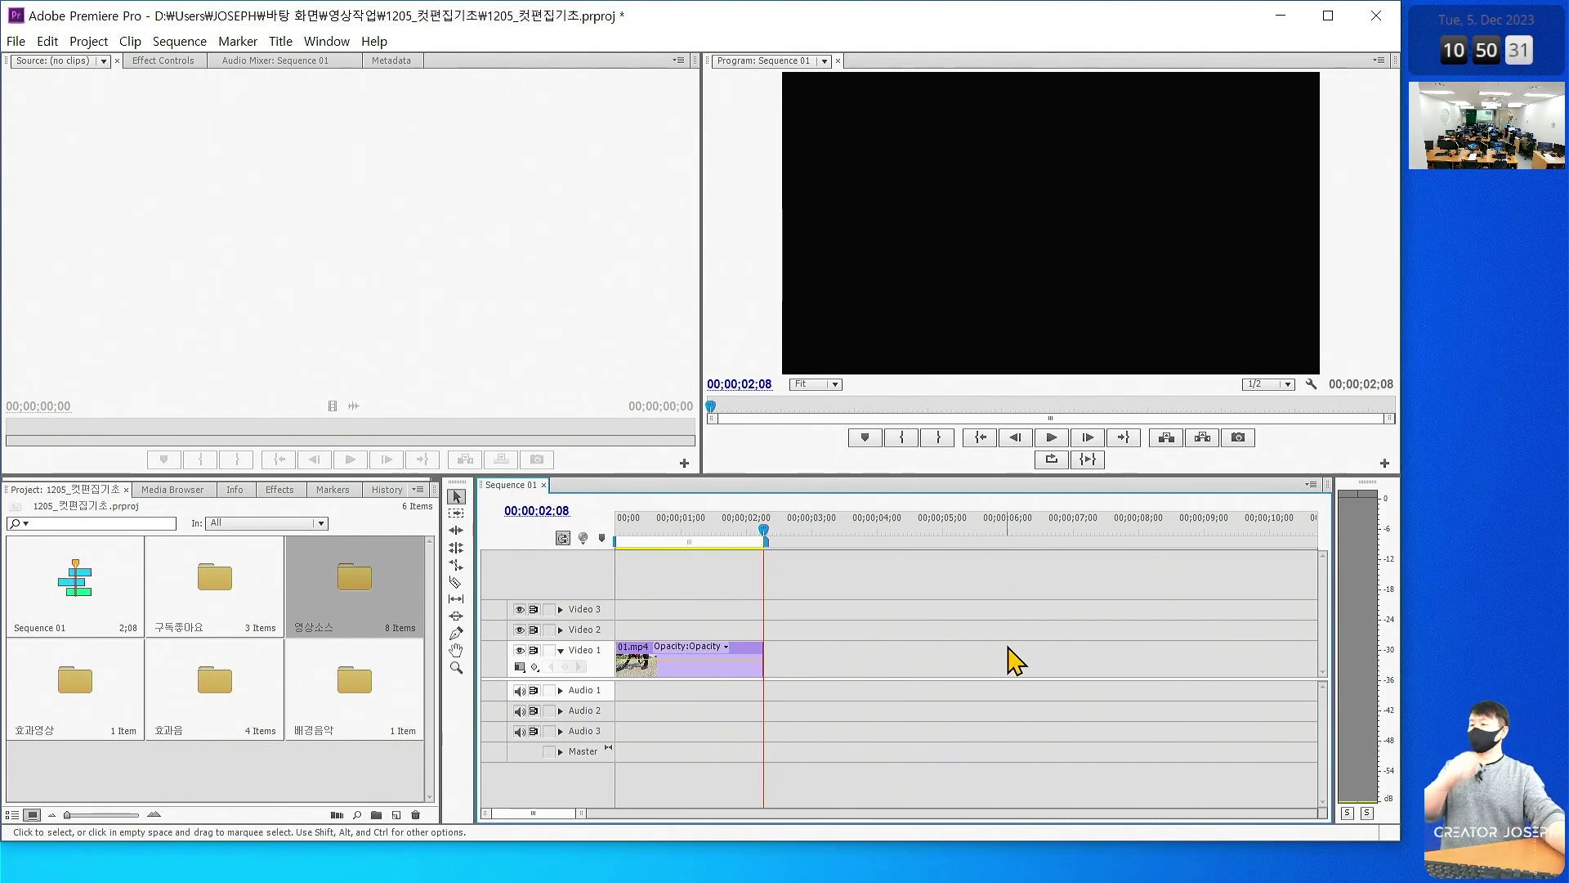
Open the 영상소스 bin and drop 02.mp4 on Video 1 at 00;00;02;08
{"action": "double_click", "coordinate": [371, 597]}
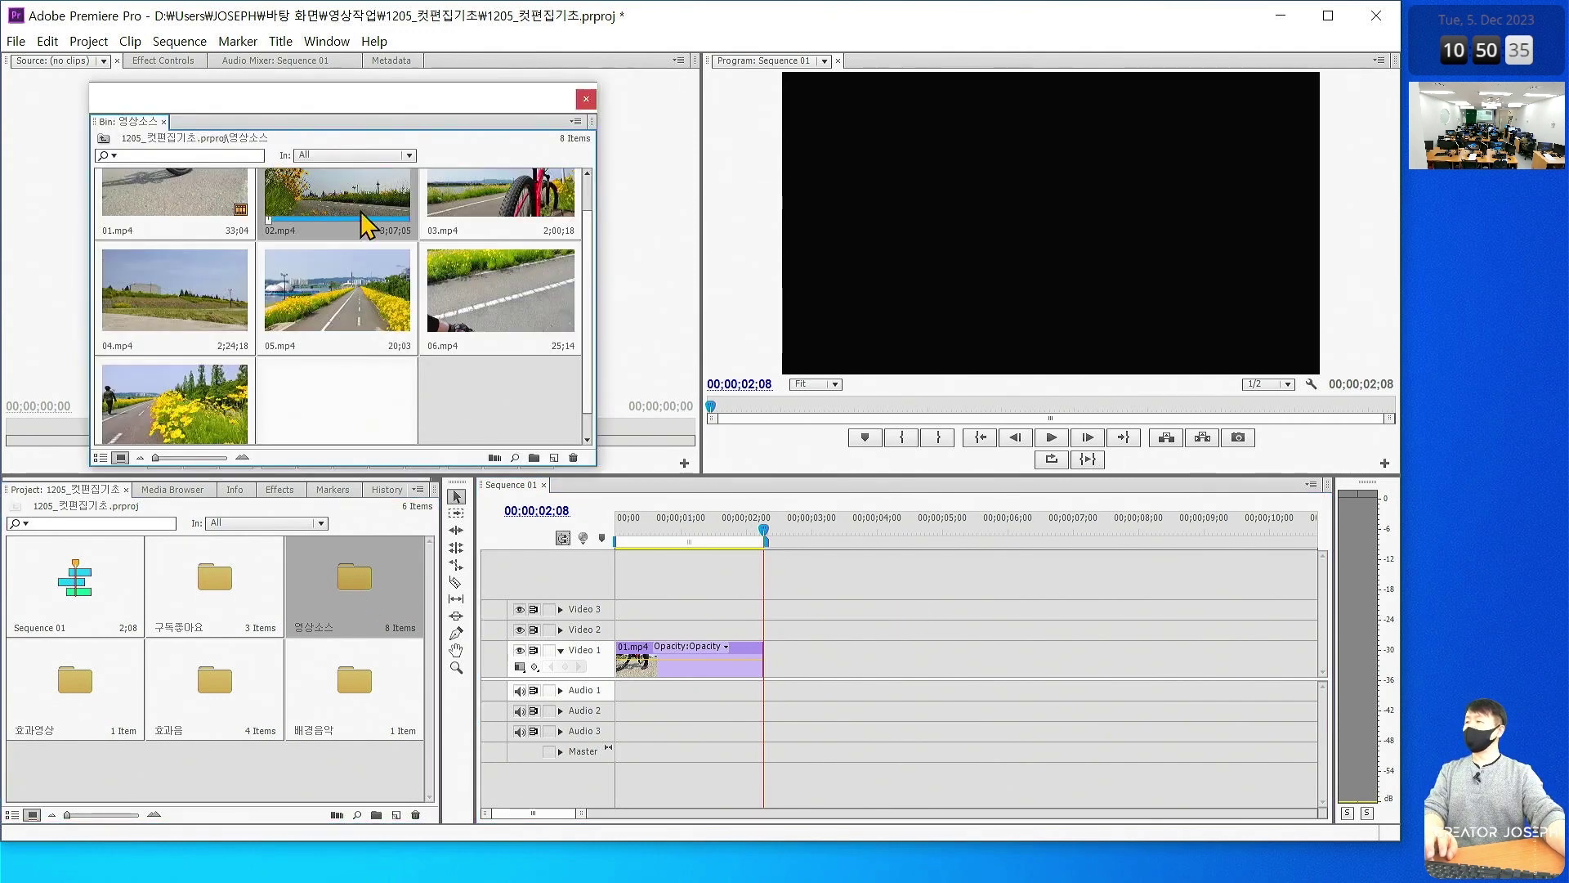
{"action": "mouse_move", "coordinate": [366, 225]}
{"action": "left_mouse_down"}
{"action": "mouse_move", "coordinate": [784, 654]}
{"action": "mouse_move", "coordinate": [766, 654]}
{"action": "left_mouse_up"}
{"action": "left_click", "coordinate": [586, 99]}
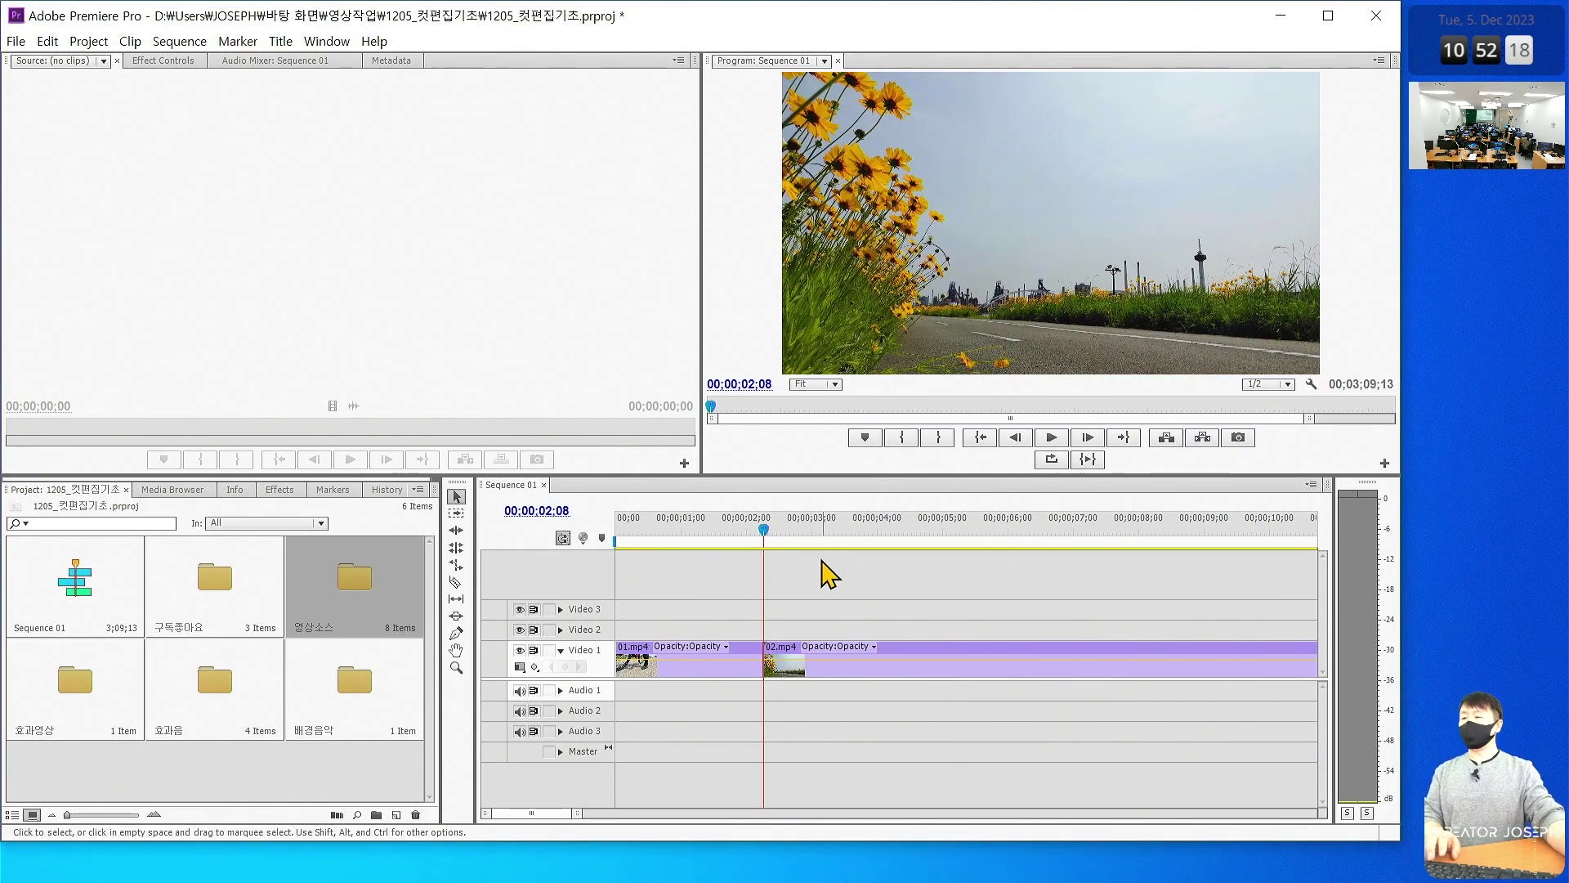
{"action": "left_click_drag", "start_coordinate": [791, 533], "coordinate": [873, 532]}
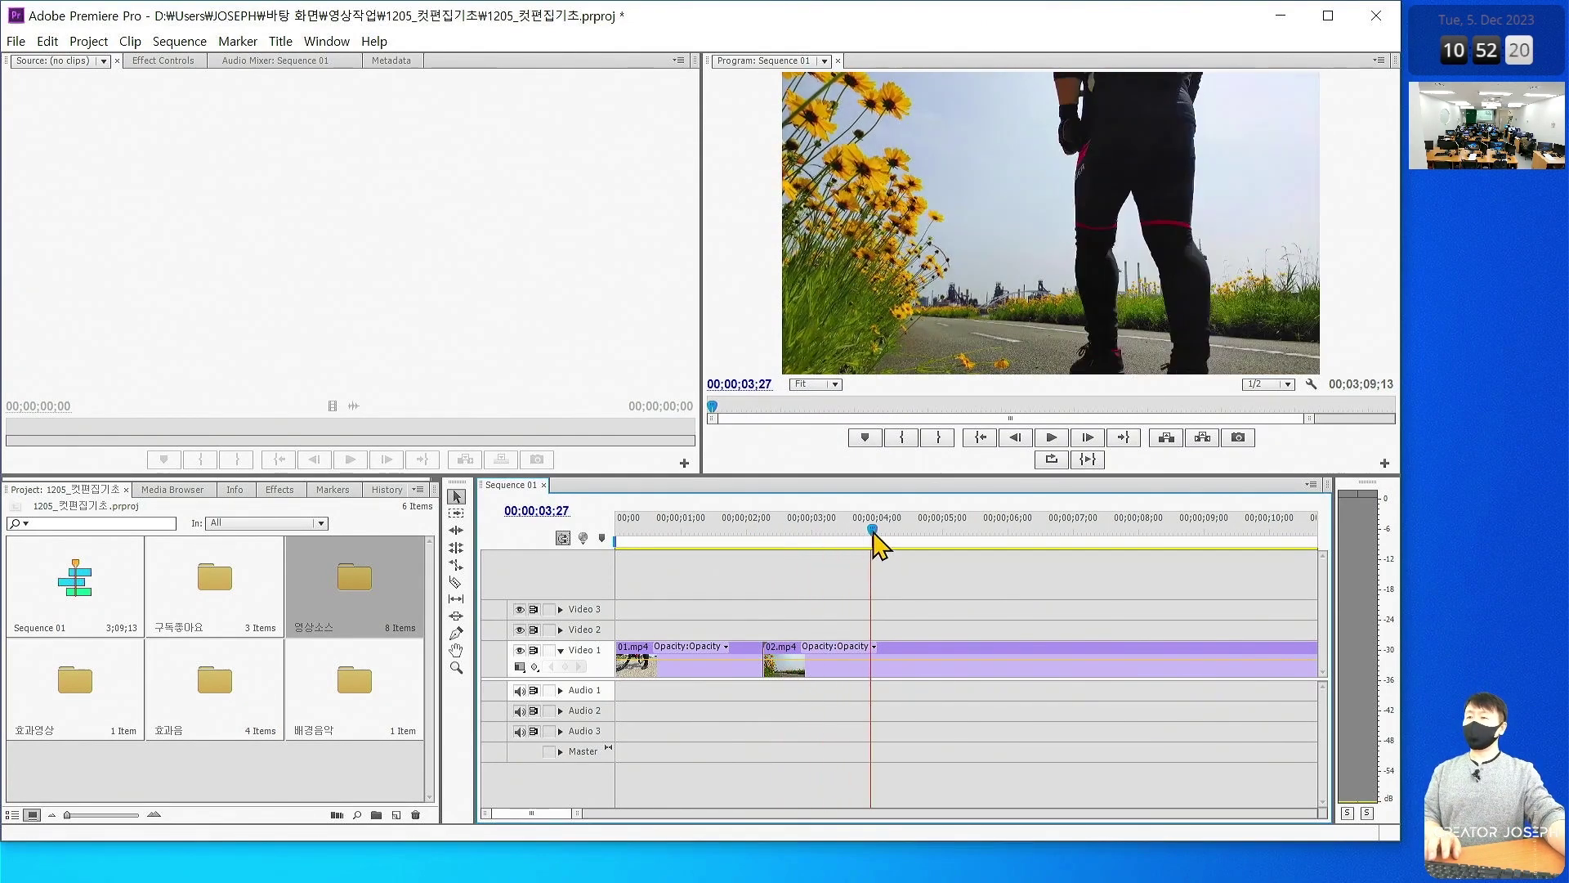
{"action": "left_click_drag", "start_coordinate": [873, 532], "coordinate": [1212, 540]}
{"action": "key", "text": "minus"}
{"action": "key", "text": "minus"}
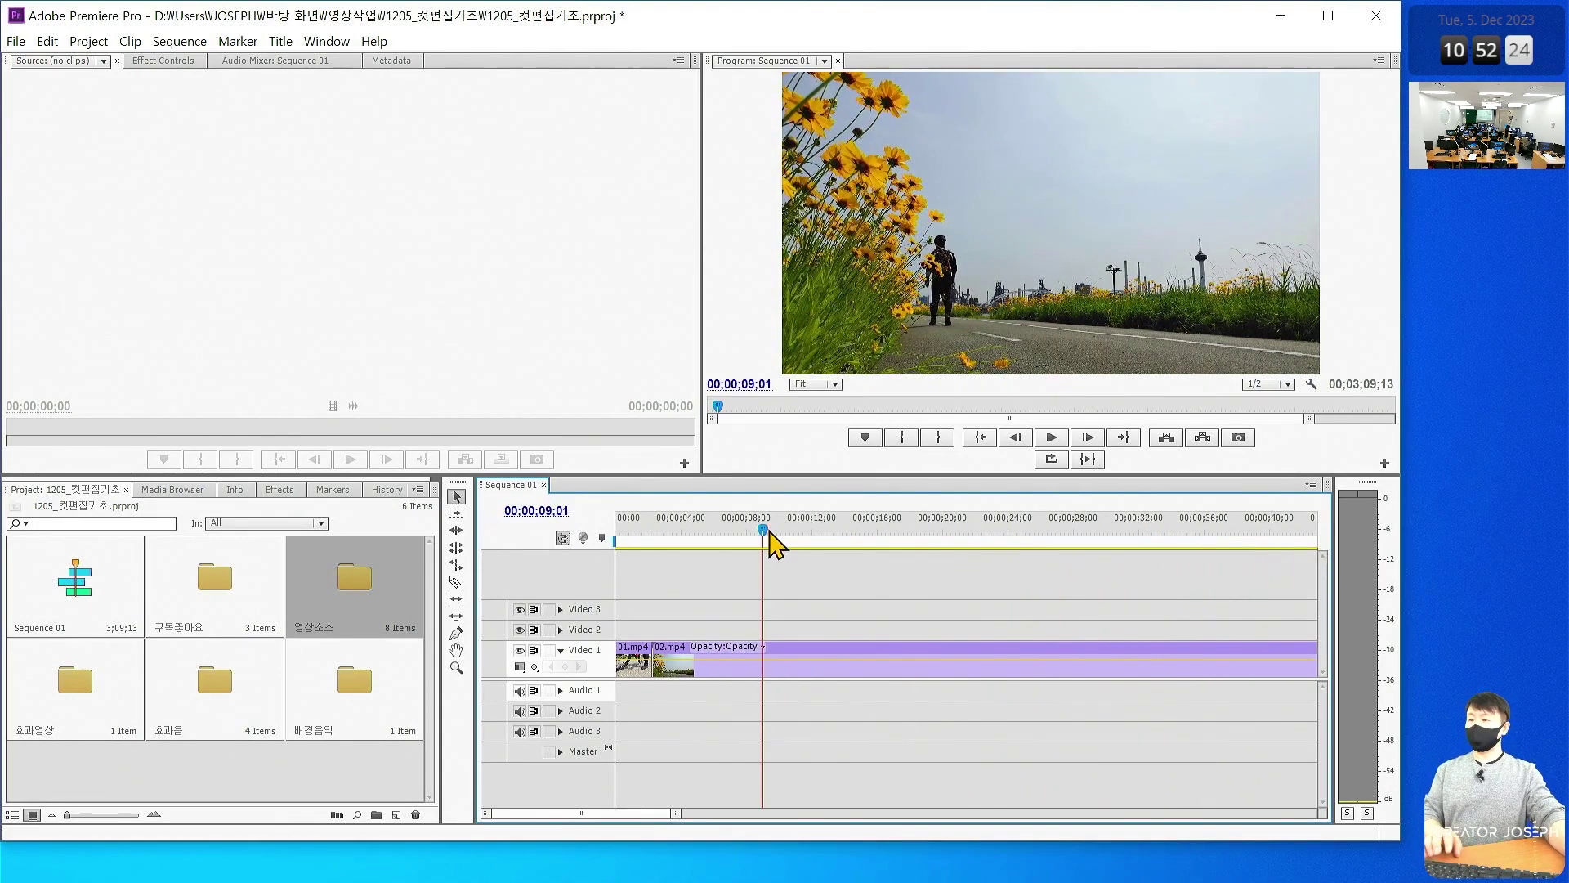
{"action": "mouse_move", "coordinate": [771, 540]}
{"action": "left_mouse_down"}
{"action": "mouse_move", "coordinate": [1146, 537]}
{"action": "mouse_move", "coordinate": [1116, 539]}
{"action": "left_mouse_up"}
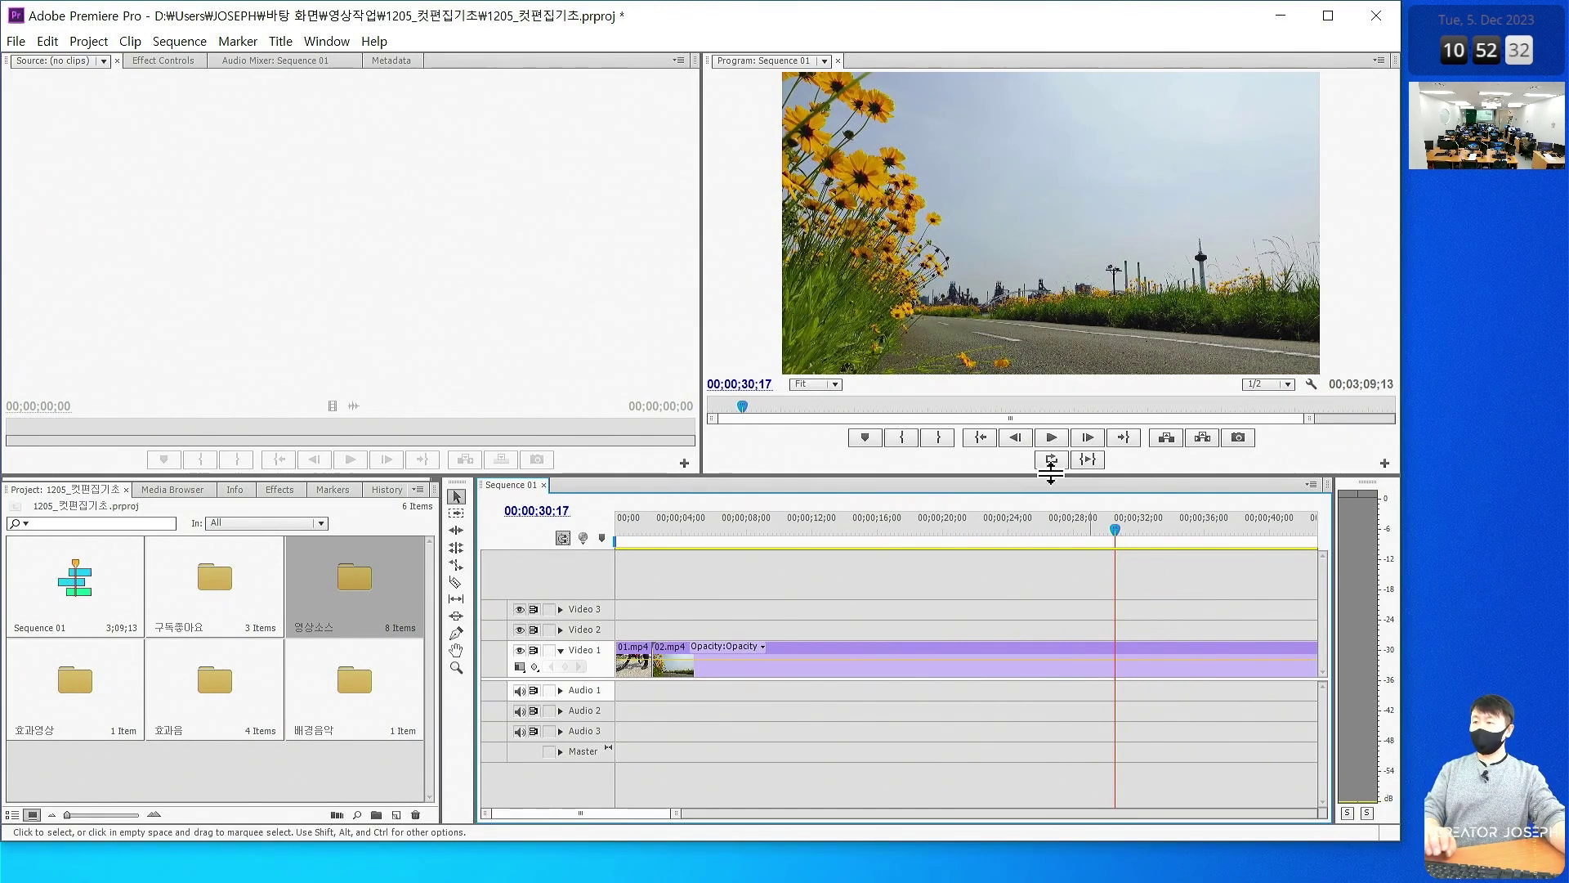
Maximize the Program Monitor and shuttle through Sequence 01 with Space, J, K and L, scrubbing back to 33;17
{"action": "left_click", "coordinate": [1084, 234]}
{"action": "key", "text": "grave"}
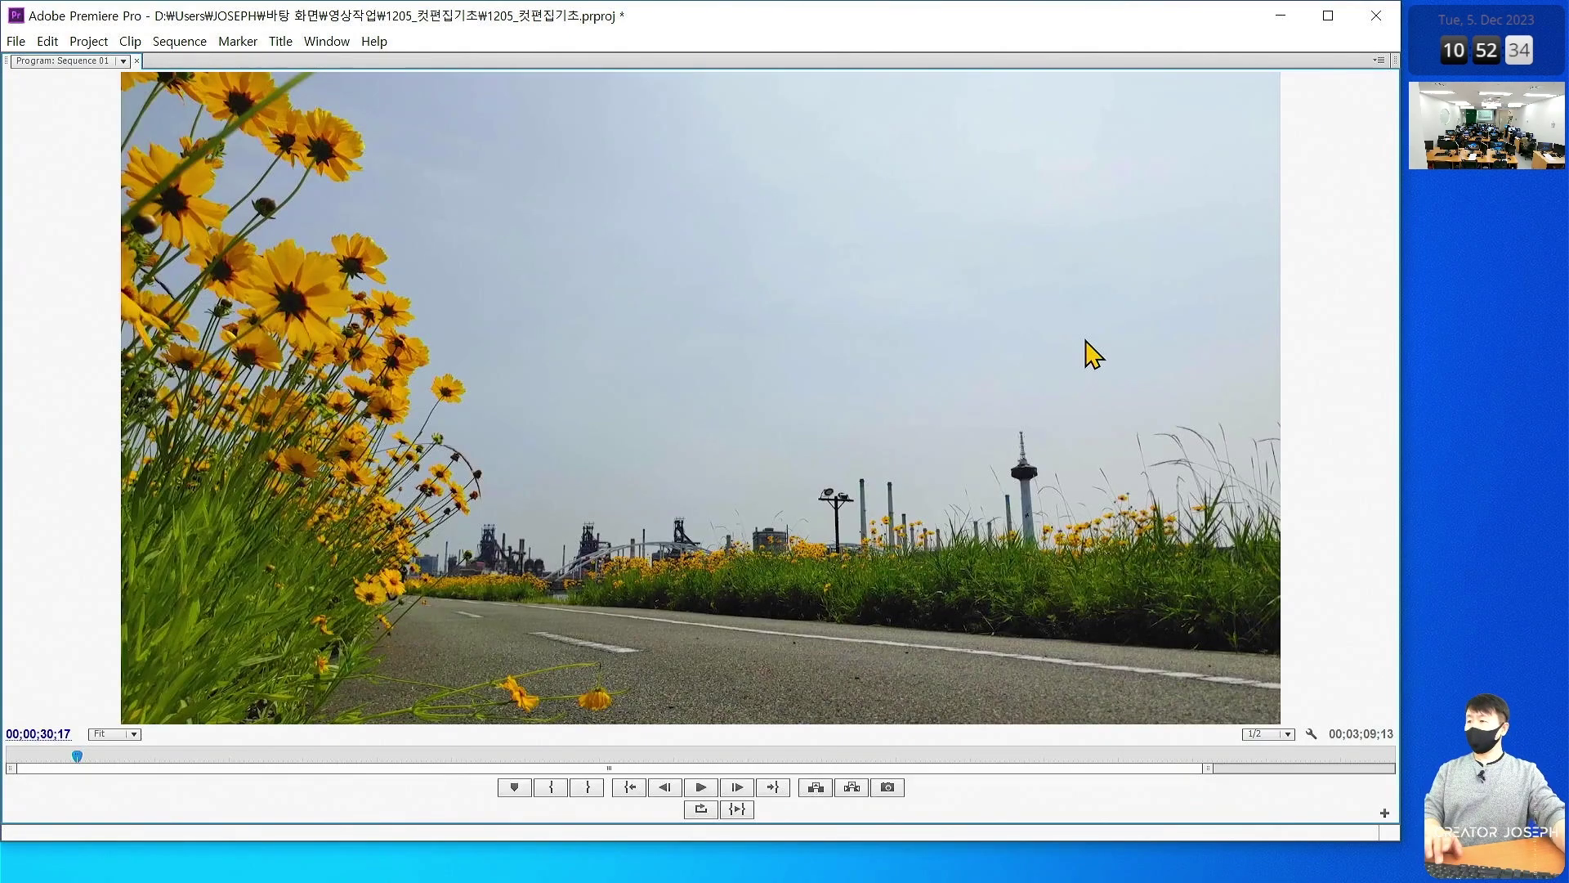
{"action": "key", "text": "space"}
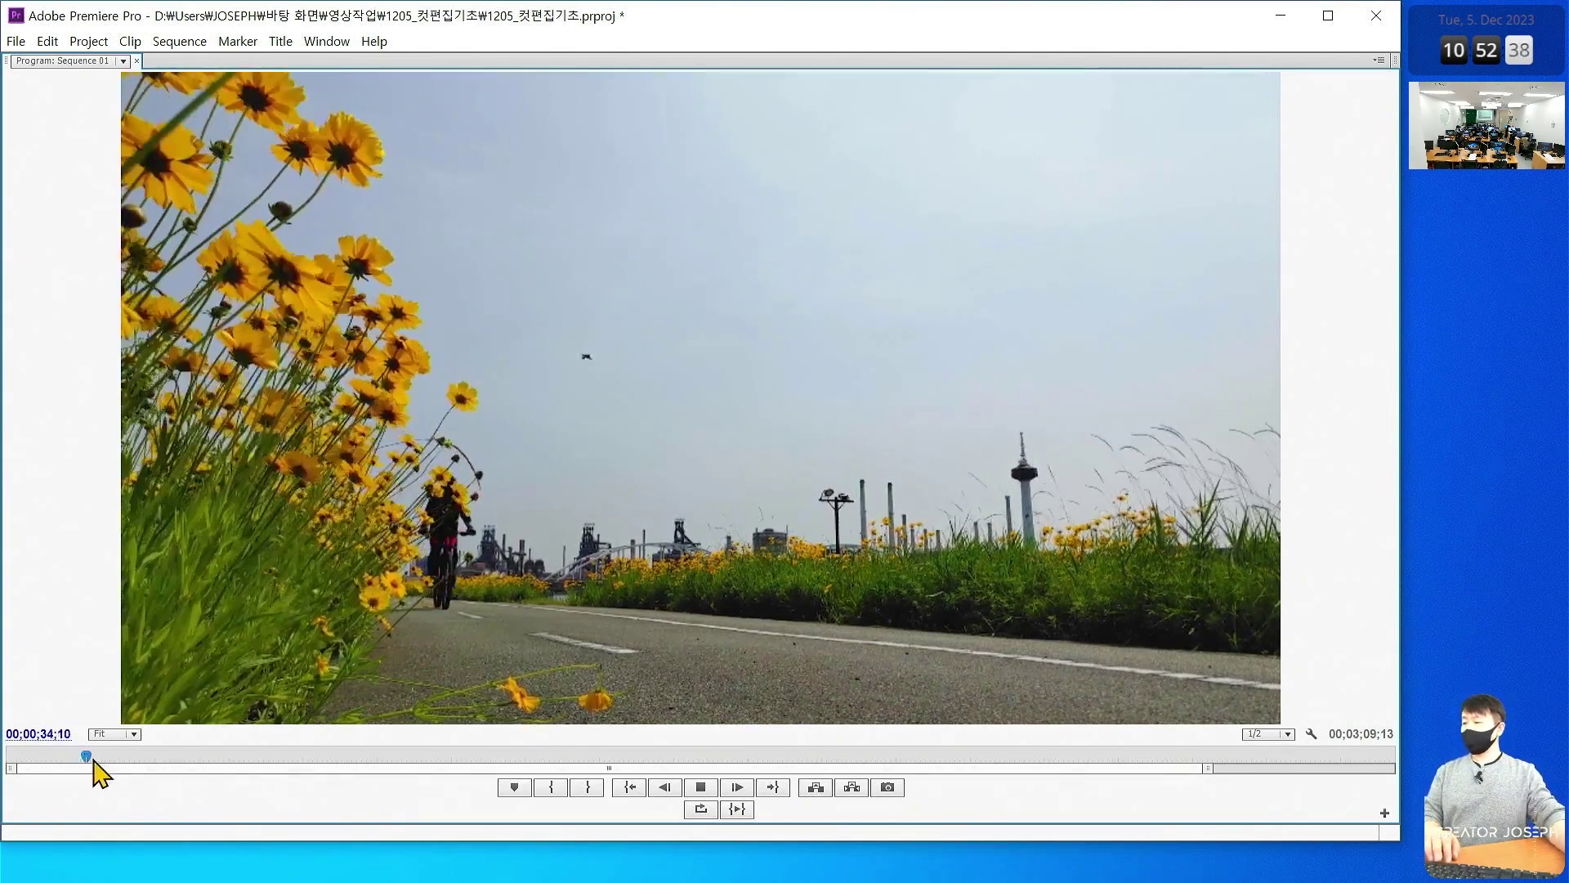
{"action": "key", "text": "space"}
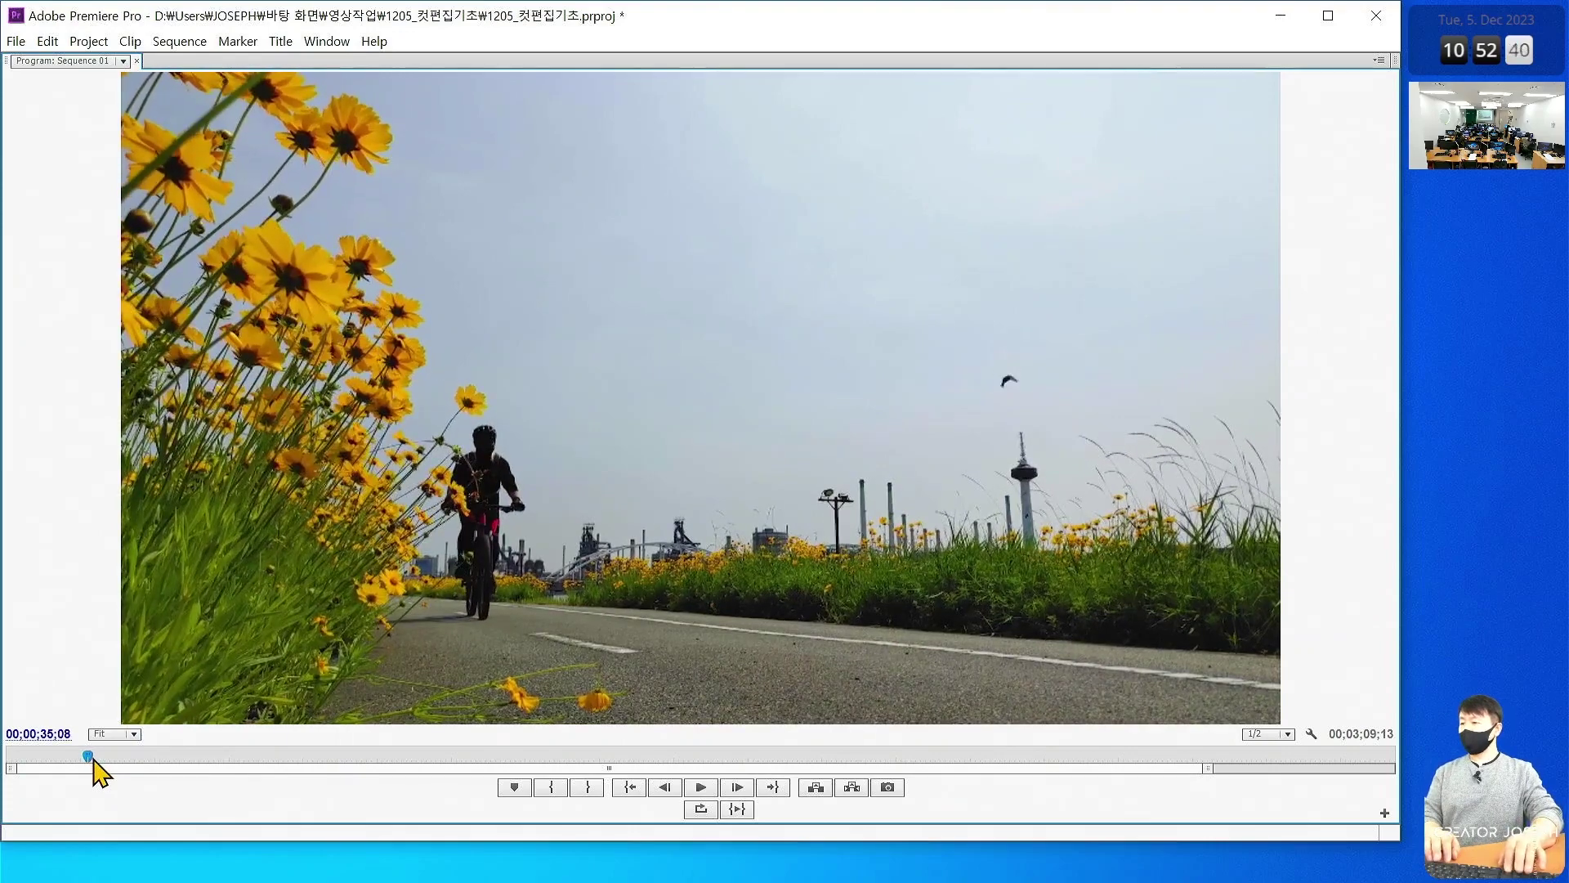
{"action": "key", "text": "j"}
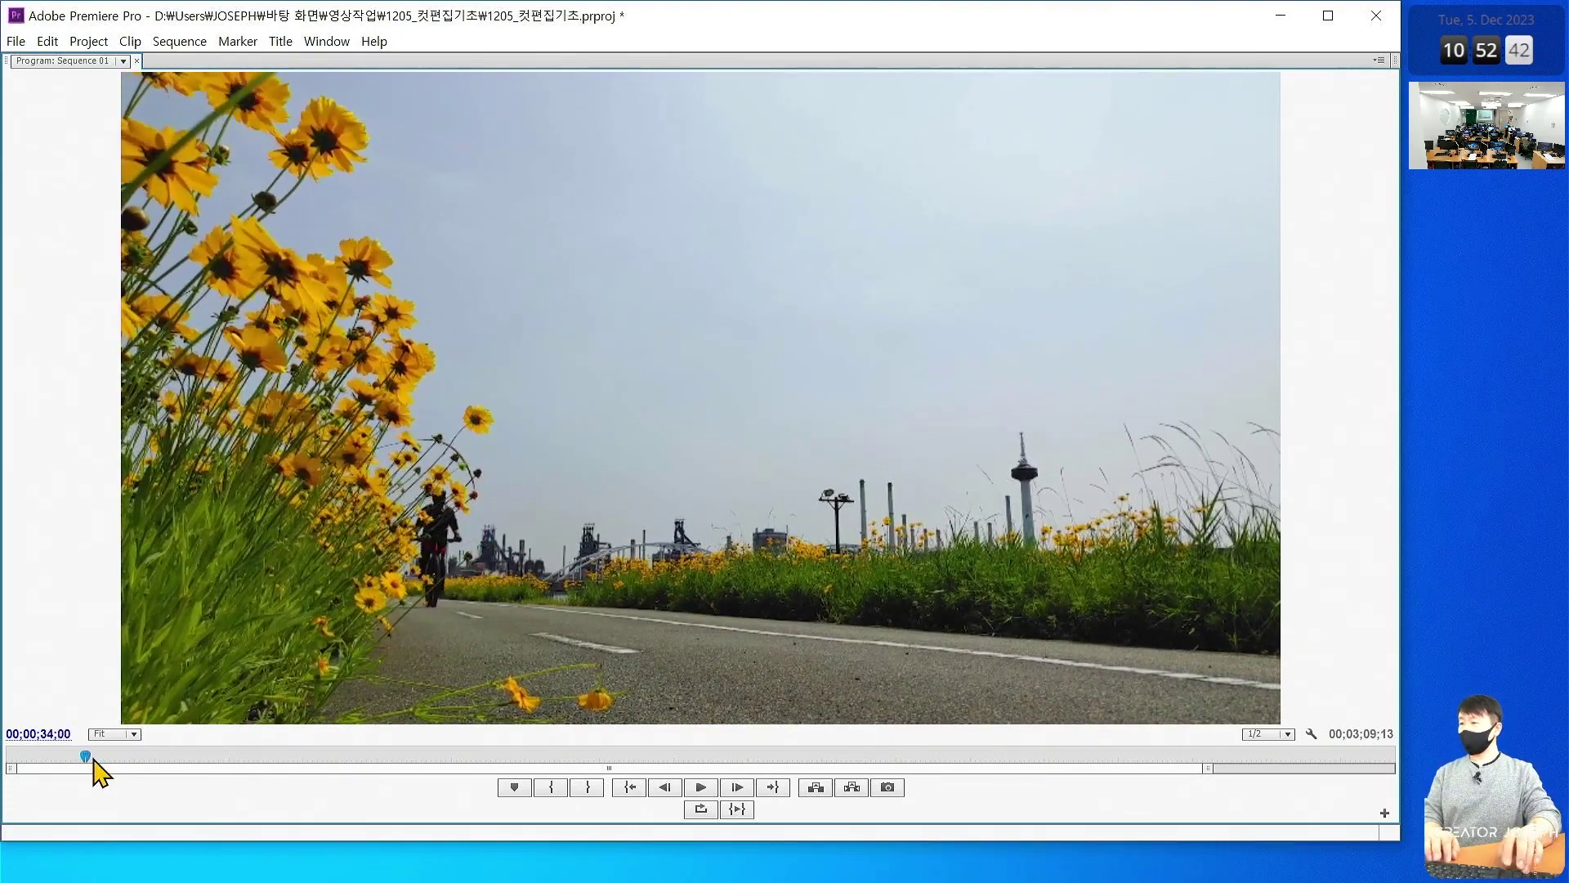
{"action": "key", "text": "l"}
{"action": "key", "text": "k"}
{"action": "left_click_drag", "start_coordinate": [93, 760], "coordinate": [92, 760]}
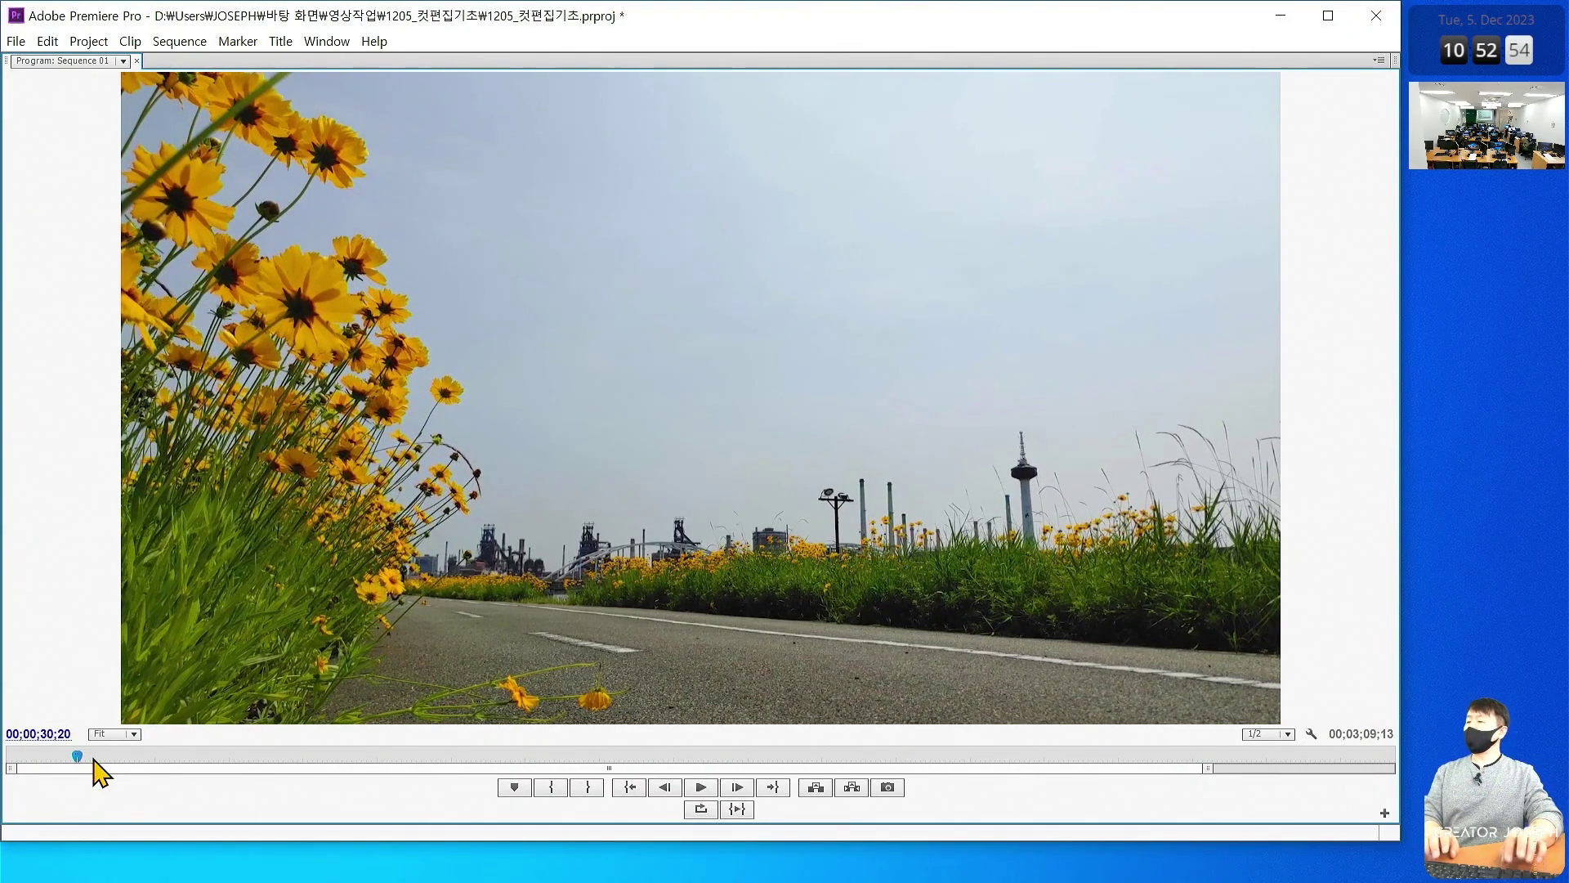
Step frame by frame onto 00;00;31;00 in the flower shot
{"action": "key", "text": "Right"}
{"action": "key", "text": "Right"}
{"action": "key", "text": "Right"}
{"action": "key", "text": "Right"}
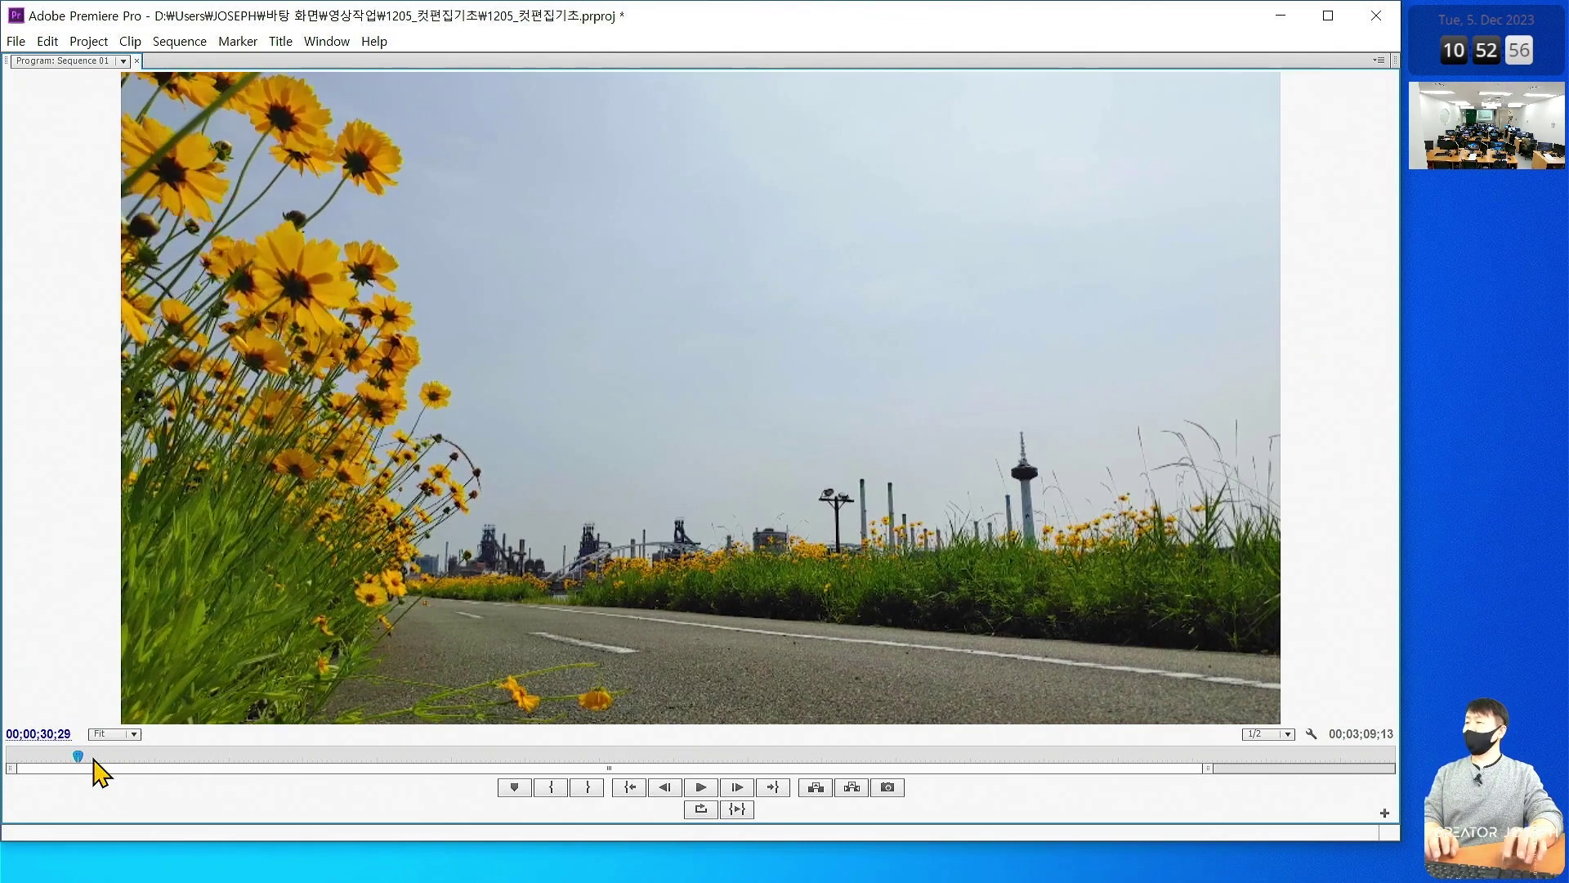
{"action": "key", "text": "Right"}
{"action": "key", "text": "Right"}
{"action": "key", "text": "Right"}
{"action": "key", "text": "Right"}
{"action": "key", "text": "Right"}
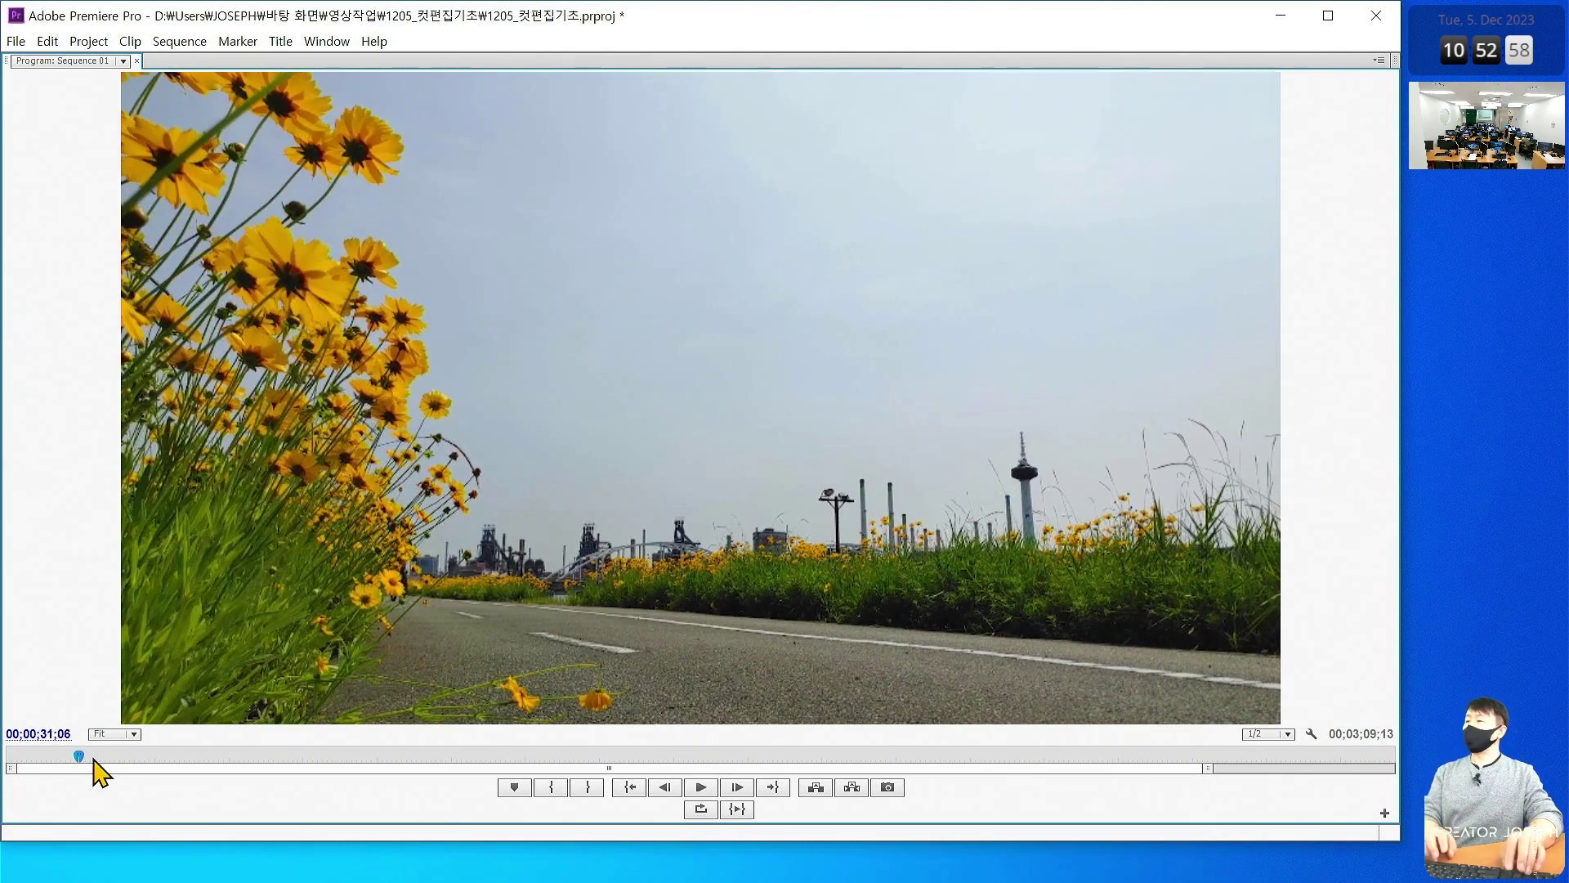
{"action": "key", "text": "Right"}
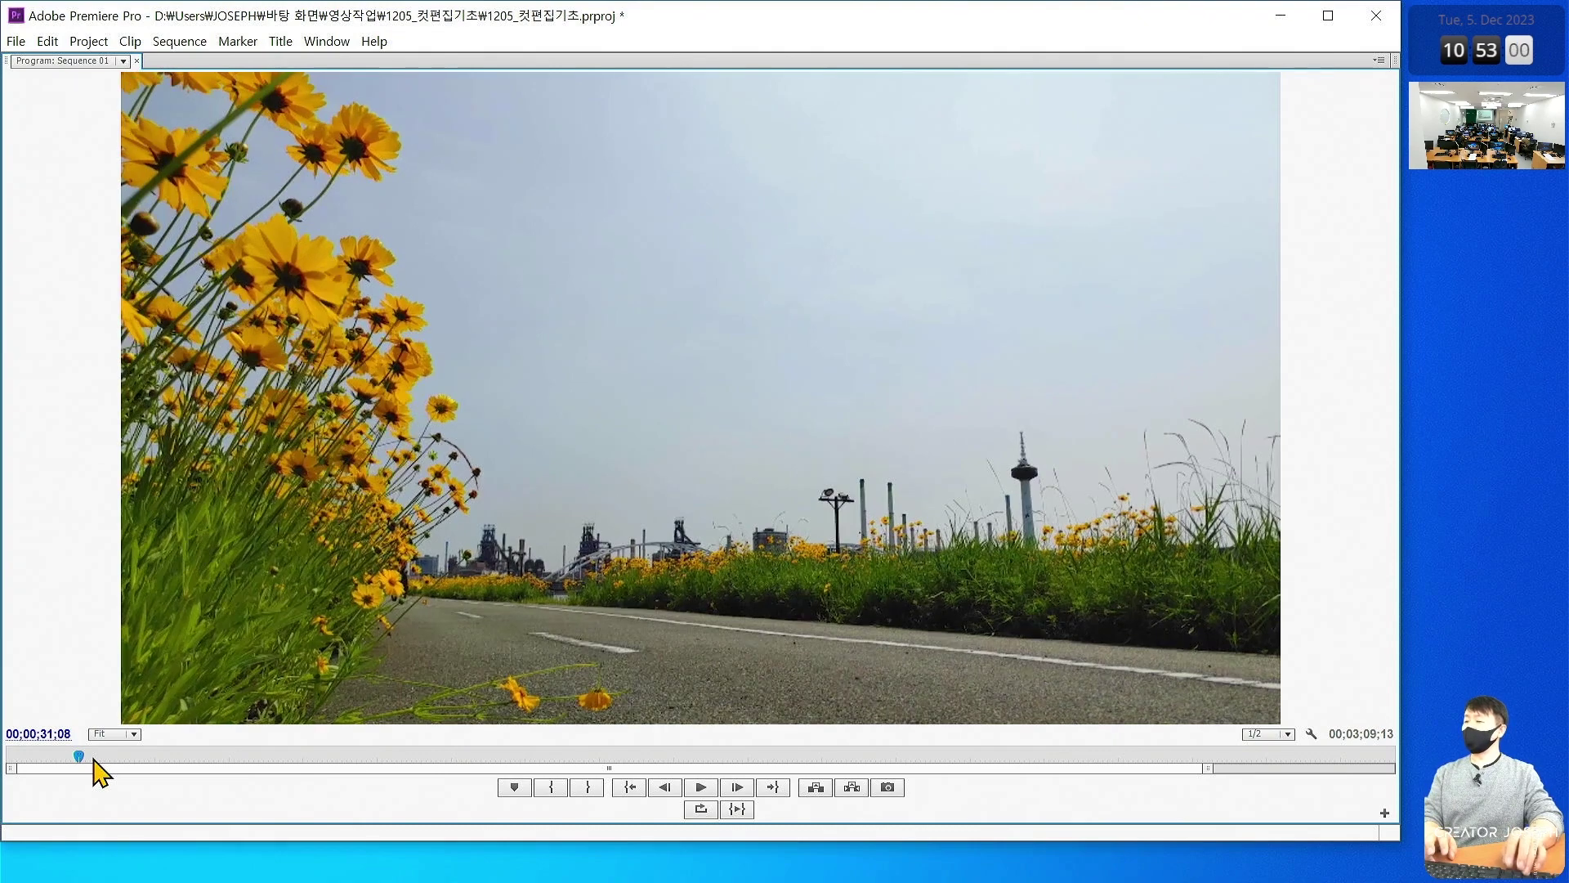
{"action": "key", "text": "Left"}
{"action": "key", "text": "Left"}
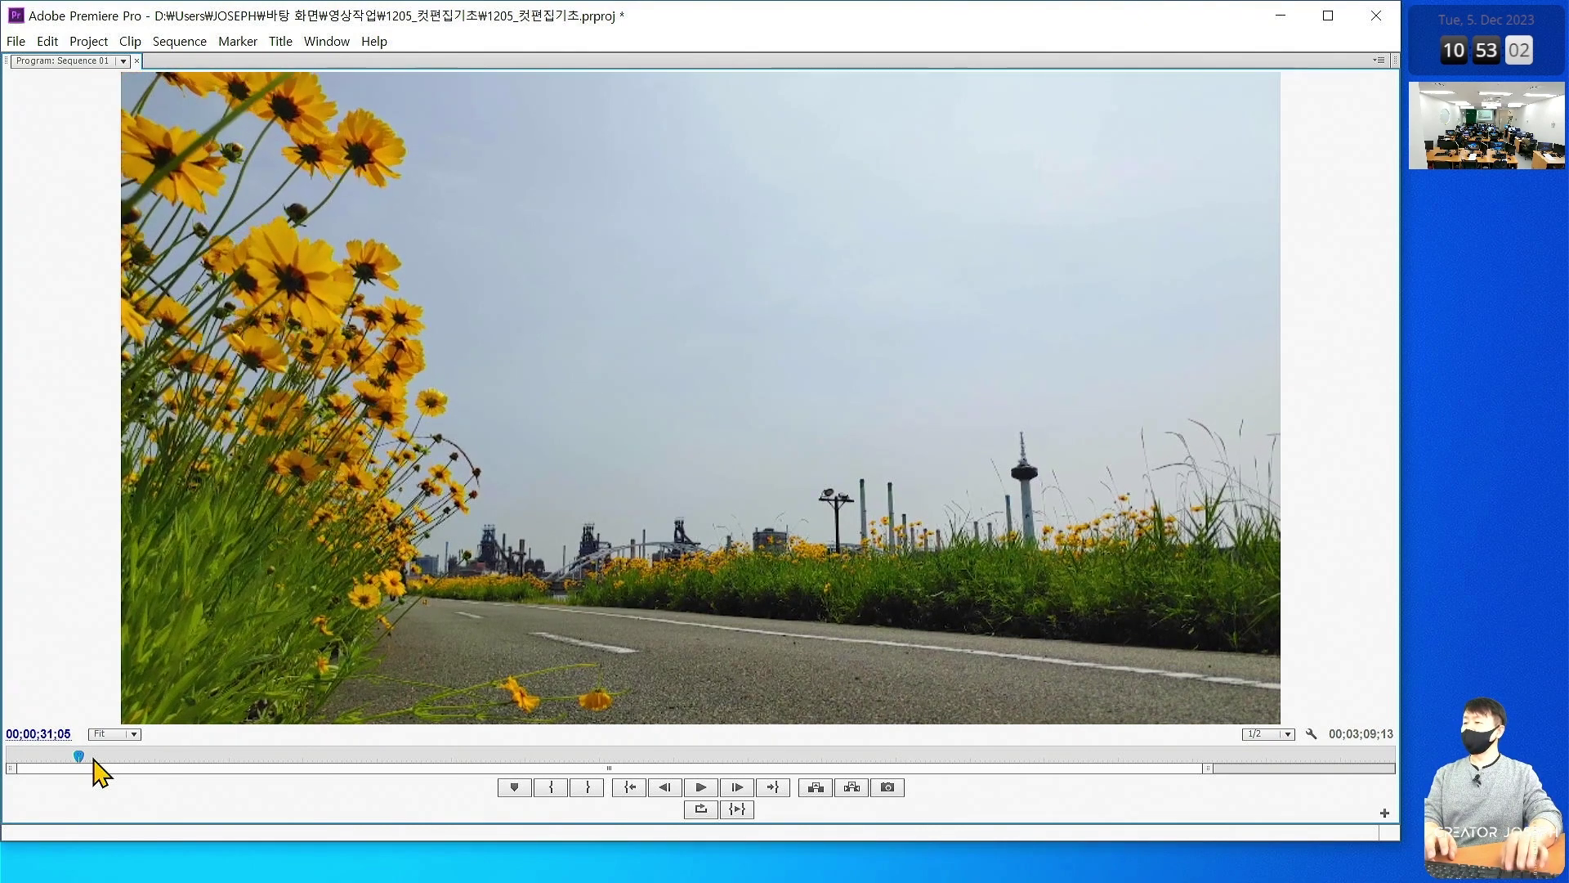
{"action": "key", "text": "Left"}
{"action": "key", "text": "Left"}
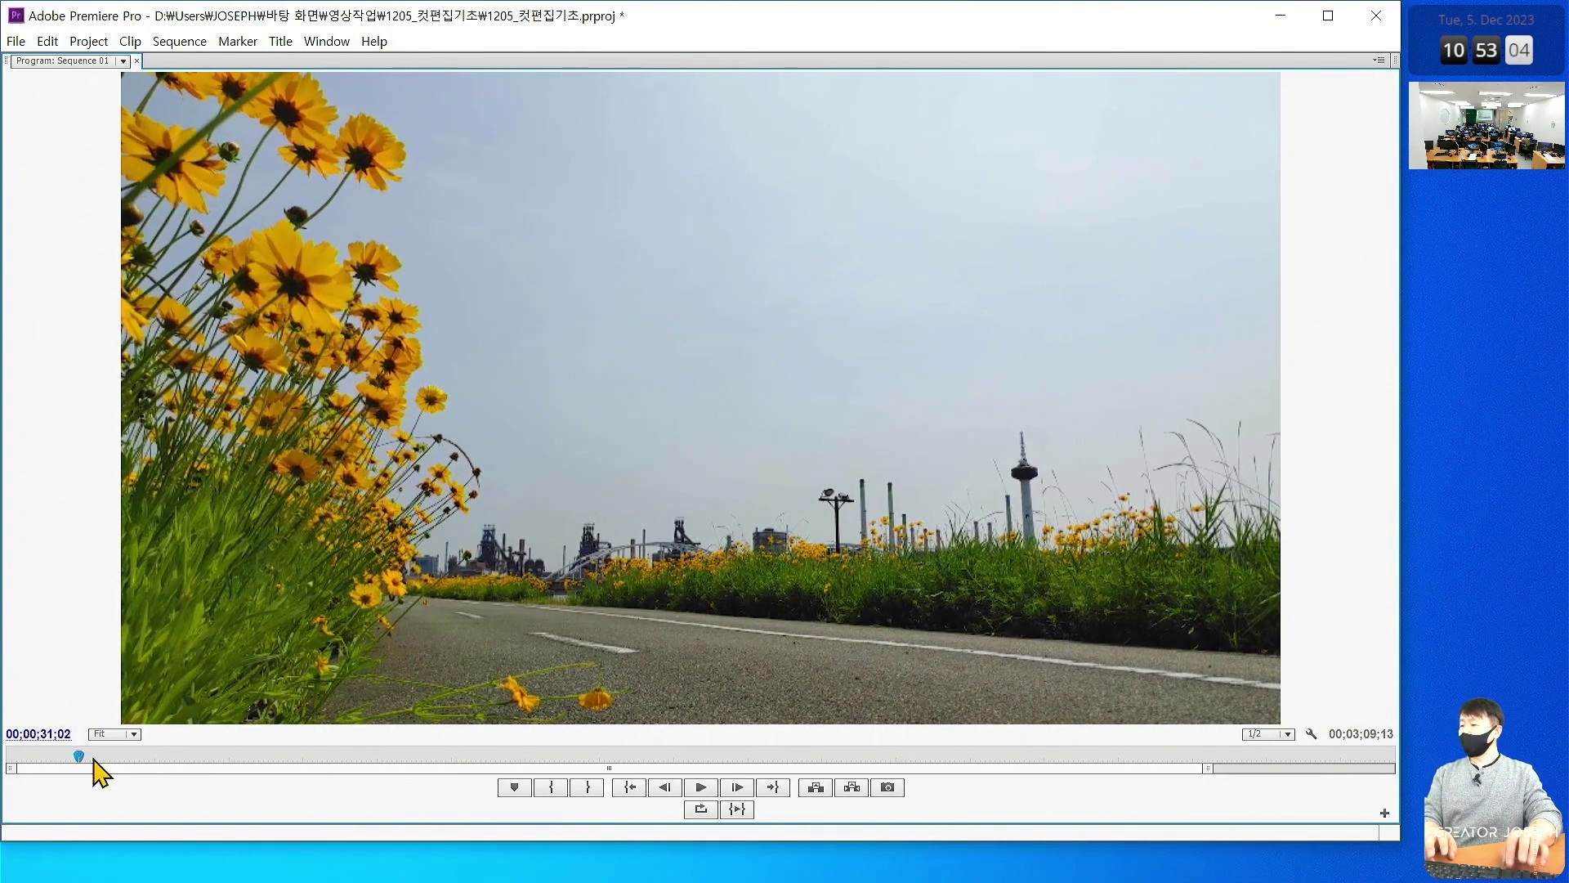
{"action": "key", "text": "Left"}
{"action": "key", "text": "Left"}
{"action": "key", "text": "Left"}
{"action": "key", "text": "Left"}
{"action": "key", "text": "Left"}
{"action": "key", "text": "Left"}
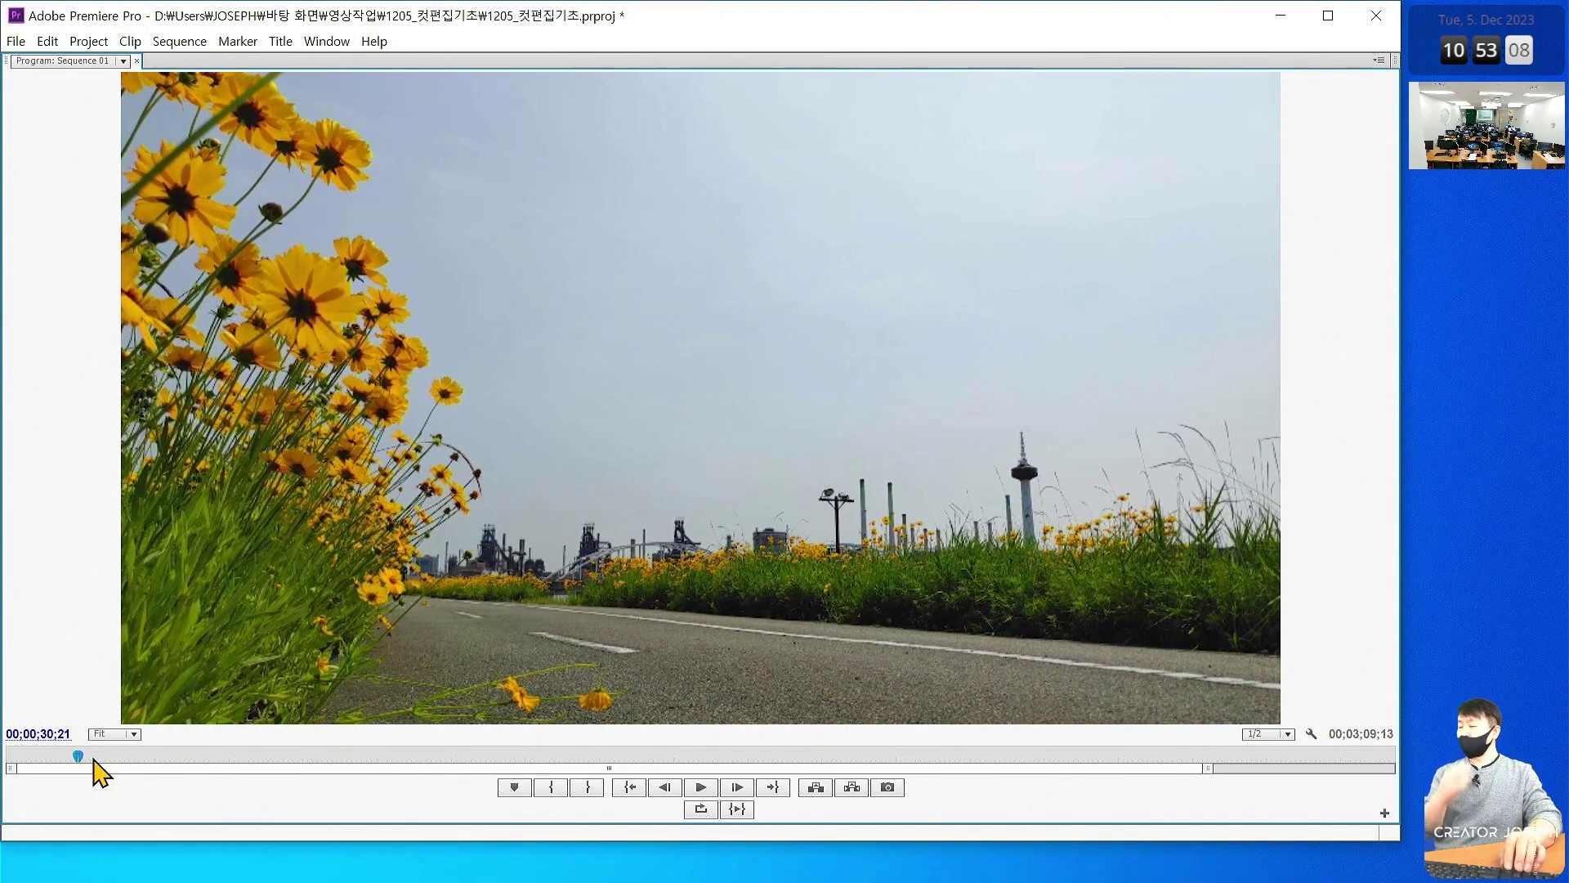
{"action": "key", "text": "Left"}
{"action": "key", "text": "Left"}
{"action": "key", "text": "Left"}
{"action": "key", "text": "Left"}
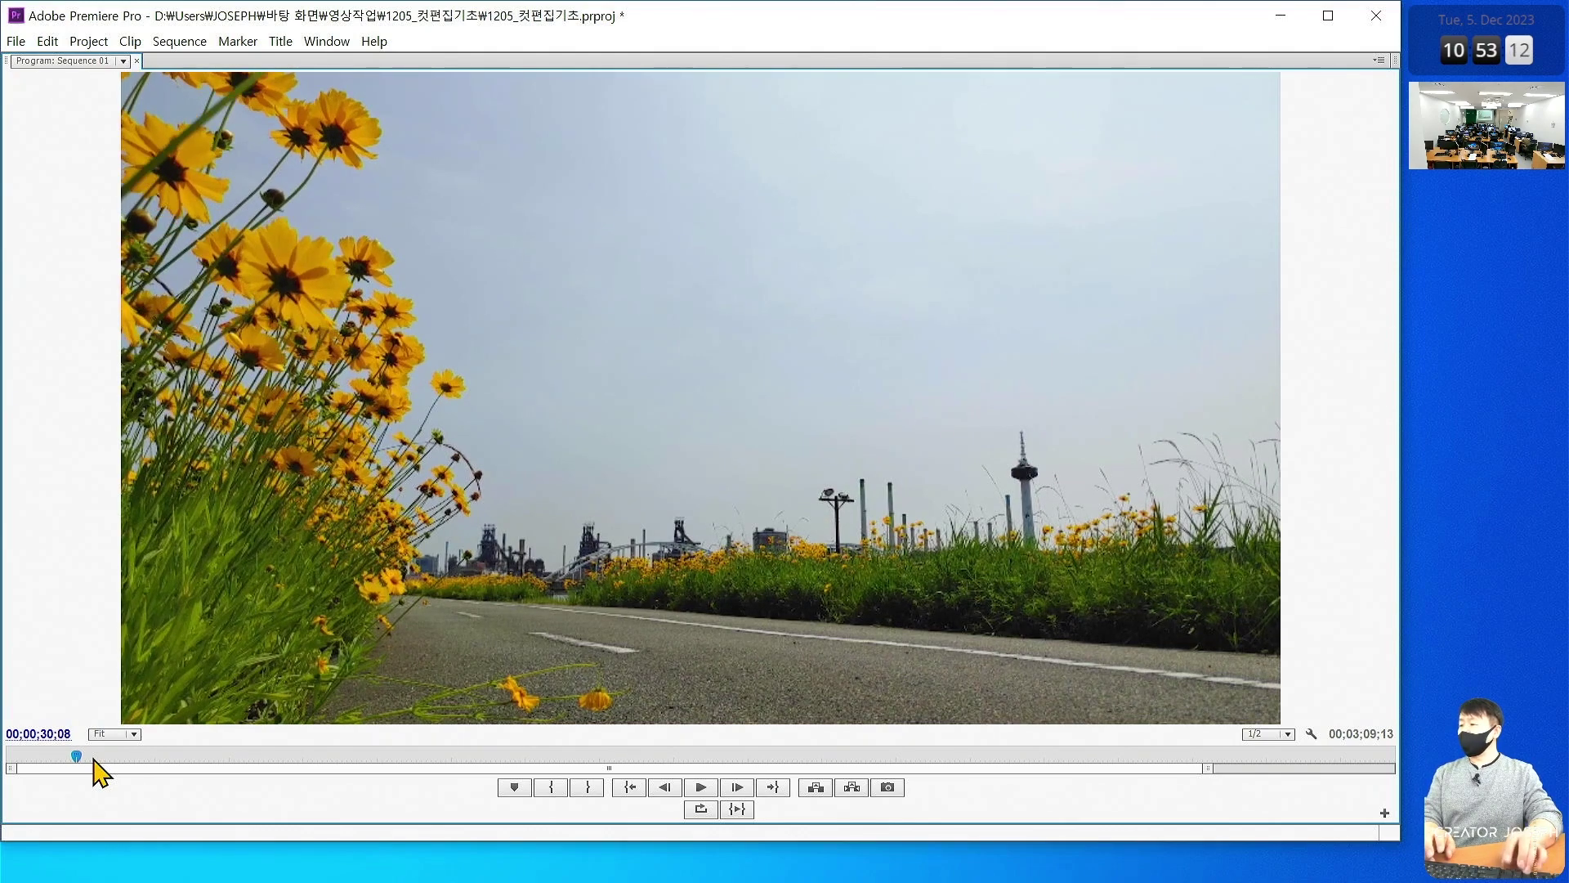
{"action": "key", "text": "Right"}
{"action": "key", "text": "Right"}
{"action": "key", "text": "Right"}
{"action": "key", "text": "Right"}
{"action": "key", "text": "Right"}
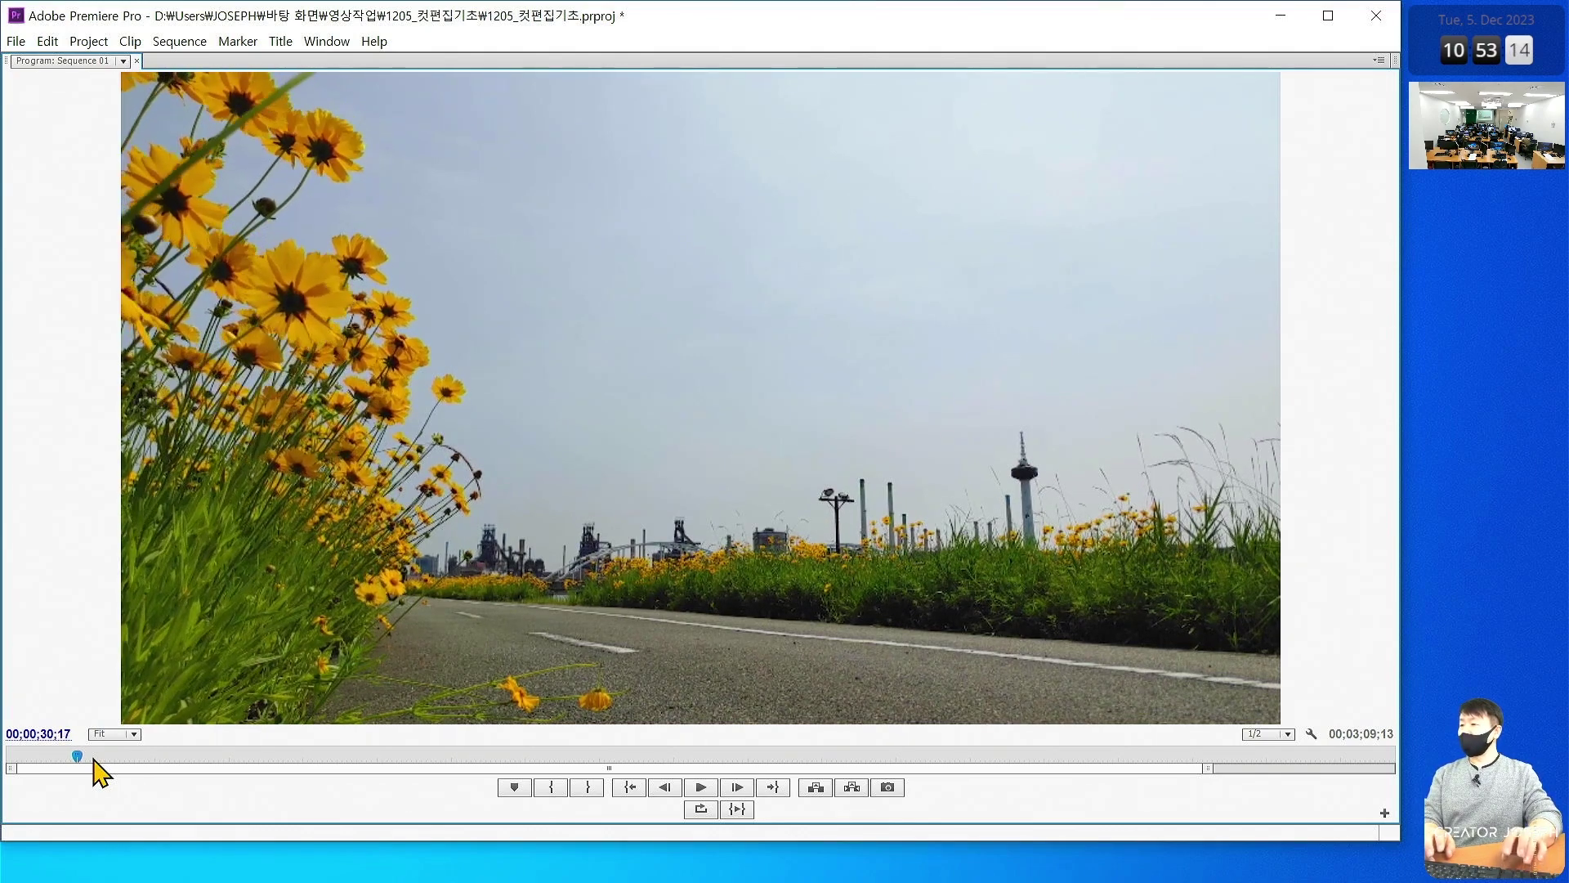
{"action": "key", "text": "Right"}
{"action": "key", "text": "Right"}
{"action": "key", "text": "Right"}
{"action": "key", "text": "Right"}
{"action": "key", "text": "Right"}
{"action": "key", "text": "Right"}
{"action": "key", "text": "Right"}
{"action": "key", "text": "Right"}
{"action": "key", "text": "Right"}
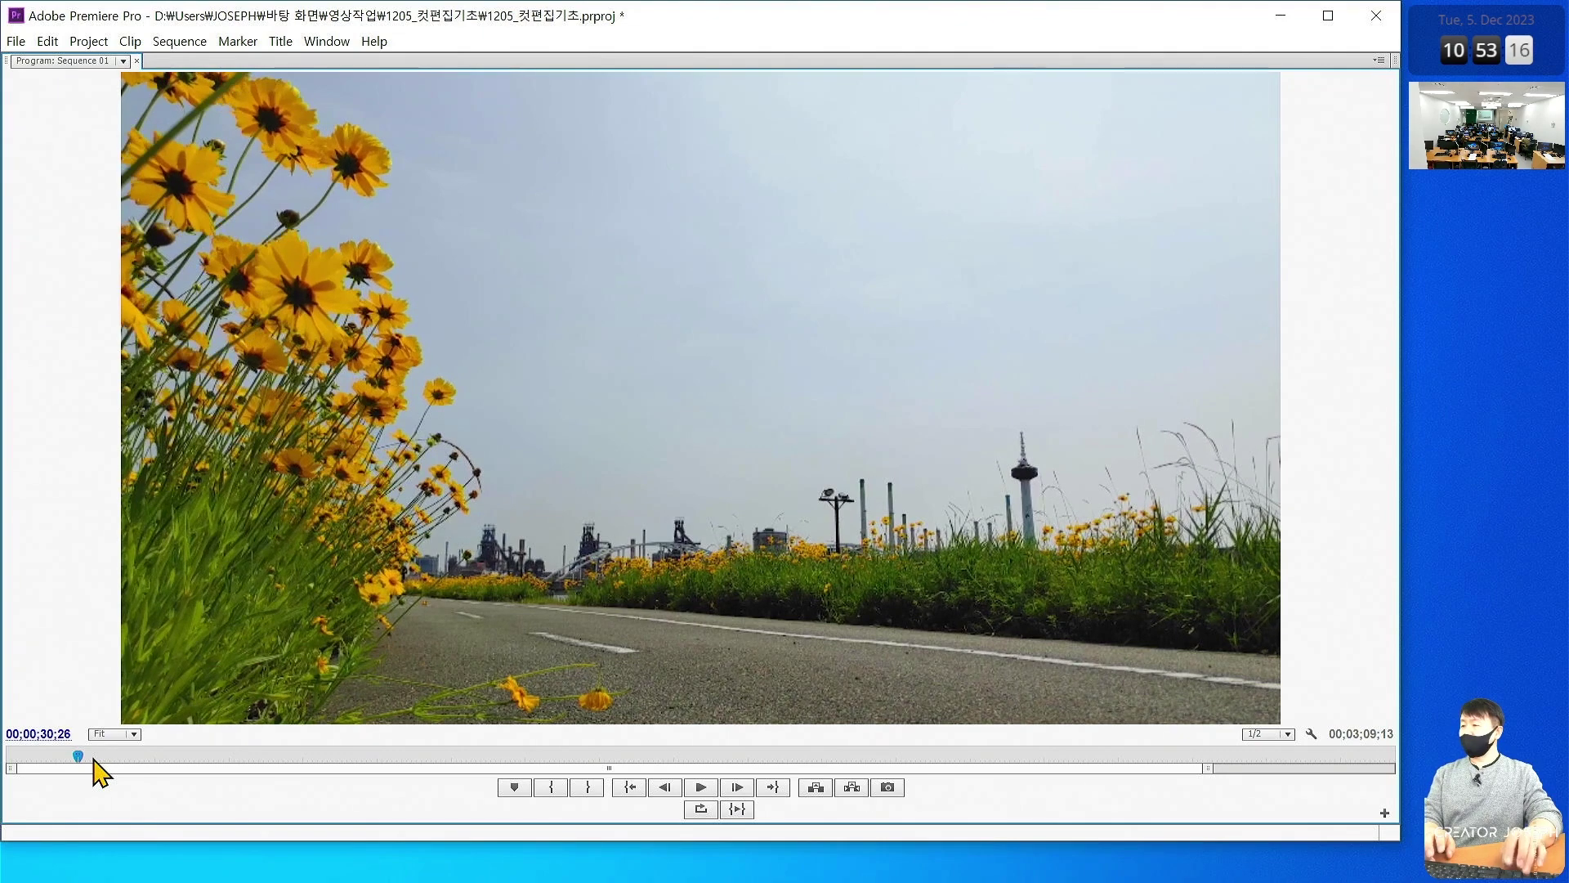
{"action": "key", "text": "Right"}
{"action": "key", "text": "Right"}
{"action": "key", "text": "Right"}
{"action": "key", "text": "Right"}
{"action": "key", "text": "Right"}
{"action": "key", "text": "Right"}
{"action": "key", "text": "Right"}
{"action": "key", "text": "Right"}
{"action": "key", "text": "Right"}
{"action": "key", "text": "Right"}
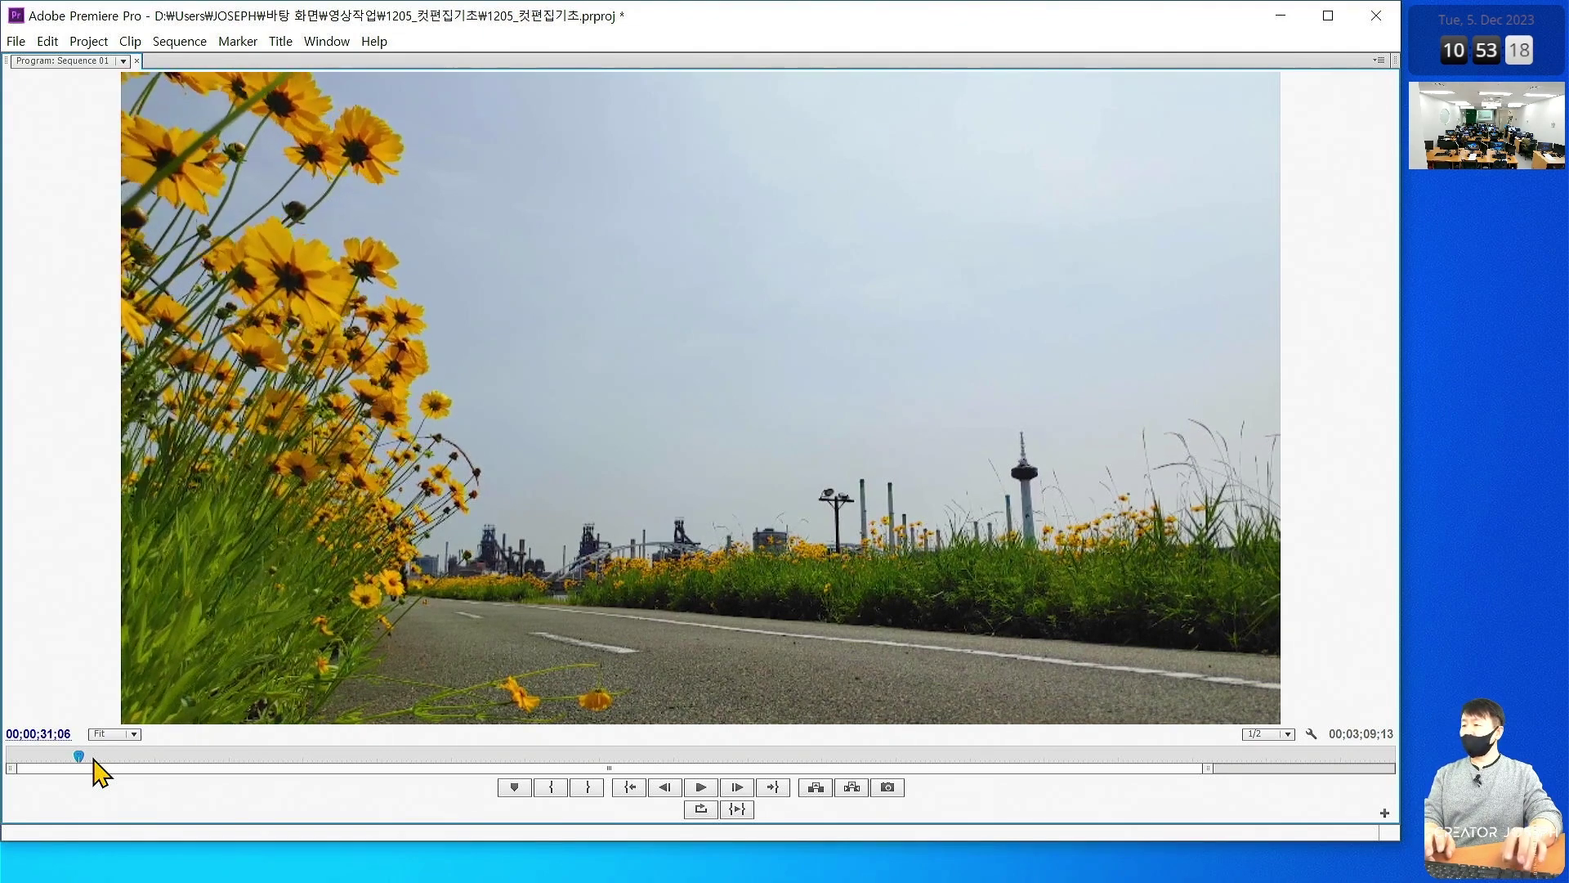
{"action": "key", "text": "Left"}
{"action": "key", "text": "Left"}
{"action": "key", "text": "Left"}
{"action": "key", "text": "Left"}
{"action": "key", "text": "Left"}
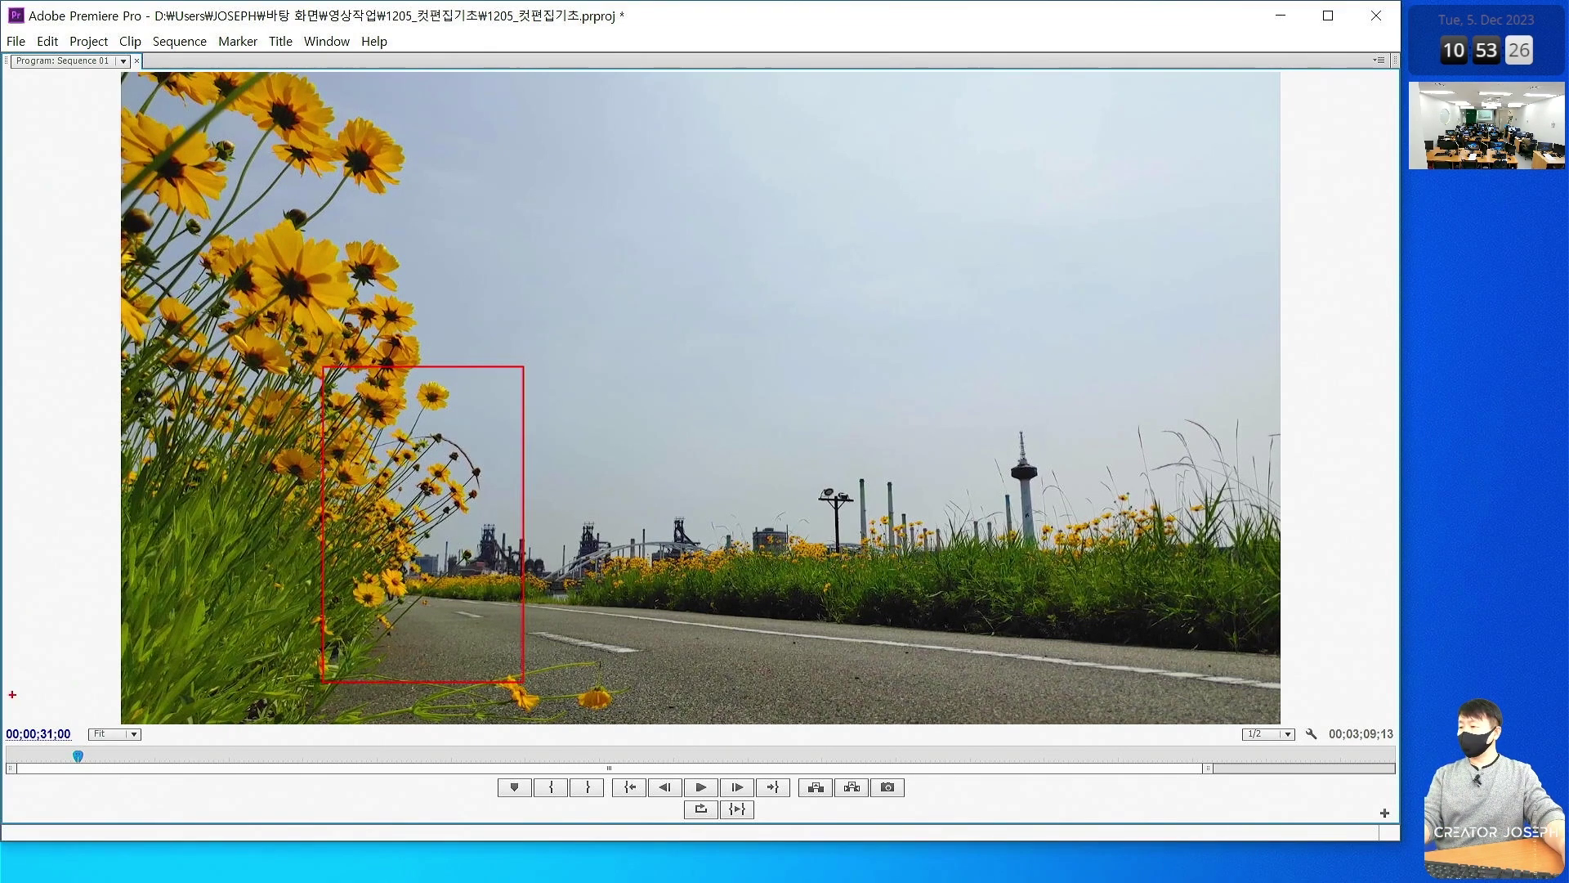
Mark the 00;00;31;00 timecode with annotations, clear them, and restore the full editing layout
{"action": "left_click_drag", "start_coordinate": [12, 693], "coordinate": [104, 791]}
{"action": "left_click_drag", "start_coordinate": [58, 664], "coordinate": [86, 630]}
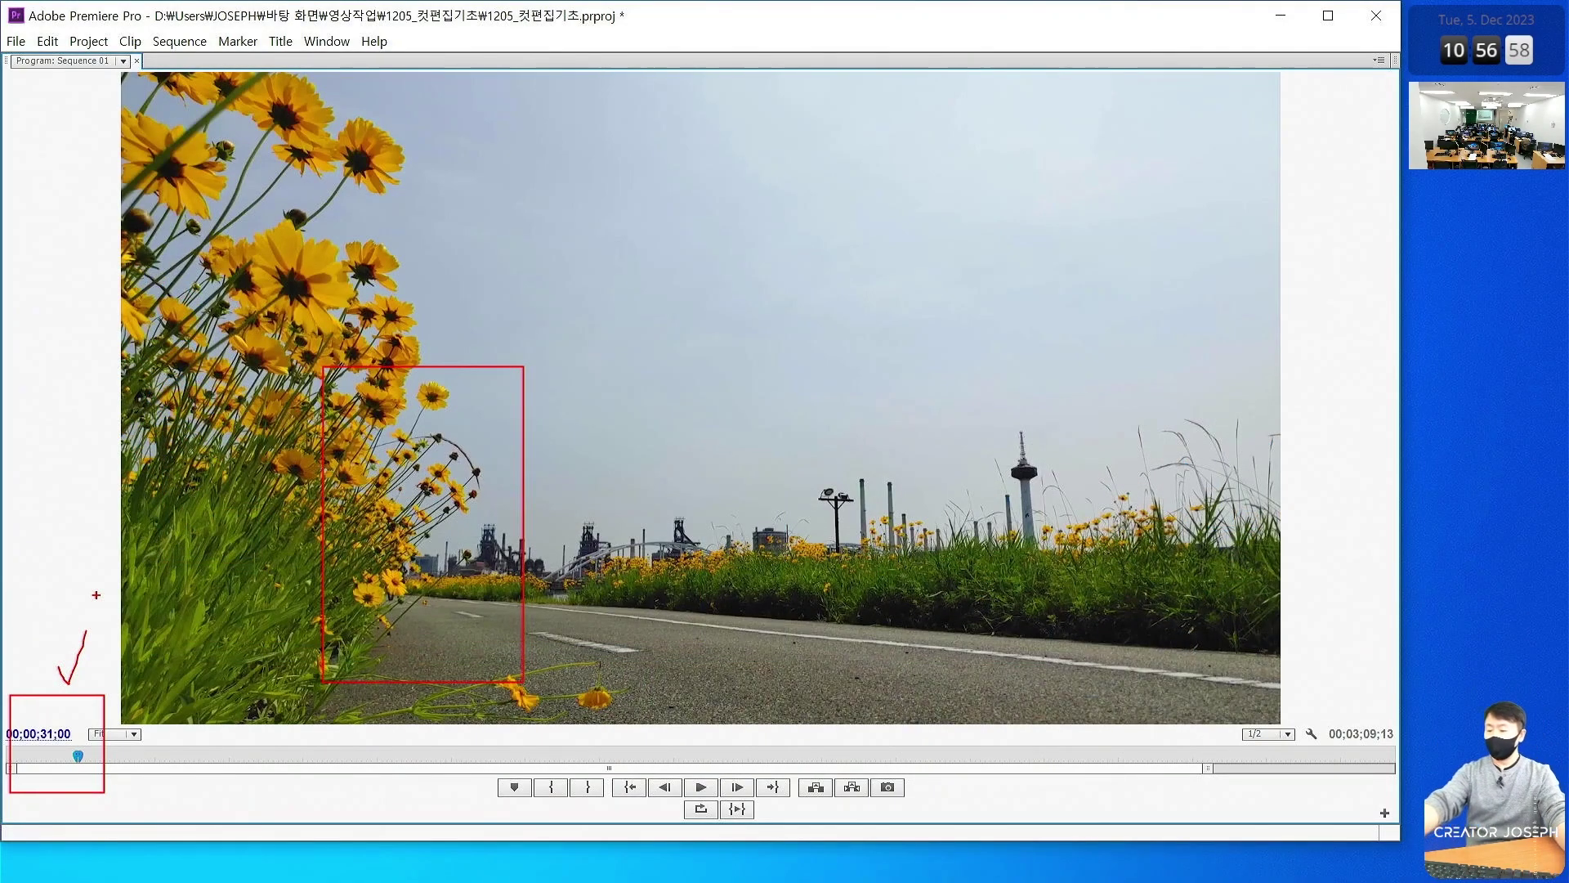
{"action": "key", "text": "Escape"}
{"action": "key", "text": "grave"}
Select 02.mp4 on Video 1, enter timecode 3100, and razor-cut the clip there with Ctrl+K
{"action": "left_click", "coordinate": [1041, 663]}
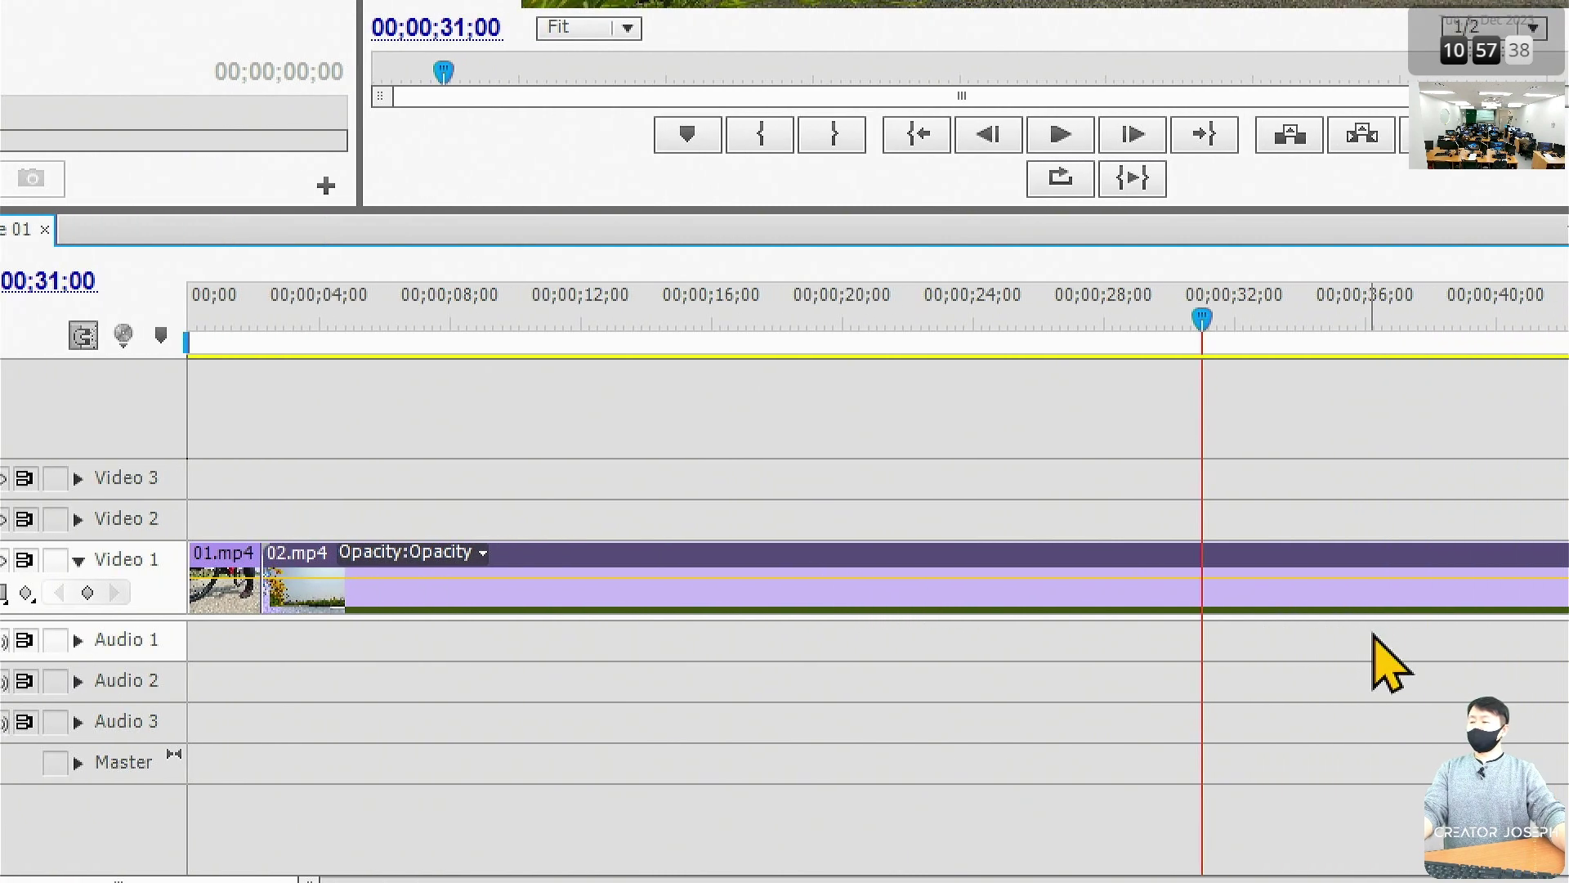
{"action": "left_click", "coordinate": [1203, 322]}
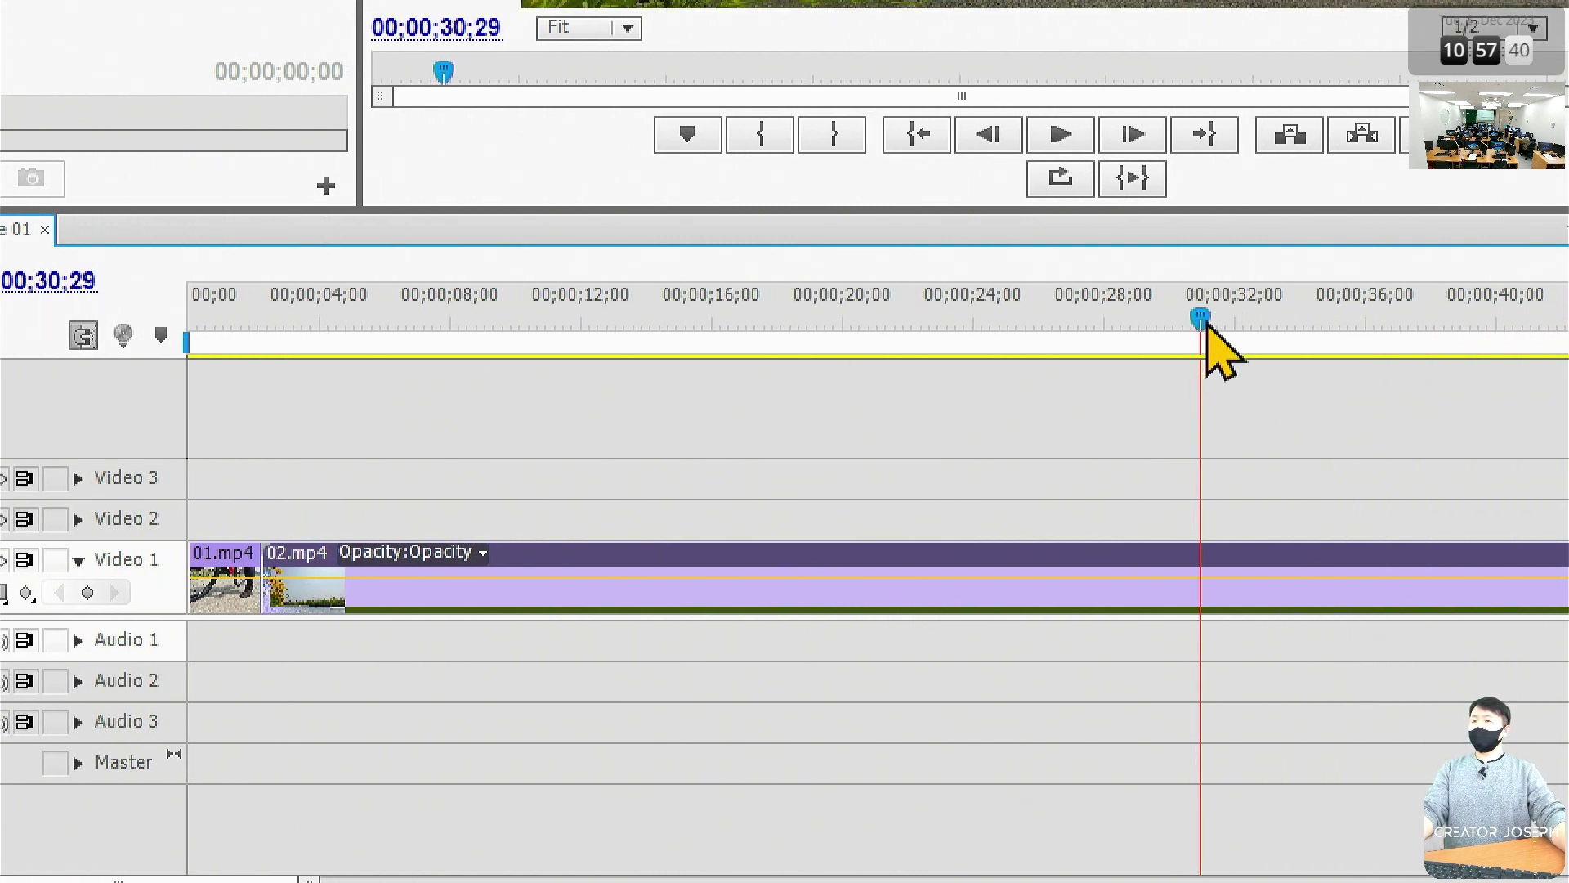
{"action": "left_click", "coordinate": [197, 282]}
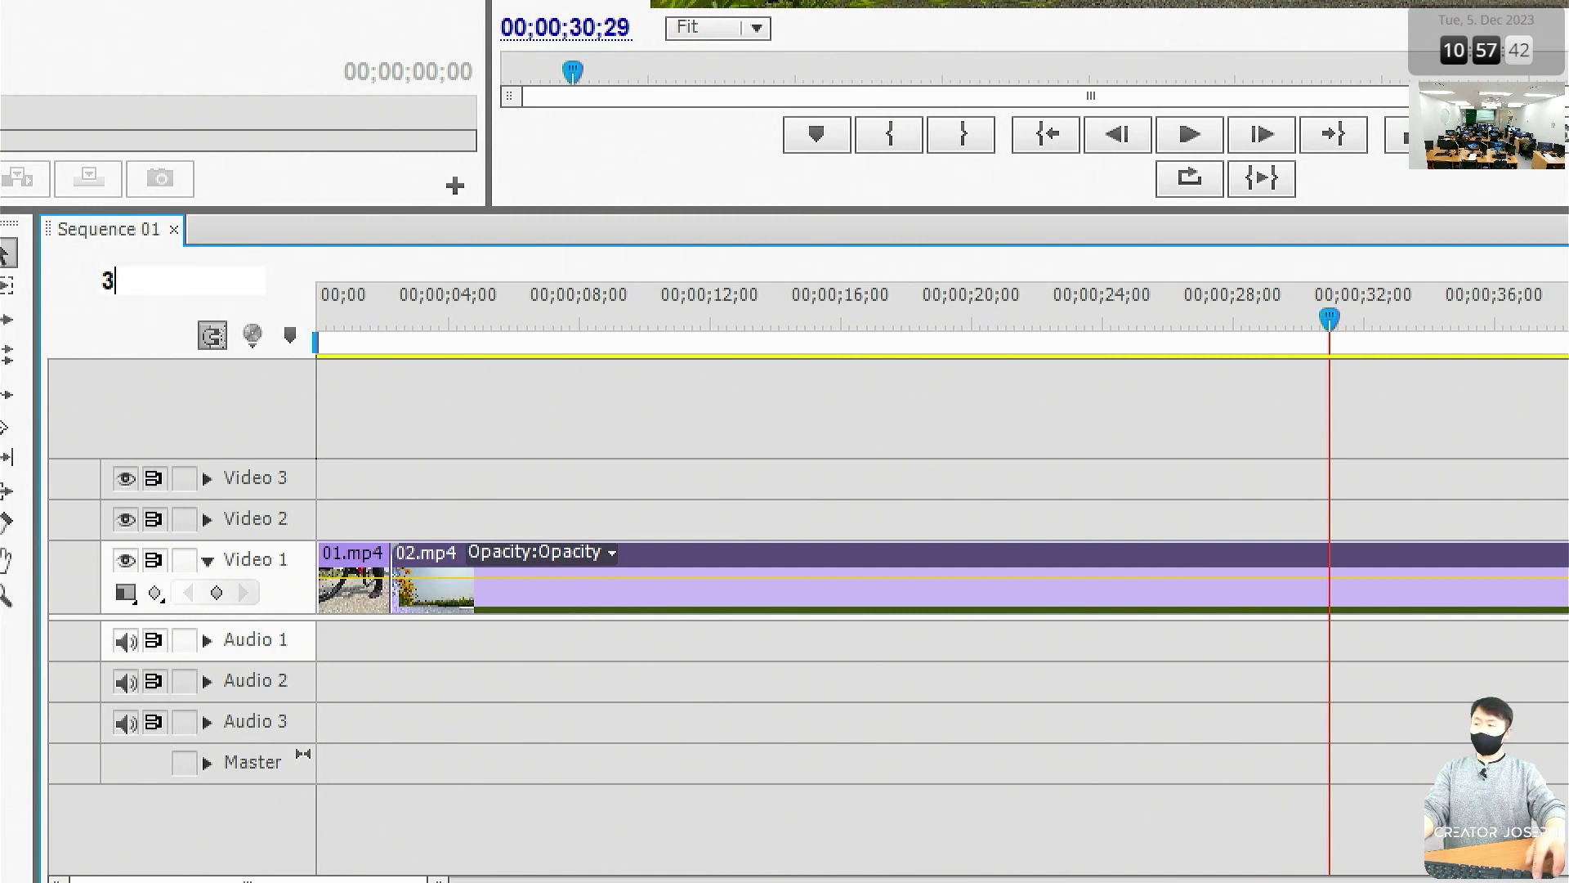
{"action": "type", "text": "3100"}
{"action": "key", "text": "Return"}
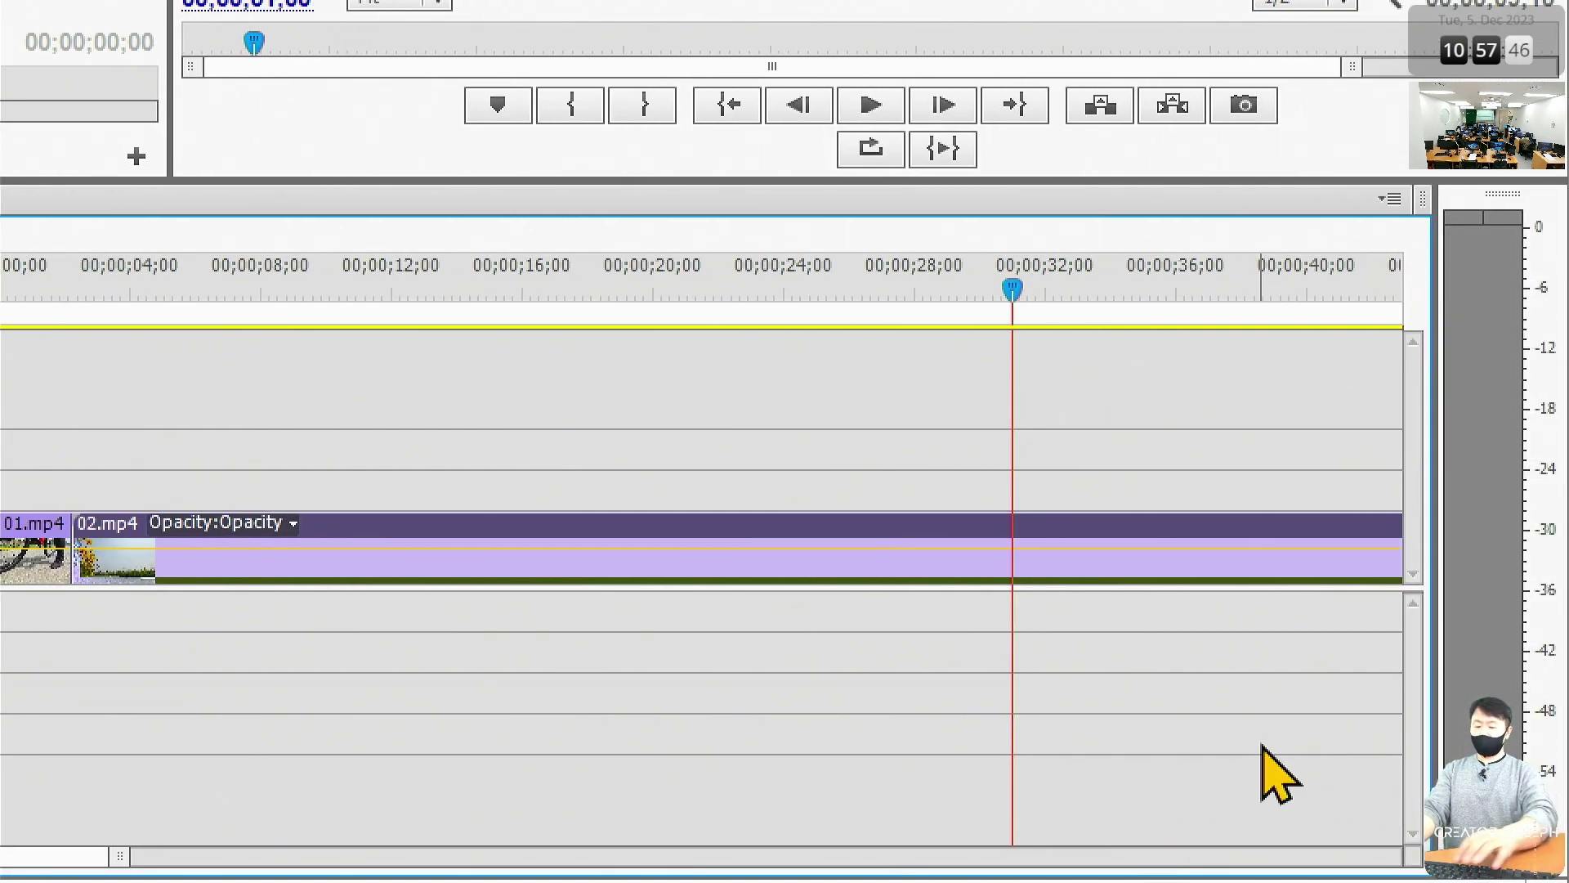
{"action": "key", "text": "ctrl+k"}
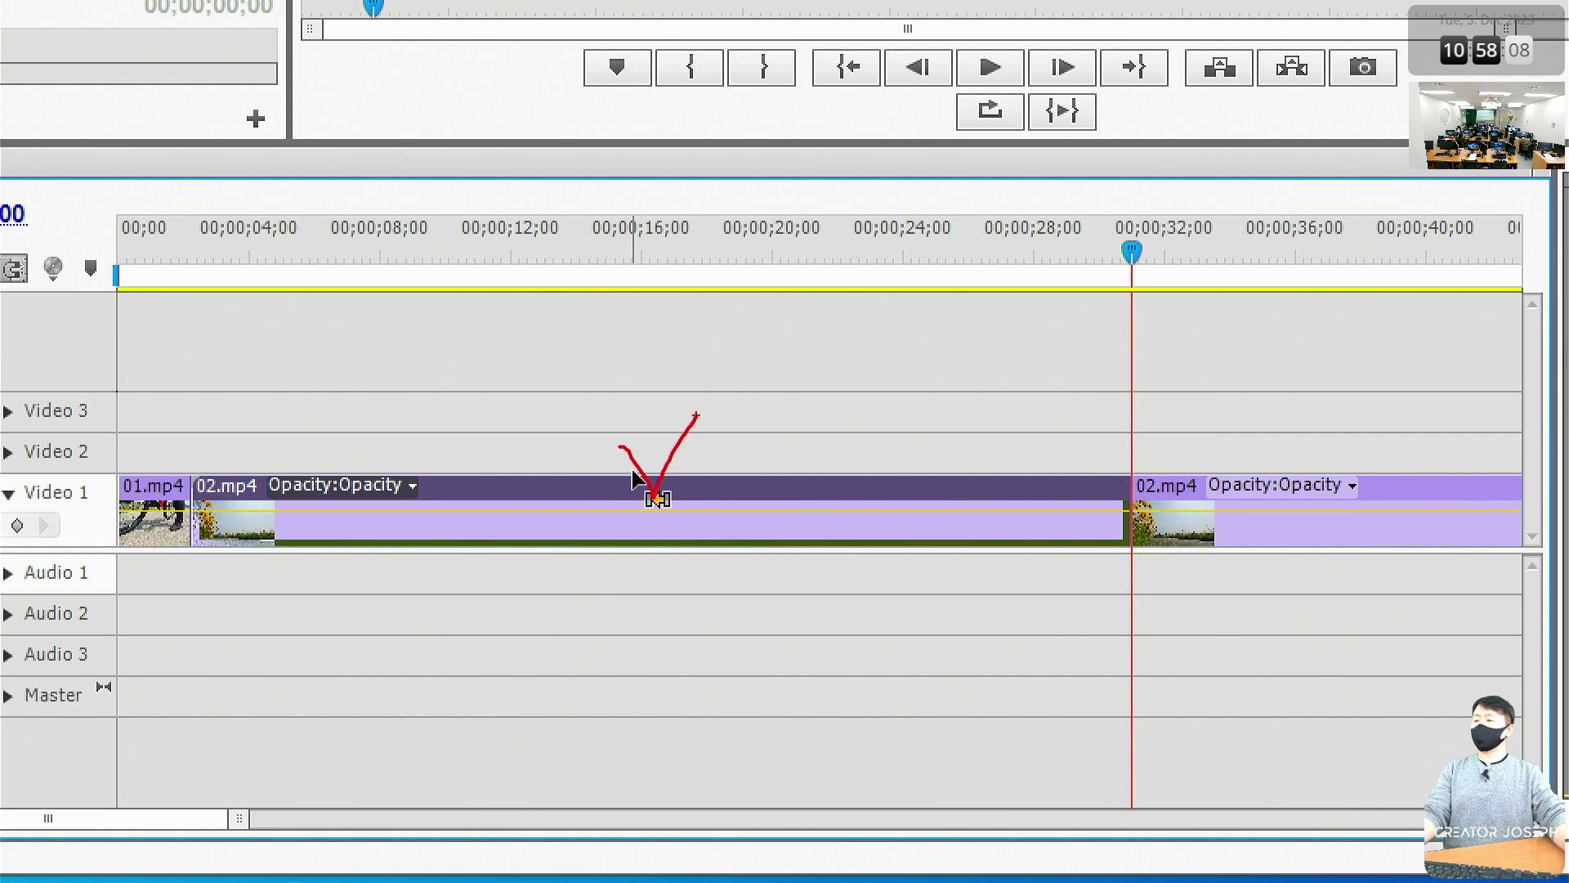
Ripple Delete the long first 02.mp4 piece and circle the remaining Video 1 clip
{"action": "right_click", "coordinate": [610, 488]}
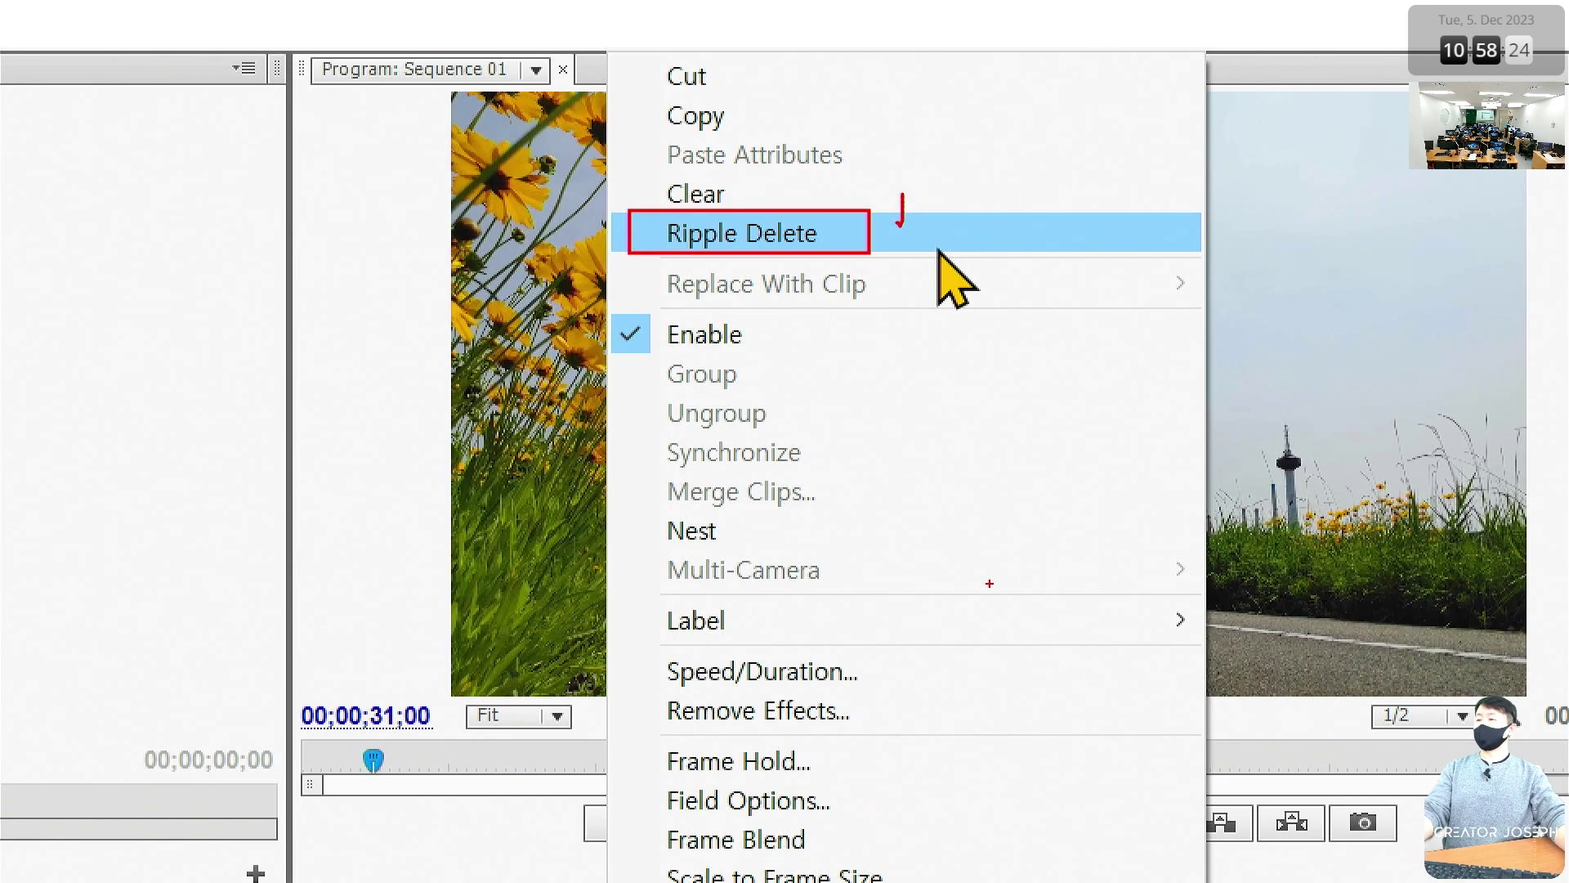
{"action": "left_click", "coordinate": [939, 249]}
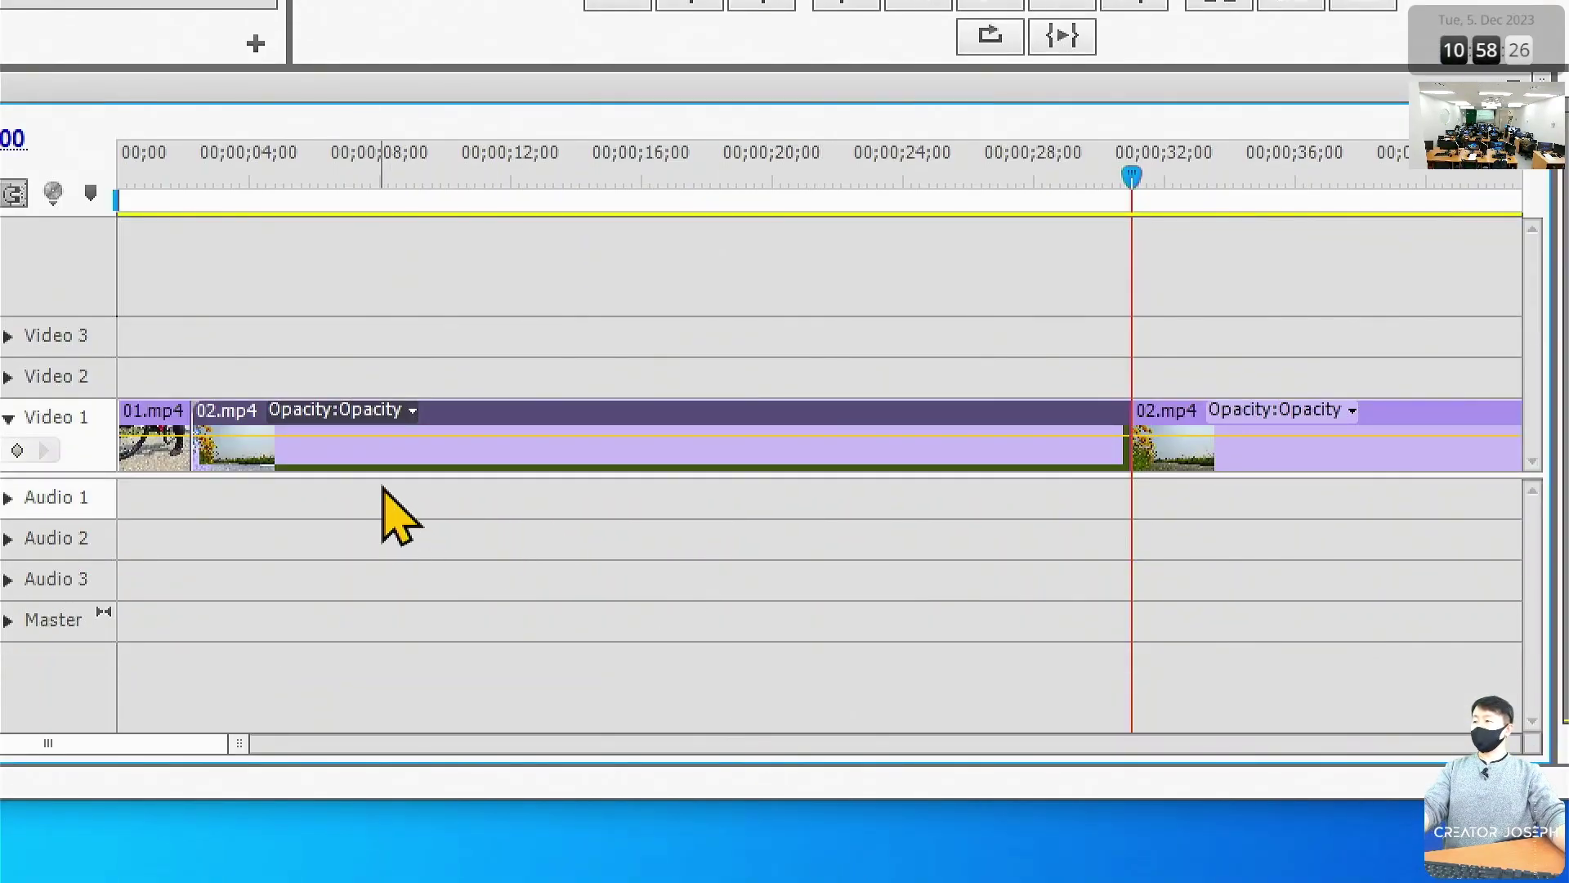
{"action": "left_click_drag", "start_coordinate": [707, 508], "coordinate": [699, 475]}
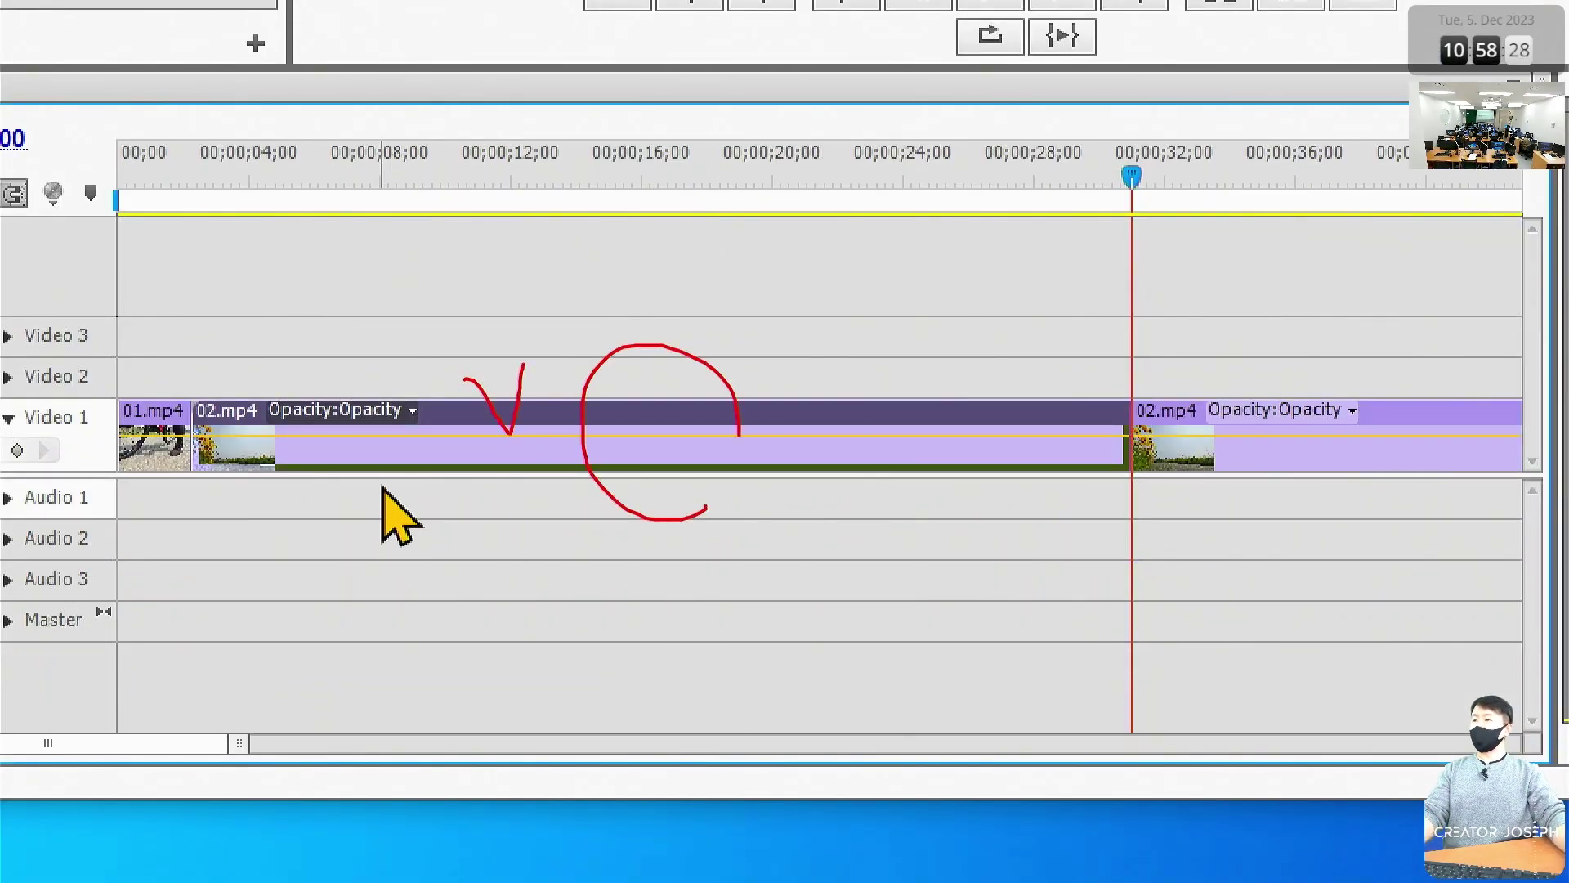
{"action": "mouse_move", "coordinate": [1293, 314]}
{"action": "left_mouse_down"}
{"action": "mouse_move", "coordinate": [1340, 353]}
{"action": "mouse_move", "coordinate": [274, 362]}
{"action": "left_mouse_up"}
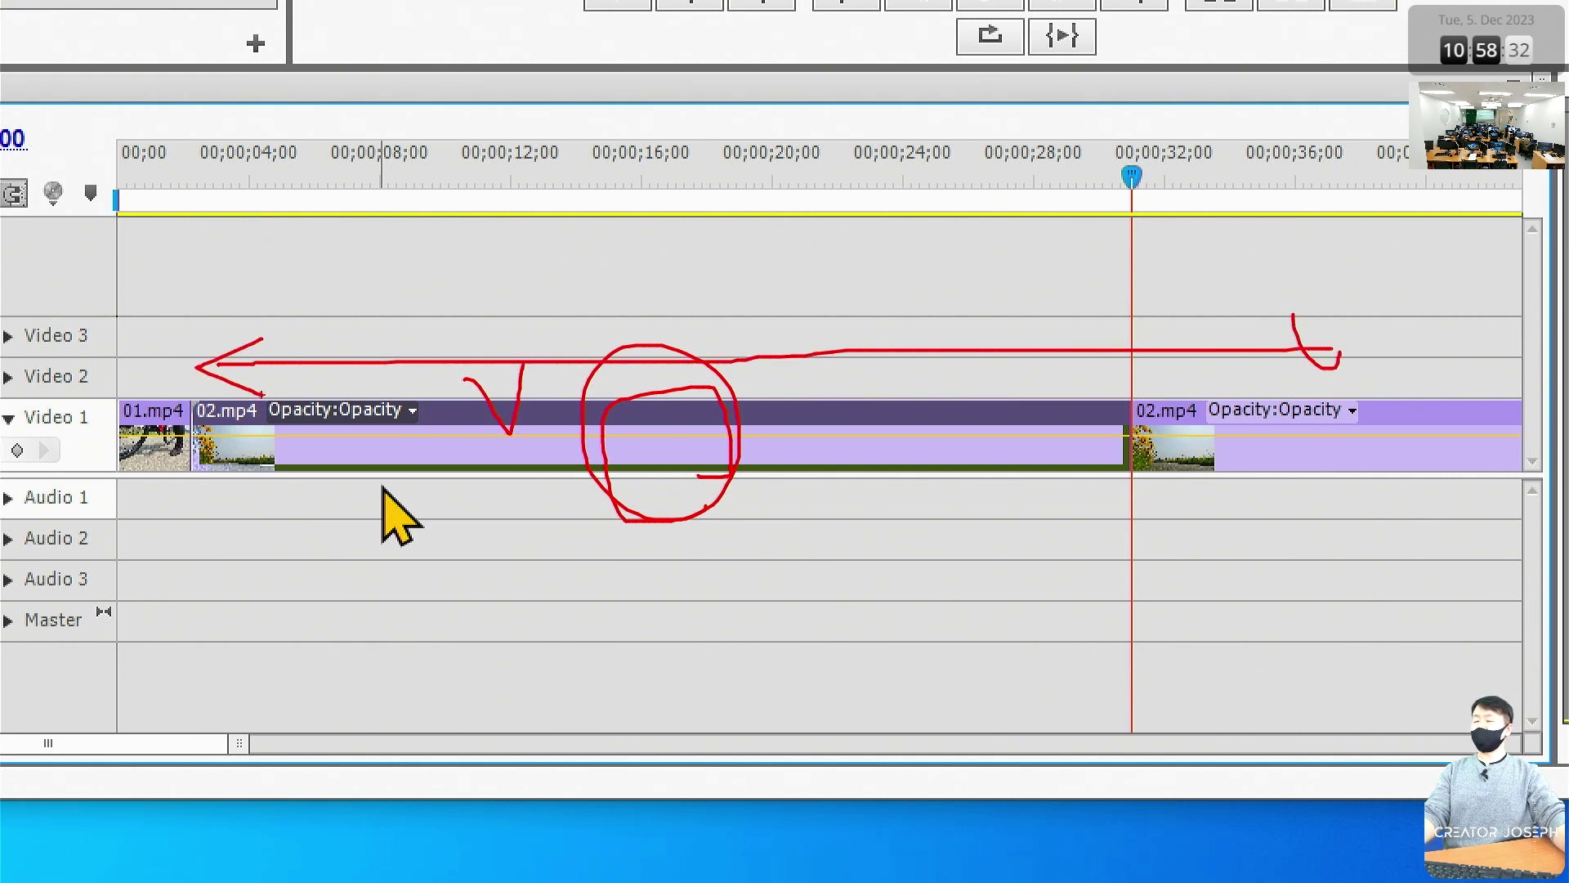
{"action": "left_click", "coordinate": [308, 417]}
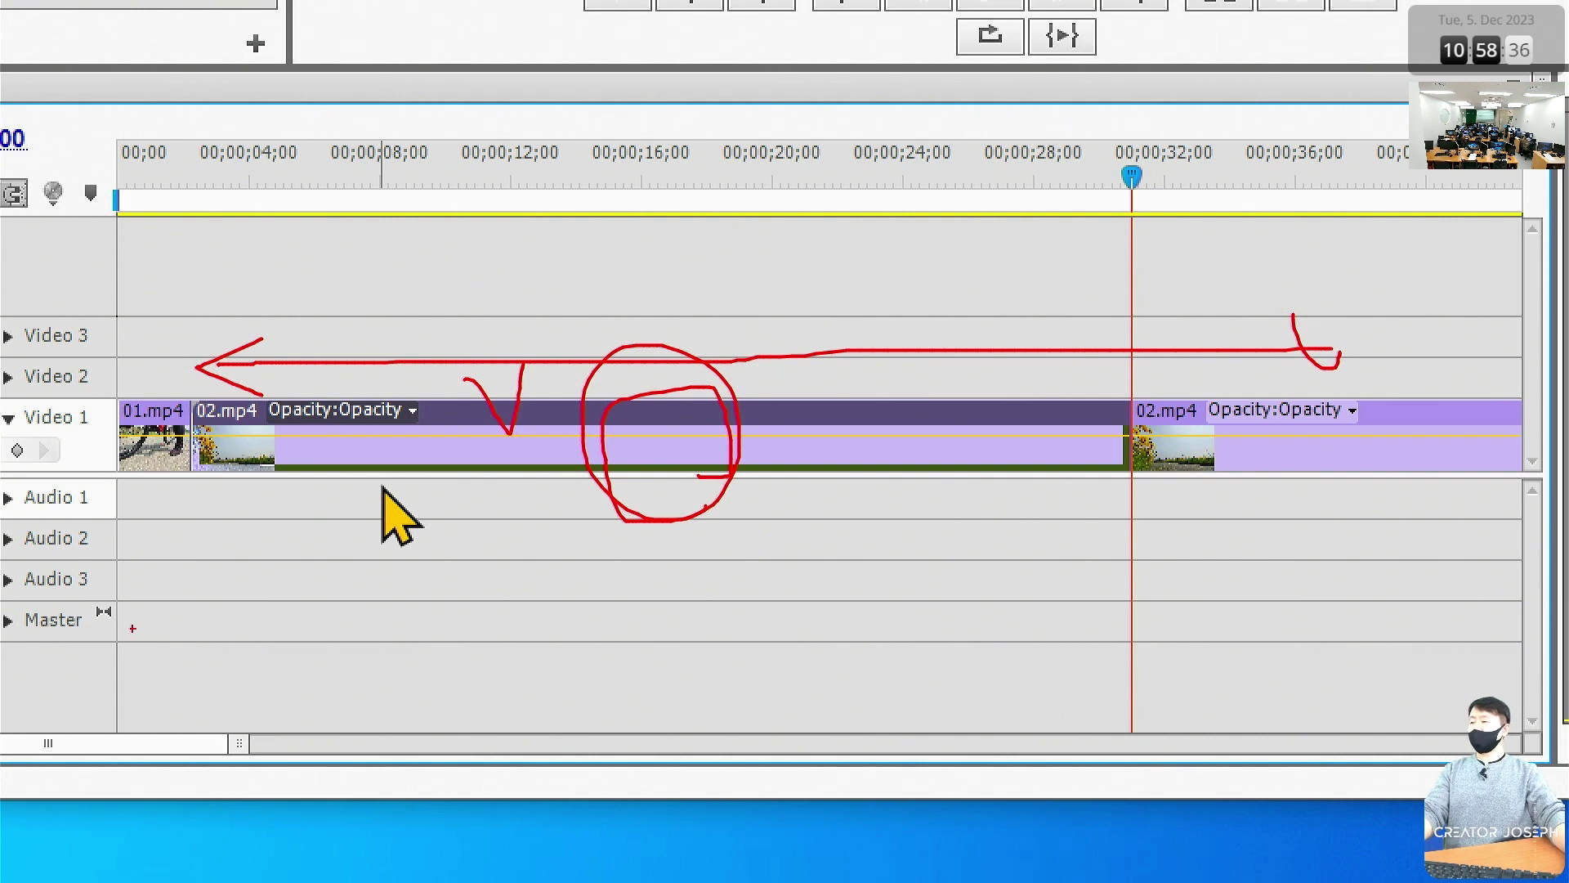
Annotate the closed gap with a box, check mark, arrow and a boxed 'Shift+Delete' note, then clear them
{"action": "left_click_drag", "start_coordinate": [128, 587], "coordinate": [1044, 648]}
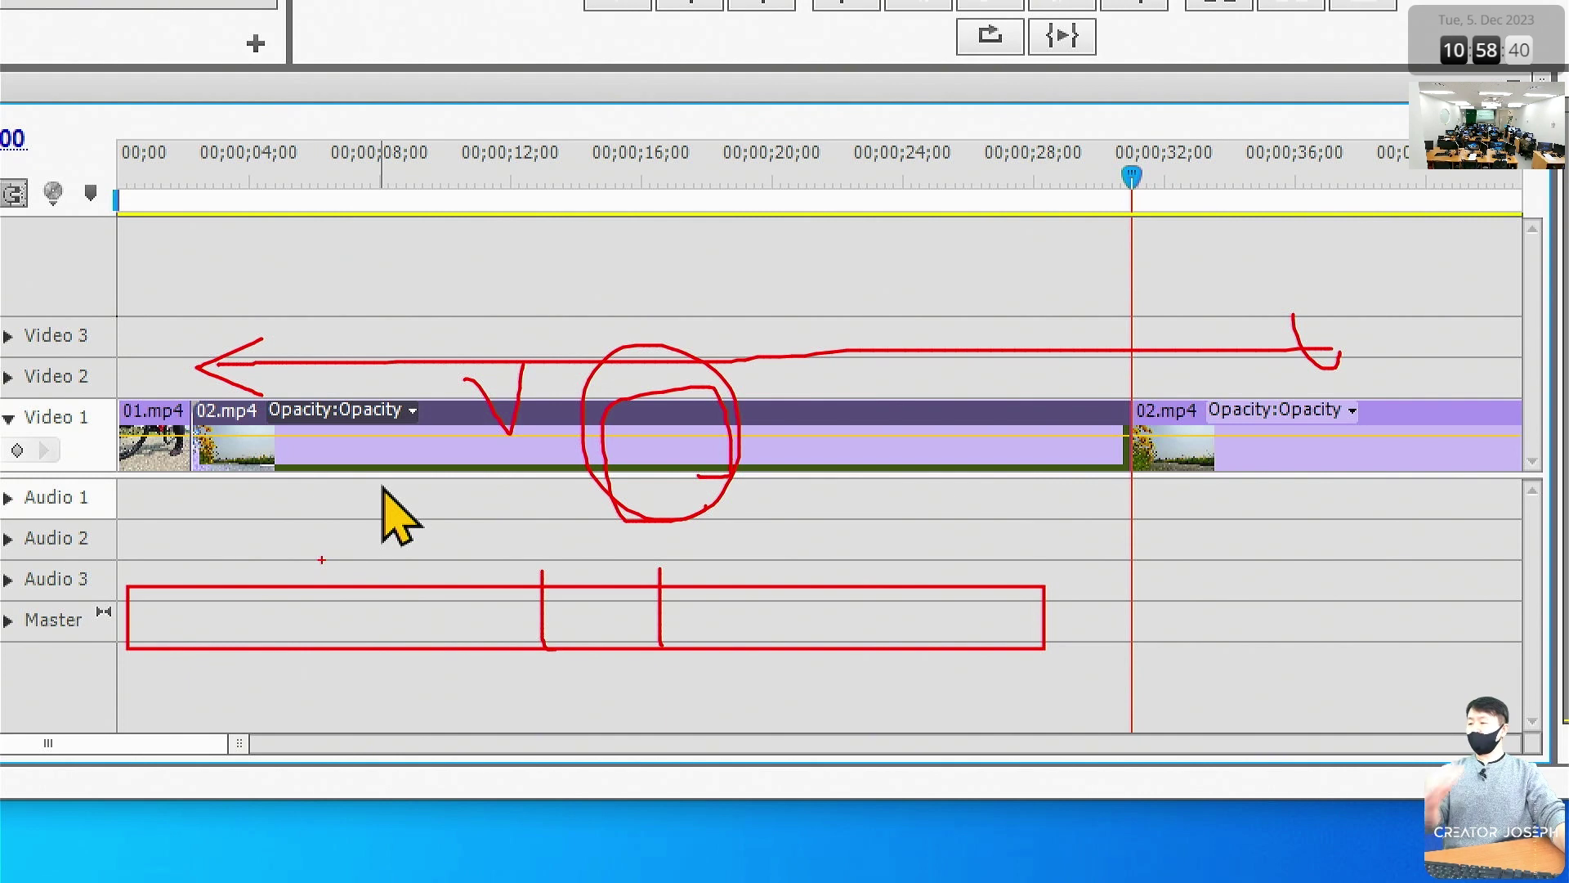
{"action": "mouse_move", "coordinate": [321, 561]}
{"action": "left_mouse_down"}
{"action": "mouse_move", "coordinate": [376, 521]}
{"action": "mouse_move", "coordinate": [439, 574]}
{"action": "left_mouse_up"}
{"action": "left_click_drag", "start_coordinate": [600, 555], "coordinate": [128, 557]}
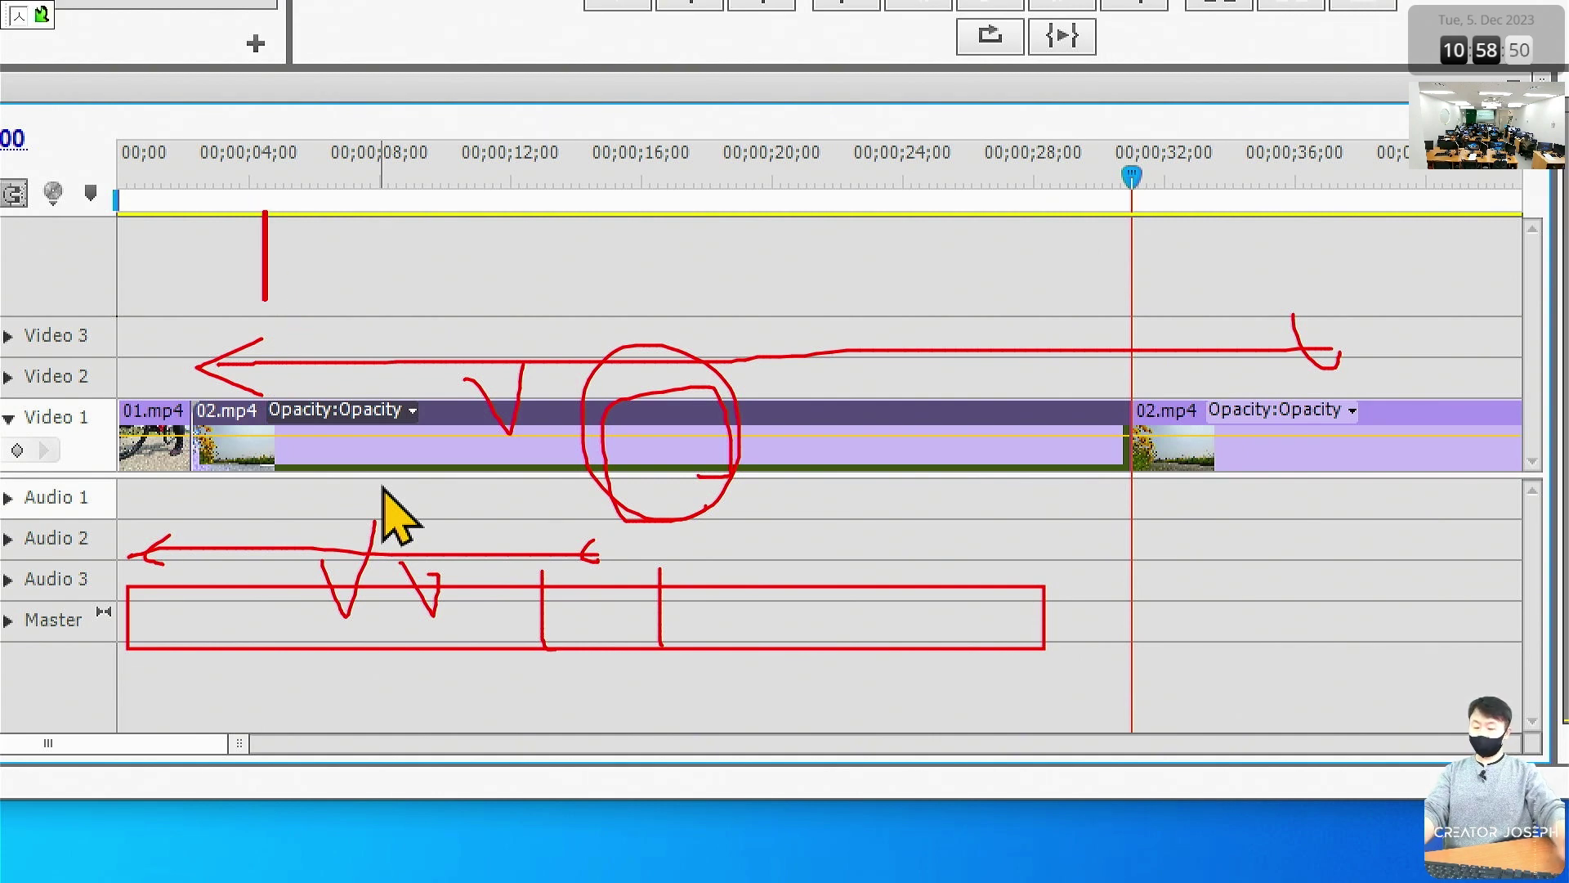
{"action": "left_click_drag", "start_coordinate": [255, 274], "coordinate": [326, 272]}
{"action": "left_click_drag", "start_coordinate": [364, 214], "coordinate": [364, 300]}
{"action": "key", "text": "BackSpace"}
{"action": "type", "text": "S"}
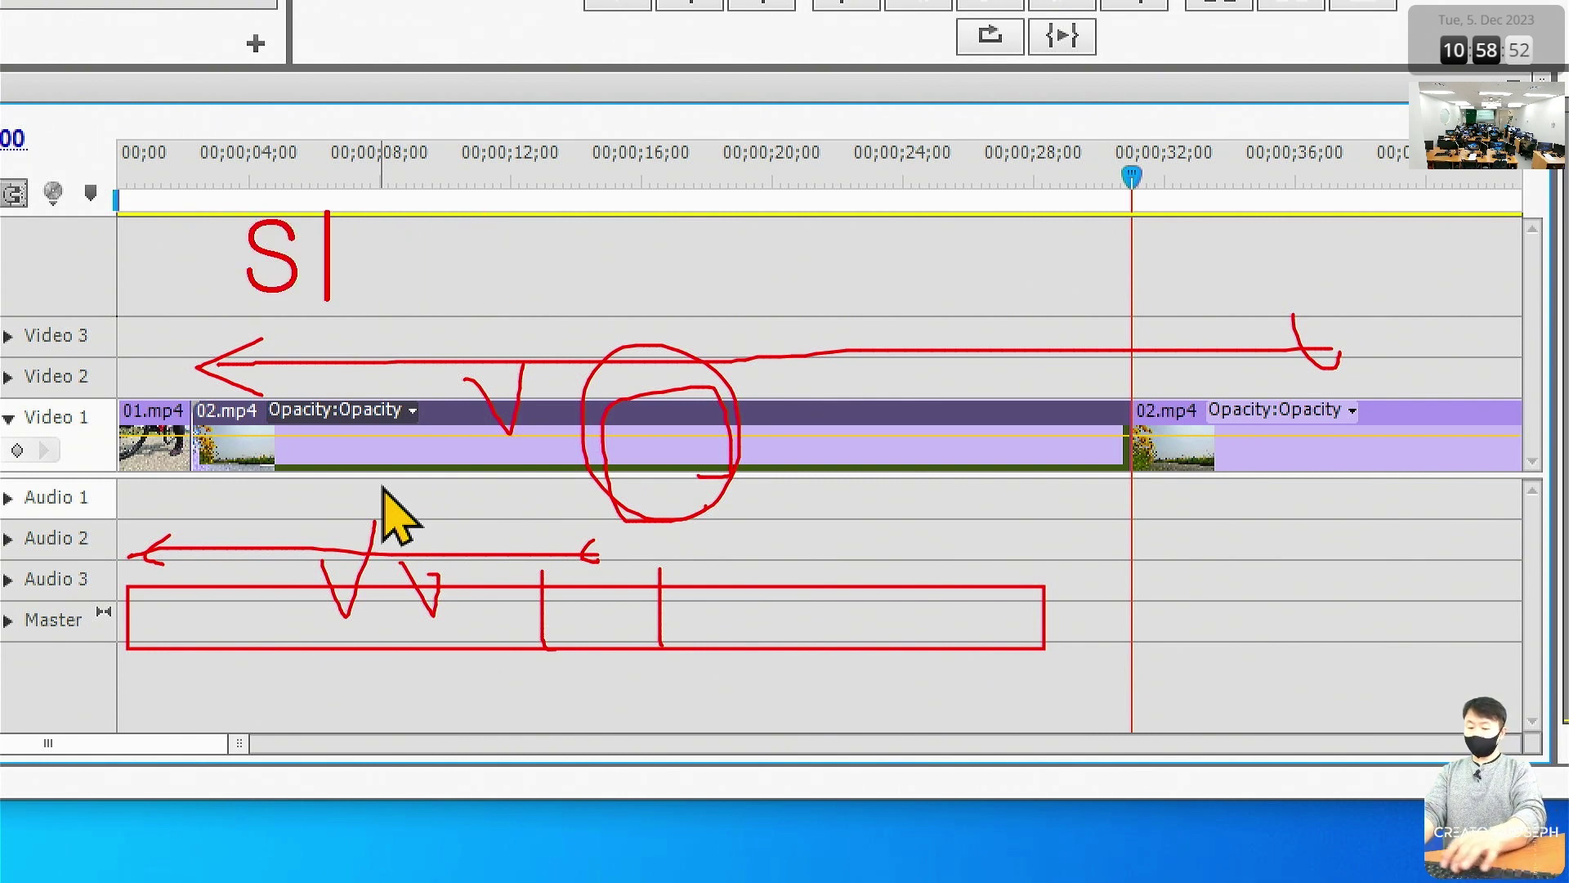
{"action": "type", "text": "hift+D ele"}
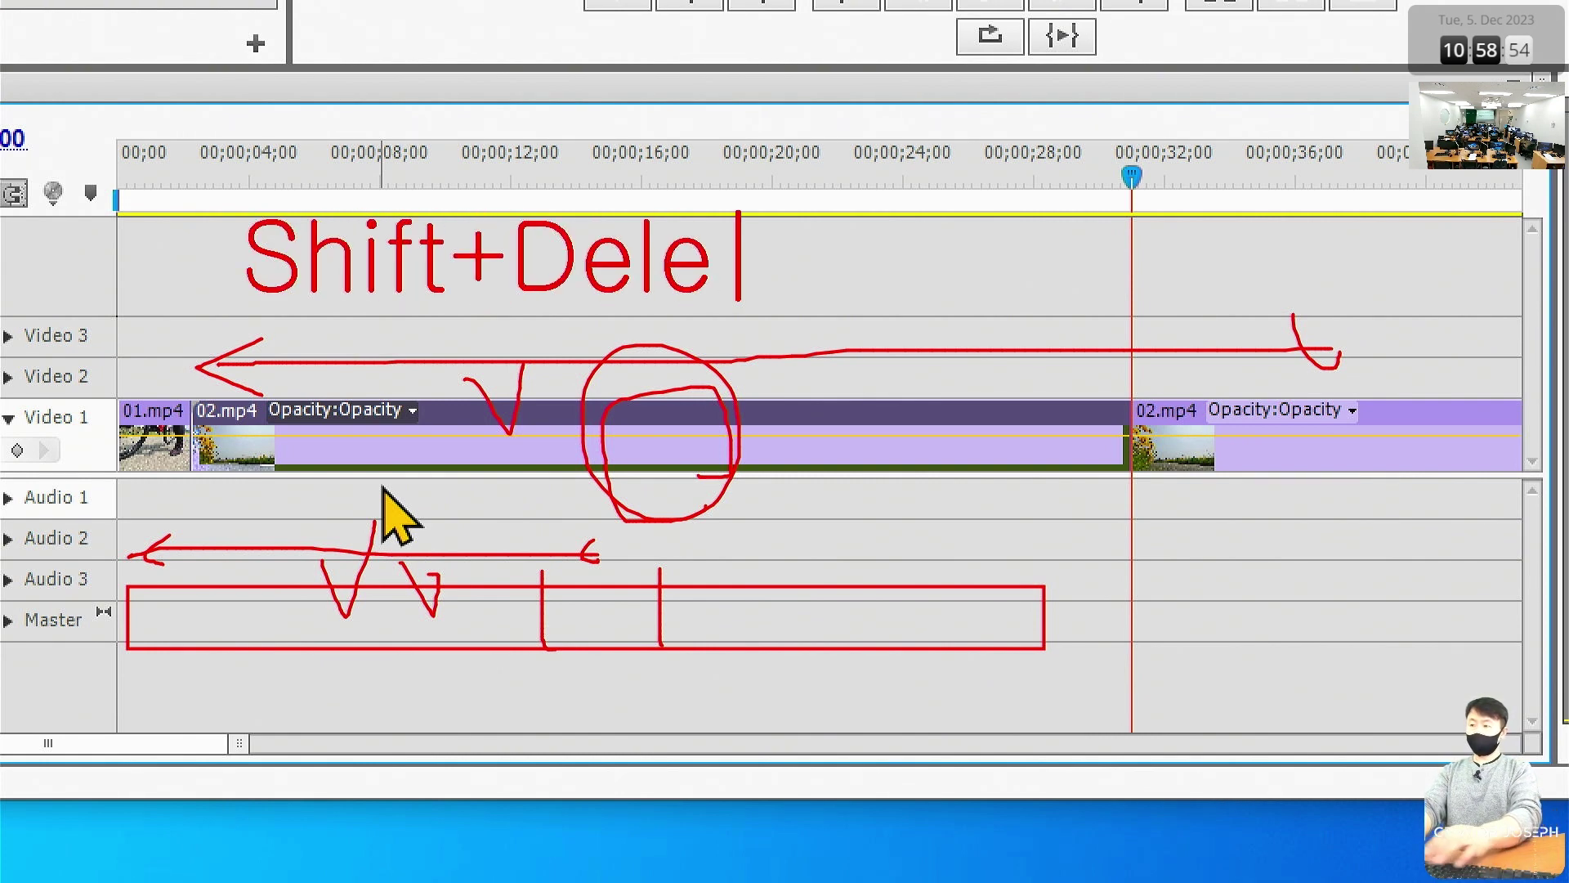
{"action": "type", "text": "te"}
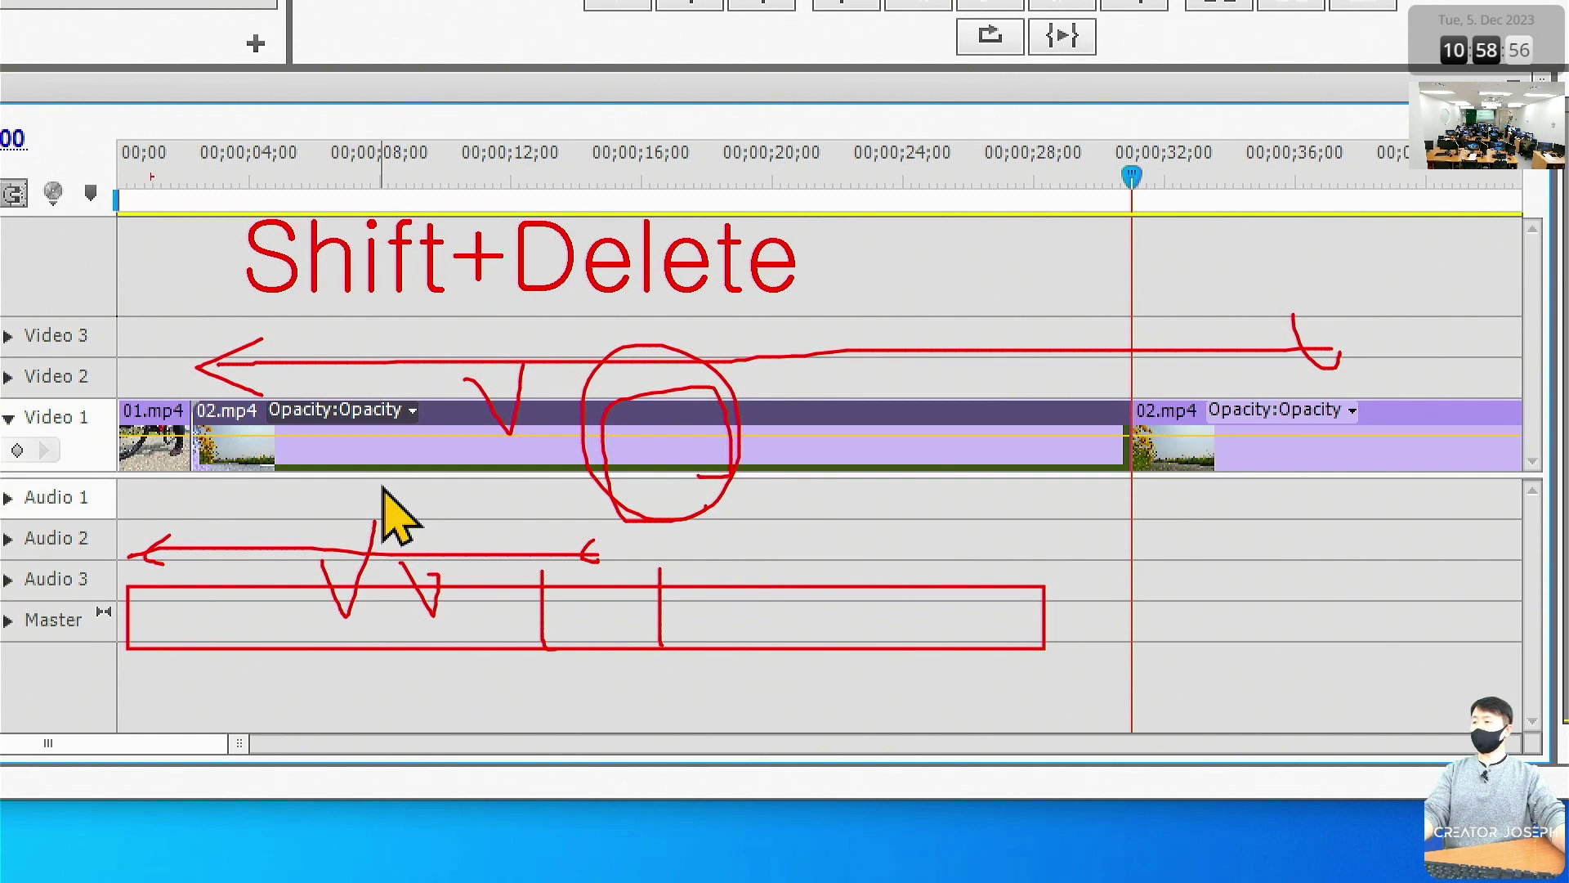
{"action": "mouse_move", "coordinate": [156, 182]}
{"action": "left_mouse_down"}
{"action": "mouse_move", "coordinate": [760, 317]}
{"action": "mouse_move", "coordinate": [855, 318]}
{"action": "left_mouse_up"}
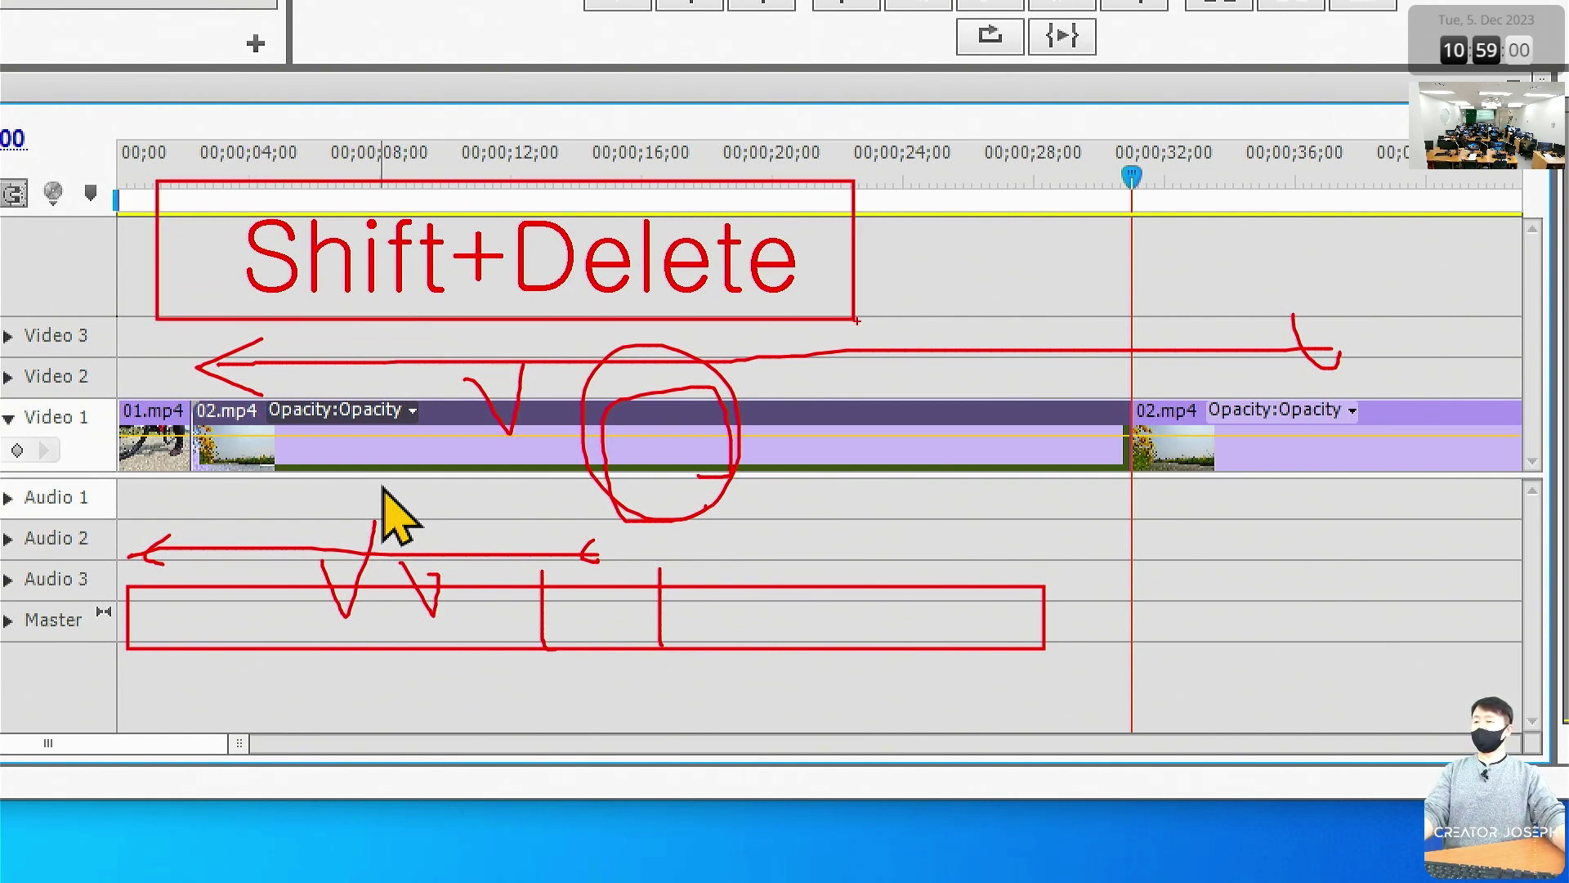
{"action": "key", "text": "Escape"}
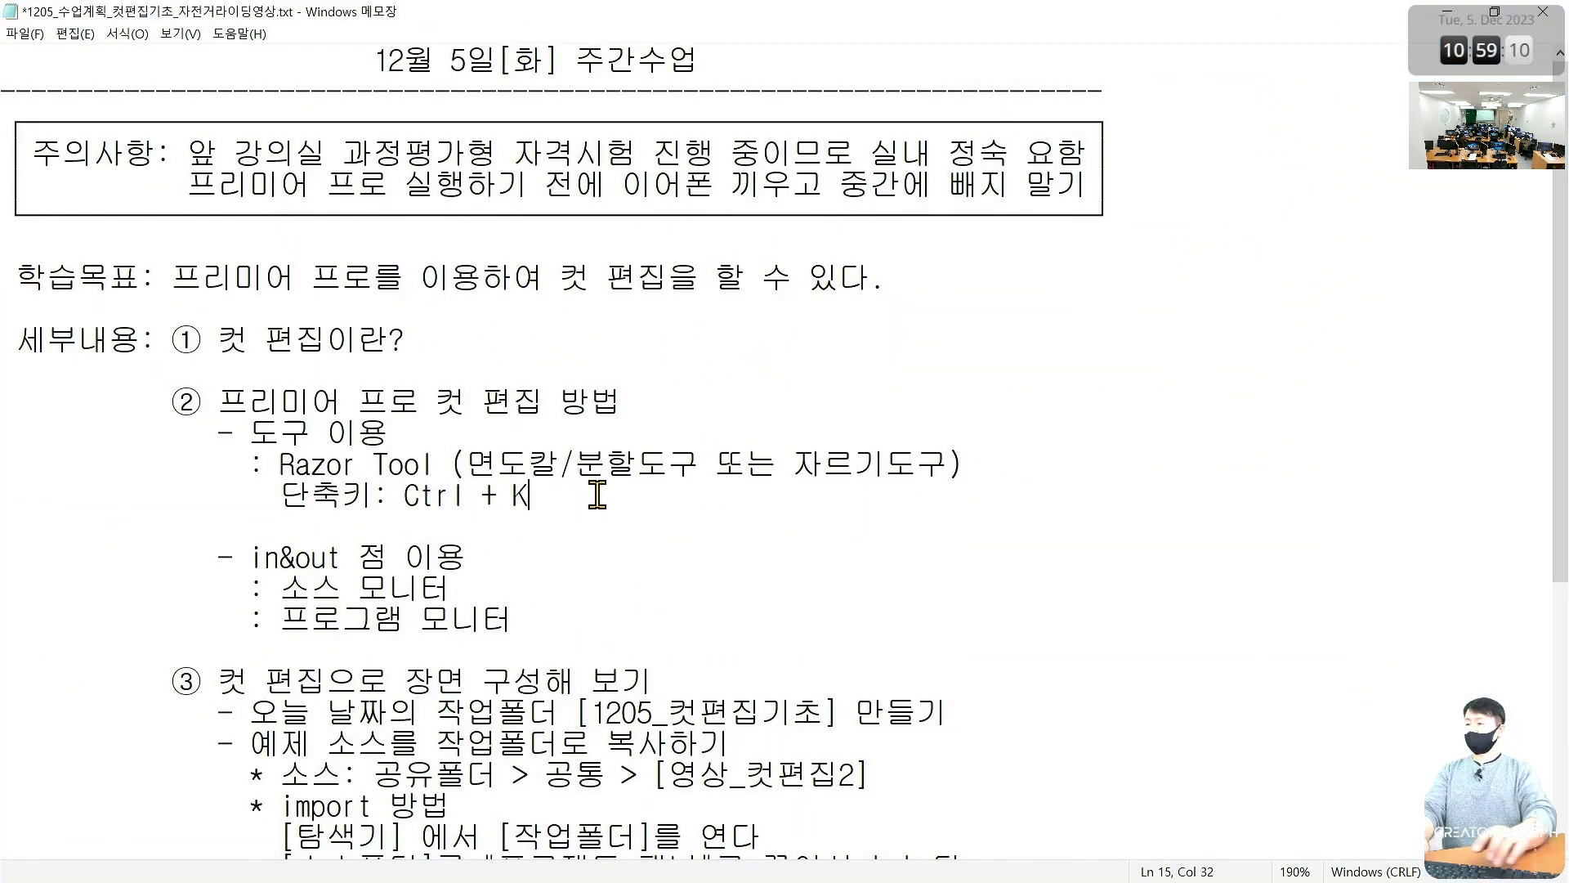
Add 'Ripple Delete (단축키: Shift+Delete)' below the Ctrl + K line and save the lesson plan
{"action": "key", "text": "Return"}
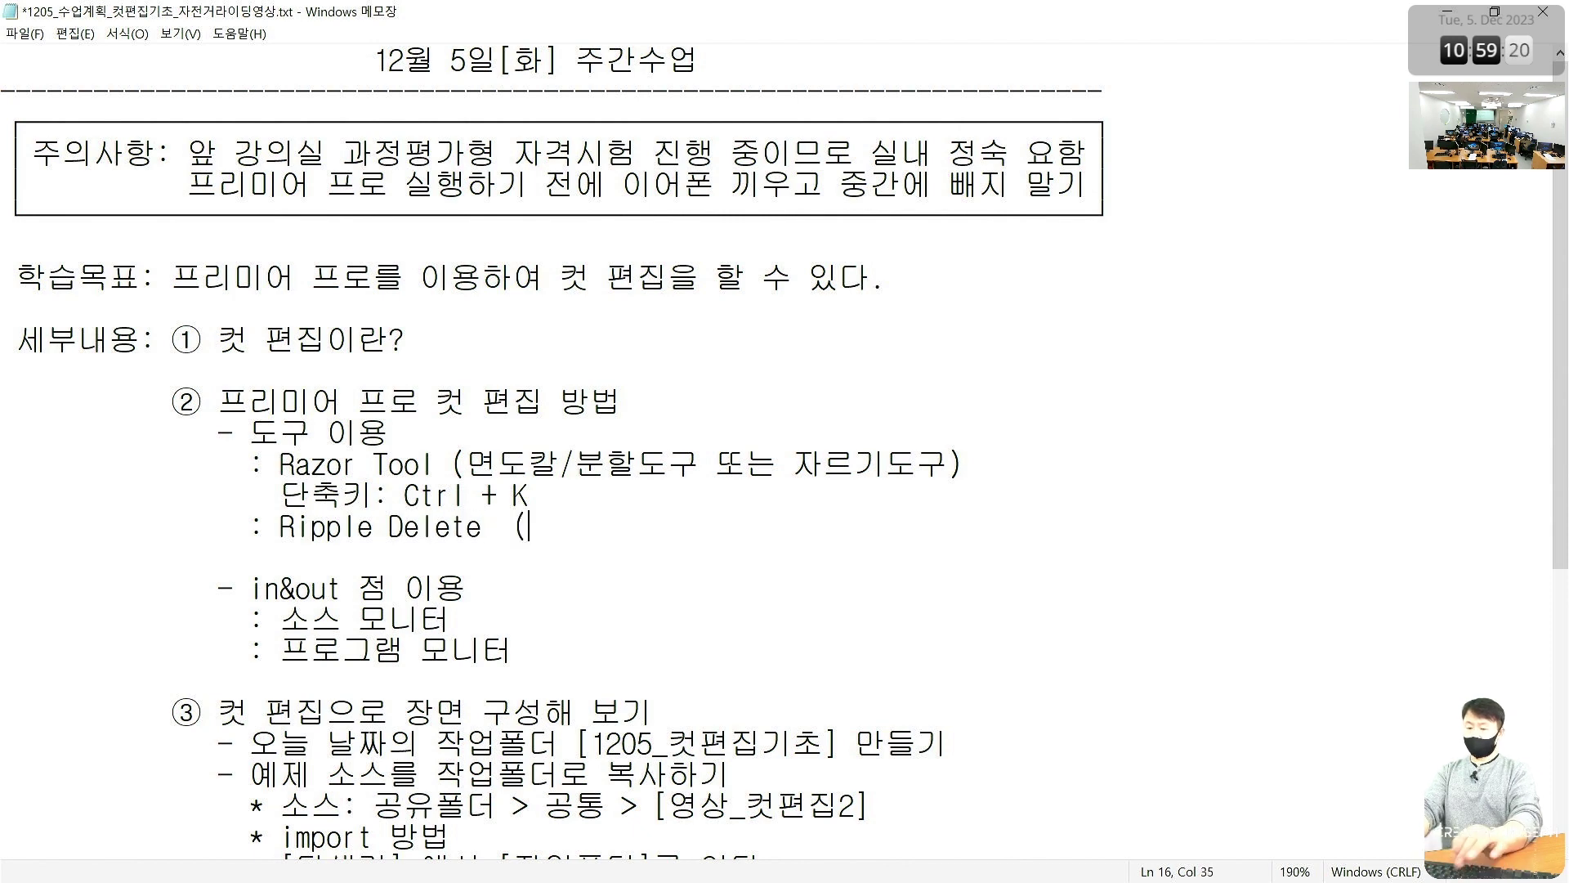
{"action": "type", "text": "단축키: Sh"}
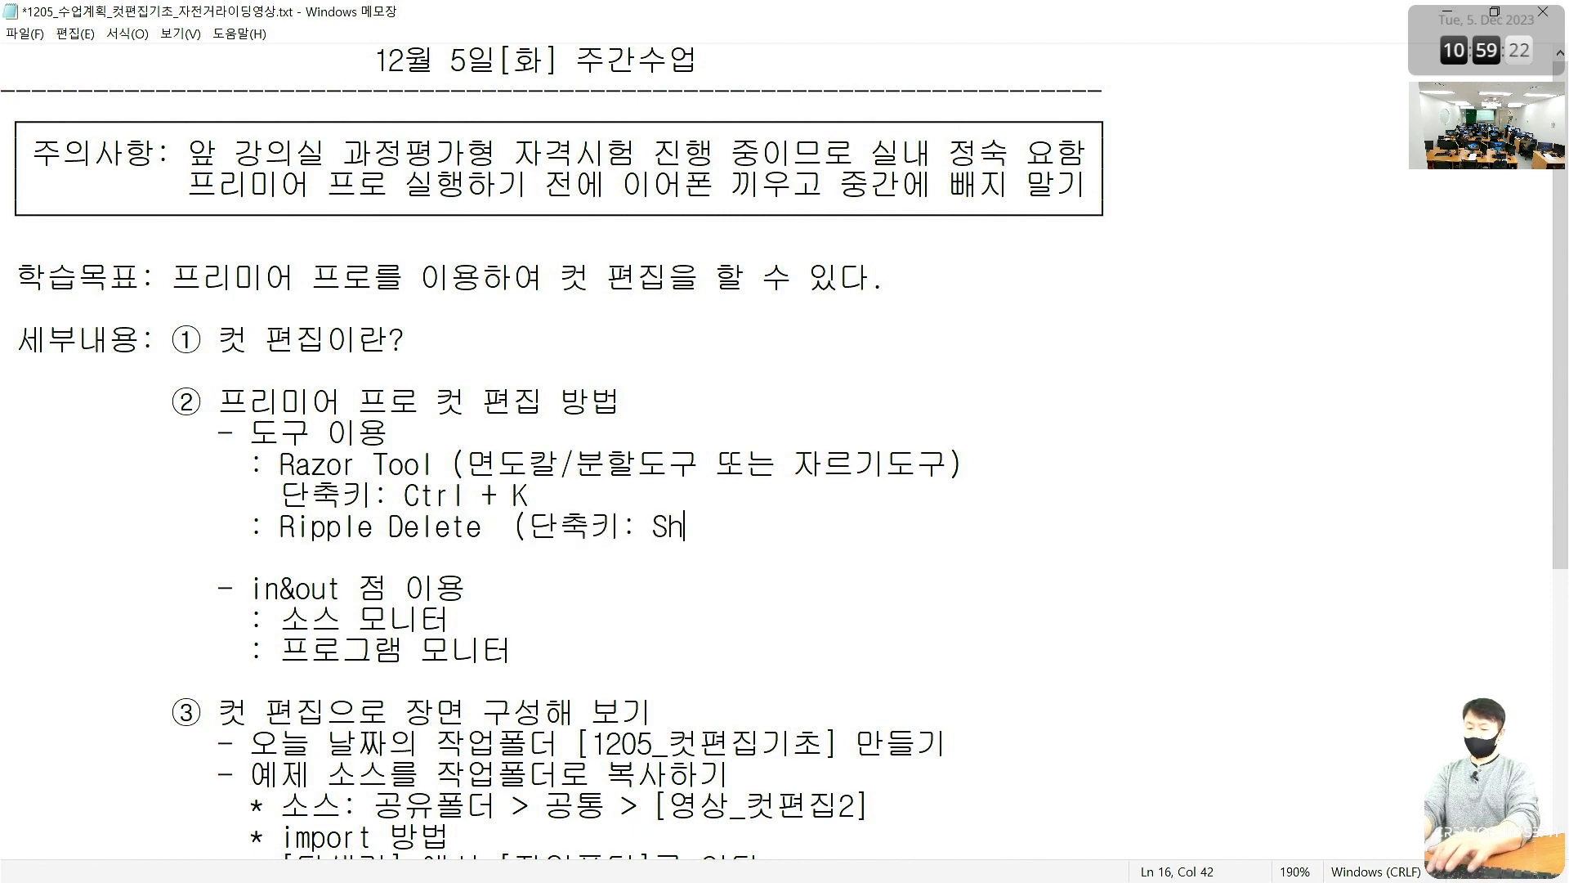
{"action": "type", "text": "ift+Delete"}
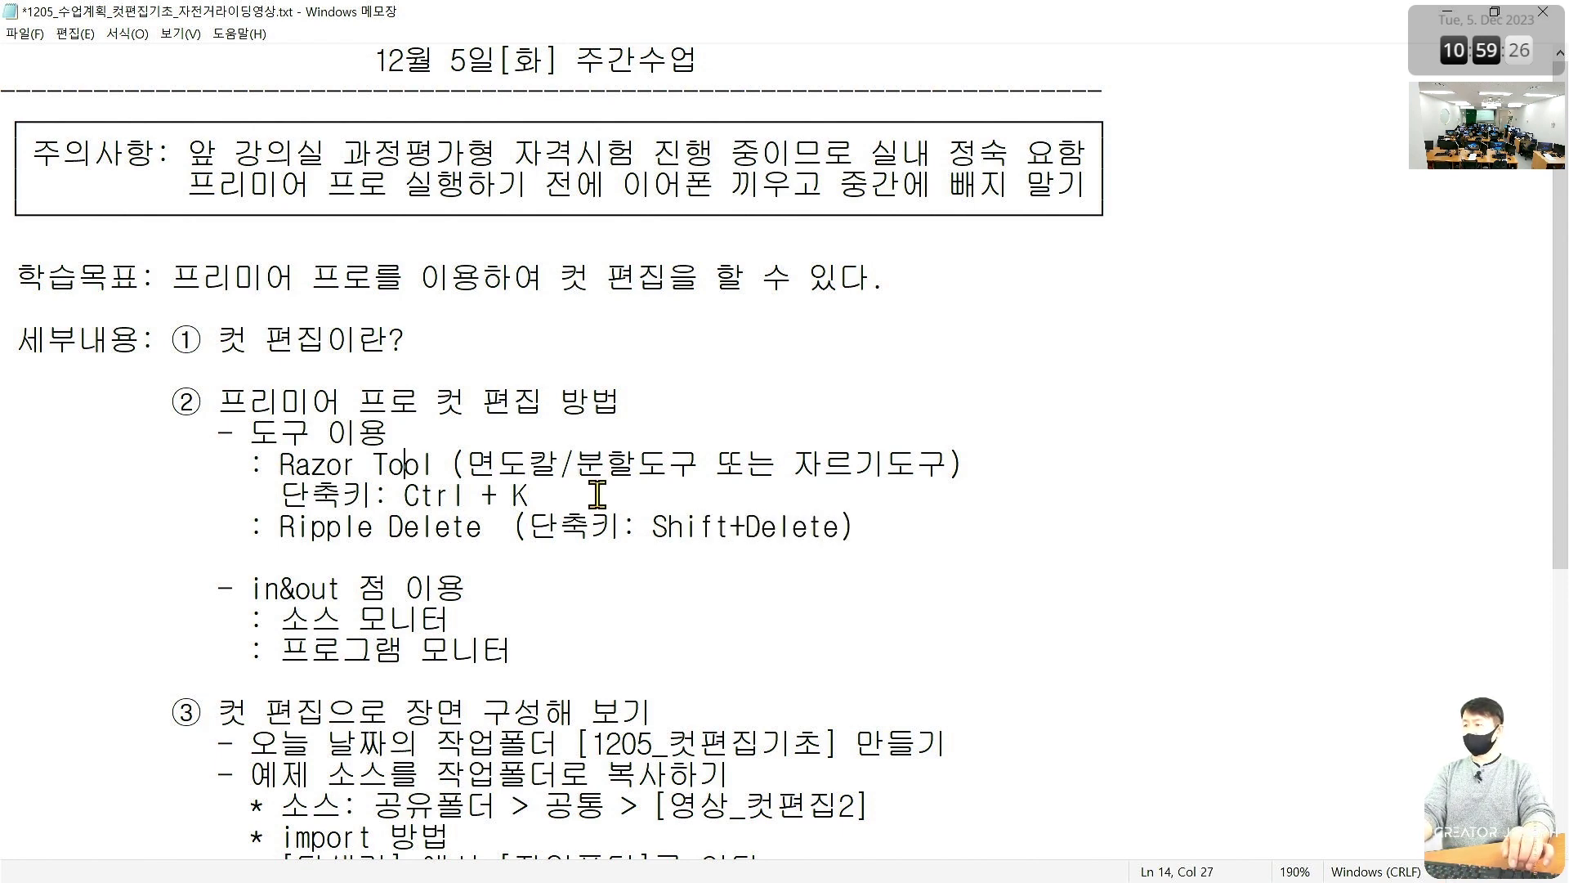
{"action": "key", "text": "ctrl+s"}
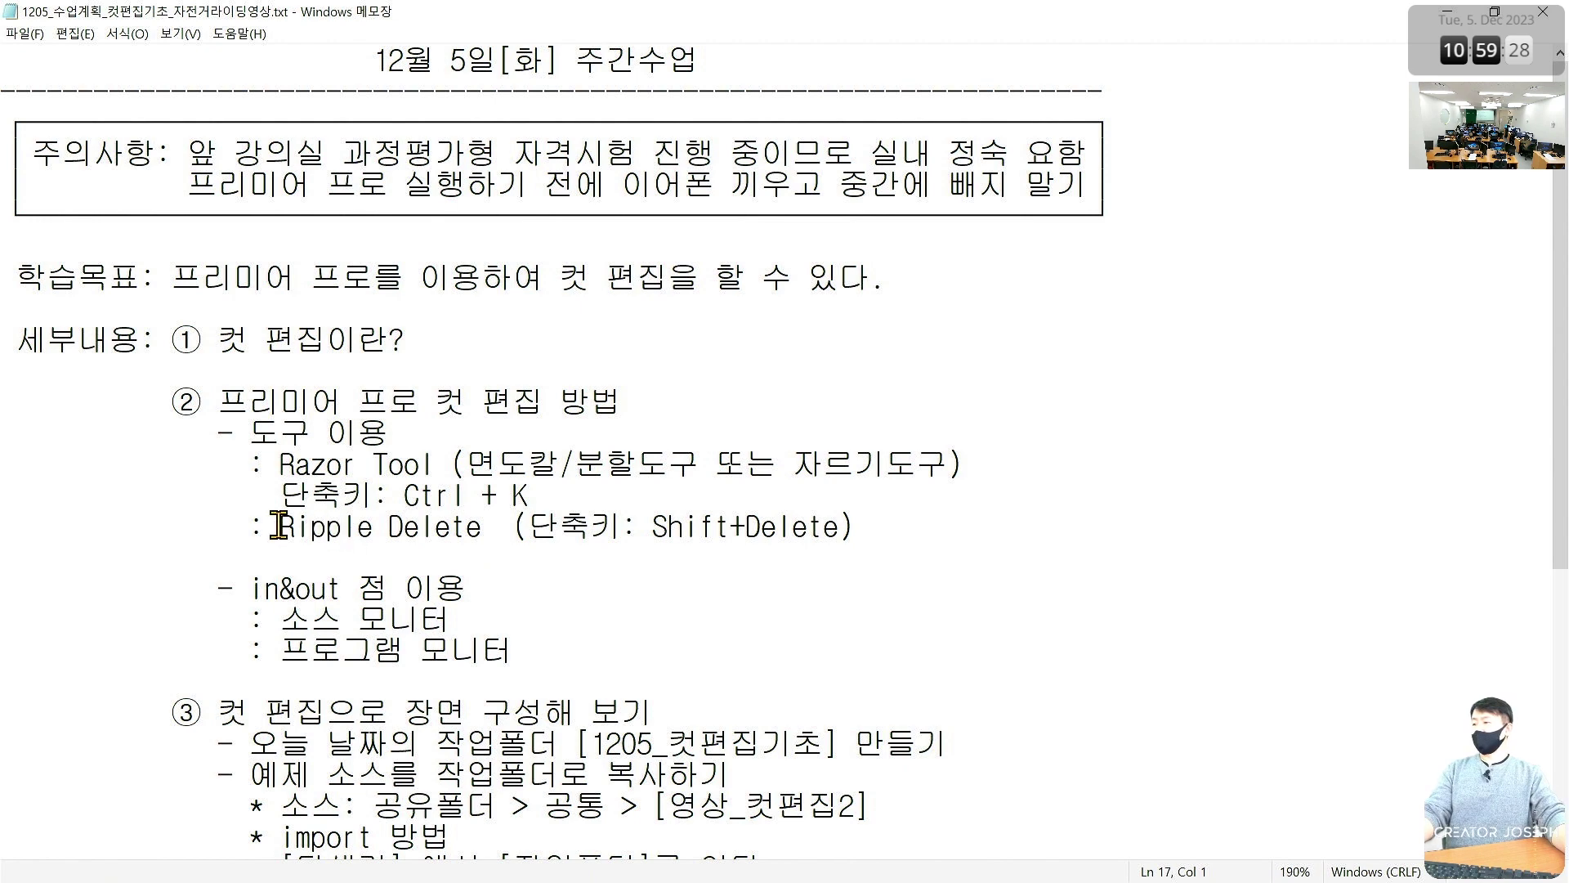
Highlight the new Ripple Delete line, then minimize Notepad to return to Premiere Pro
{"action": "left_click_drag", "start_coordinate": [278, 525], "coordinate": [871, 522]}
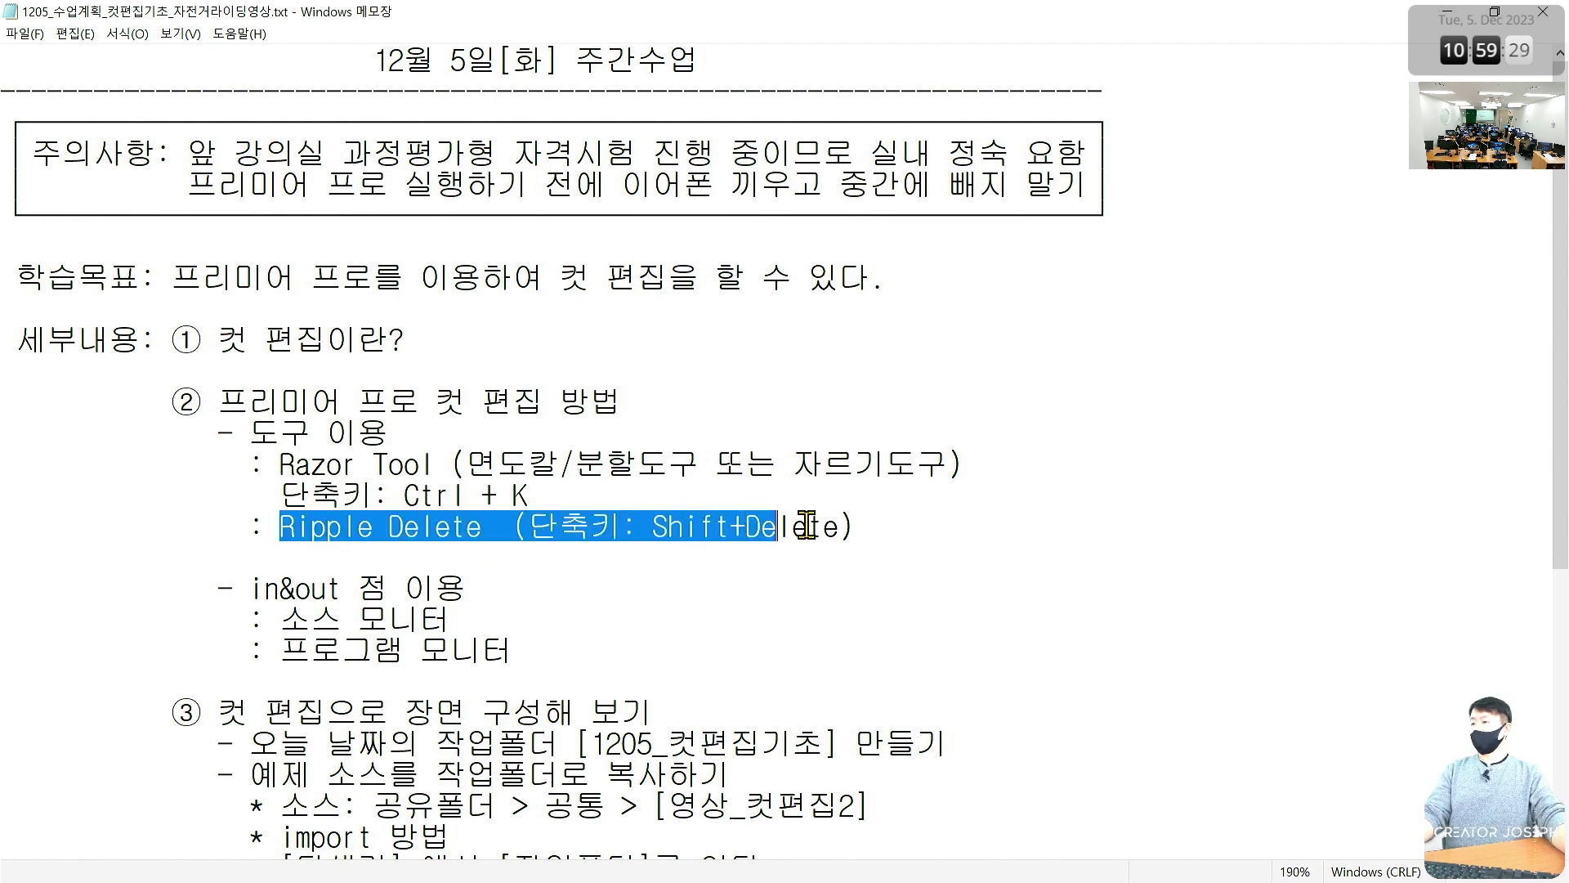
{"action": "left_click", "coordinate": [941, 551]}
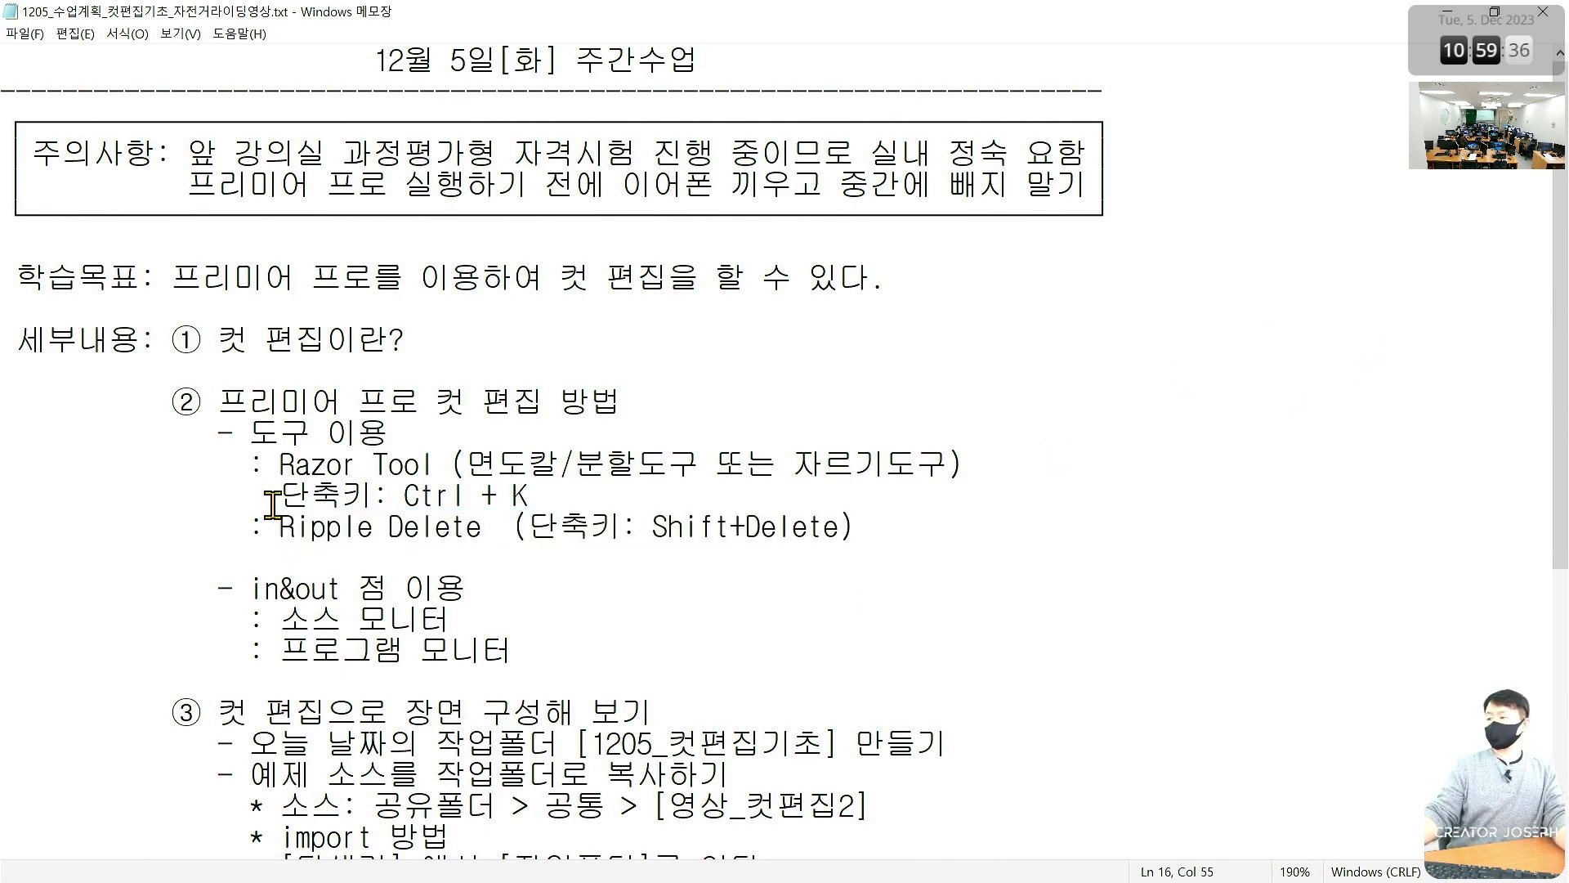
{"action": "left_click_drag", "start_coordinate": [242, 531], "coordinate": [483, 527]}
{"action": "left_click", "coordinate": [935, 515]}
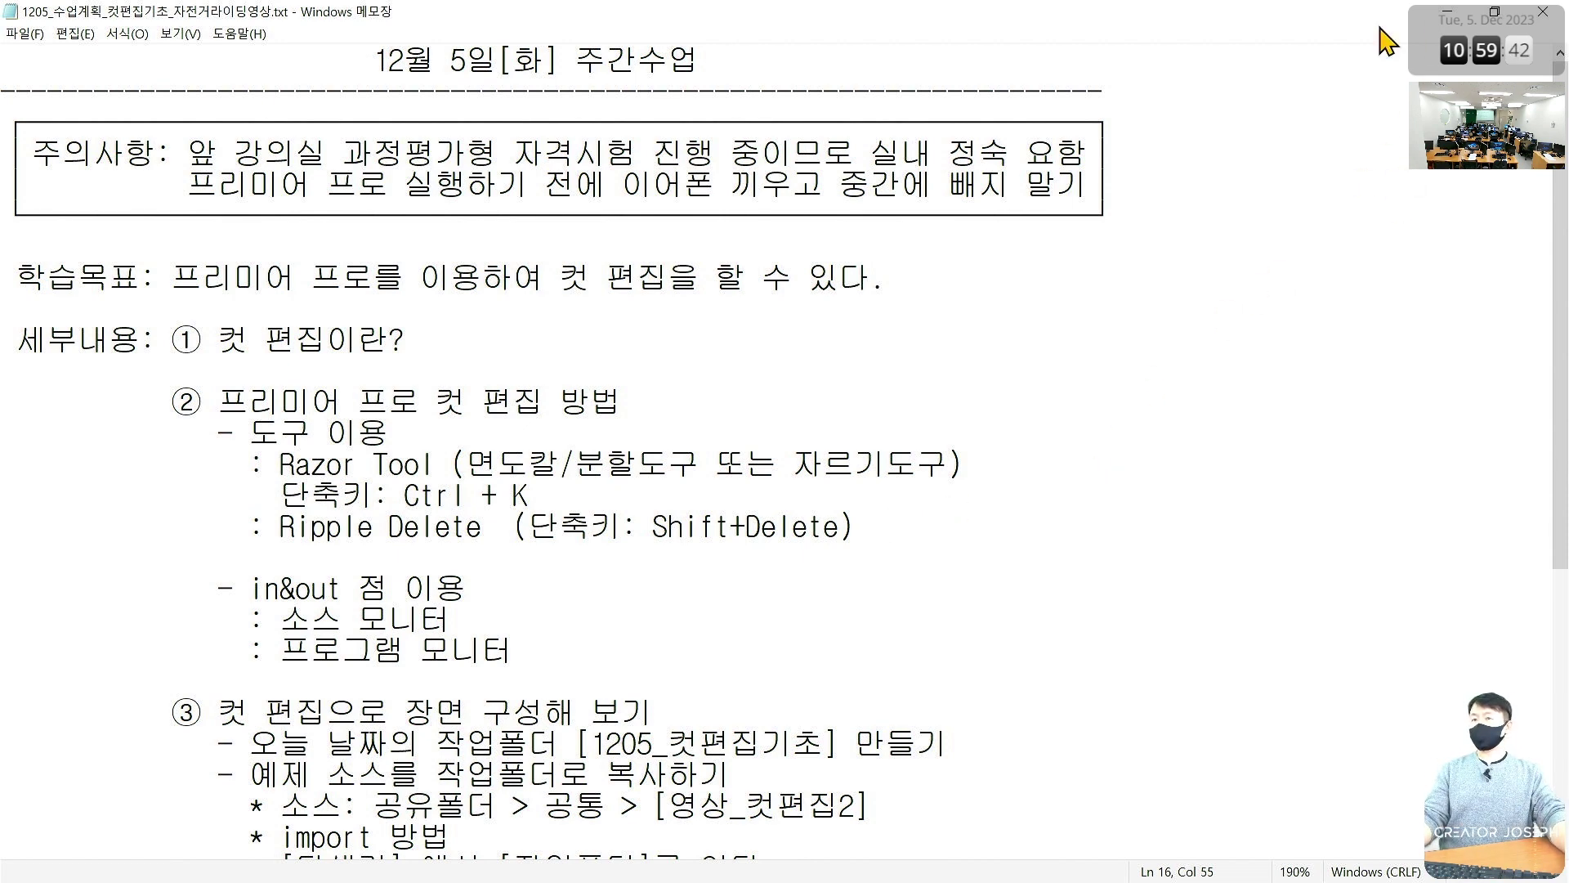
{"action": "left_click", "coordinate": [1450, 16]}
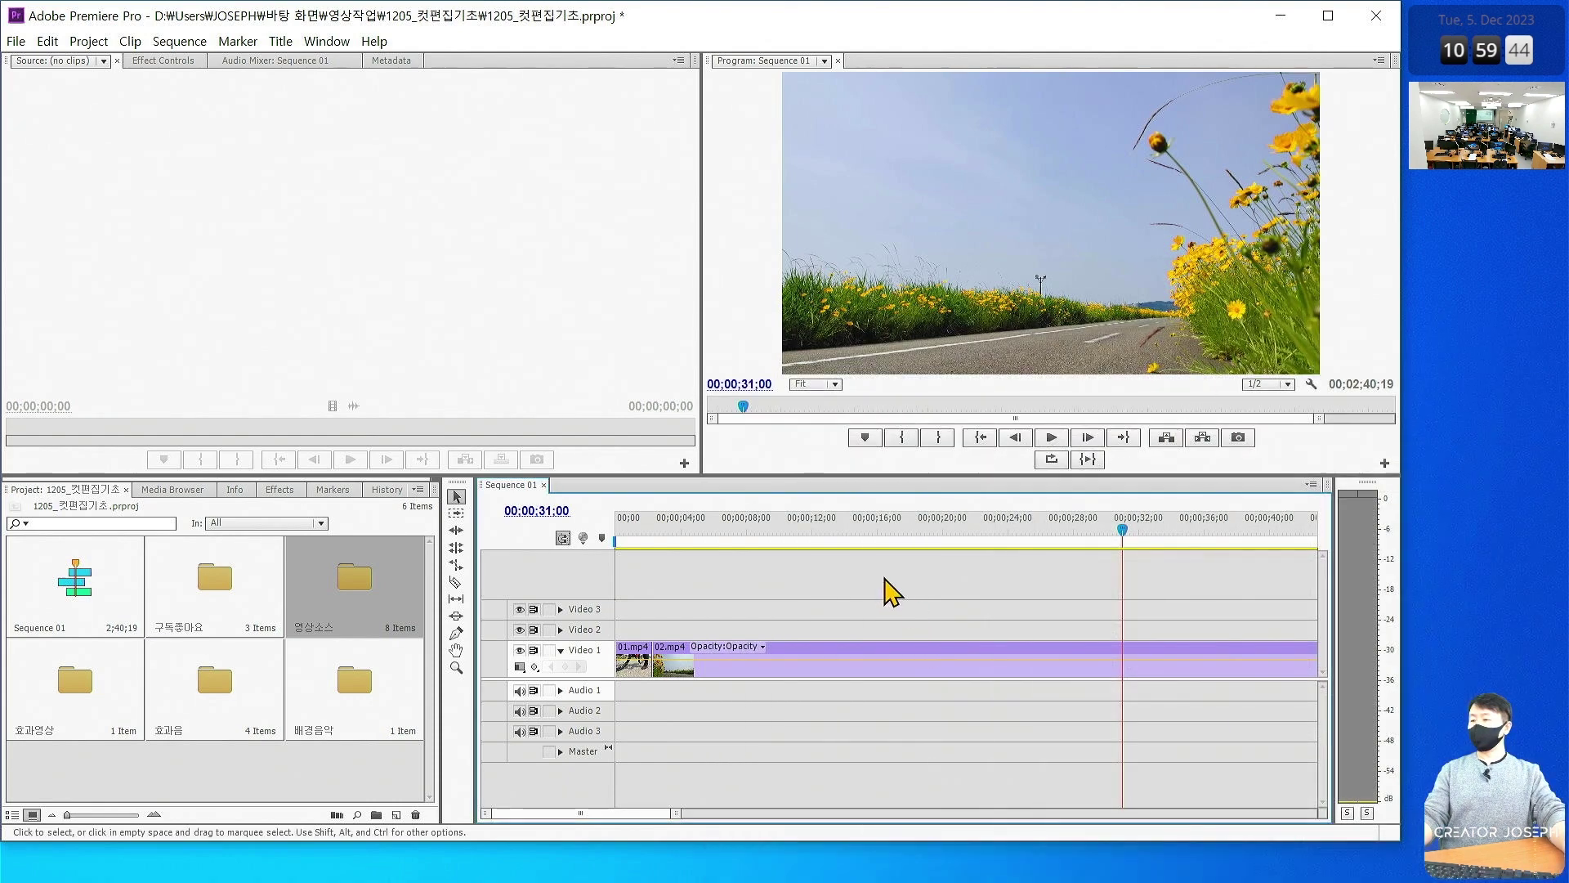
{"action": "left_click", "coordinate": [905, 531]}
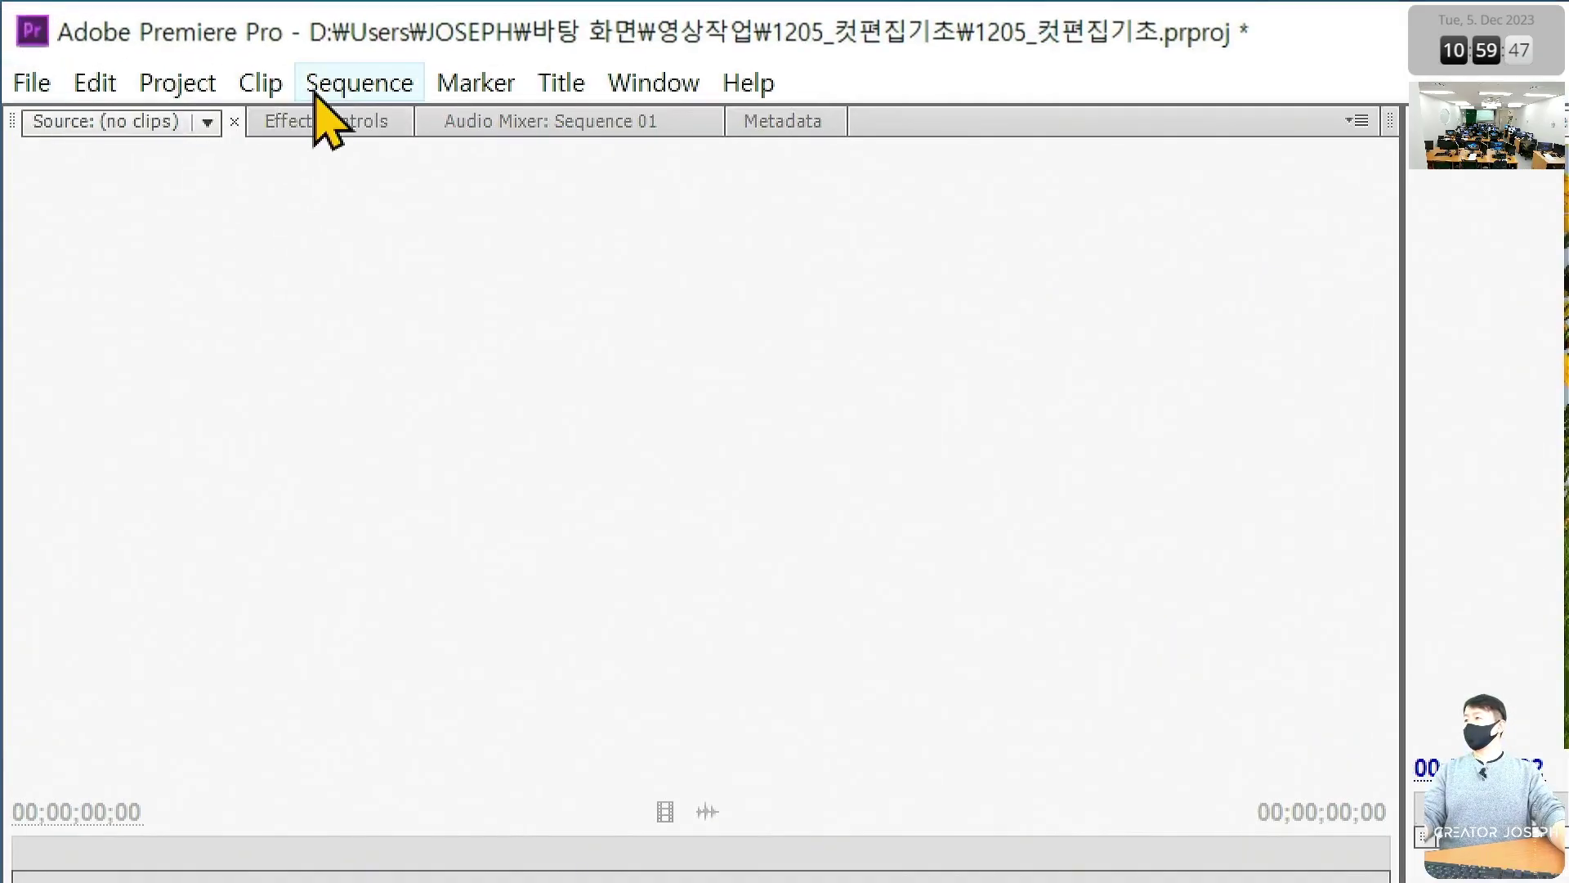
{"action": "left_click", "coordinate": [85, 41]}
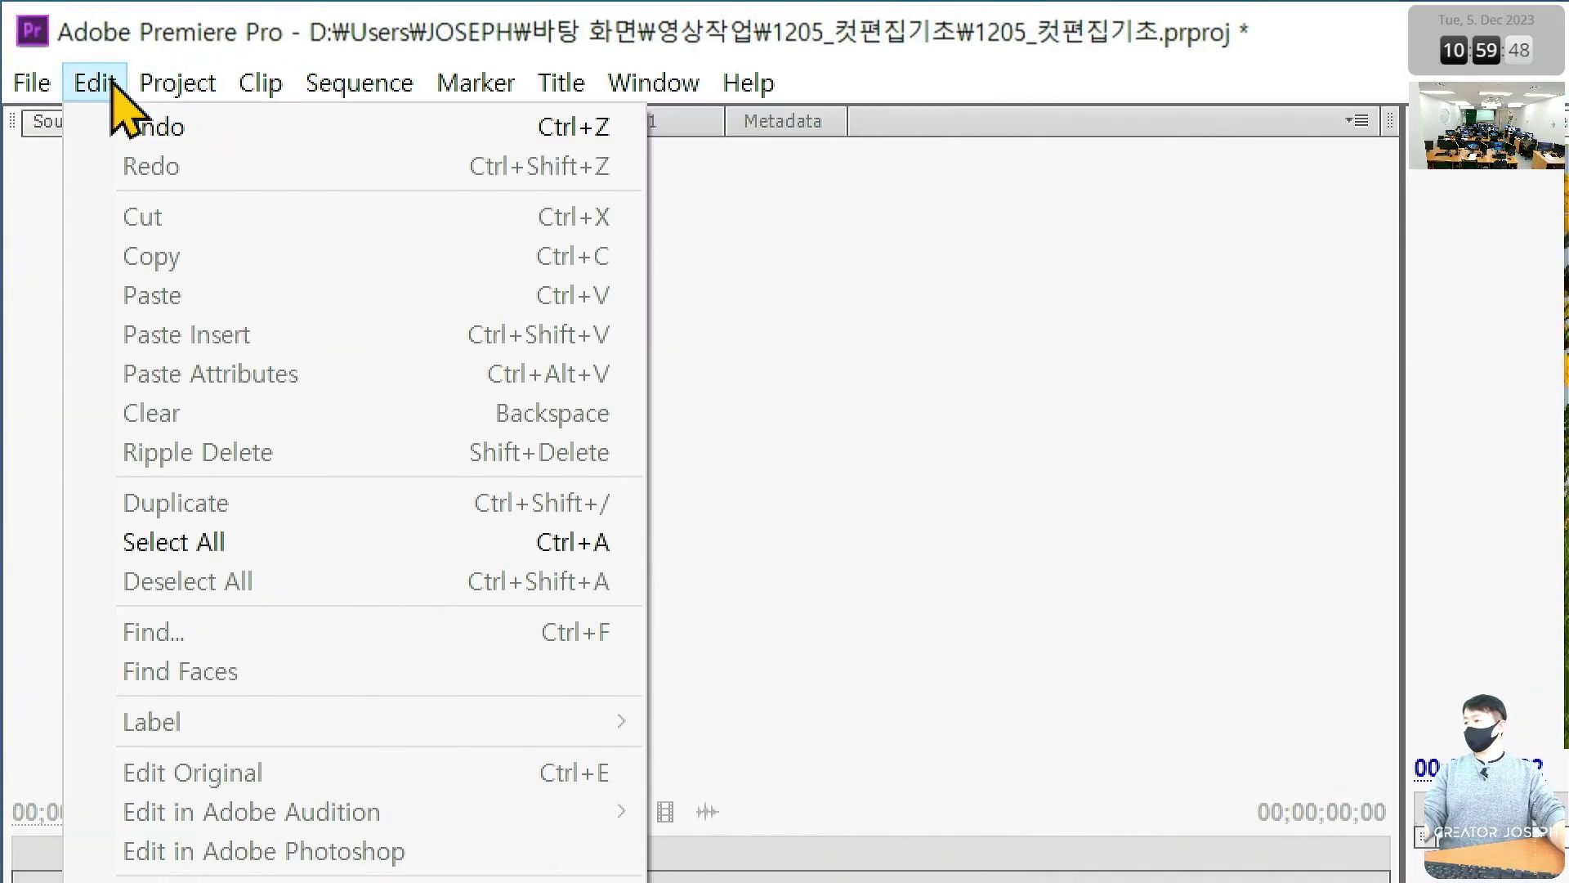
{"action": "mouse_move", "coordinate": [360, 72]}
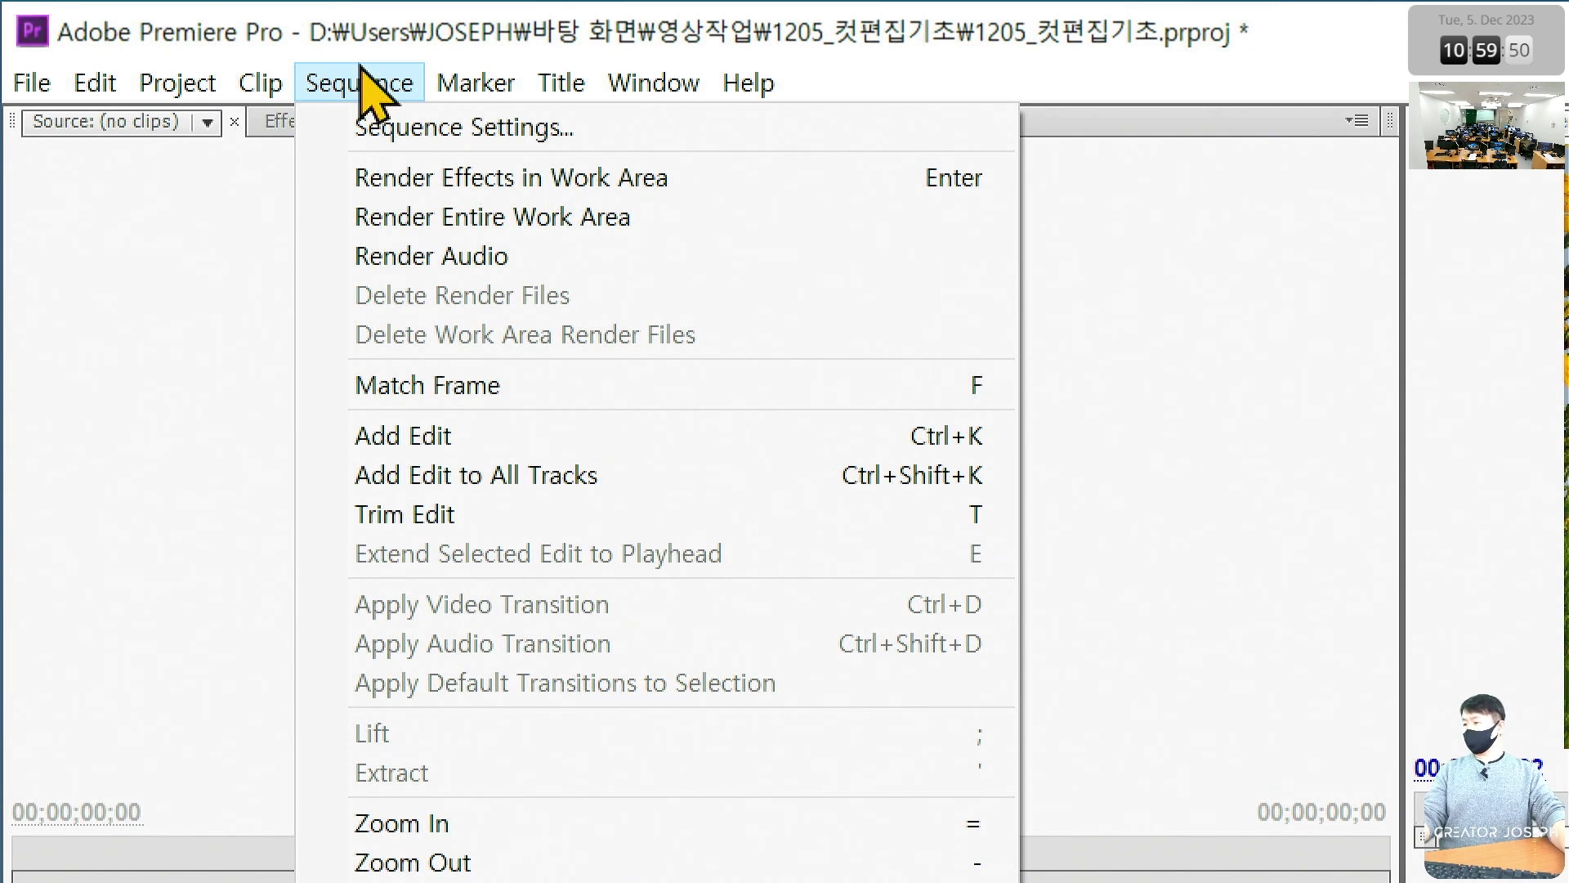
{"action": "left_click", "coordinate": [94, 123]}
{"action": "left_click", "coordinate": [97, 82]}
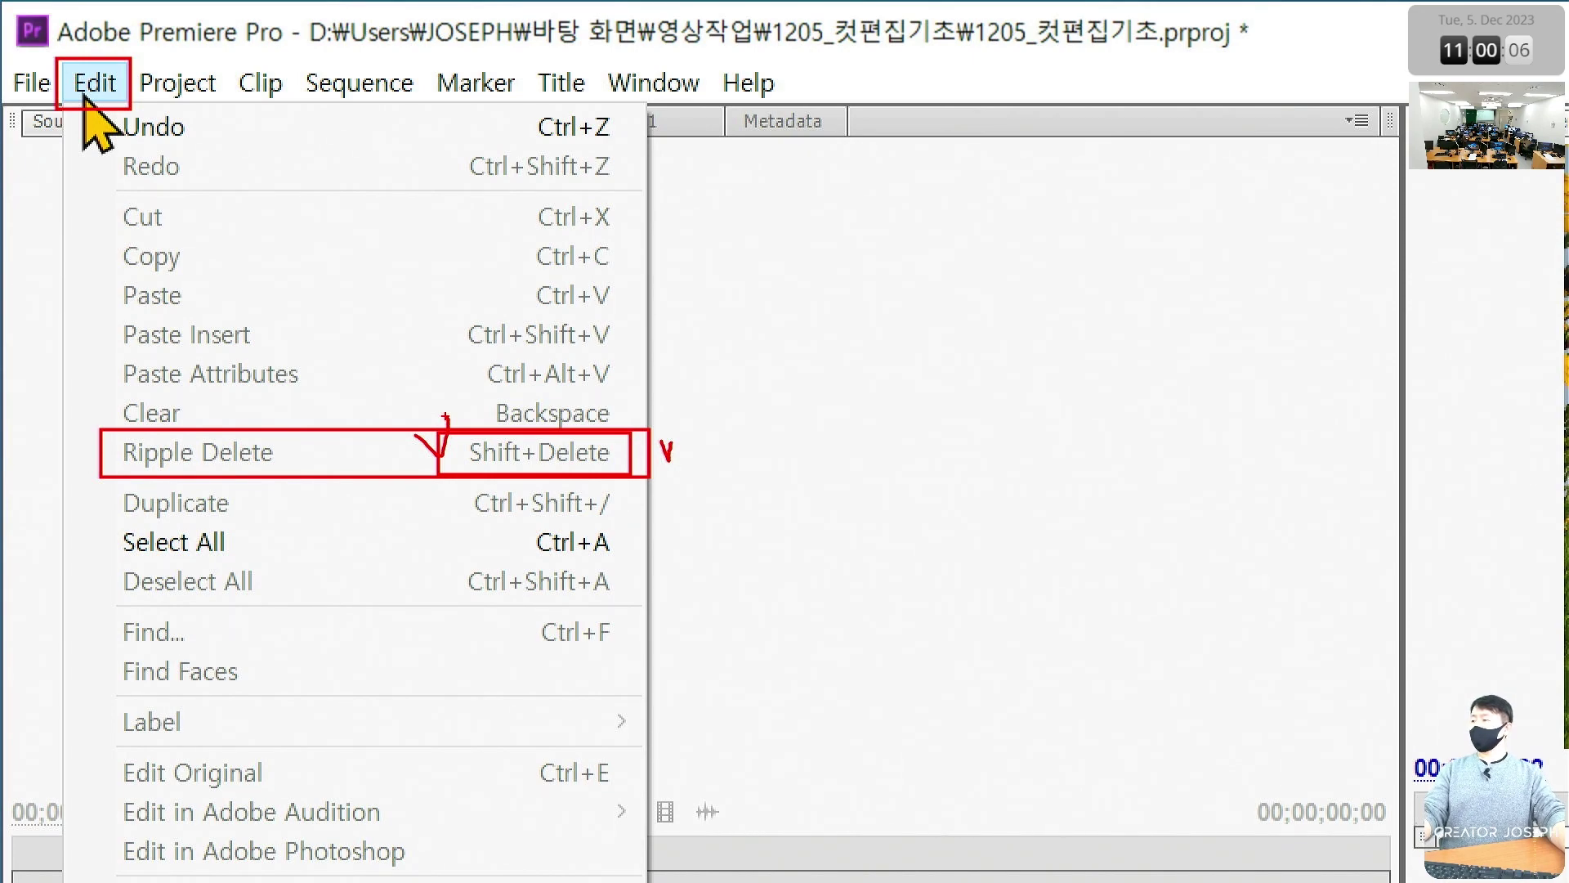
{"action": "left_click", "coordinate": [799, 466]}
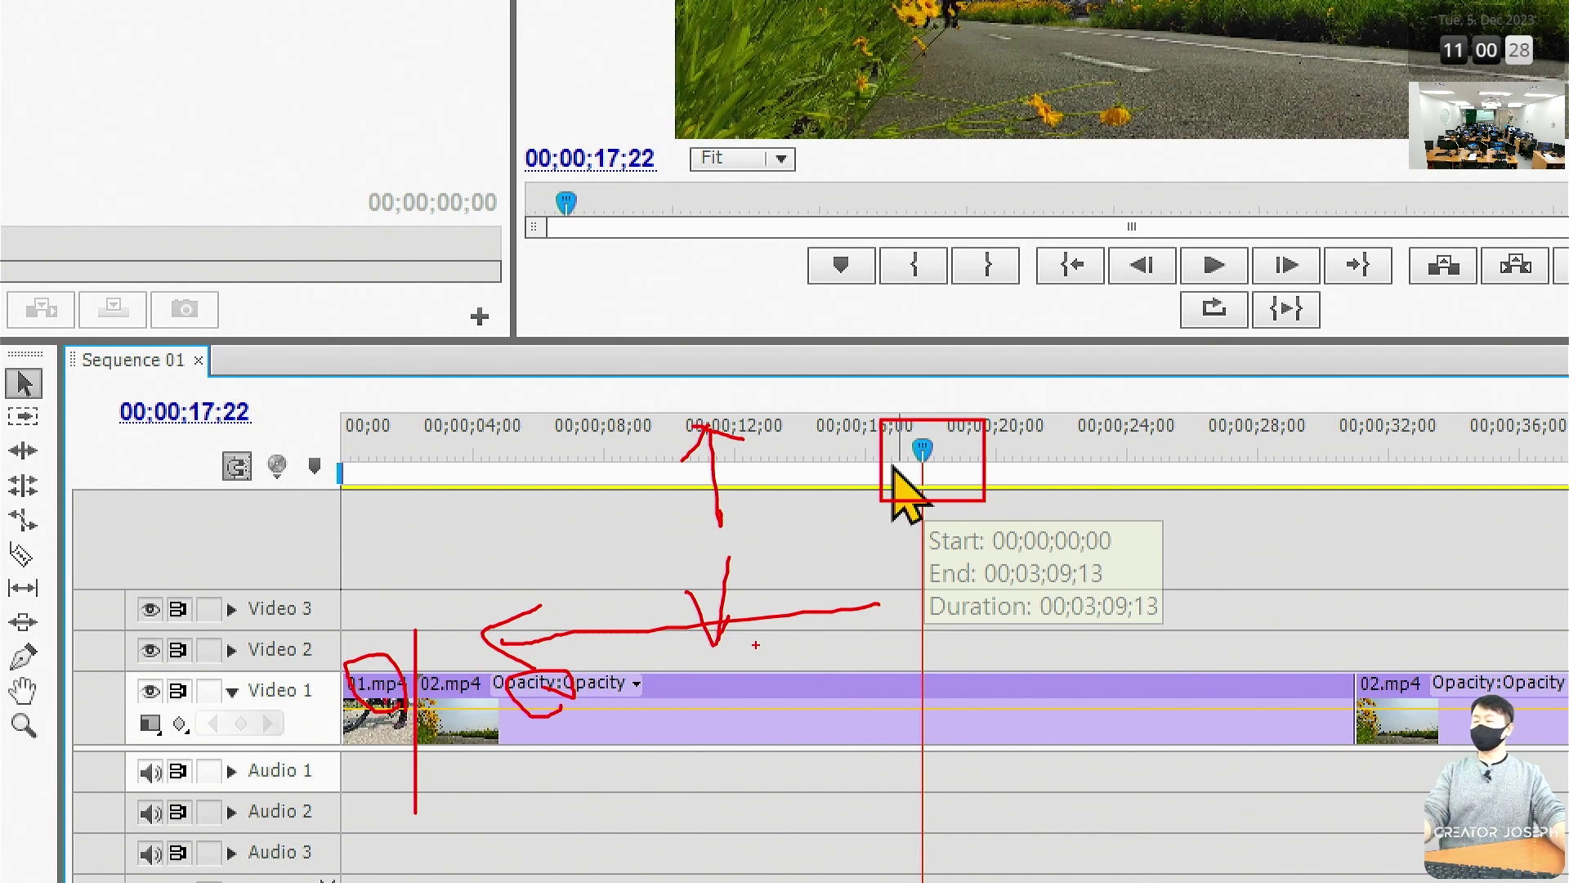
Jump between edit points to the 02;08 cut, then move the playhead to 27;22 inside the long 02.mp4 clip
{"action": "key", "text": "Up"}
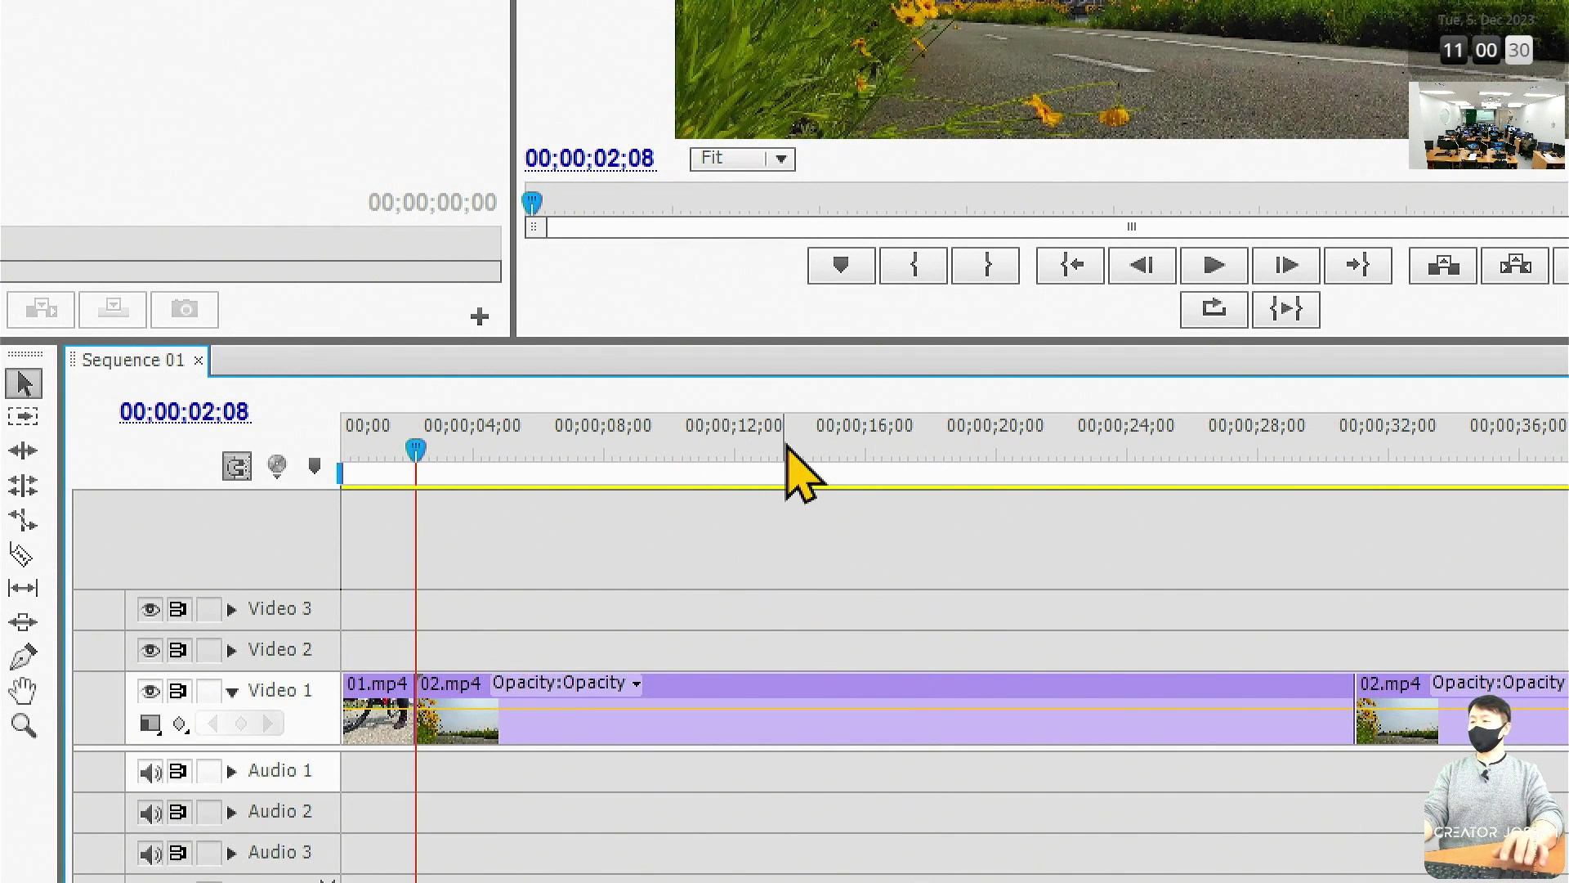
{"action": "key", "text": "Up"}
{"action": "key", "text": "Down"}
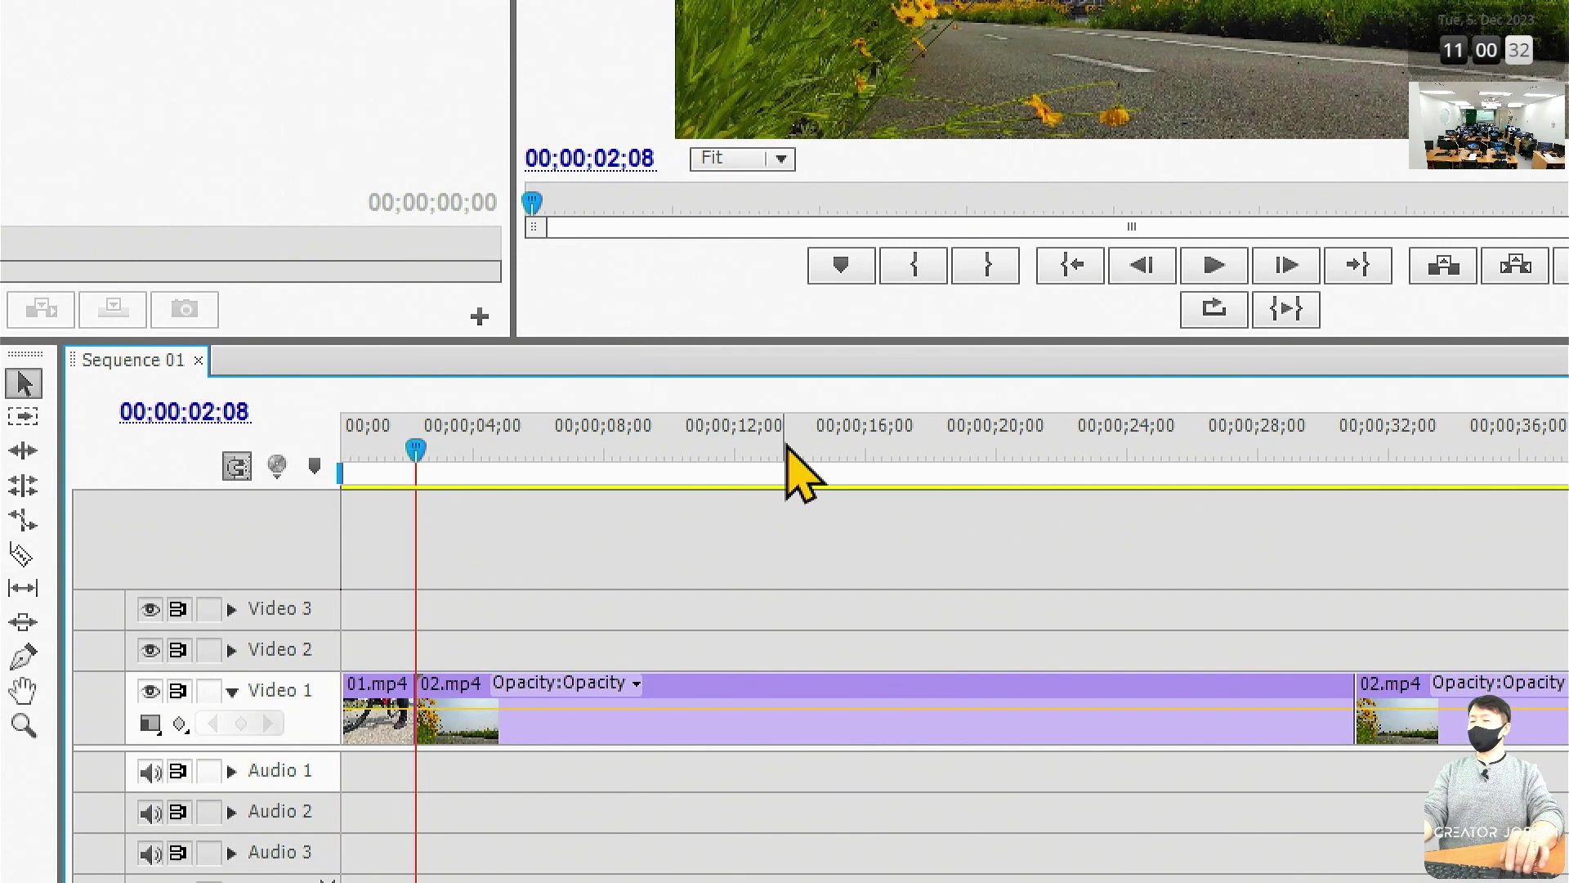
{"action": "key", "text": "Down"}
{"action": "key", "text": "Up"}
{"action": "key", "text": "Up"}
{"action": "key", "text": "Down"}
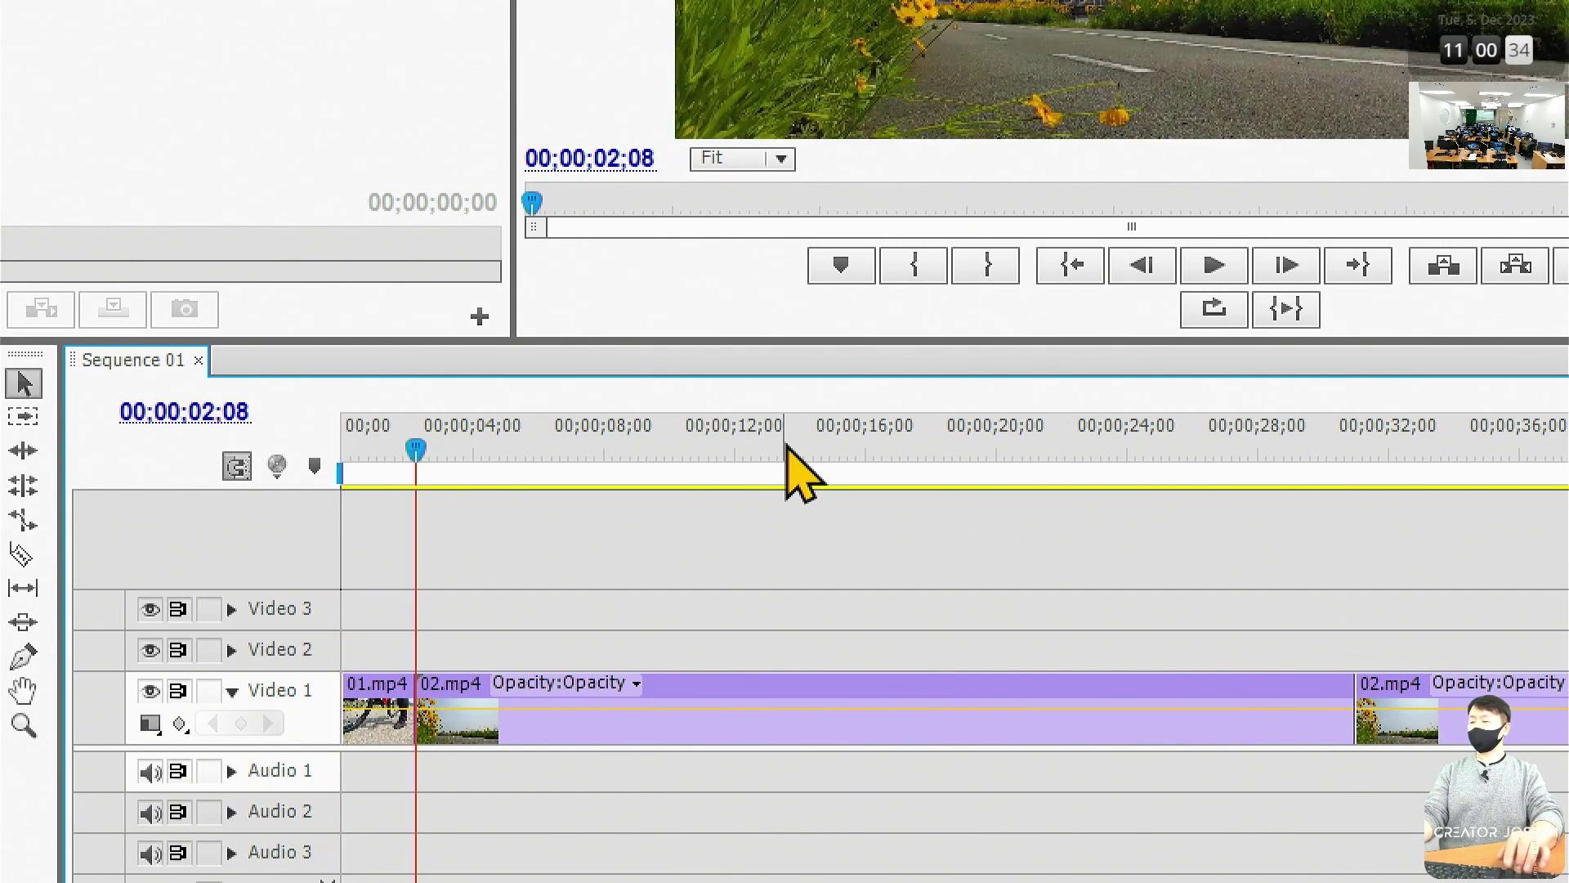
{"action": "key", "text": "Down"}
{"action": "key", "text": "Up"}
{"action": "key", "text": "Down"}
{"action": "key", "text": "Up"}
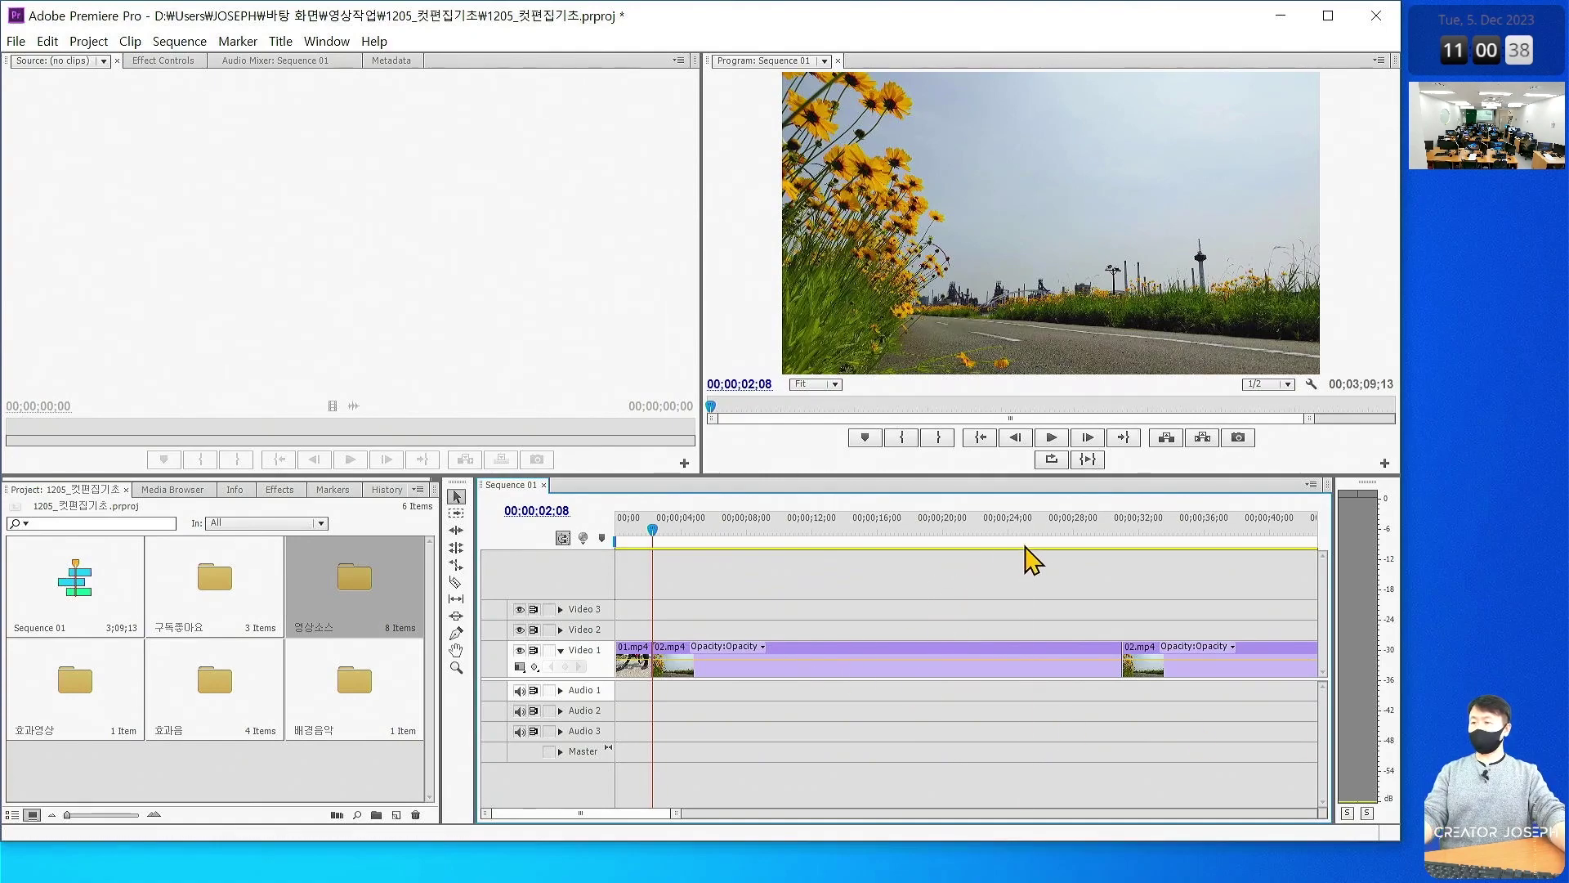
{"action": "left_click_drag", "start_coordinate": [1139, 537], "coordinate": [1069, 537]}
Ripple-delete the long 02.mp4 clip with Shift+Delete and check the 02;08 boundary and sequence ends
{"action": "left_click", "coordinate": [991, 662]}
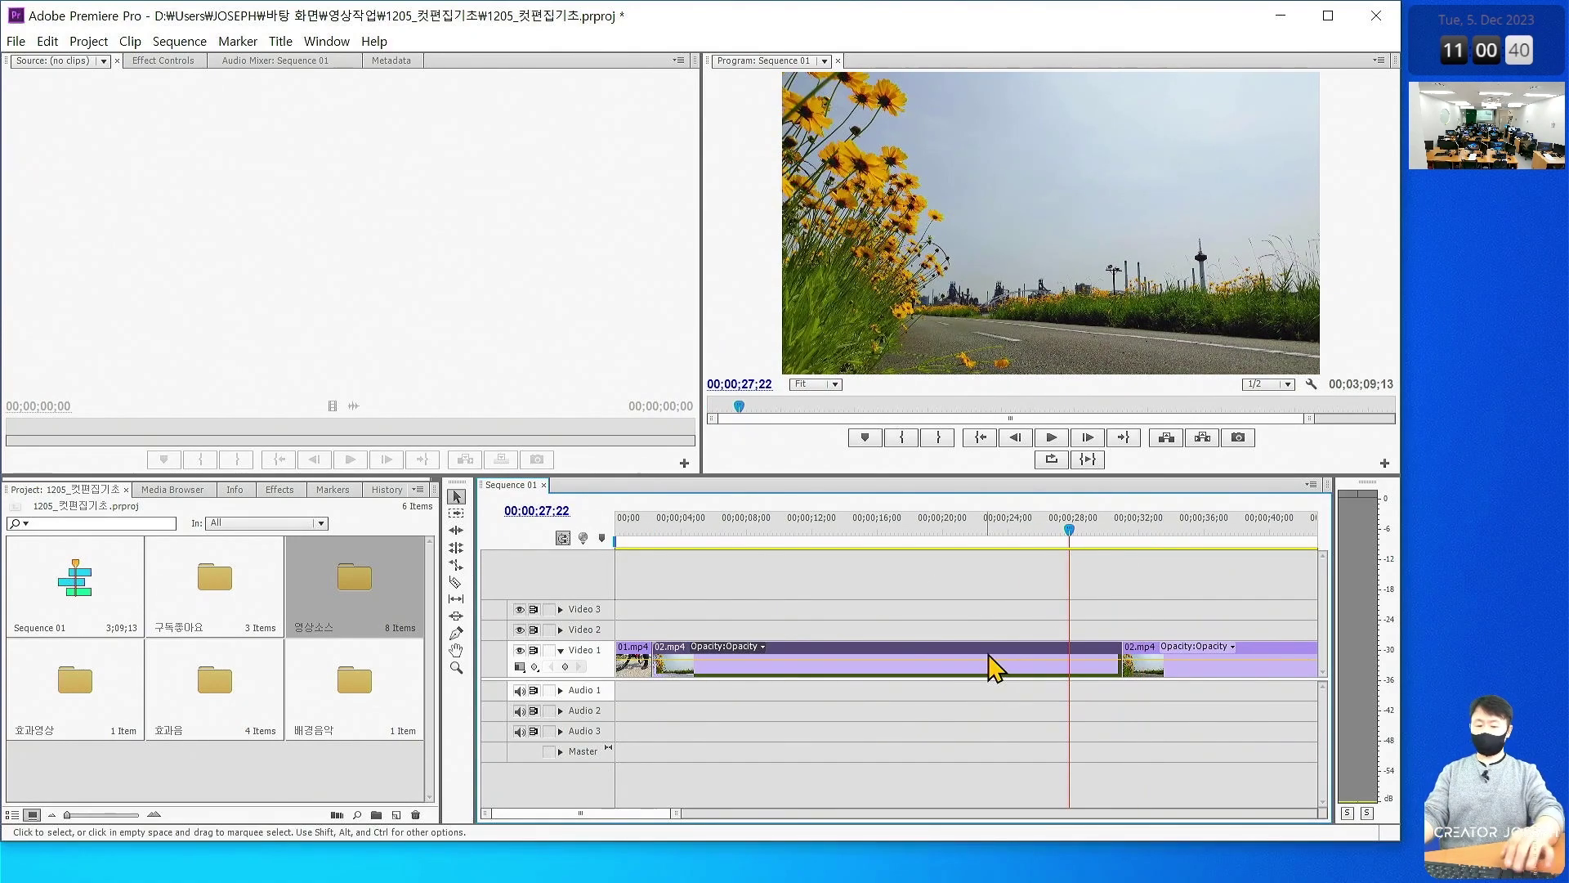
{"action": "key", "text": "shift+Delete"}
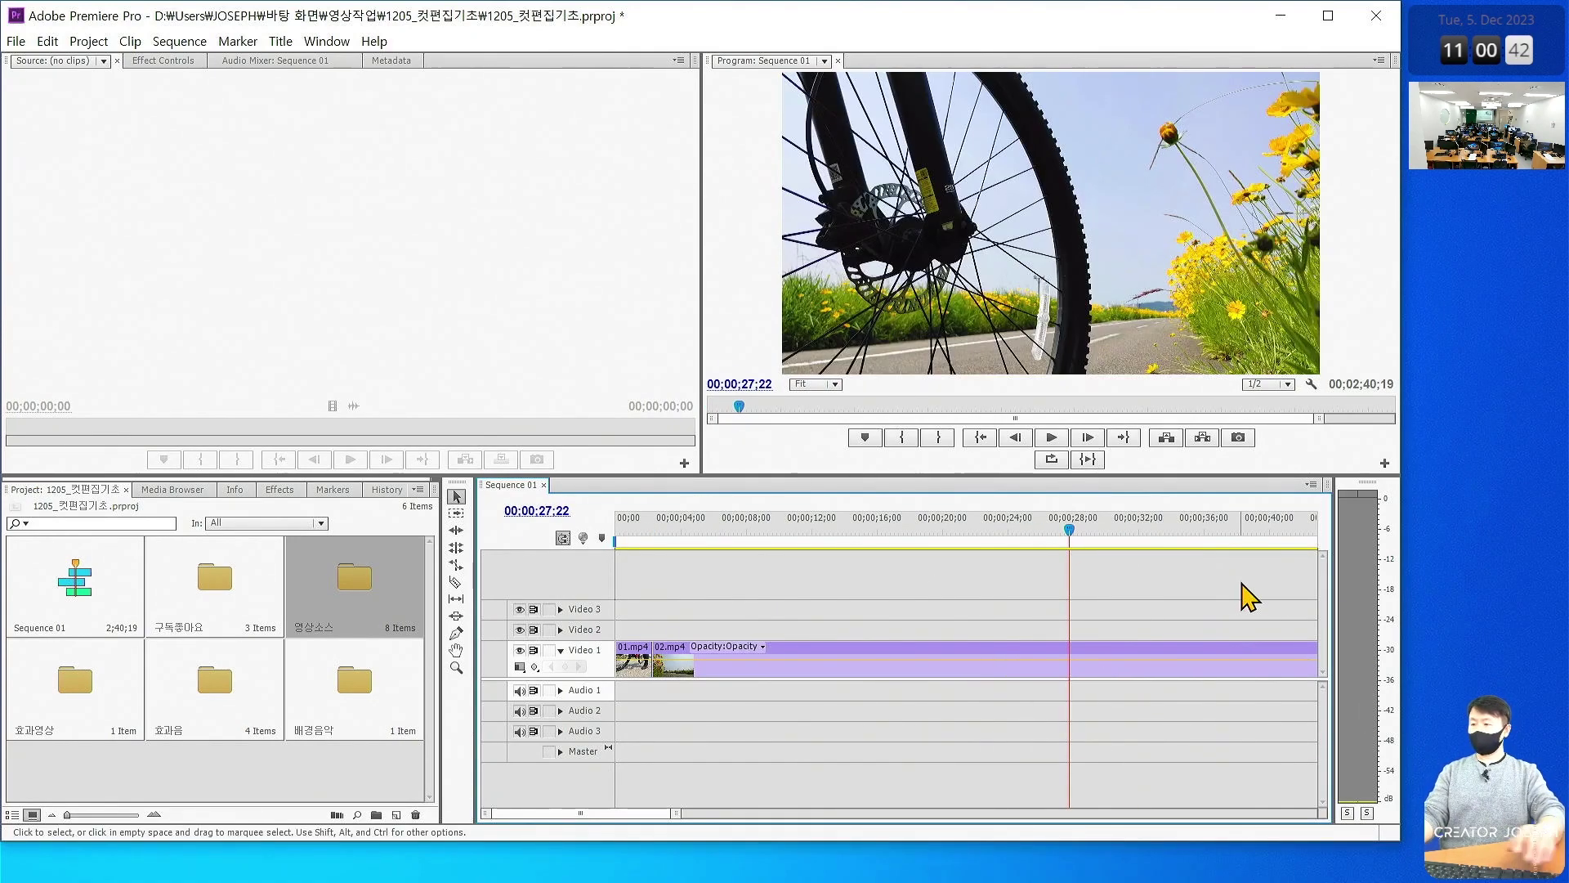
{"action": "key", "text": "Up"}
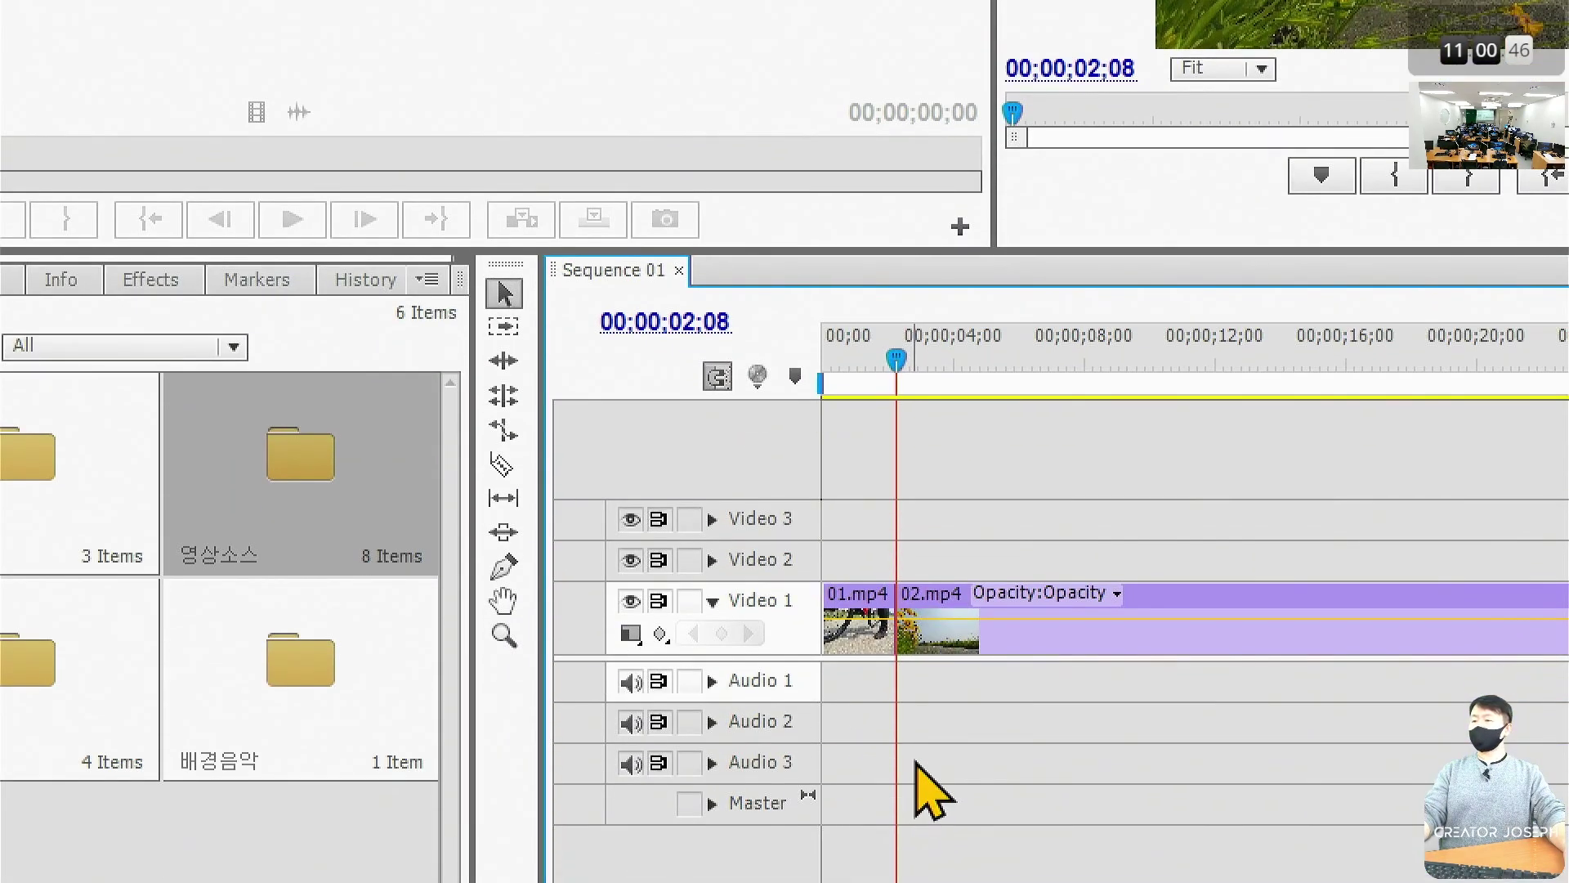
{"action": "key", "text": "Home"}
{"action": "key", "text": "End"}
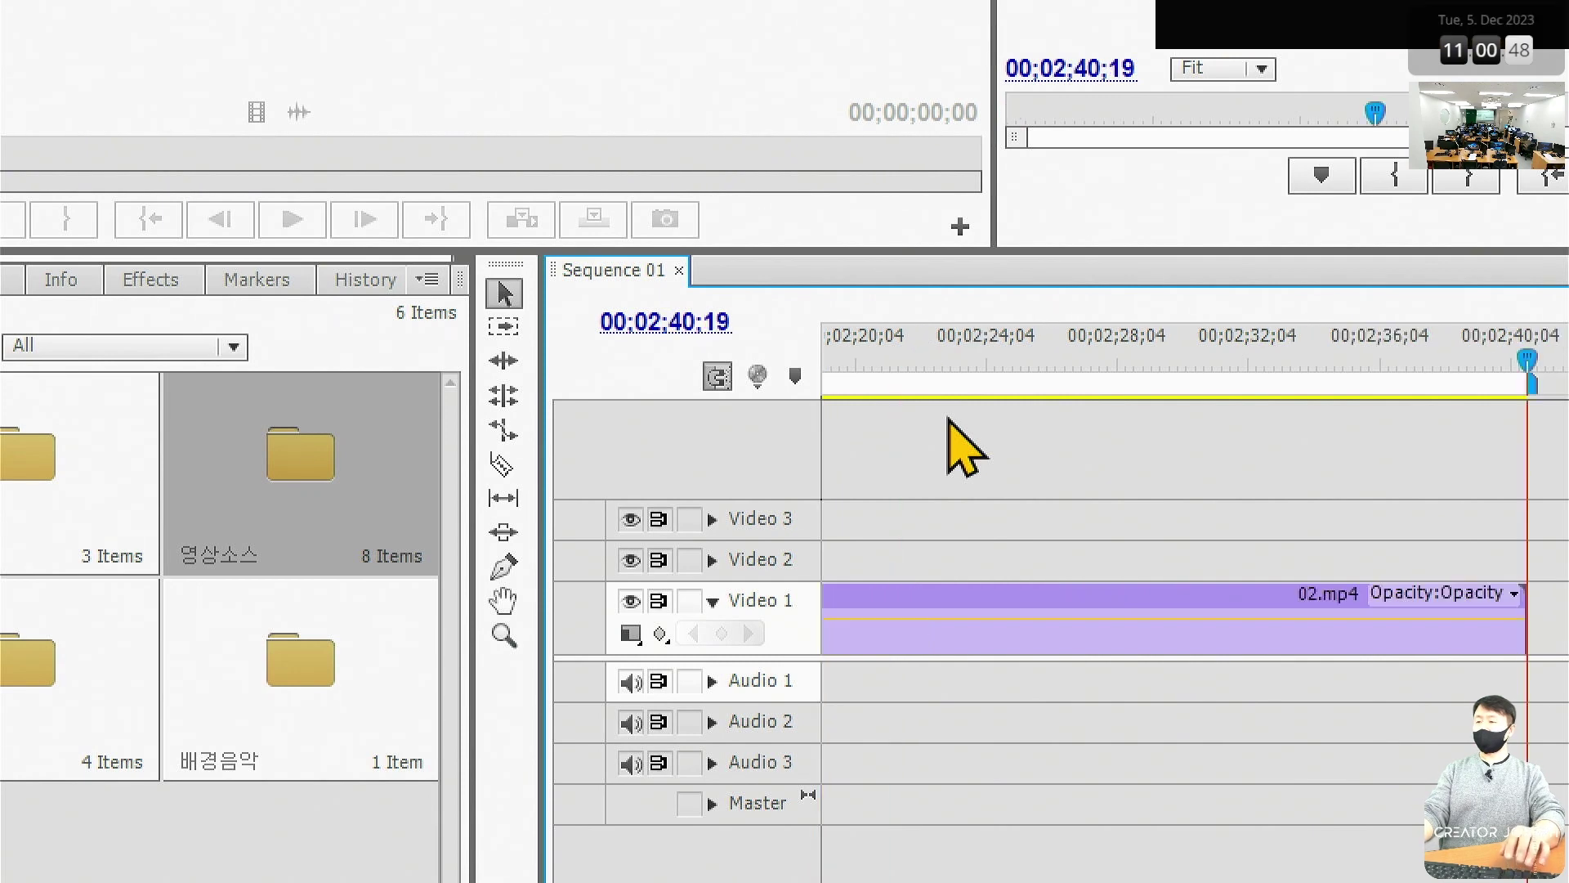
{"action": "key", "text": "Up"}
{"action": "key", "text": "Up"}
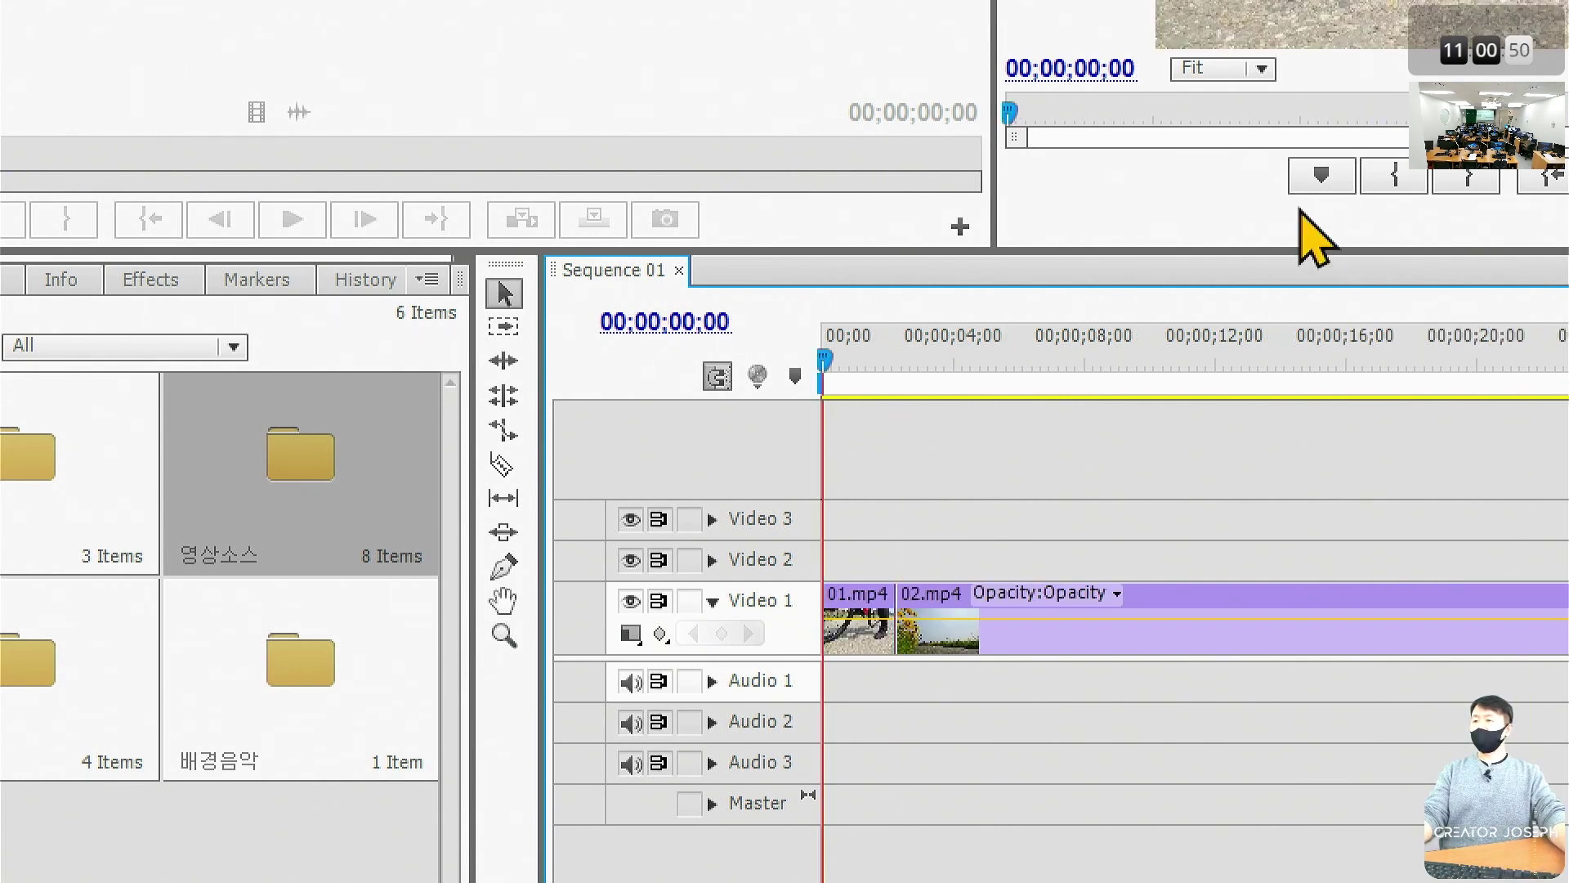
{"action": "left_click_drag", "start_coordinate": [828, 360], "coordinate": [899, 359]}
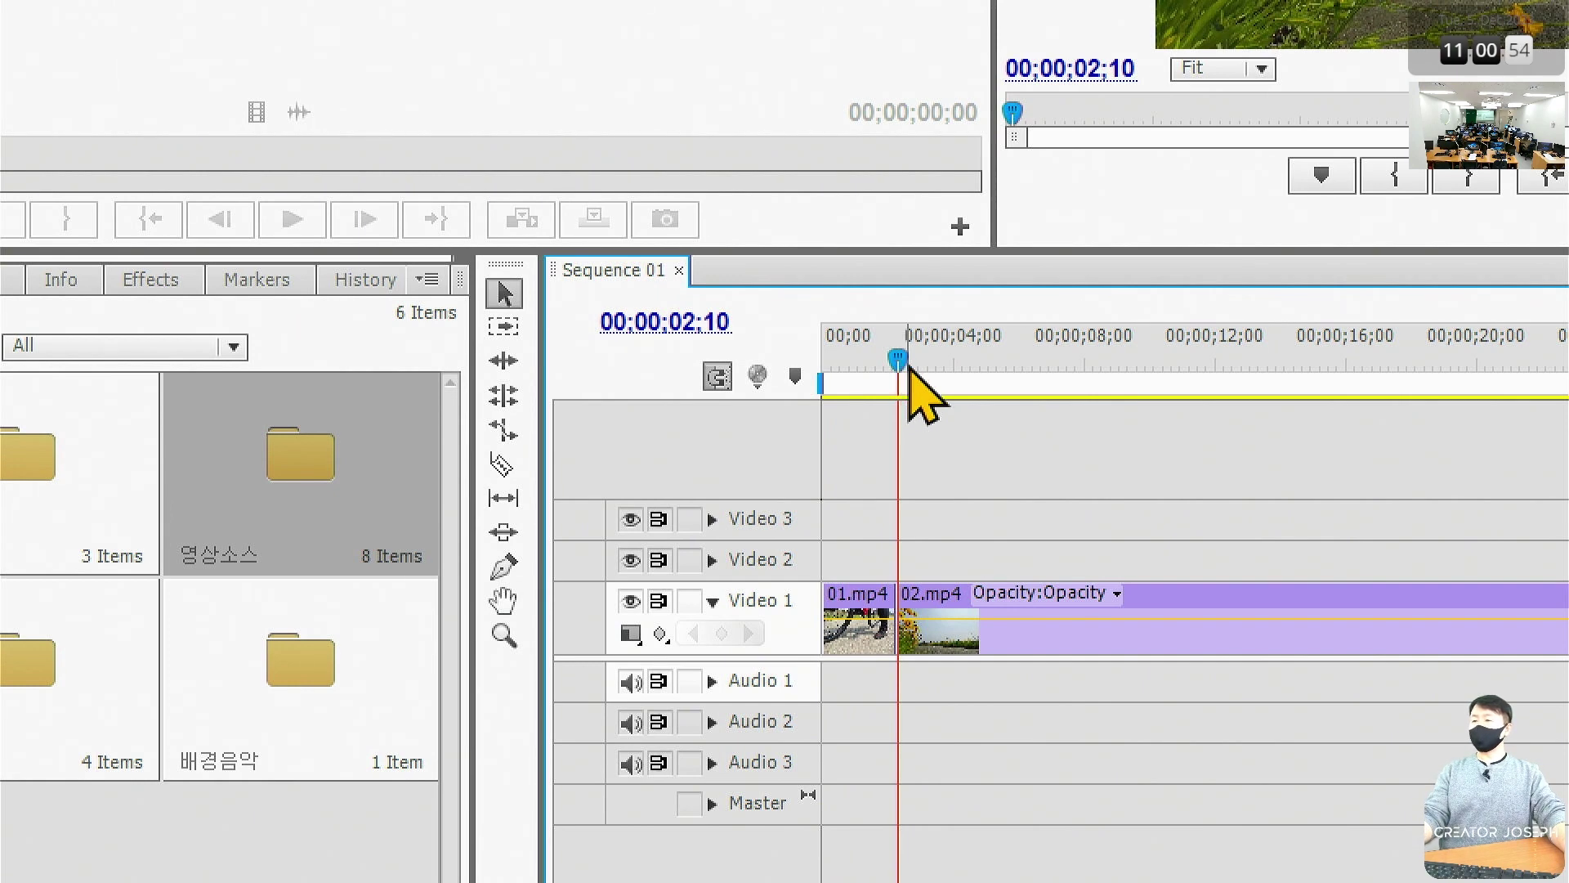
{"action": "mouse_move", "coordinate": [900, 365]}
{"action": "left_mouse_down"}
{"action": "mouse_move", "coordinate": [821, 374]}
{"action": "mouse_move", "coordinate": [878, 367]}
{"action": "left_mouse_up"}
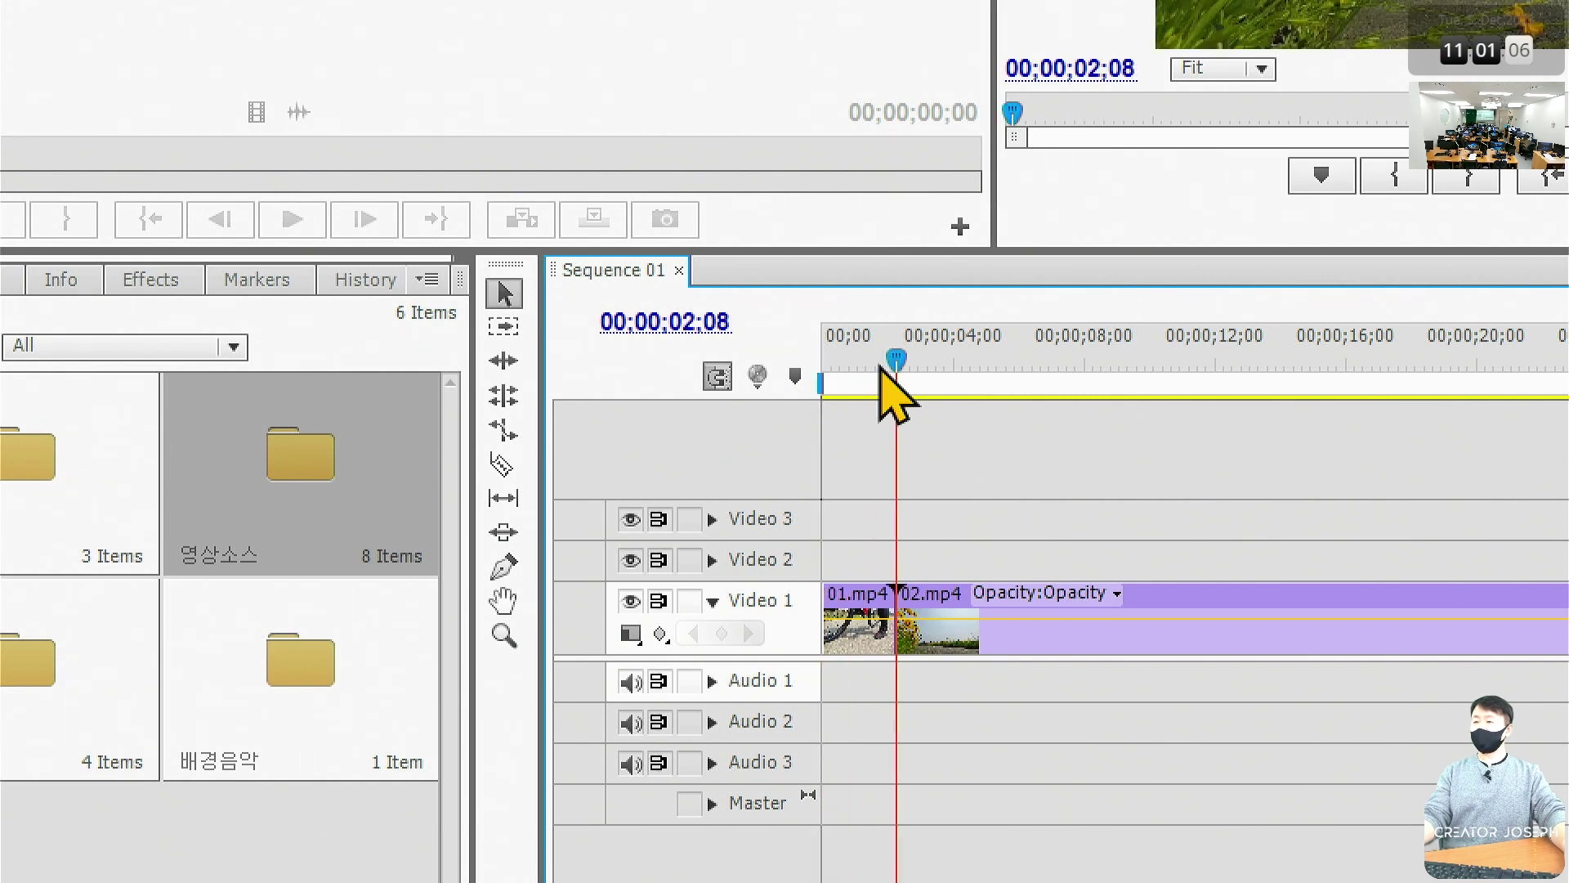
Step through the edit points from the start and return the playhead to the sequence start
{"action": "key", "text": "Home"}
{"action": "key", "text": "Down"}
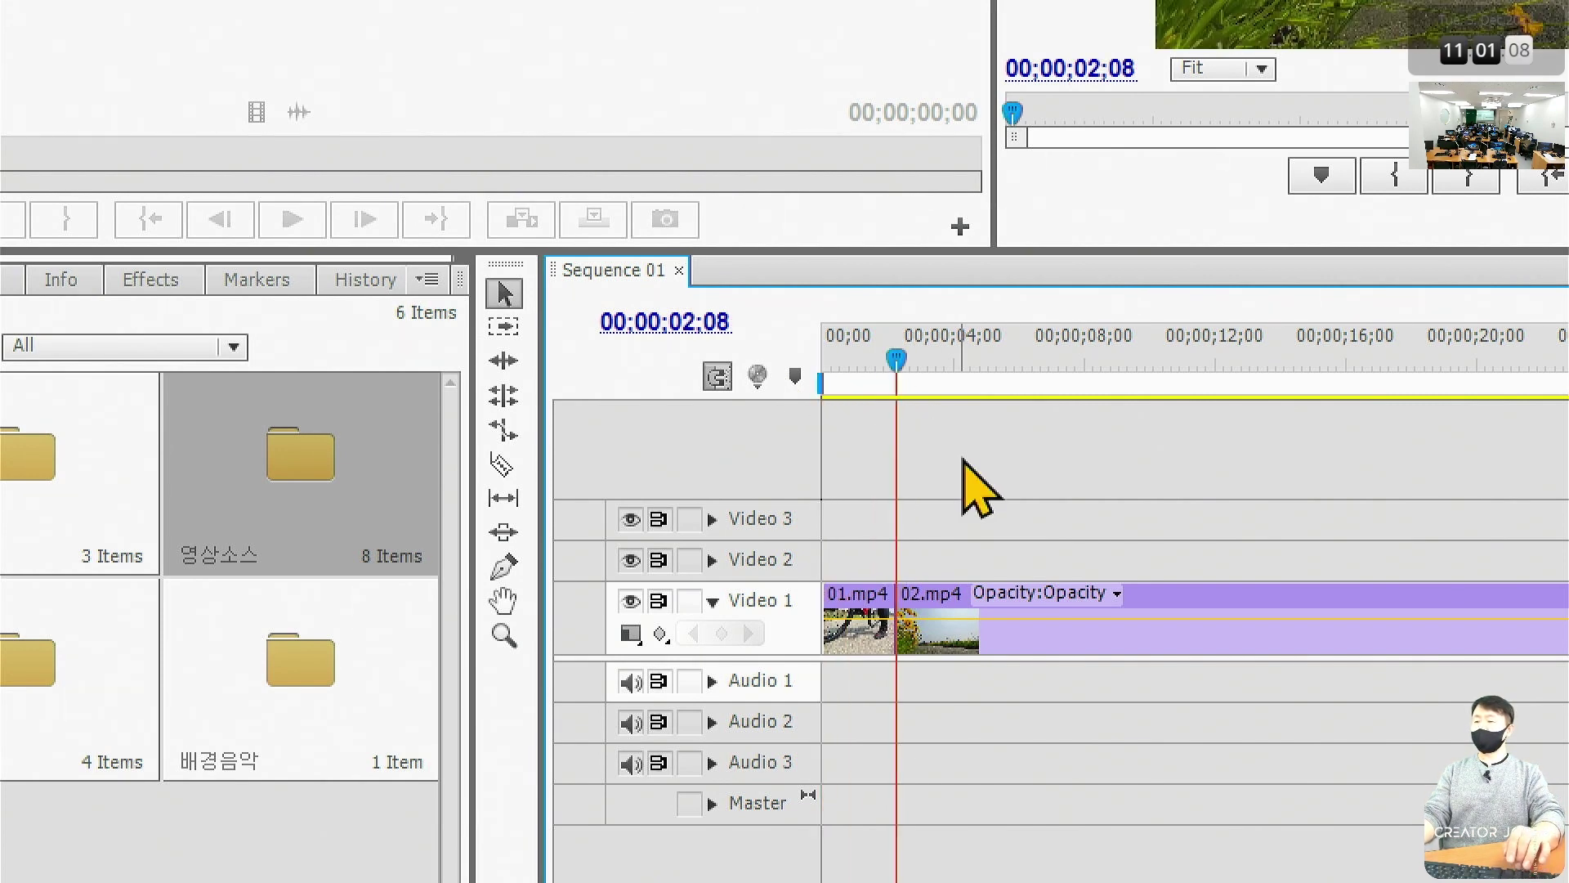
{"action": "key", "text": "Down"}
{"action": "key", "text": "Up"}
{"action": "key", "text": "Up"}
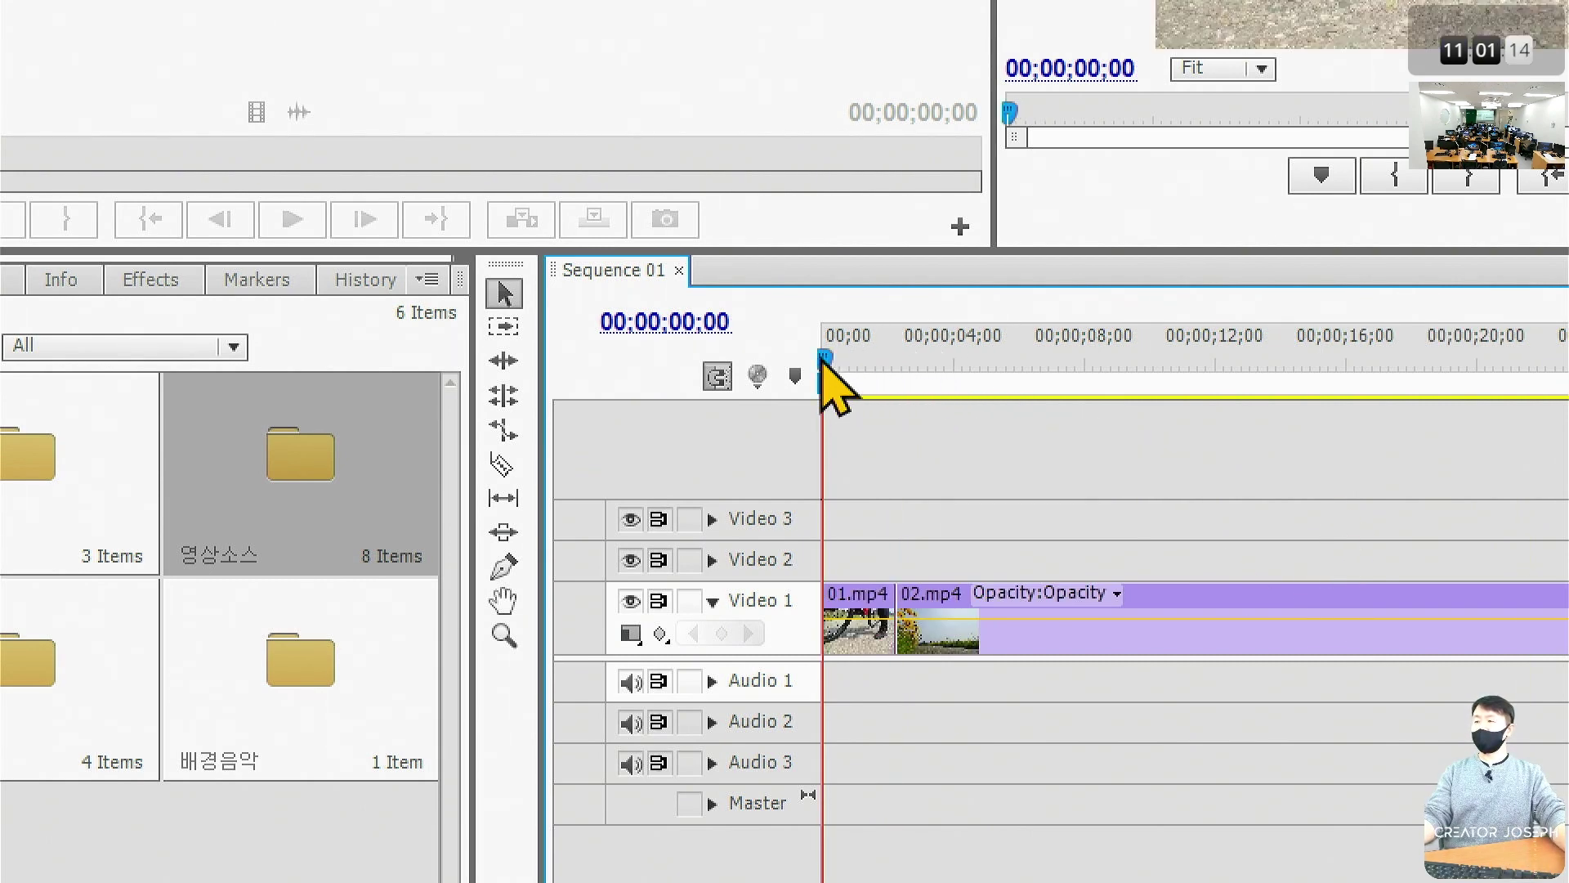
{"action": "mouse_move", "coordinate": [827, 360]}
{"action": "left_mouse_down"}
{"action": "mouse_move", "coordinate": [826, 376]}
{"action": "mouse_move", "coordinate": [908, 359]}
{"action": "left_mouse_up"}
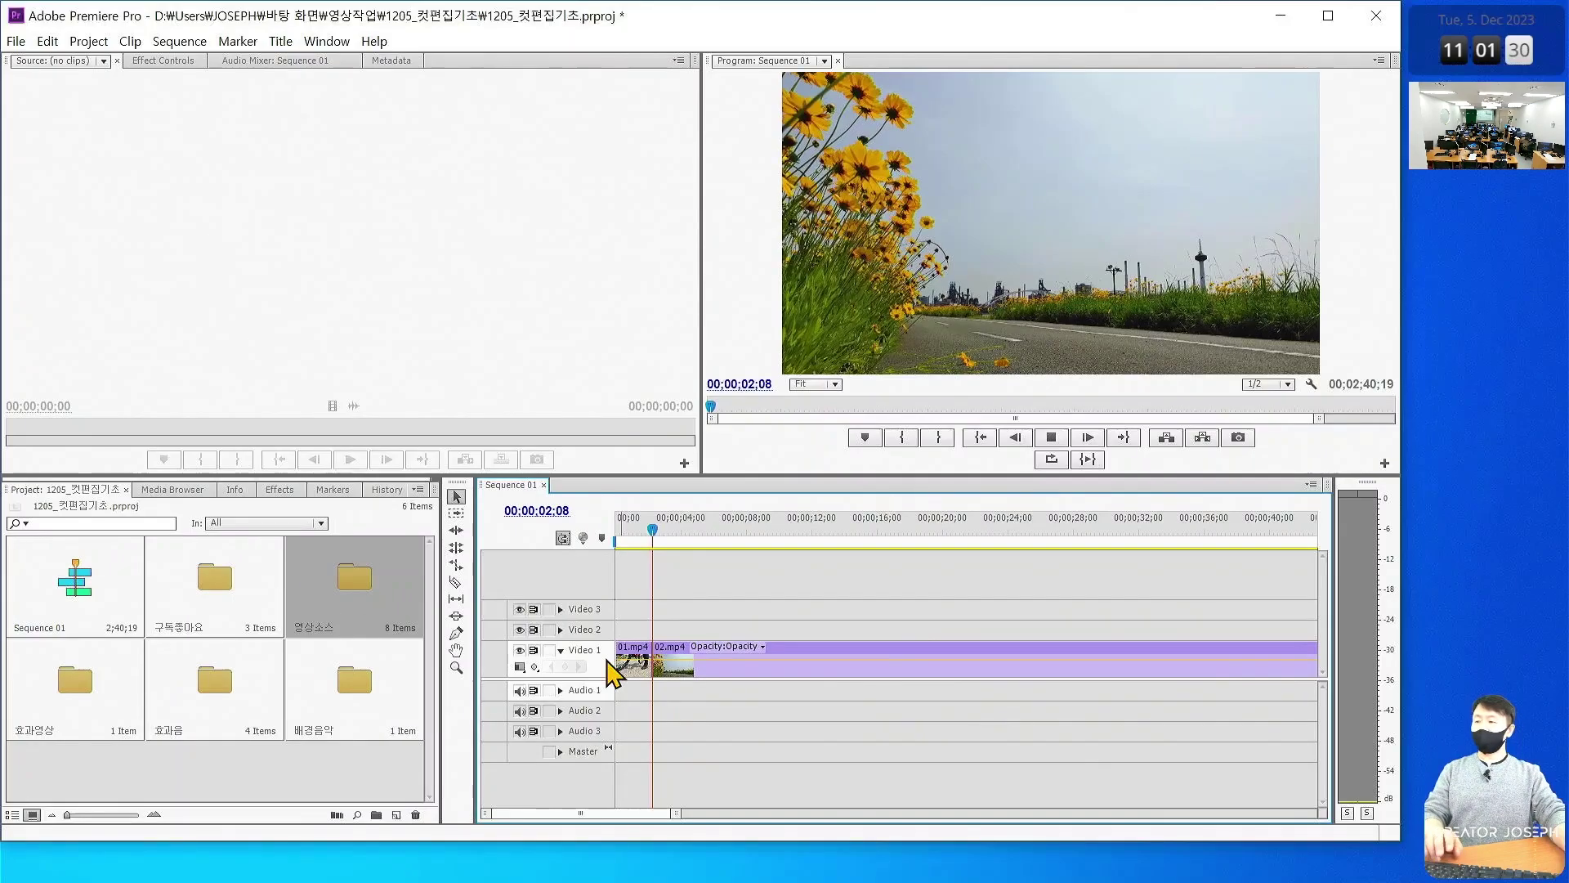
Play Sequence 01 from the 02;08 cut, replaying from around 06;00 and stopping near 08;09
{"action": "key", "text": "space"}
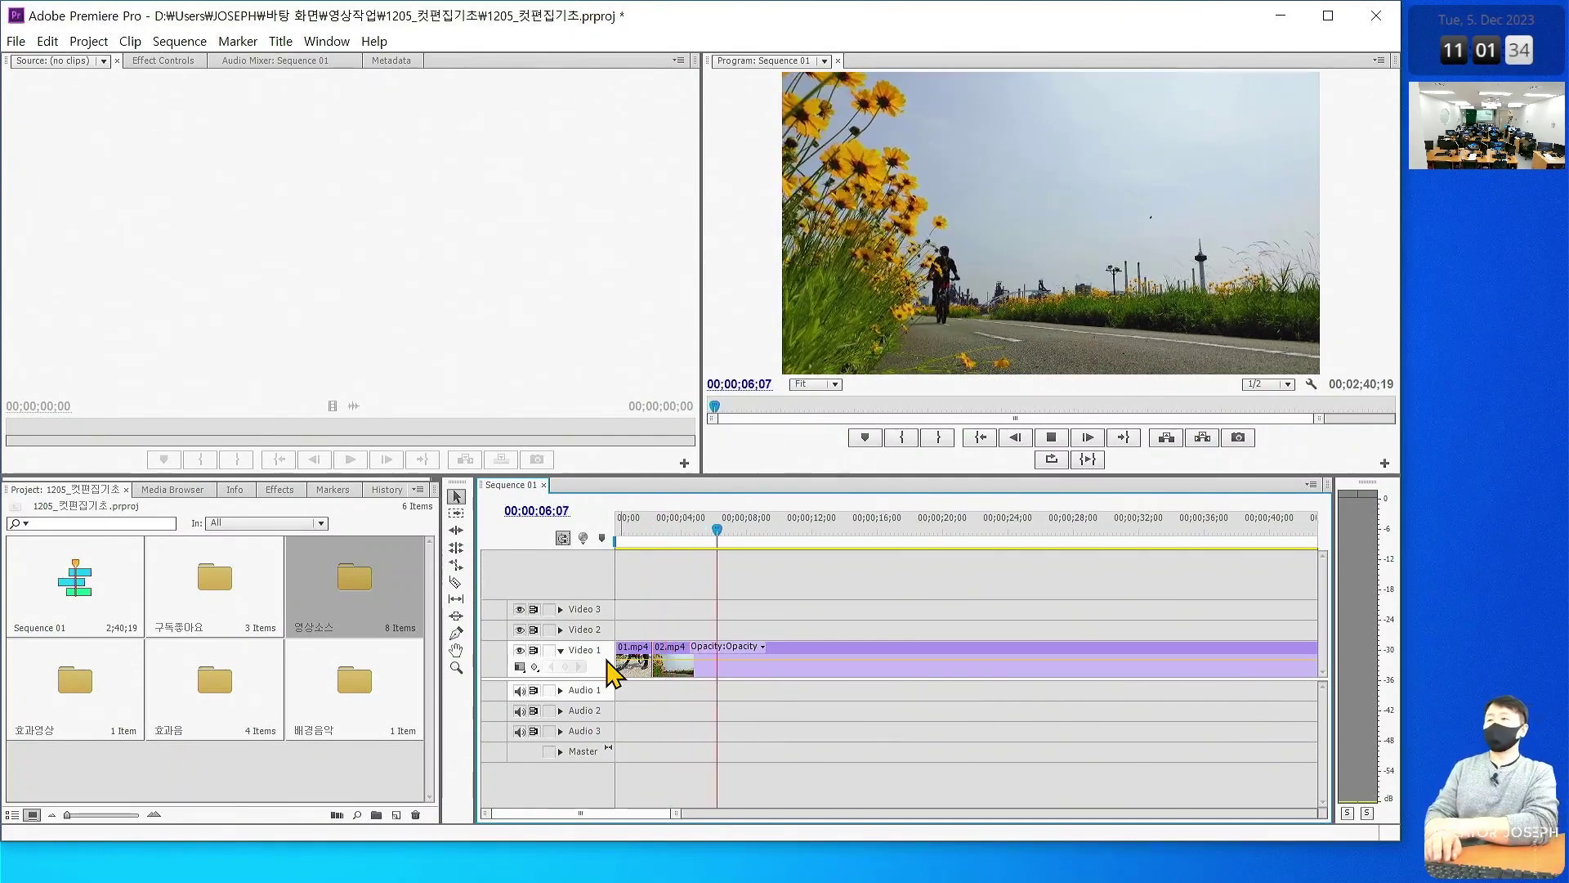
{"action": "key", "text": "space"}
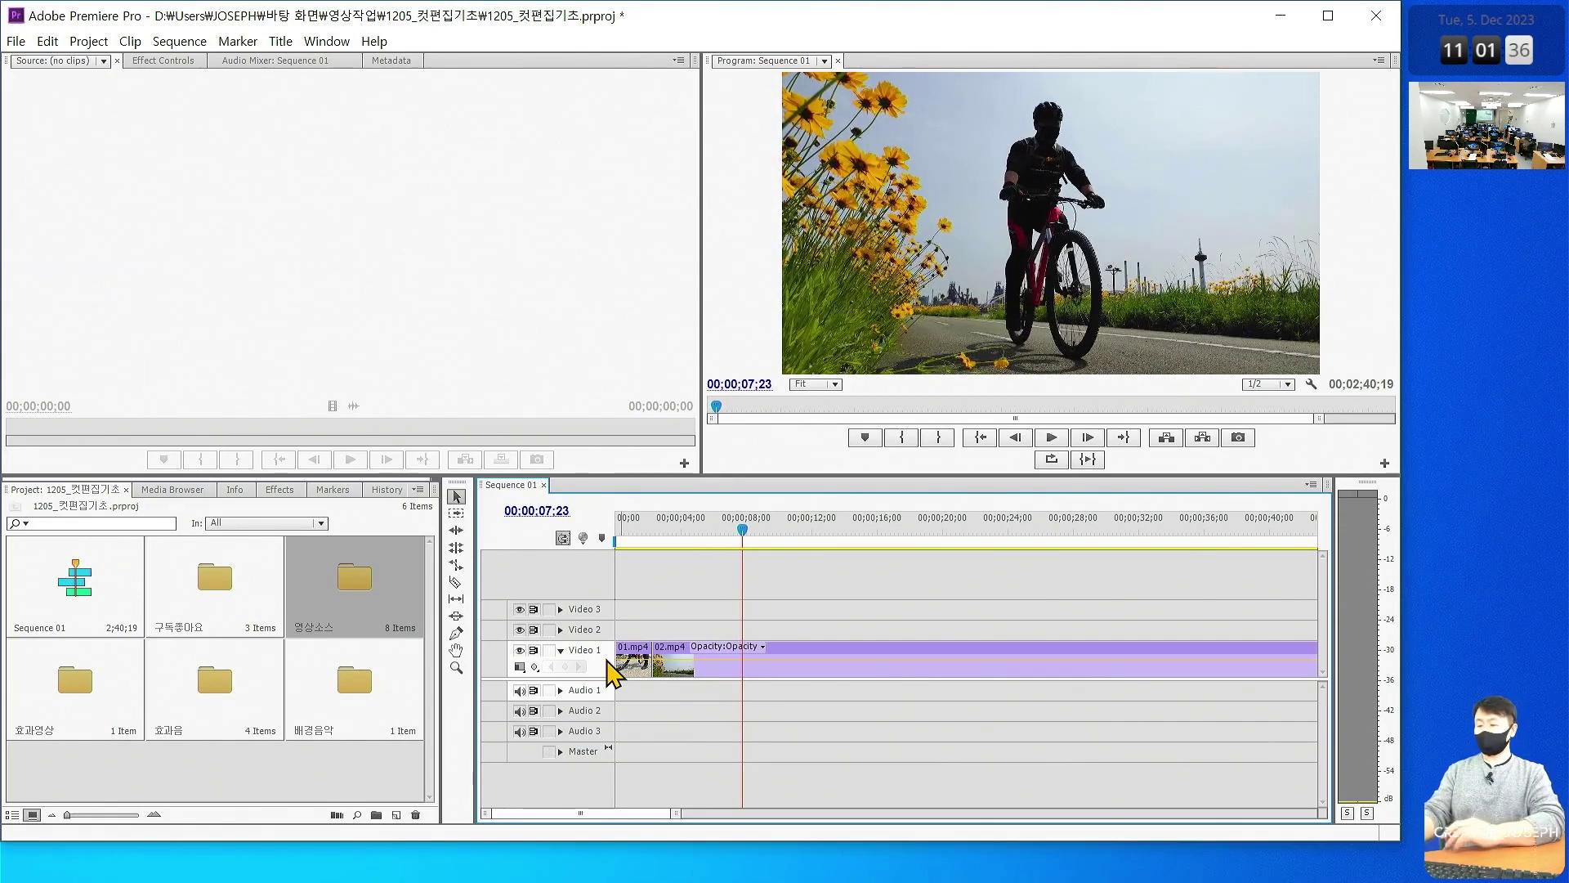
{"action": "key", "text": "grave"}
{"action": "key", "text": "grave"}
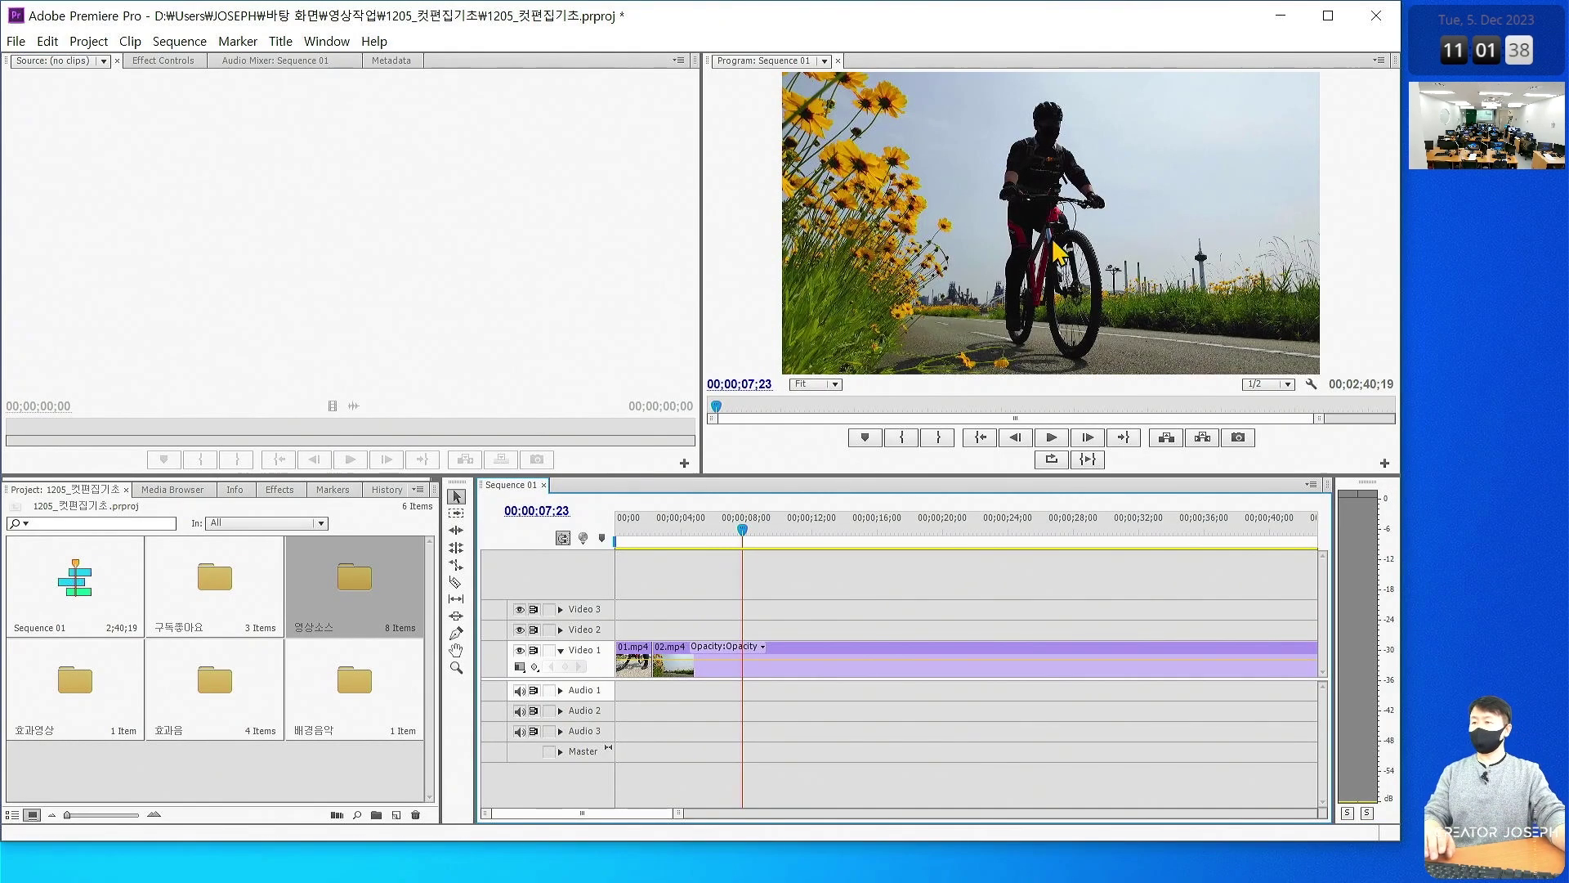
{"action": "key", "text": "space"}
{"action": "key", "text": "space"}
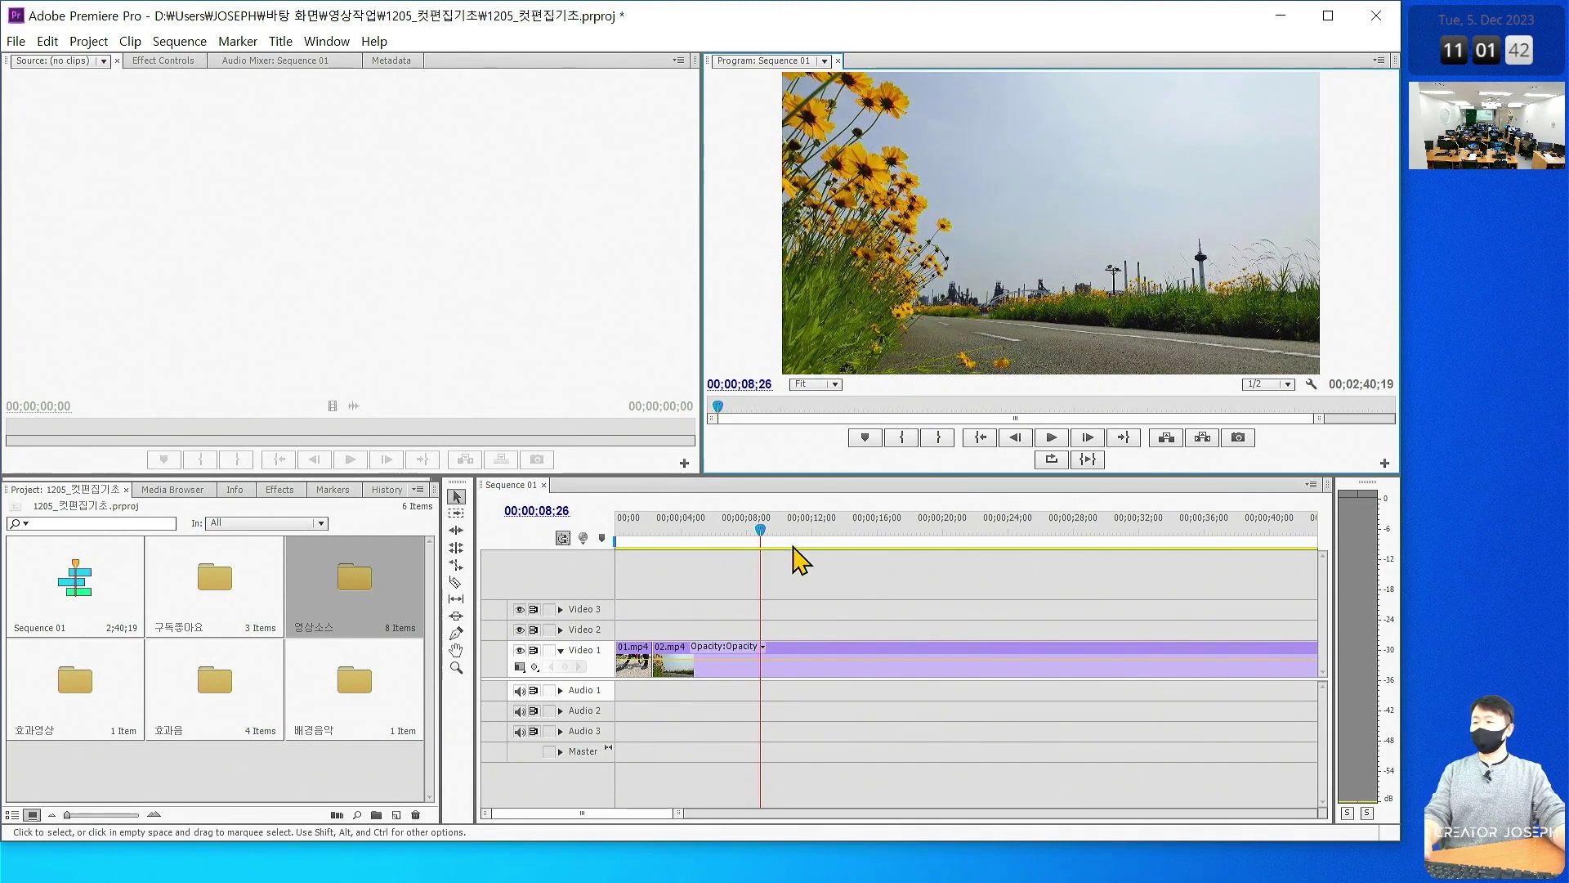
{"action": "left_click", "coordinate": [714, 529]}
{"action": "key", "text": "space"}
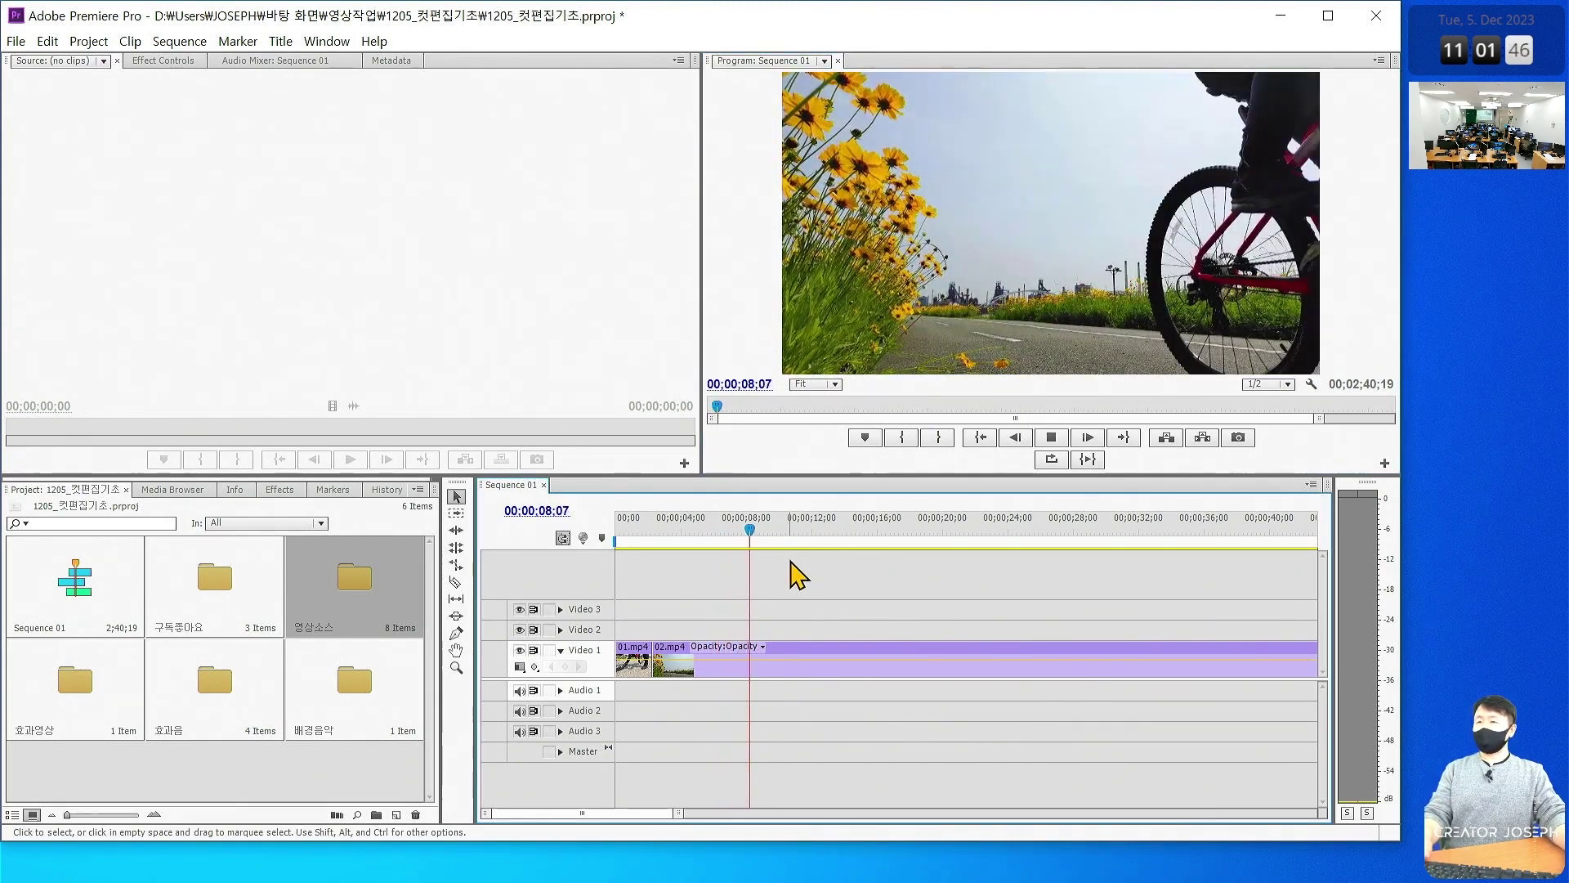
{"action": "left_click", "coordinate": [707, 530]}
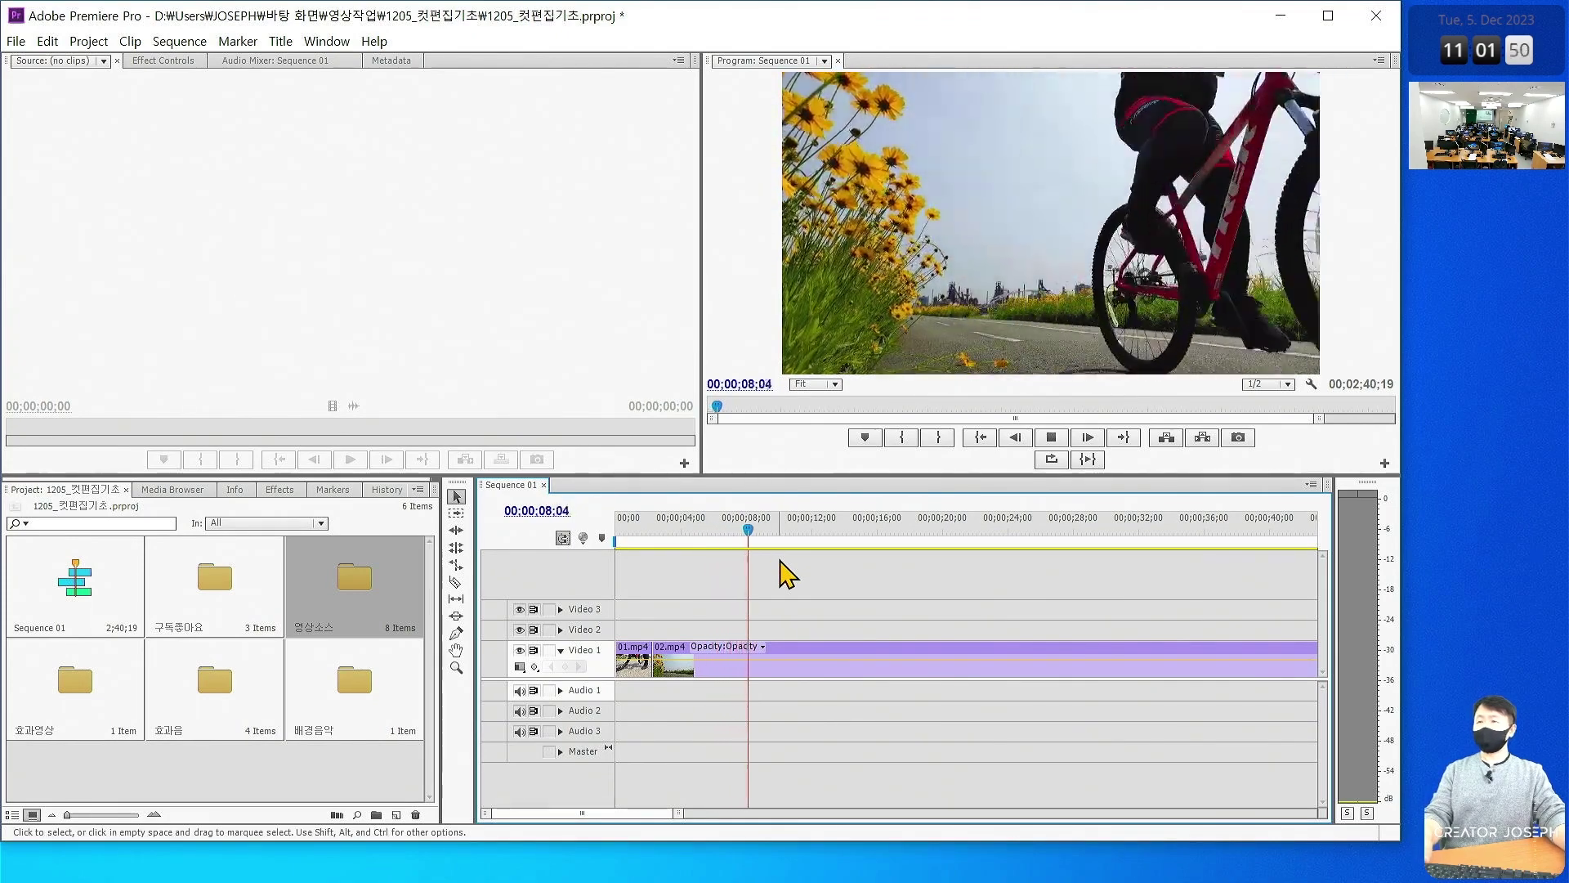
{"action": "key", "text": "space"}
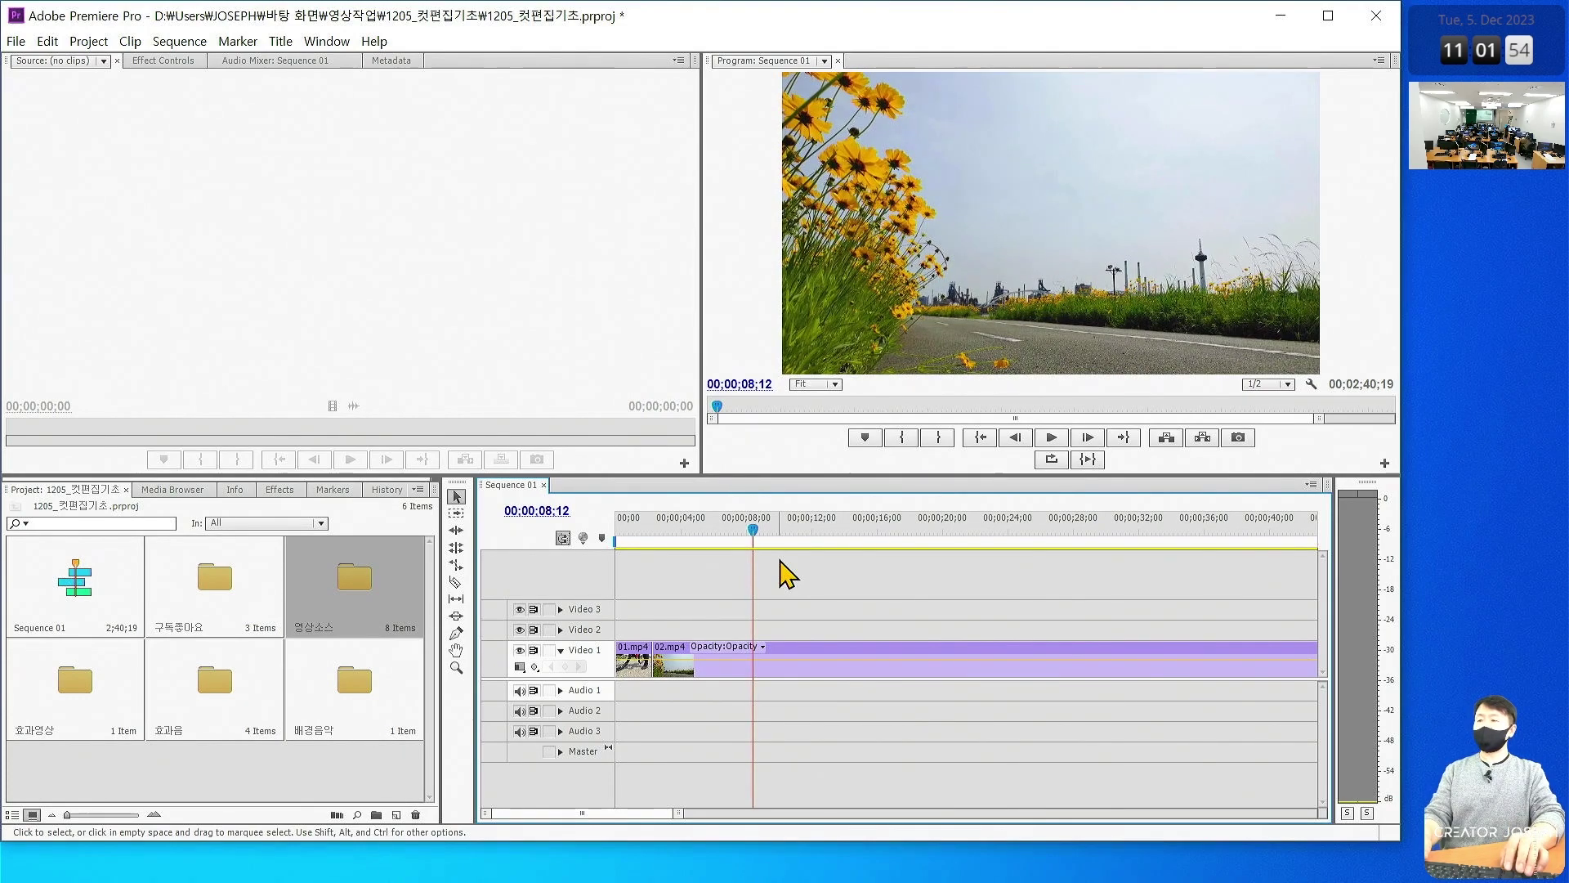
Step frame by frame onto 00;00;08;06 on the cyclist shot and maximize the Program Monitor
{"action": "key", "text": "Left"}
{"action": "key", "text": "Left"}
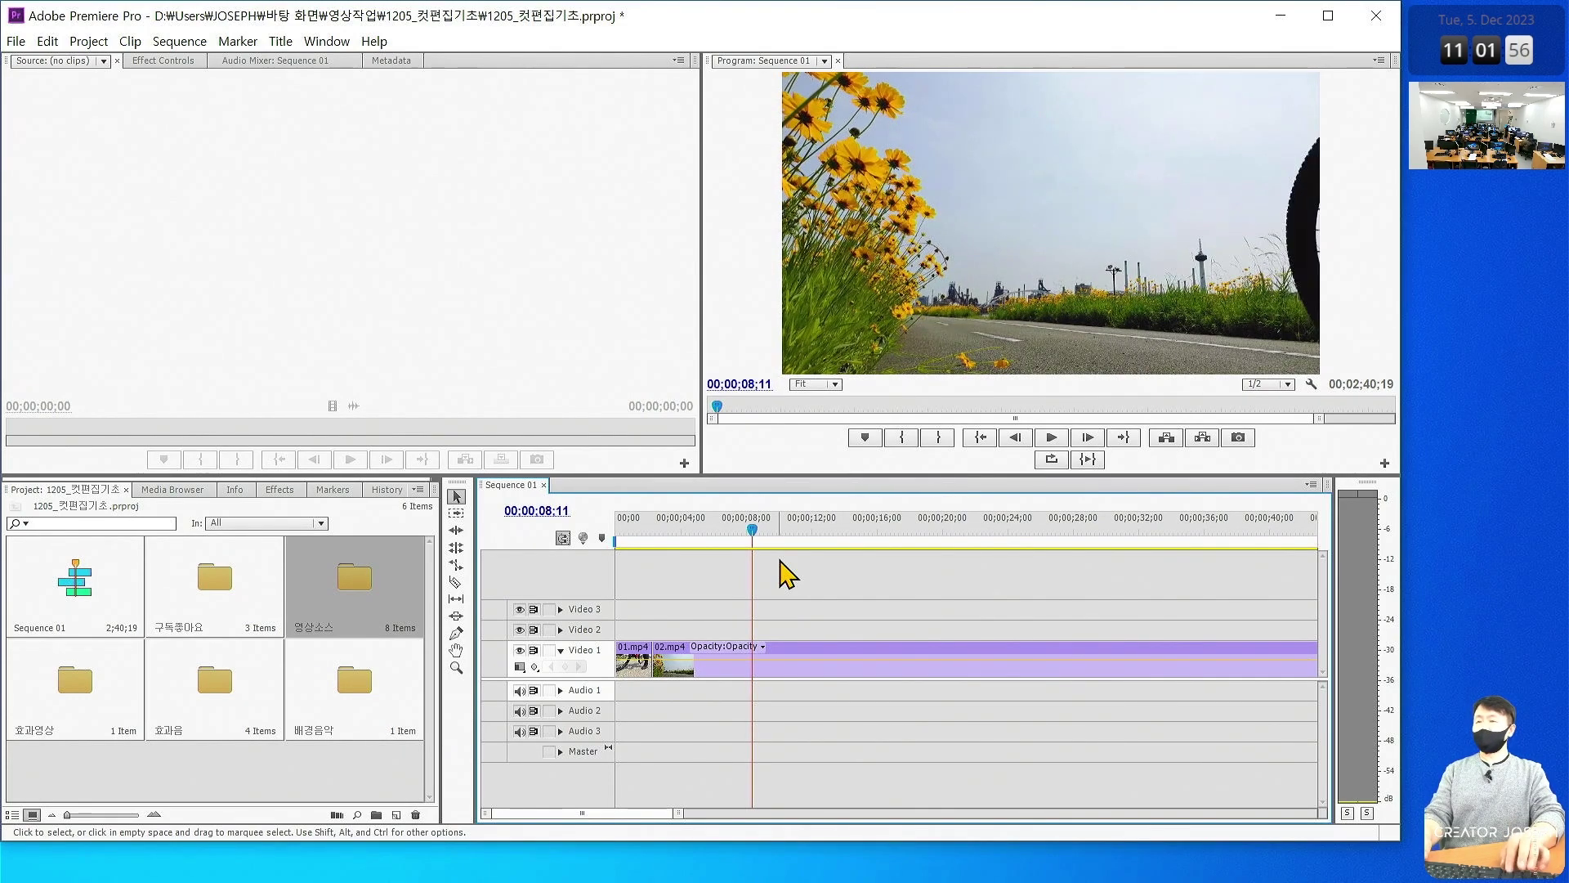
{"action": "key", "text": "Left"}
{"action": "key", "text": "Left"}
{"action": "key", "text": "Left"}
{"action": "key", "text": "Left"}
{"action": "key", "text": "Left"}
{"action": "key", "text": "Left"}
{"action": "key", "text": "Right"}
{"action": "key", "text": "Right"}
{"action": "key", "text": "Right"}
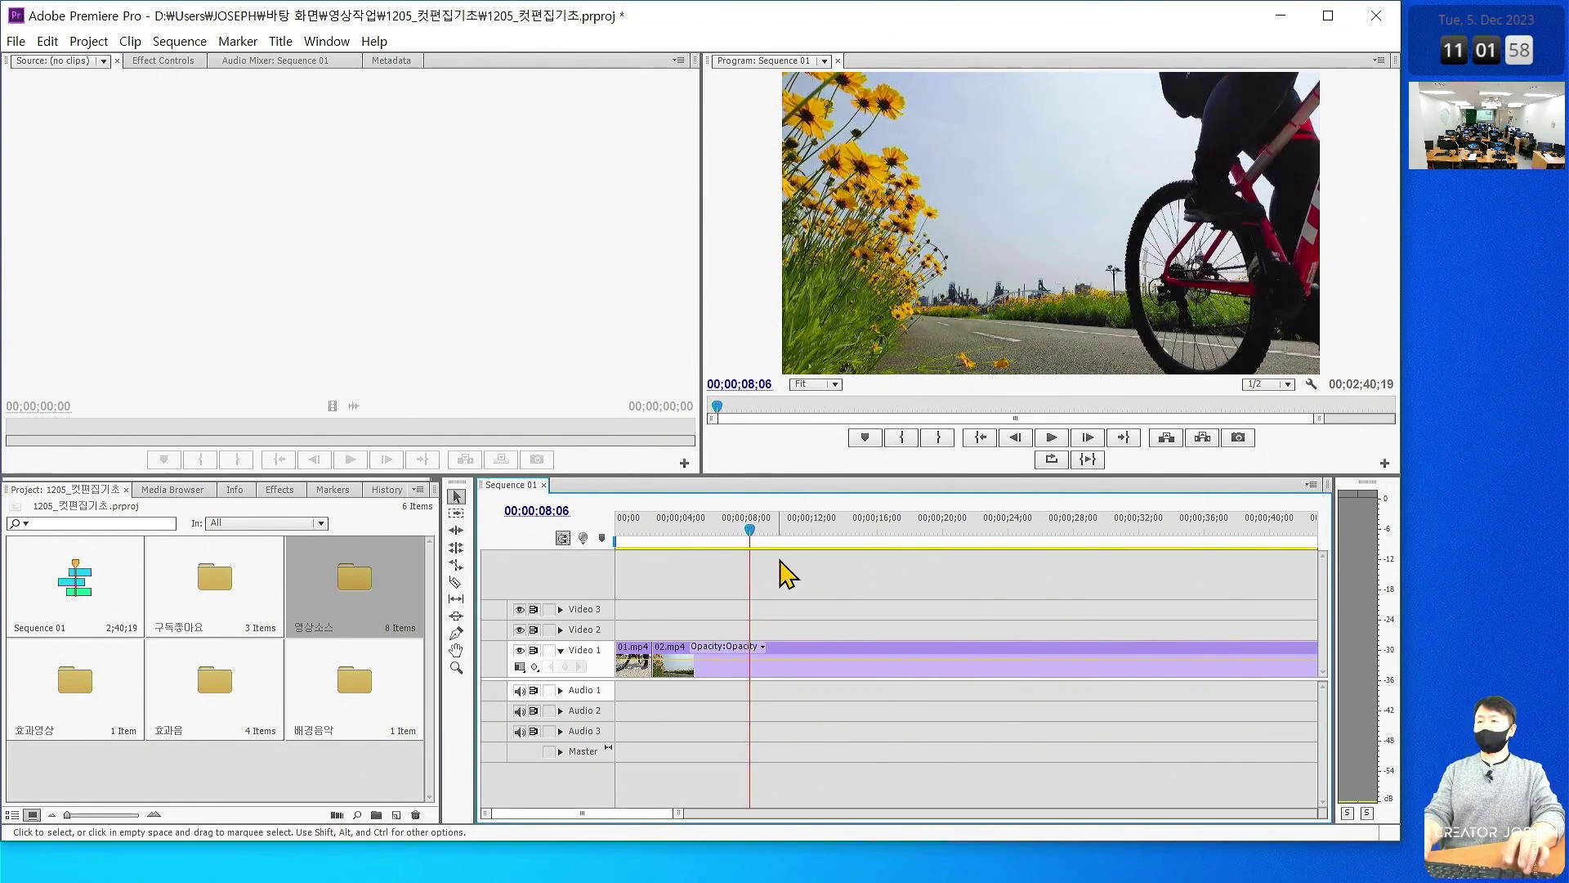
{"action": "key", "text": "Right"}
{"action": "key", "text": "Right"}
{"action": "key", "text": "Right"}
{"action": "key", "text": "Right"}
{"action": "key", "text": "Left"}
{"action": "key", "text": "Left"}
{"action": "key", "text": "Right"}
{"action": "key", "text": "Right"}
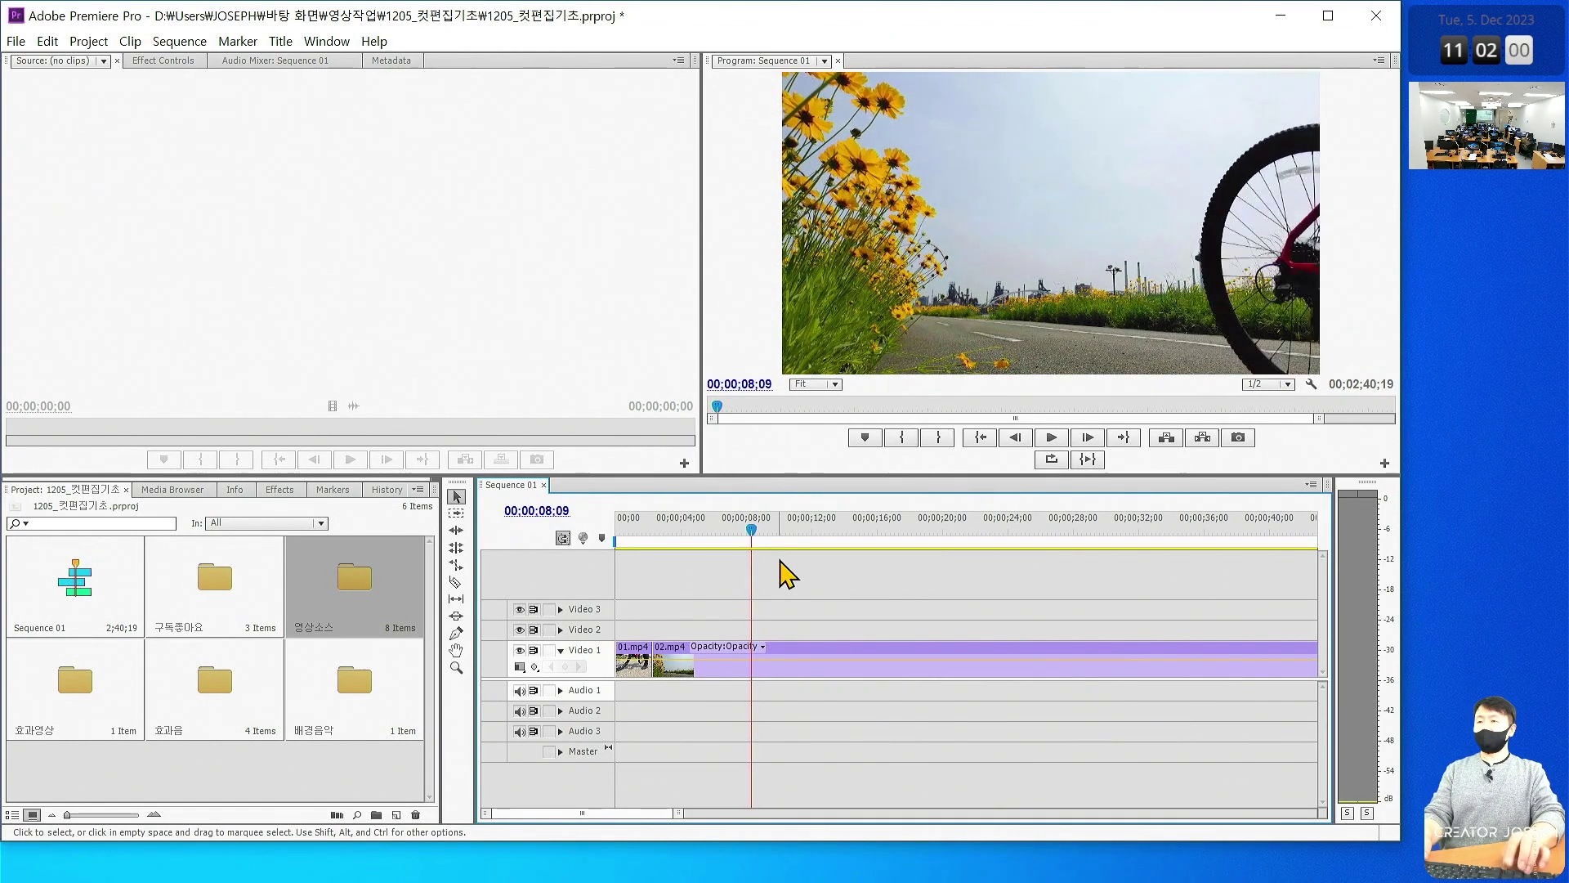
{"action": "key", "text": "Right"}
{"action": "key", "text": "Left"}
{"action": "key", "text": "Left"}
{"action": "key", "text": "Left"}
{"action": "key", "text": "Left"}
{"action": "key", "text": "Left"}
{"action": "key", "text": "Left"}
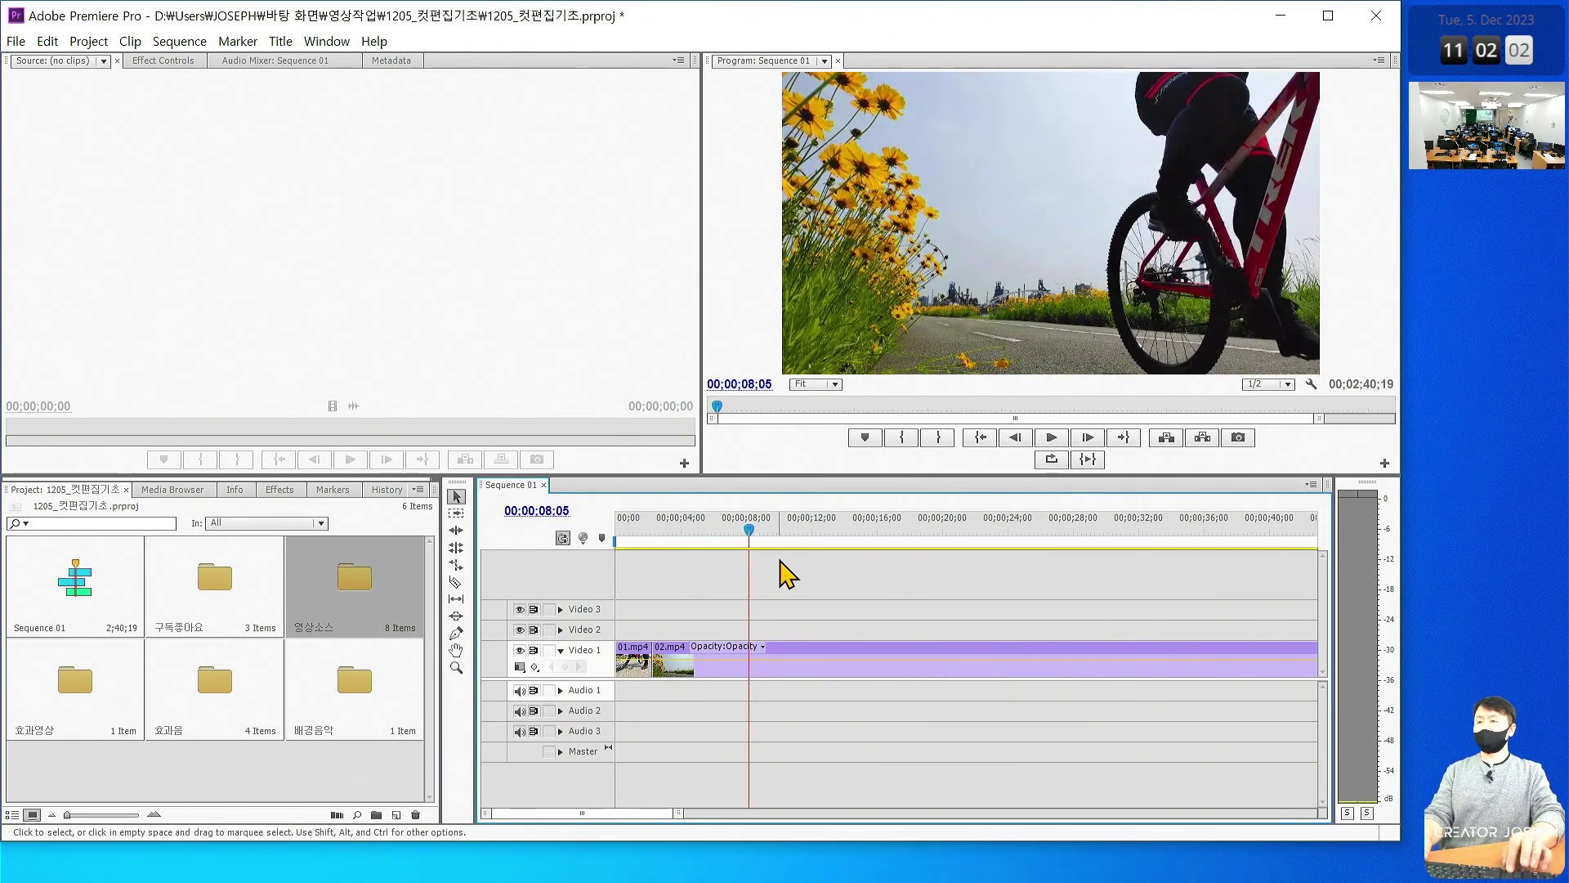
{"action": "key", "text": "Left"}
{"action": "key", "text": "Right"}
{"action": "key", "text": "Right"}
{"action": "key", "text": "Left"}
{"action": "key", "text": "Left"}
{"action": "key", "text": "Left"}
{"action": "key", "text": "Left"}
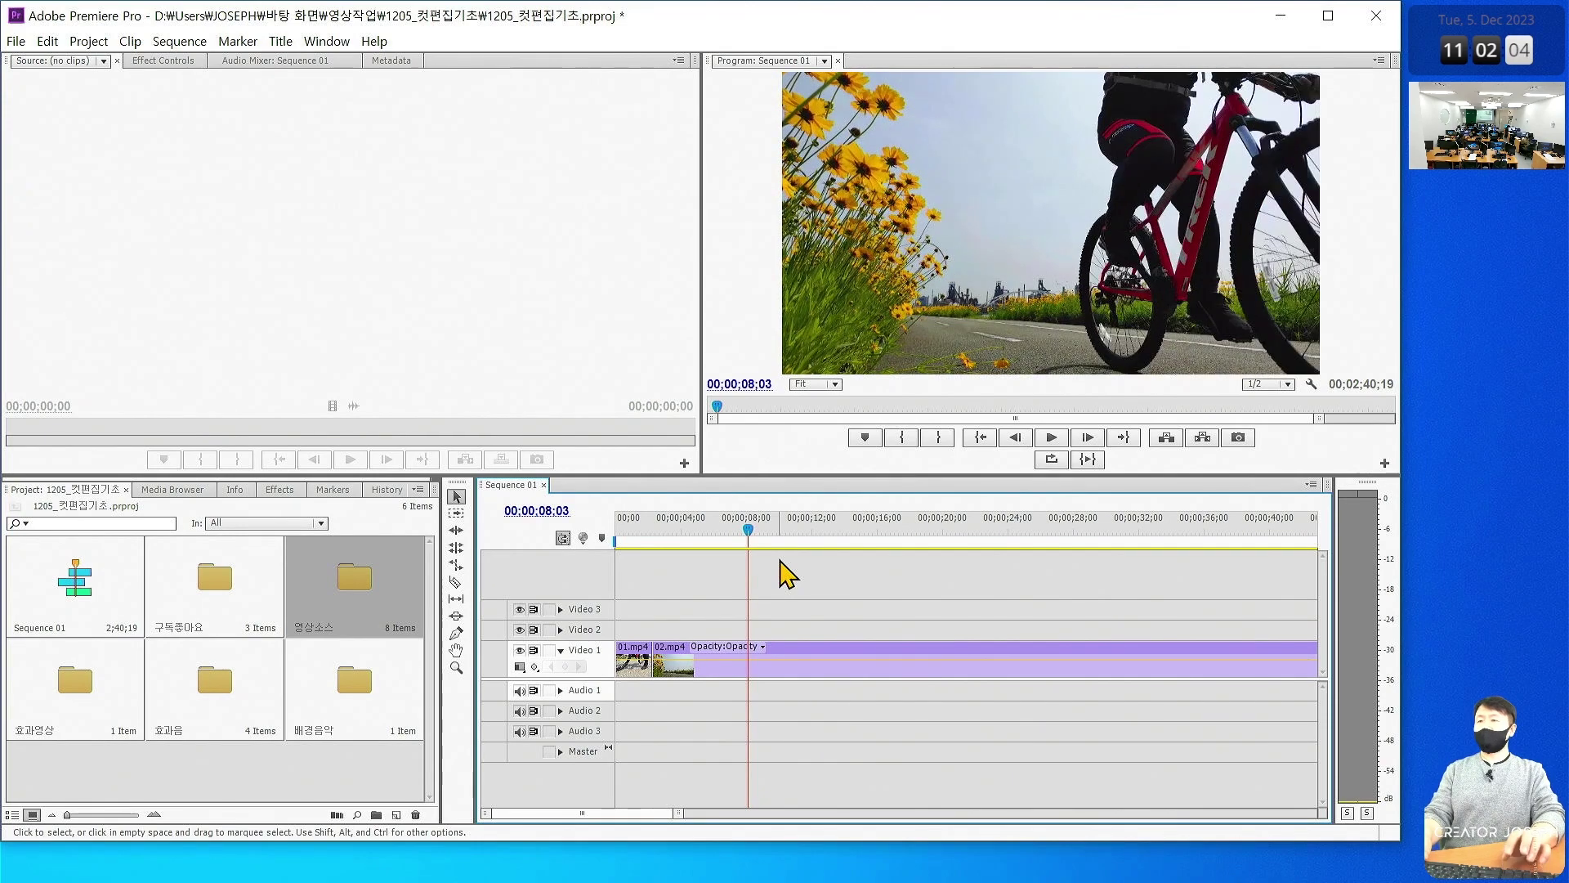
{"action": "key", "text": "Right"}
{"action": "key", "text": "Right"}
{"action": "key", "text": "Right"}
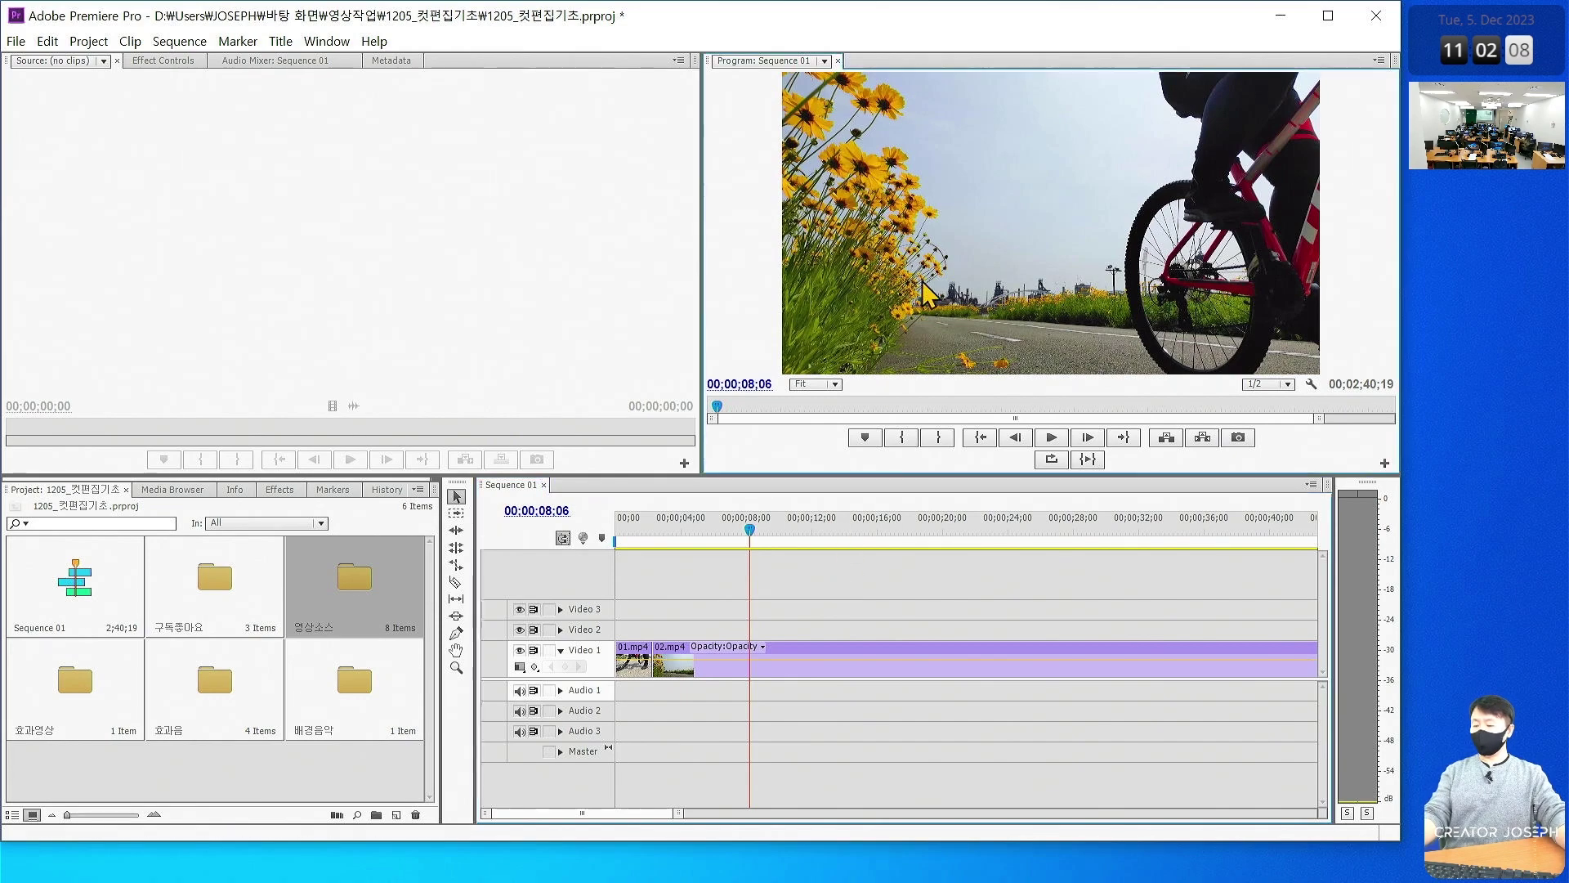
{"action": "key", "text": "grave"}
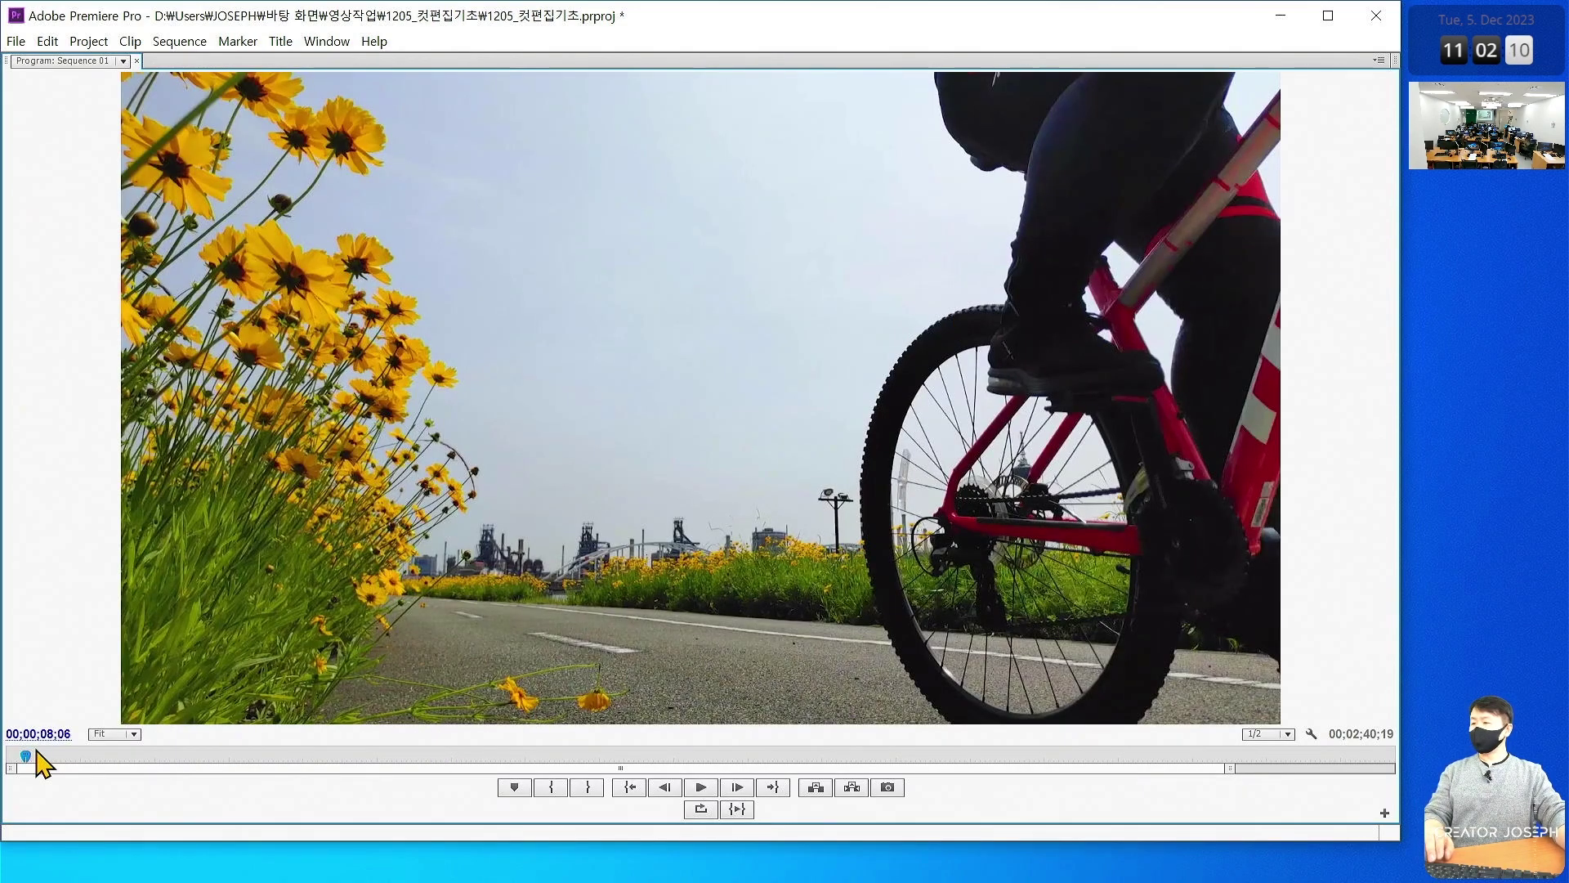
Shuttle through the sequence to frame 00;00;51;22 as the cyclist leaves, then restore the full panel layout
{"action": "key", "text": "space"}
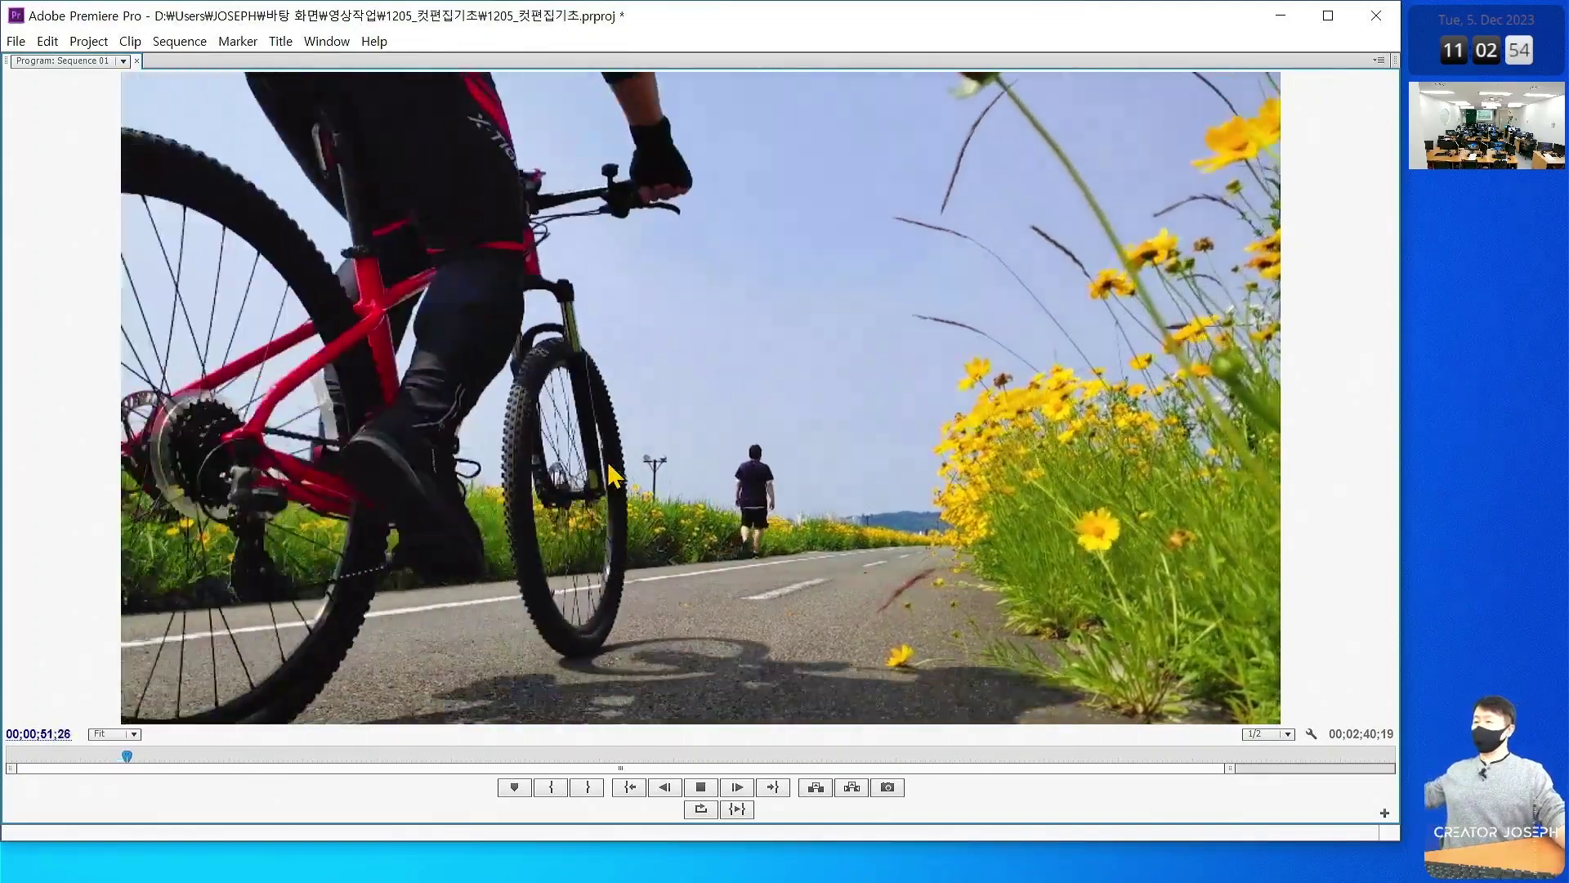
{"action": "key", "text": "space"}
{"action": "key", "text": "j"}
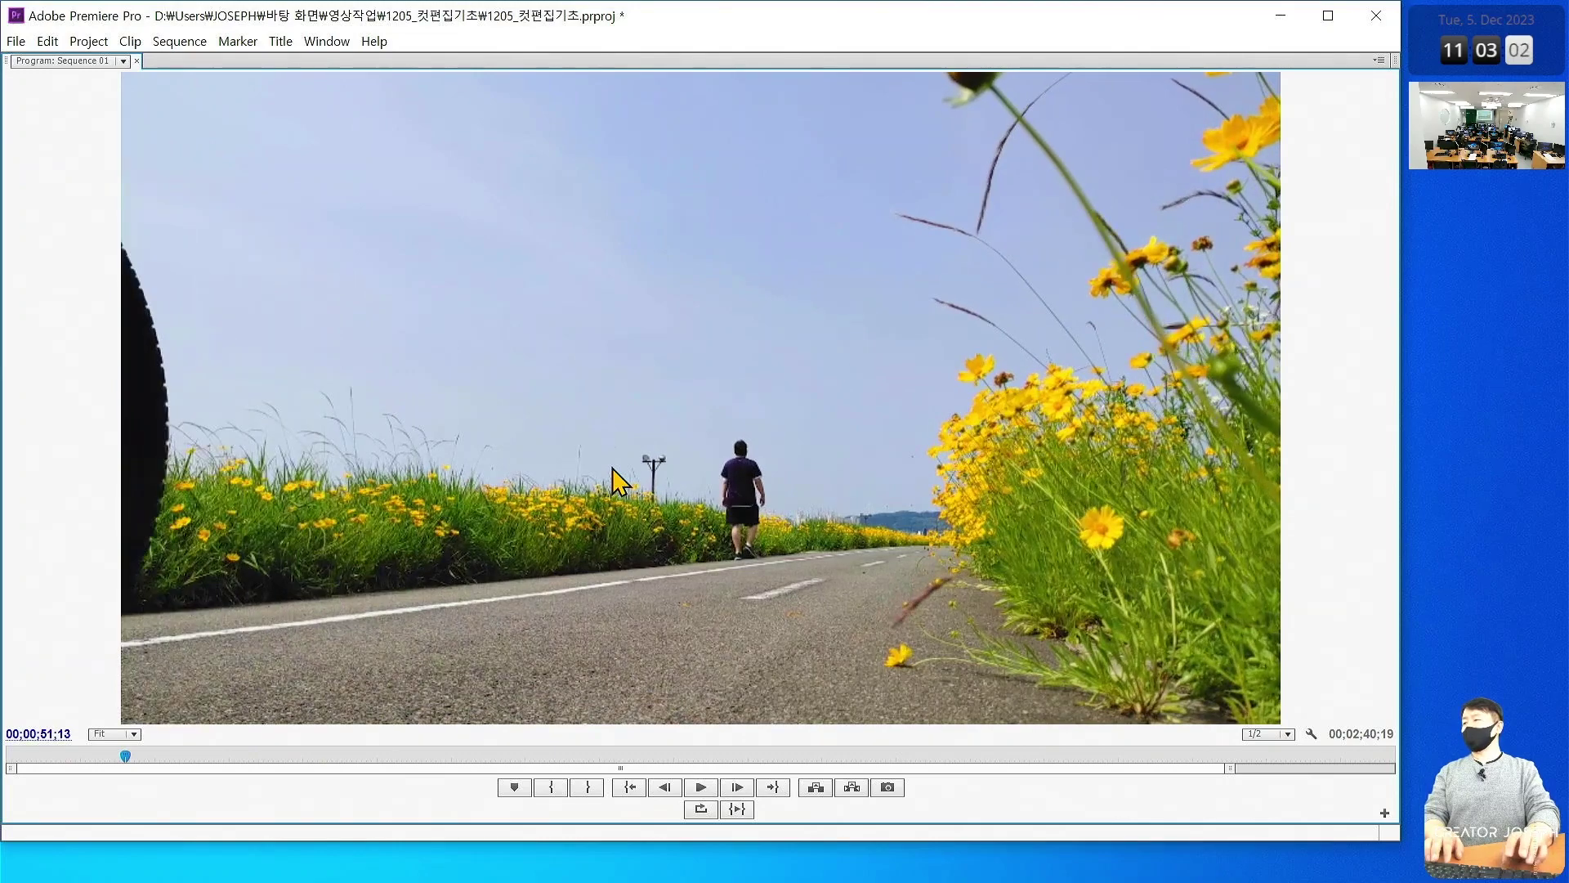
{"action": "key", "text": "l"}
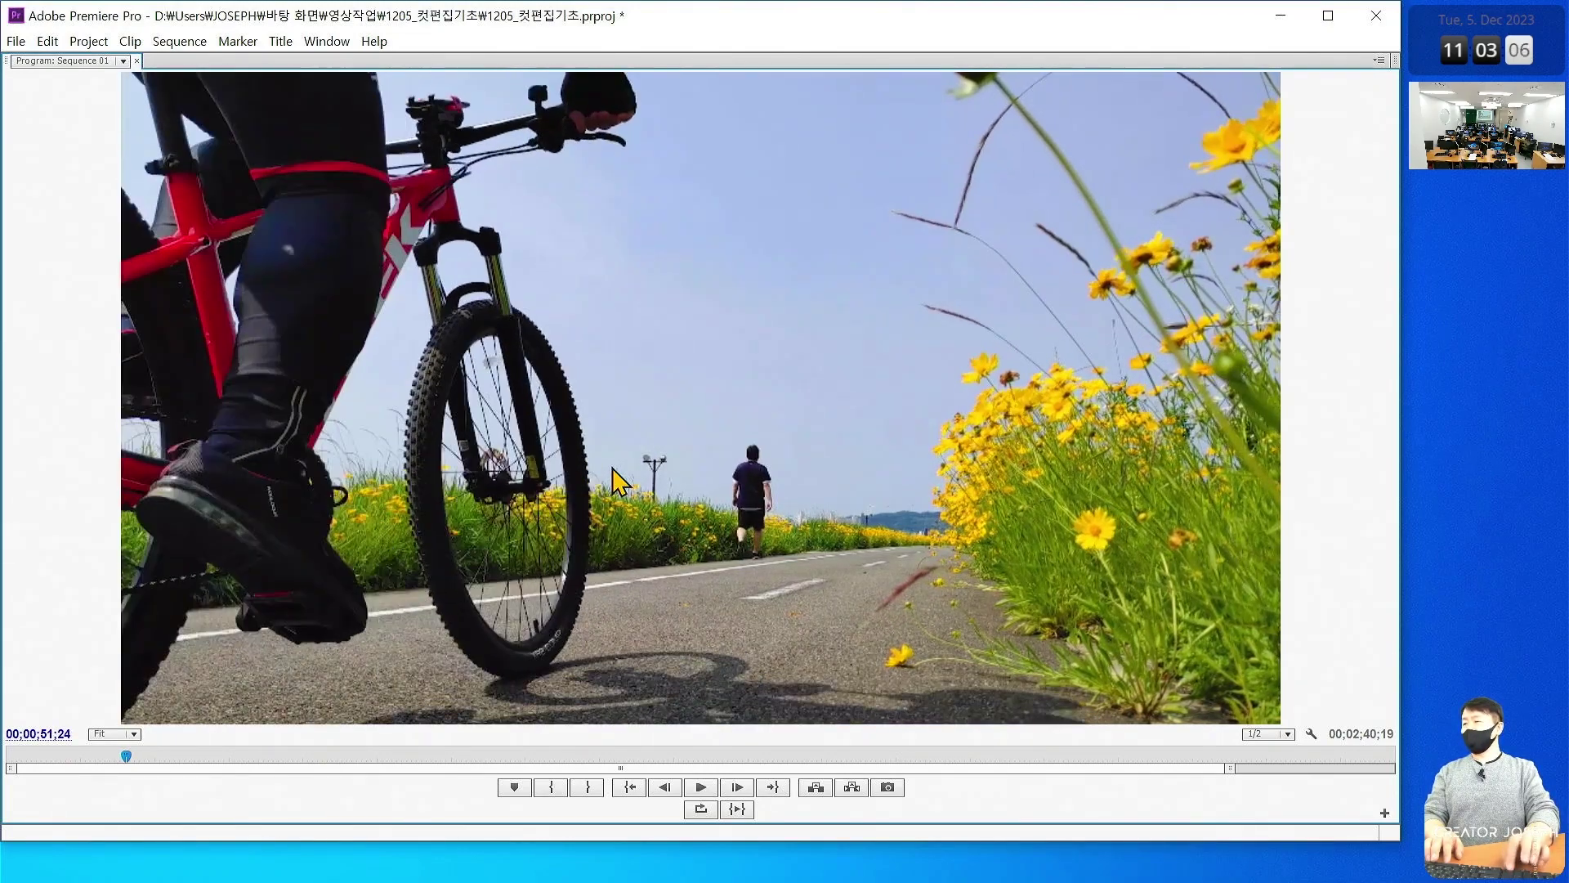
{"action": "key", "text": "j"}
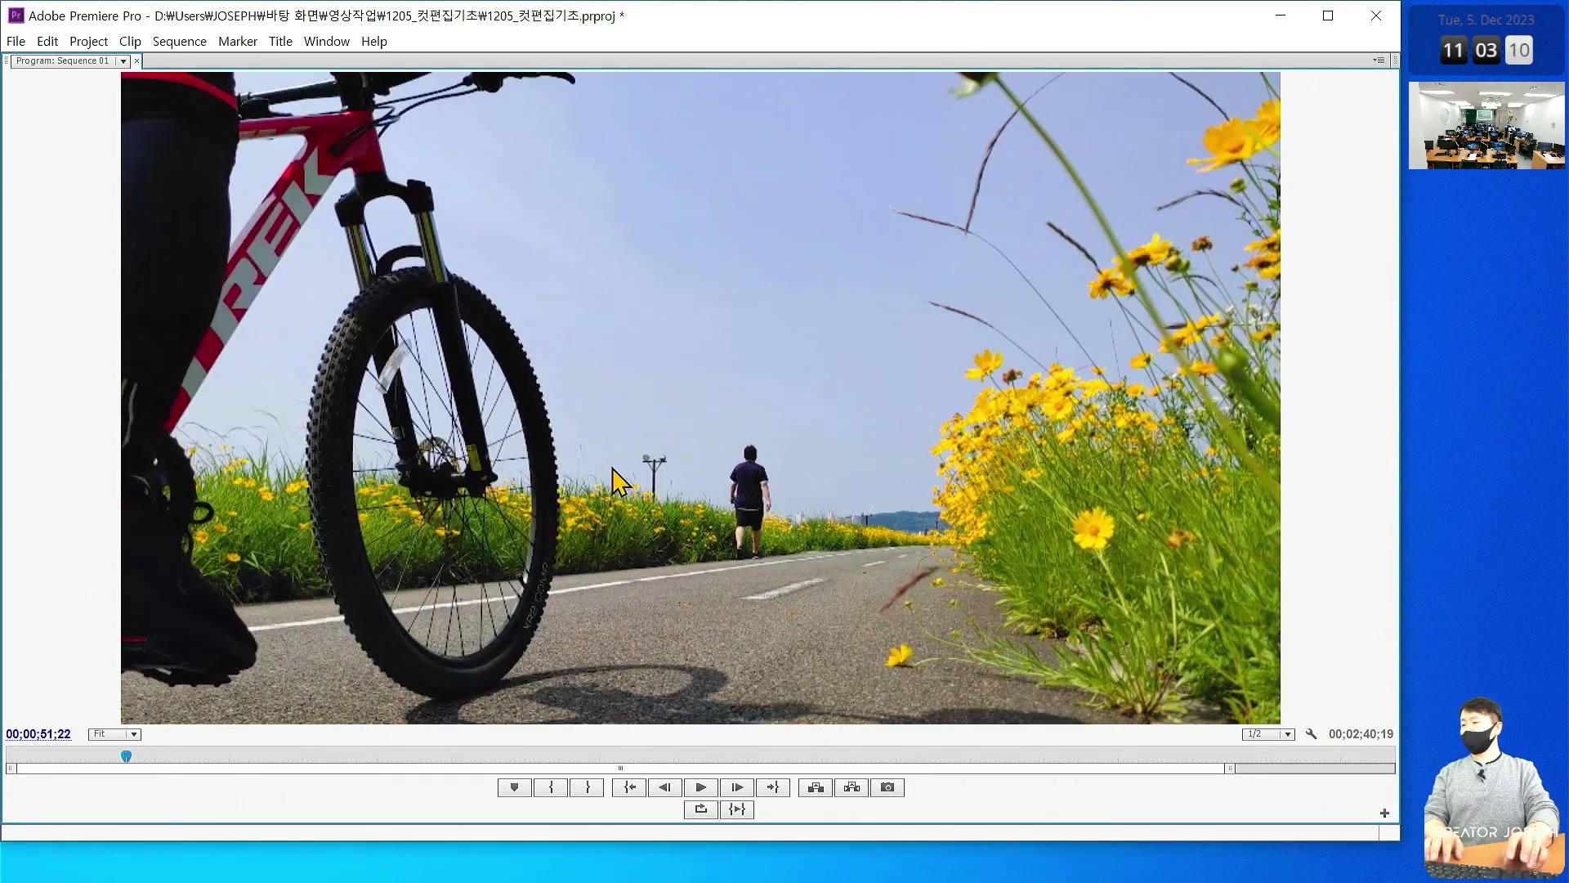
{"action": "key", "text": "Right"}
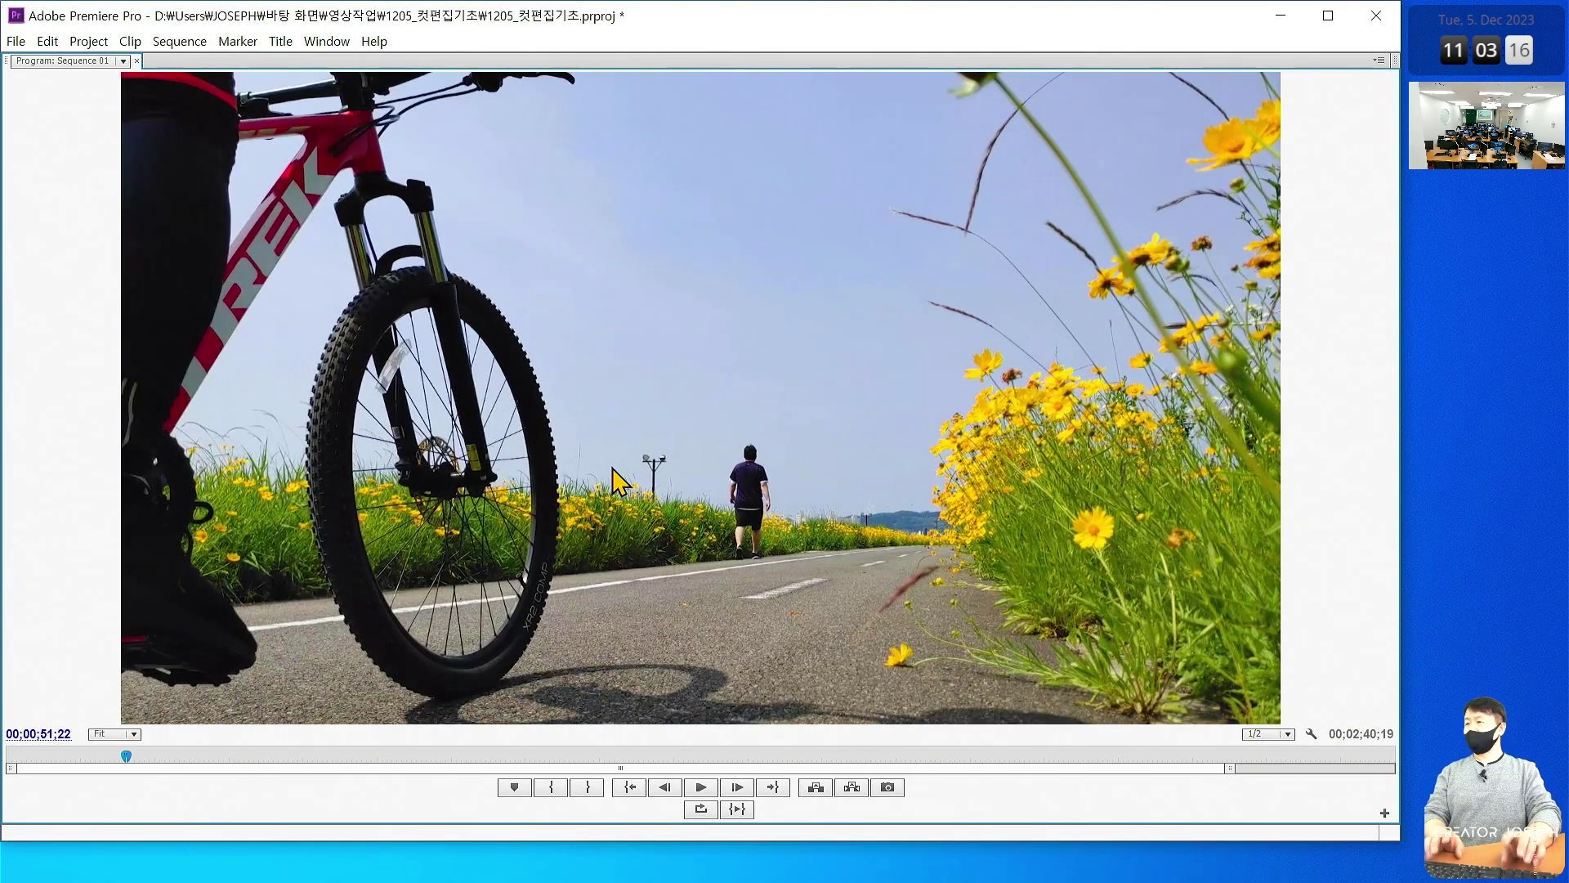
{"action": "key", "text": "Left"}
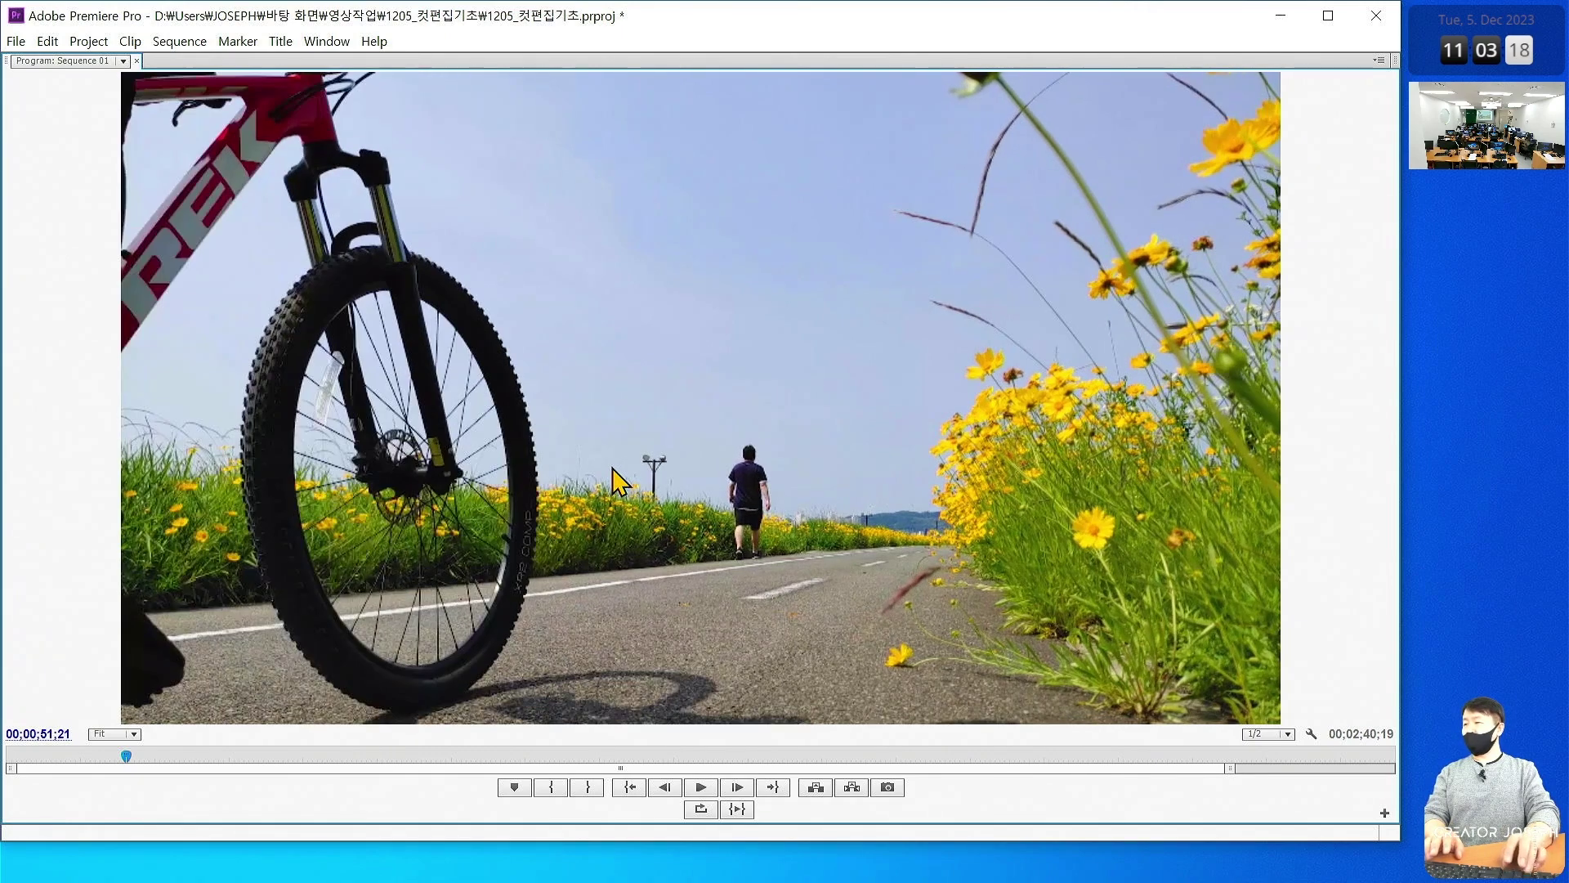
{"action": "key", "text": "Right"}
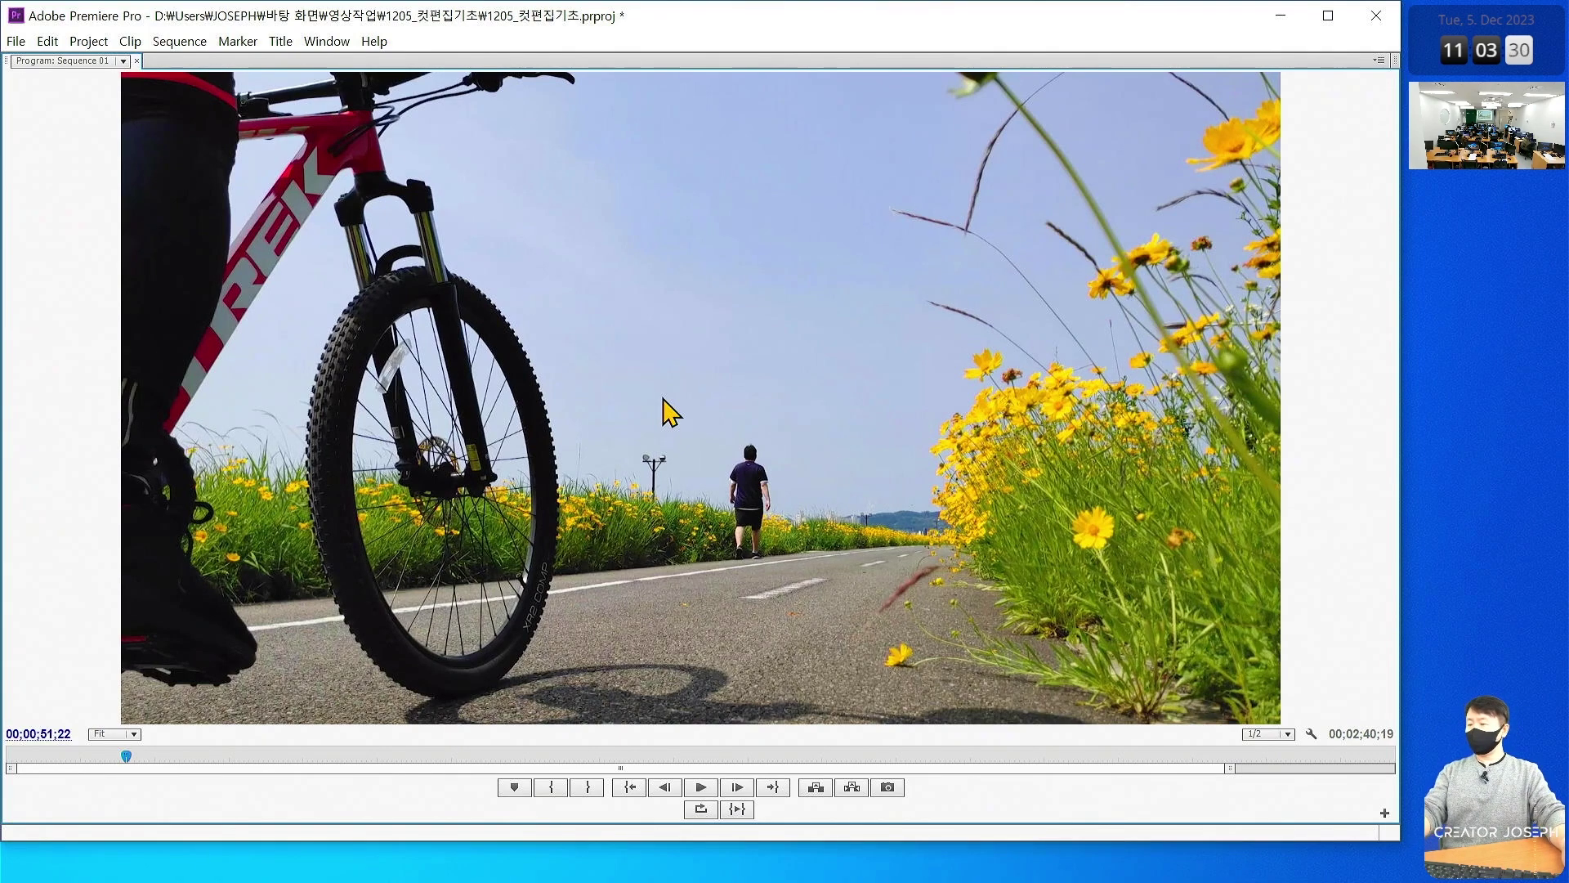
{"action": "key", "text": "grave"}
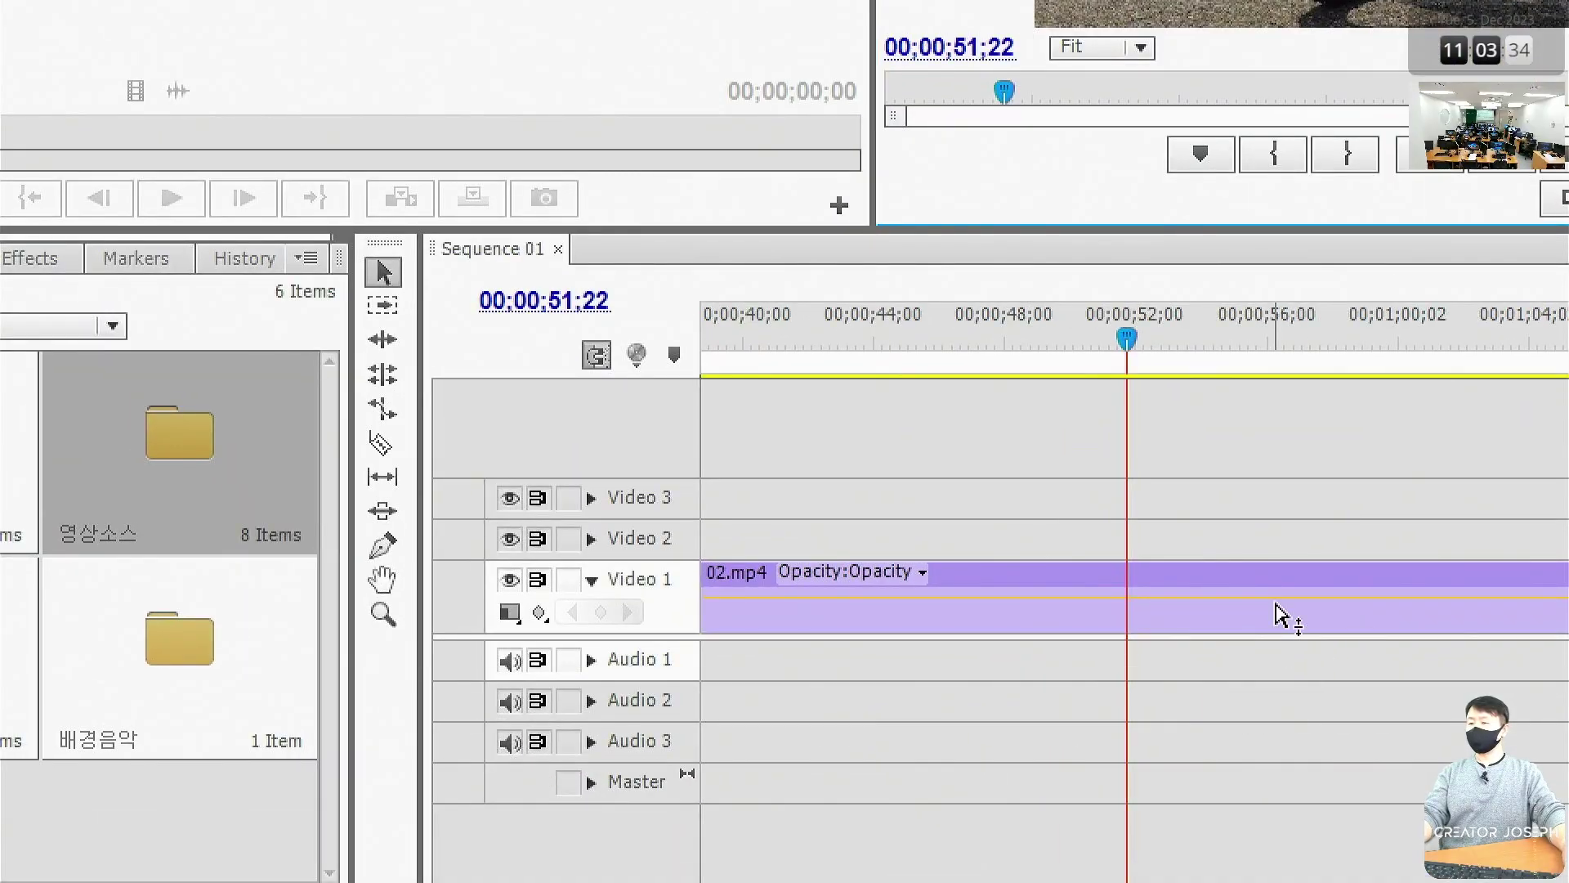
Razor-cut 02.mp4 at 00;00;51;22, maximize the preview, and scrub back to near 00;00;08;00
{"action": "key", "text": "ctrl+k"}
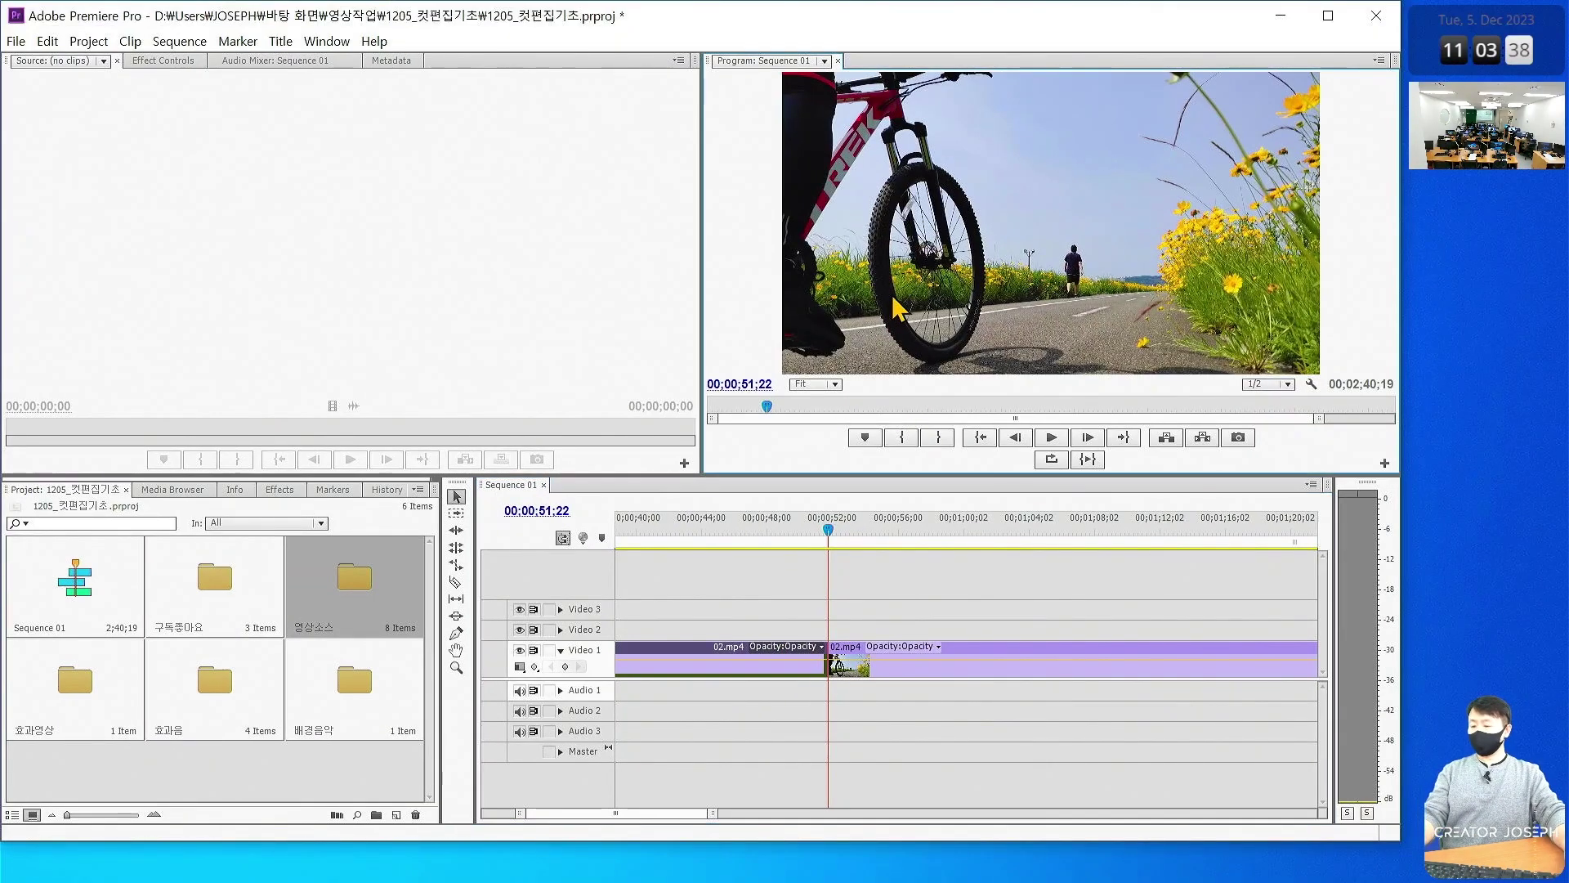
{"action": "key", "text": "grave"}
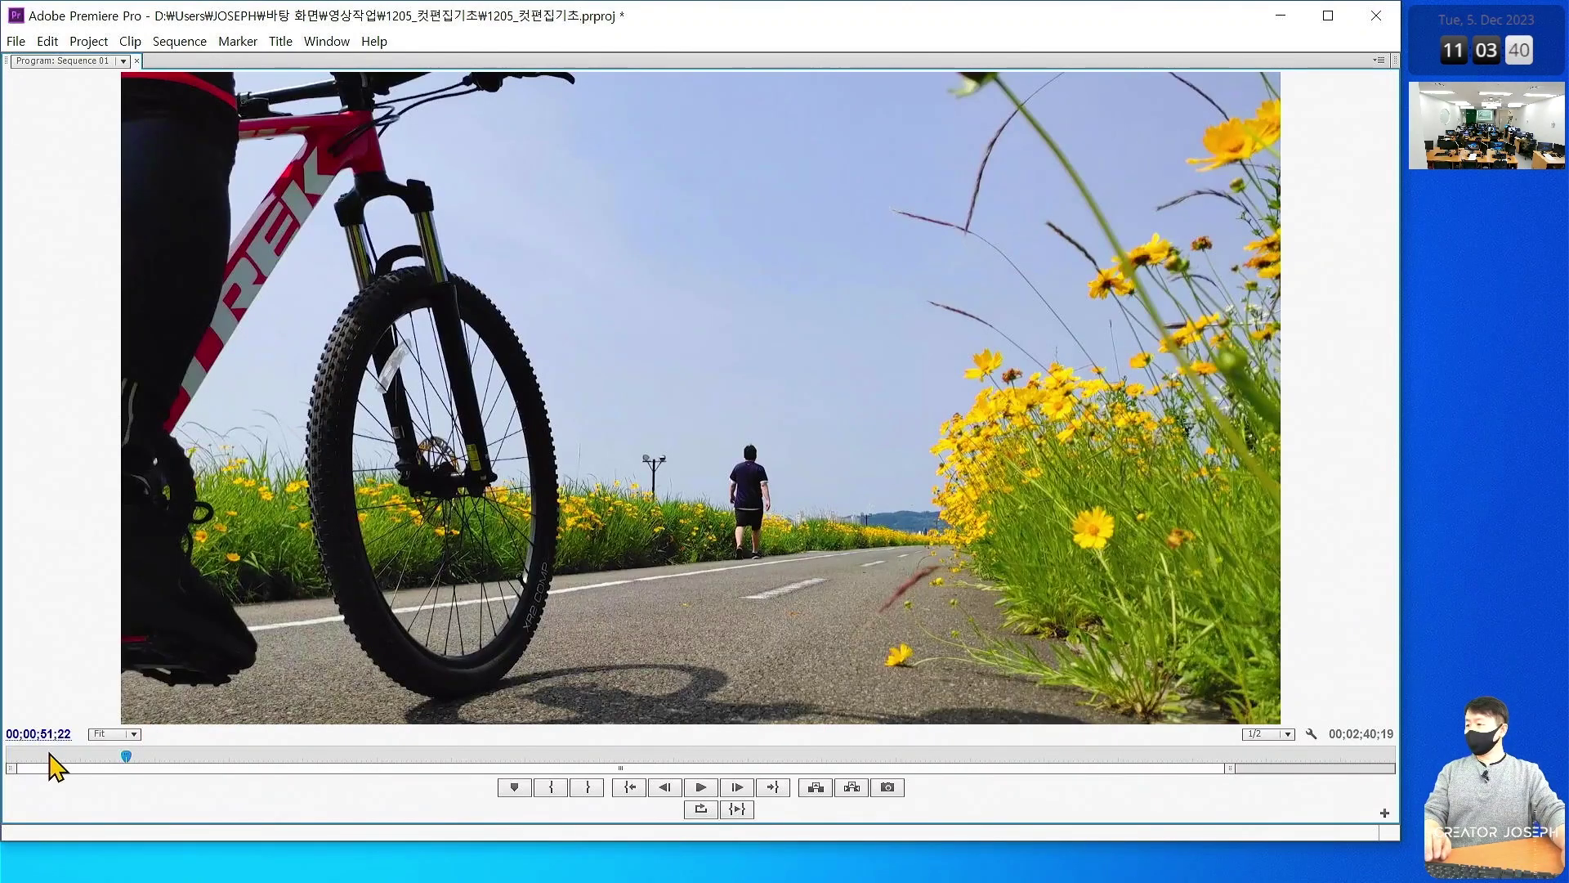
{"action": "left_click", "coordinate": [46, 762]}
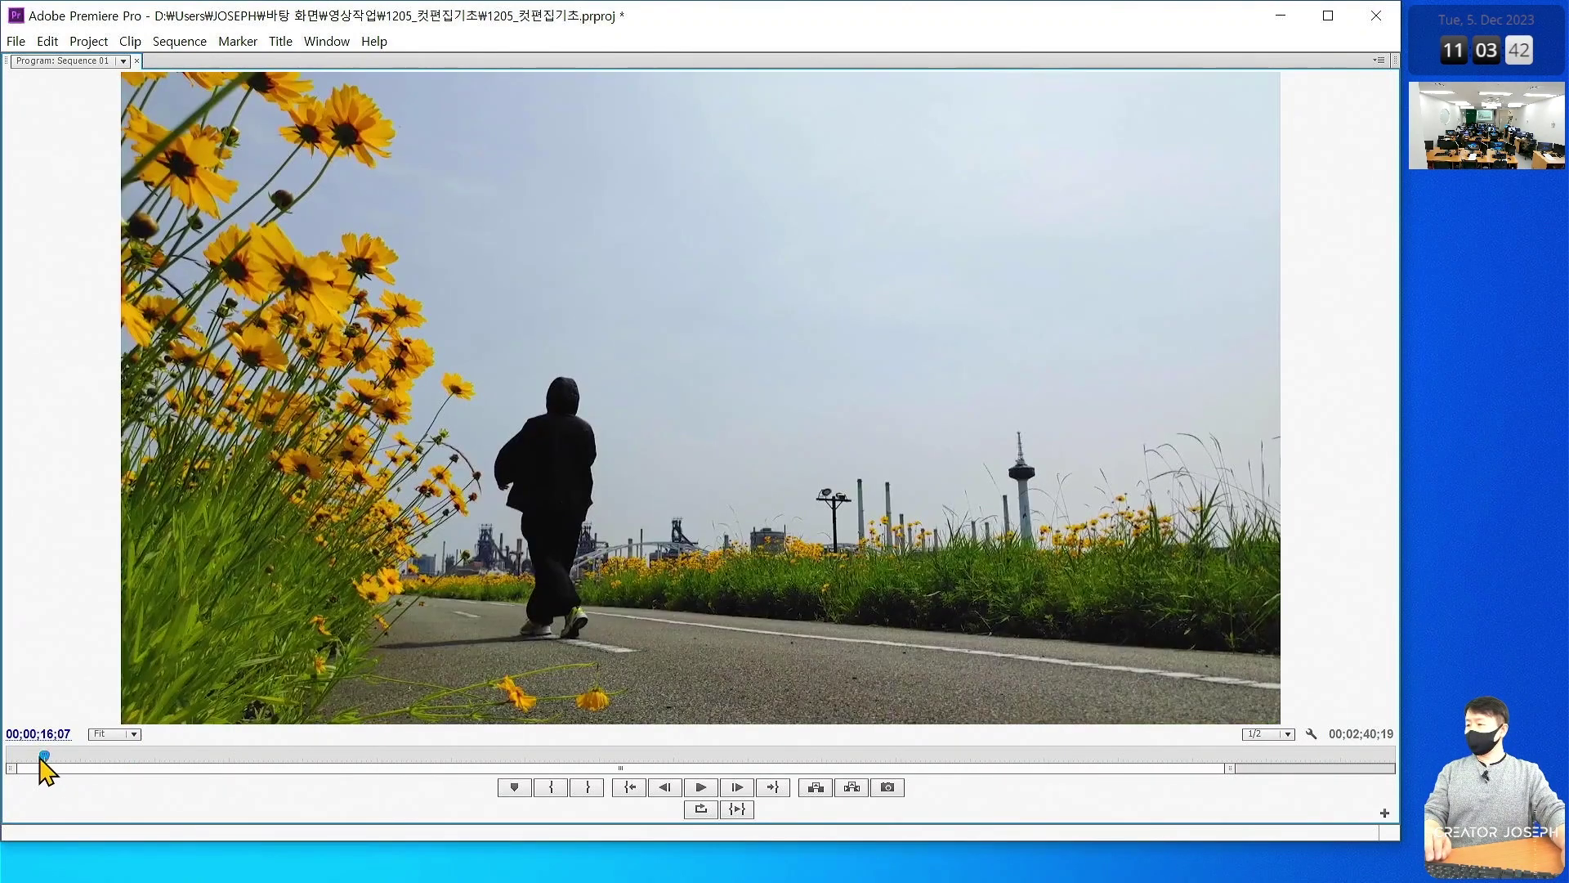
{"action": "left_click", "coordinate": [33, 759]}
{"action": "left_click", "coordinate": [4, 758]}
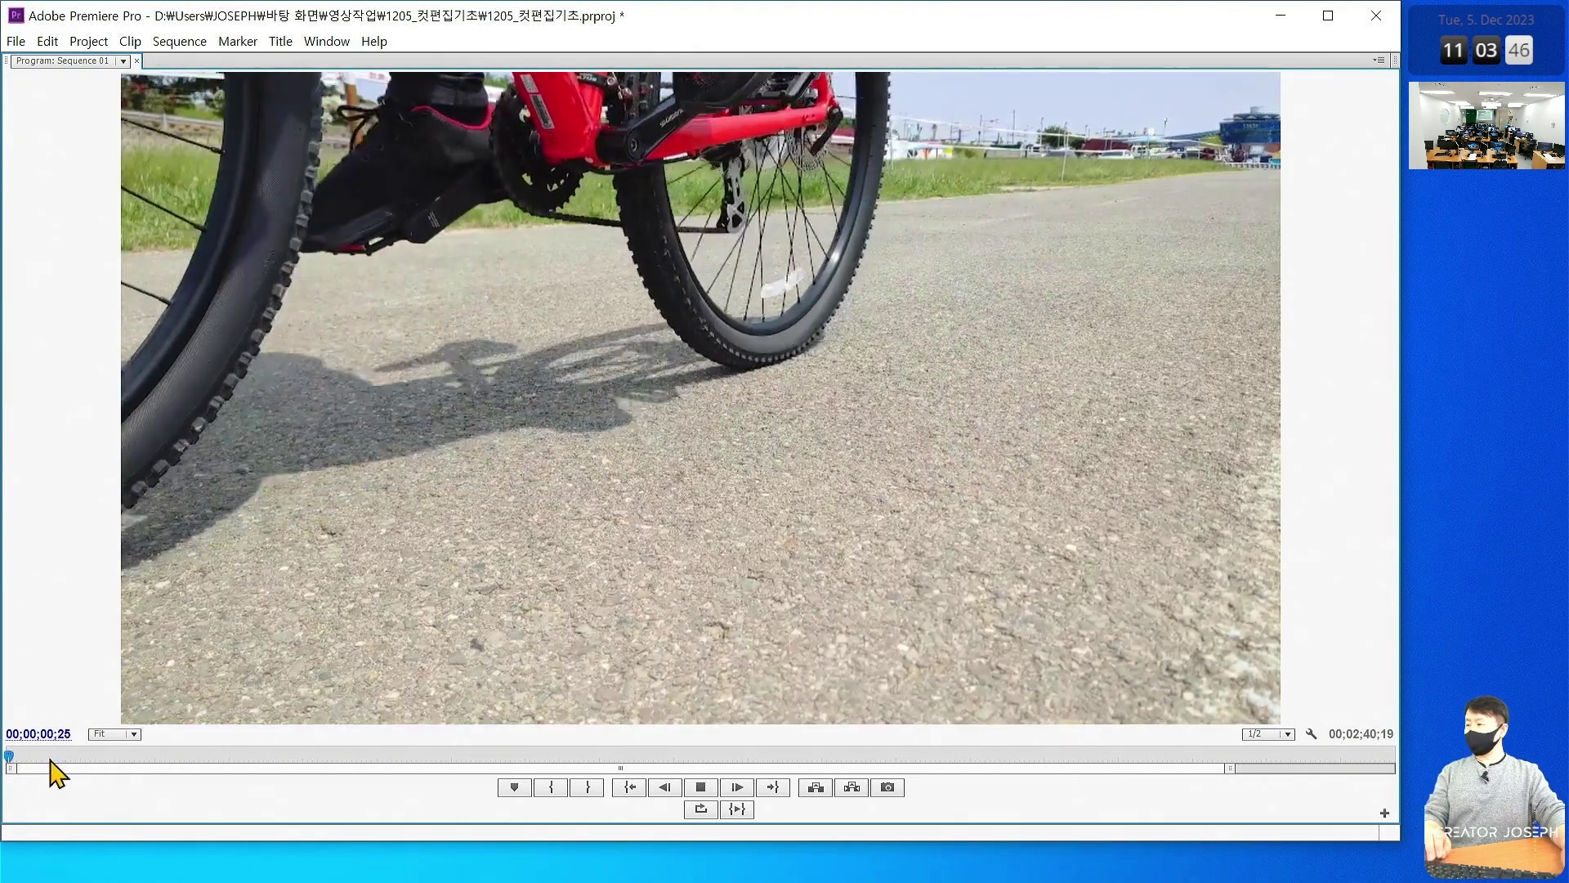
{"action": "left_click", "coordinate": [47, 758]}
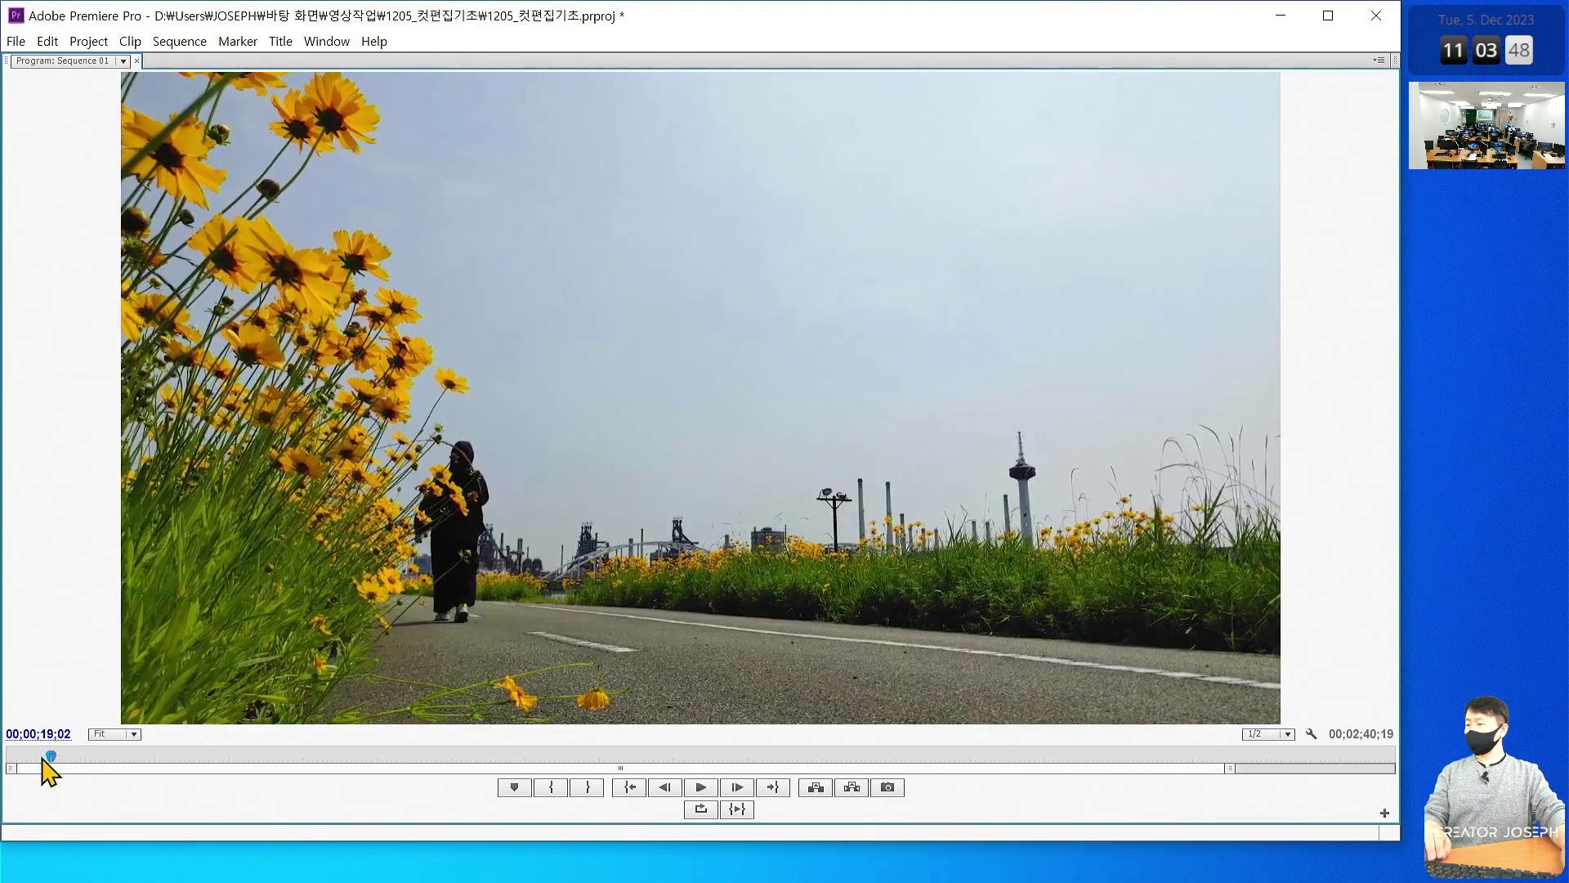
{"action": "left_click_drag", "start_coordinate": [49, 757], "coordinate": [10, 749]}
{"action": "key", "text": "space"}
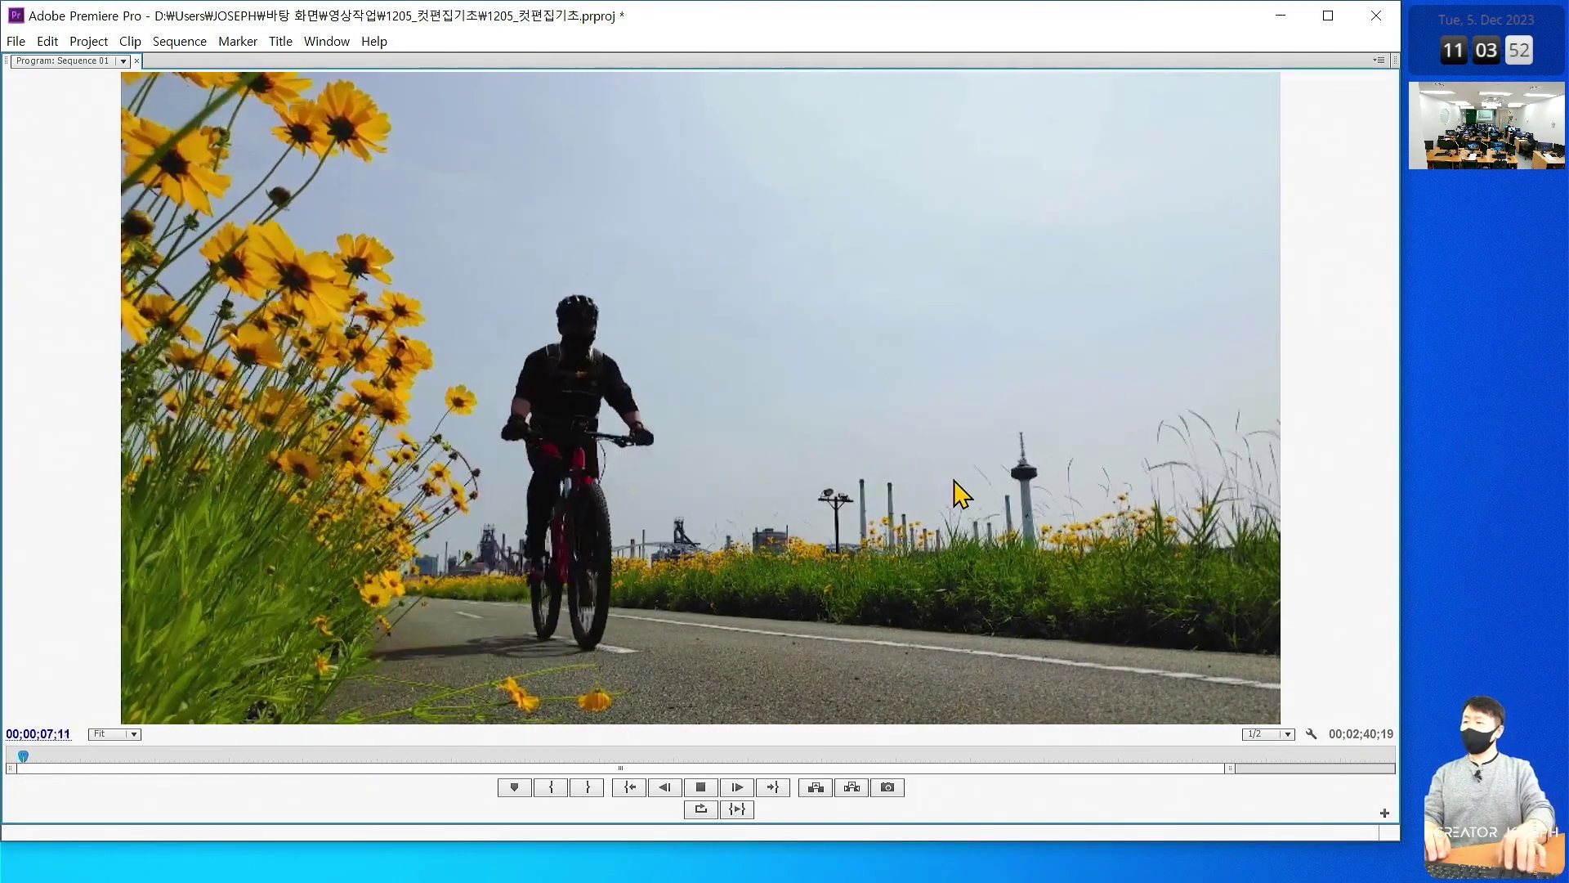
{"action": "key", "text": "space"}
Step frame by frame onto 00;00;08;04 and restore the full editing layout
{"action": "key", "text": "Right"}
{"action": "key", "text": "Right"}
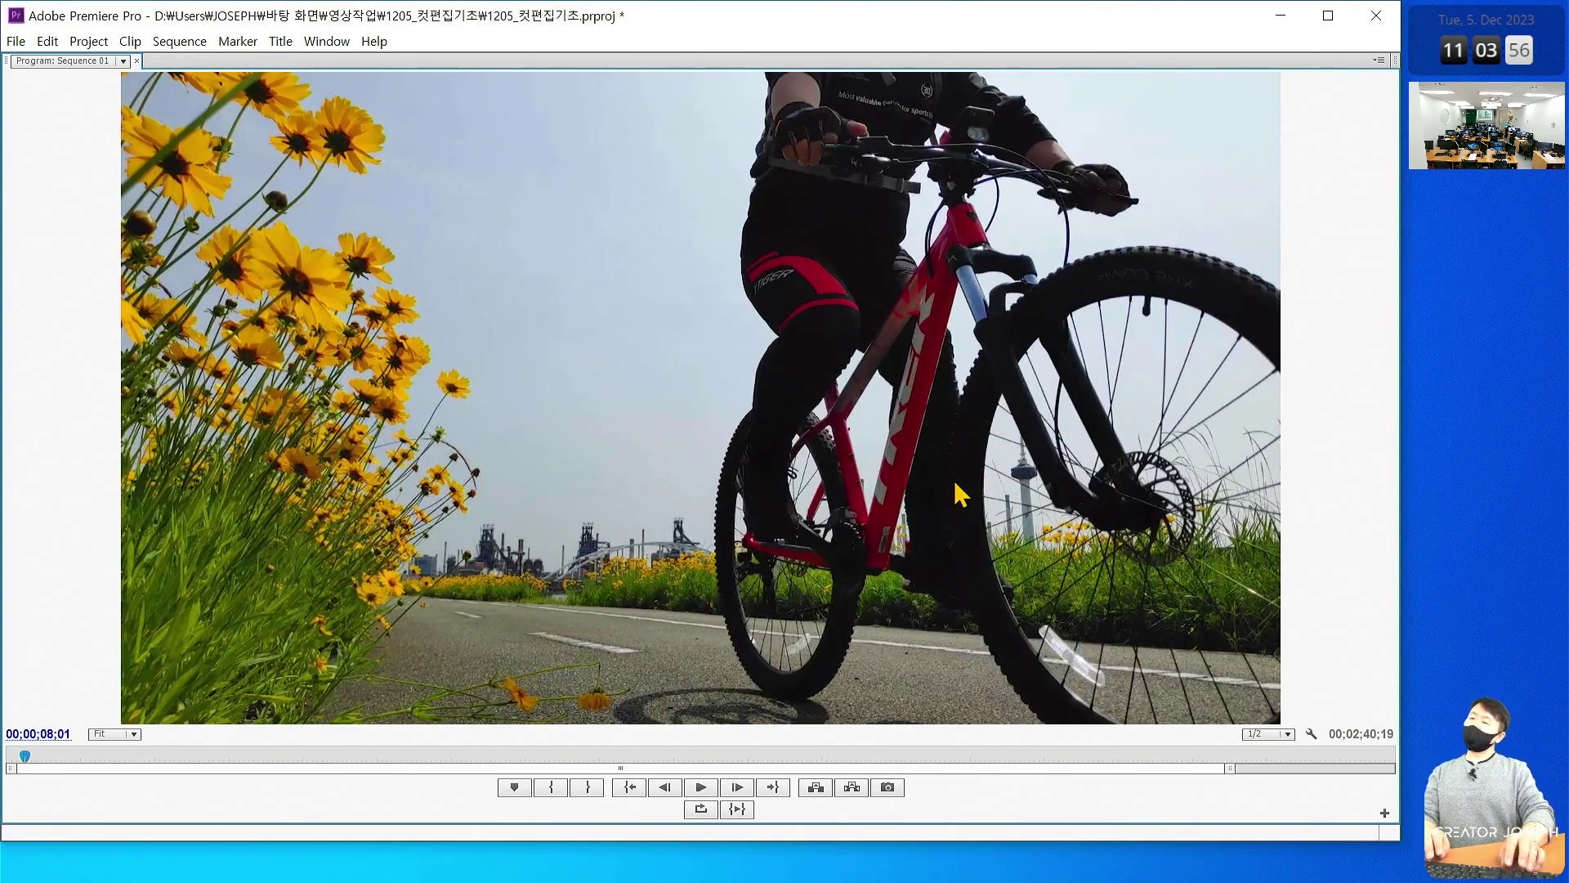
{"action": "key", "text": "Right"}
{"action": "key", "text": "Right"}
{"action": "key", "text": "Right"}
{"action": "key", "text": "Right"}
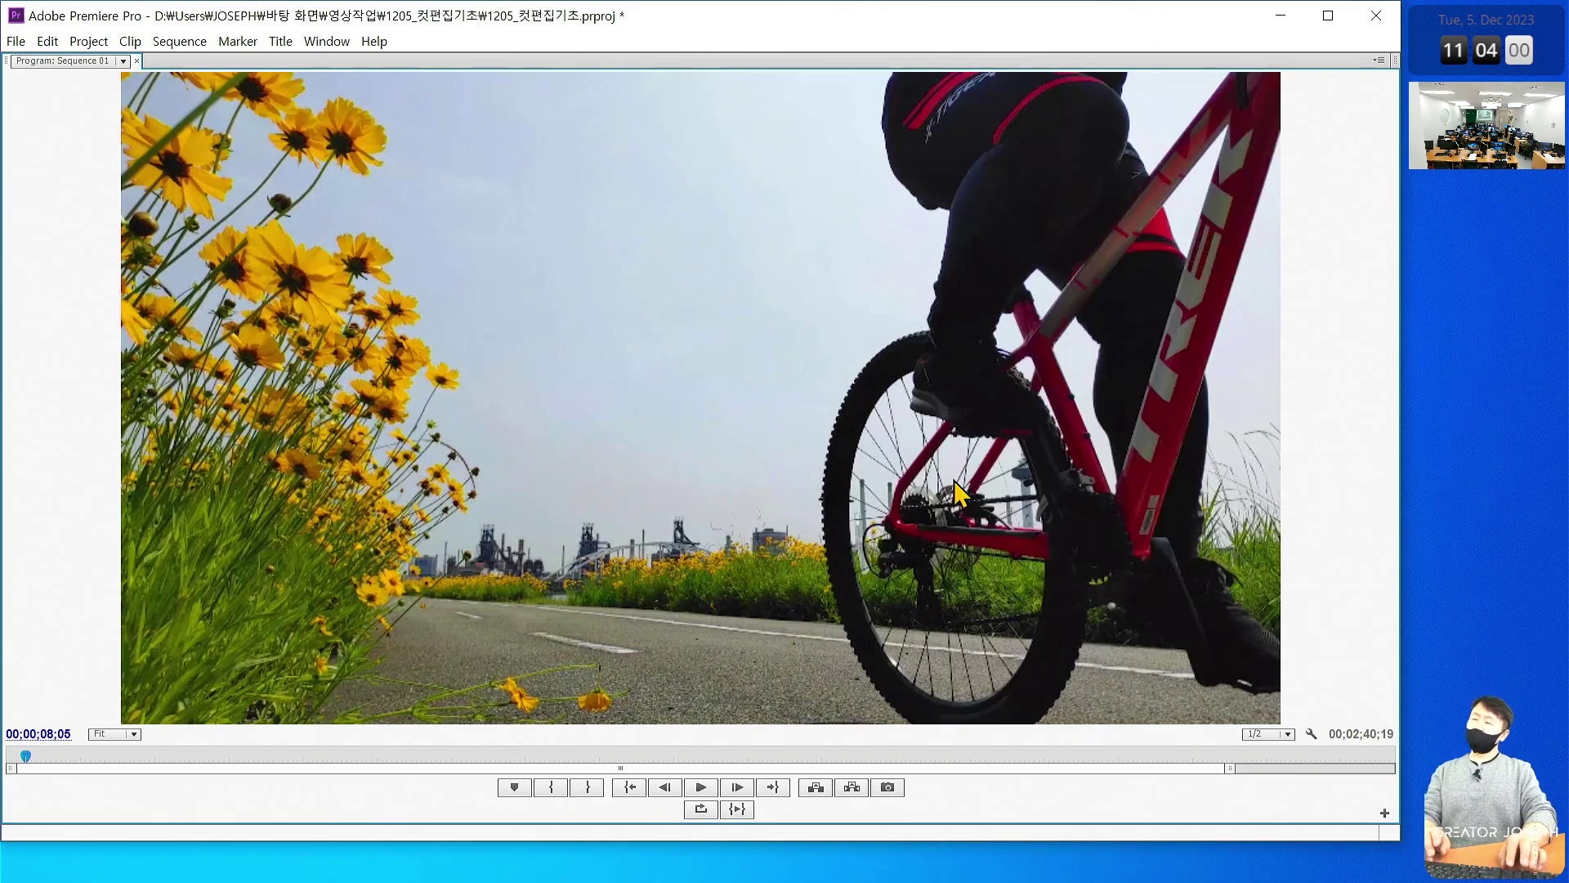
{"action": "key", "text": "Left"}
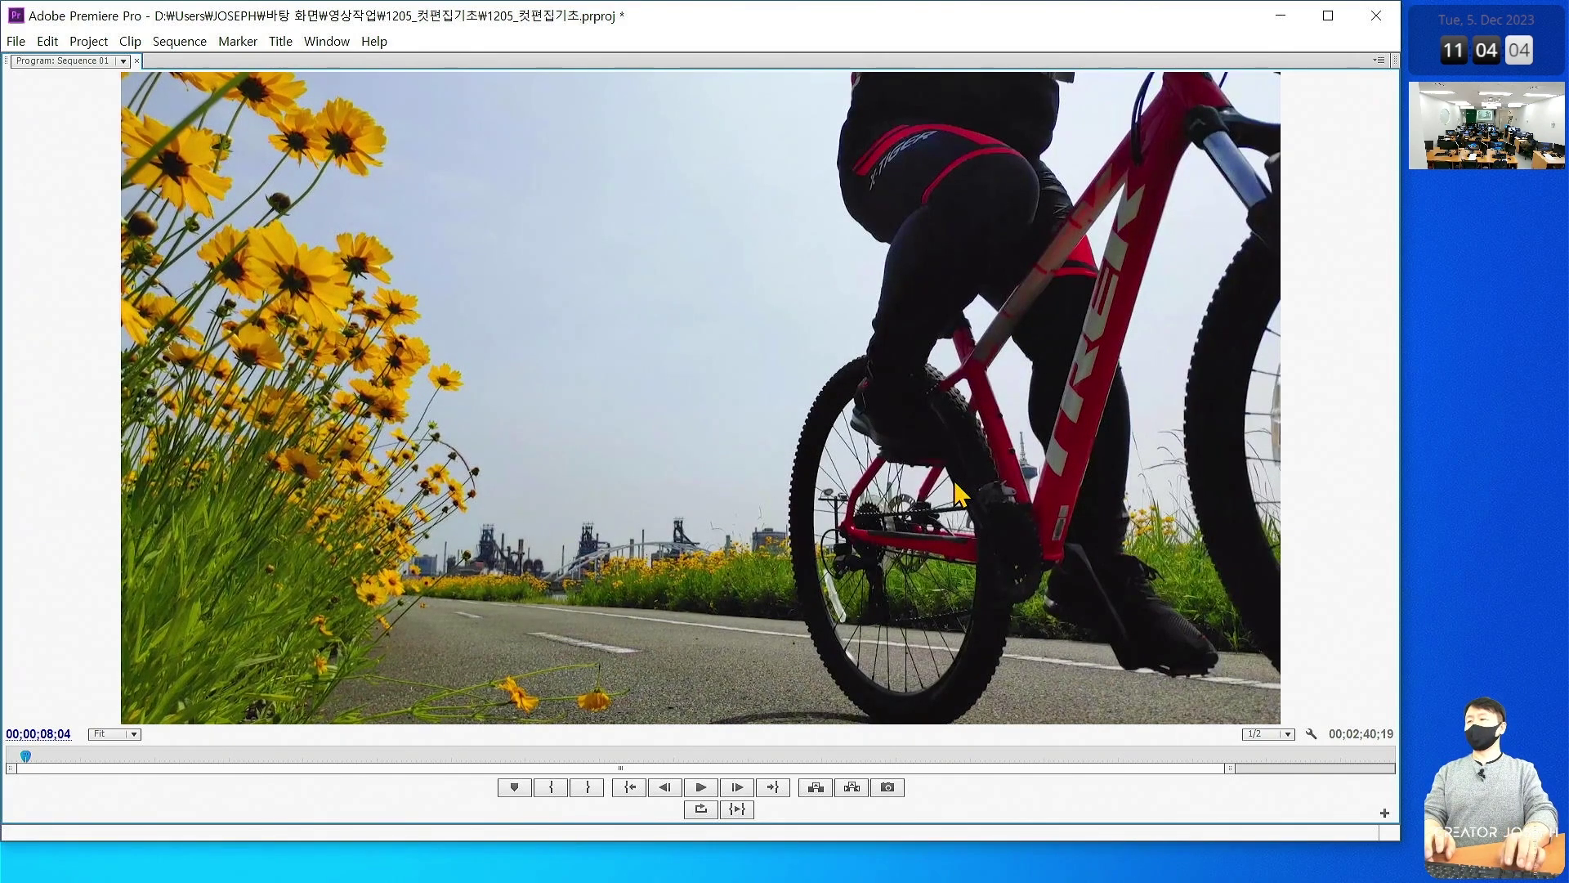
{"action": "key", "text": "Left"}
{"action": "key", "text": "Left"}
{"action": "key", "text": "Left"}
{"action": "key", "text": "Left"}
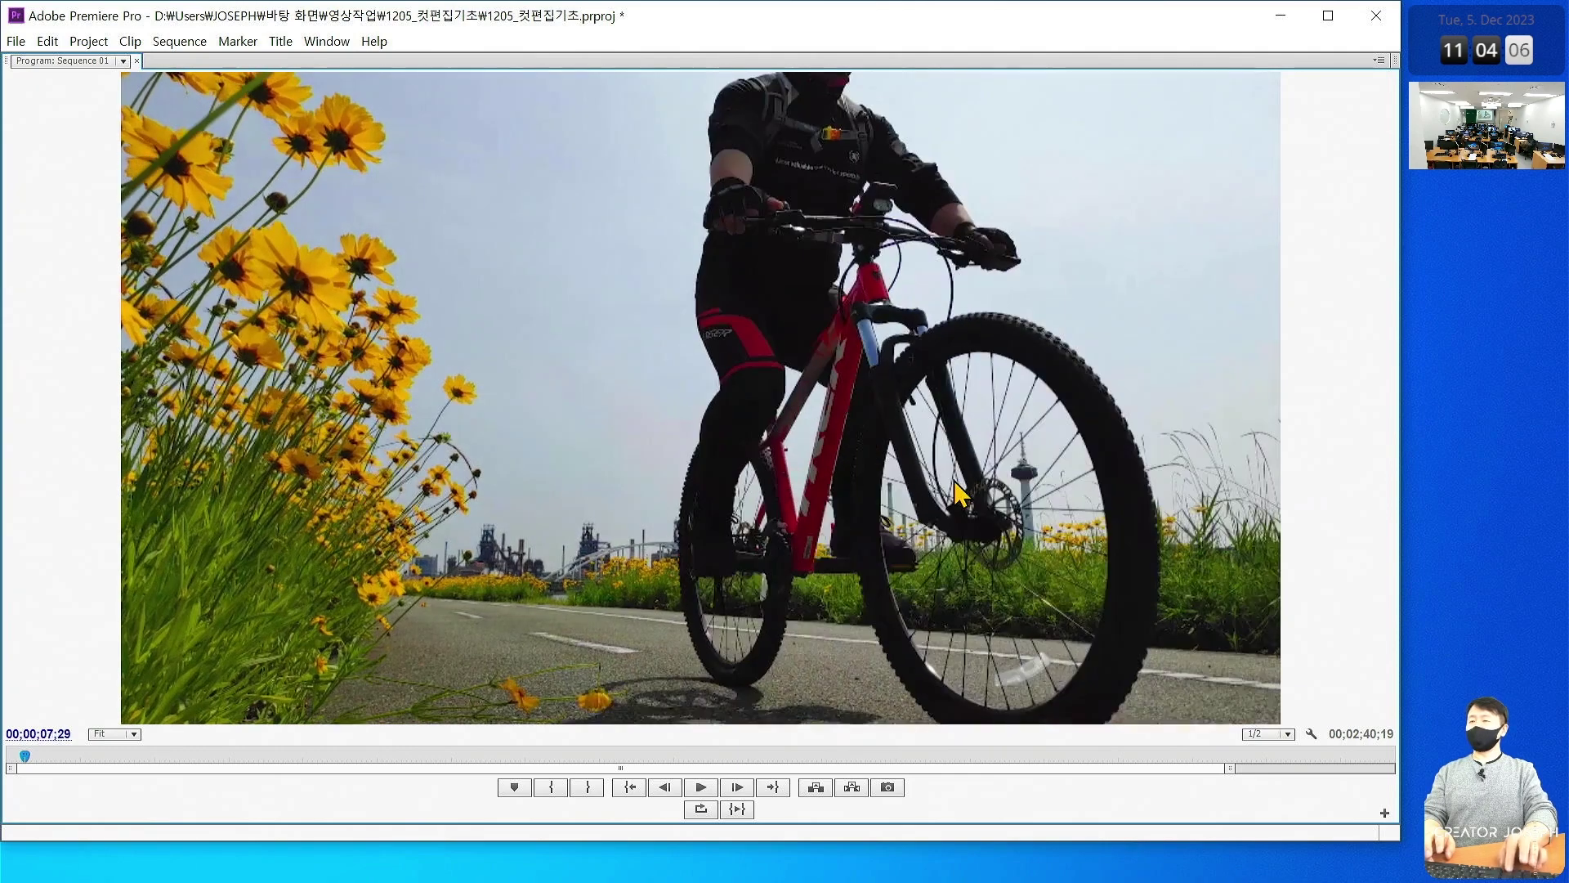
{"action": "key", "text": "Right"}
{"action": "key", "text": "Right"}
{"action": "key", "text": "Right"}
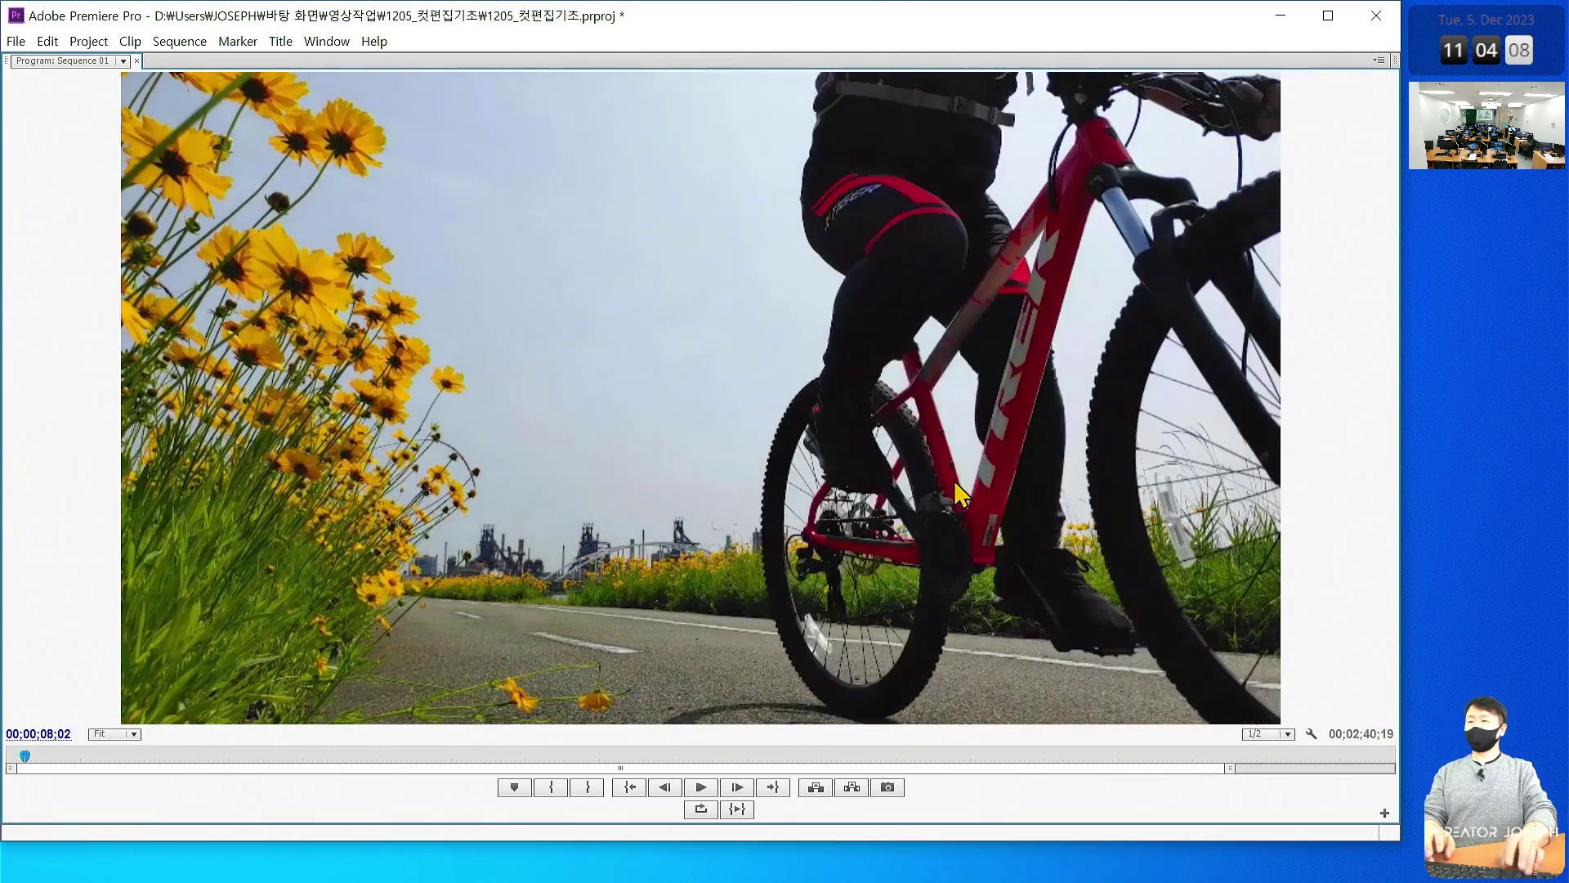
{"action": "key", "text": "Right"}
{"action": "key", "text": "Left"}
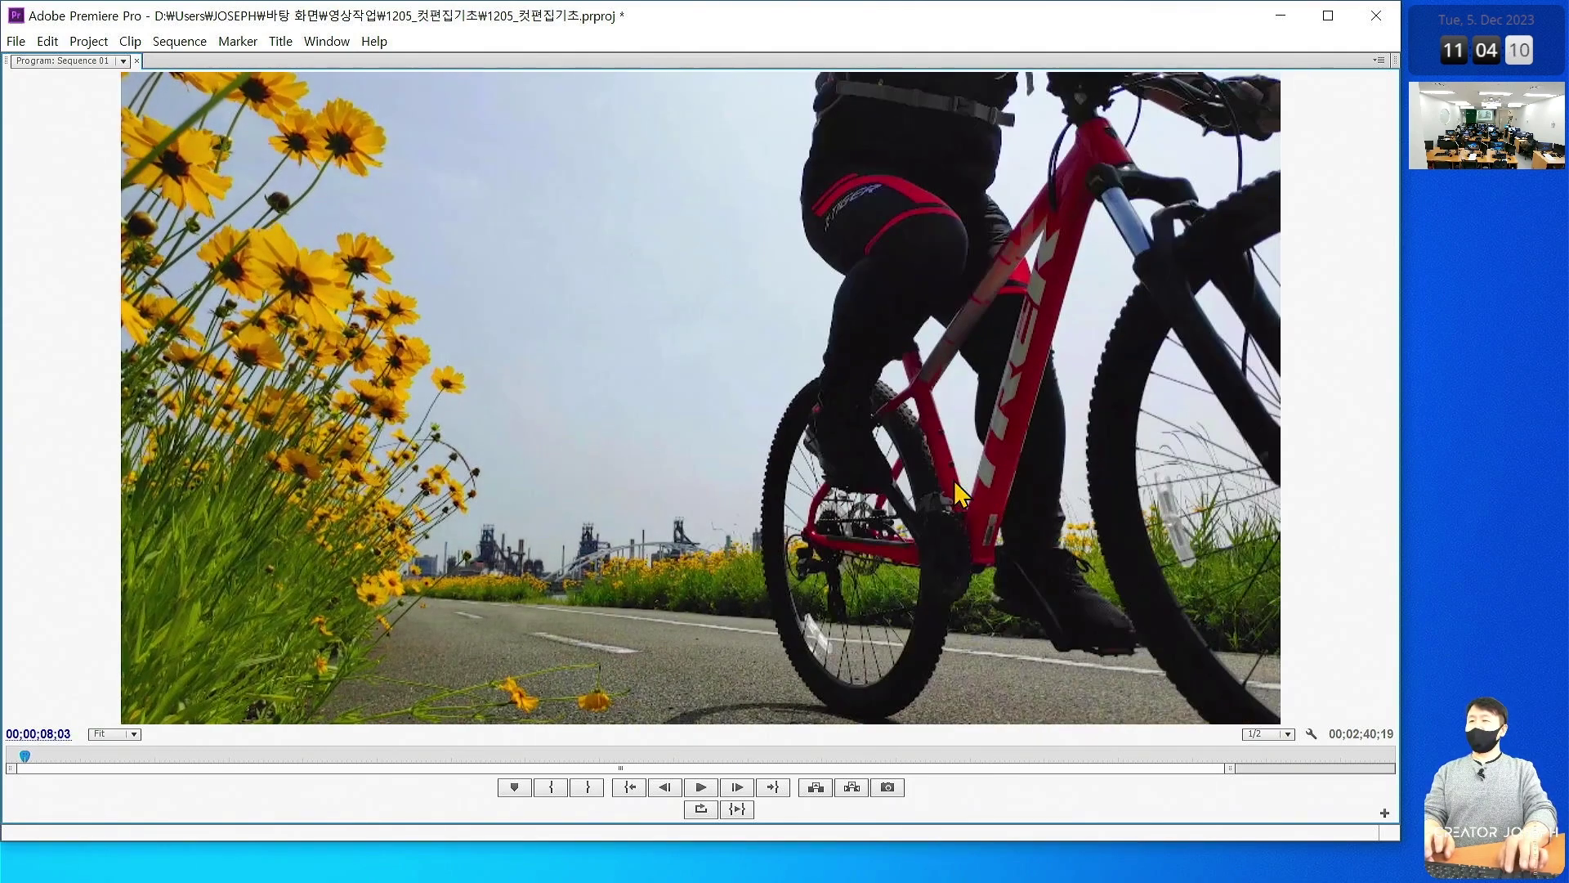
{"action": "key", "text": "Right"}
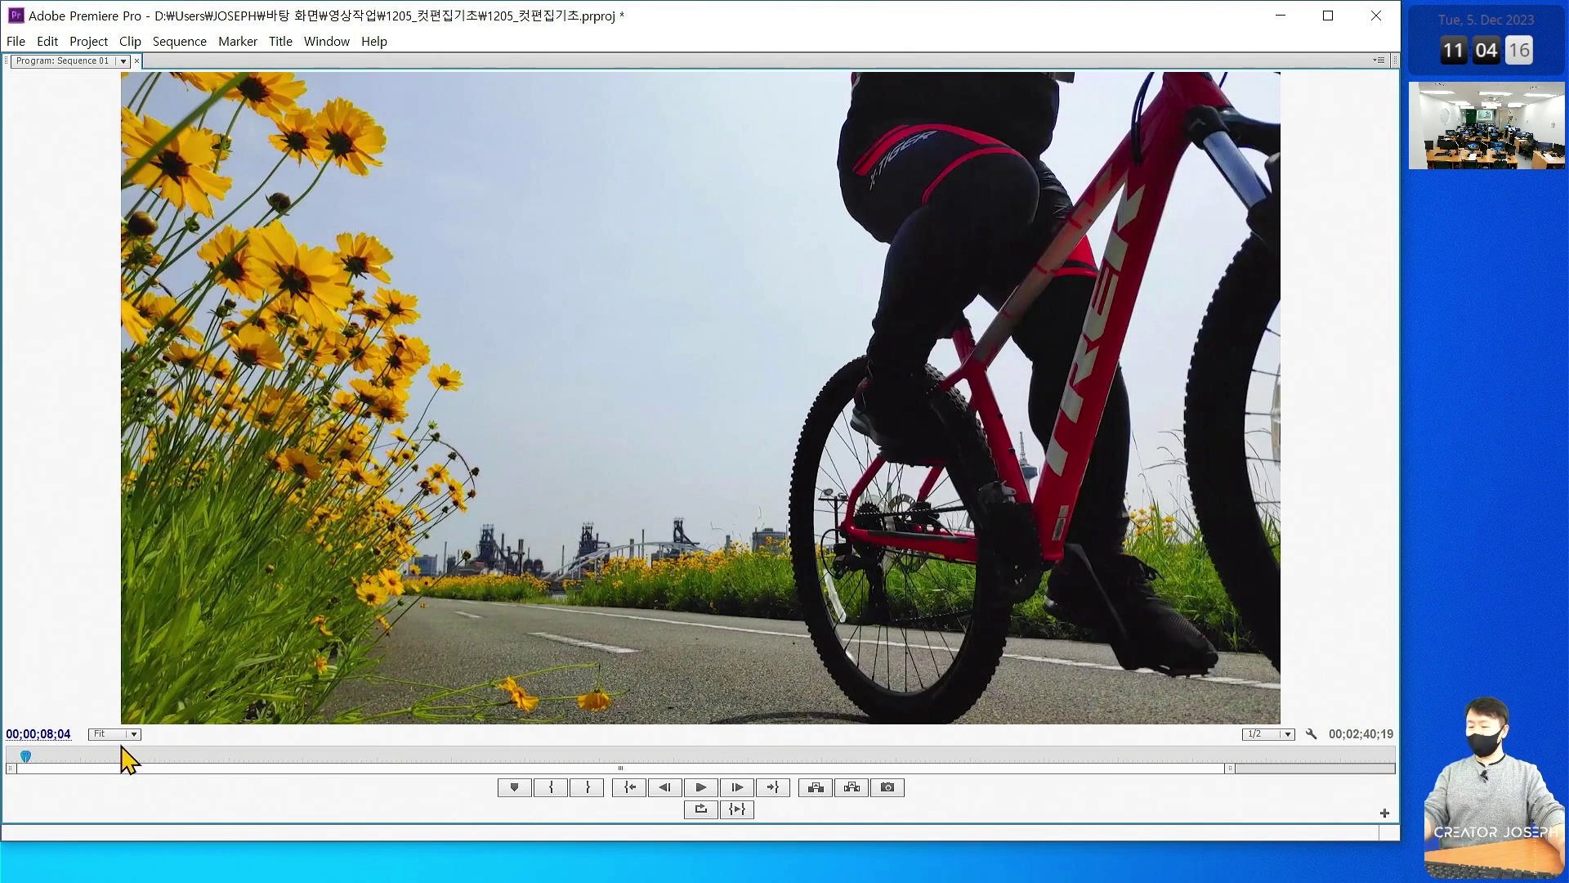
{"action": "key", "text": "grave"}
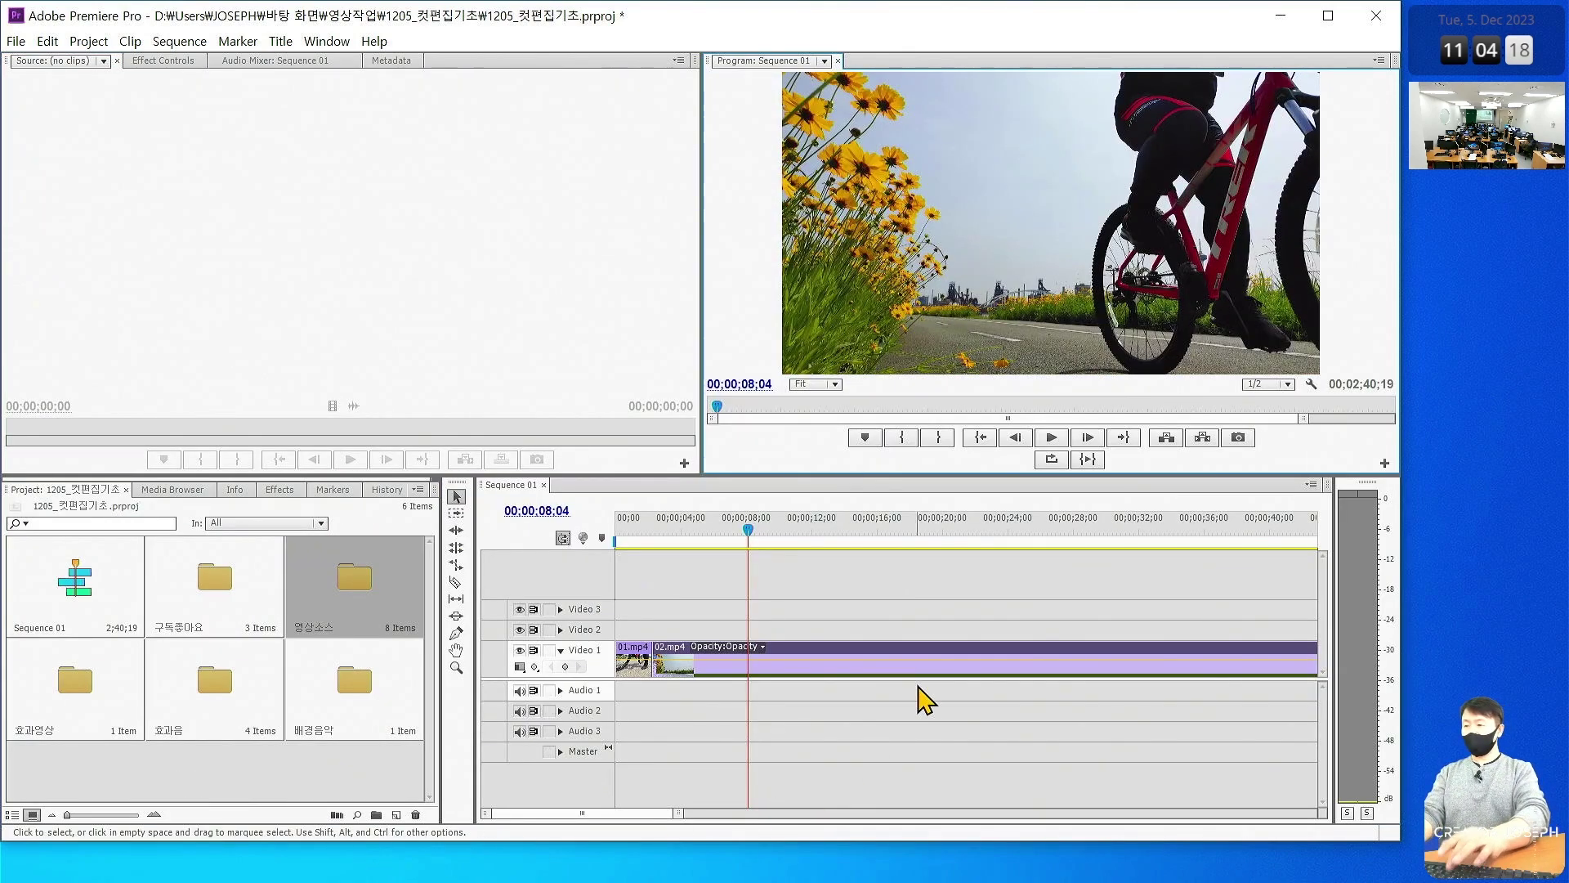
Cut 02.mp4 at 00;00;08;04, then move to the next cut and step back to 51;18
{"action": "left_click", "coordinate": [926, 701]}
{"action": "key", "text": "ctrl+k"}
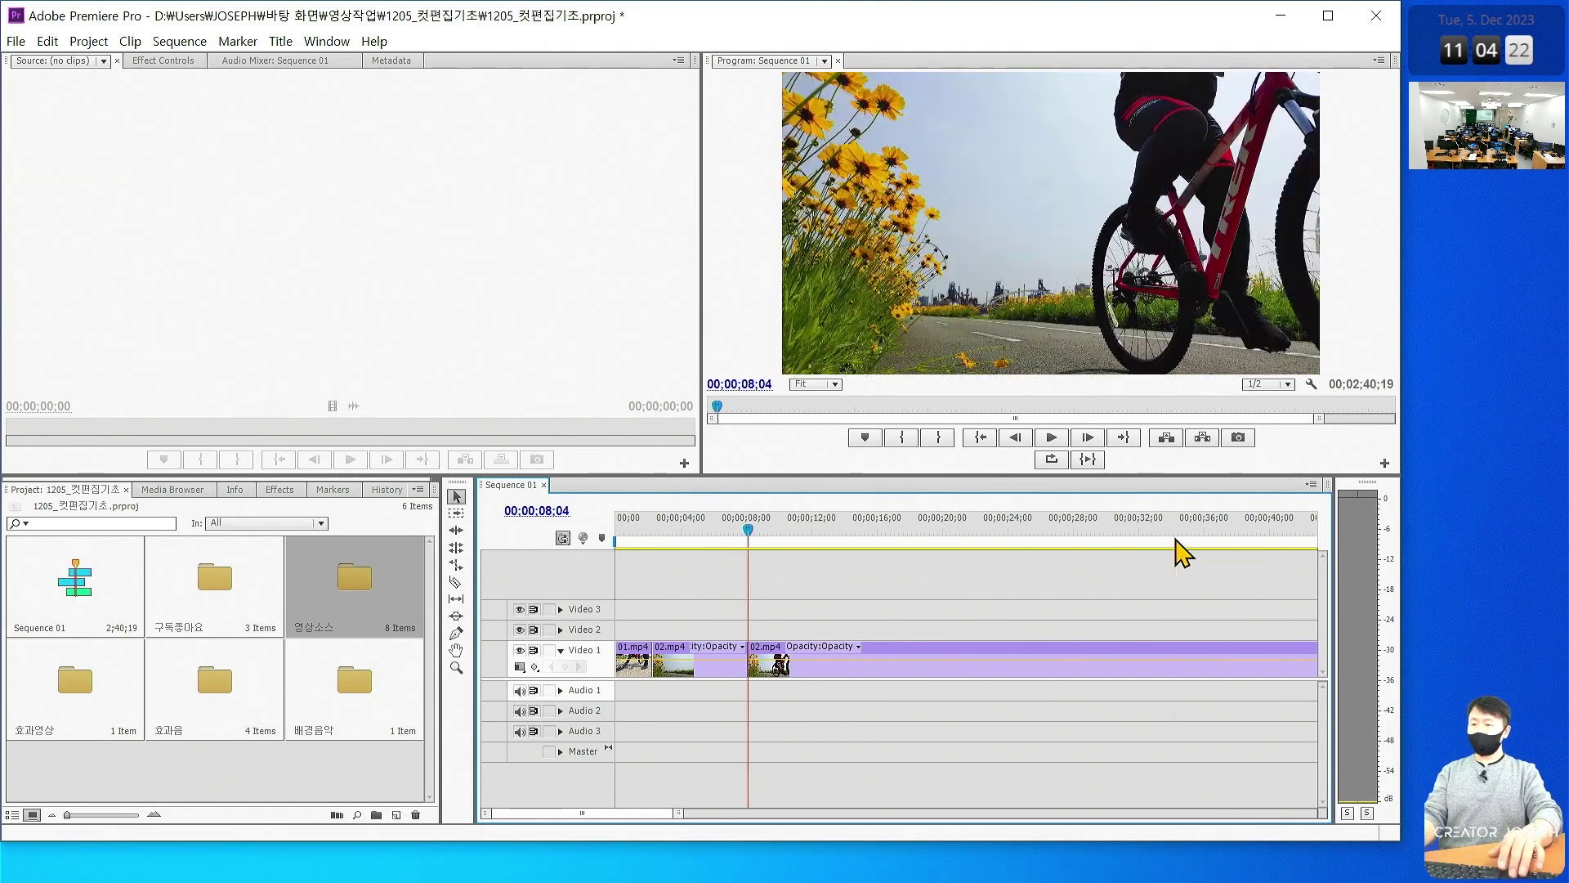
{"action": "key", "text": "Down"}
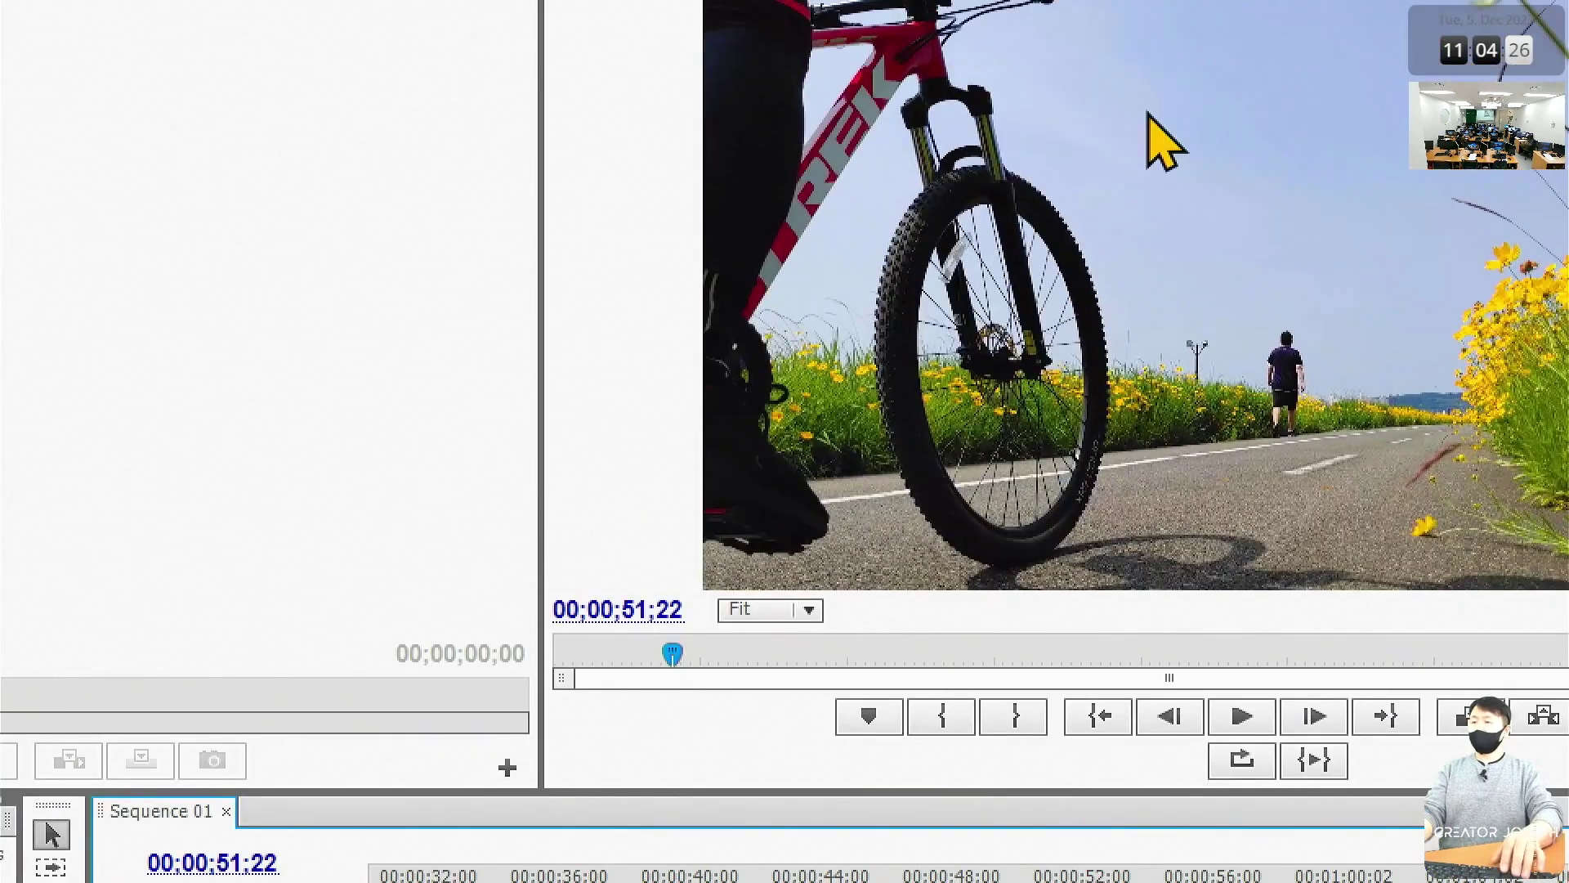
{"action": "key", "text": "Left"}
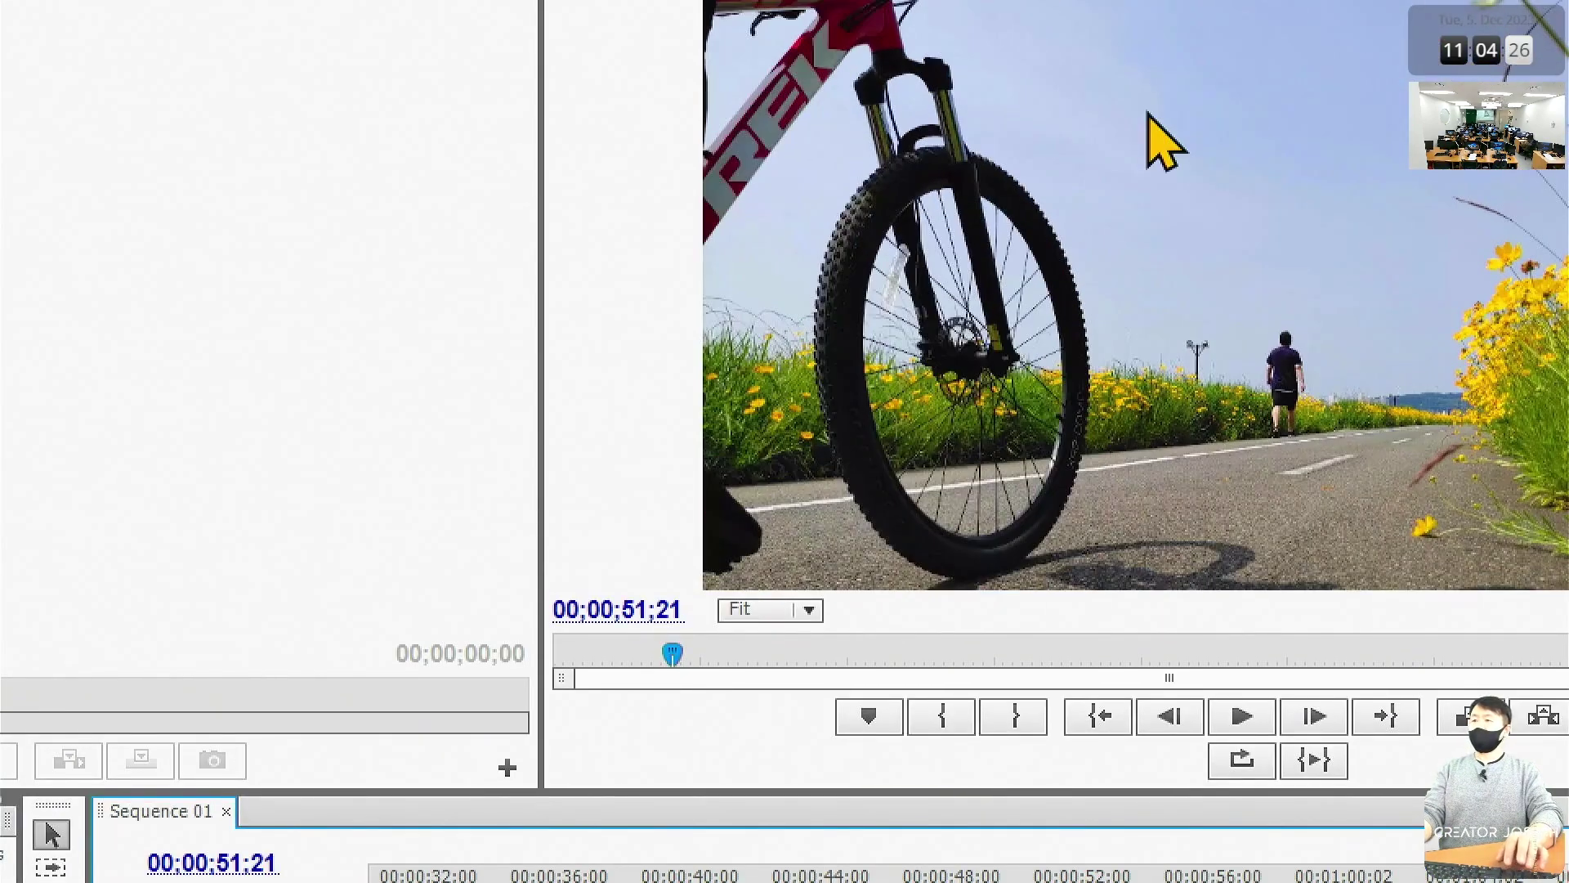
{"action": "key", "text": "Left"}
{"action": "key", "text": "Left"}
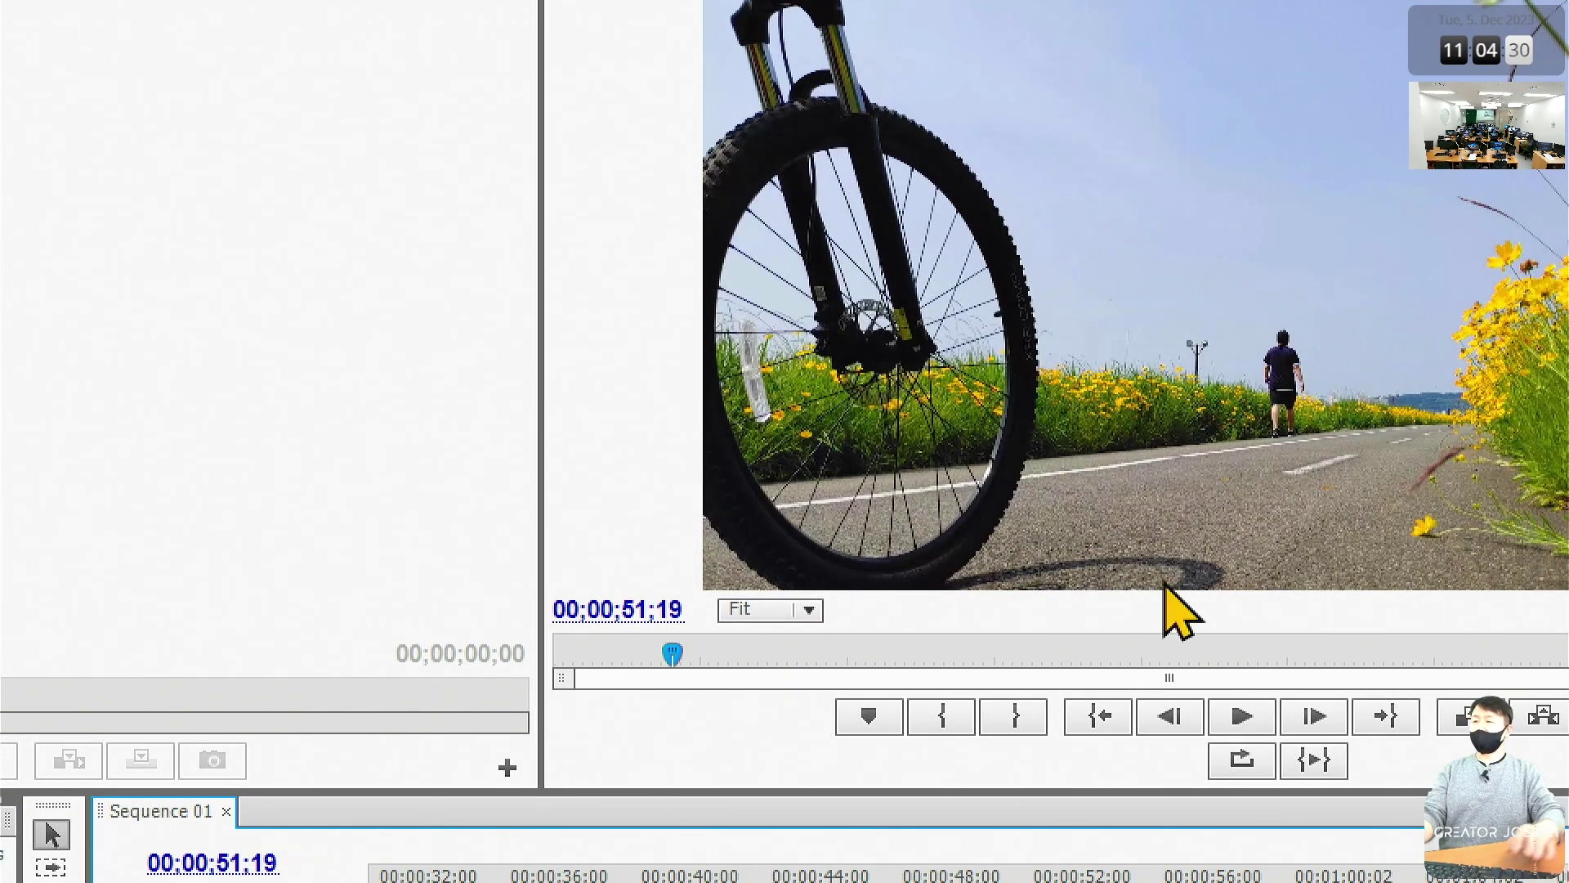
{"action": "key", "text": "Left"}
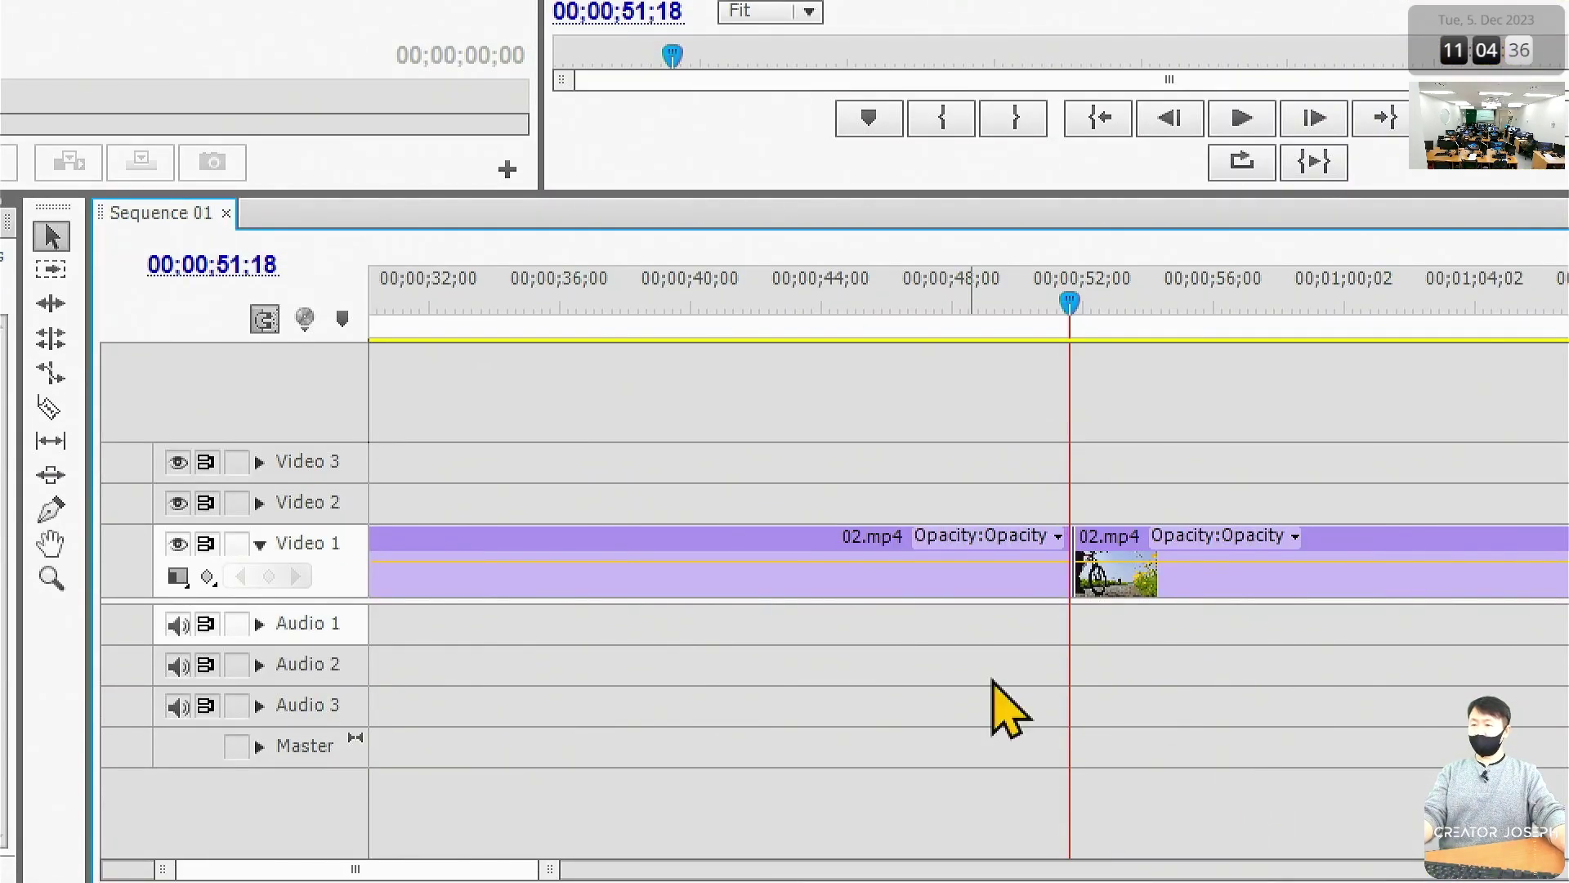
Ripple-delete the middle 02.mp4 piece so Sequence 01 runs 00;01;57;03, then return to the start
{"action": "left_click", "coordinate": [700, 586]}
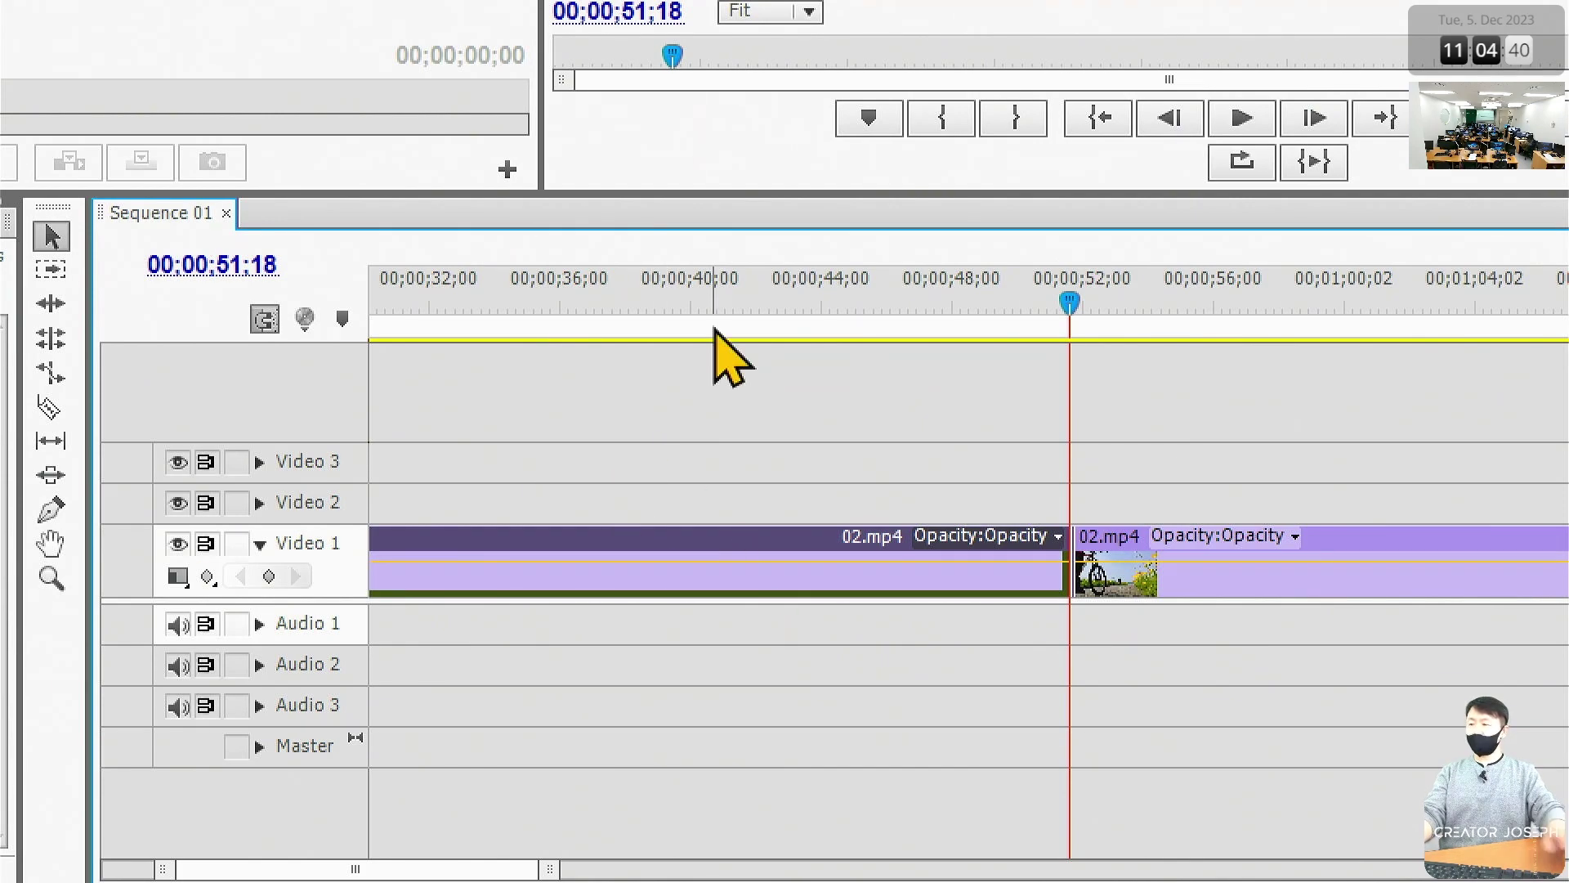
{"action": "key", "text": "shift+Delete"}
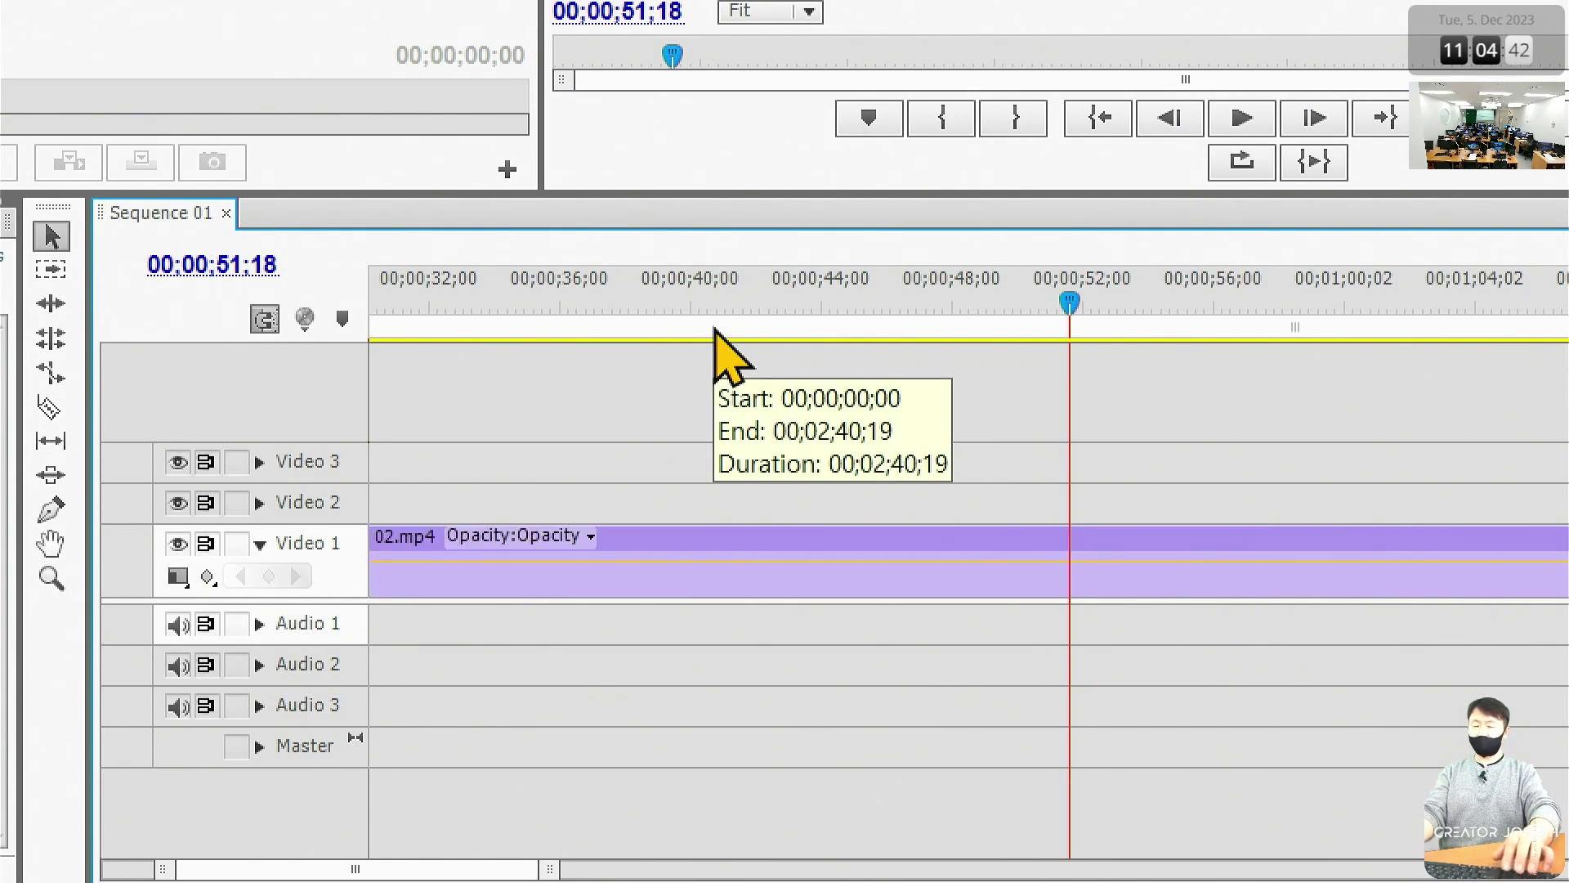
{"action": "key", "text": "Home"}
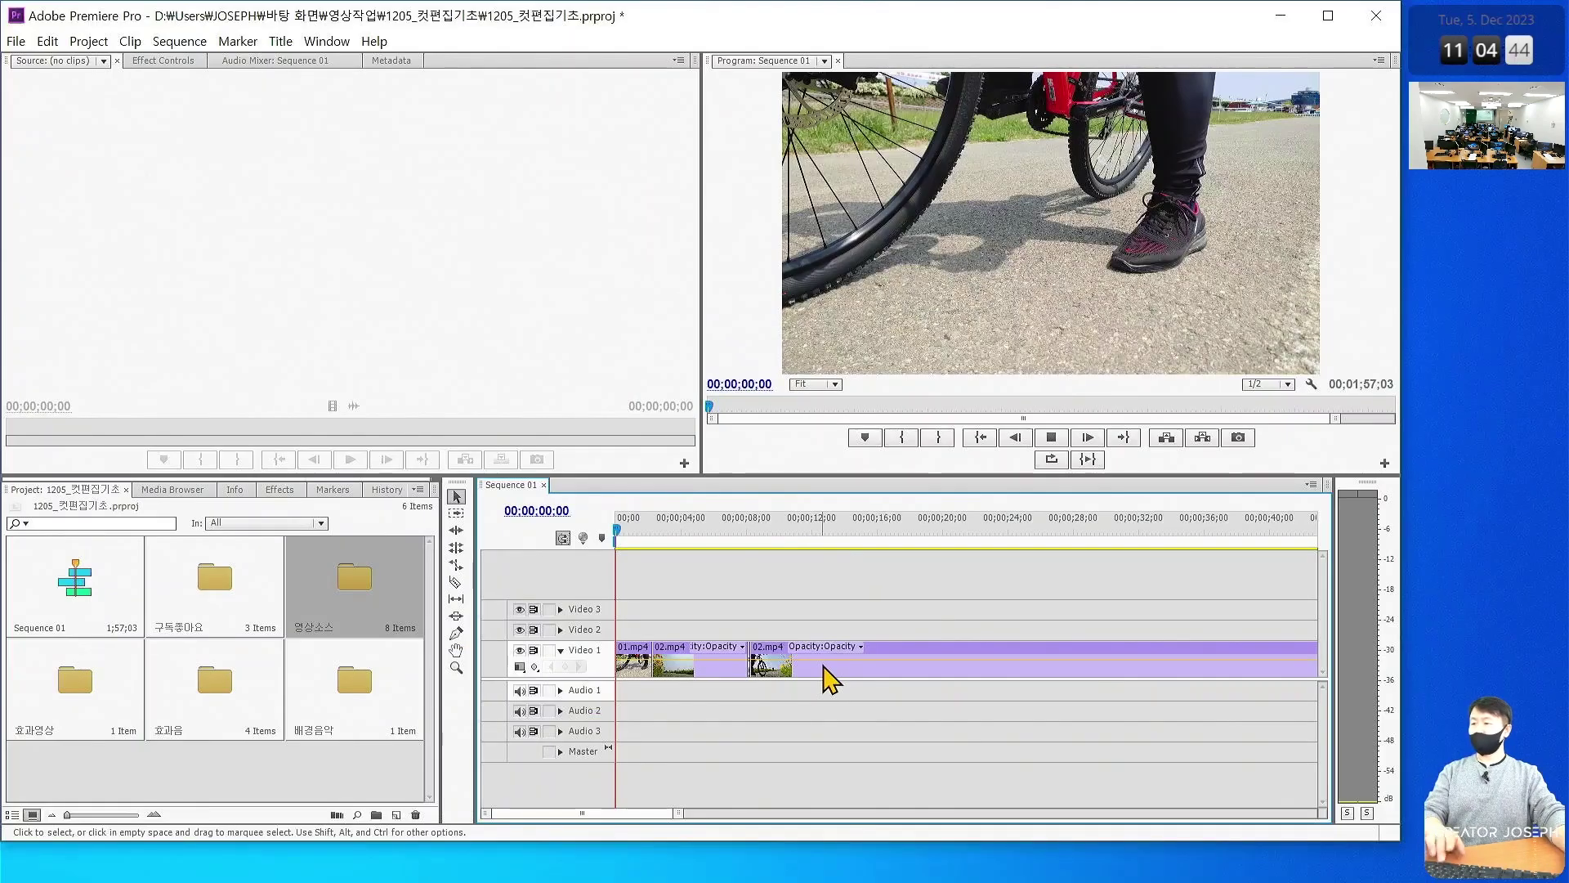
{"action": "key", "text": "space"}
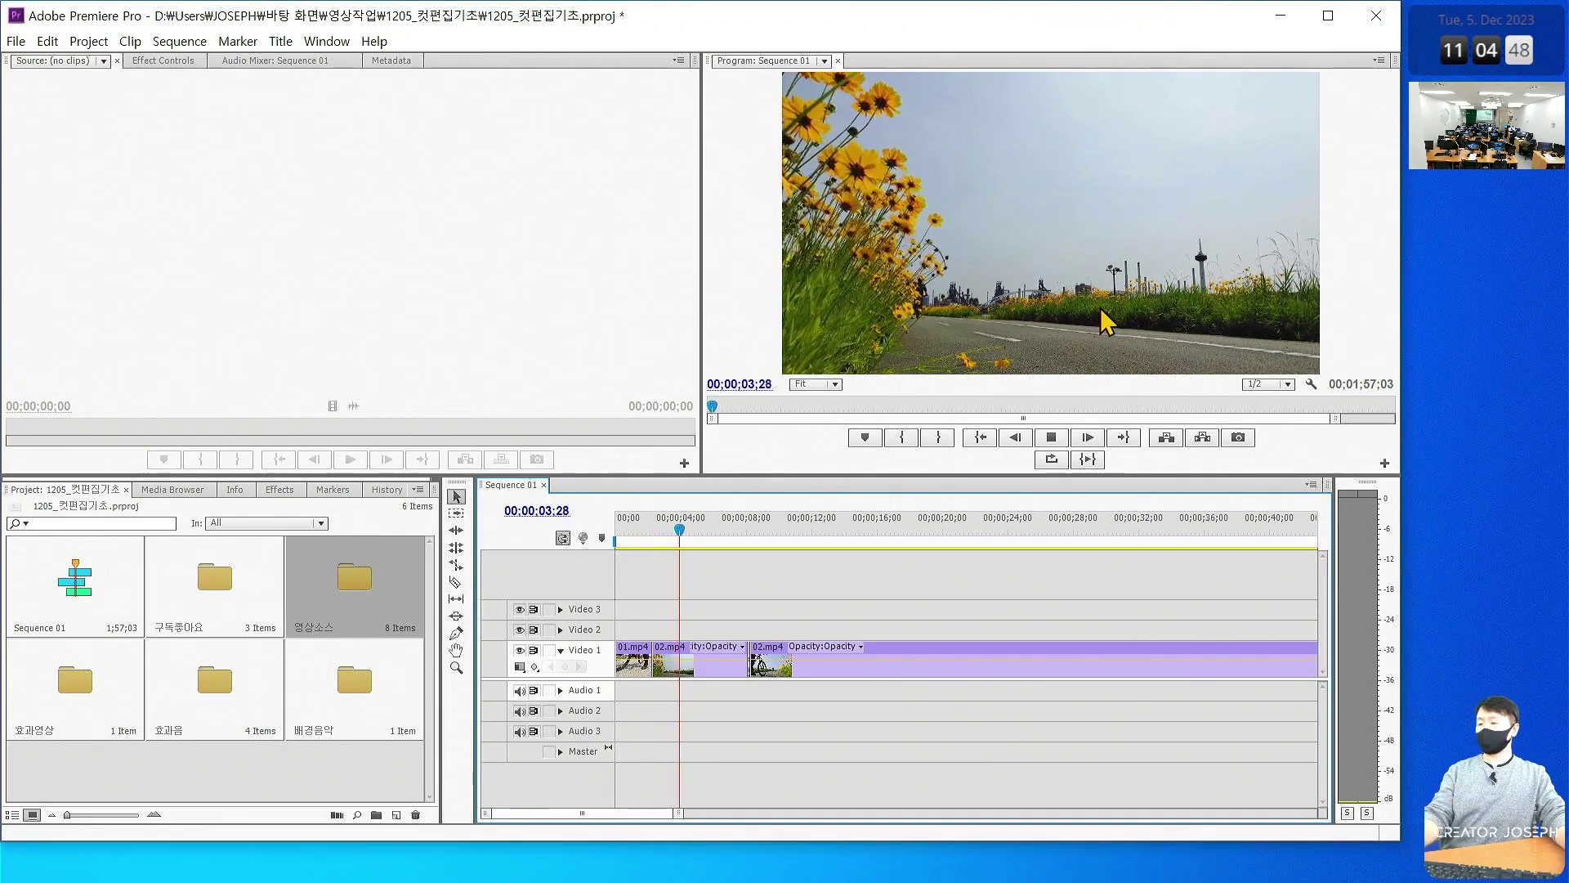
{"action": "key", "text": "grave"}
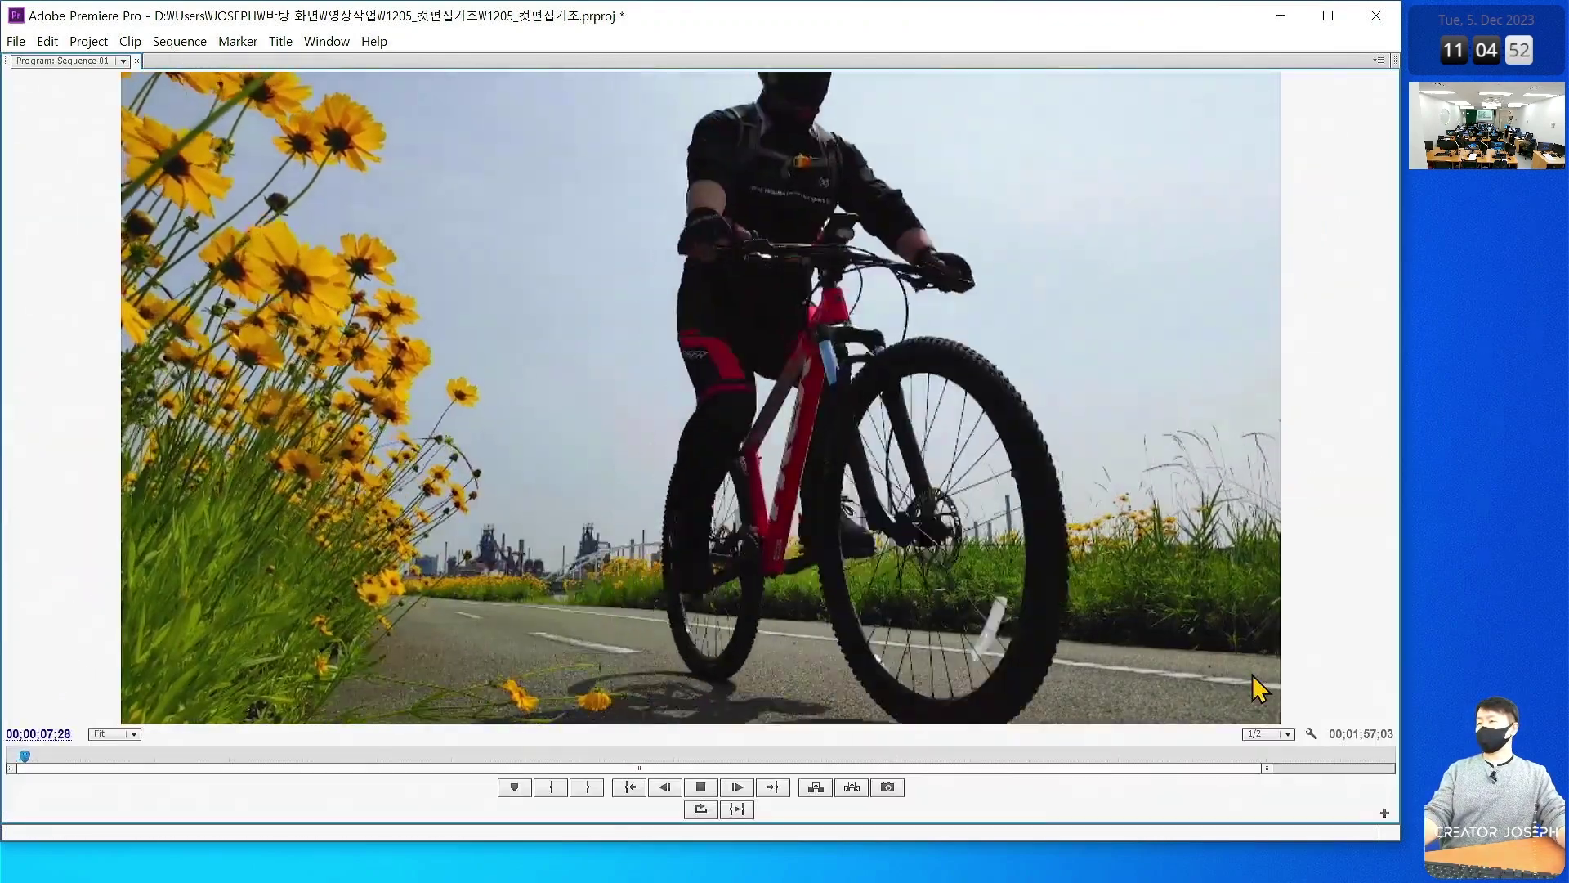
{"action": "key", "text": "space"}
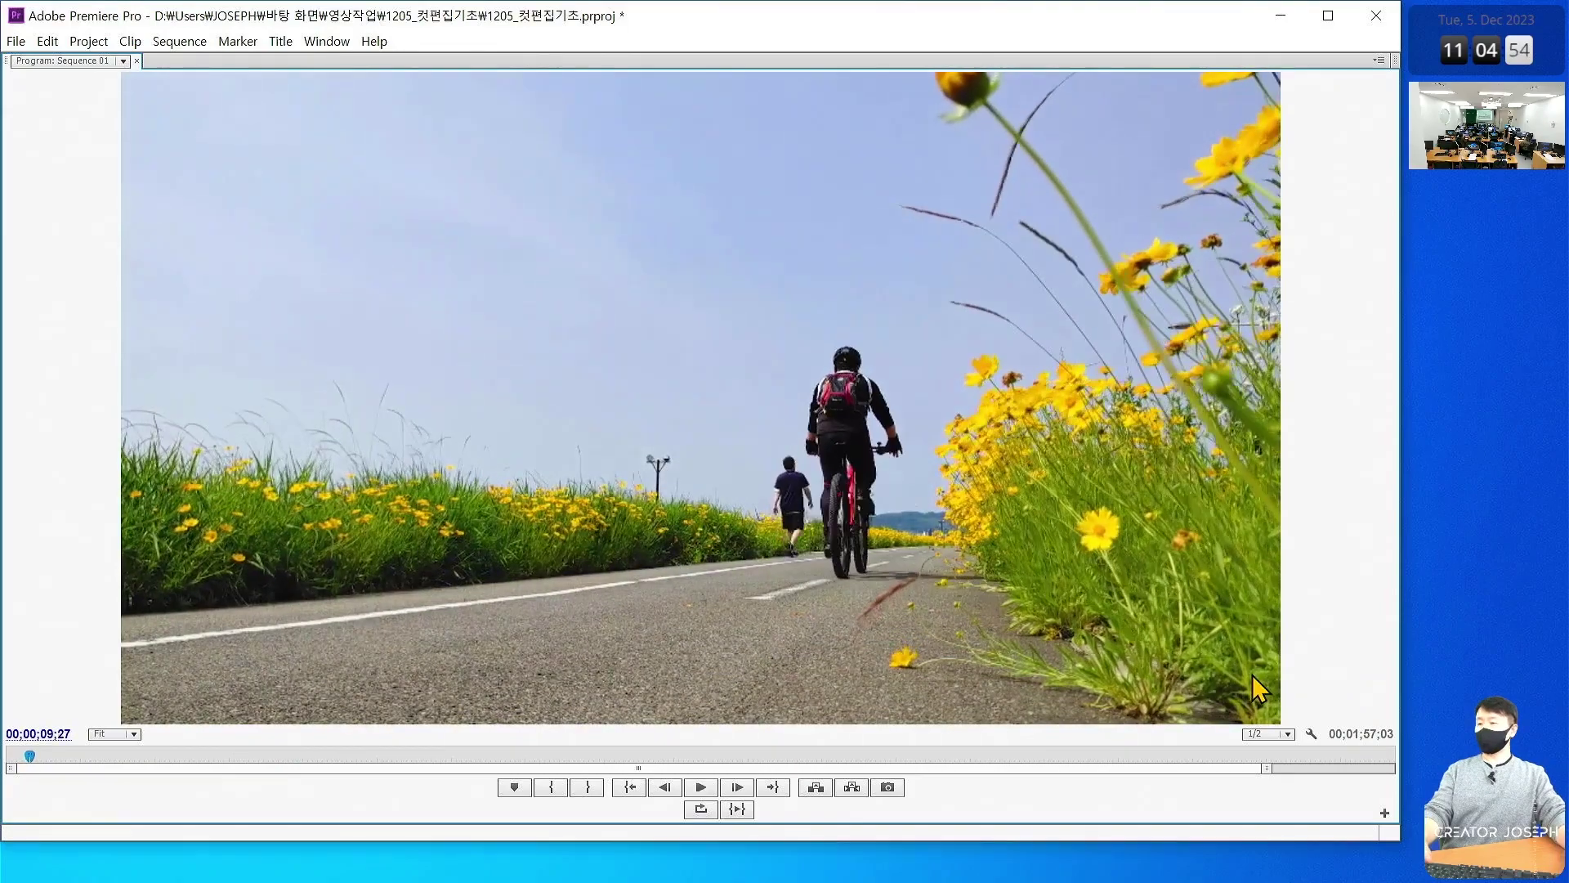
{"action": "key", "text": "Home"}
{"action": "key", "text": "space"}
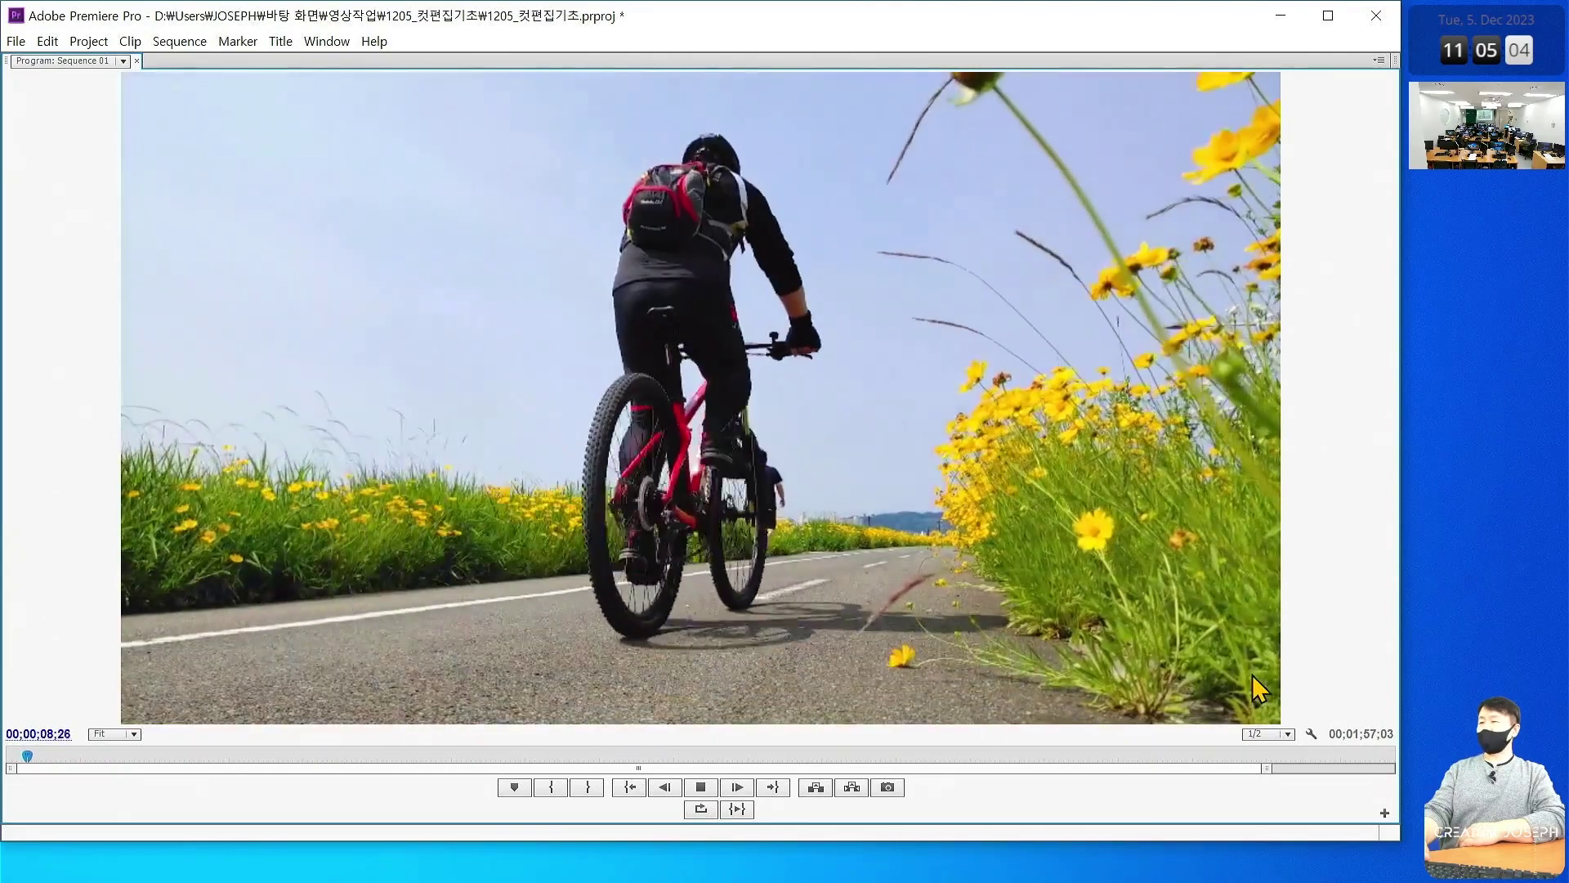
{"action": "key", "text": "space"}
{"action": "key", "text": "Home"}
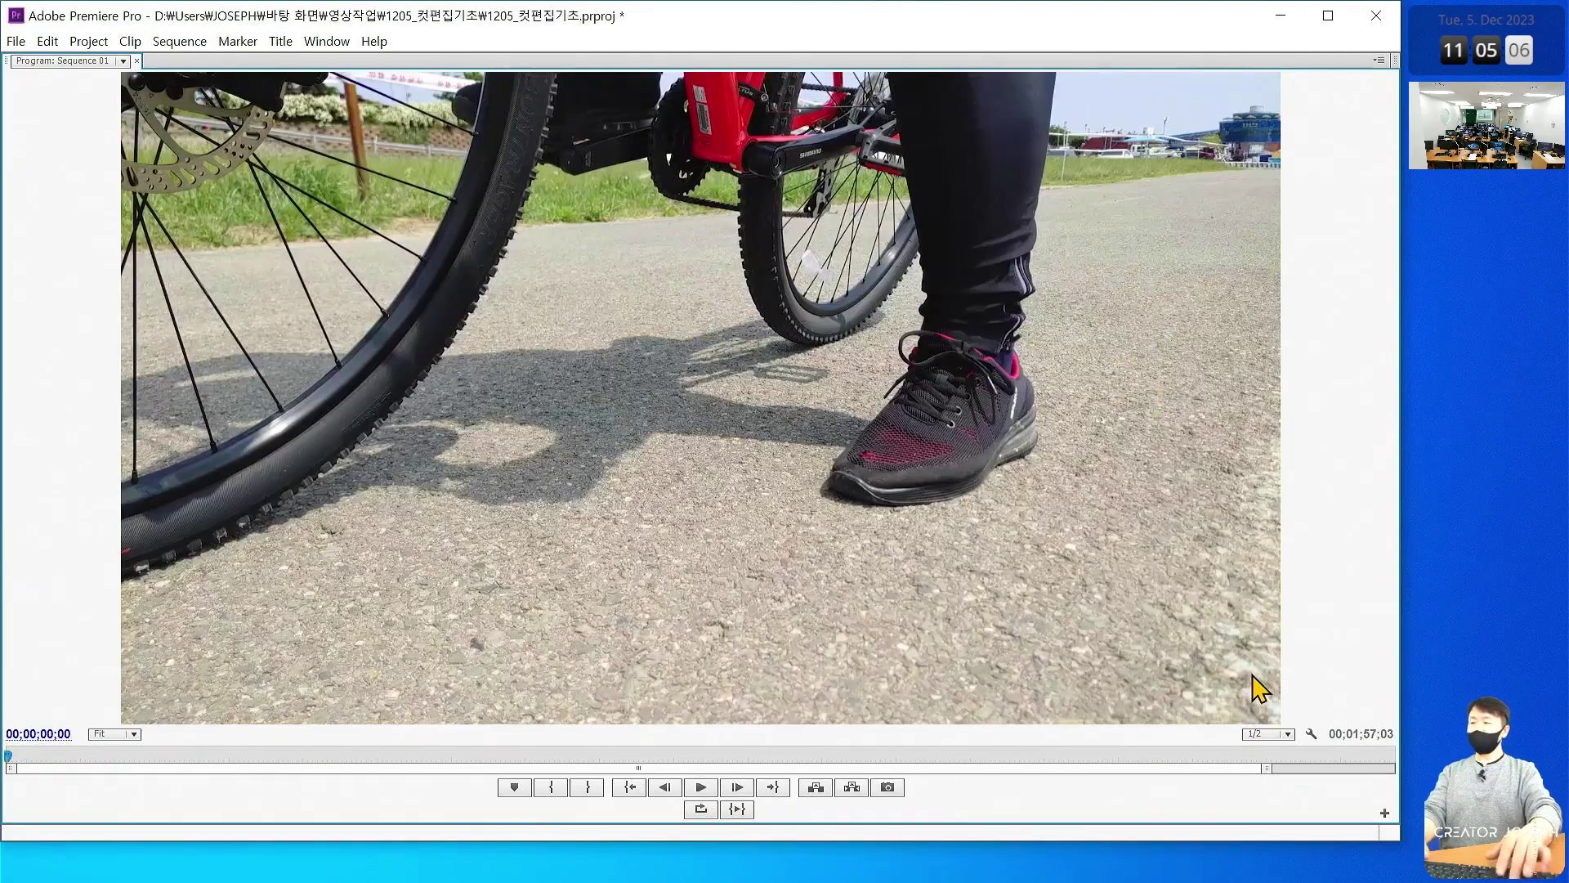
{"action": "key", "text": "grave"}
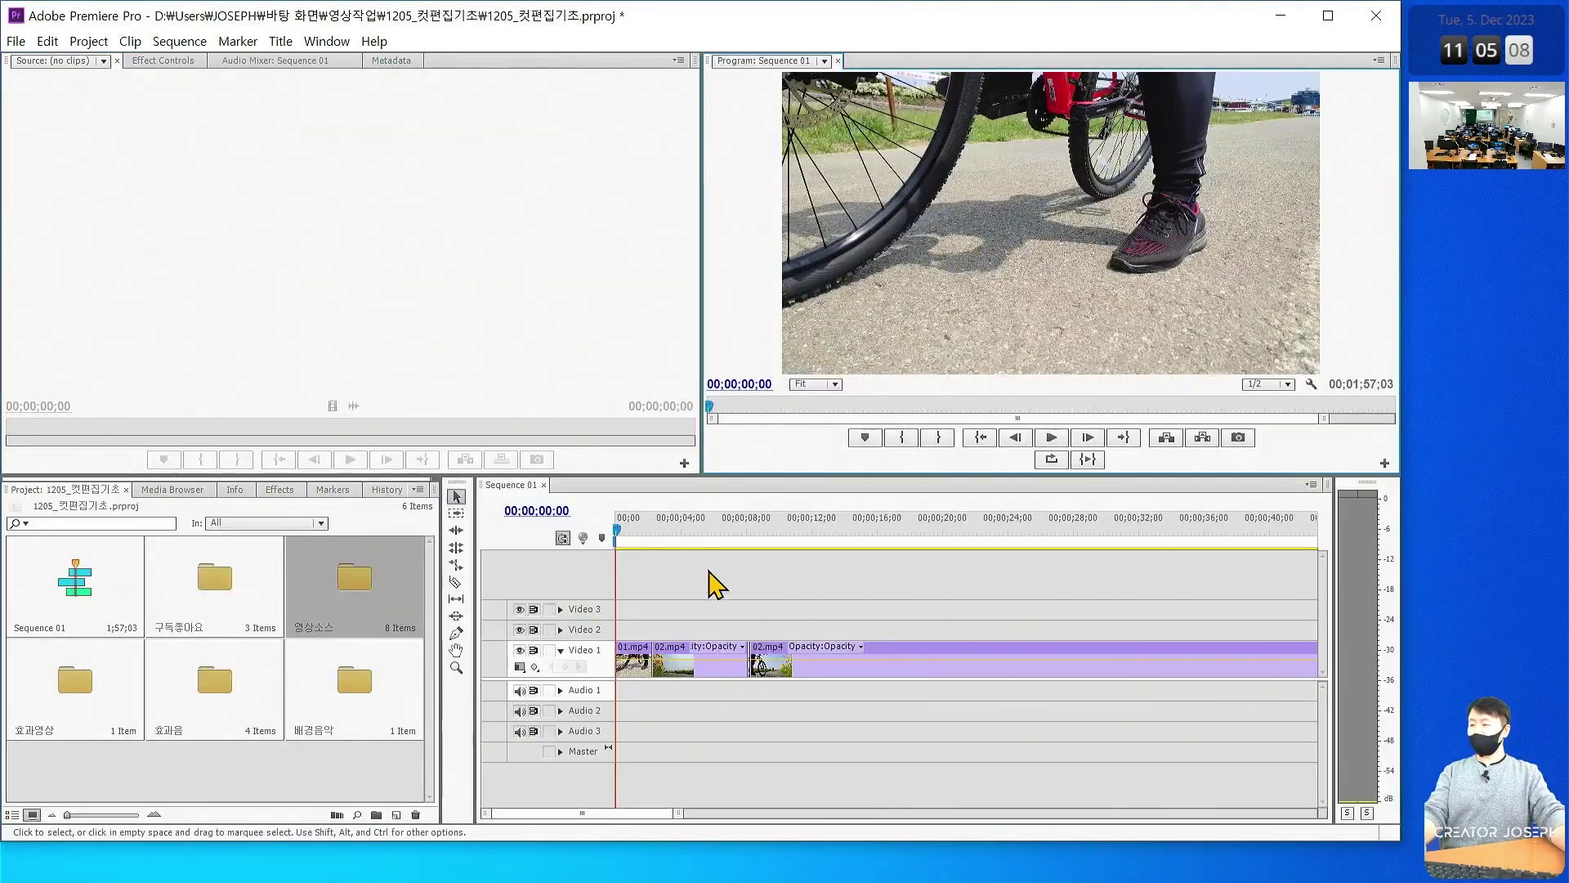
Zoom in around 00;00;08;00 and step frame by frame to locate the cut point
{"action": "left_click_drag", "start_coordinate": [736, 531], "coordinate": [746, 531]}
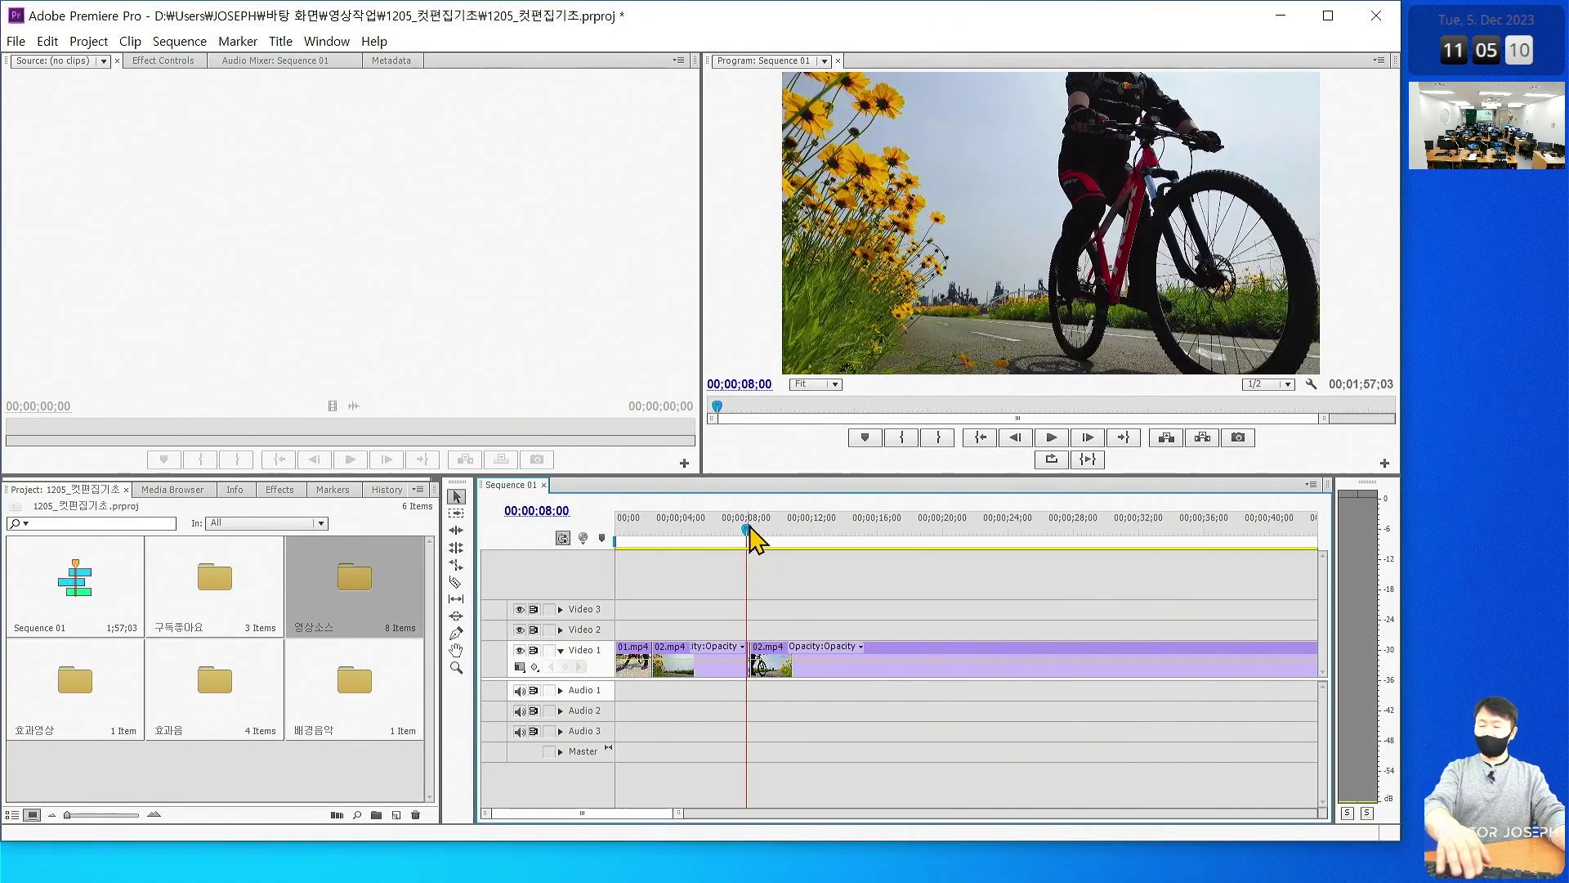
{"action": "key", "text": "="}
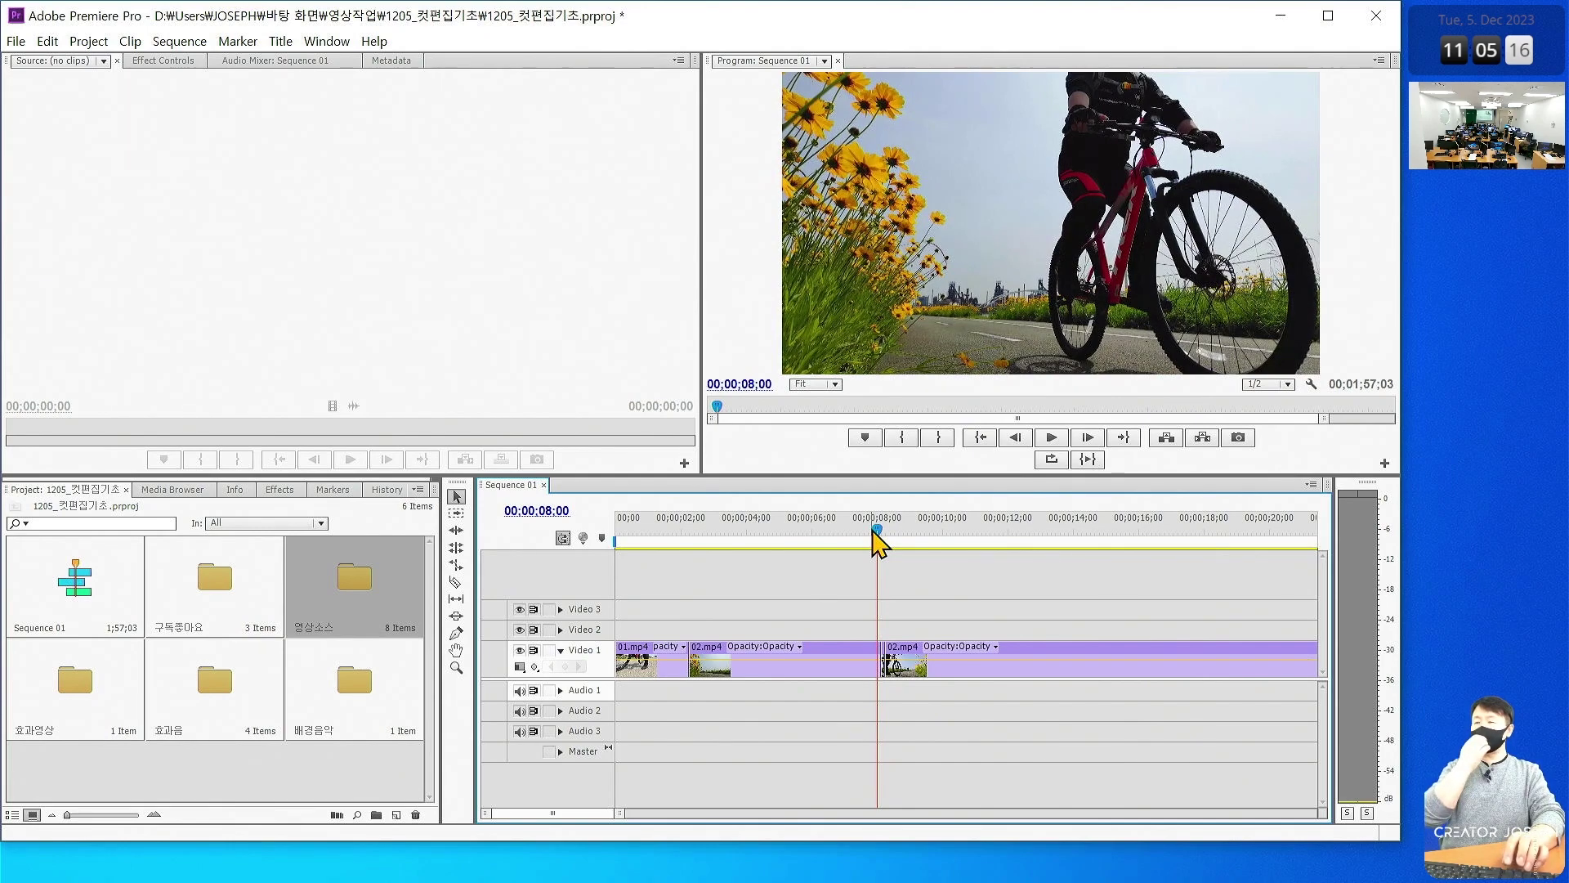
{"action": "key", "text": "Right"}
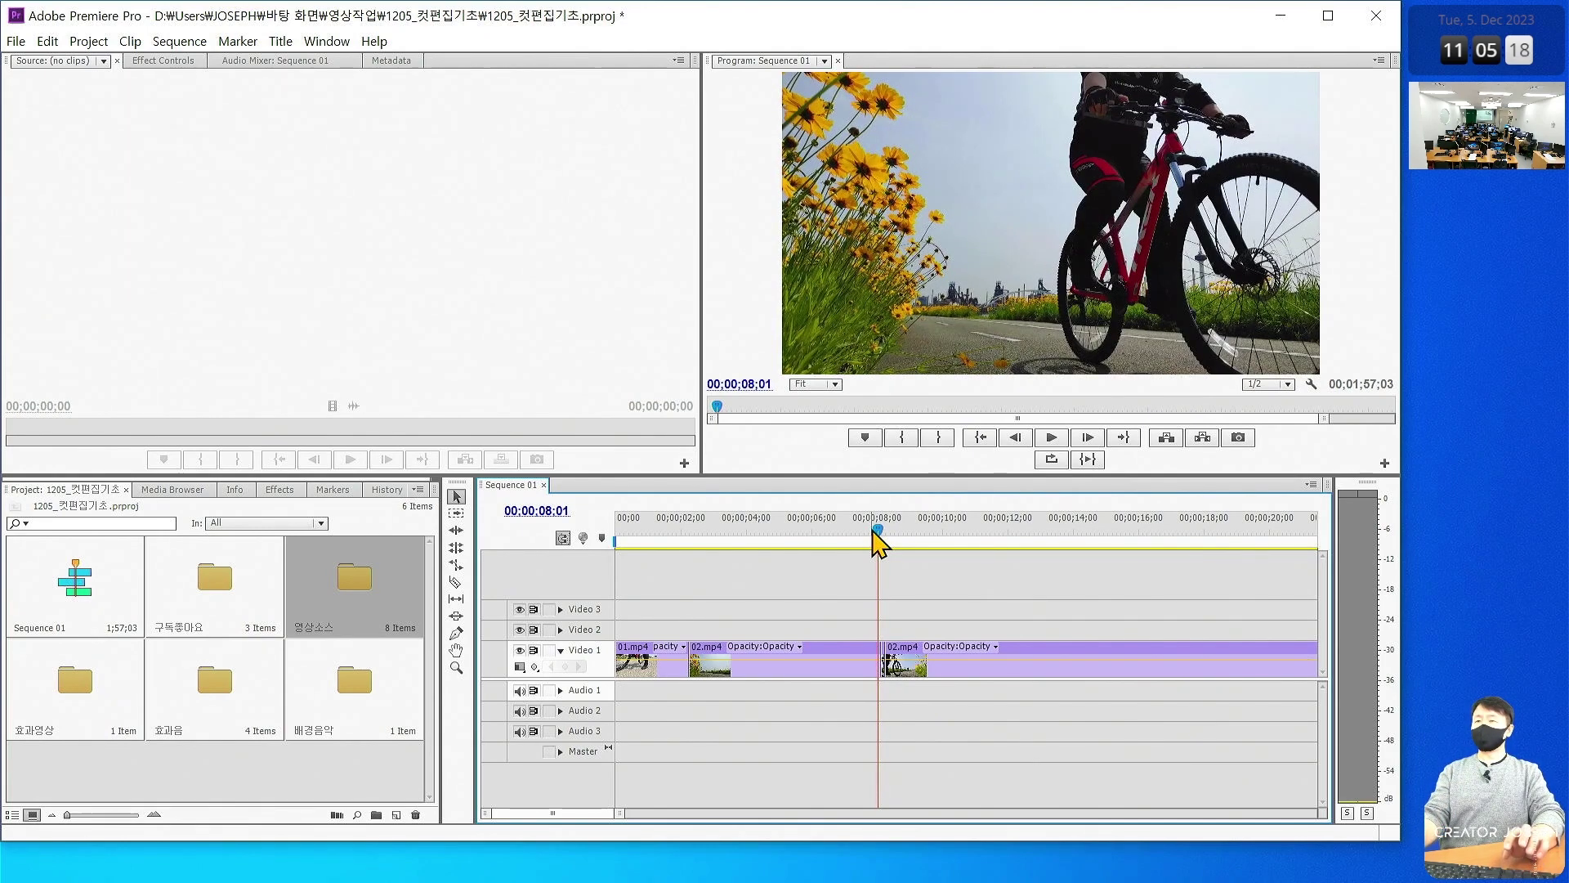
{"action": "key", "text": "Right"}
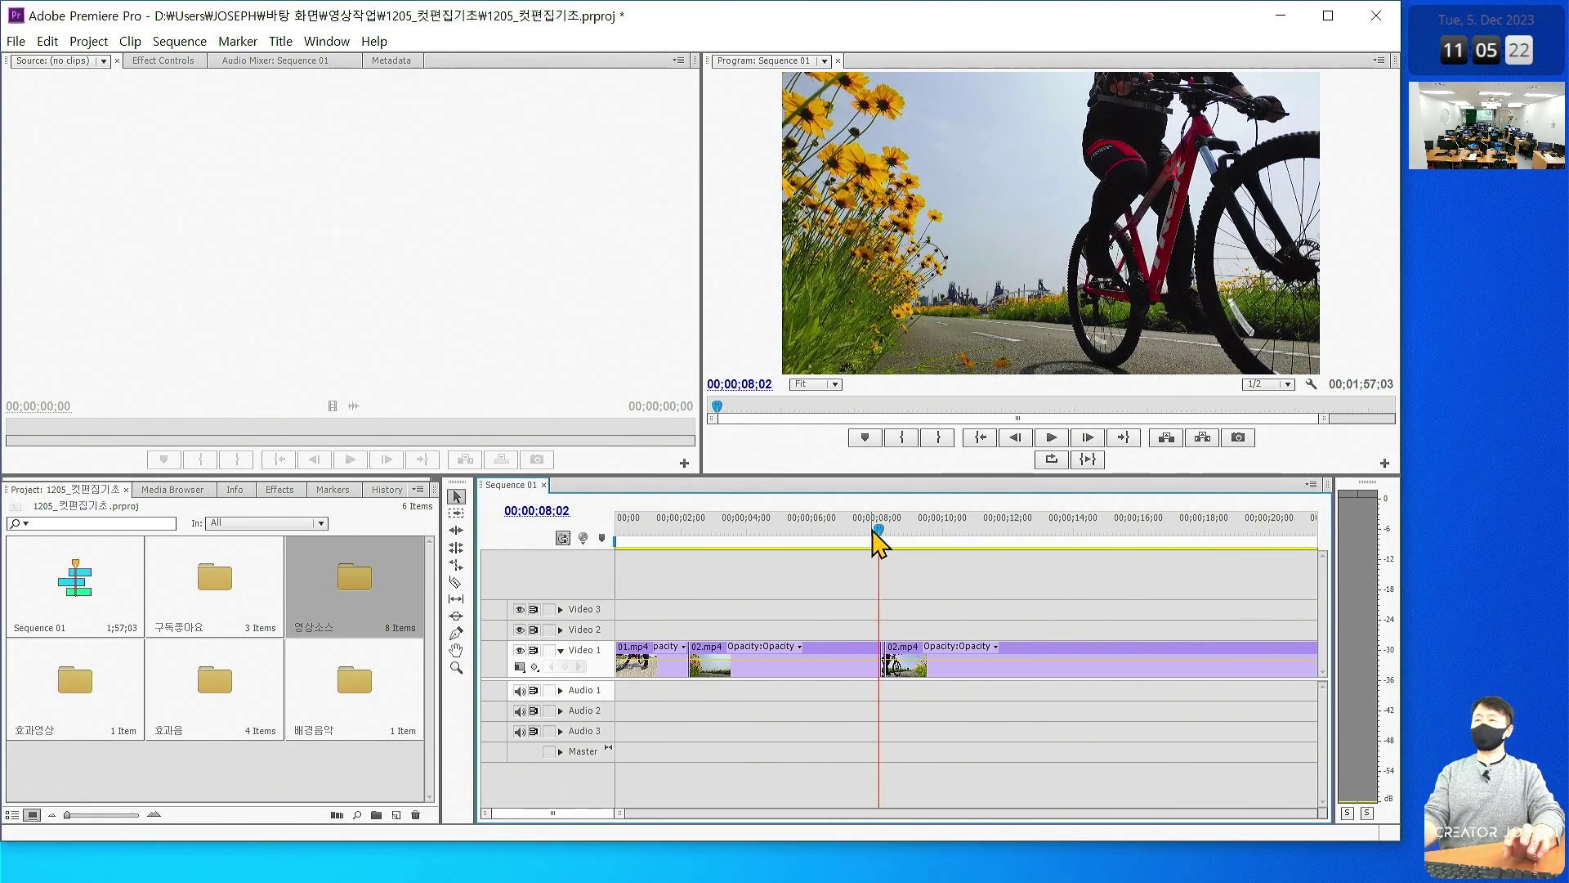
{"action": "key", "text": "Right"}
{"action": "key", "text": "Right"}
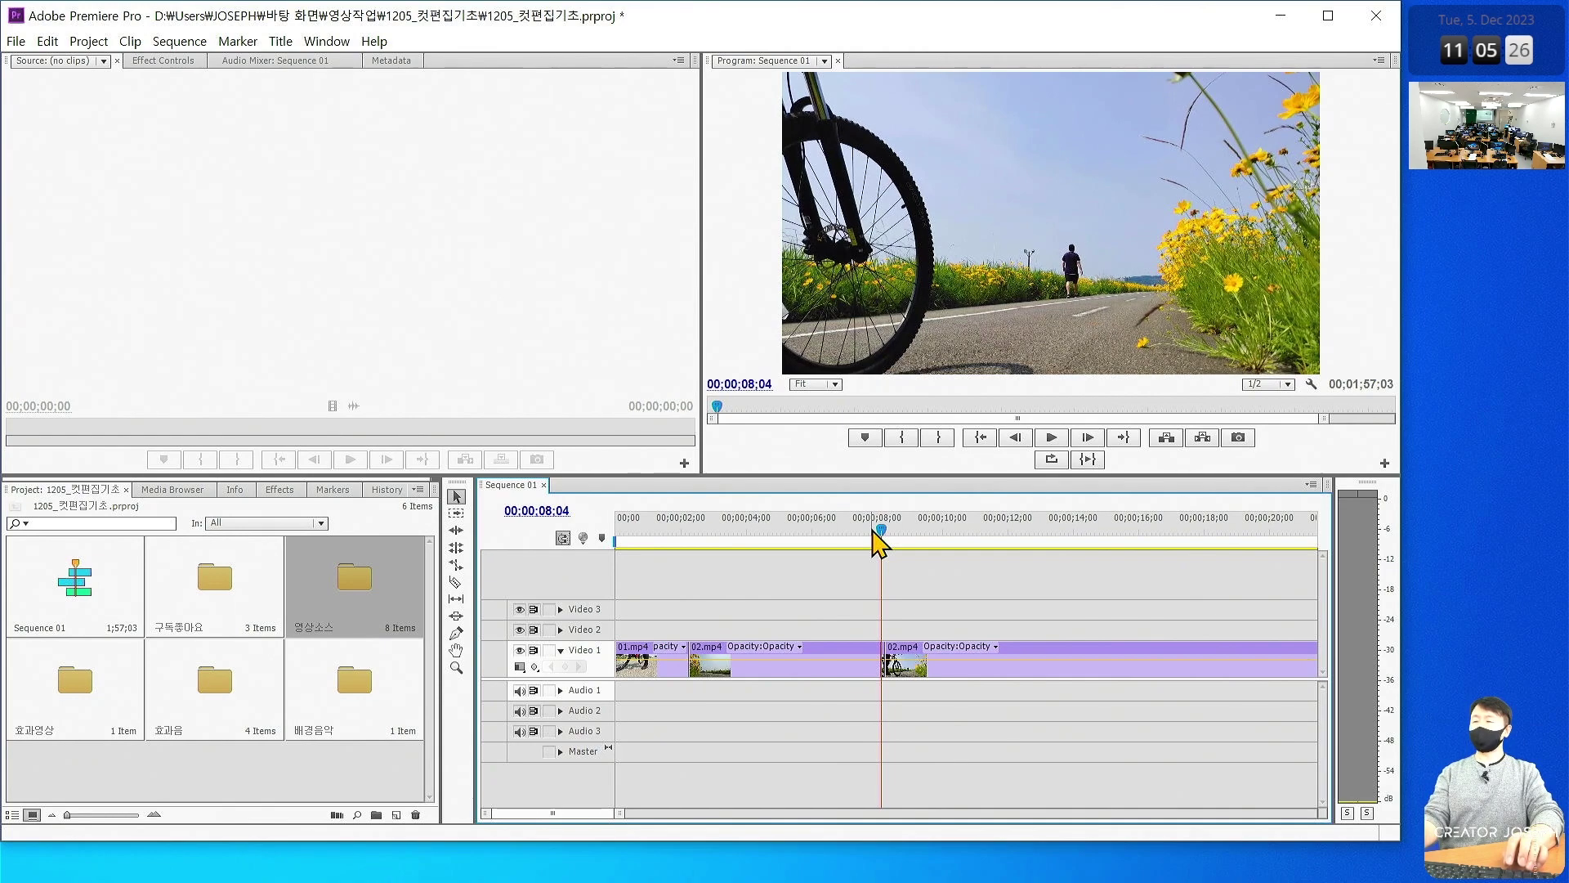
{"action": "key", "text": "Right"}
{"action": "key", "text": "Right"}
{"action": "left_click", "coordinate": [869, 533]}
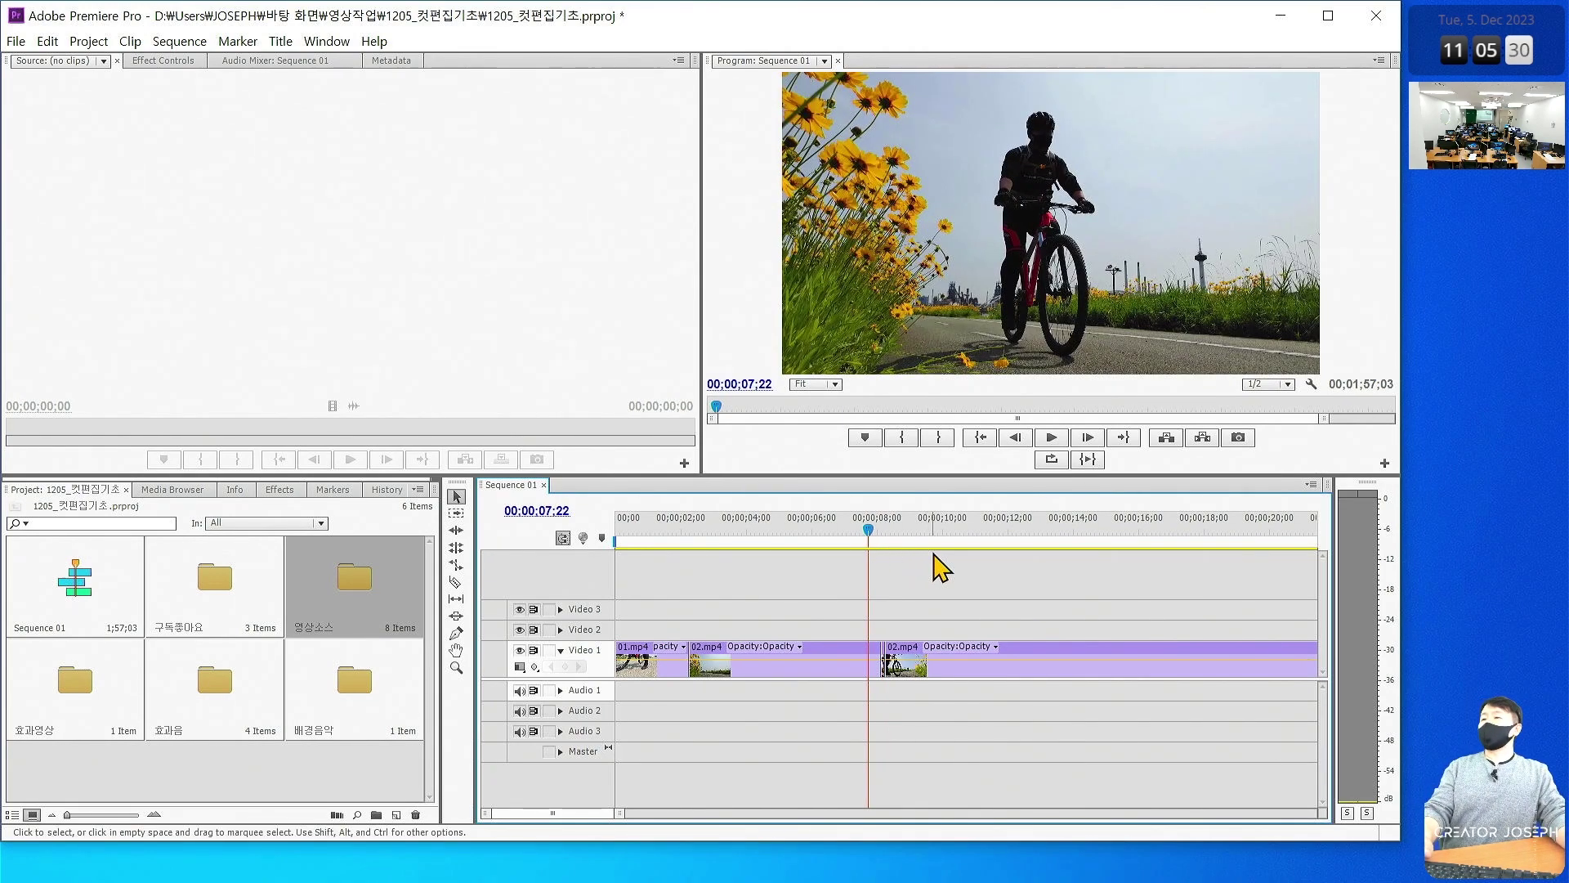
{"action": "key", "text": "space"}
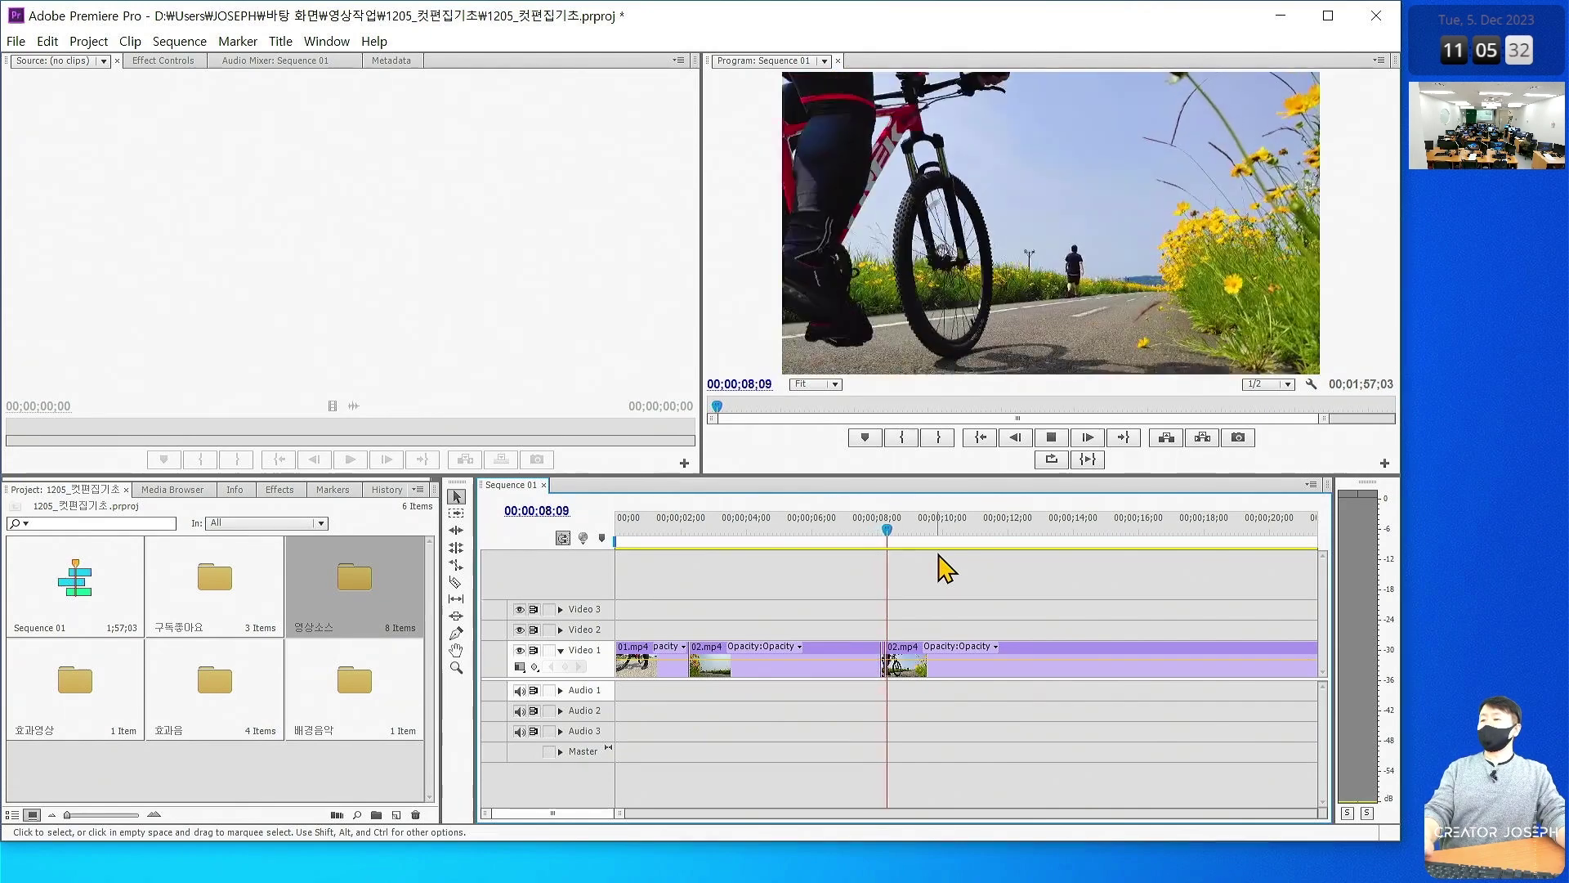
{"action": "left_click", "coordinate": [874, 529]}
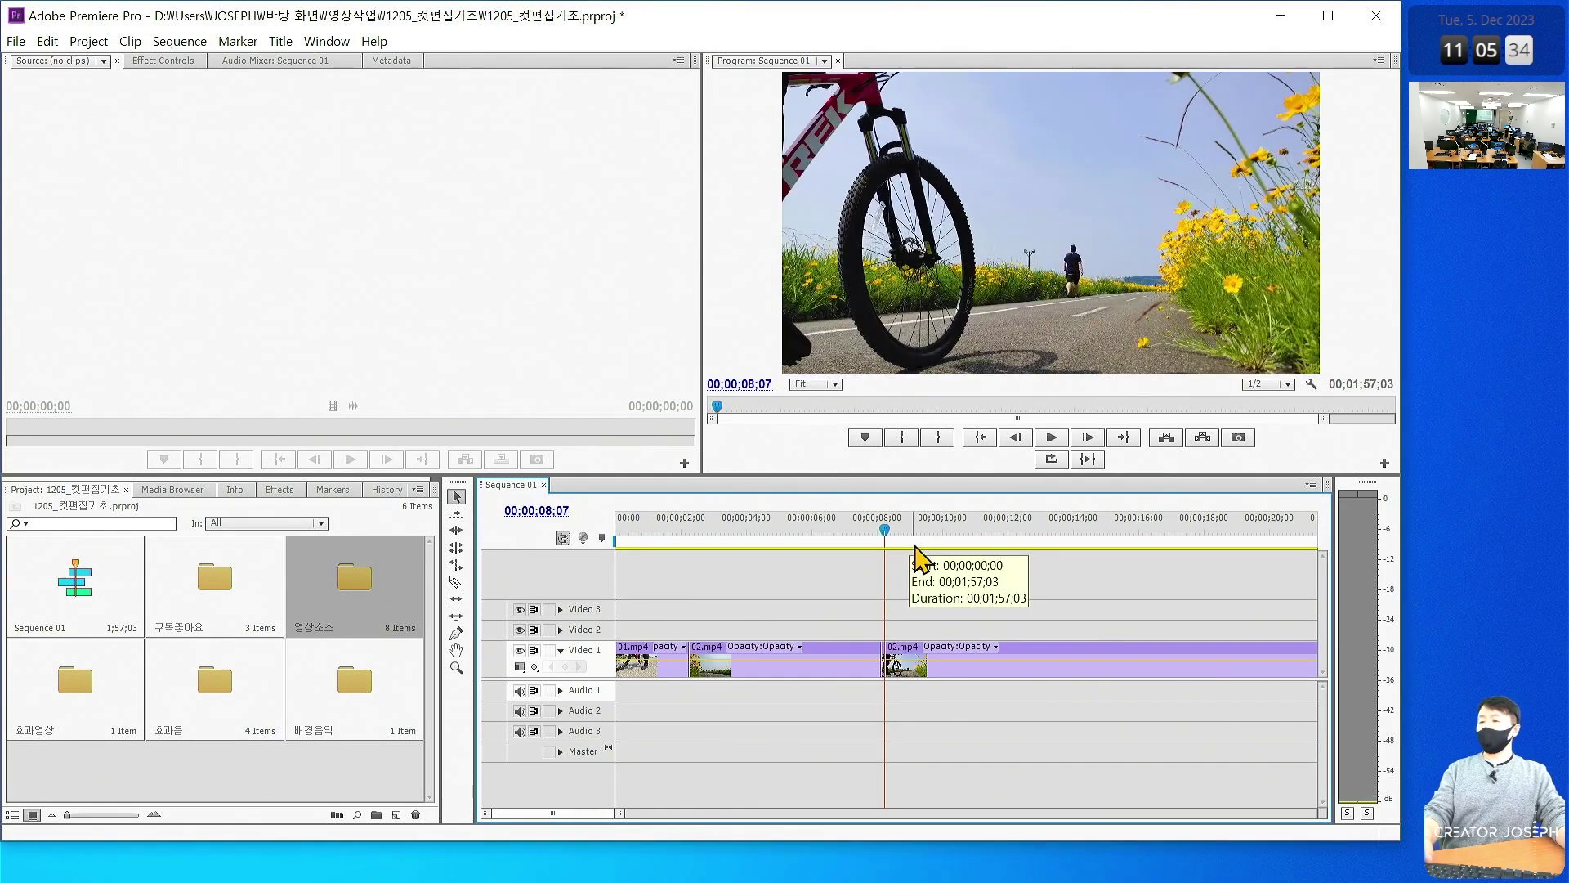
{"action": "left_click_drag", "start_coordinate": [982, 779], "coordinate": [971, 750]}
{"action": "left_click_drag", "start_coordinate": [854, 601], "coordinate": [883, 629]}
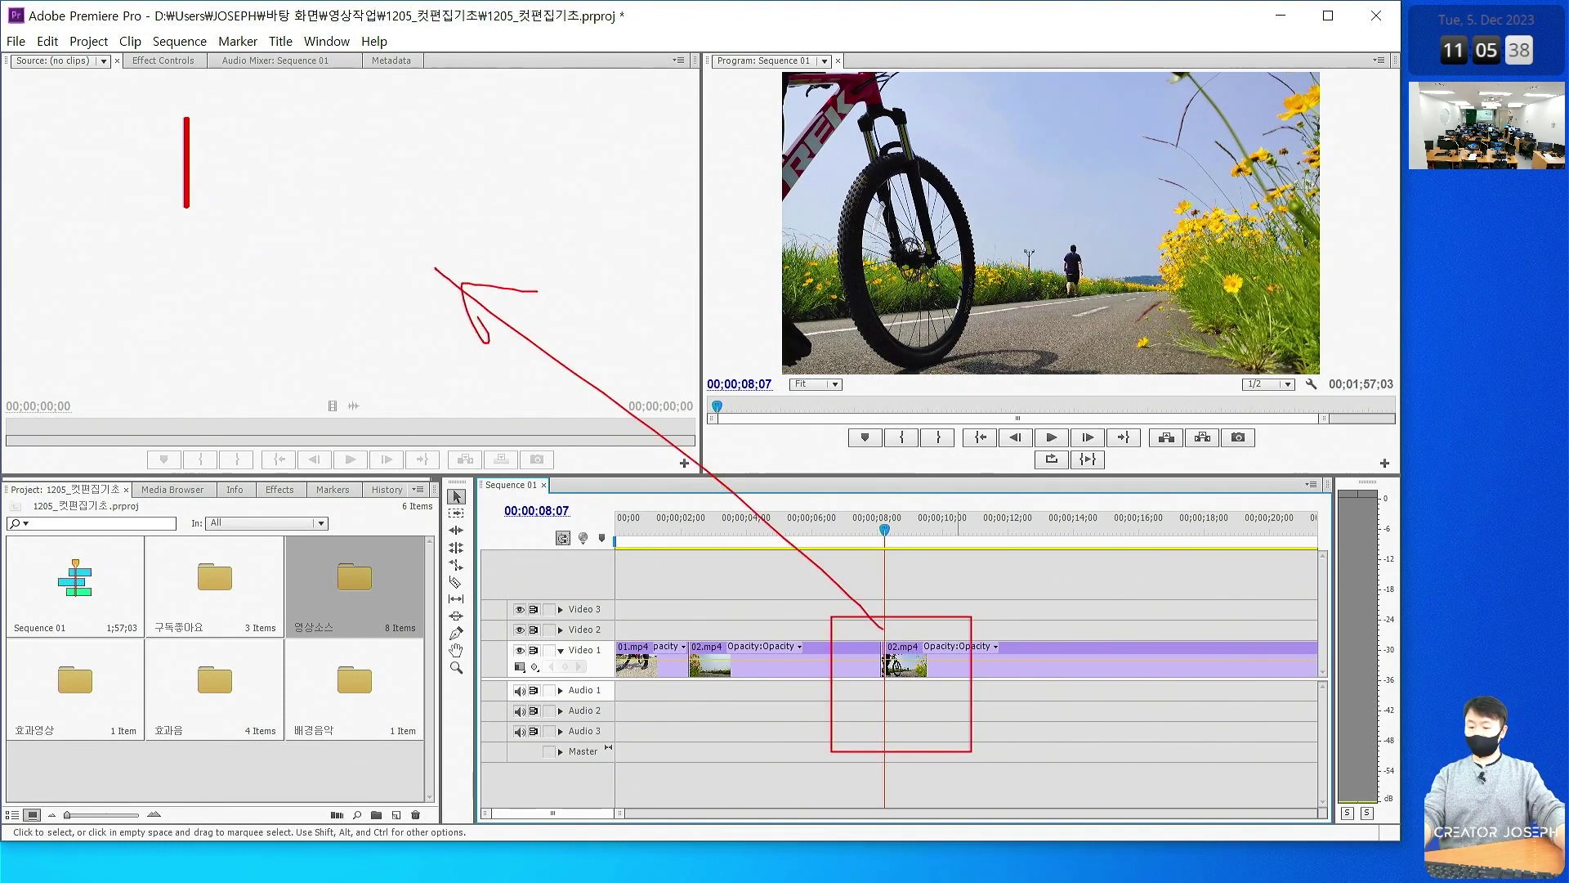
{"action": "type", "text": "vus"}
{"action": "key", "text": "BackSpace"}
{"action": "key", "text": "BackSpace"}
{"action": "key", "text": "BackSpace"}
{"action": "type", "text": "vus"}
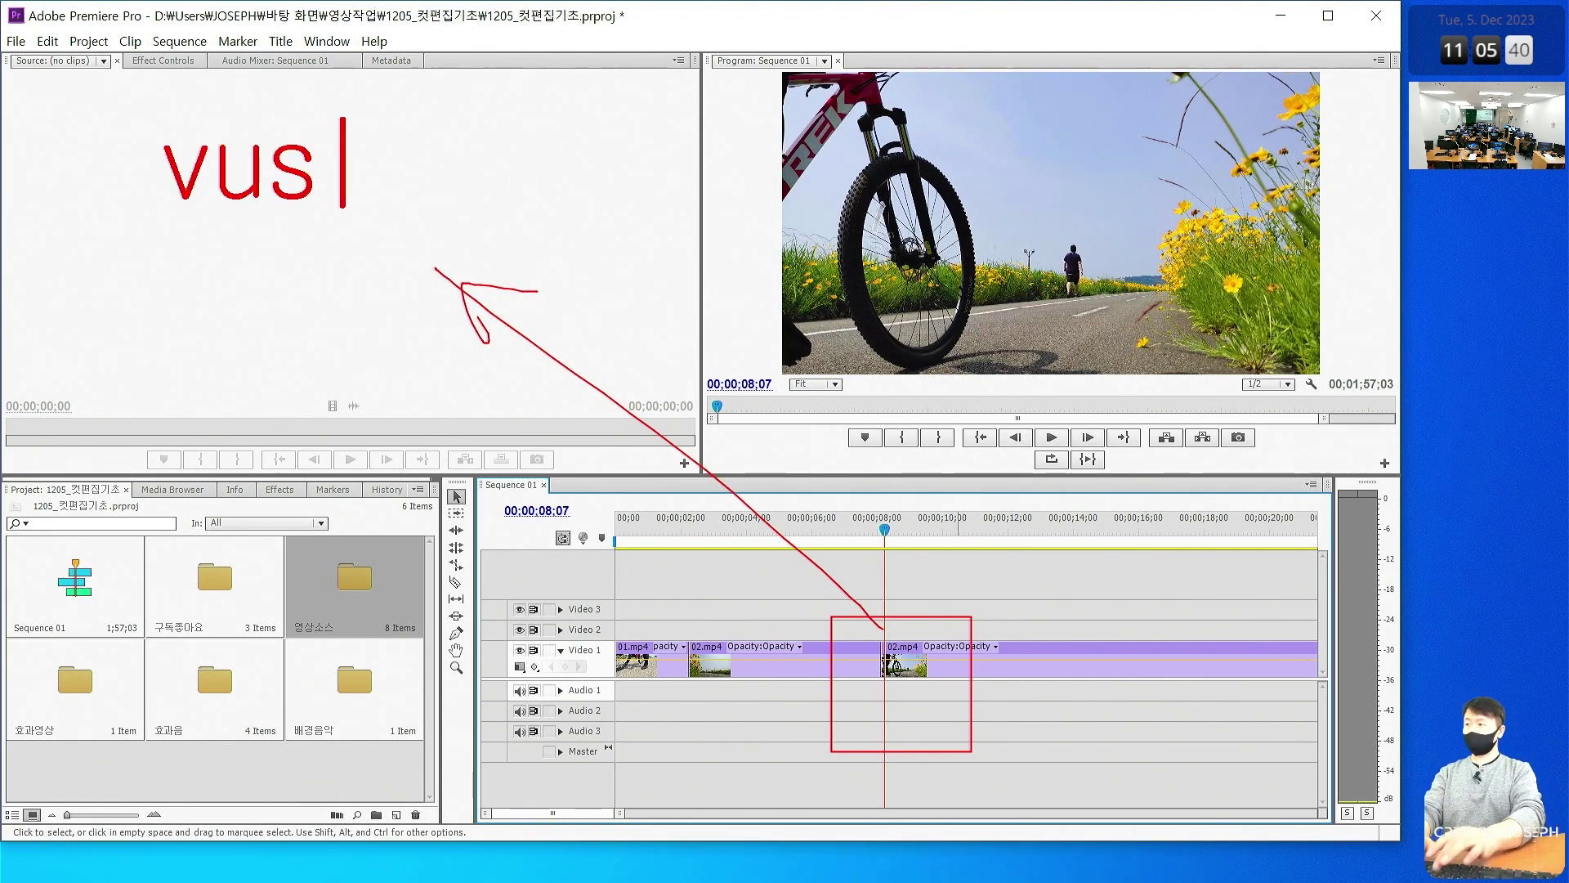
{"action": "key", "text": "BackSpace"}
{"action": "key", "text": "BackSpace"}
{"action": "key", "text": "BackSpace"}
{"action": "type", "text": "편"}
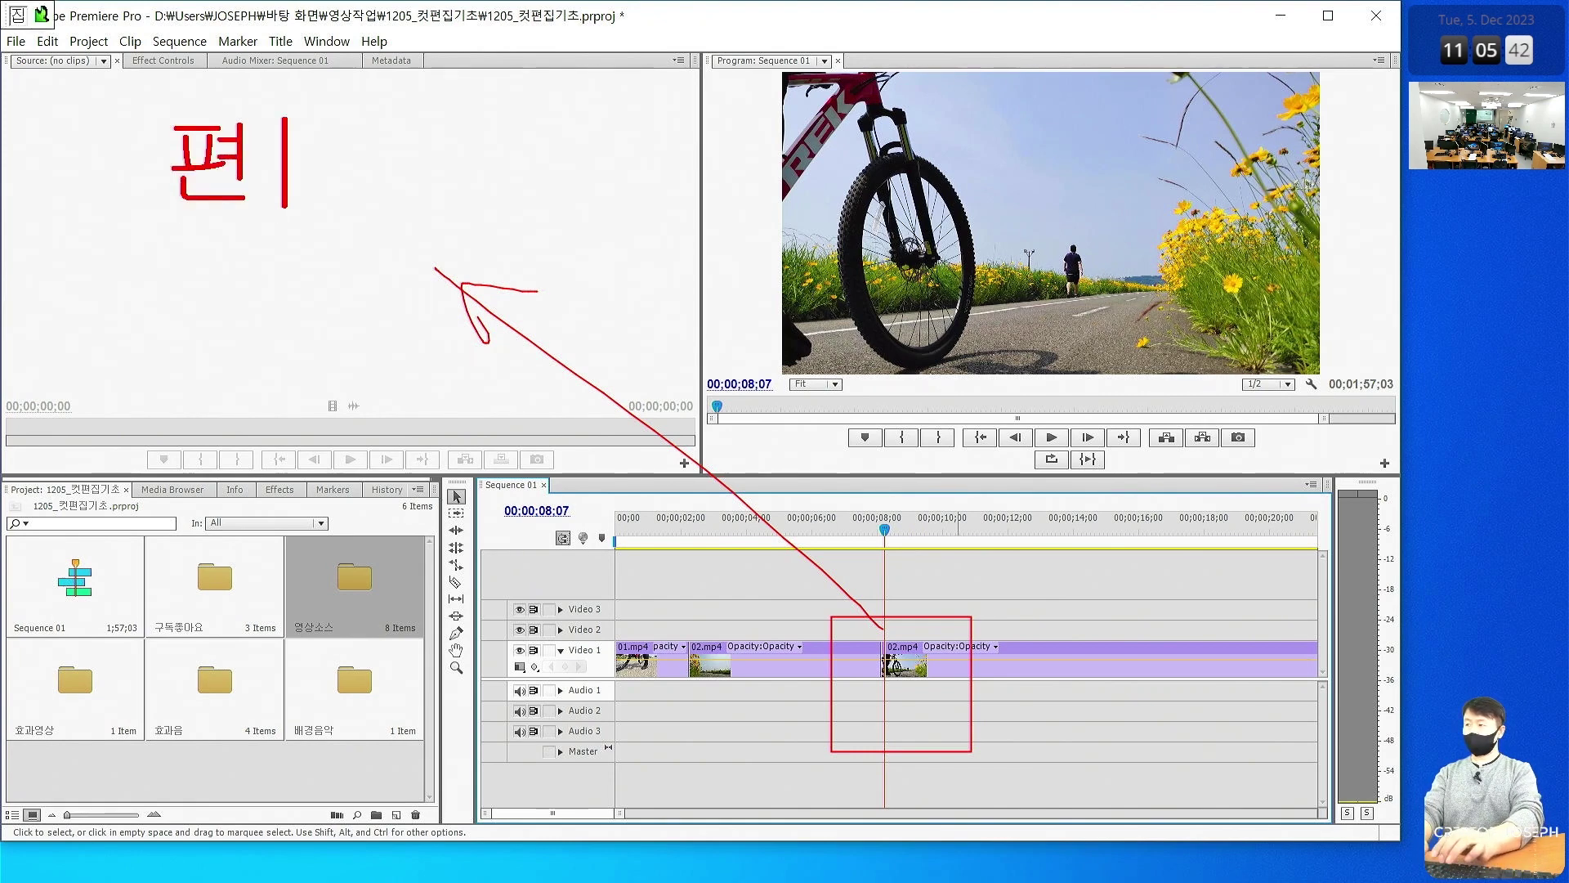
{"action": "type", "text": "집저"}
{"action": "key", "text": "BackSpace"}
{"action": "key", "text": "Return"}
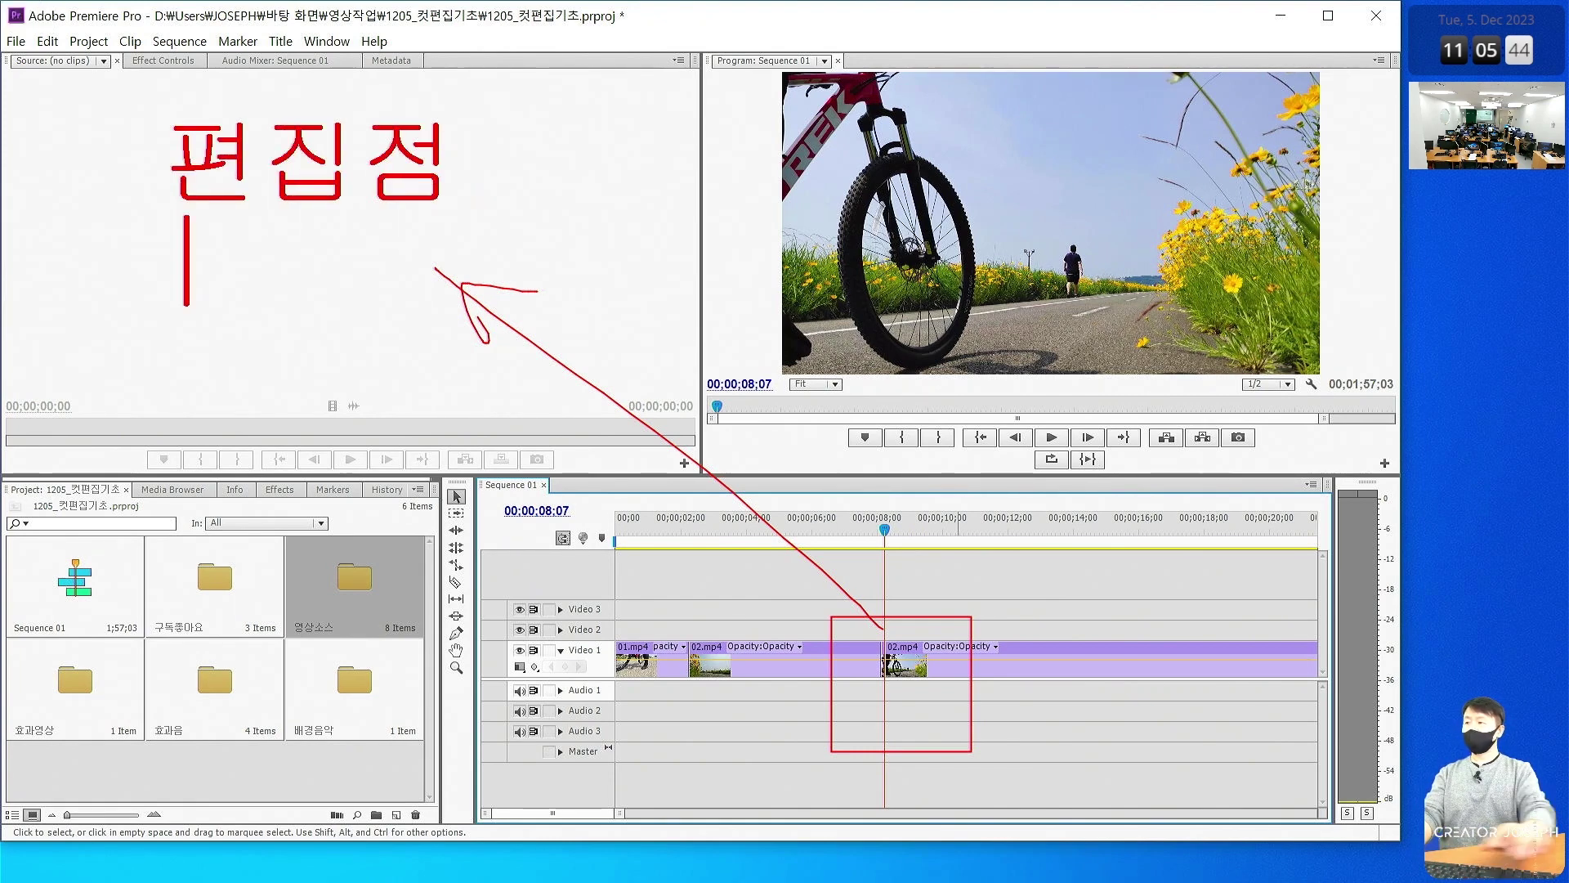
{"action": "left_click_drag", "start_coordinate": [124, 87], "coordinate": [516, 255]}
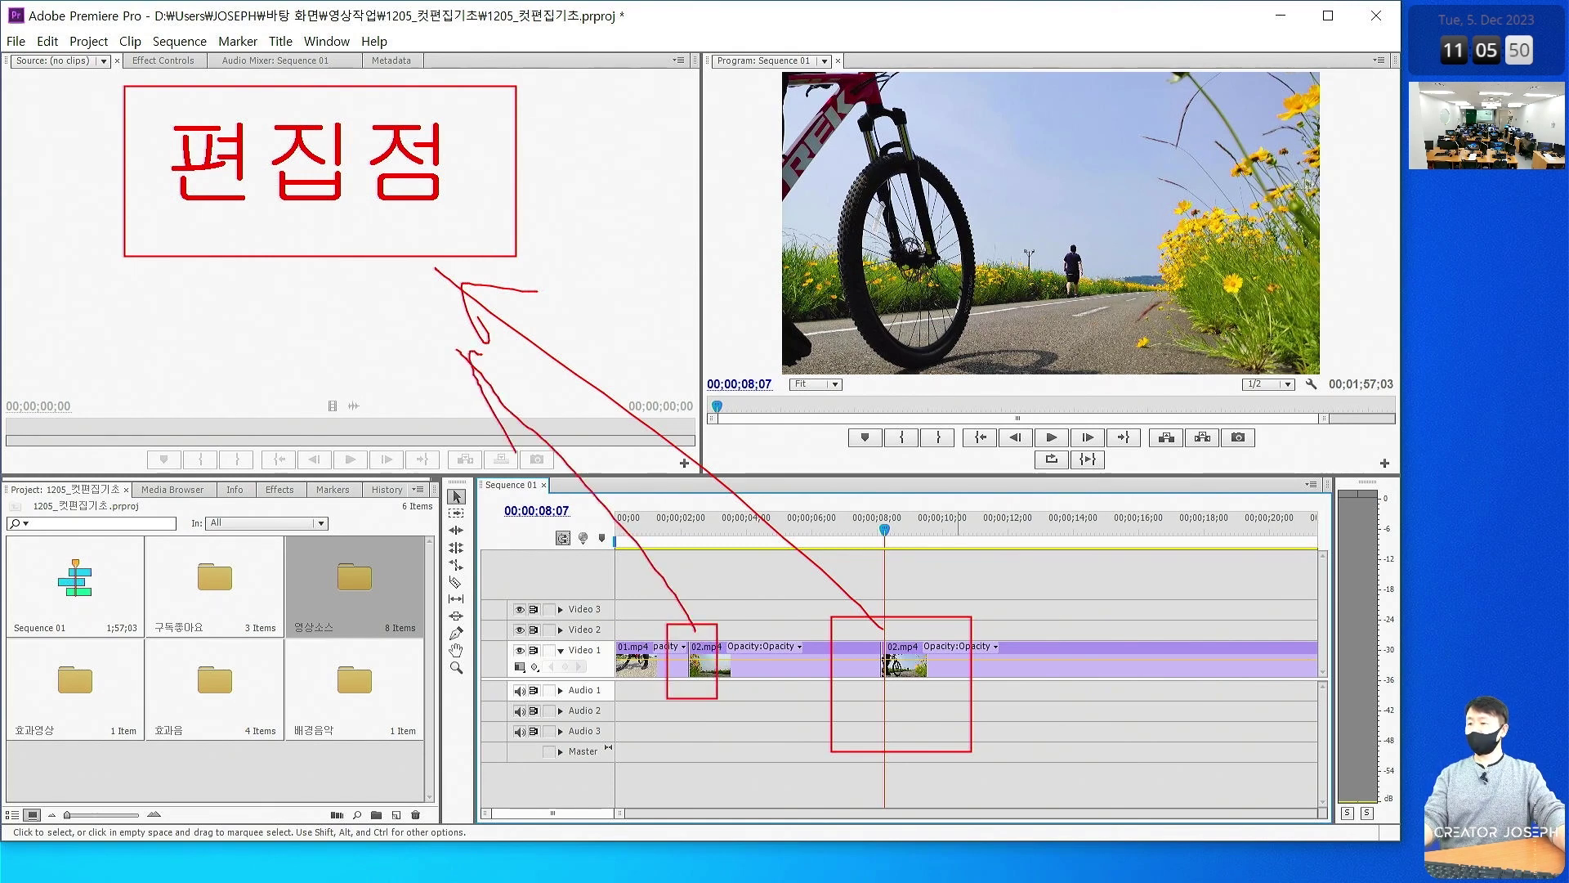
{"action": "left_click_drag", "start_coordinate": [606, 643], "coordinate": [438, 445]}
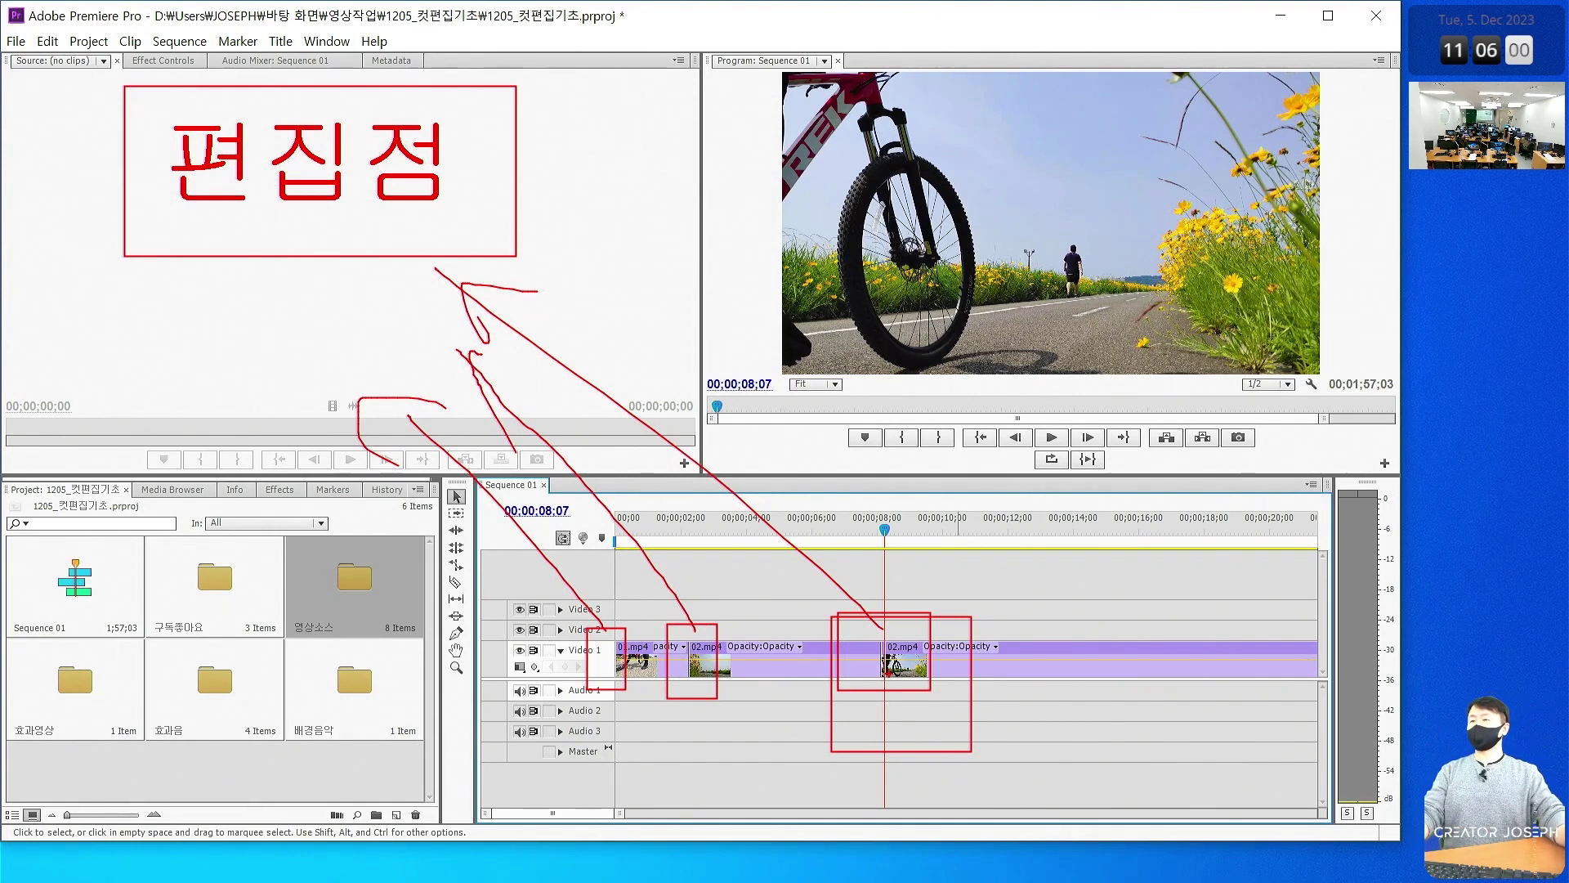
Split the 02.mp4 clip at 13;05
{"action": "left_click", "coordinate": [860, 532]}
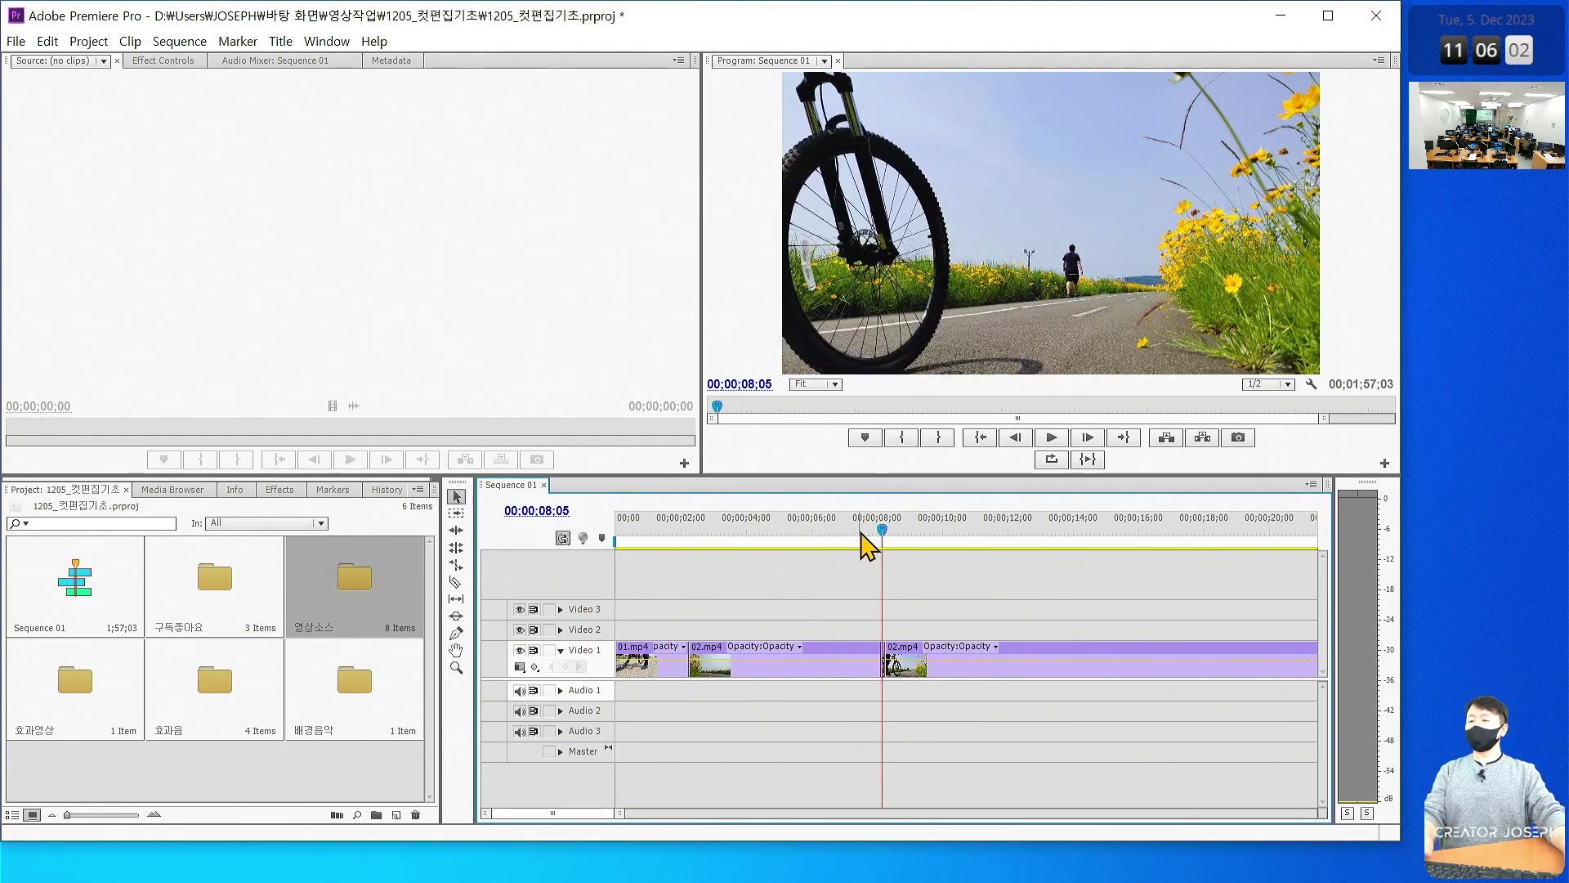
{"action": "key", "text": "space"}
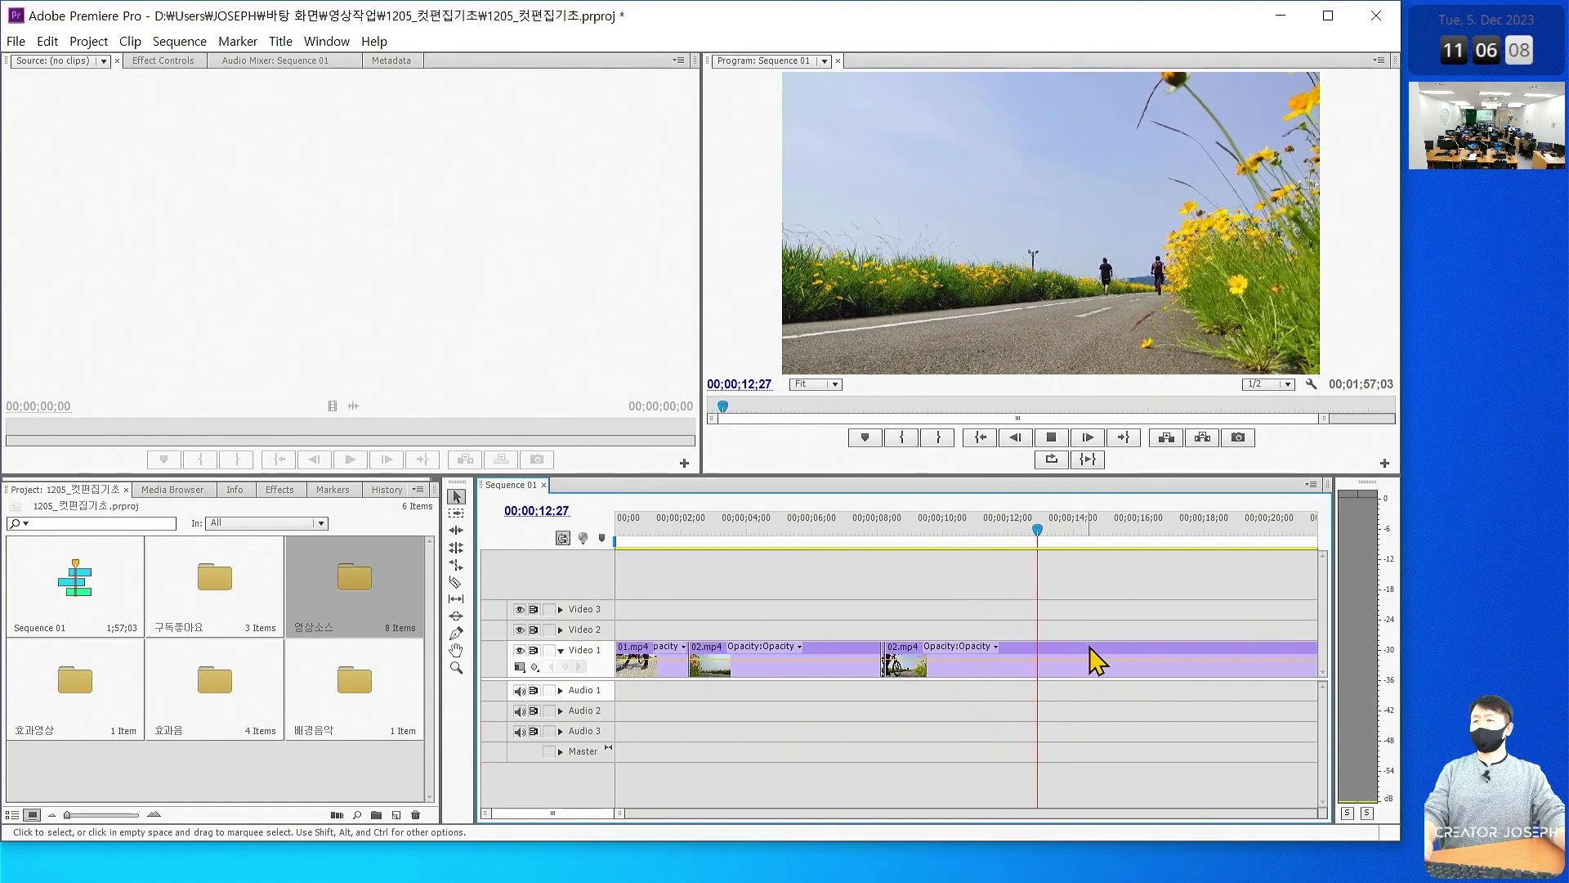
{"action": "left_click", "coordinate": [1097, 659]}
{"action": "key", "text": "ctrl+k"}
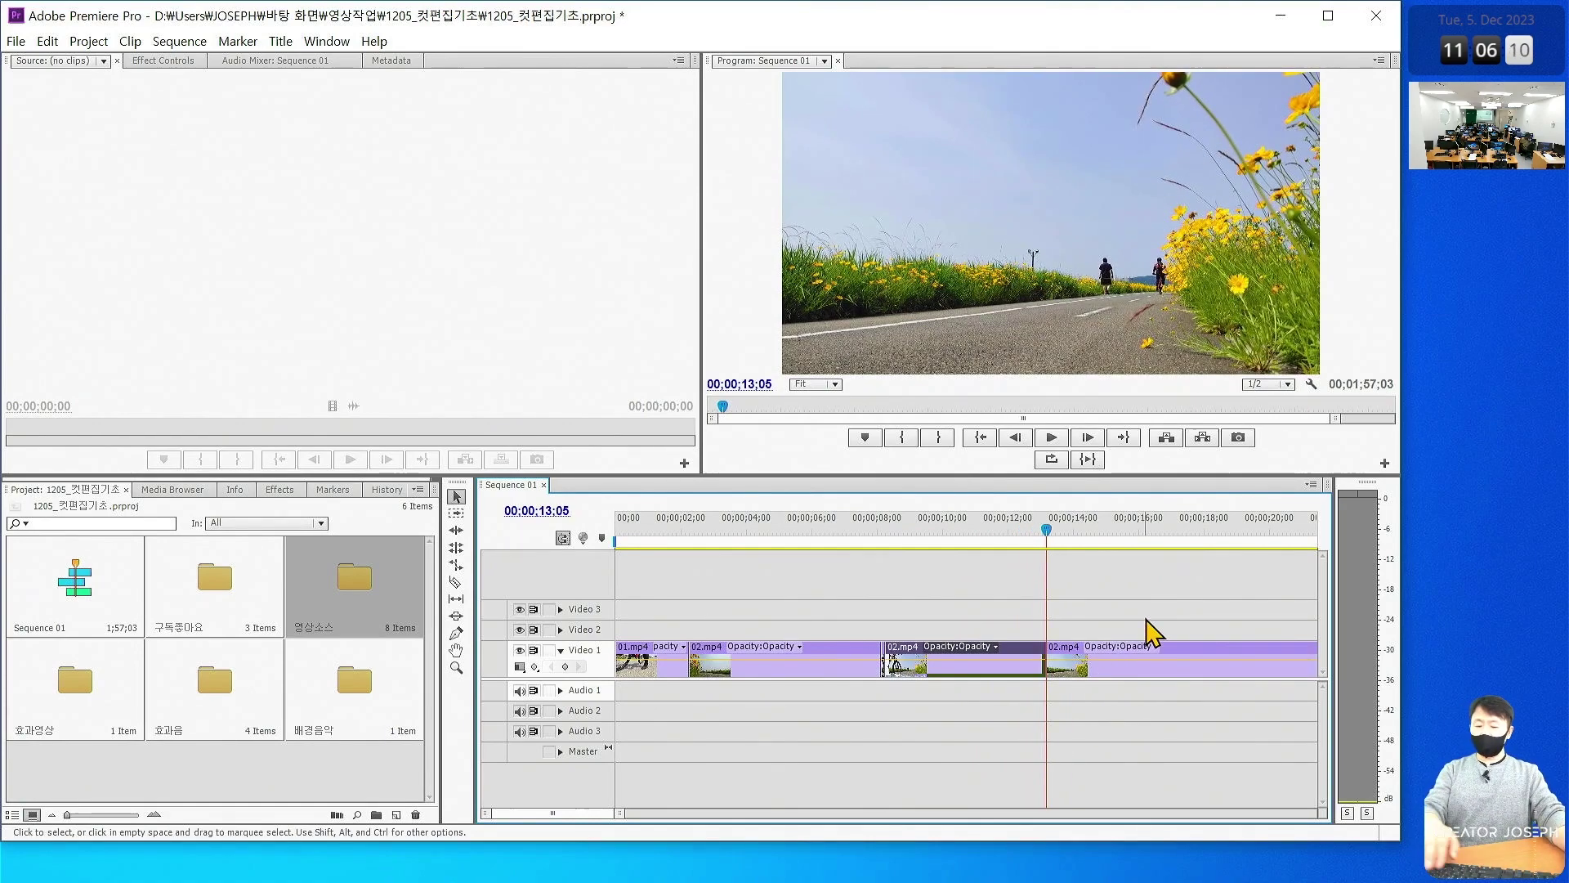
Split 02.mp4 again at 1;08;06 and delete the piece after it
{"action": "key", "text": "minus"}
{"action": "left_click_drag", "start_coordinate": [905, 543], "coordinate": [1214, 562]}
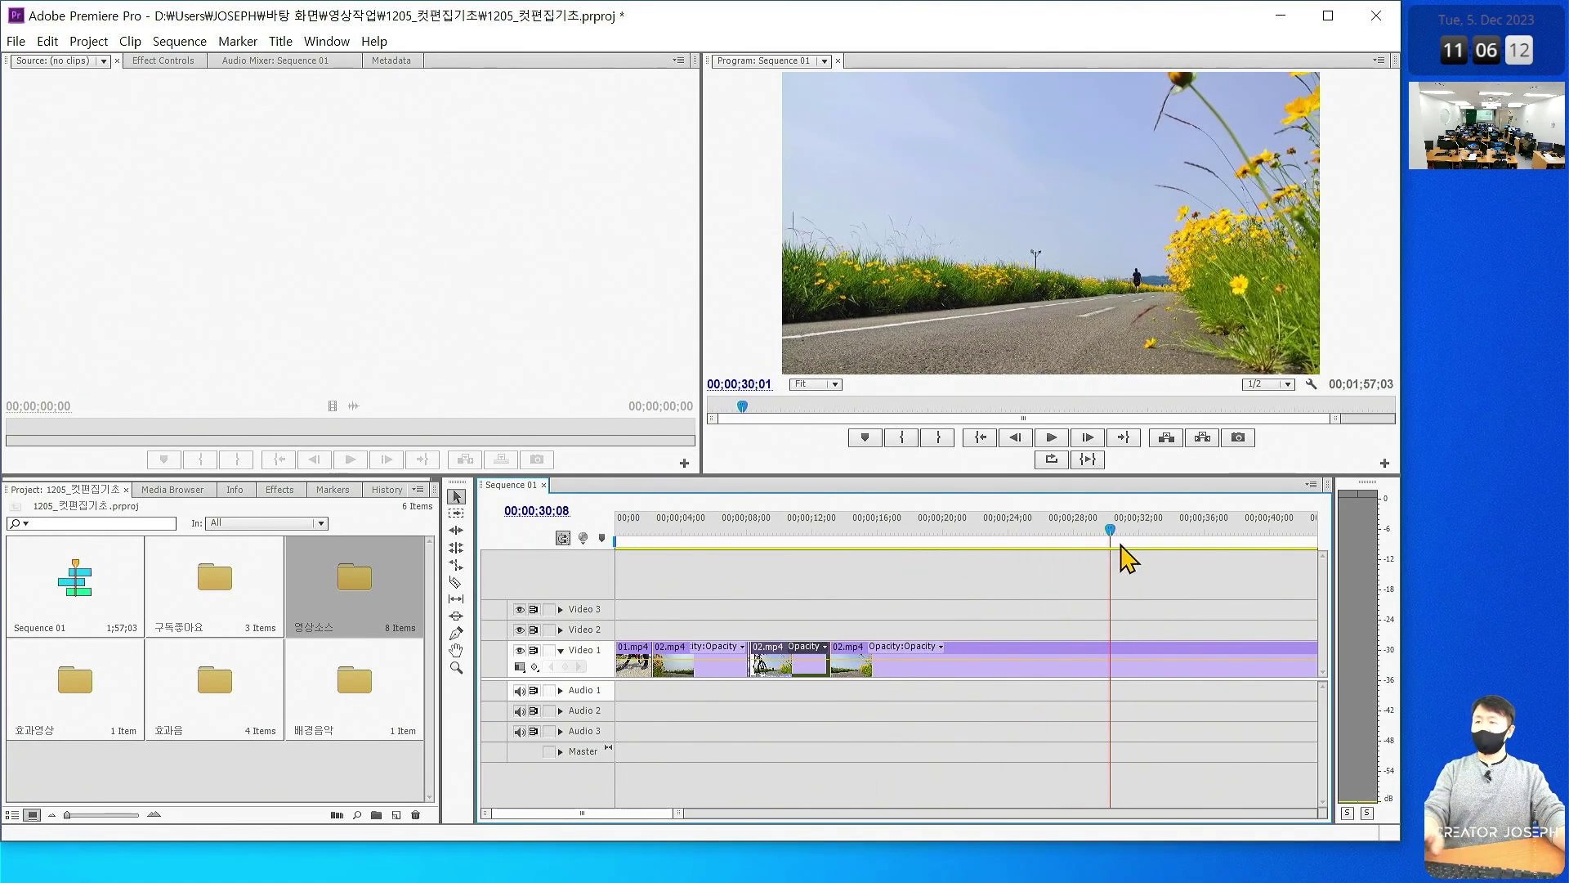
{"action": "key", "text": "minus"}
{"action": "left_click_drag", "start_coordinate": [992, 531], "coordinate": [1046, 536]}
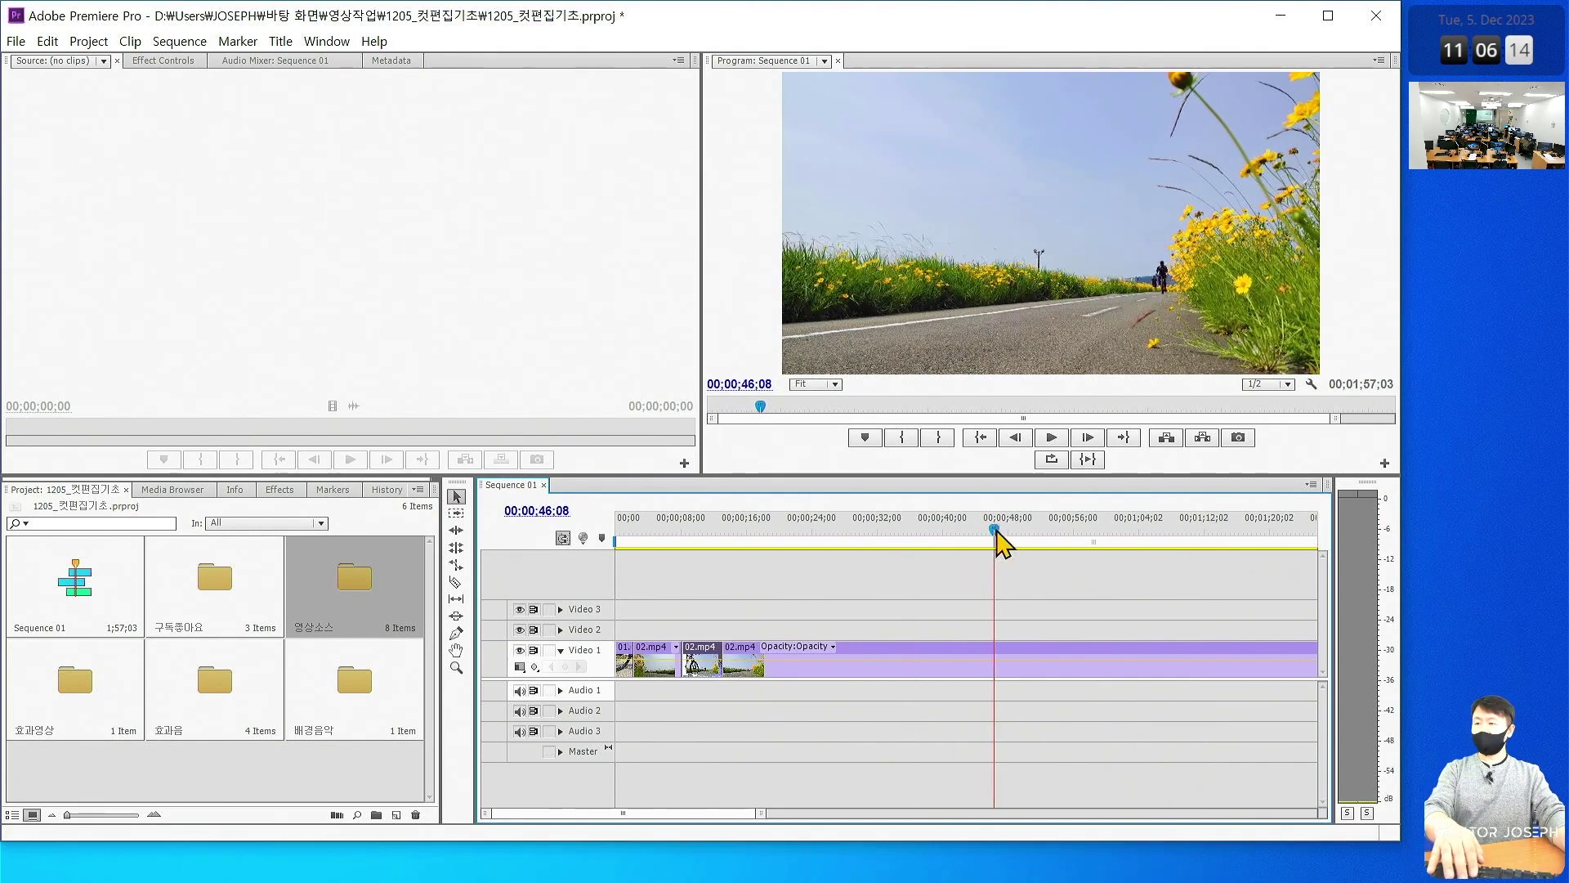
{"action": "key", "text": "minus"}
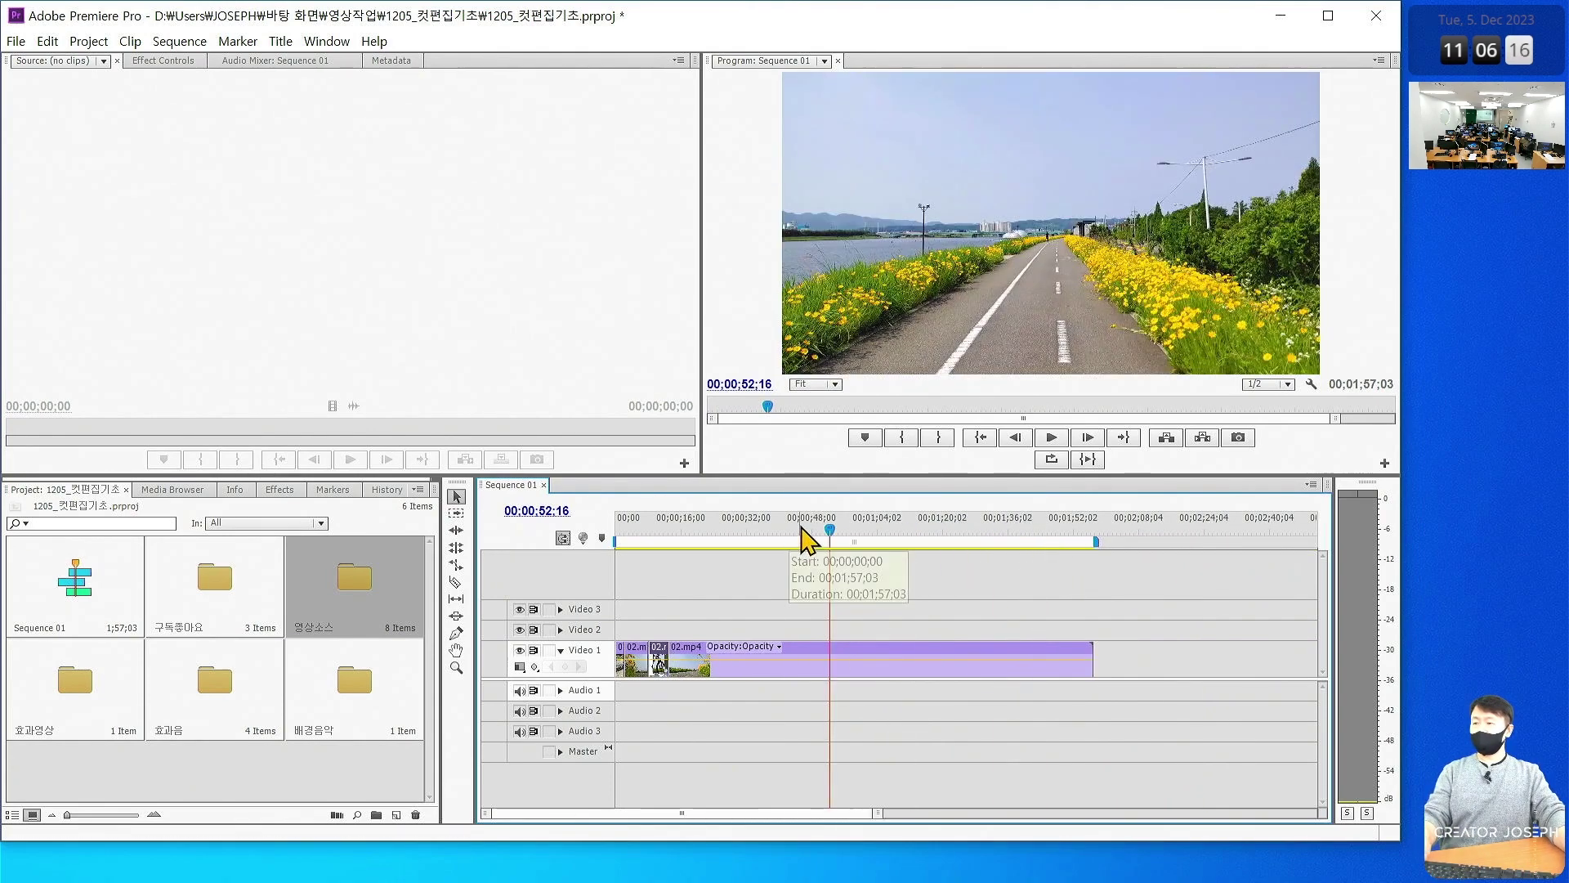
{"action": "mouse_move", "coordinate": [802, 539]}
{"action": "left_mouse_down"}
{"action": "mouse_move", "coordinate": [764, 533]}
{"action": "mouse_move", "coordinate": [883, 532]}
{"action": "left_mouse_up"}
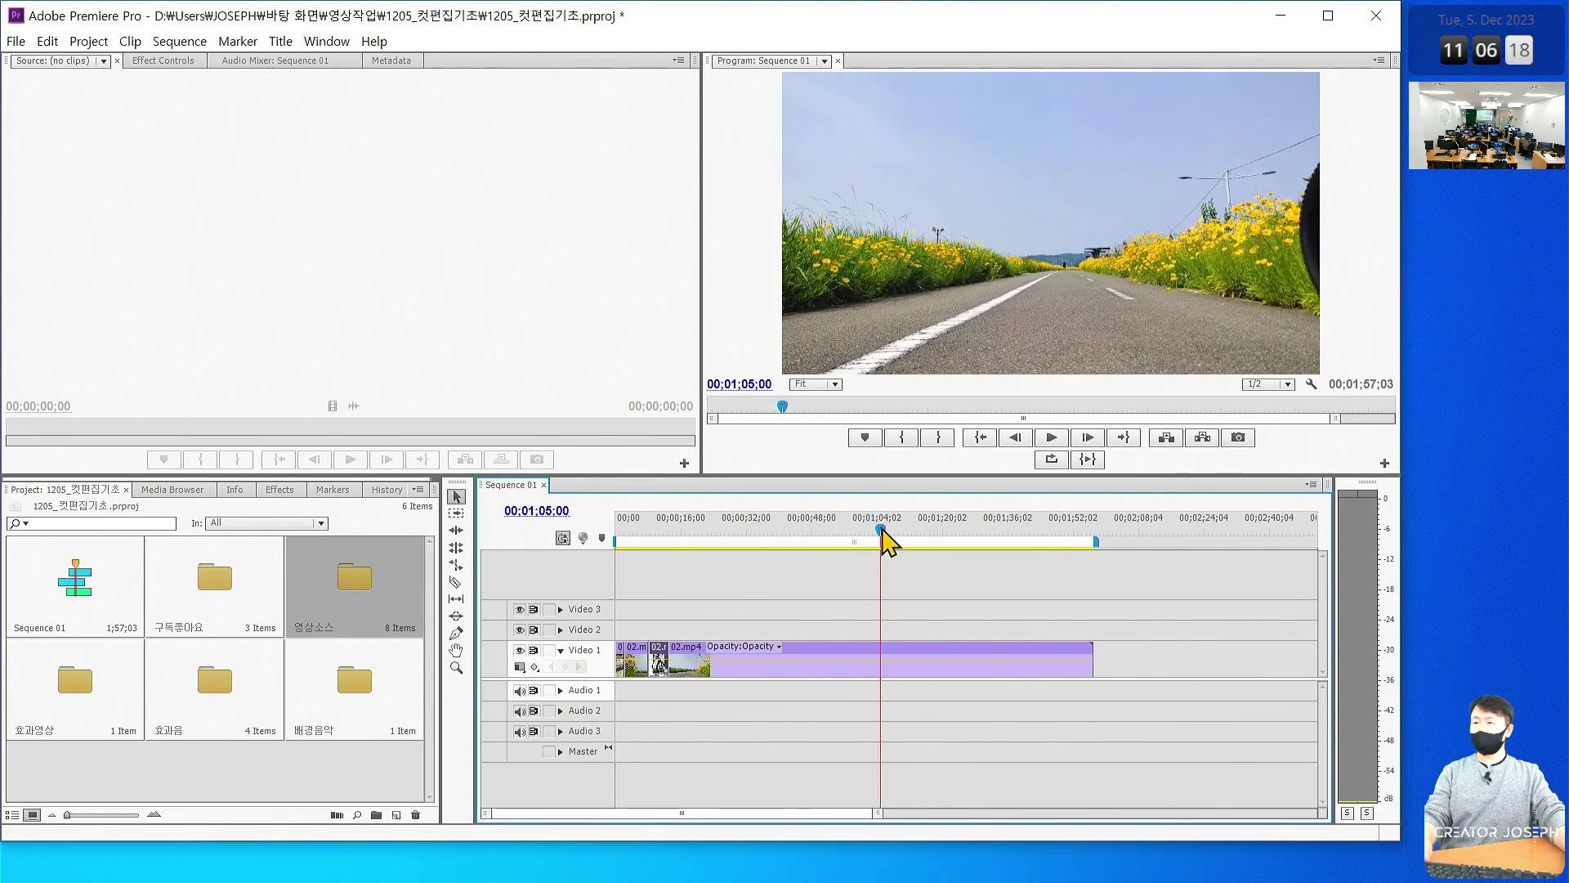
{"action": "key", "text": "space"}
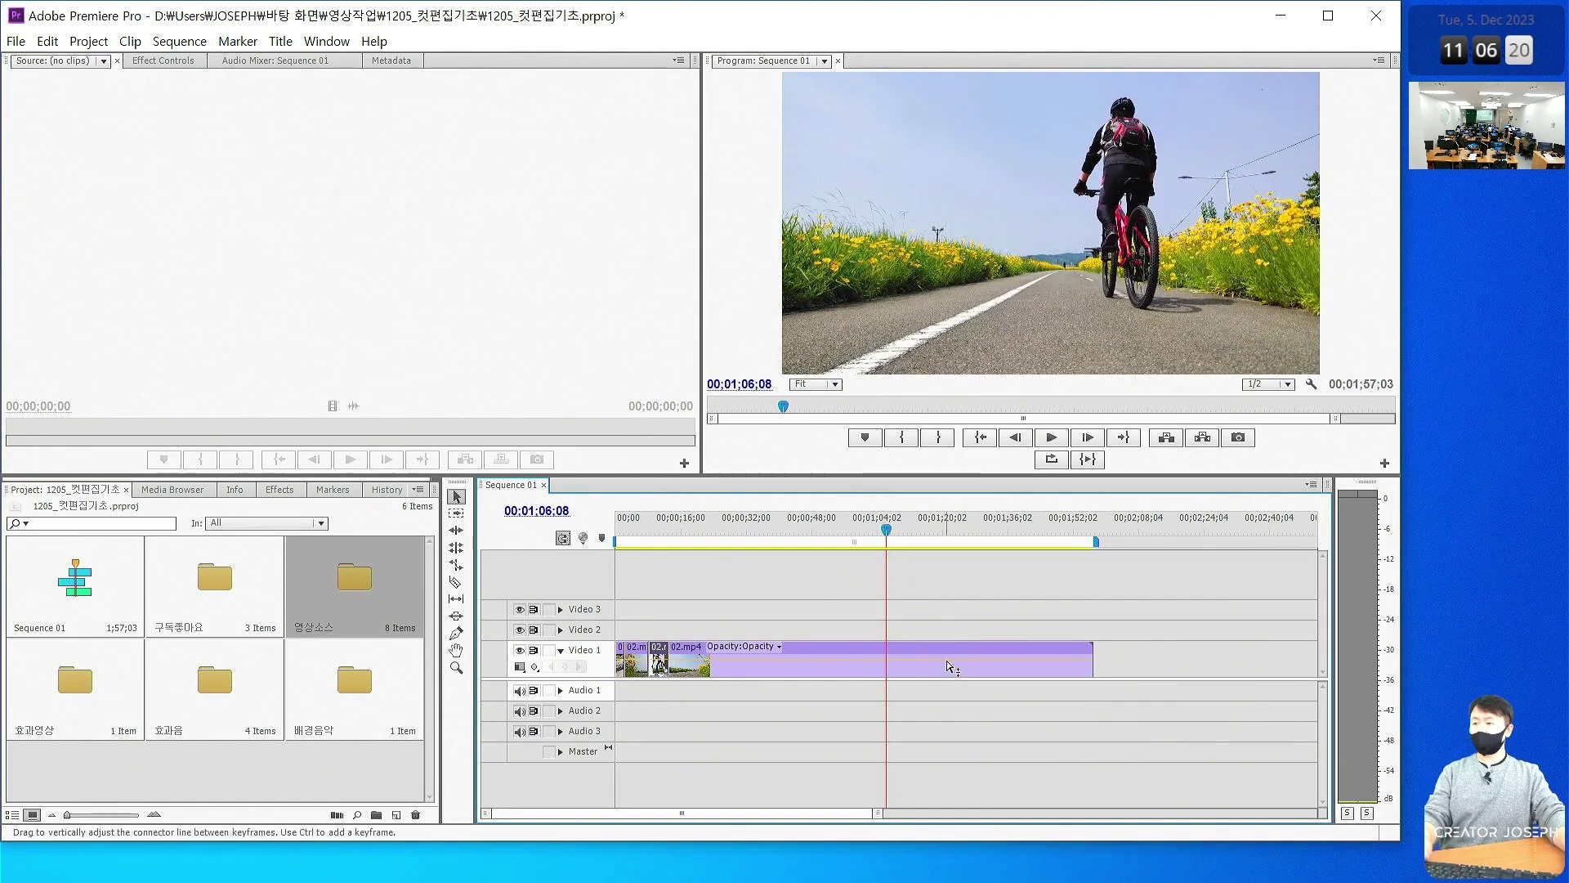
{"action": "key", "text": "space"}
{"action": "key", "text": "ctrl+k"}
{"action": "left_click", "coordinate": [1017, 662]}
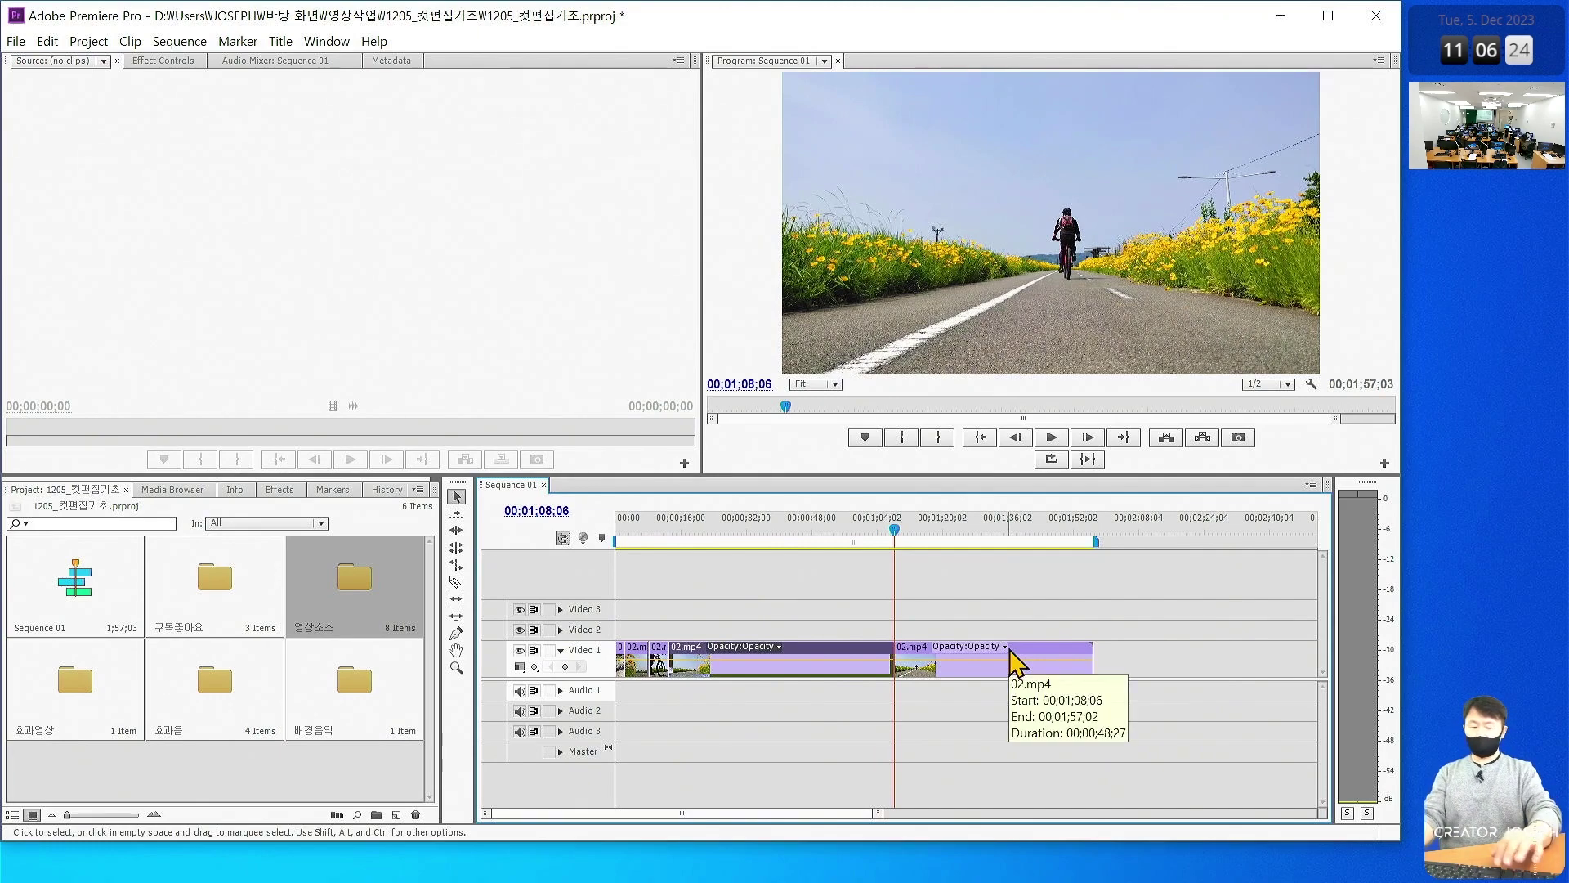
{"action": "key", "text": "Delete"}
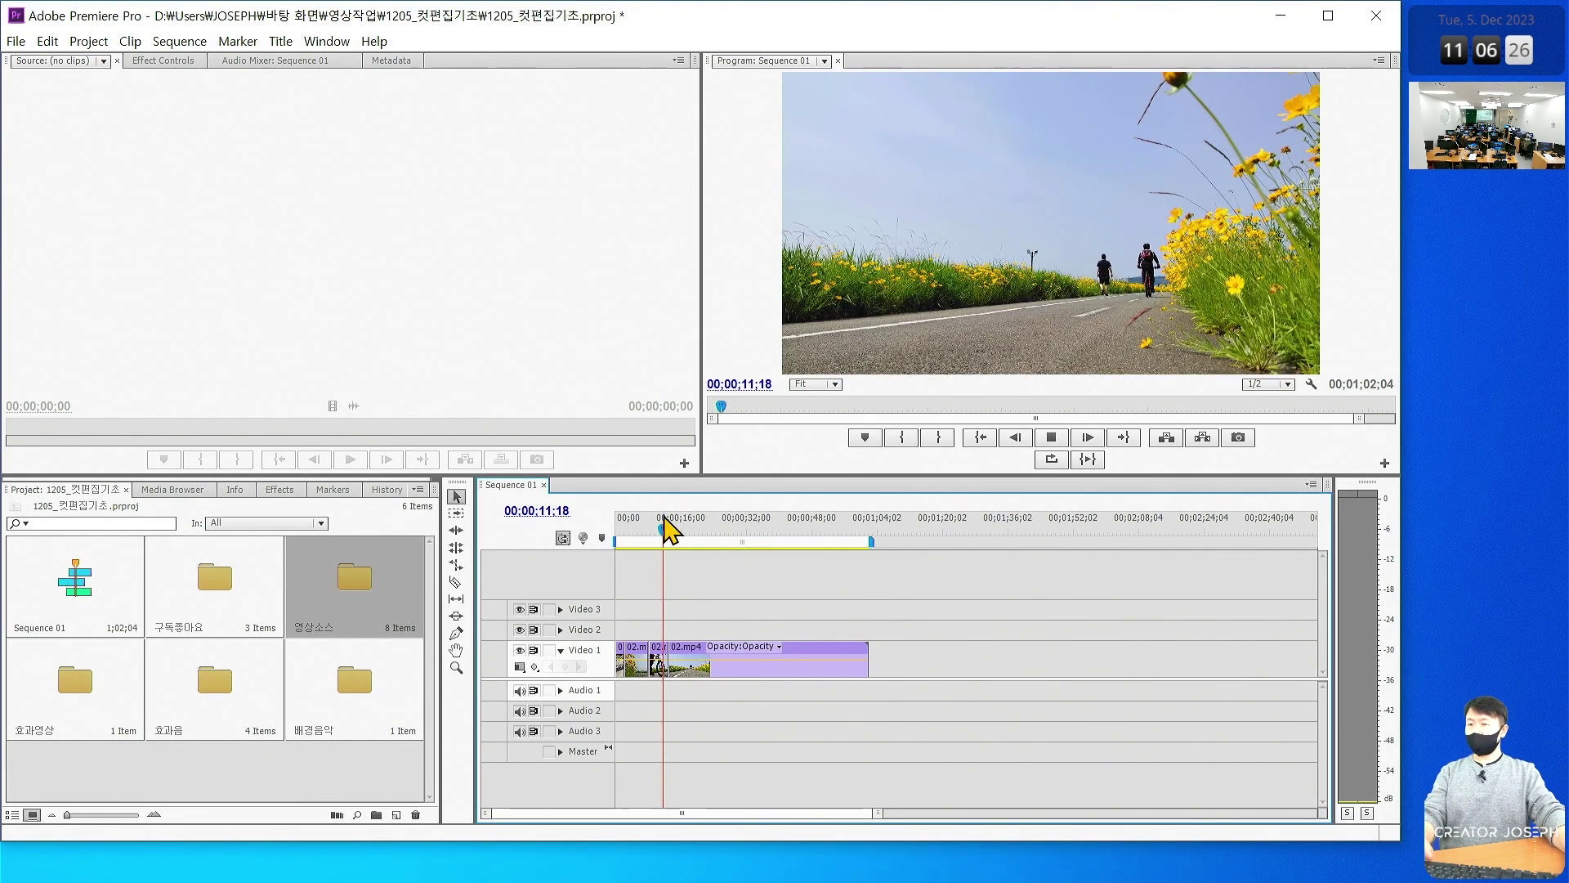
Split 02.mp4 at 10;23 and ripple-delete the piece after the cut
{"action": "key", "text": "Home"}
{"action": "key", "text": "equal"}
{"action": "key", "text": "equal"}
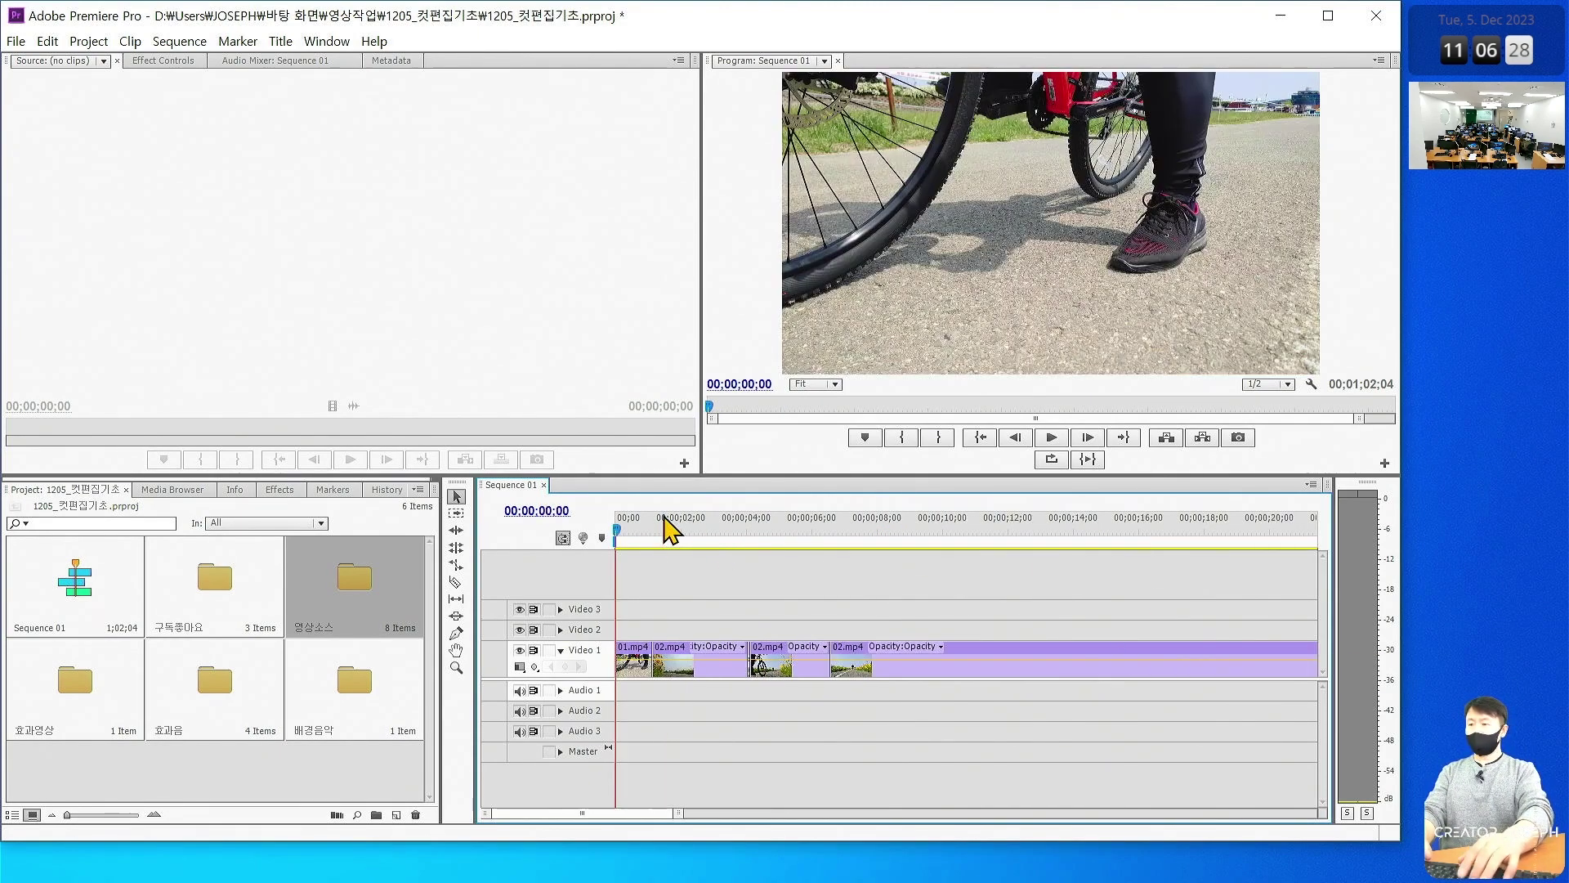
{"action": "key", "text": "equal"}
{"action": "left_click_drag", "start_coordinate": [979, 537], "coordinate": [948, 533]}
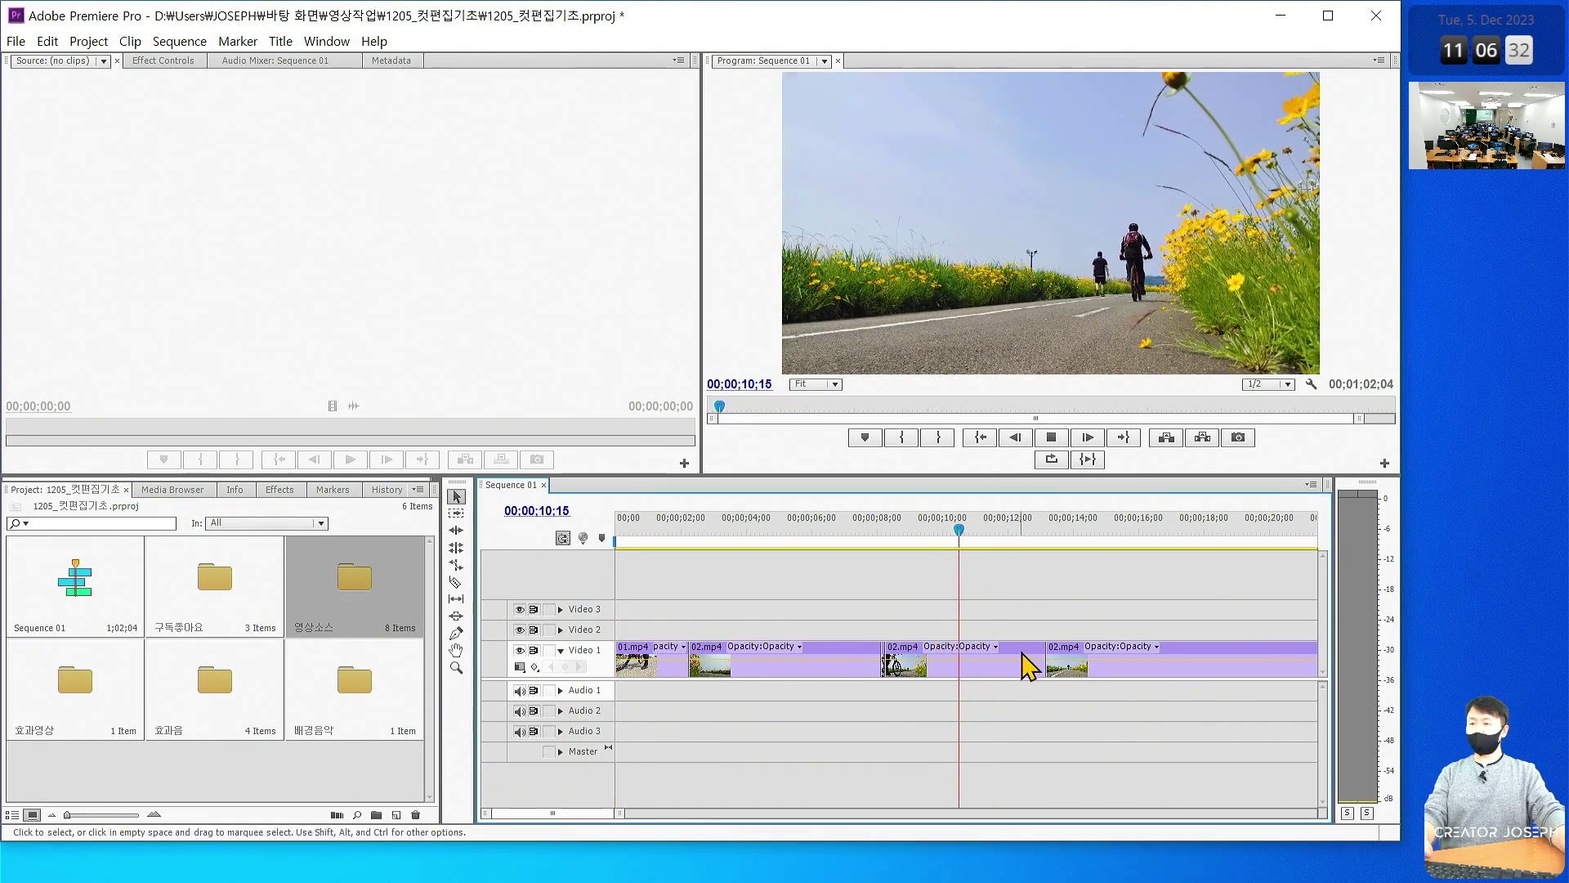
{"action": "key", "text": "space"}
{"action": "key", "text": "ctrl+k"}
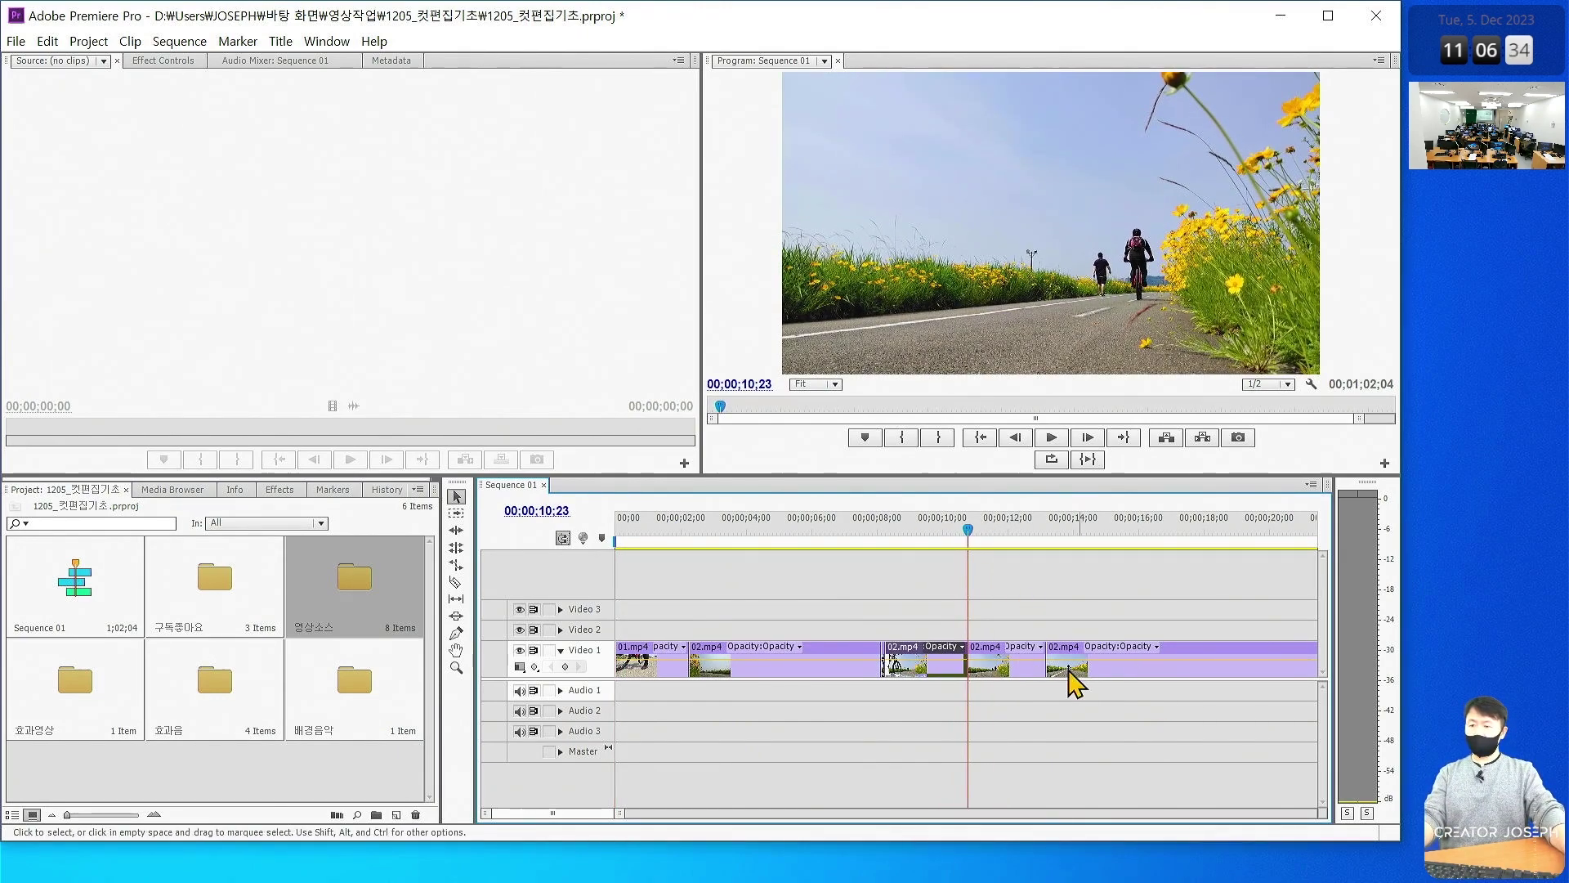
{"action": "left_click", "coordinate": [1026, 666]}
{"action": "key", "text": "shift+Delete"}
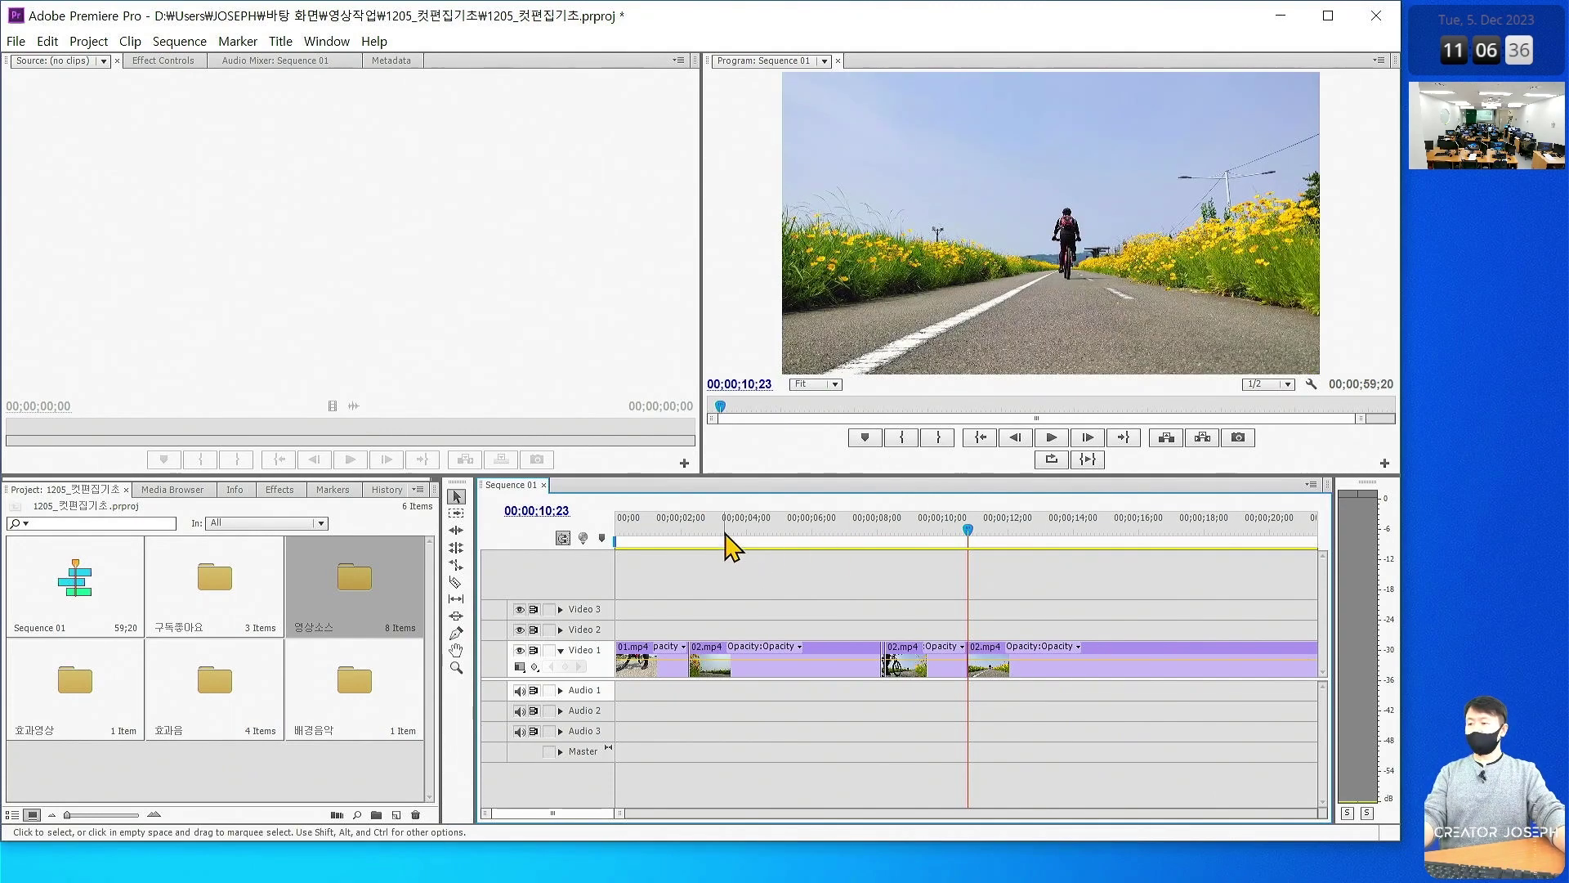
Split at 19;17, delete everything after it, and play the sequence
{"action": "key", "text": "Home"}
{"action": "left_click_drag", "start_coordinate": [1028, 539], "coordinate": [1255, 535]}
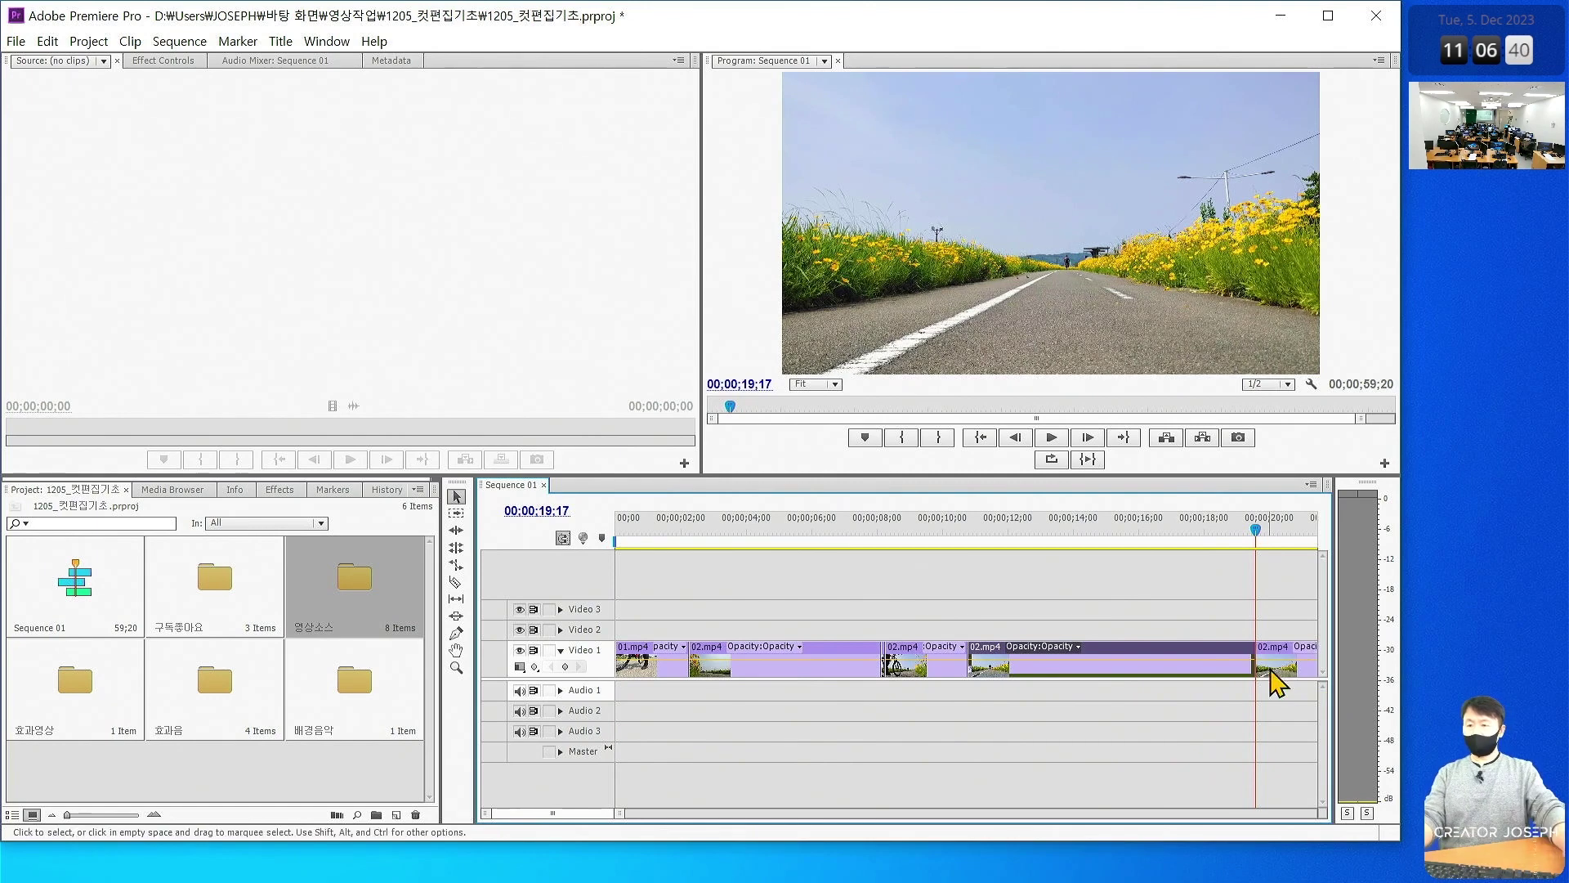
{"action": "key", "text": "ctrl+k"}
{"action": "key", "text": "Delete"}
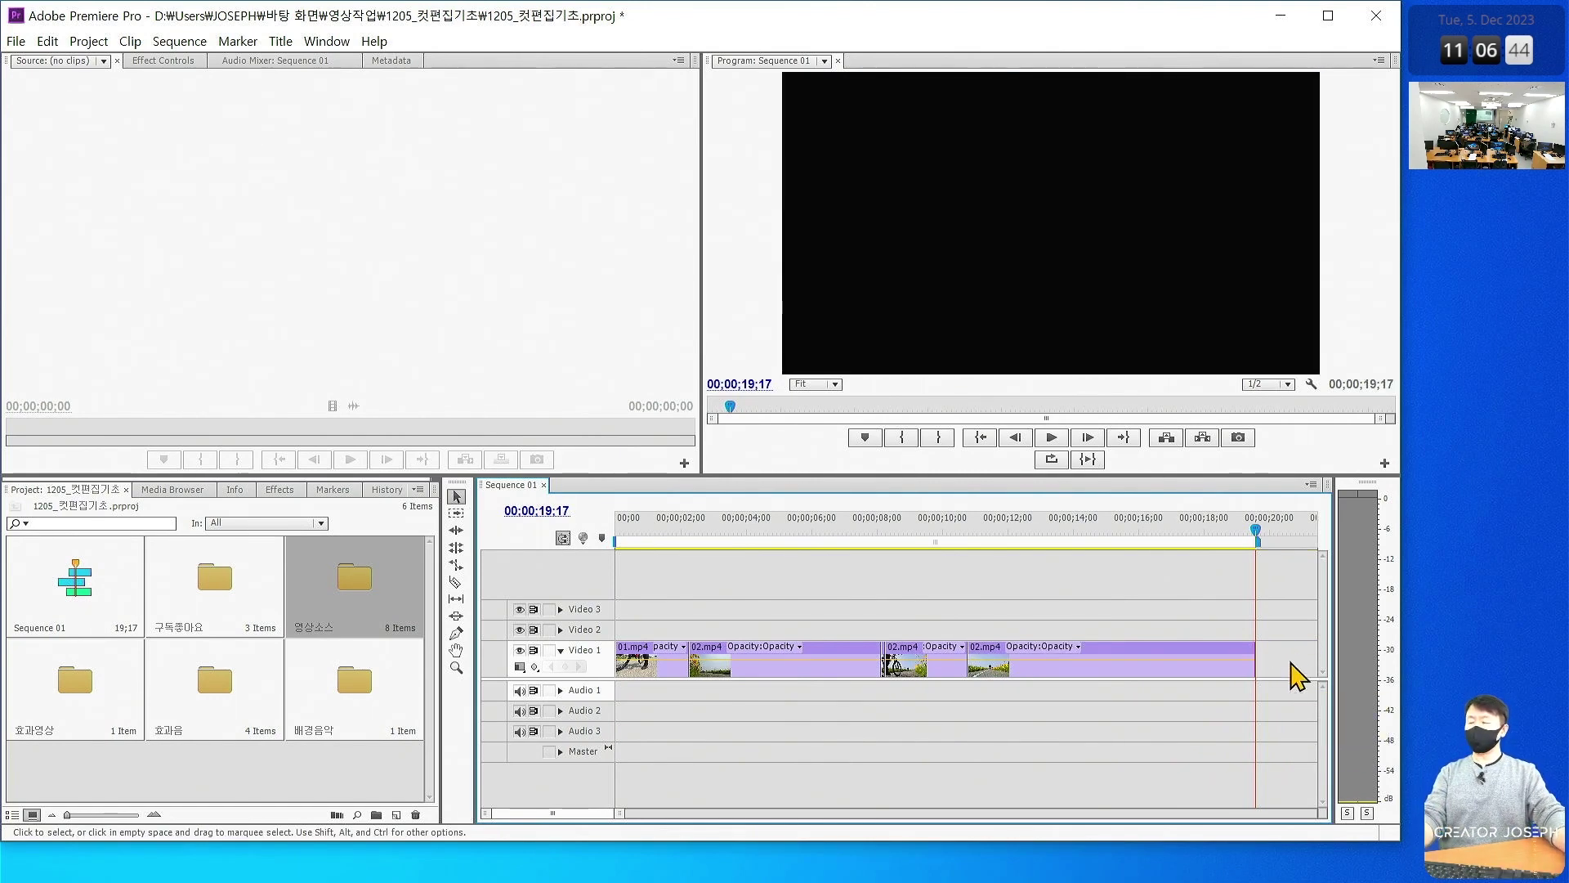
{"action": "key", "text": "space"}
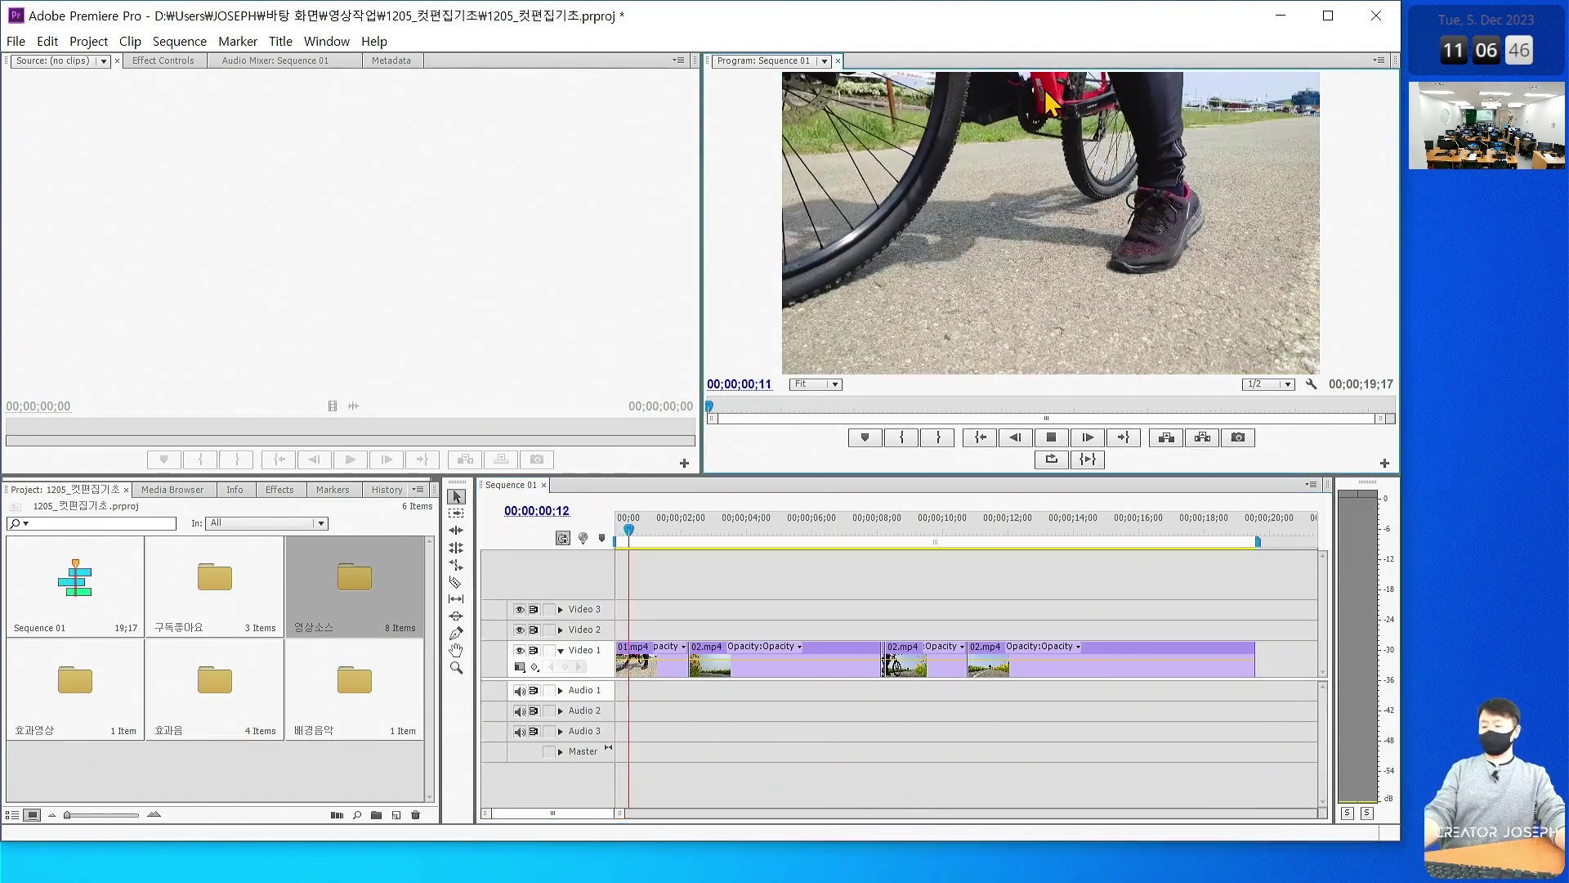
{"action": "key", "text": "grave"}
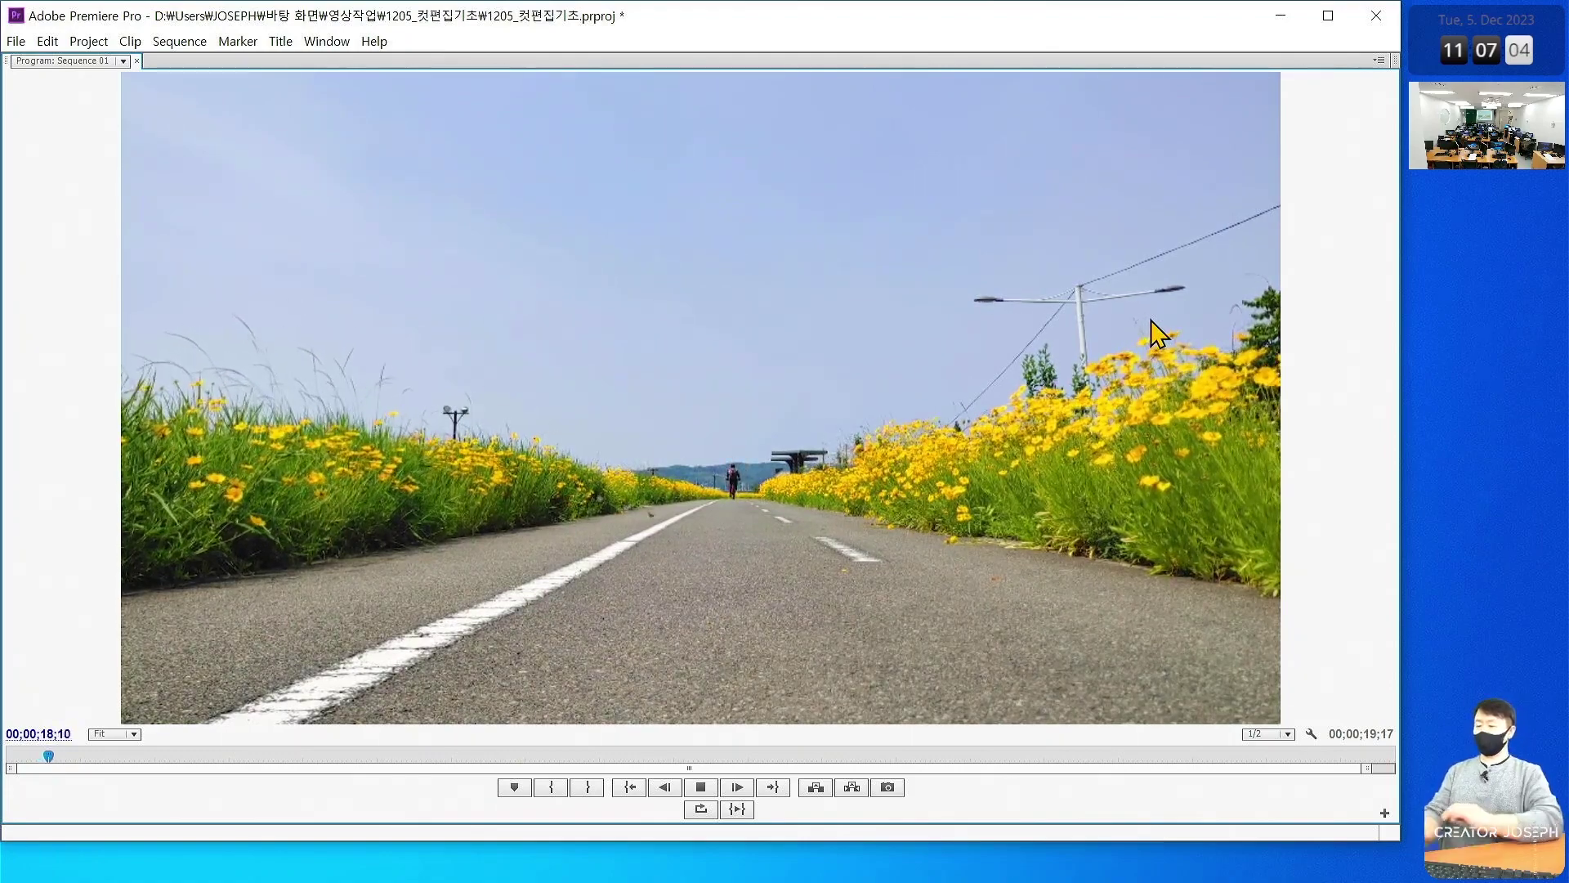
{"action": "key", "text": "grave"}
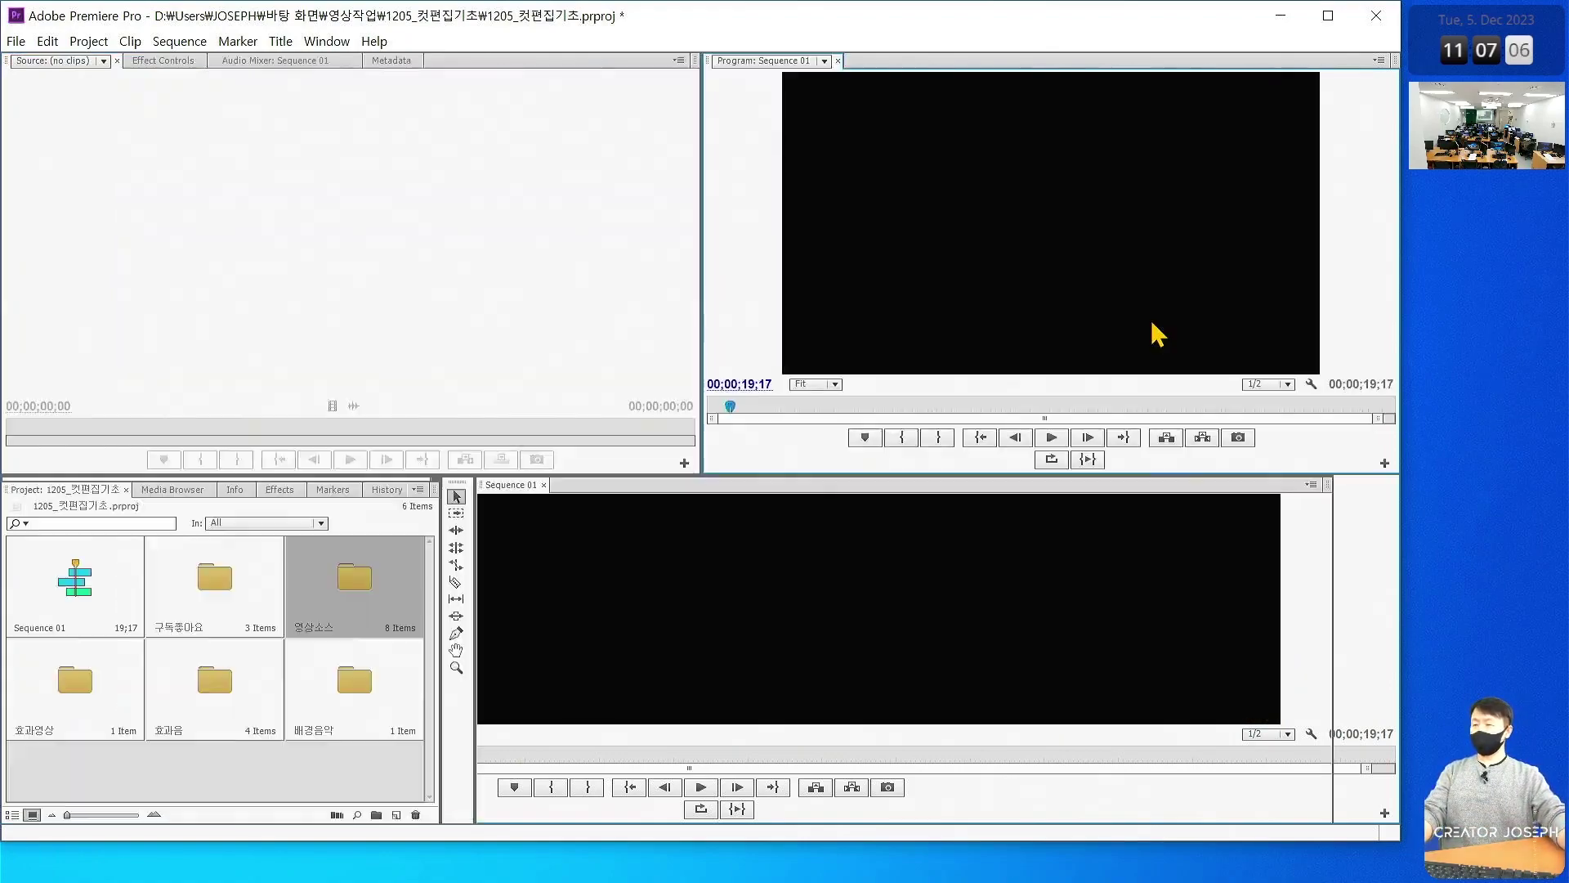
{"action": "left_click_drag", "start_coordinate": [830, 537], "coordinate": [427, 551]}
{"action": "key", "text": "space"}
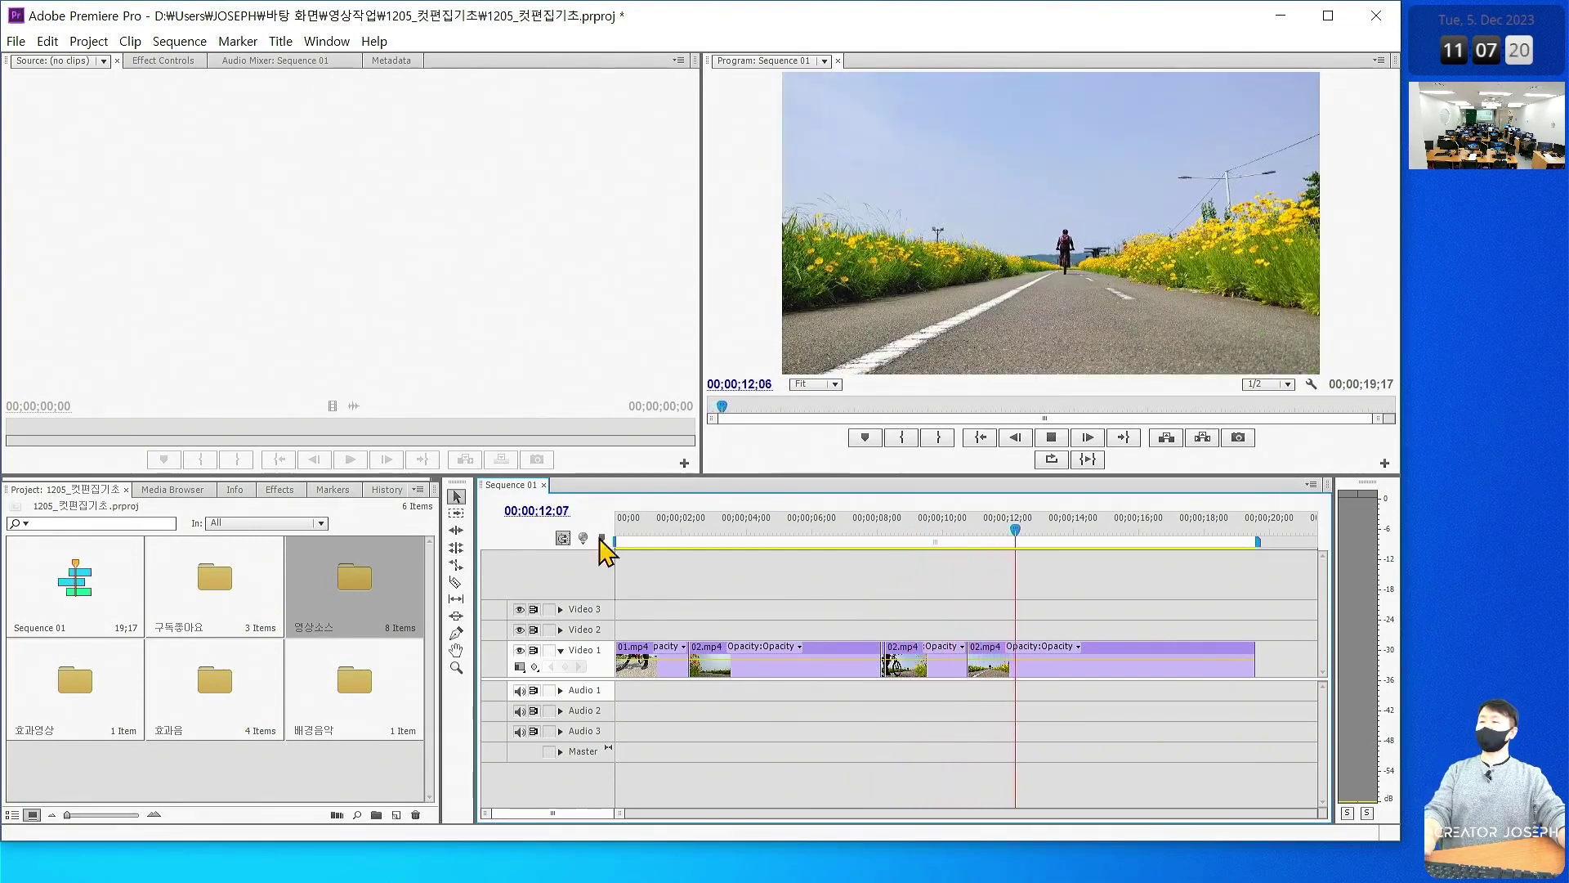
{"action": "key", "text": "space"}
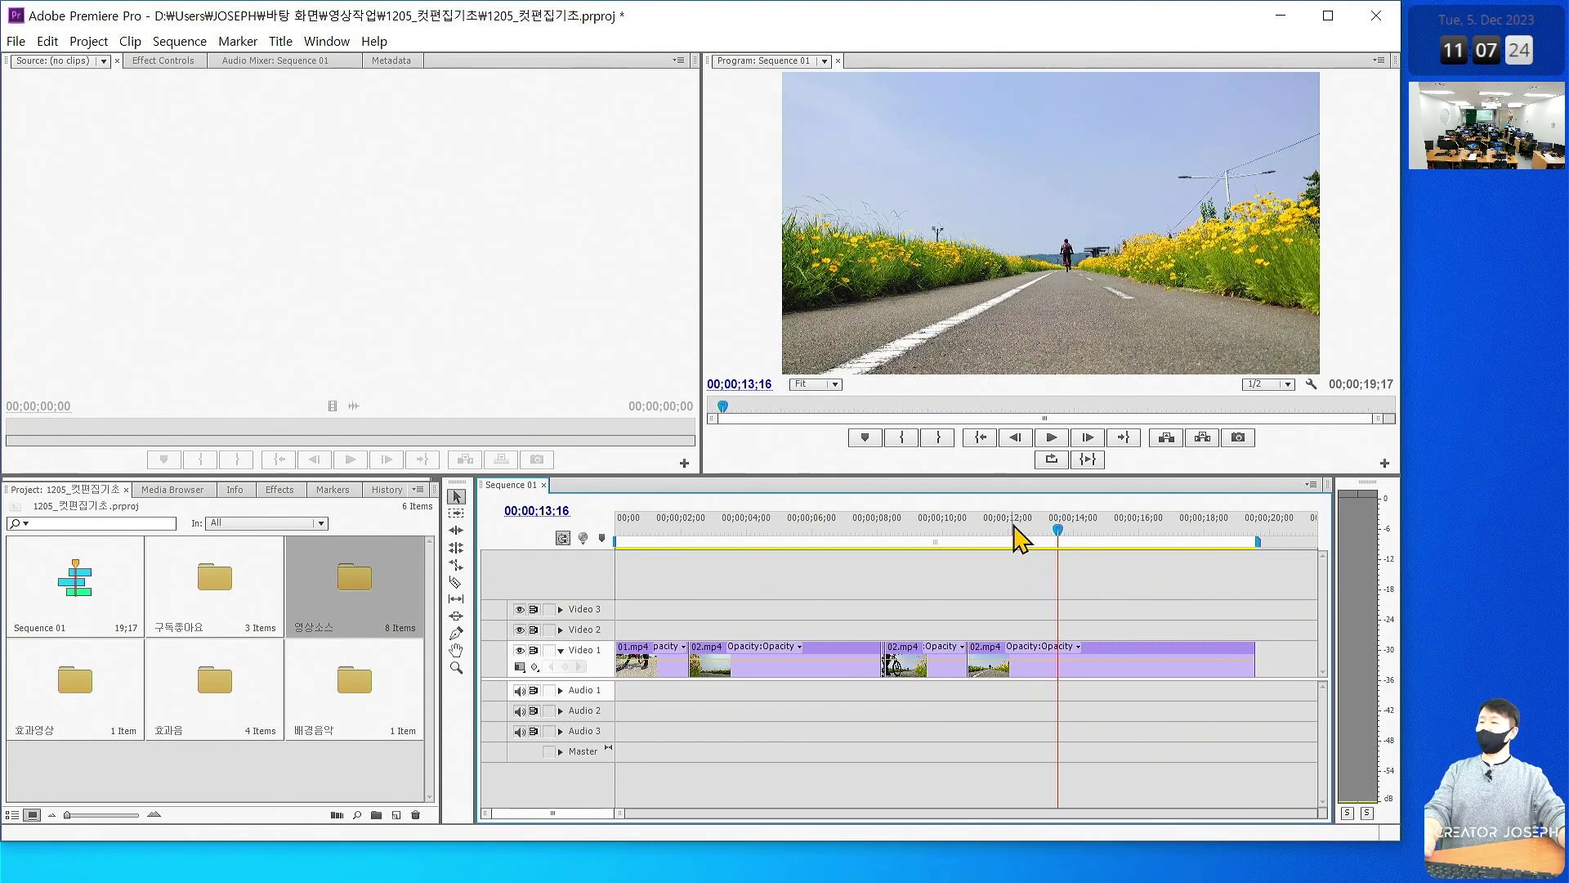
Open the 영상소스 bin in a floating window sized to show 01.mp4 through 08.mp4
{"action": "double_click", "coordinate": [372, 582]}
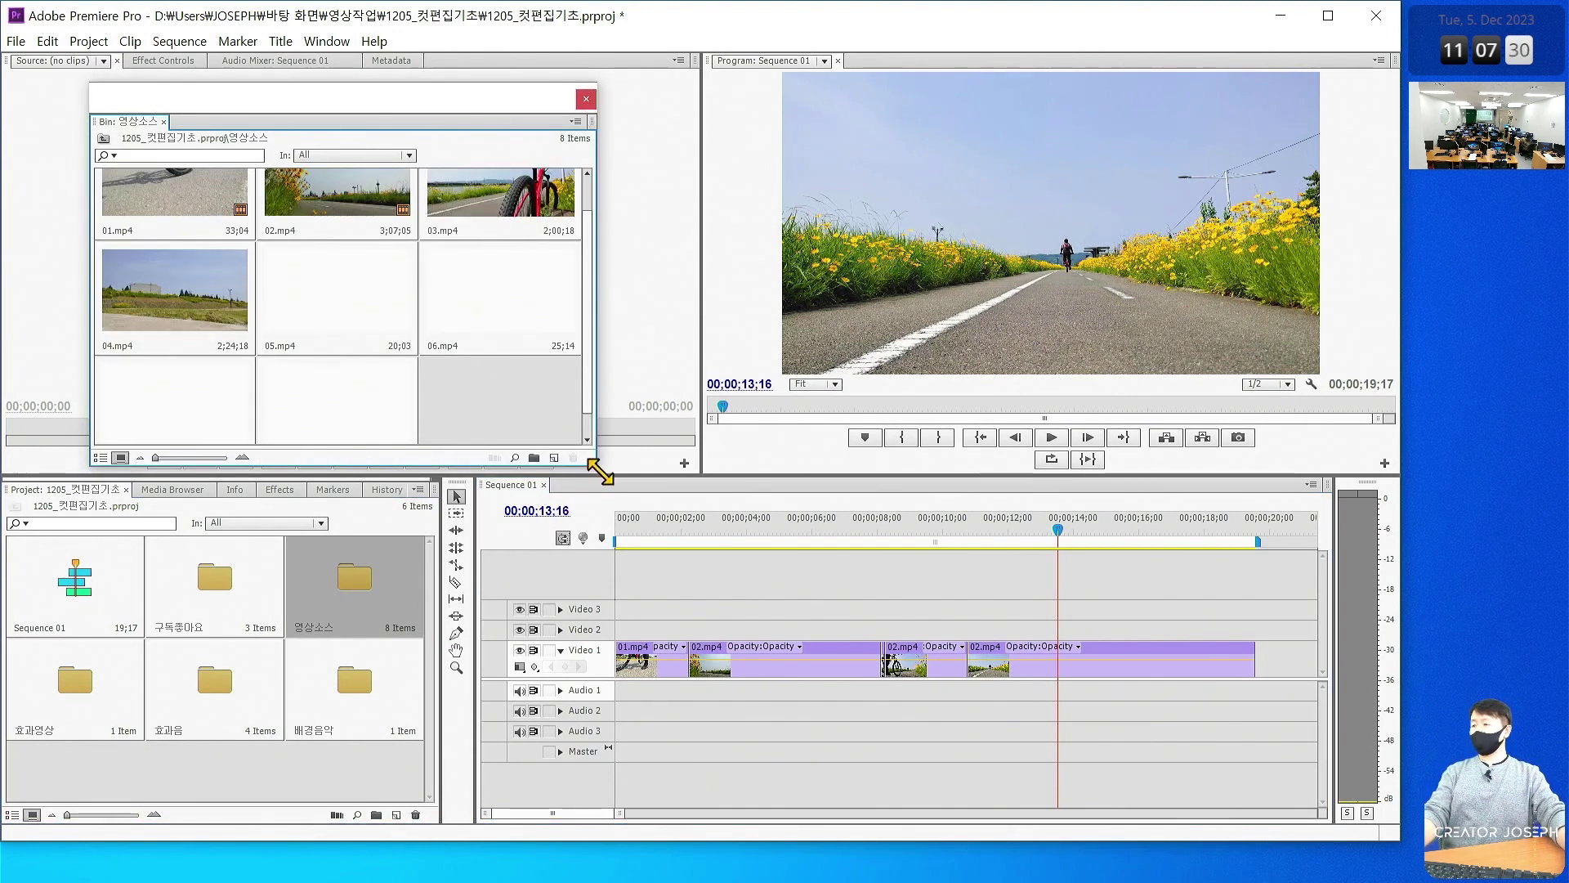
{"action": "left_click_drag", "start_coordinate": [595, 466], "coordinate": [665, 535]}
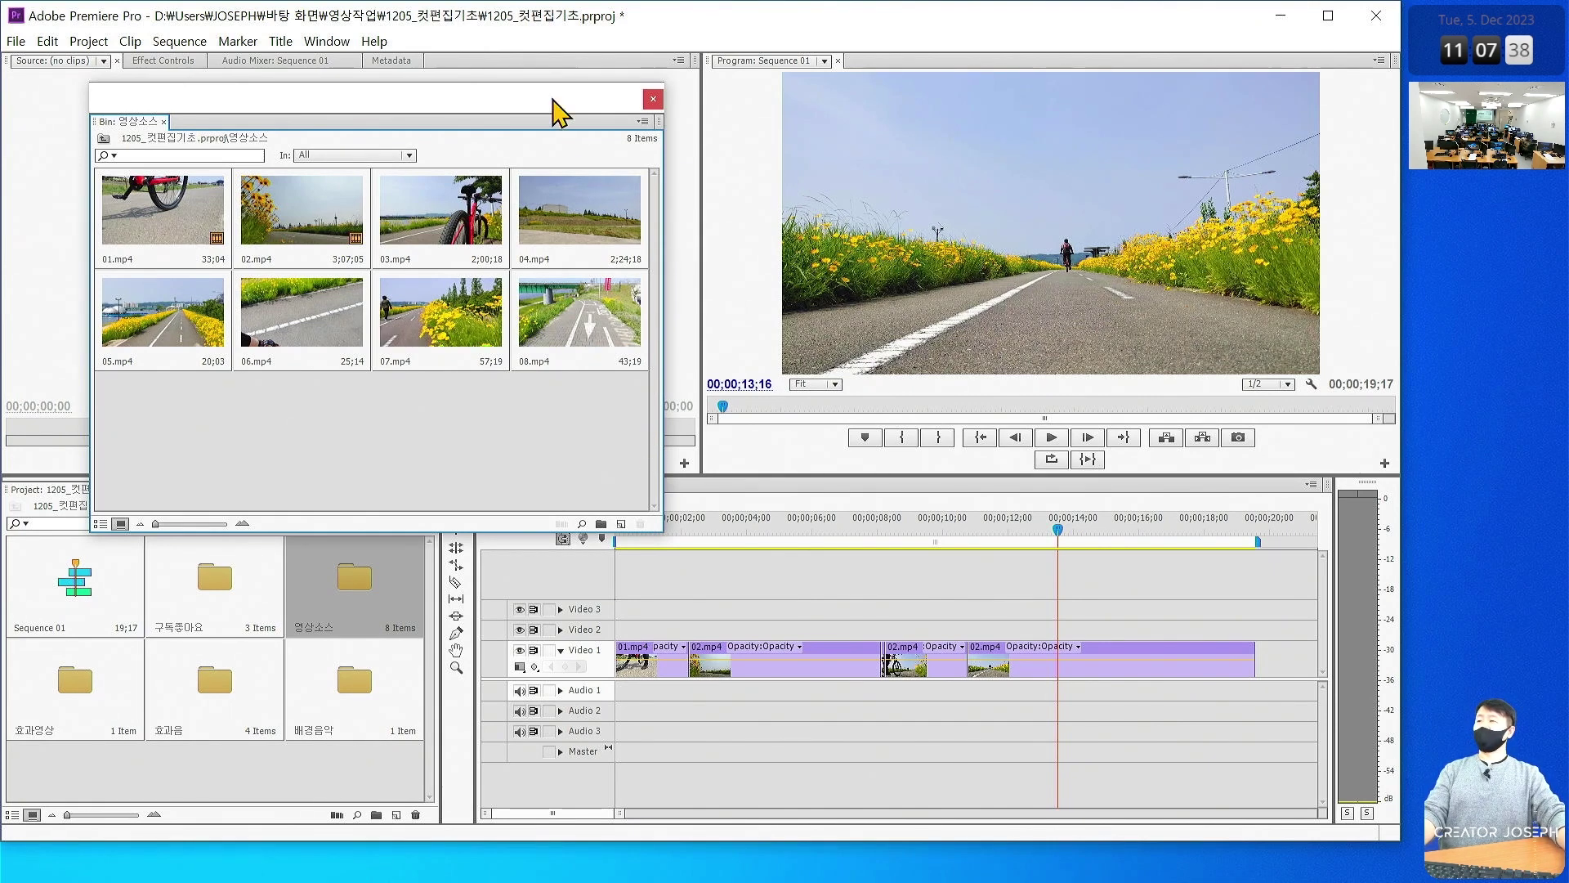
{"action": "left_click_drag", "start_coordinate": [558, 112], "coordinate": [549, 109]}
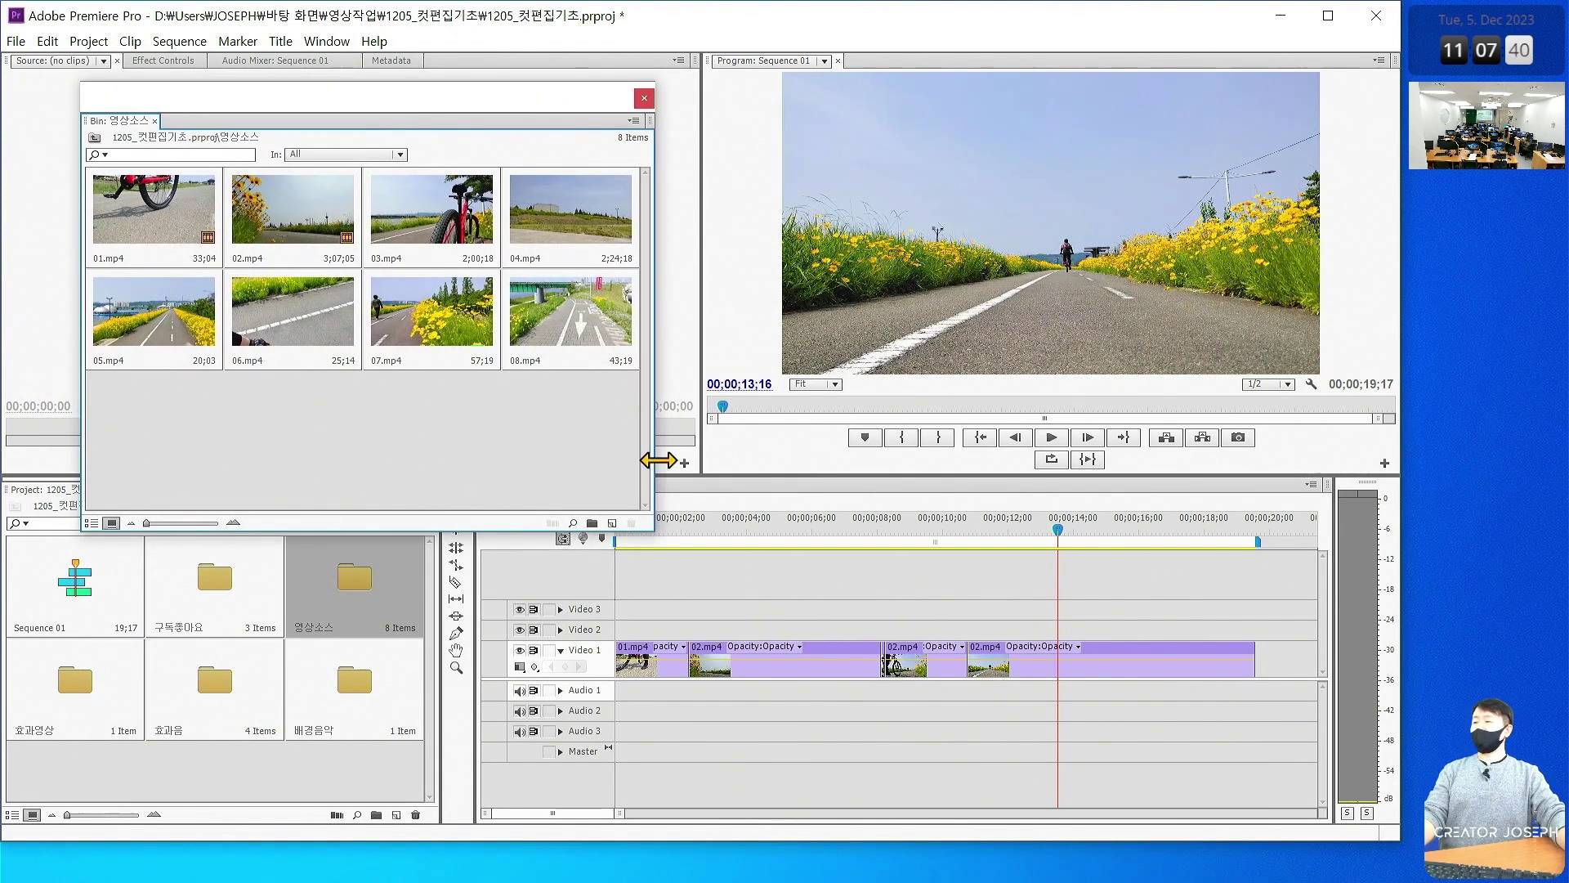
Resize and move the floating 영상소스 bin window, then close it
{"action": "left_click_drag", "start_coordinate": [656, 535], "coordinate": [682, 418]}
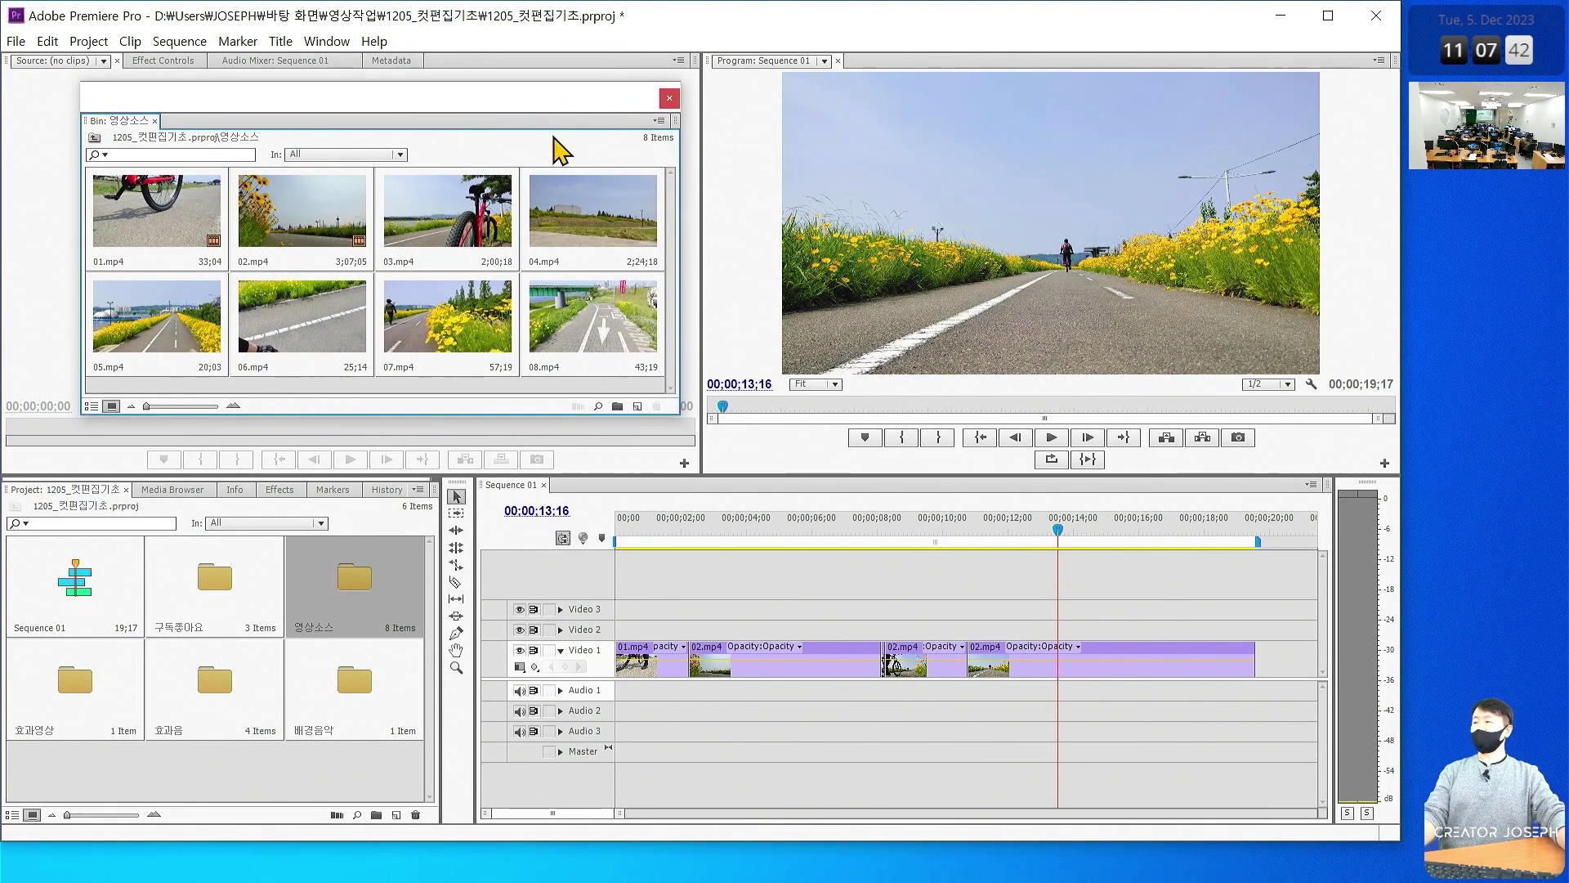
{"action": "left_click_drag", "start_coordinate": [553, 99], "coordinate": [510, 102]}
{"action": "left_click", "coordinate": [627, 102]}
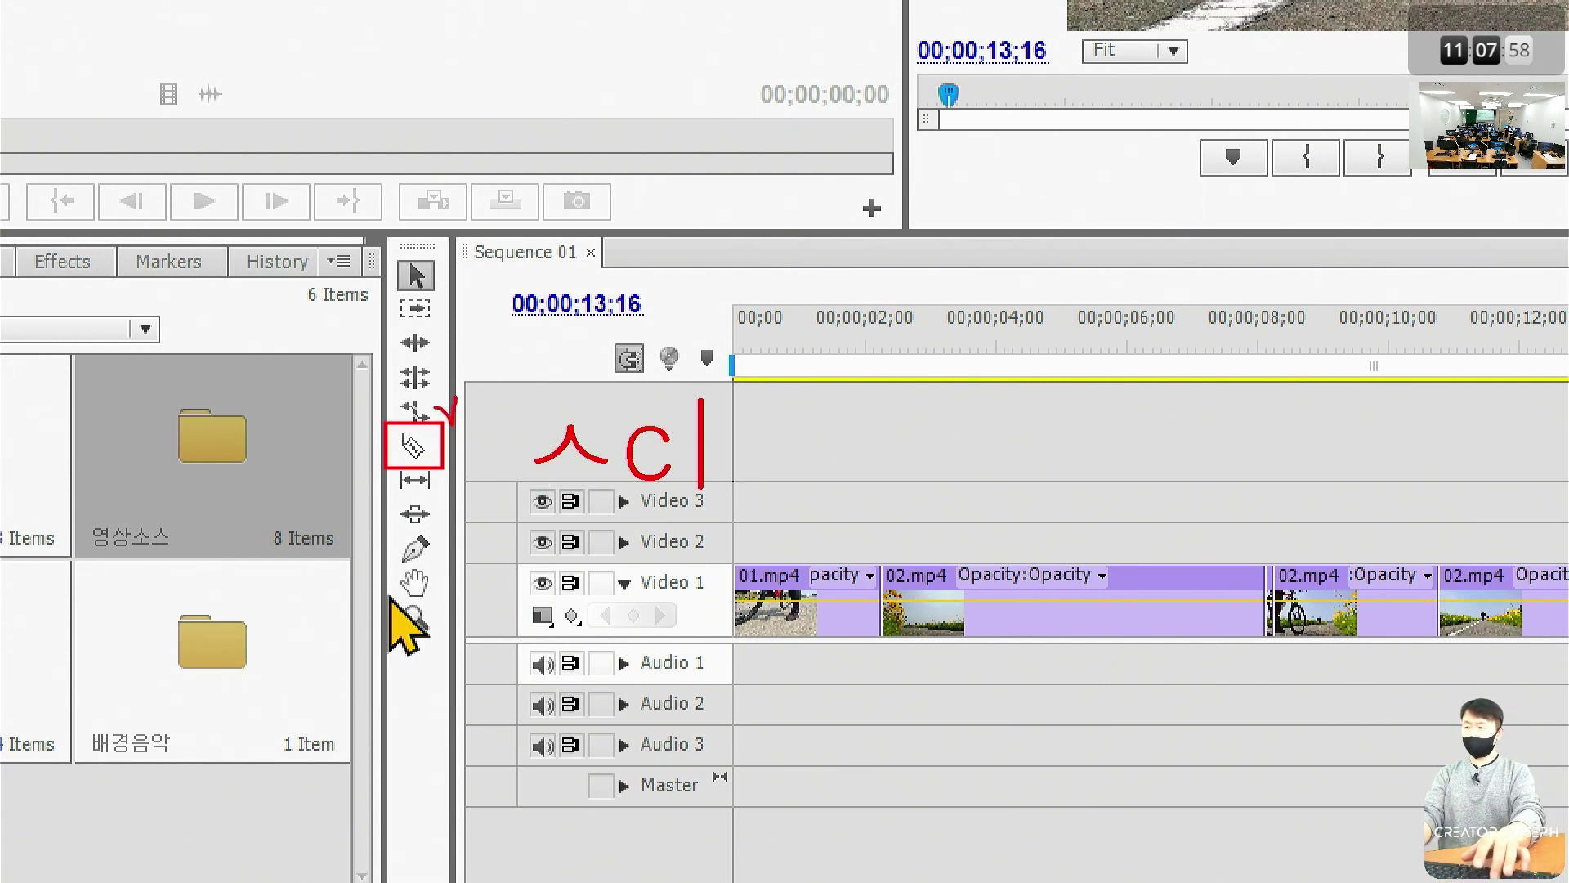
Type the reminder text 'Ctrl+K / Shift+Delete' and drag across the screen
{"action": "type", "text": "Ctrk"}
{"action": "key", "text": "BackSpace"}
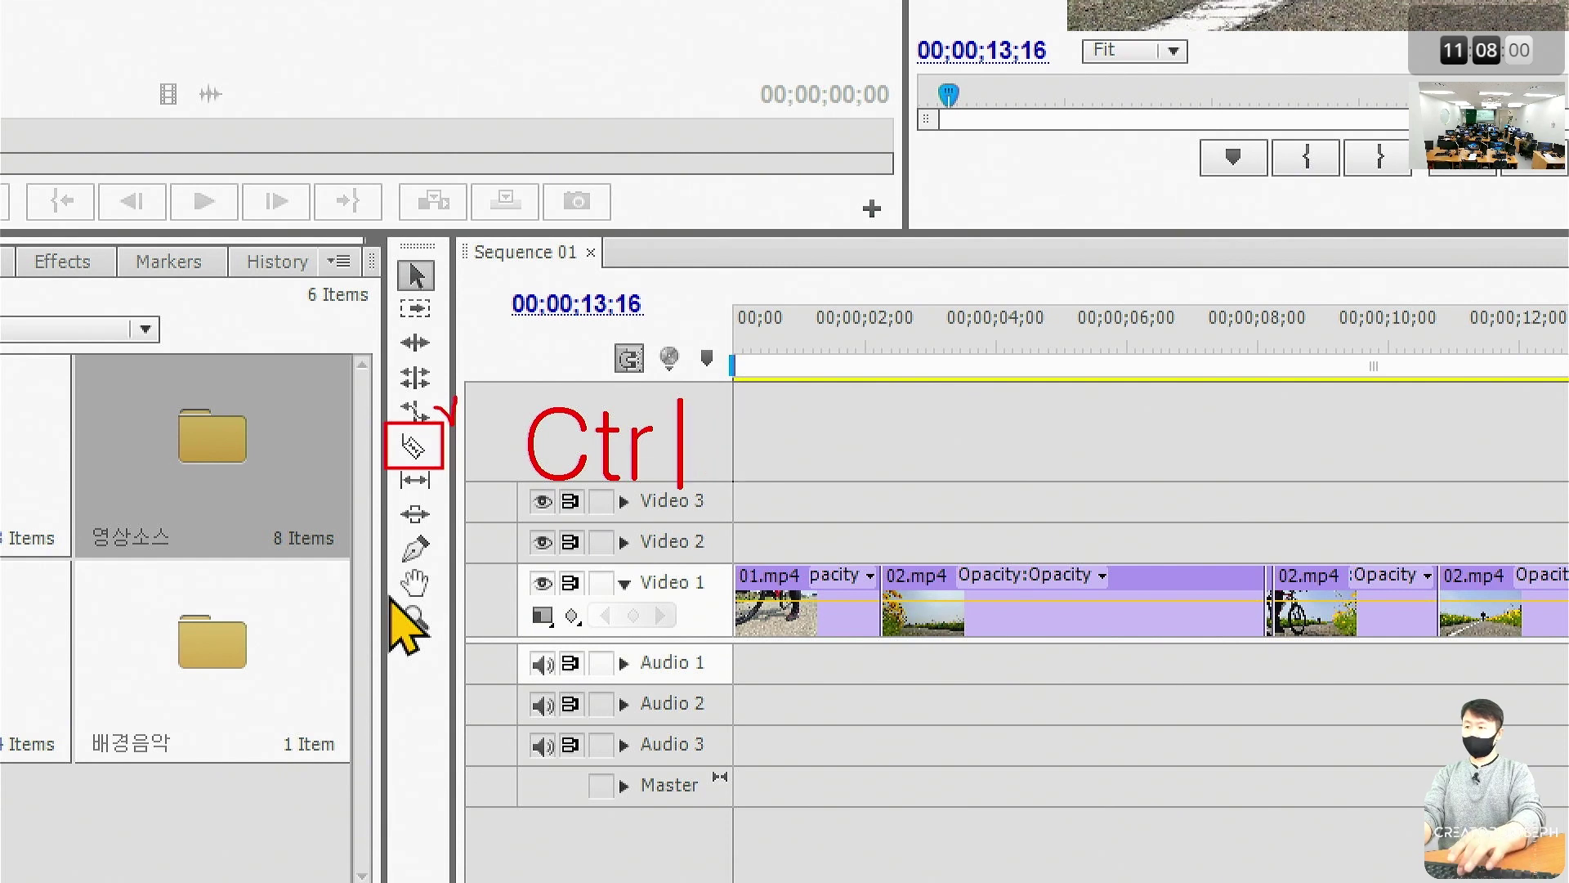
{"action": "type", "text": ";l"}
{"action": "key", "text": "BackSpace"}
{"action": "key", "text": "BackSpace"}
{"action": "type", "text": "l+K   "}
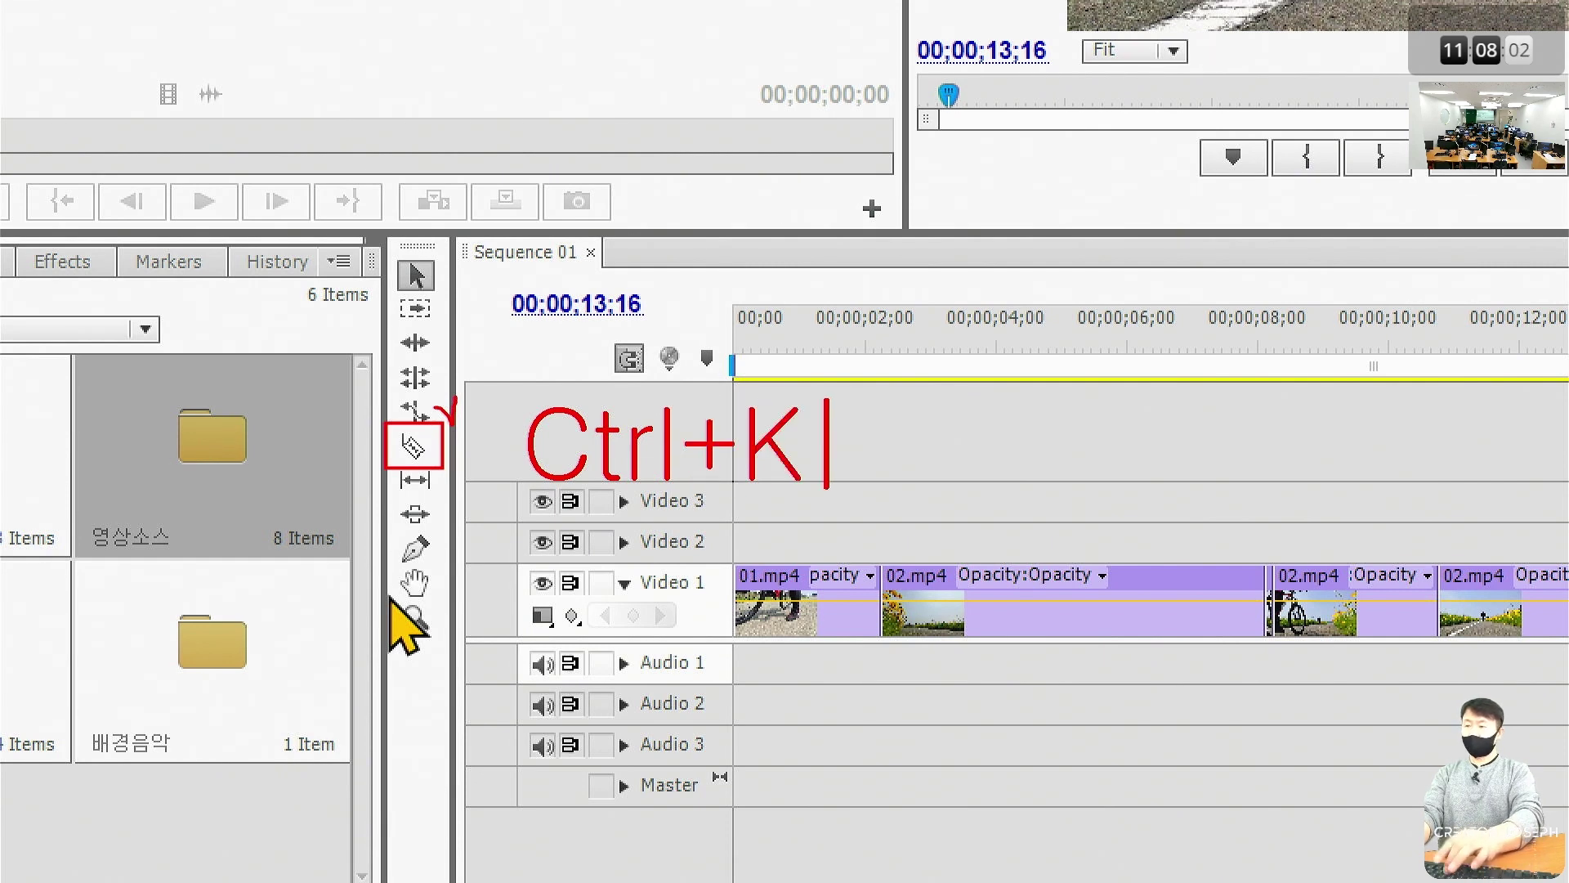
{"action": "type", "text": "/ Shift"}
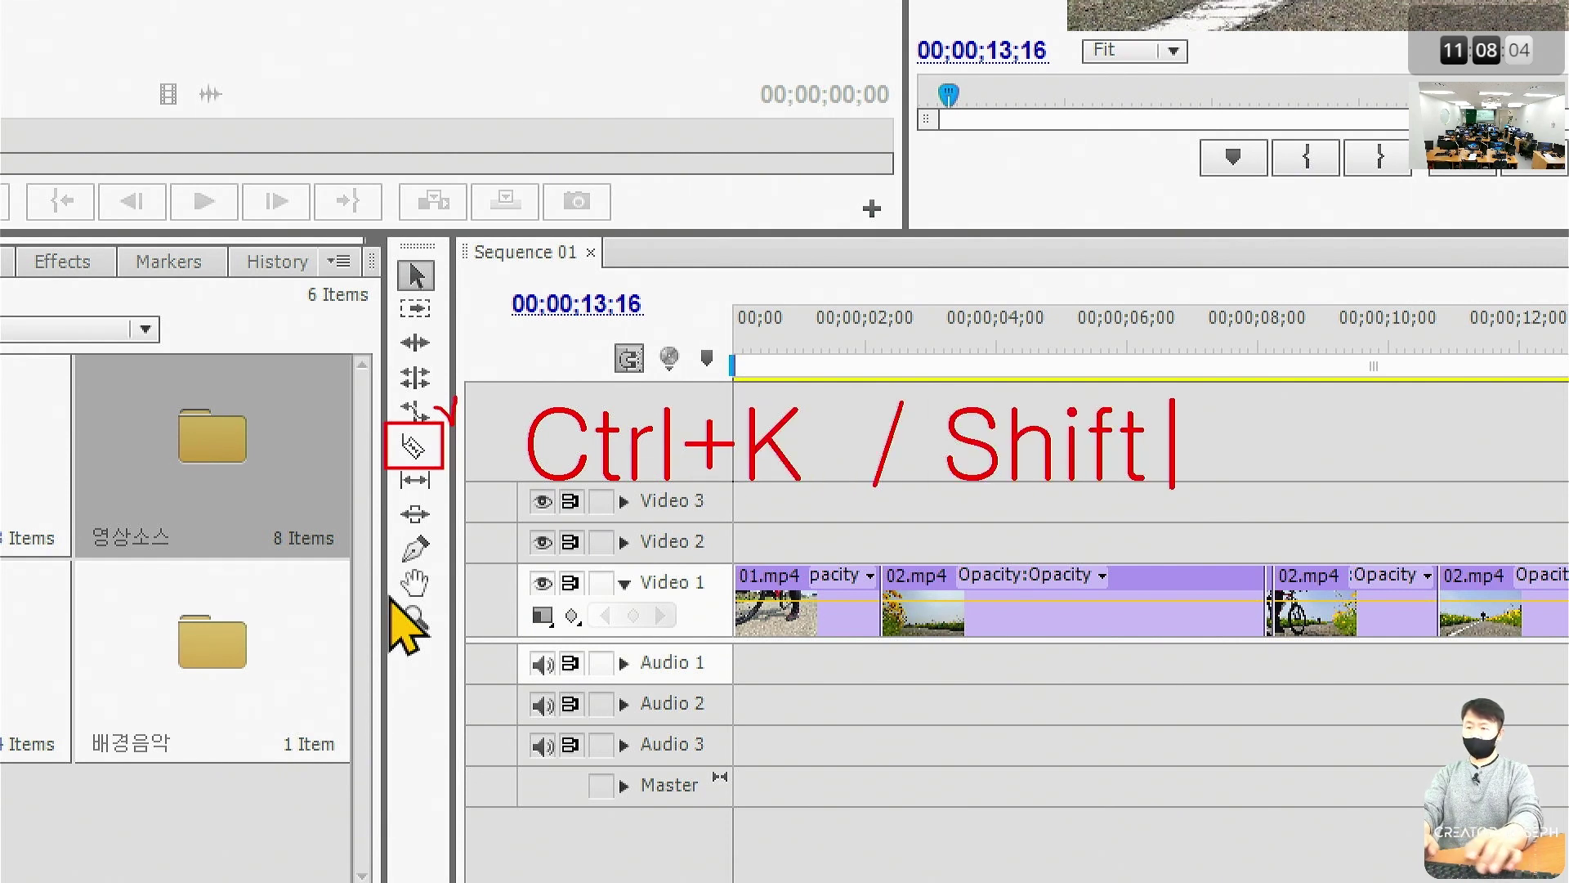
{"action": "type", "text": "+Delet"}
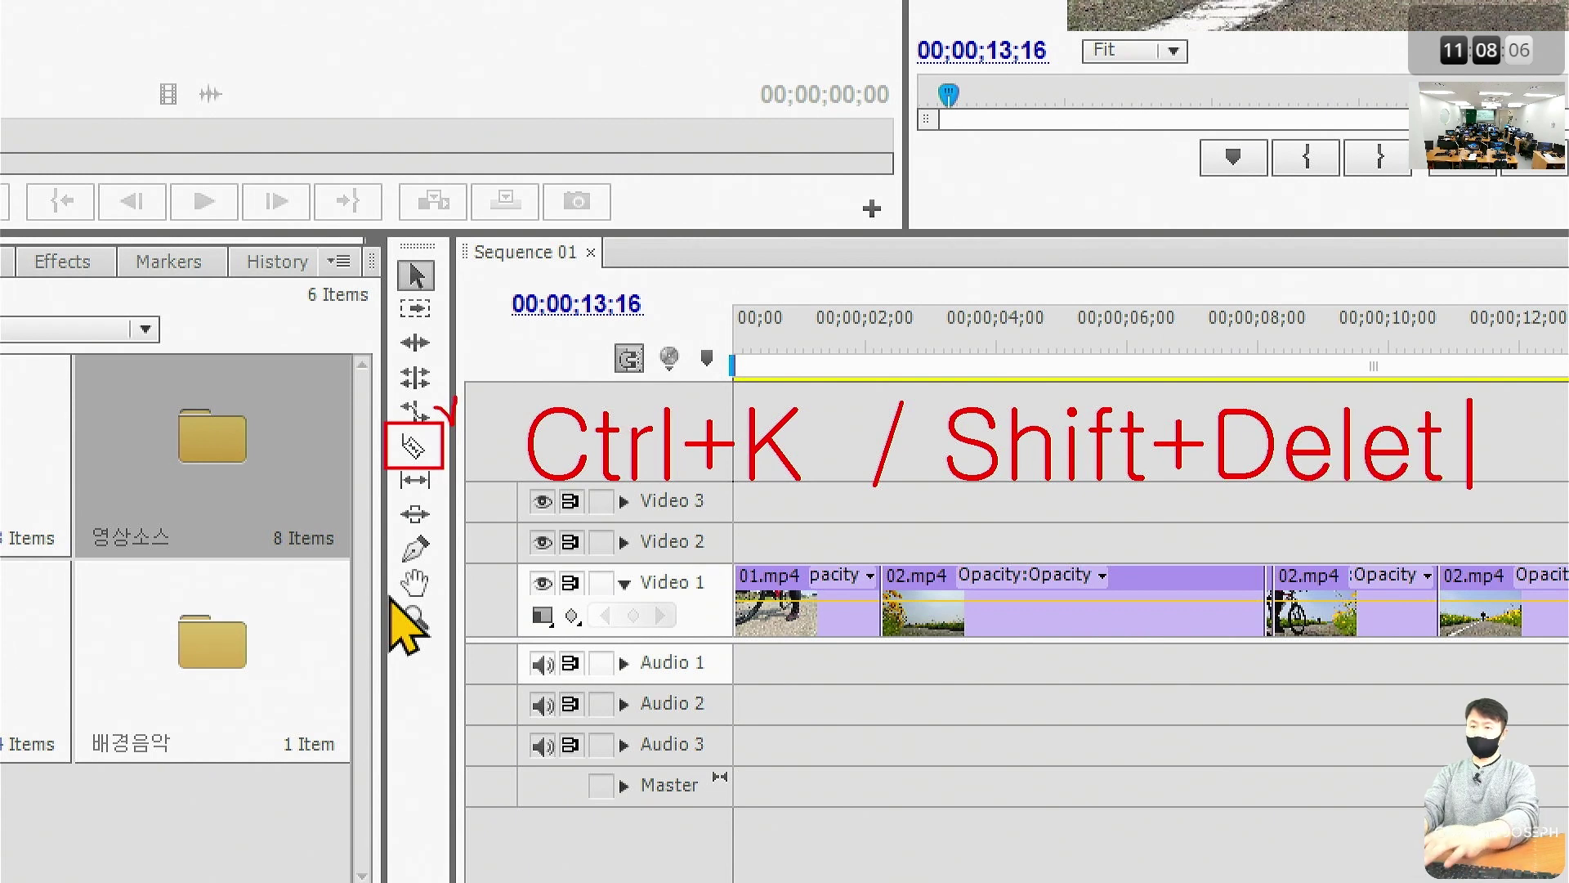
{"action": "type", "text": "e"}
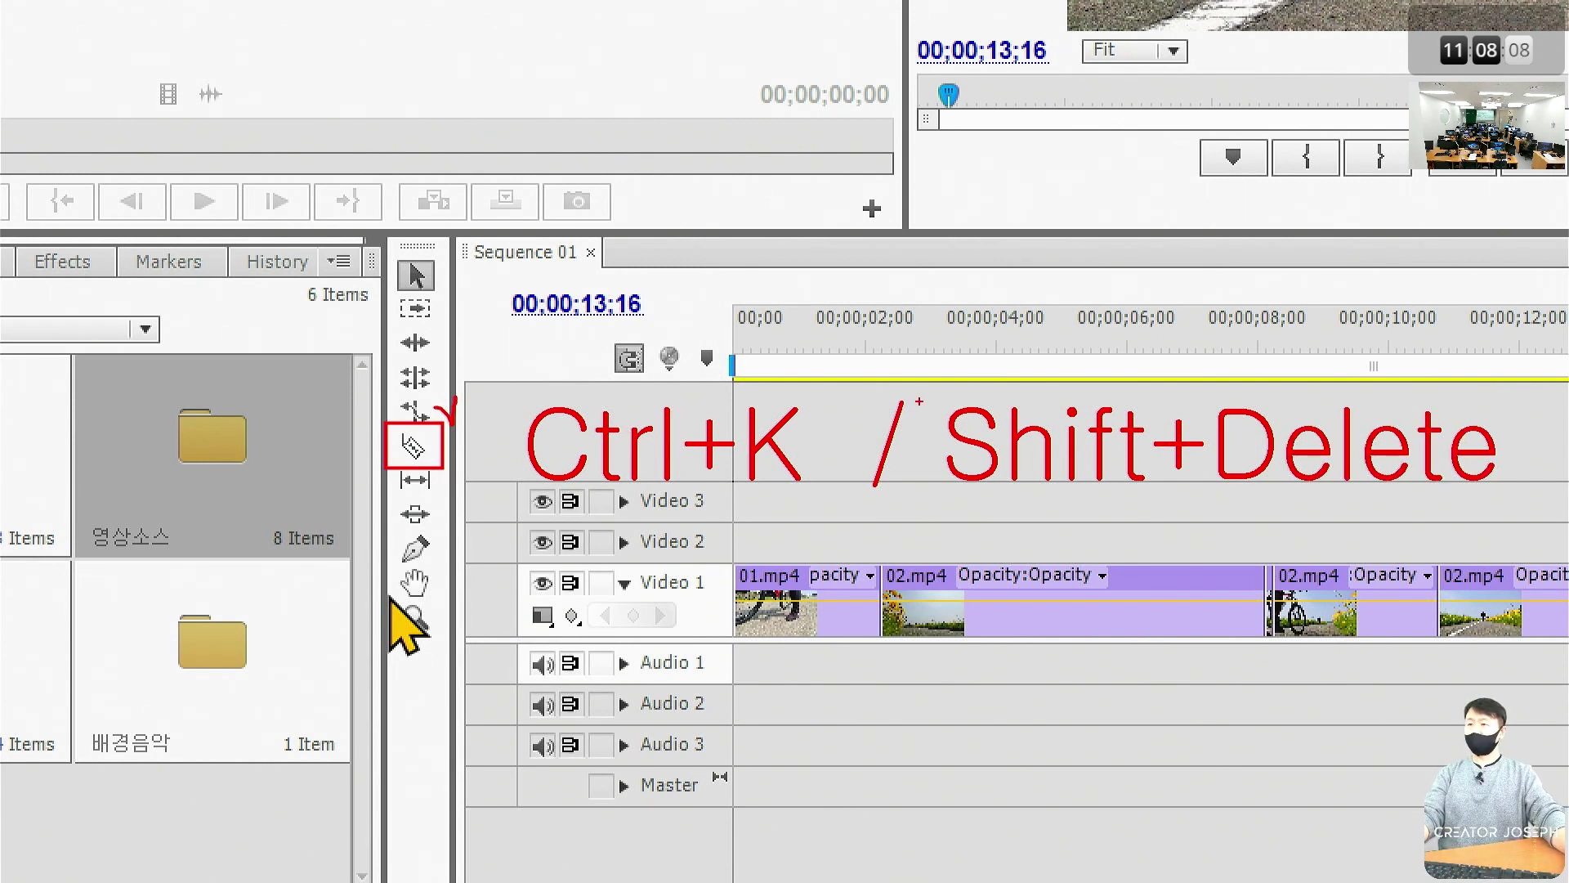
{"action": "mouse_move", "coordinate": [500, 376]}
{"action": "left_mouse_down"}
{"action": "mouse_move", "coordinate": [1348, 501]}
{"action": "mouse_move", "coordinate": [1514, 500]}
{"action": "left_mouse_up"}
{"action": "left_click_drag", "start_coordinate": [1364, 314], "coordinate": [1436, 194]}
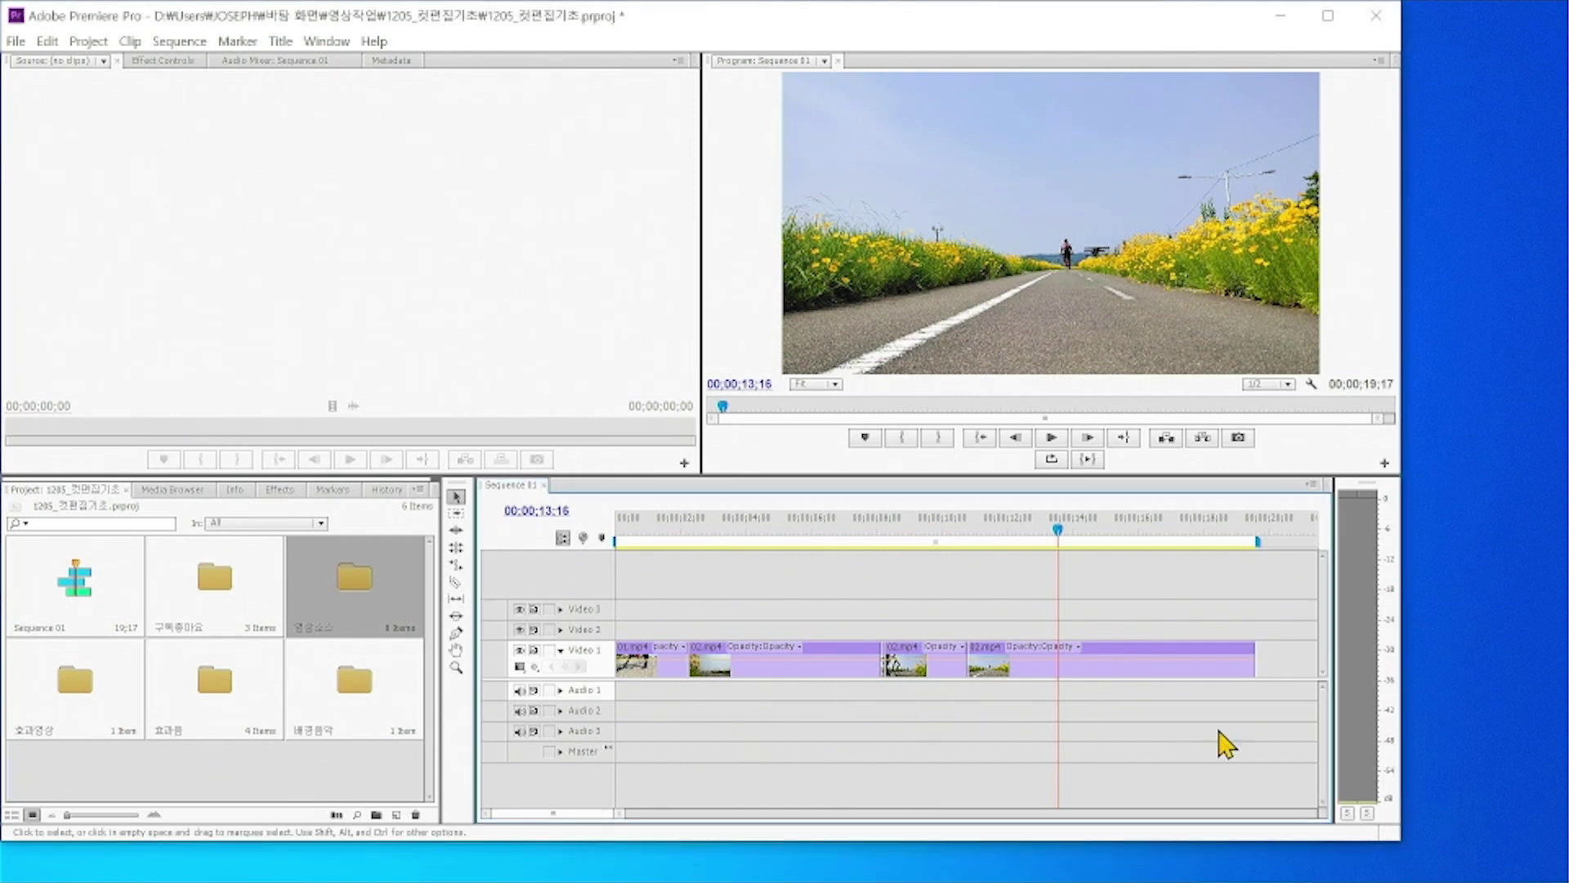
Delete all clips from Sequence 01 and open the 영상소스 bin in a floating window
{"action": "left_click_drag", "start_coordinate": [1303, 722], "coordinate": [555, 582]}
{"action": "key", "text": "Delete"}
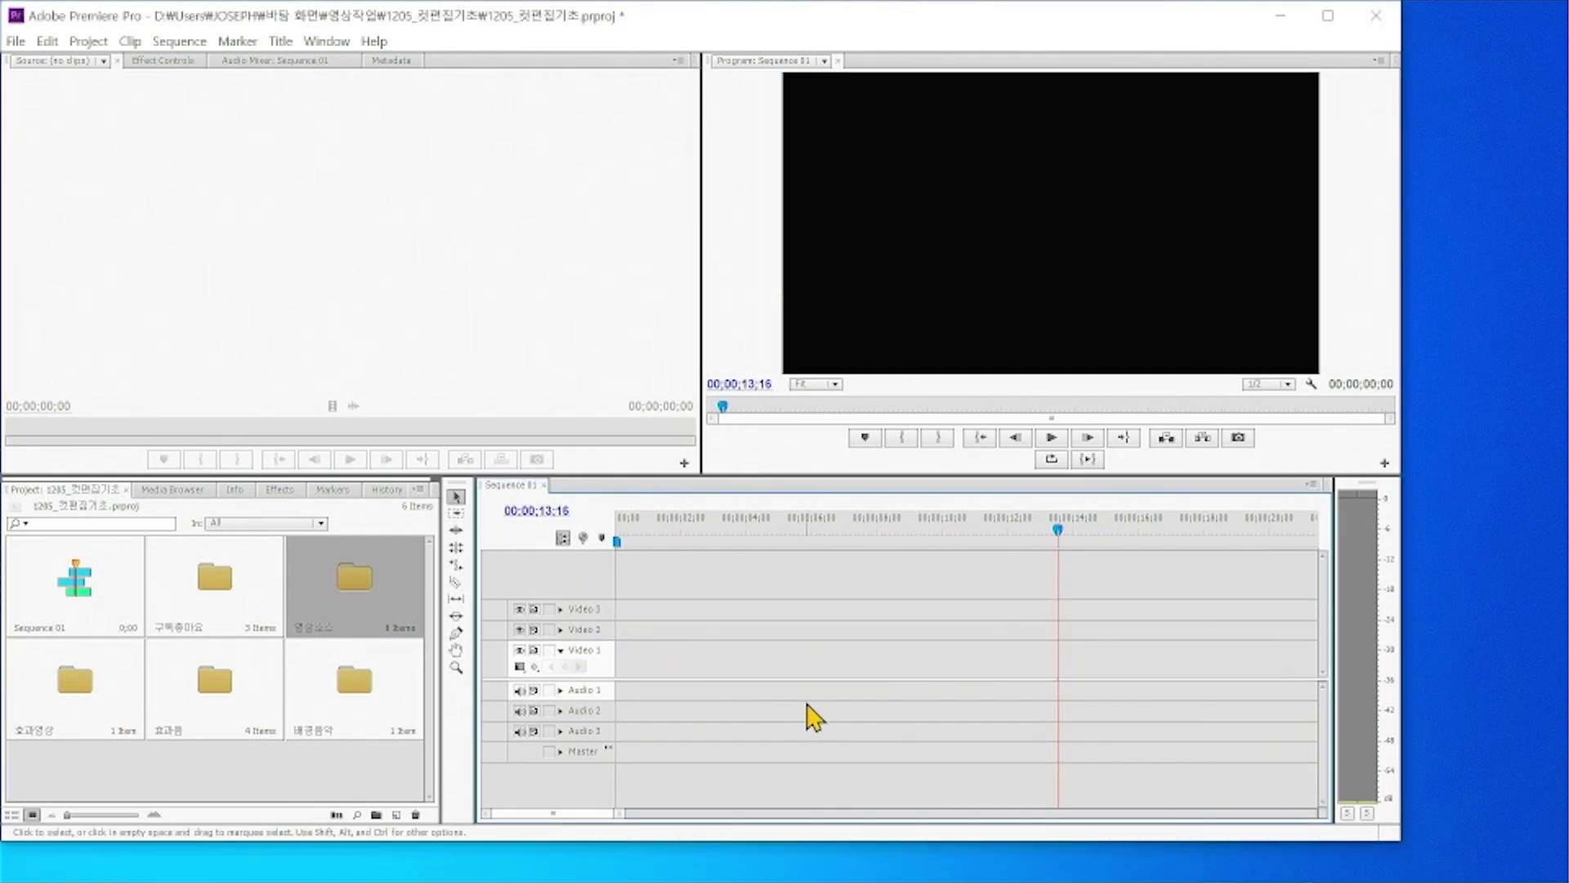
{"action": "left_click", "coordinate": [340, 559]}
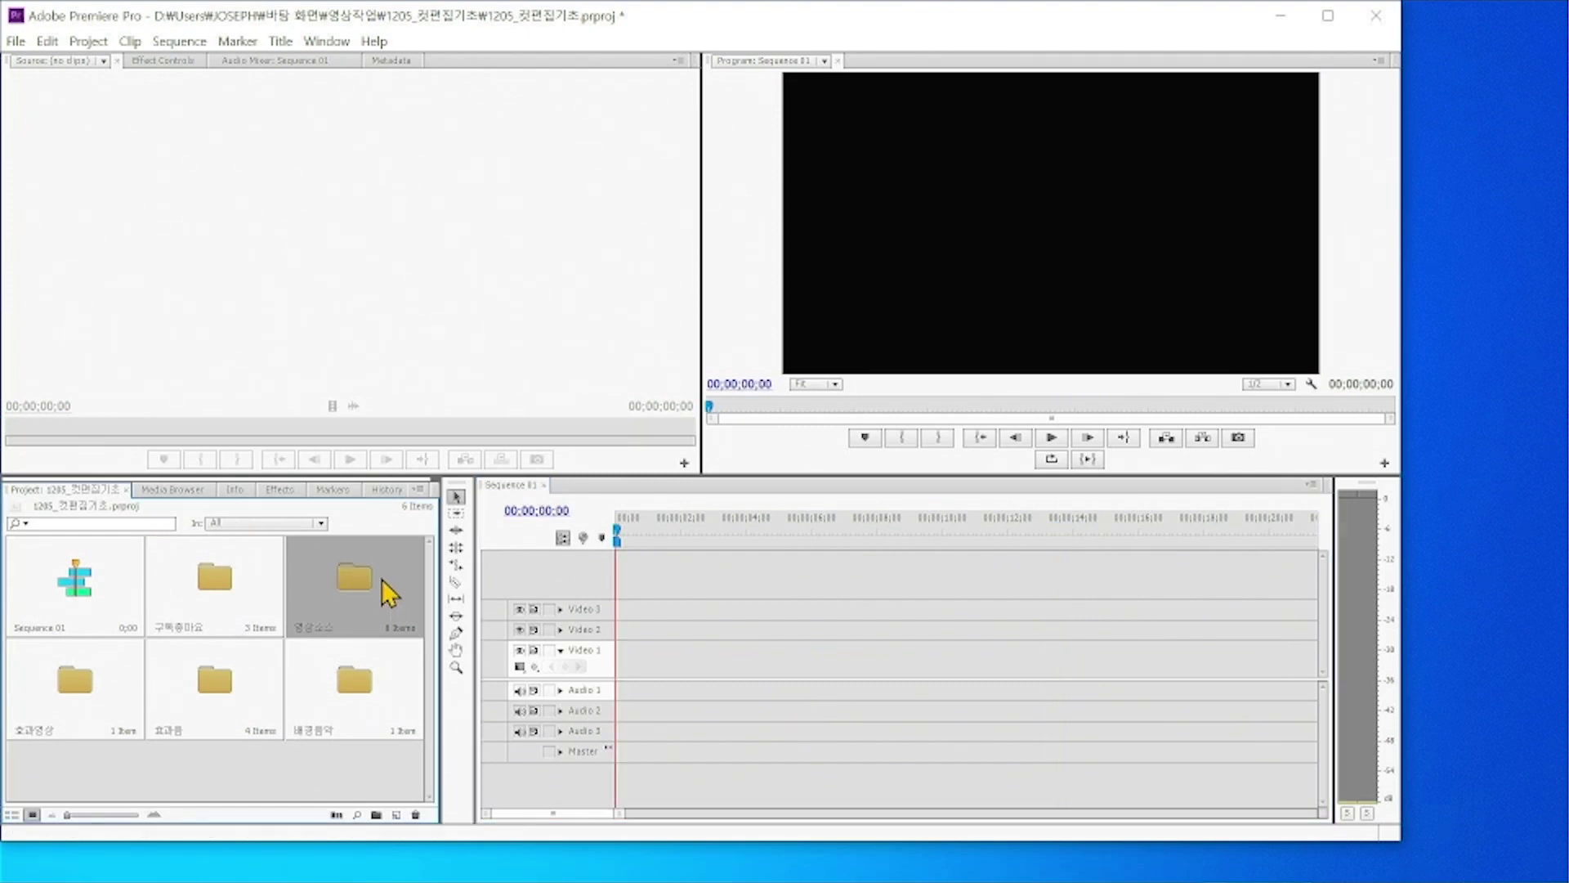
{"action": "double_click", "coordinate": [360, 577]}
{"action": "left_click_drag", "start_coordinate": [596, 463], "coordinate": [669, 502]}
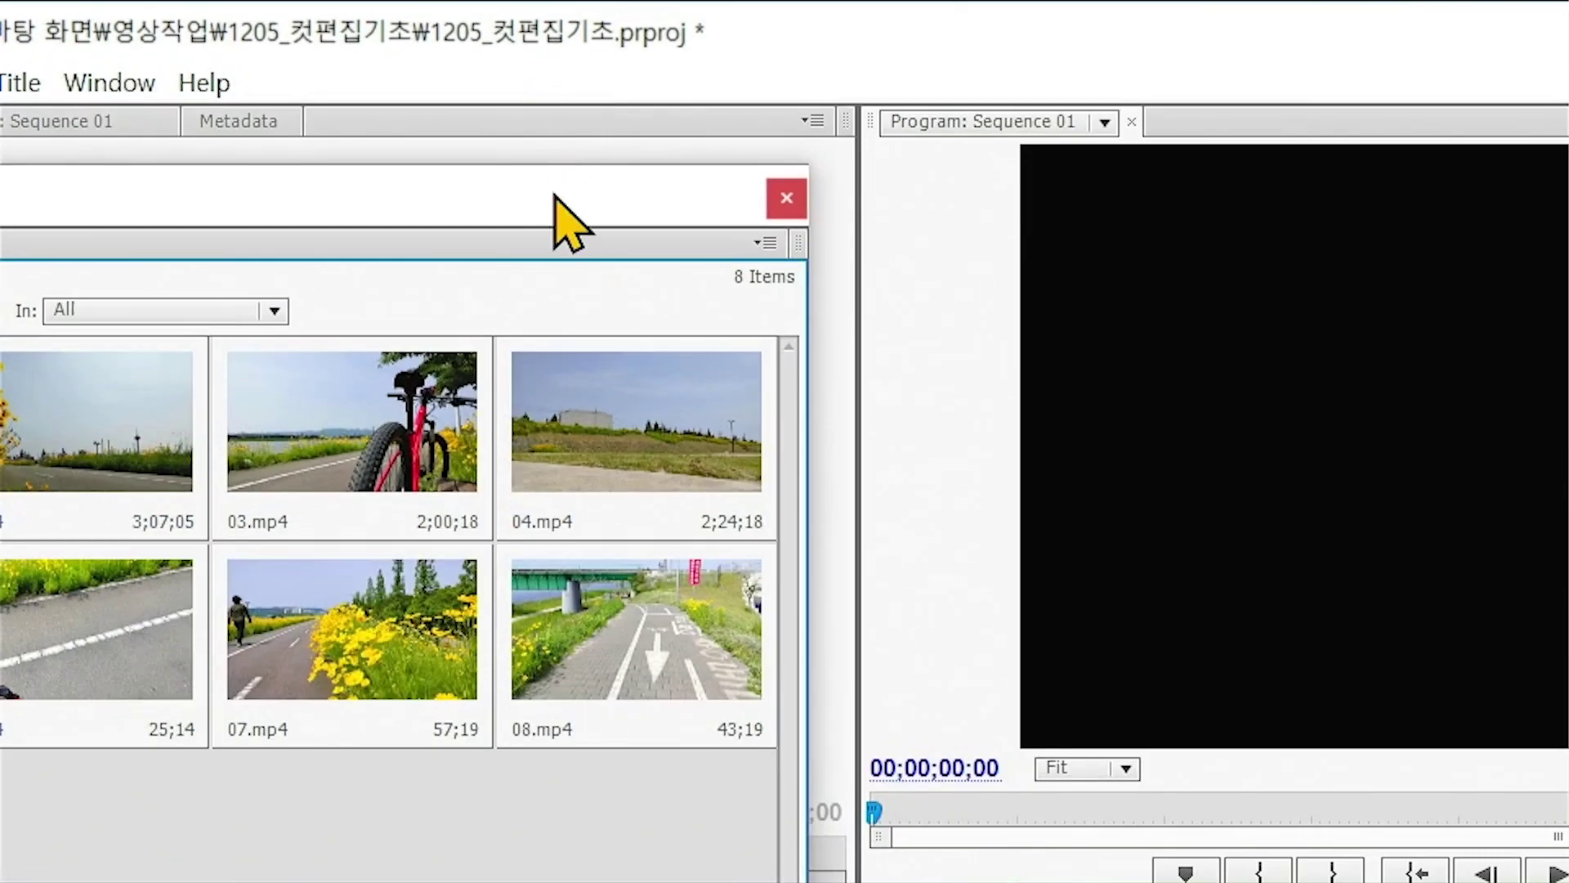
{"action": "left_click_drag", "start_coordinate": [552, 110], "coordinate": [552, 61]}
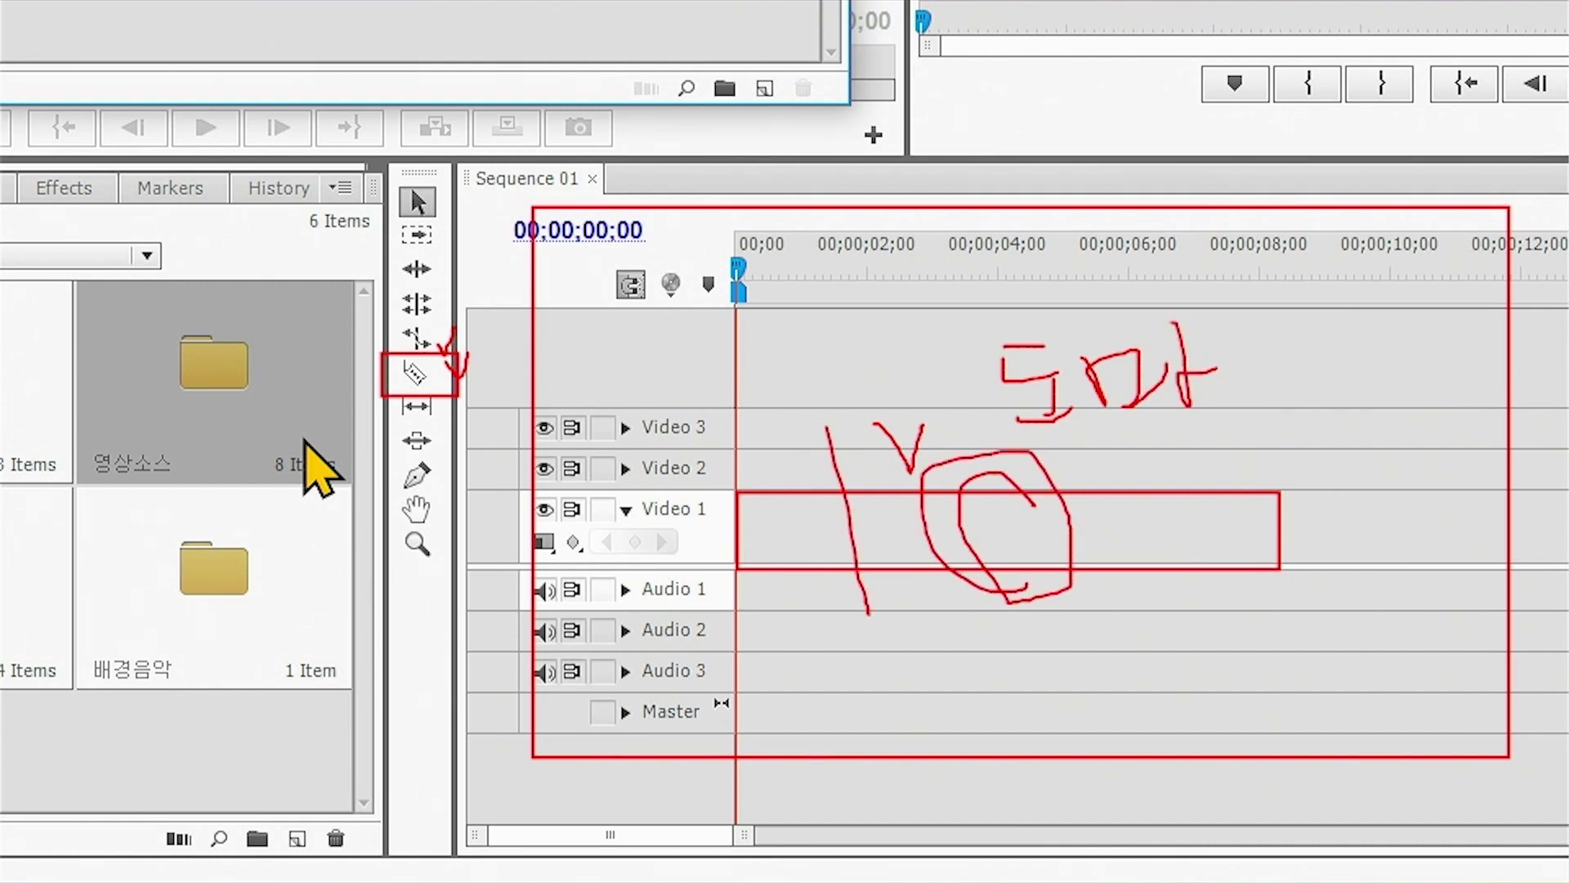
Place 01.mp4 on Video 1 at 00;00 and scrub through it
{"action": "double_click", "coordinate": [306, 441]}
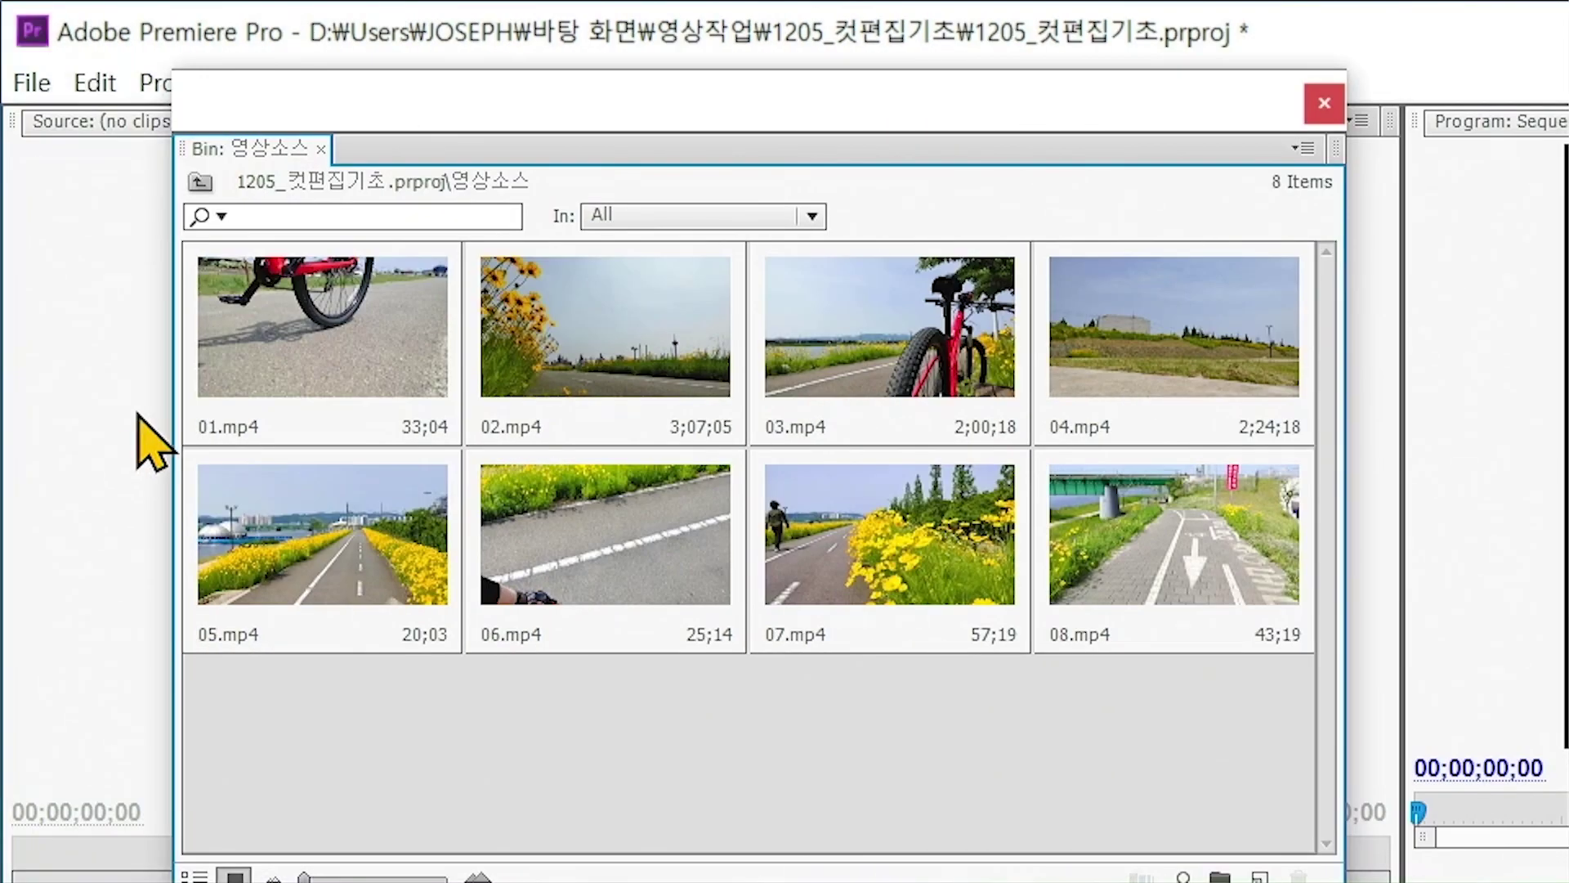
{"action": "left_click_drag", "start_coordinate": [323, 327], "coordinate": [384, 654]}
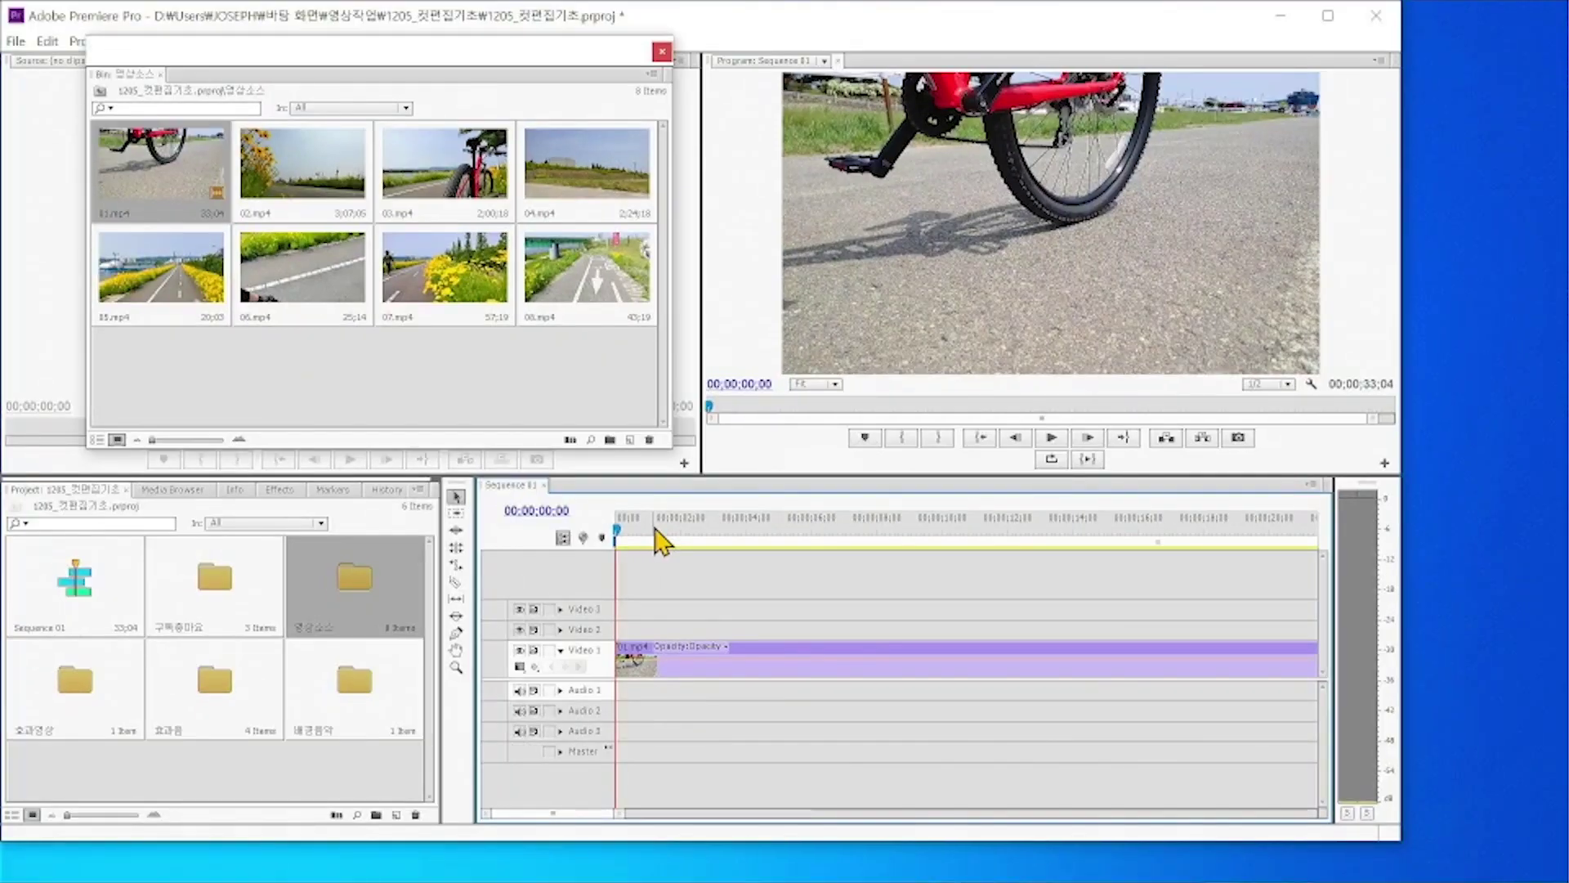
{"action": "left_click_drag", "start_coordinate": [655, 531], "coordinate": [1081, 539]}
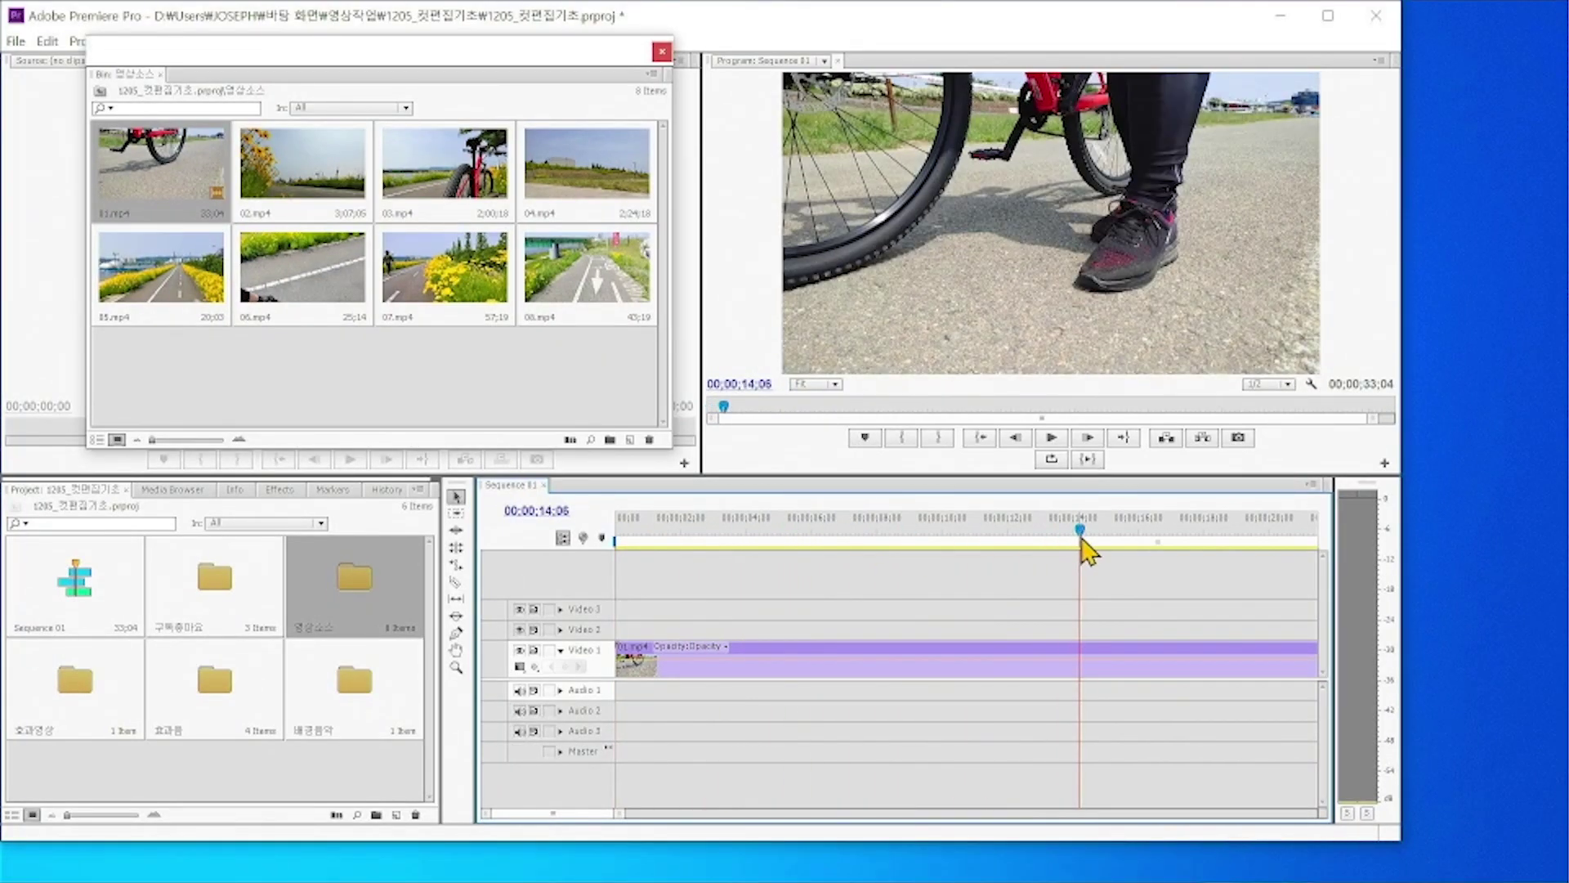
Razor-split 01.mp4 at 00;00;14;06 and delete the first piece
{"action": "left_click", "coordinate": [1114, 666]}
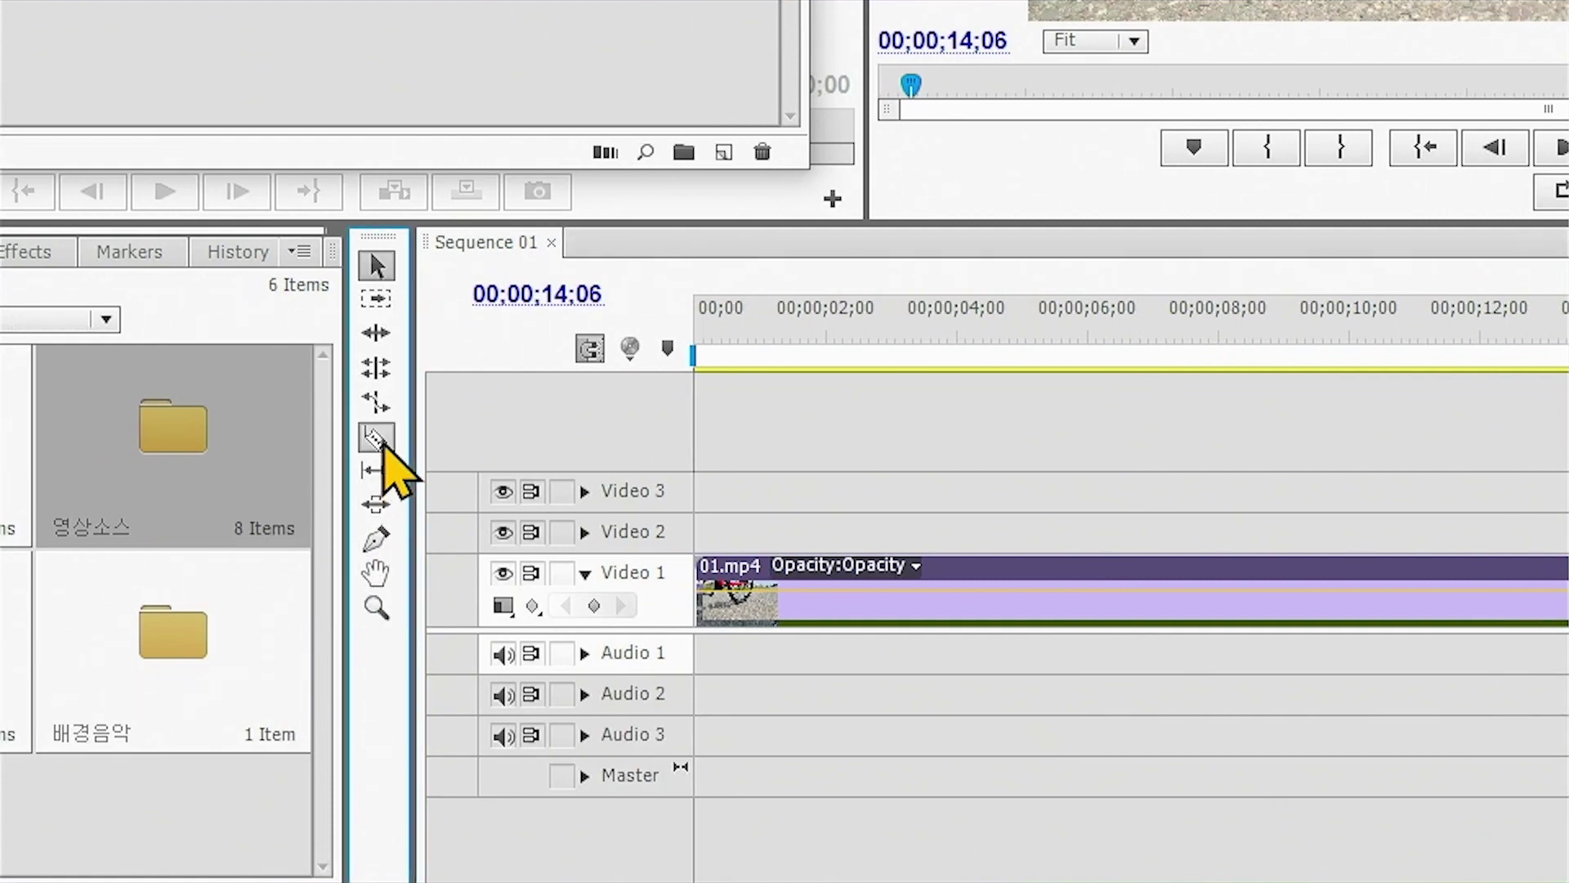
{"action": "left_click", "coordinate": [375, 438]}
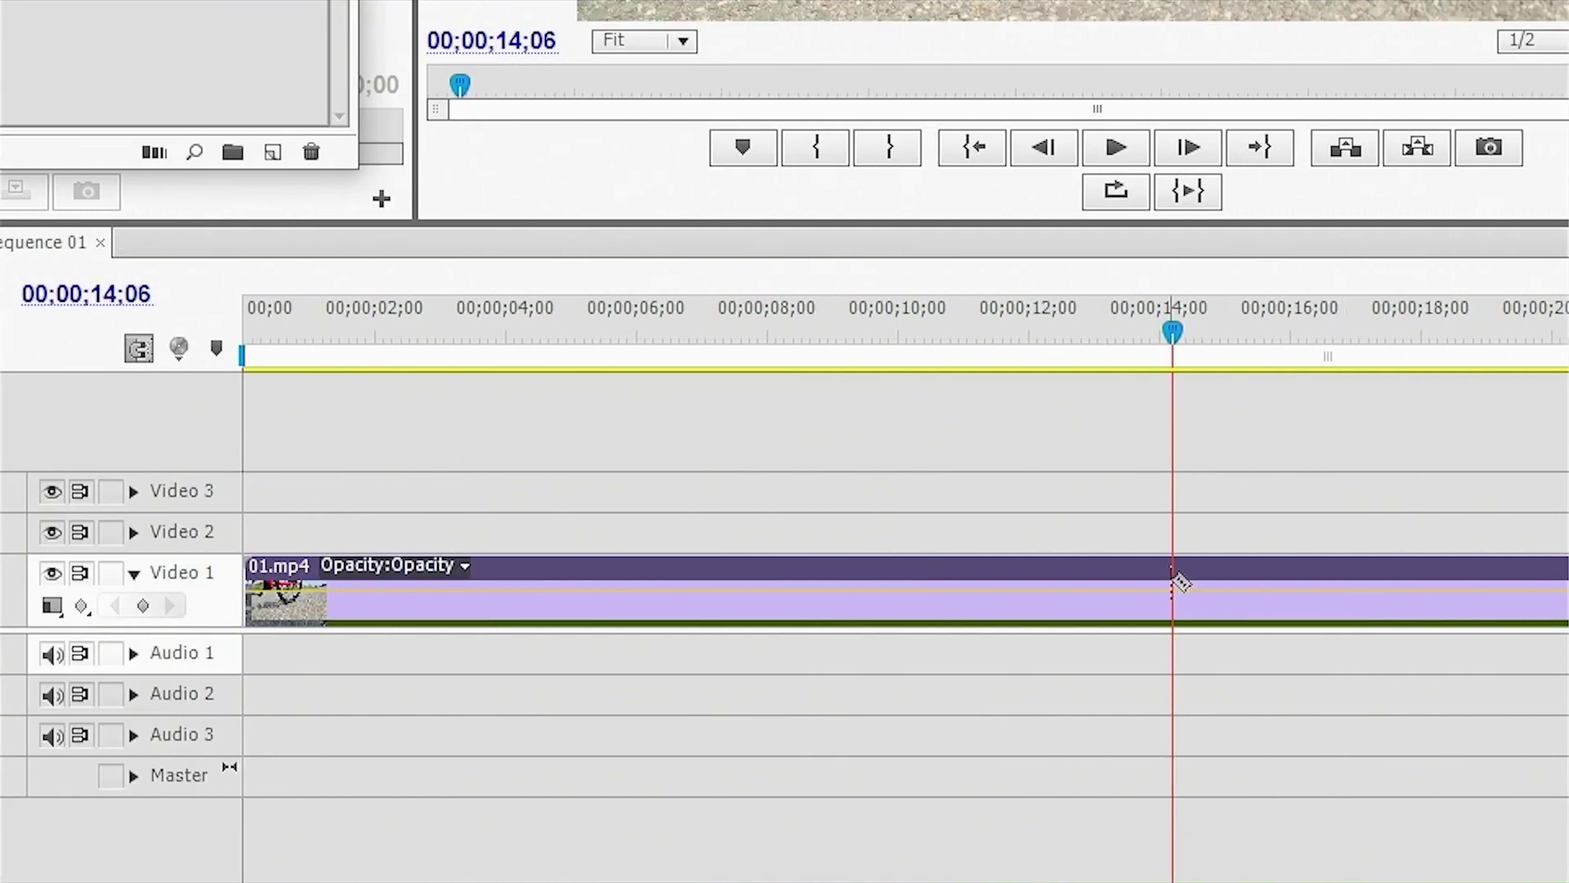
{"action": "left_click", "coordinate": [1185, 592]}
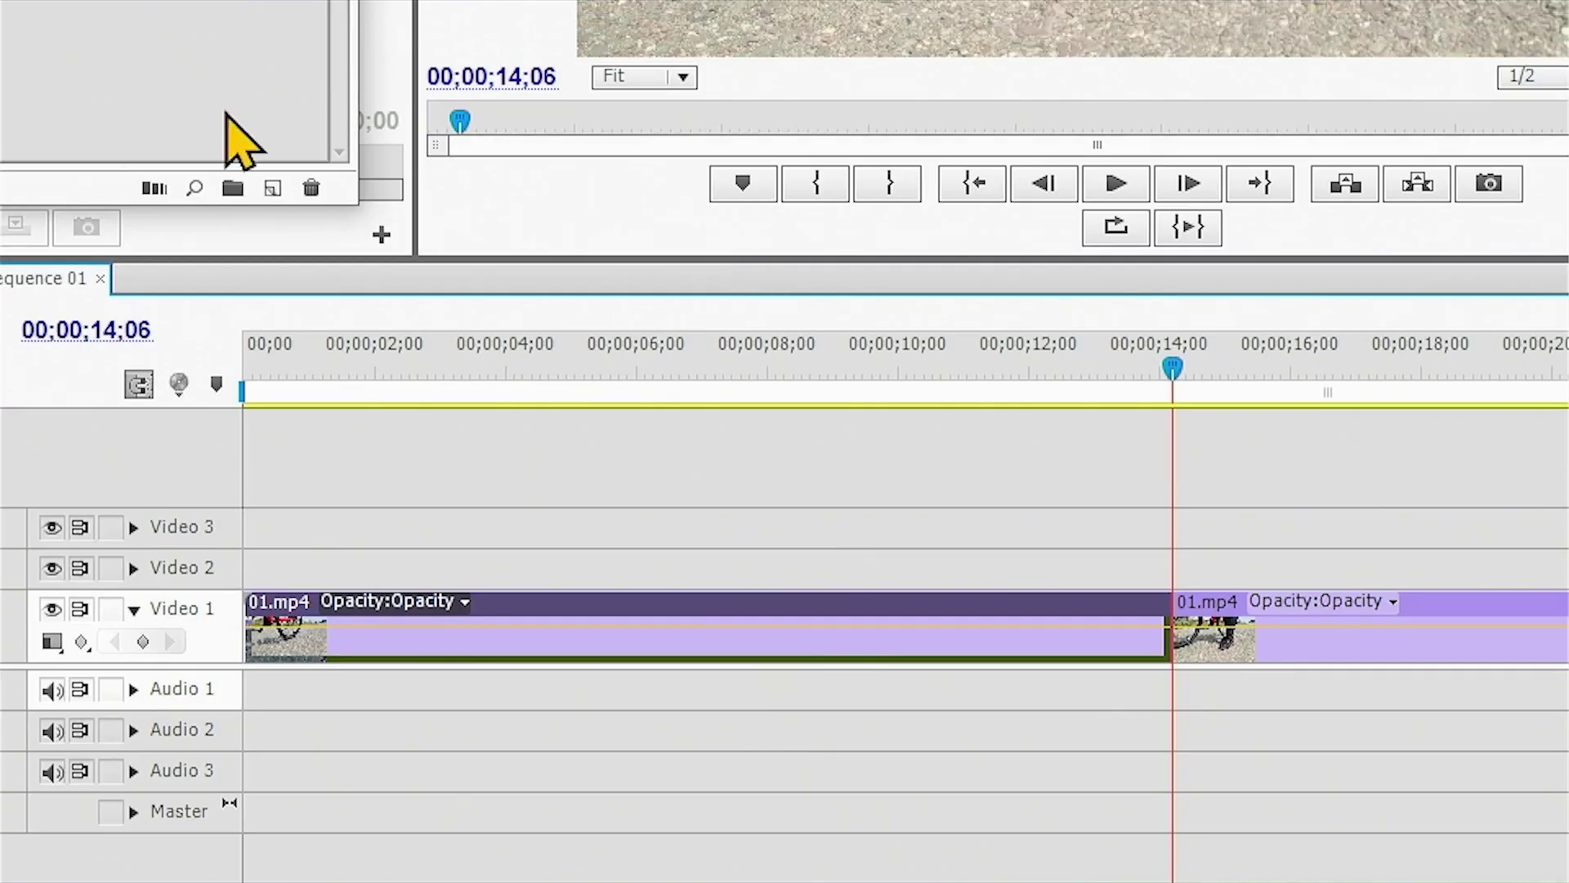
{"action": "left_click", "coordinate": [333, 301]}
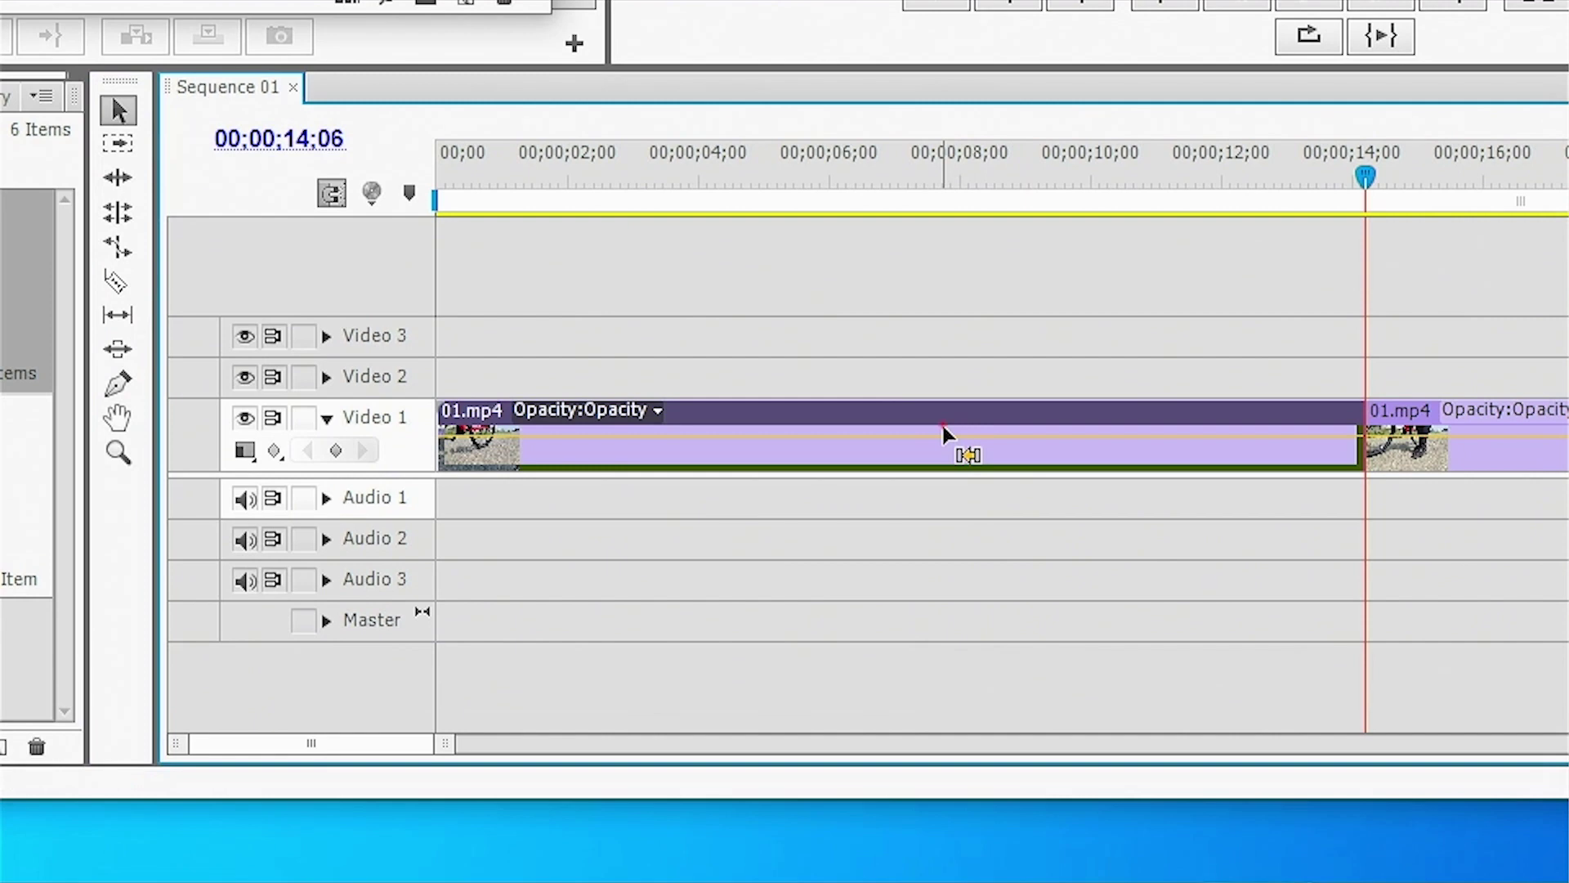
{"action": "key", "text": "Delete"}
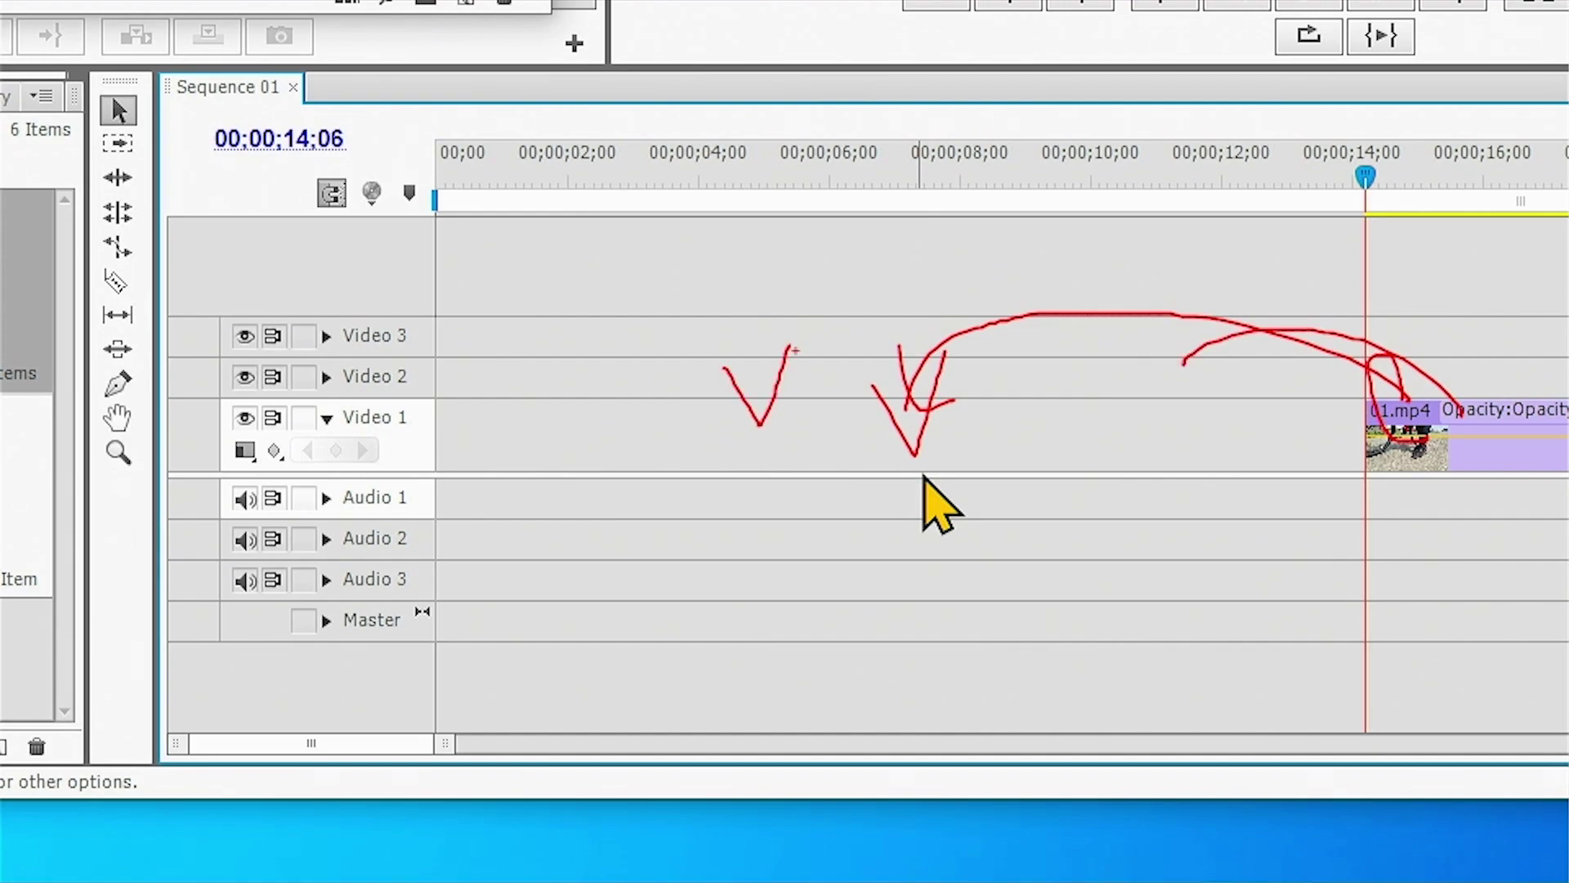
Ripple-delete the empty gap on Video 1 and return the playhead to 00;00
{"action": "left_click", "coordinate": [831, 438]}
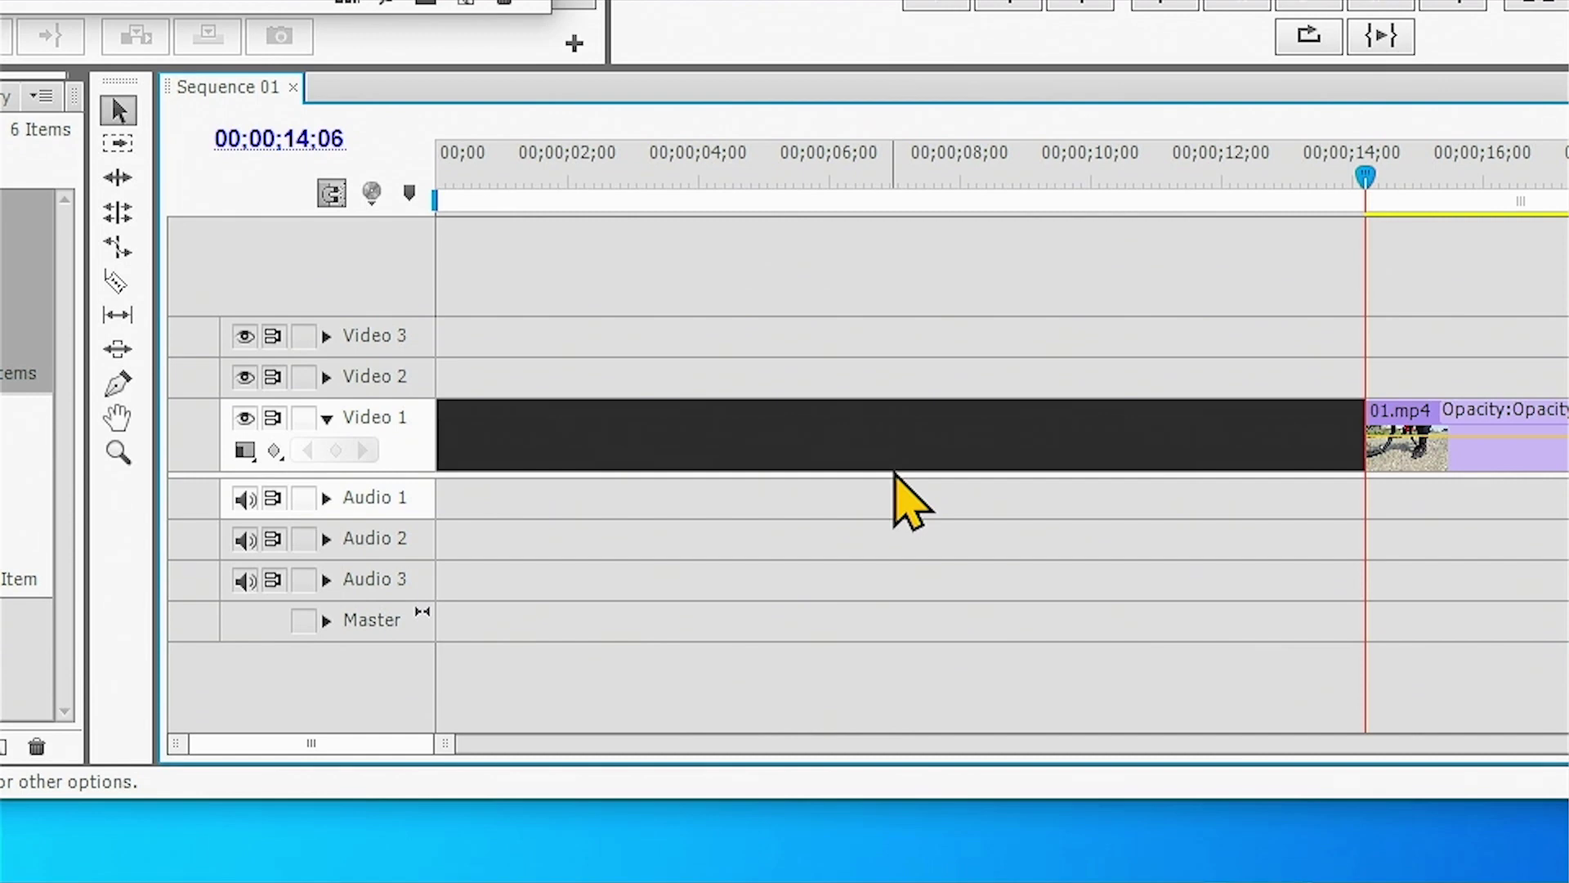
{"action": "key", "text": "Delete"}
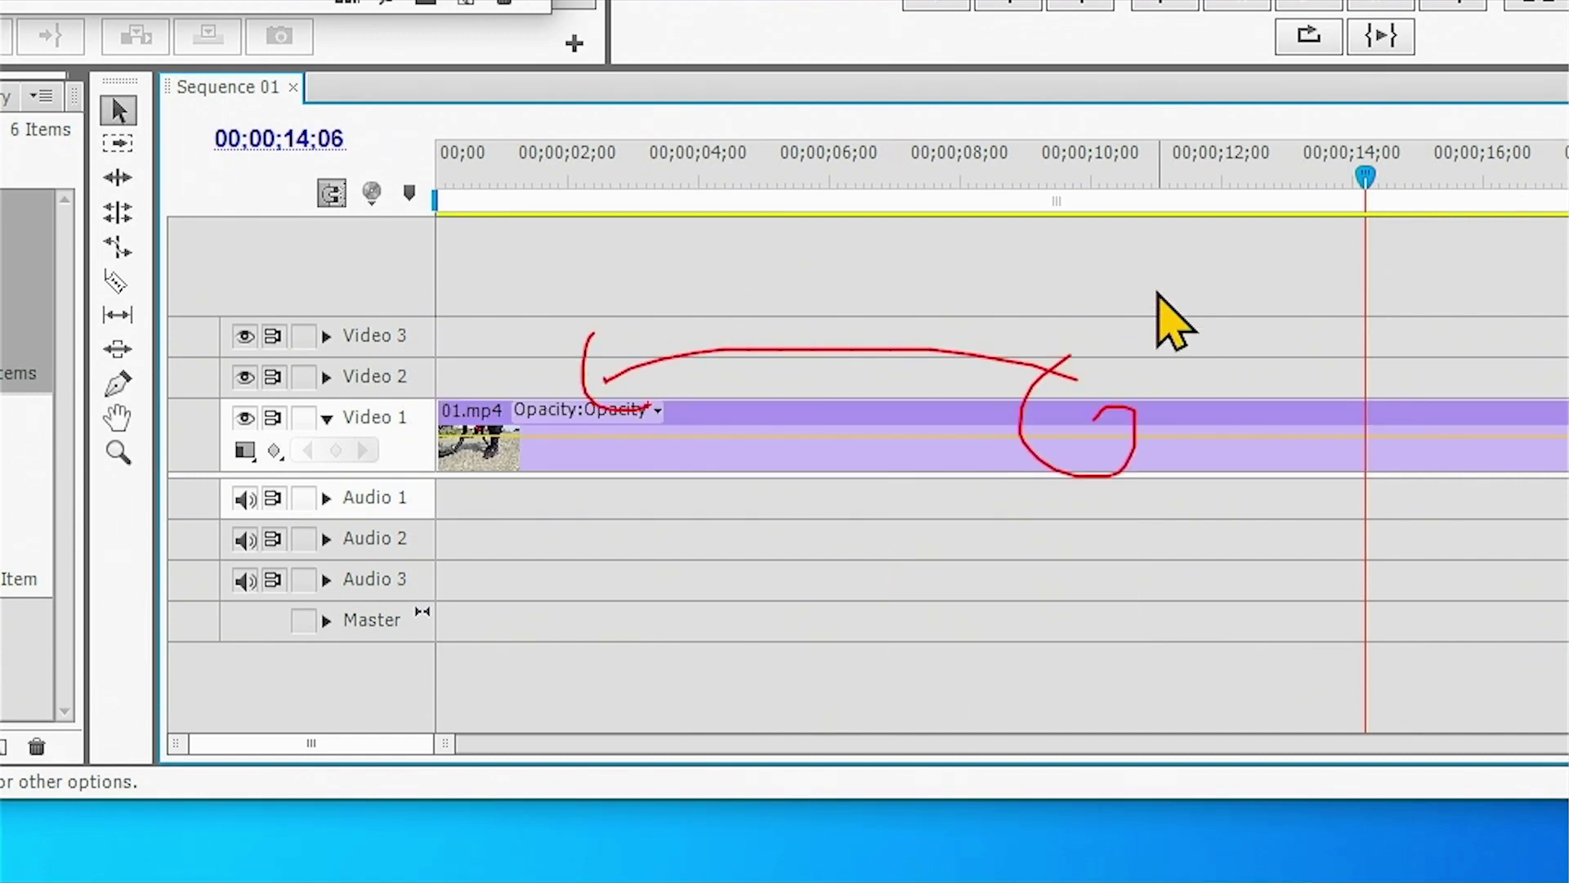
{"action": "left_click_drag", "start_coordinate": [719, 196], "coordinate": [439, 193]}
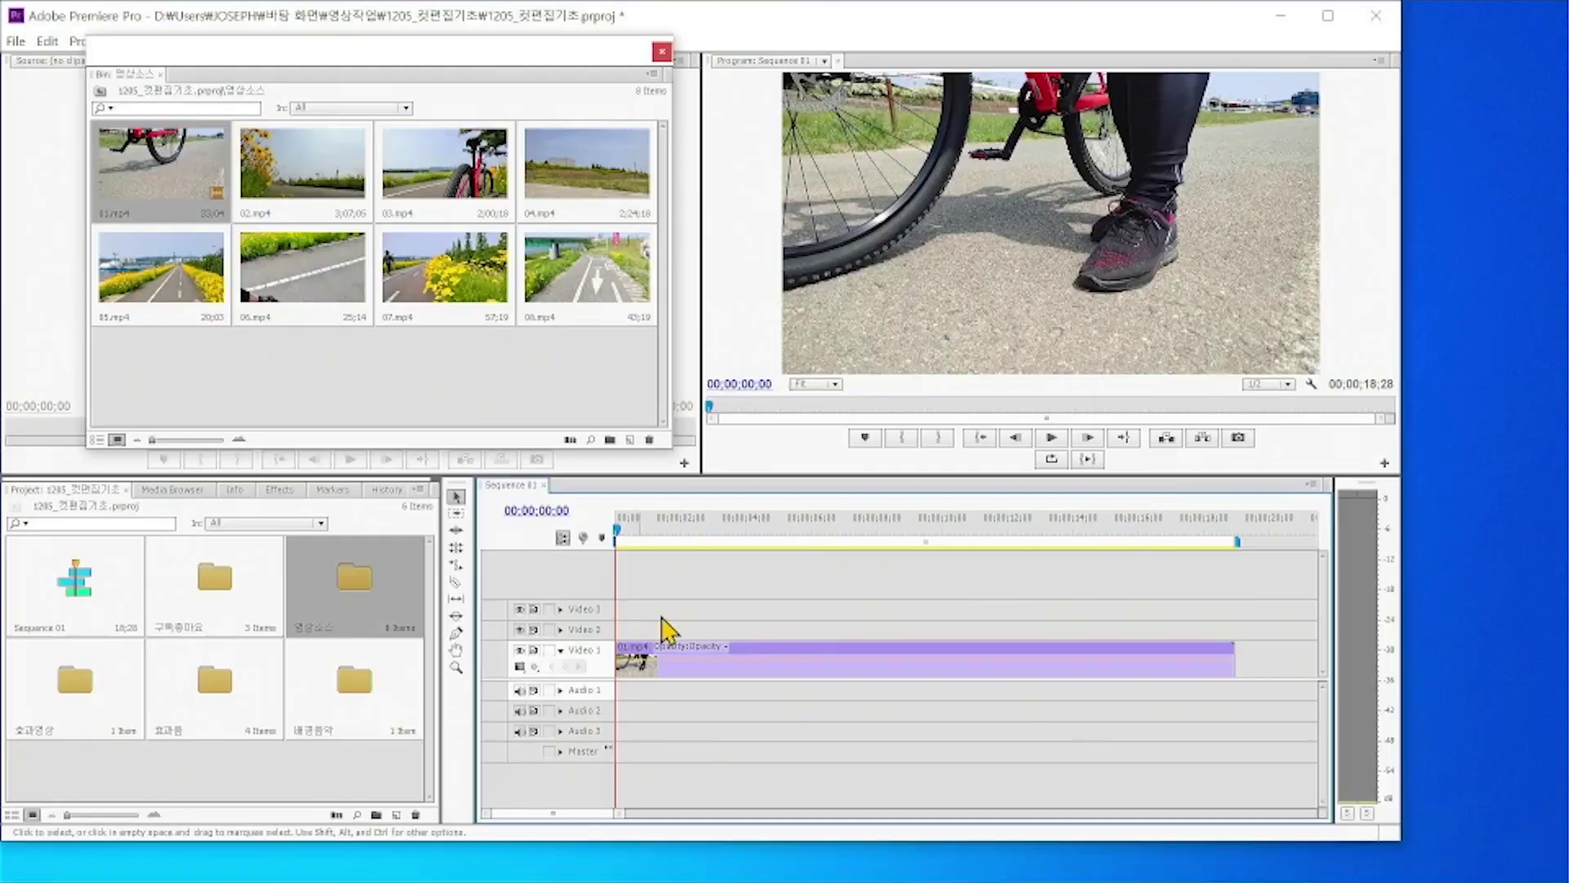
Play Sequence 01 from the start and stop at 00;00;08;15
{"action": "key", "text": "space"}
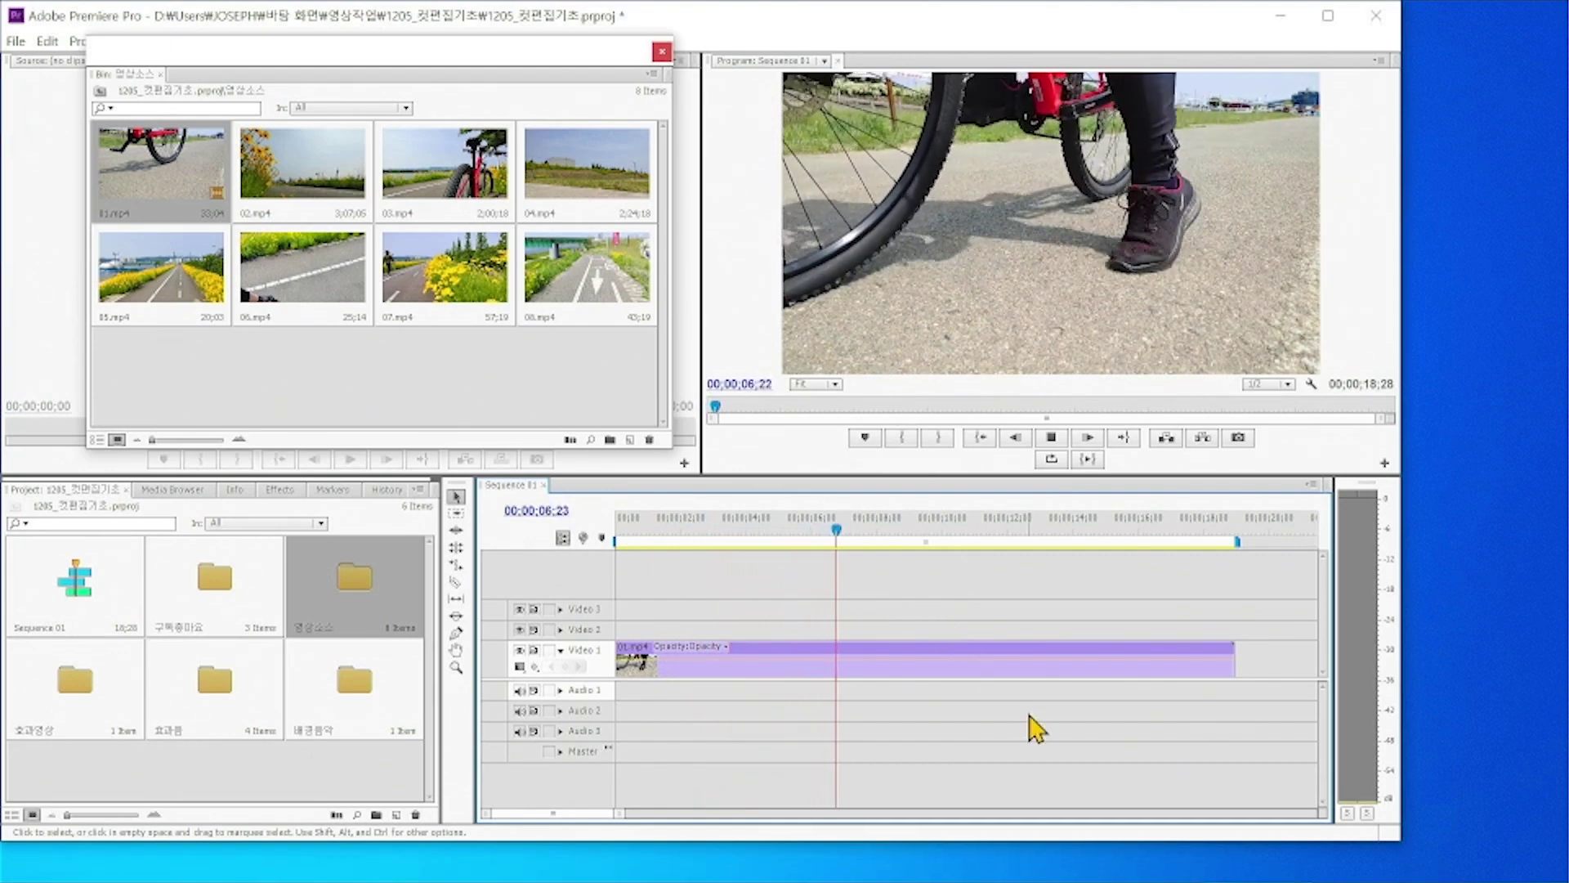
{"action": "key", "text": "space"}
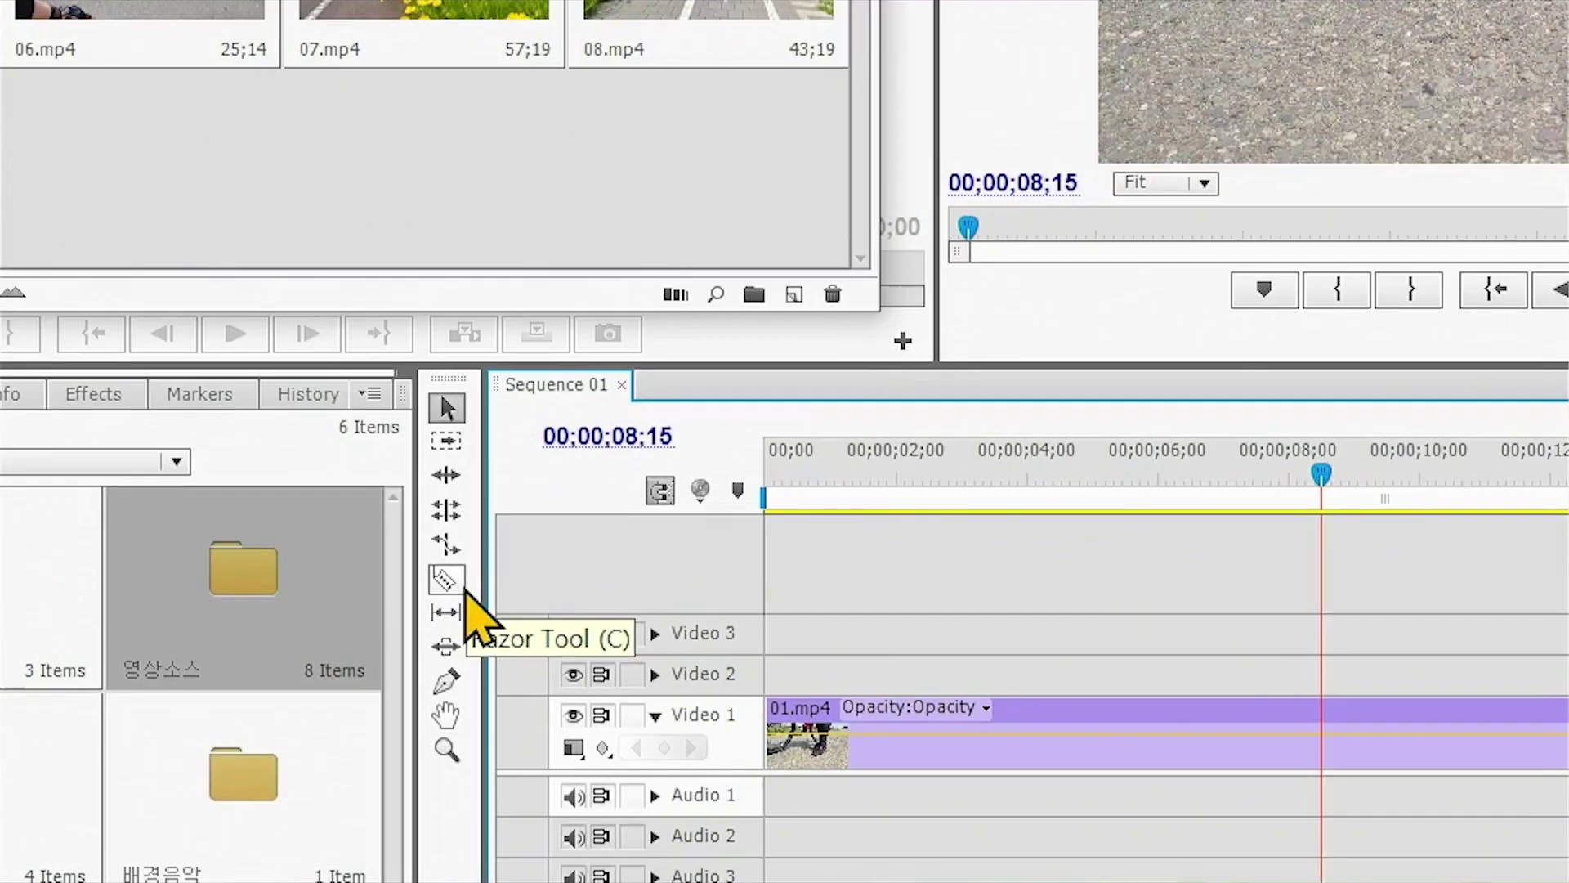
Razor-cut 01.mp4 at 00;00;08;15 and delete the later piece
{"action": "left_click", "coordinate": [455, 581]}
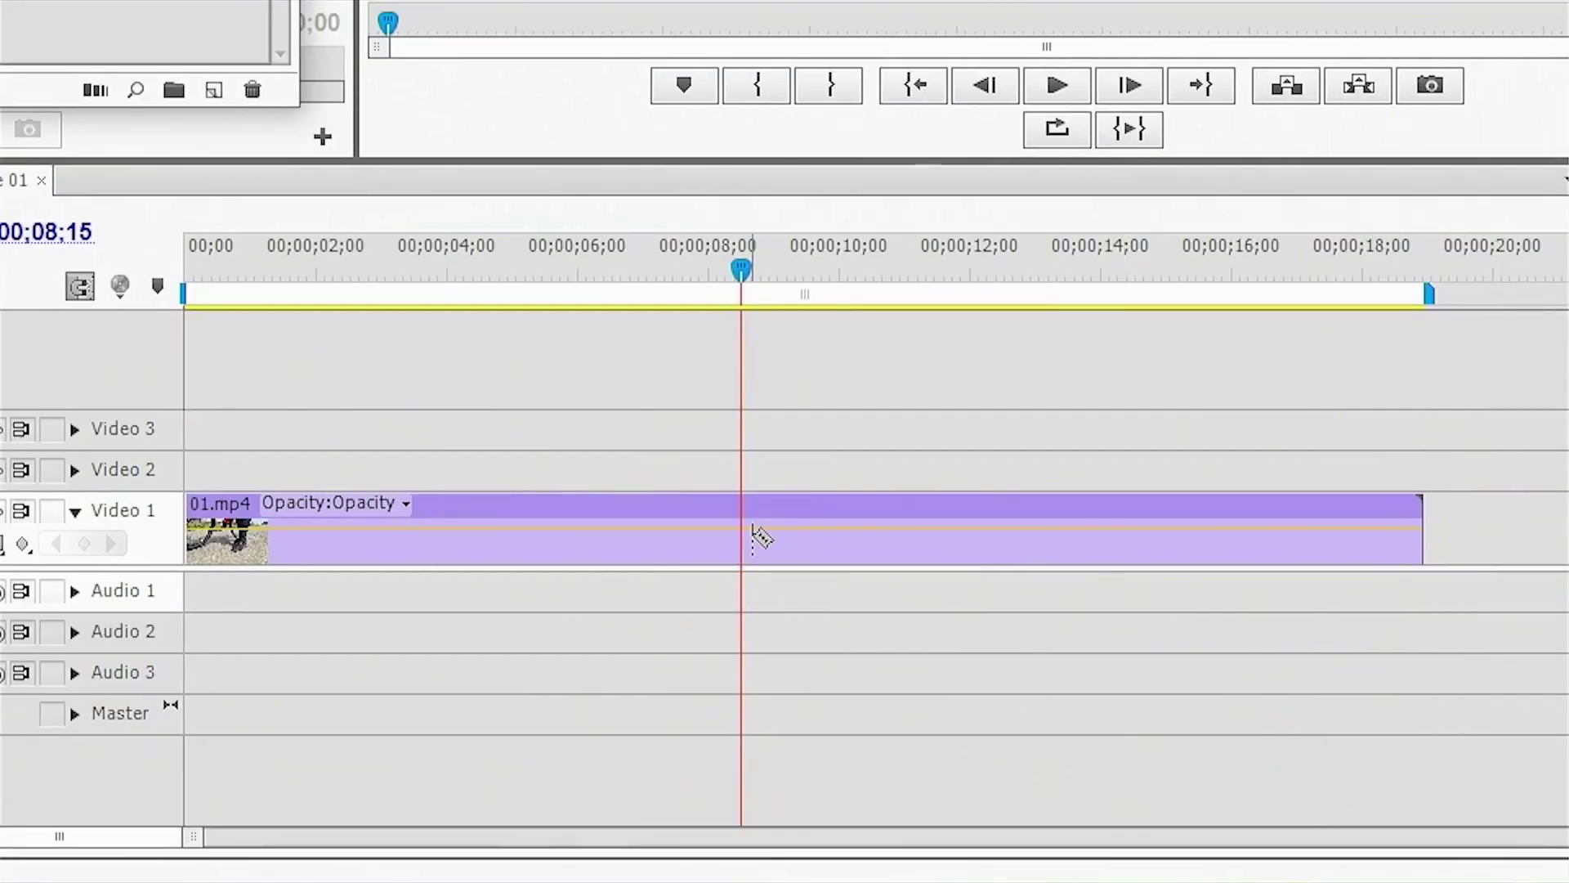
{"action": "left_click", "coordinate": [743, 529]}
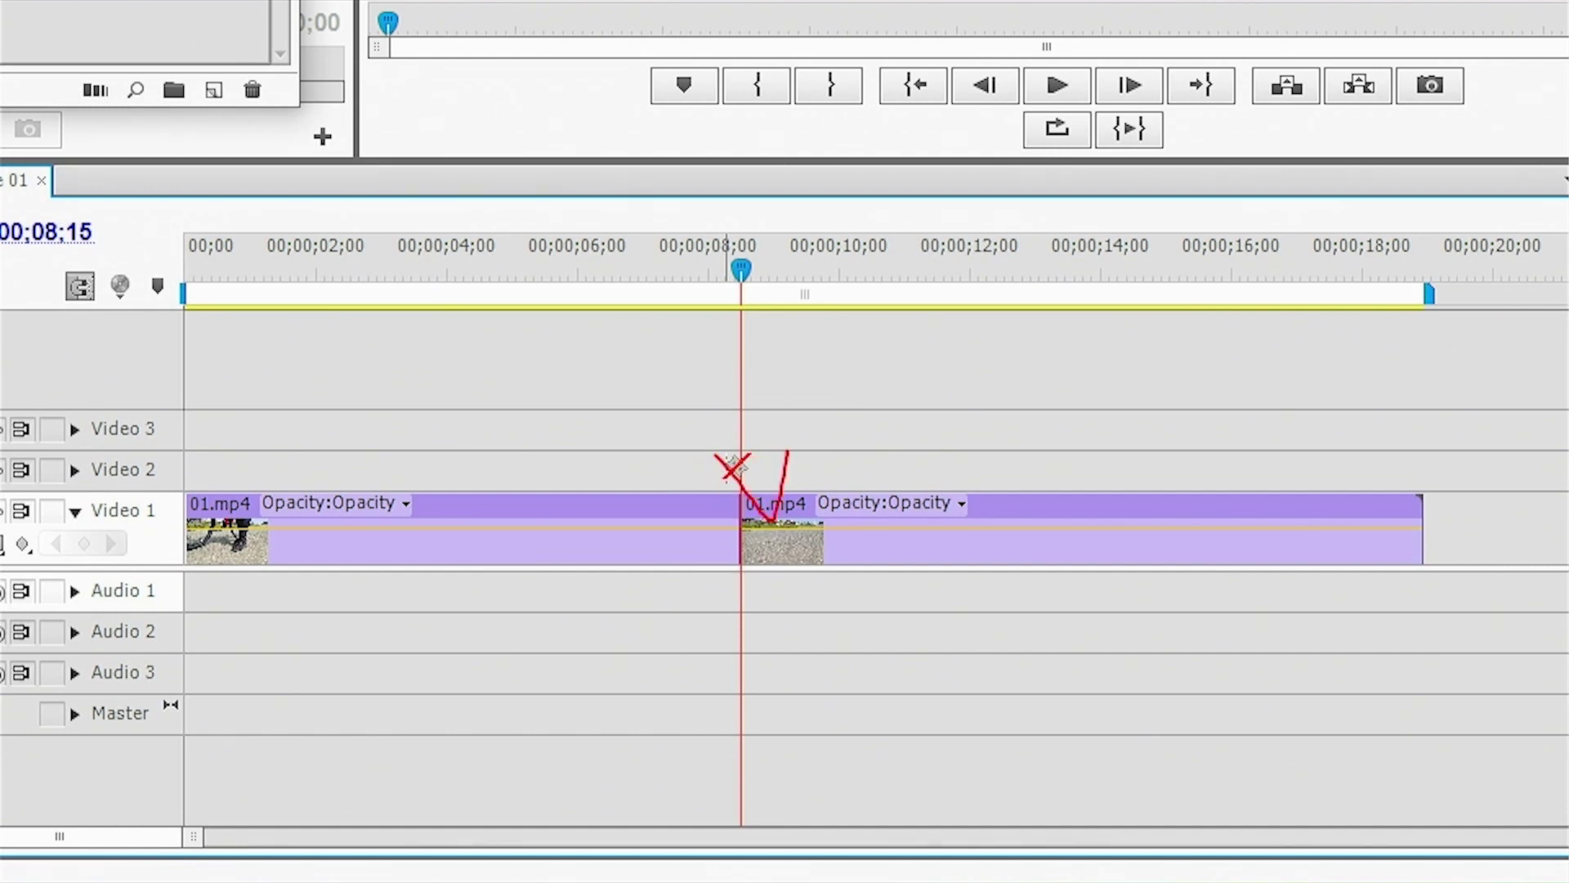
{"action": "left_click_drag", "start_coordinate": [1189, 633], "coordinate": [1066, 555]}
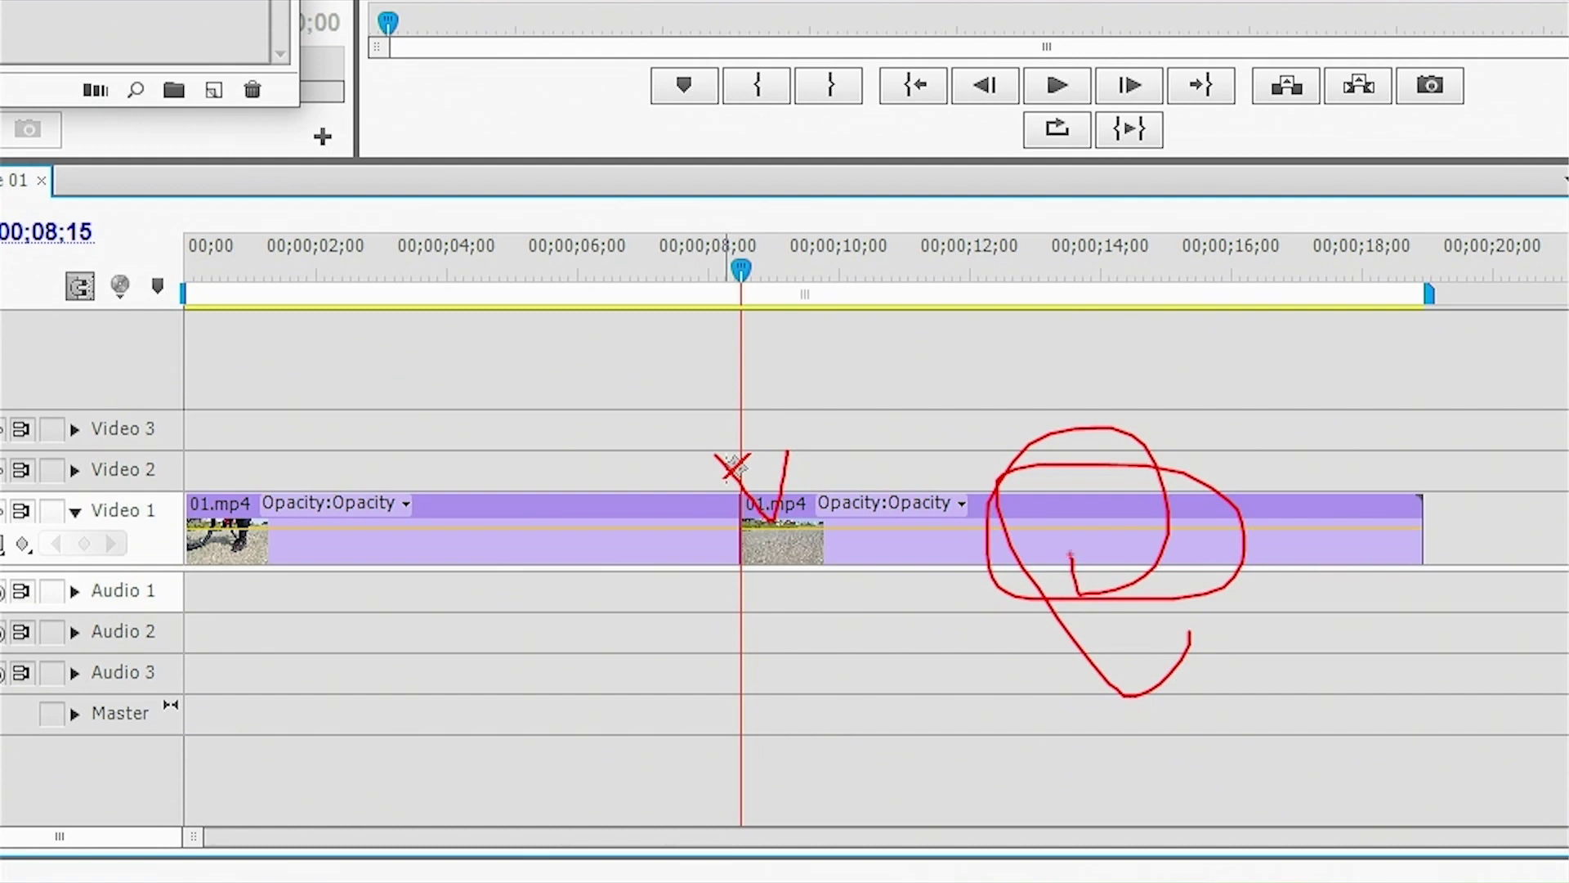
{"action": "left_click", "coordinate": [367, 205]}
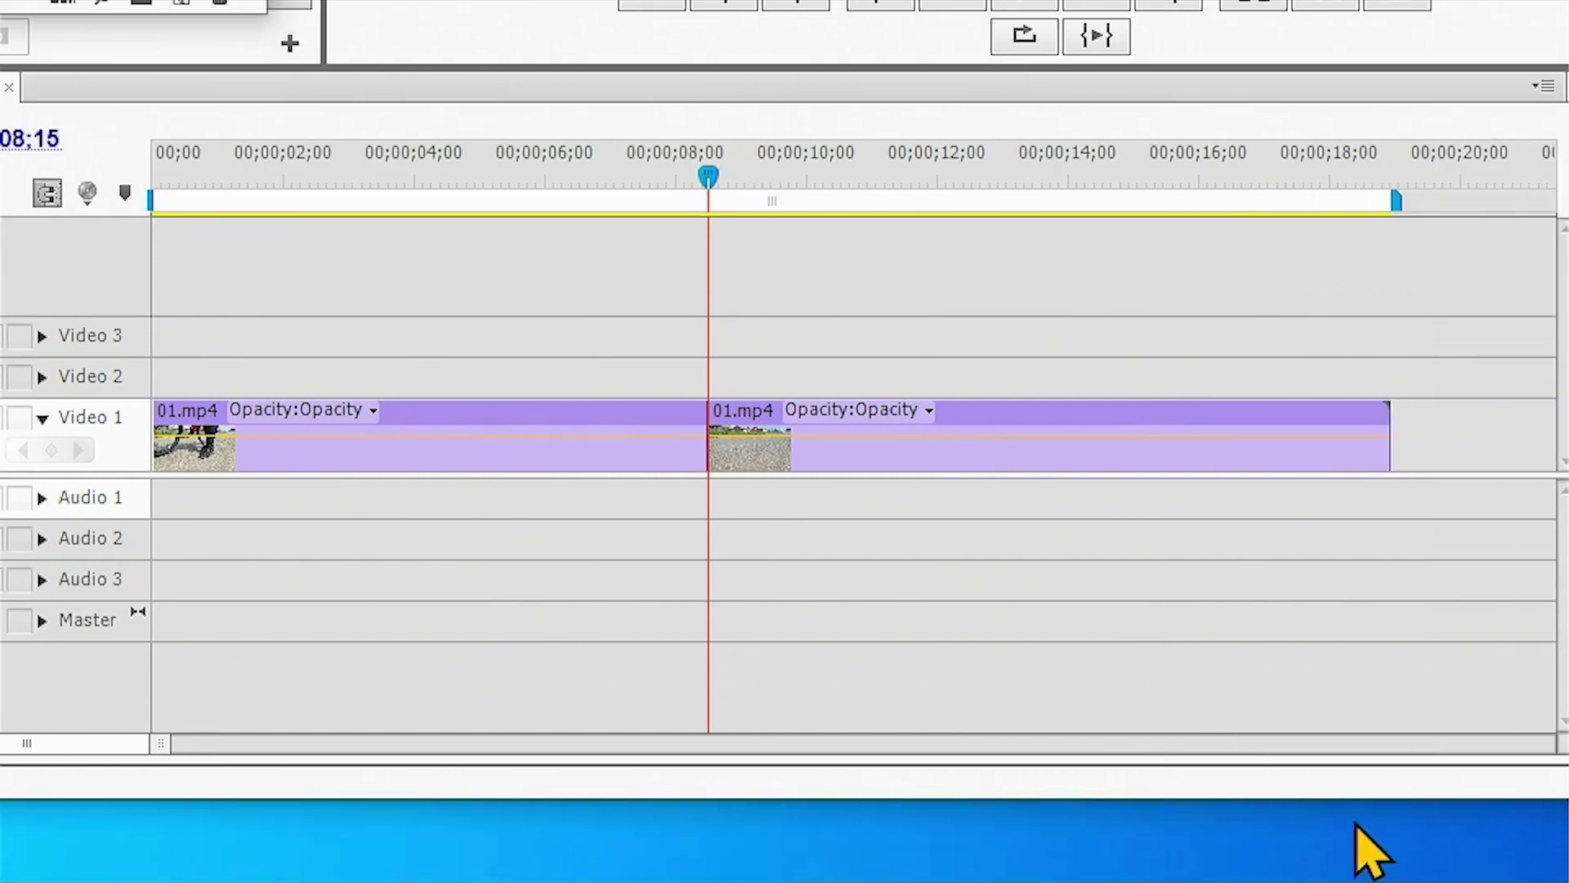
{"action": "left_click", "coordinate": [1077, 460]}
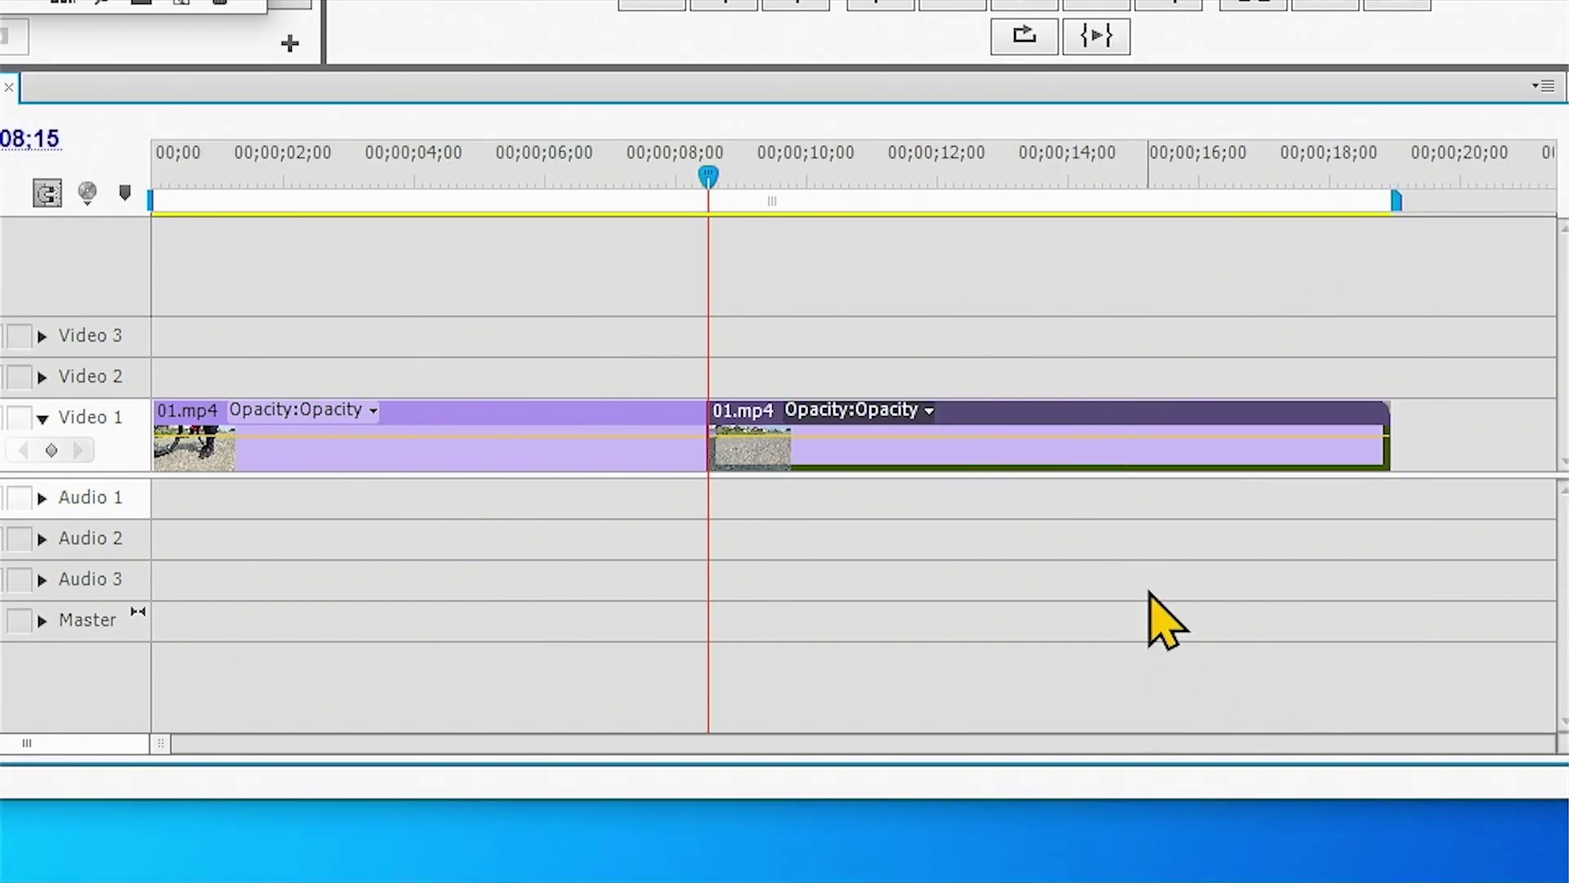
{"action": "key", "text": "Delete"}
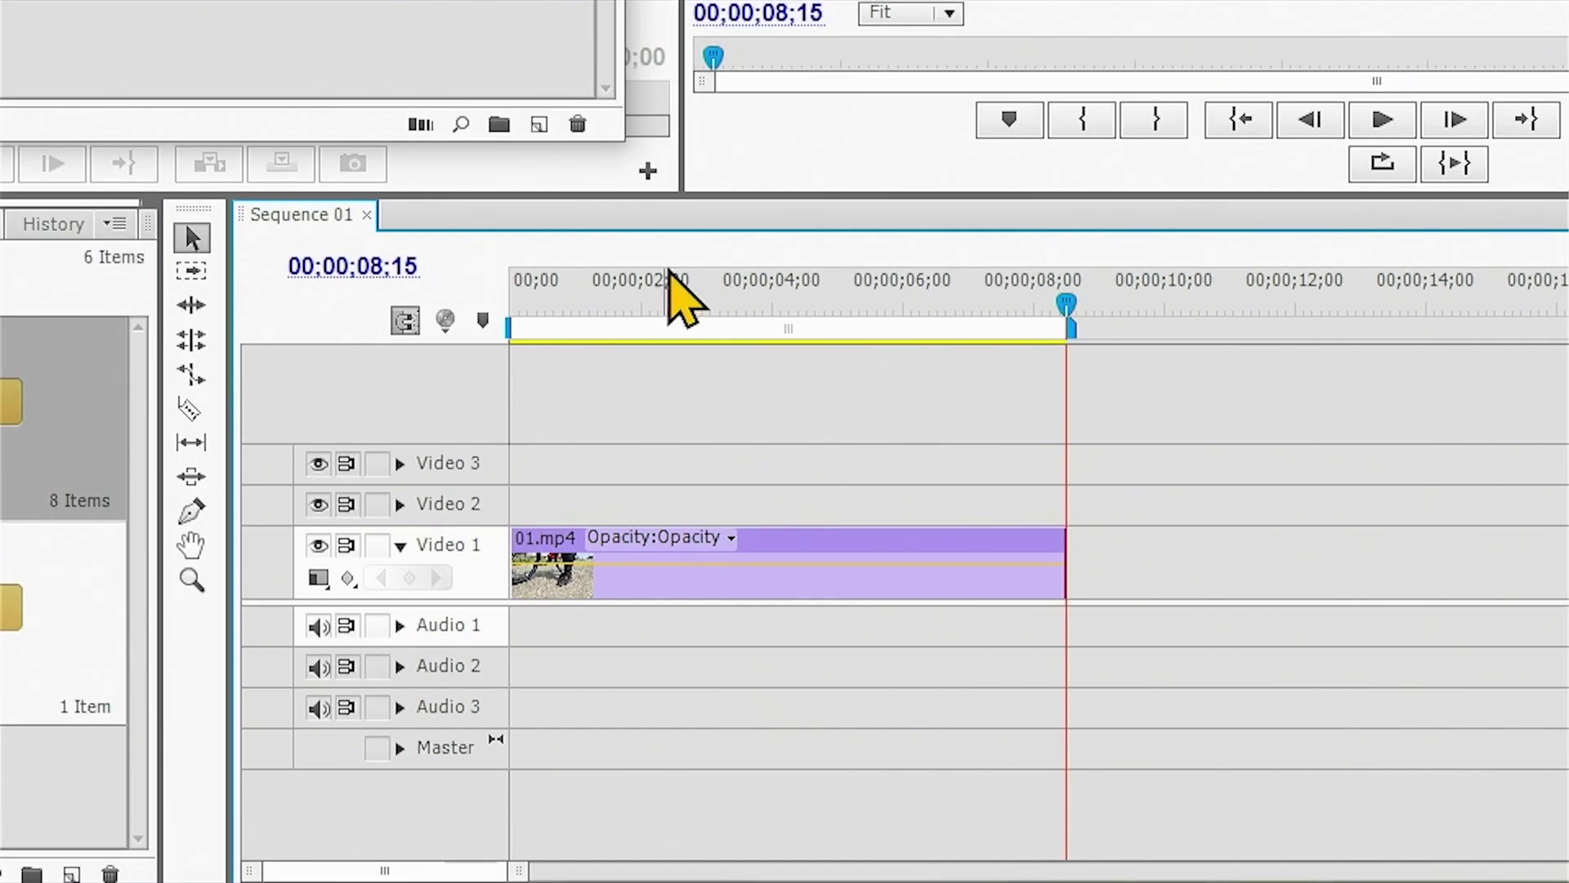
{"action": "key", "text": "Home"}
{"action": "left_click", "coordinate": [777, 562]}
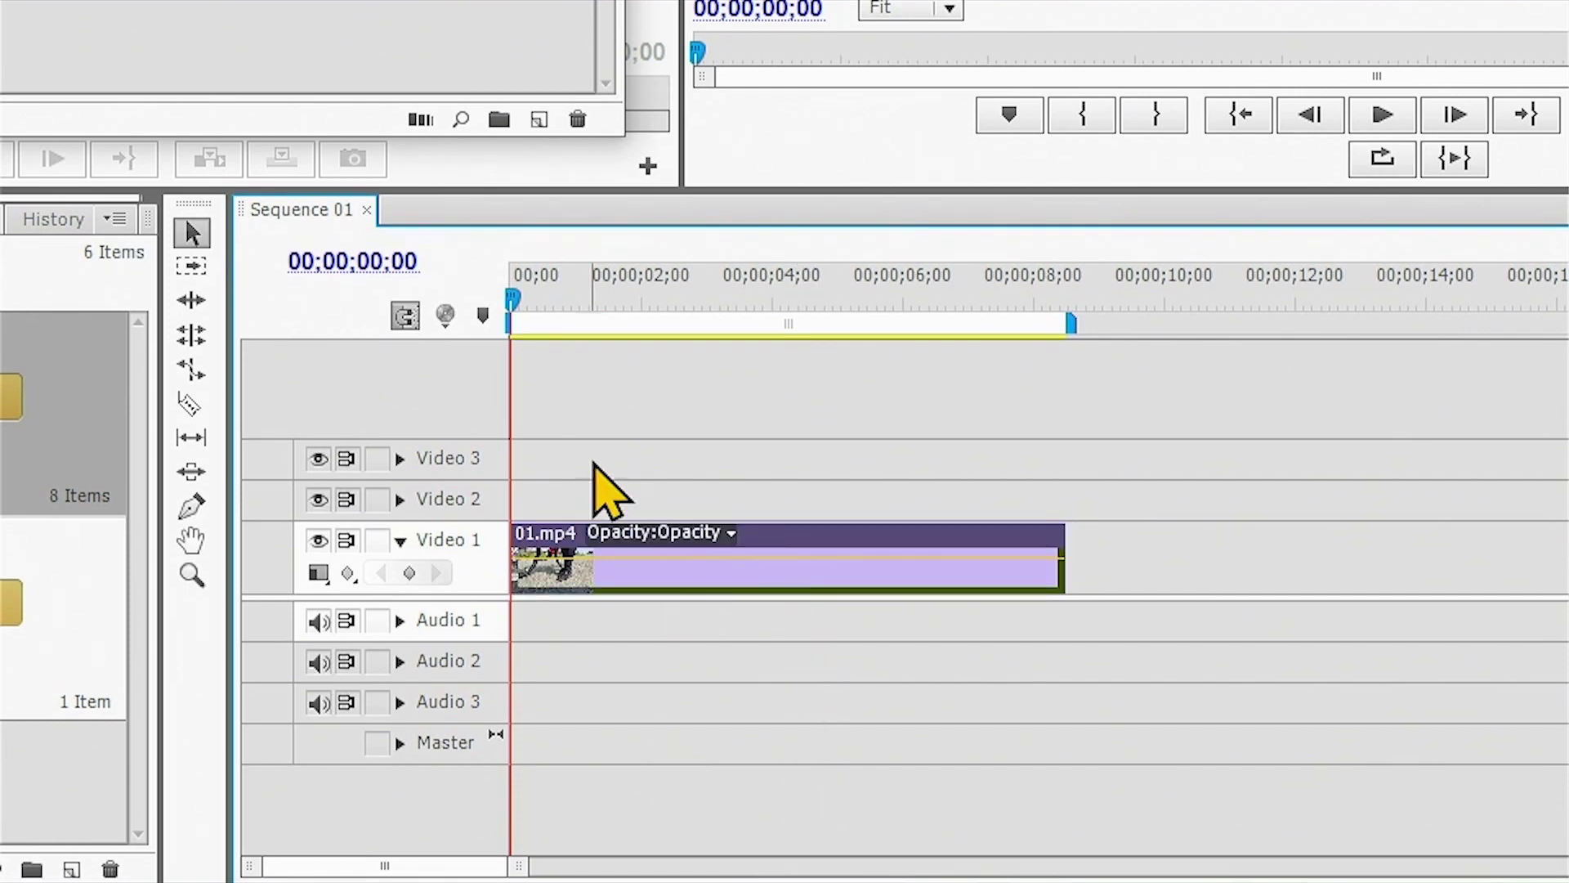
{"action": "left_click_drag", "start_coordinate": [817, 554], "coordinate": [1087, 557]}
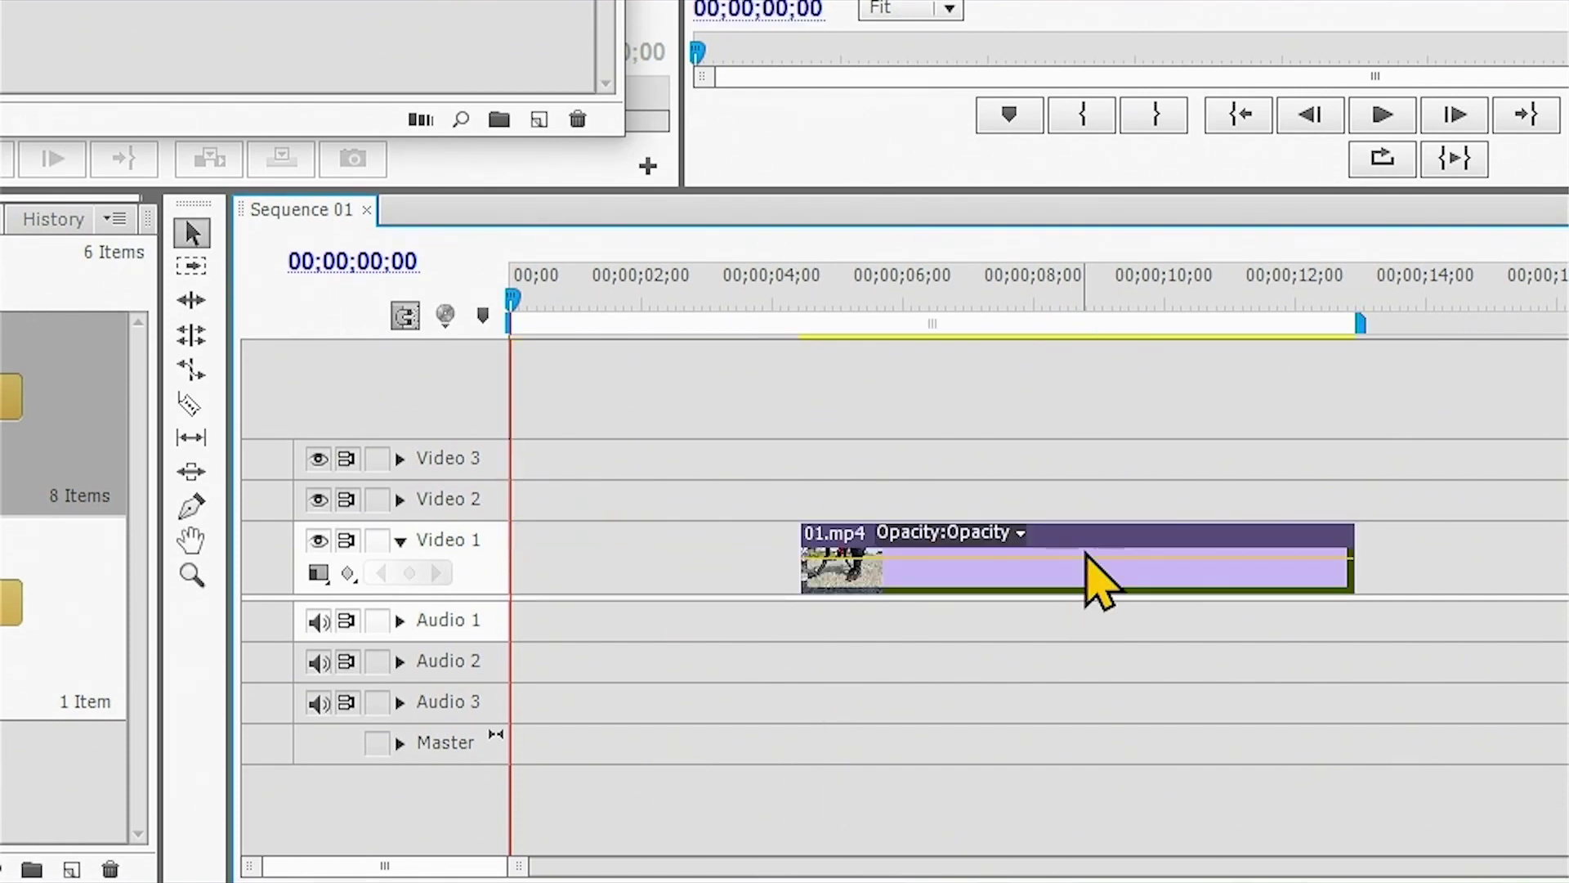
{"action": "left_click", "coordinate": [918, 554]}
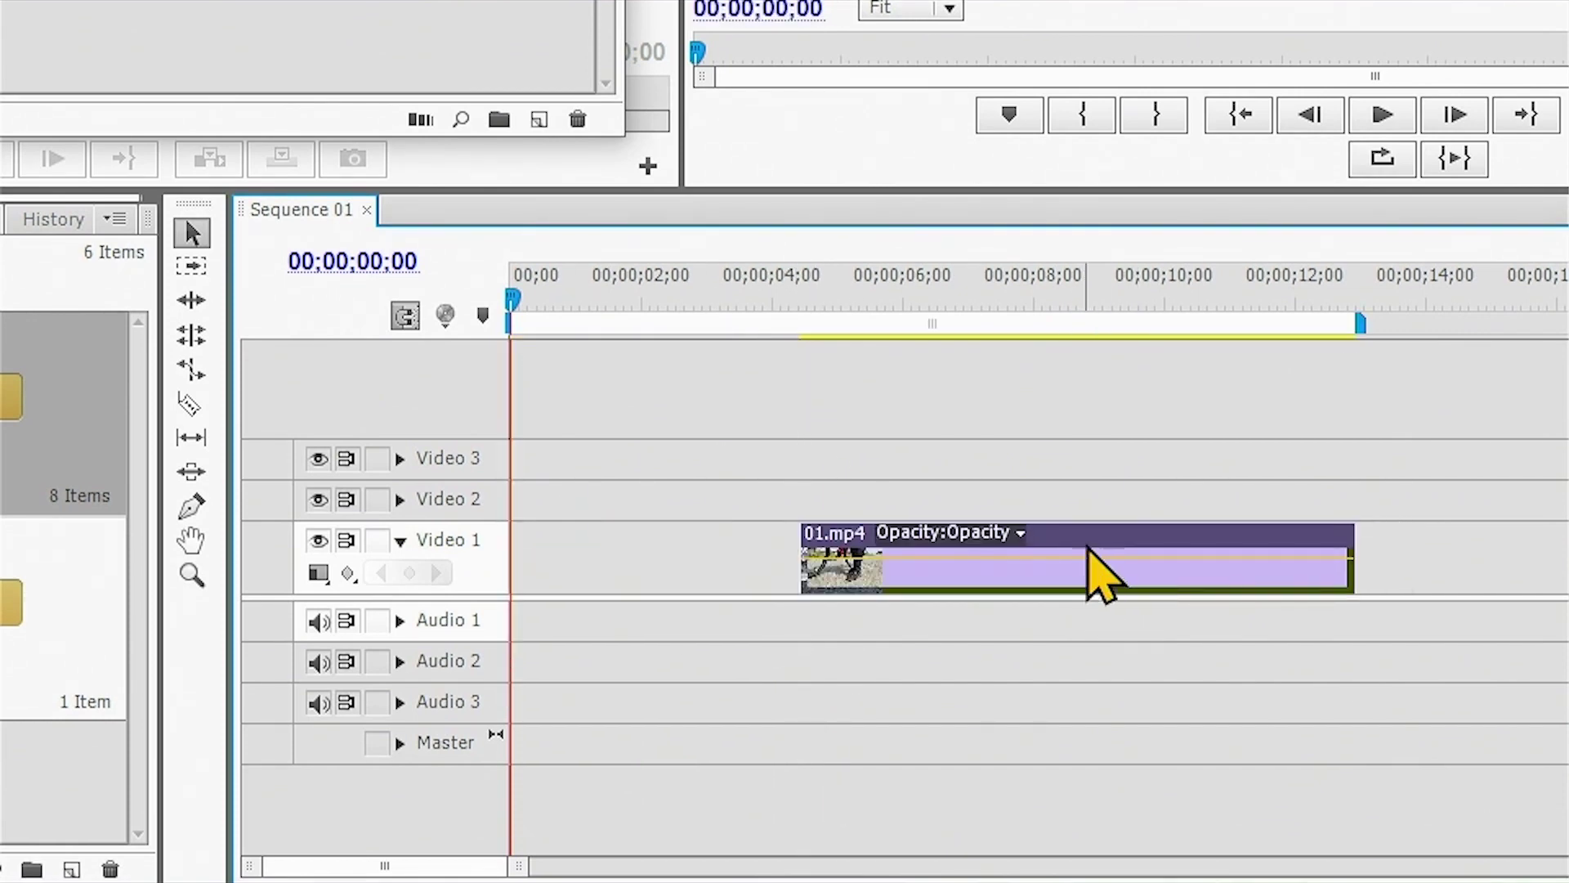
{"action": "left_click_drag", "start_coordinate": [1088, 547], "coordinate": [877, 540]}
{"action": "left_click_drag", "start_coordinate": [971, 560], "coordinate": [887, 556]}
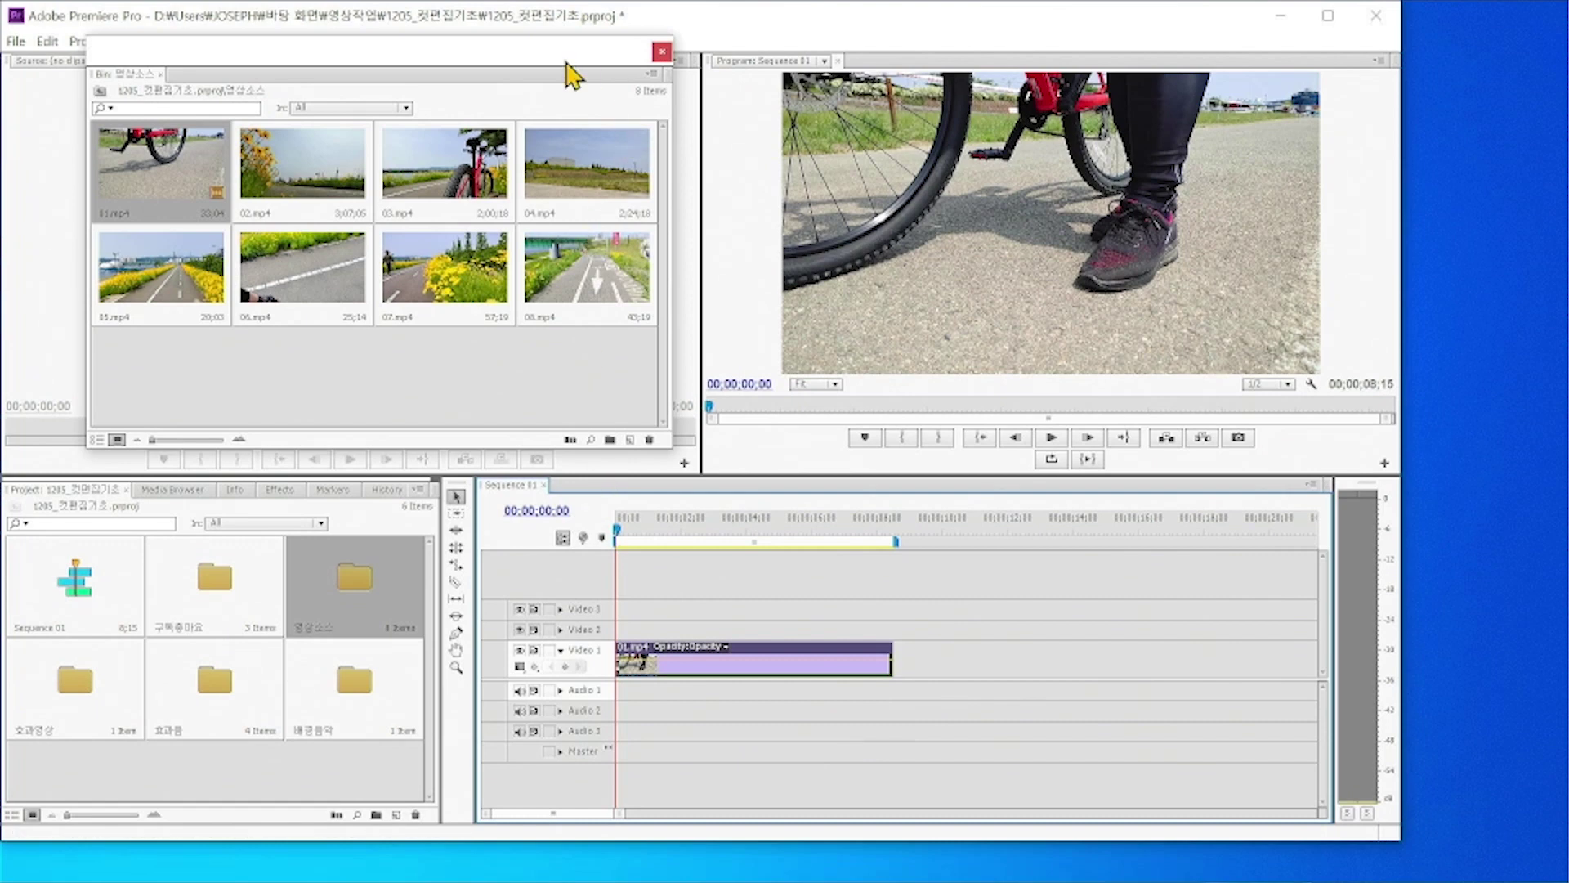
Load 01.mp4 from the 영상소스 bin into the Source Monitor for preview
{"action": "left_click_drag", "start_coordinate": [572, 75], "coordinate": [620, 72]}
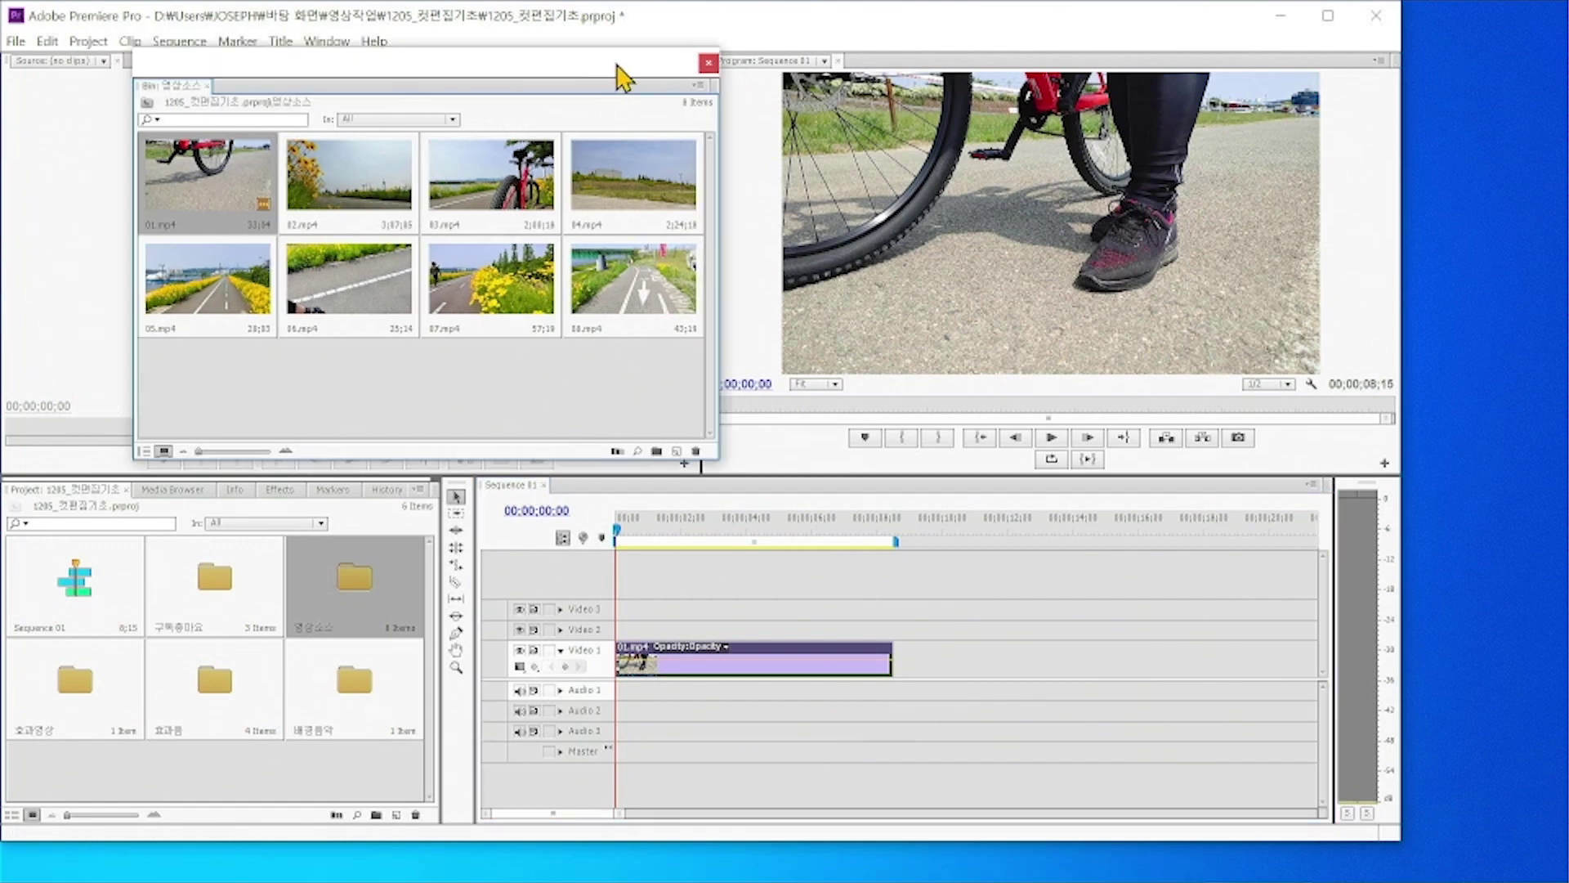
{"action": "left_click", "coordinate": [708, 63]}
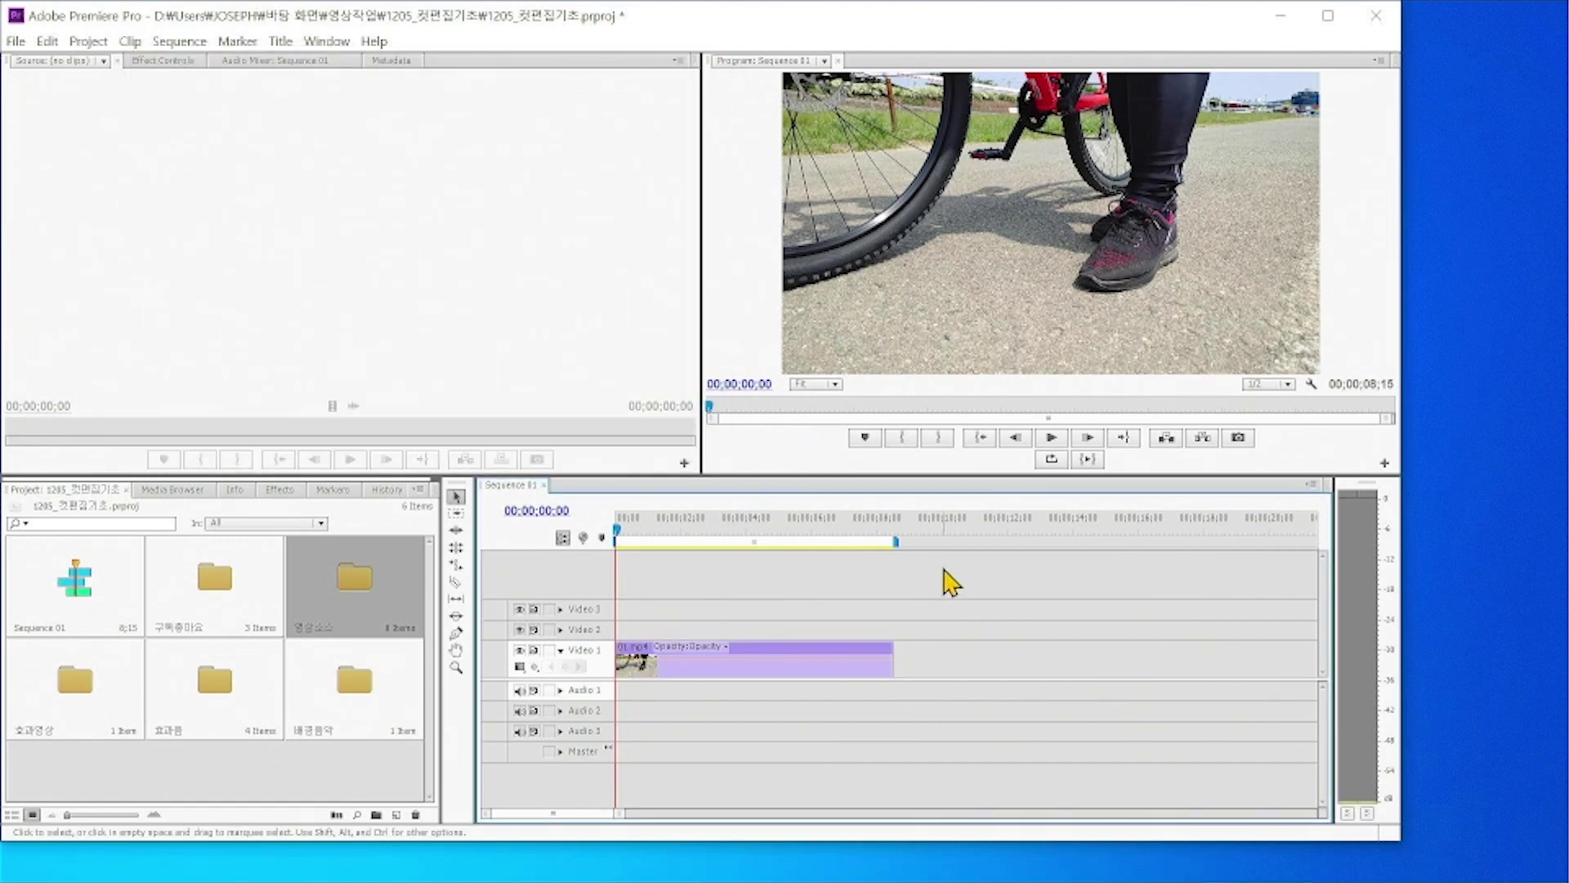
{"action": "double_click", "coordinate": [352, 590]}
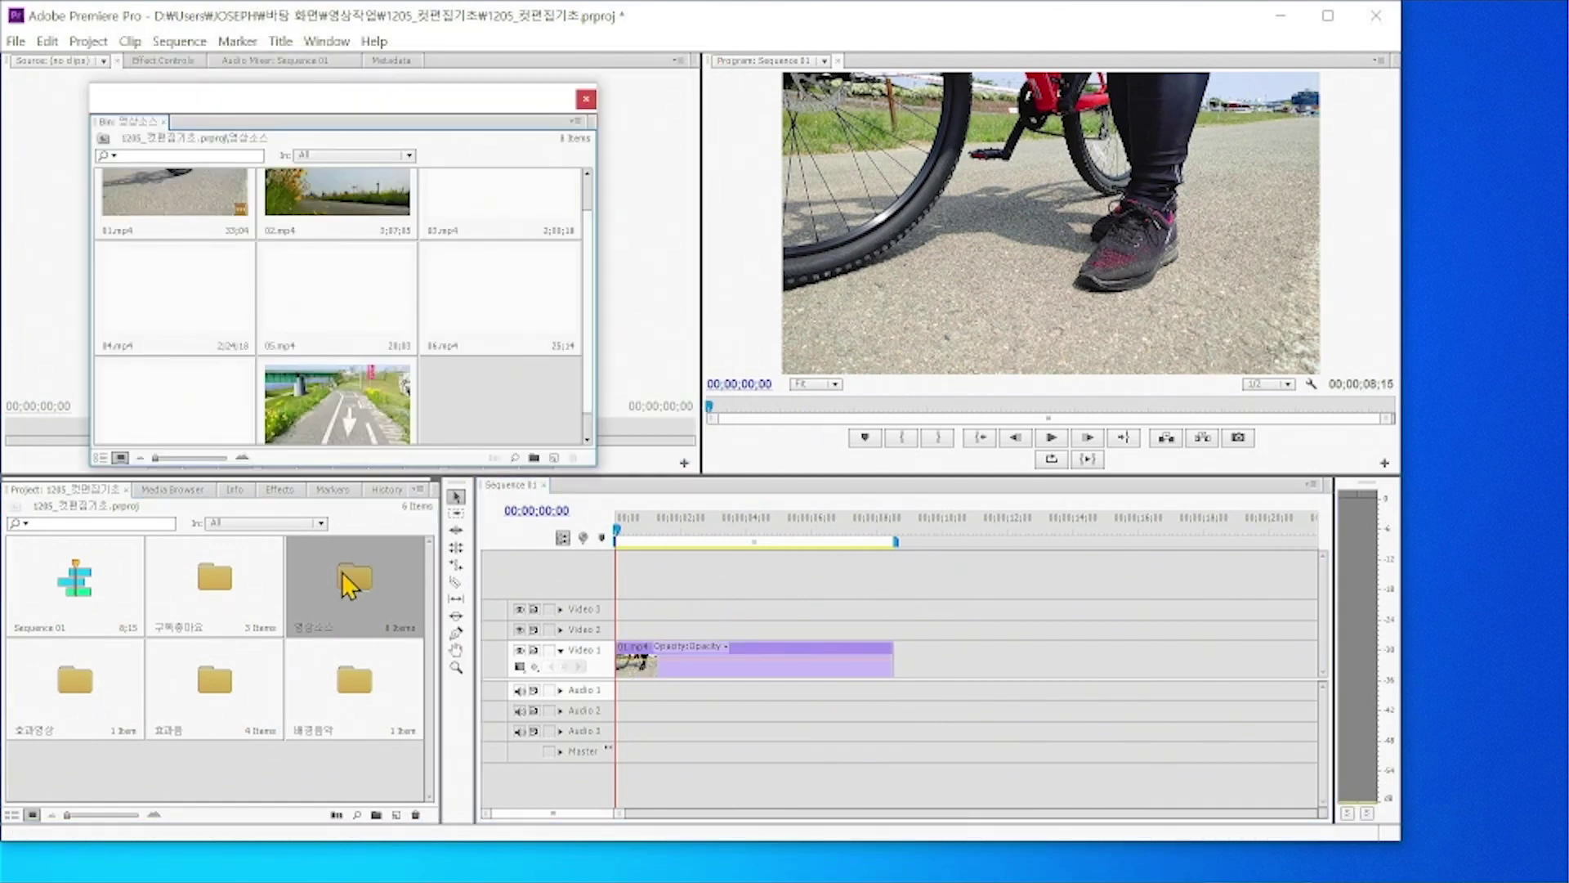
{"action": "left_click_drag", "start_coordinate": [412, 119], "coordinate": [1139, 196]}
{"action": "double_click", "coordinate": [899, 294]}
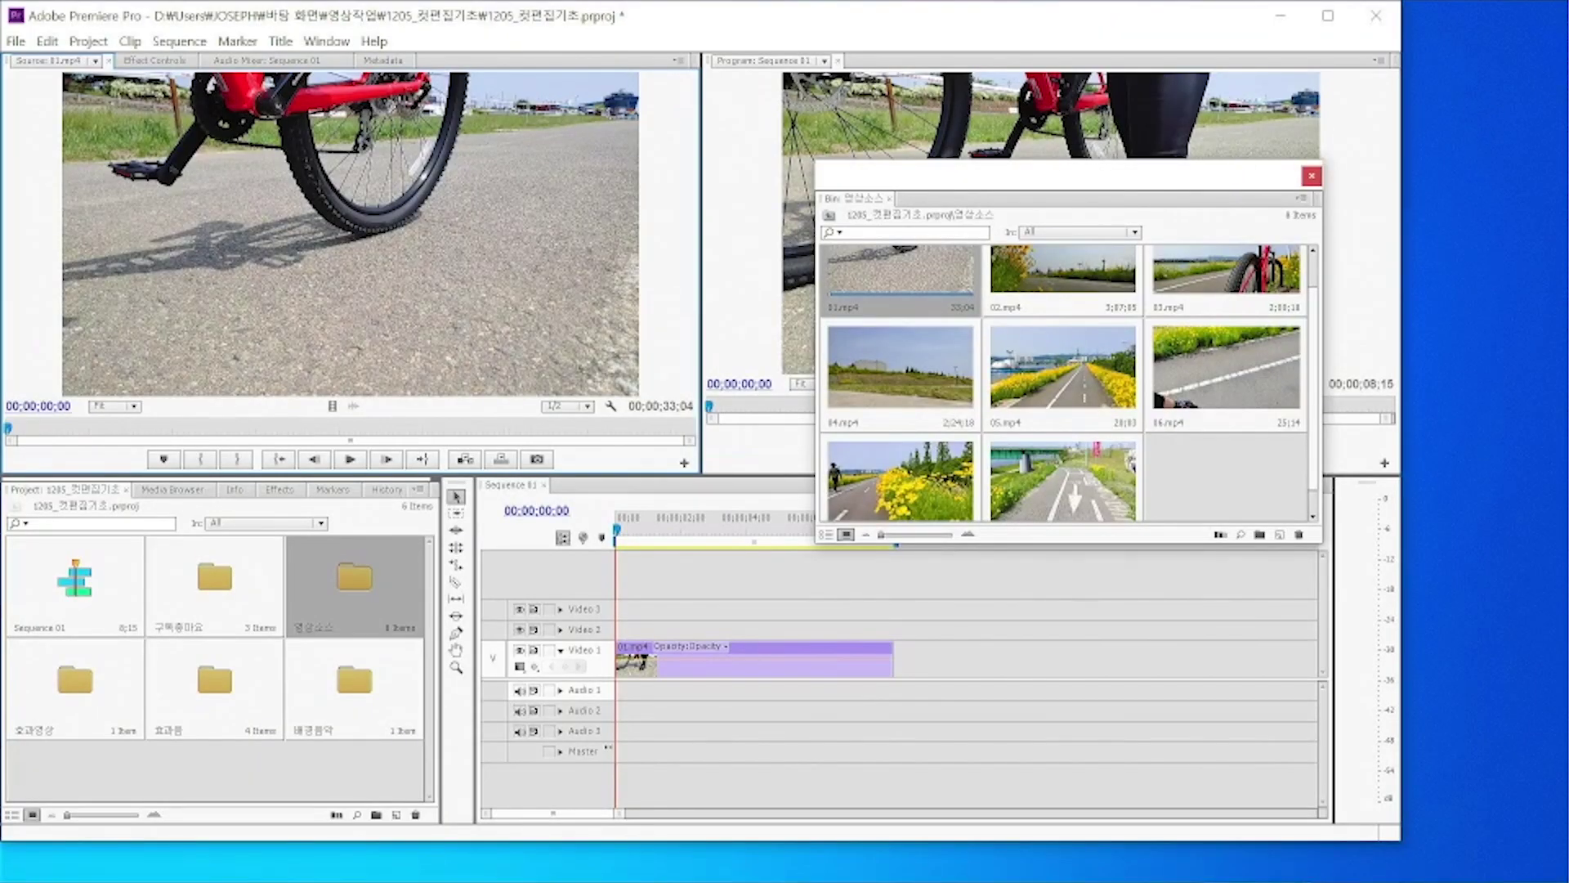
Close the floating clip bin and delete the clip from Sequence 01
{"action": "left_click_drag", "start_coordinate": [1211, 192], "coordinate": [478, 170]}
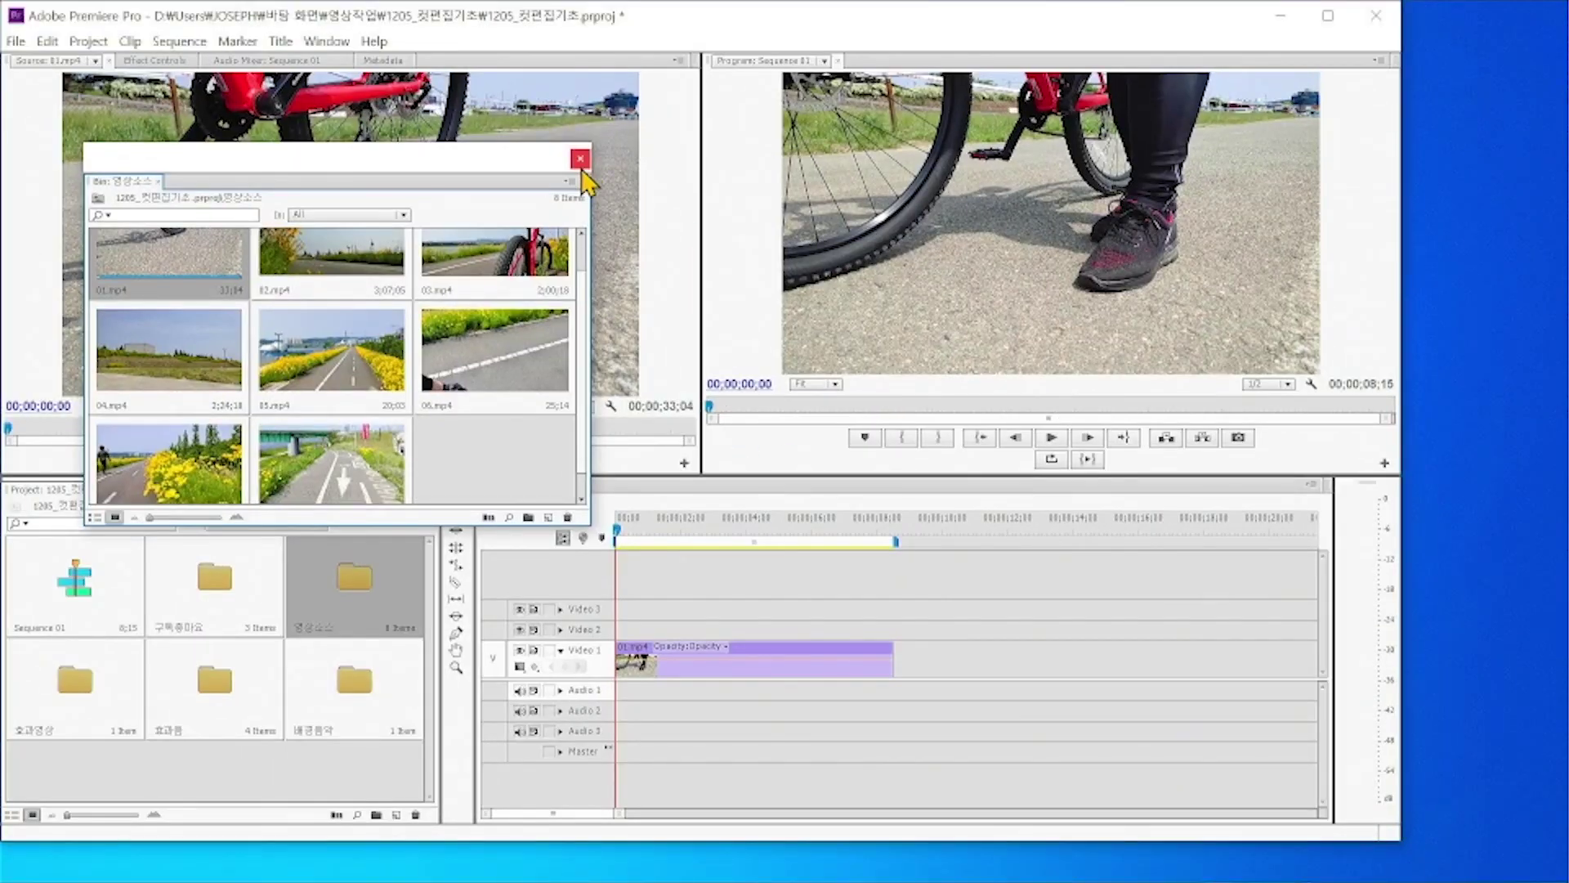
{"action": "left_click", "coordinate": [581, 158]}
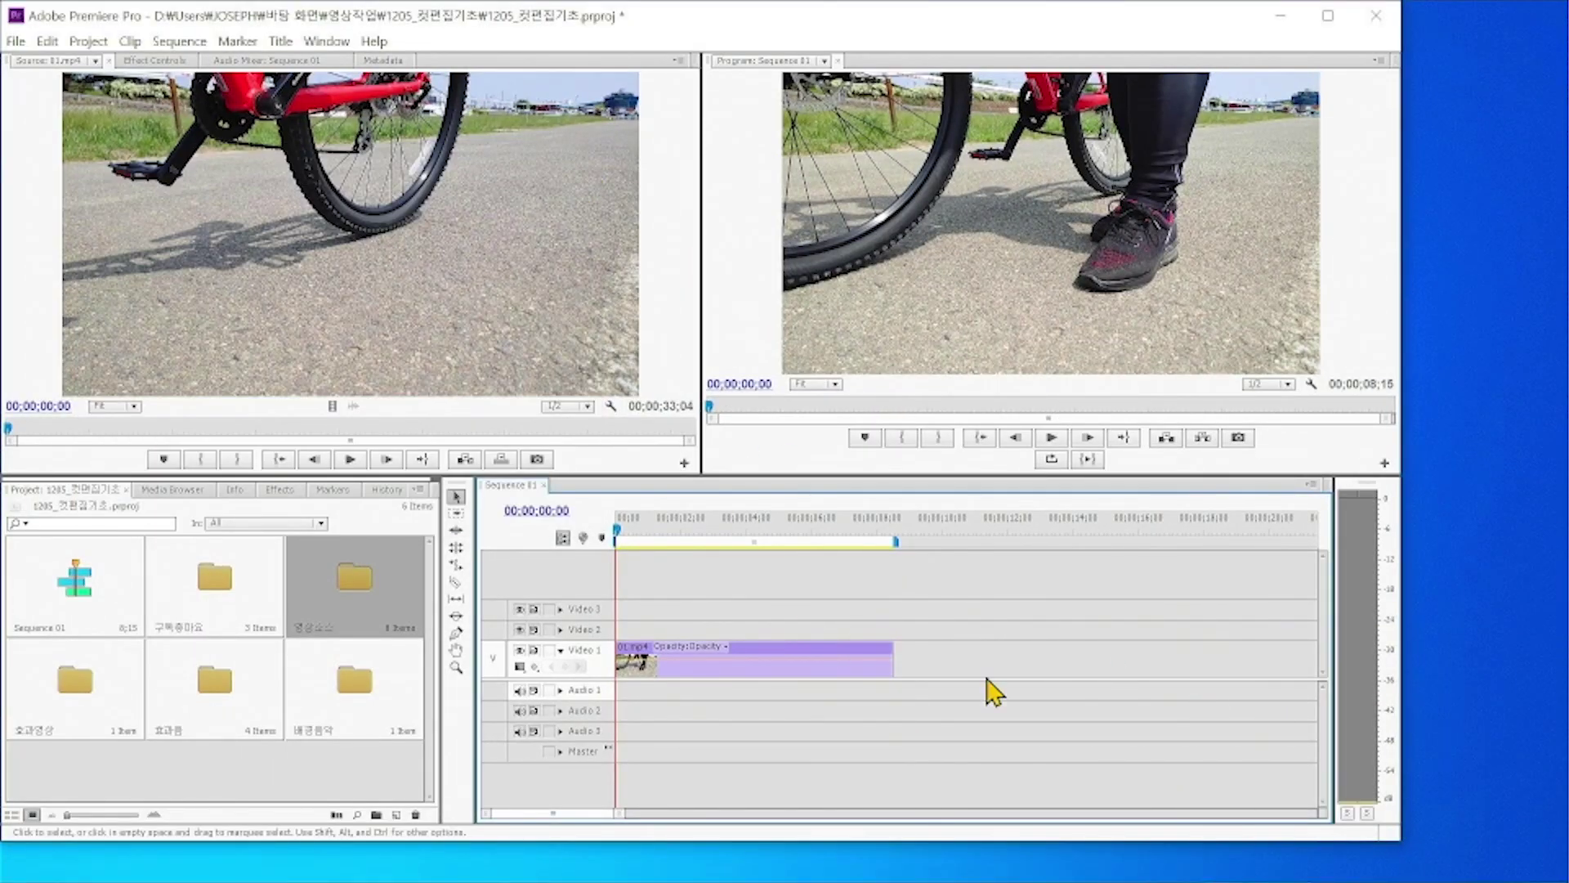
{"action": "left_click", "coordinate": [739, 665]}
{"action": "key", "text": "Delete"}
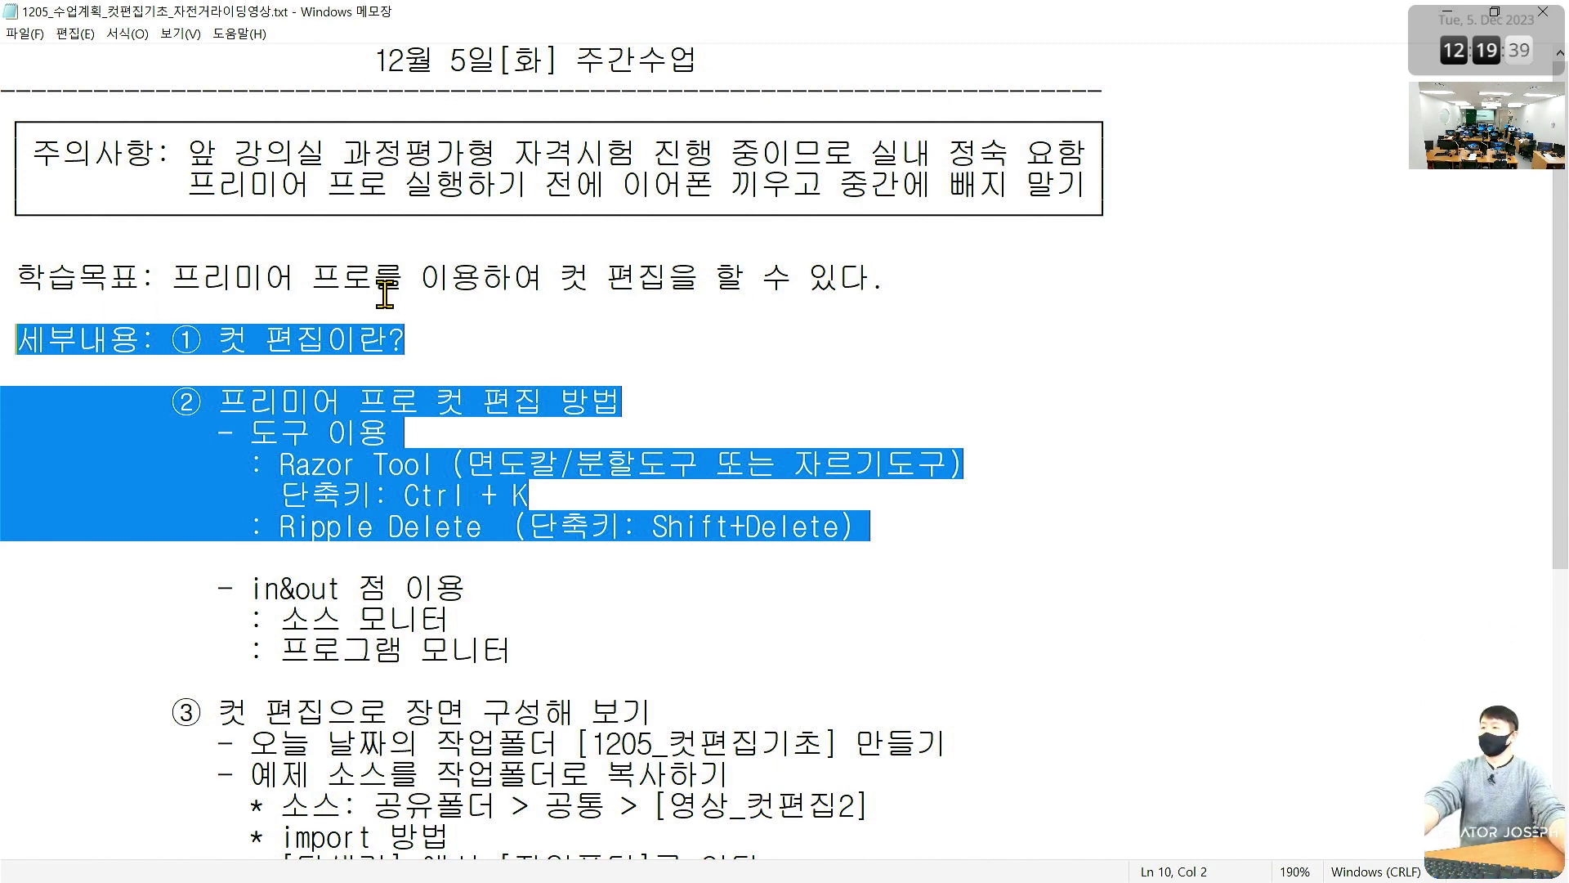
Return from Notepad to Premiere Pro and quit, saving changes to the 1205_컷편집기초 project
{"action": "left_click", "coordinate": [1117, 184]}
{"action": "left_click", "coordinate": [1447, 12]}
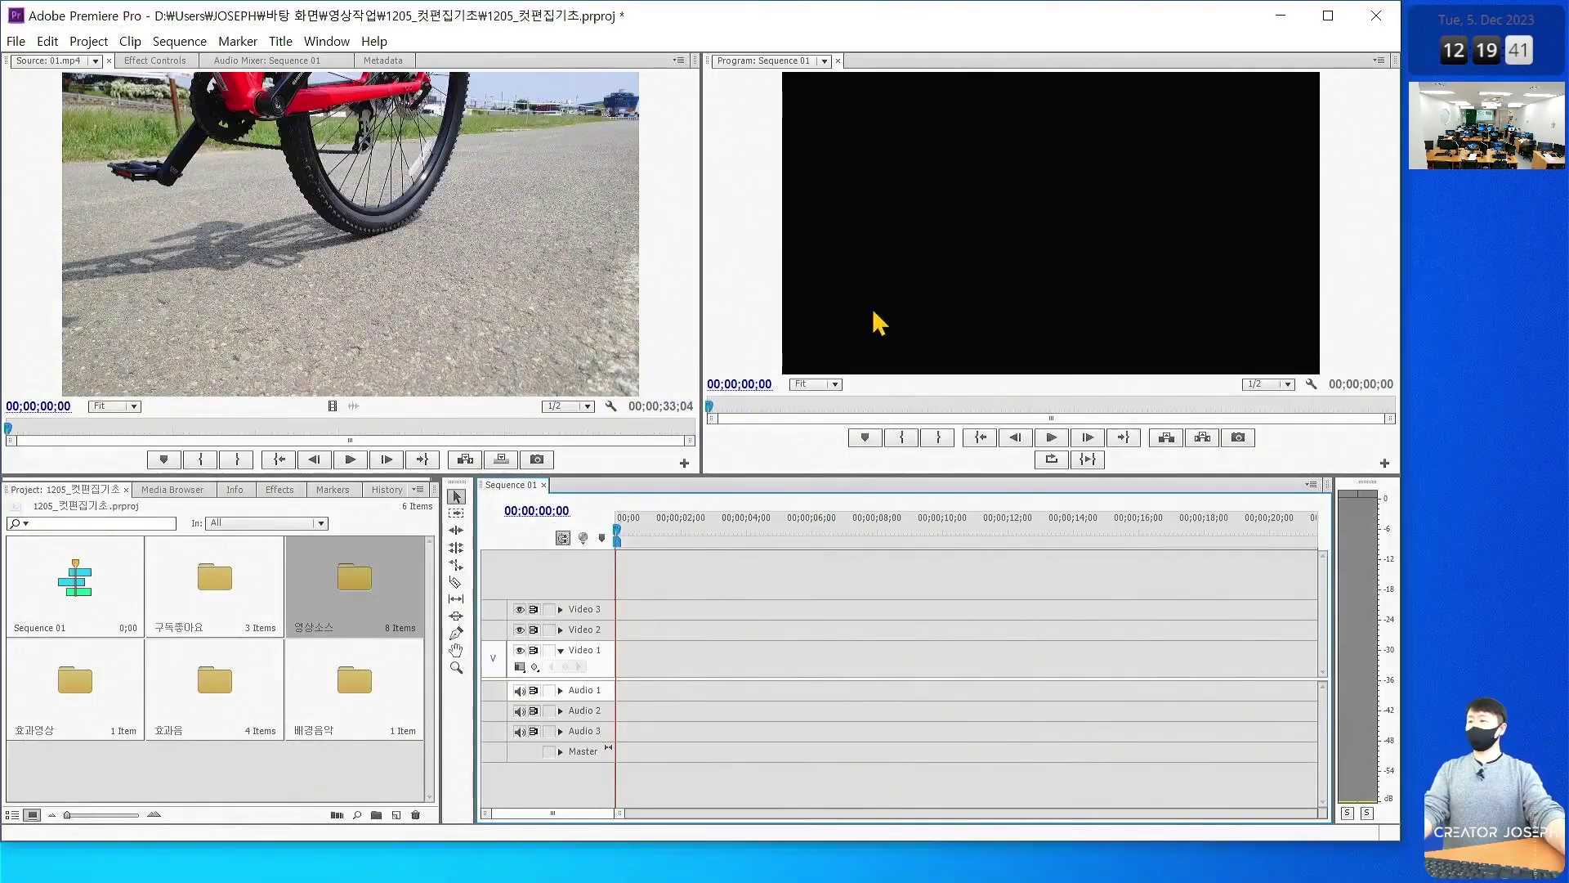
{"action": "left_click", "coordinate": [1376, 14]}
{"action": "left_click", "coordinate": [651, 449]}
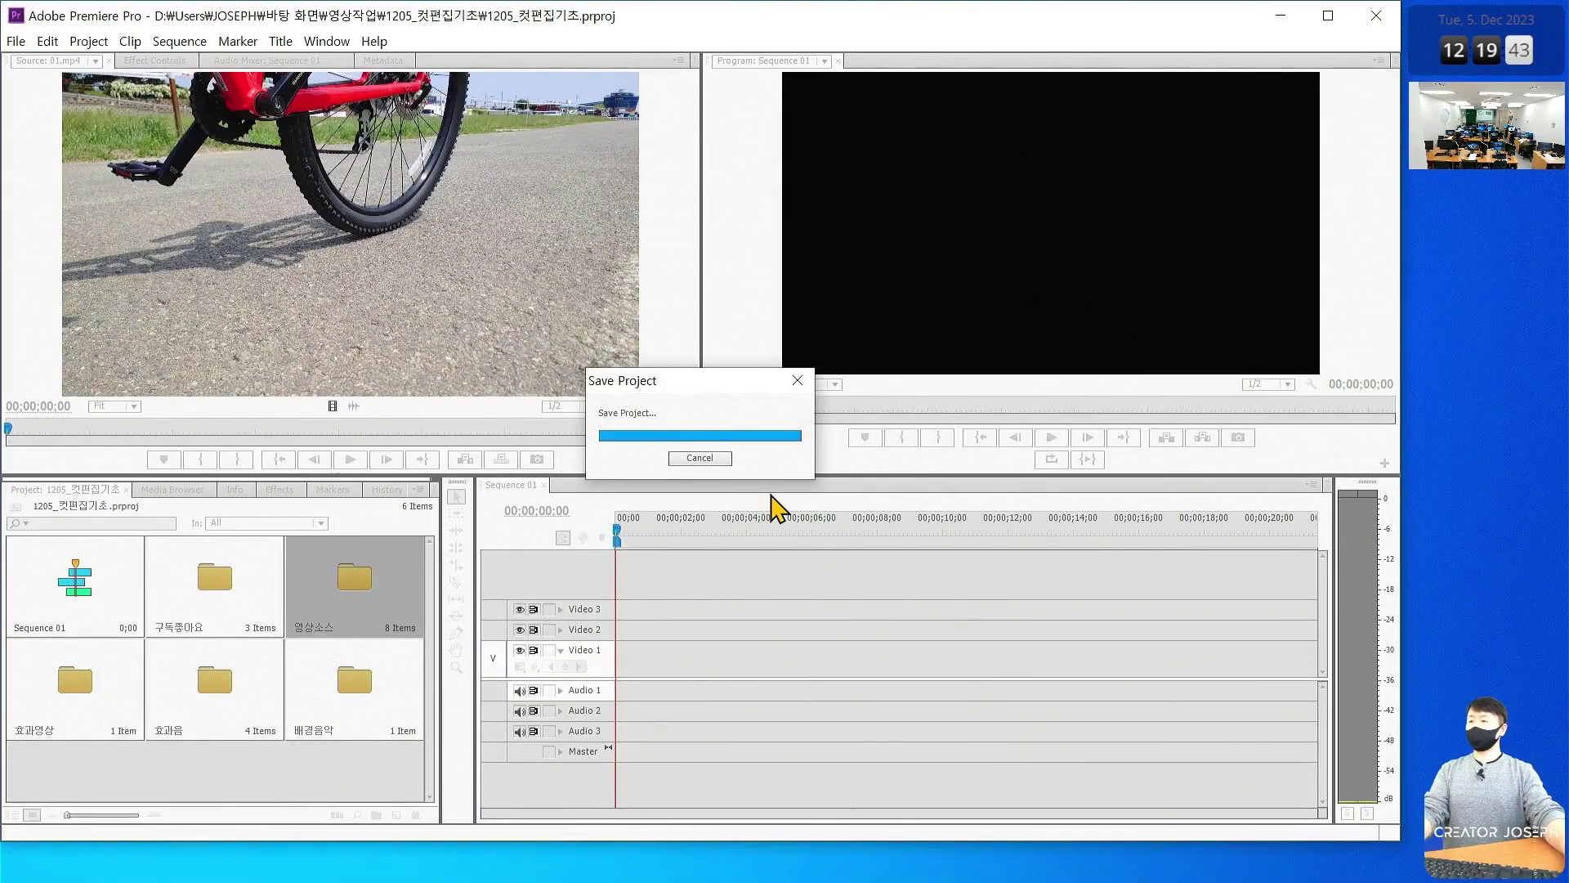